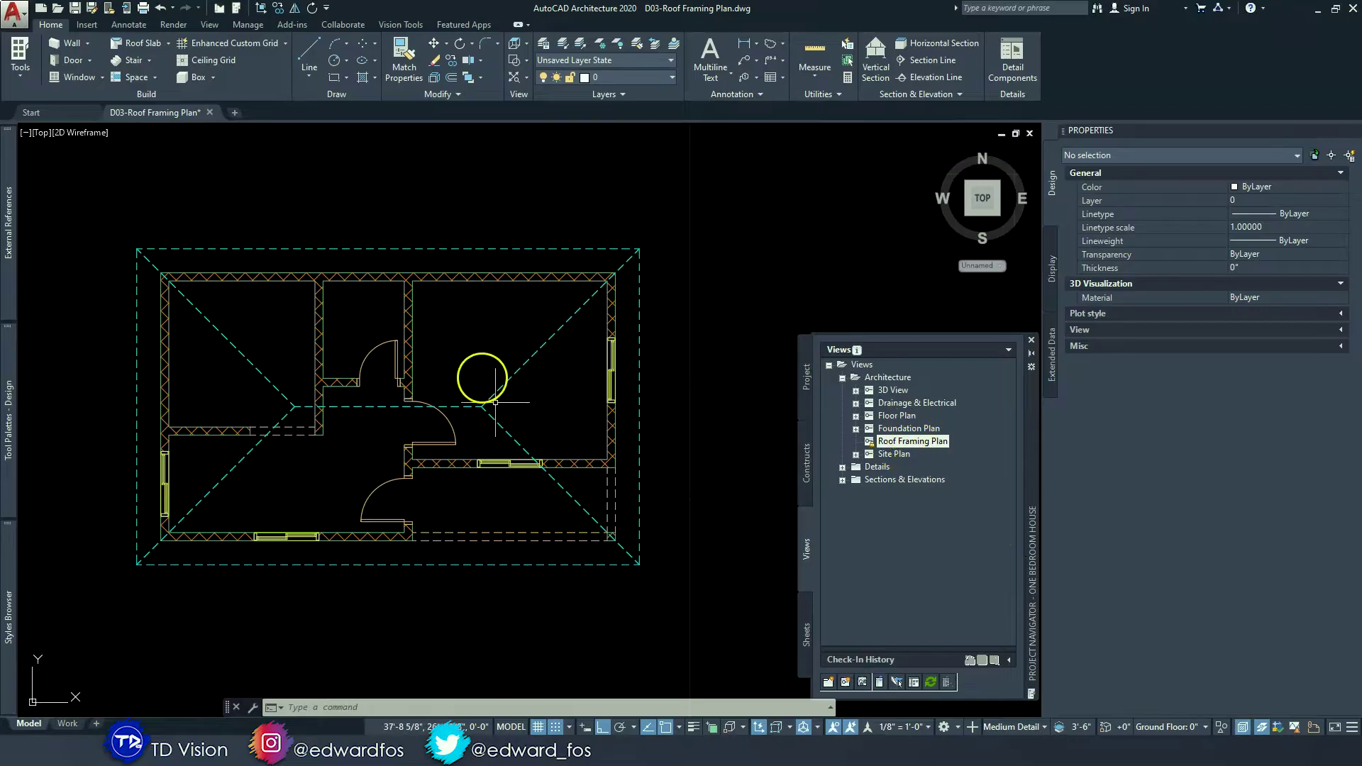
# - Switch to the SketchUp gazebo model and compare its plan scene with the framing layout in Scene 11 and with Scene 9
pyautogui.moveTo(503, 392); pyautogui.dragTo(522, 406, button='middle')
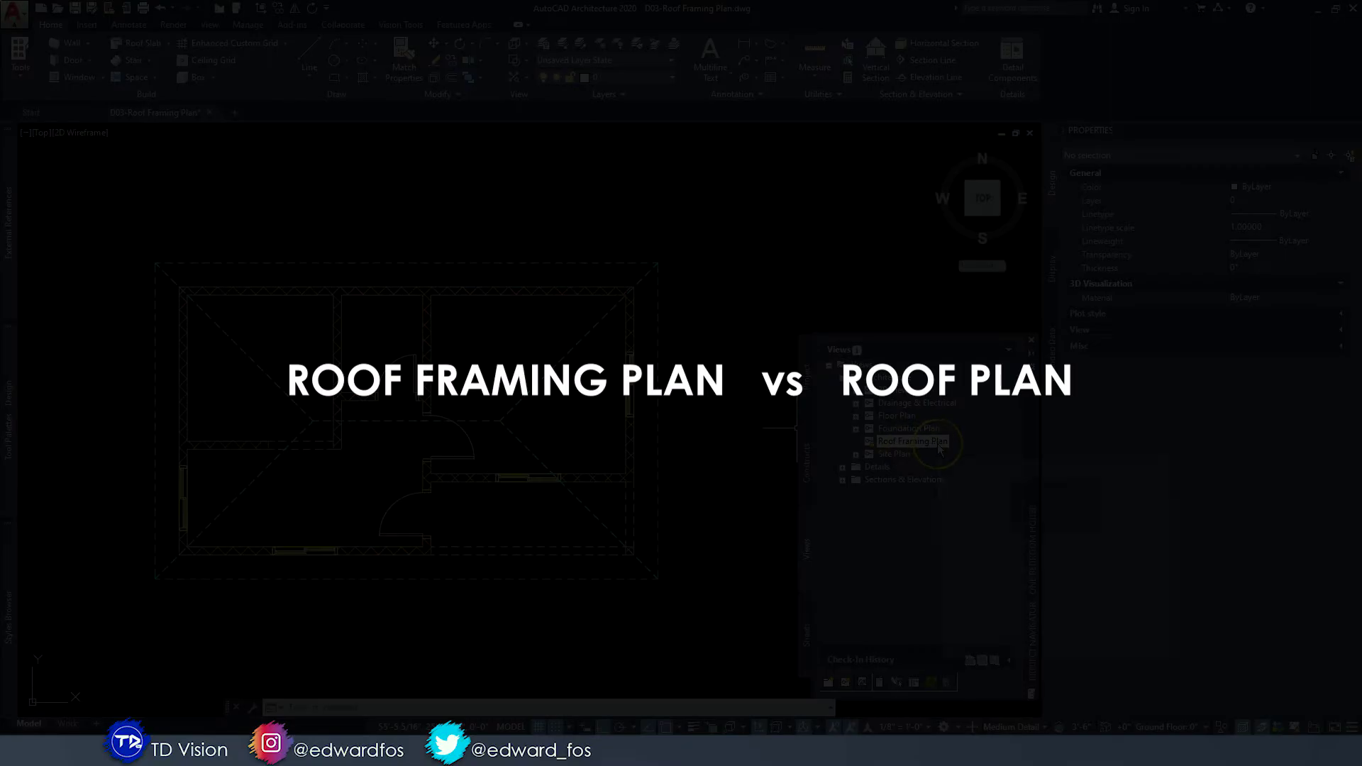
pyautogui.moveTo(939, 449)
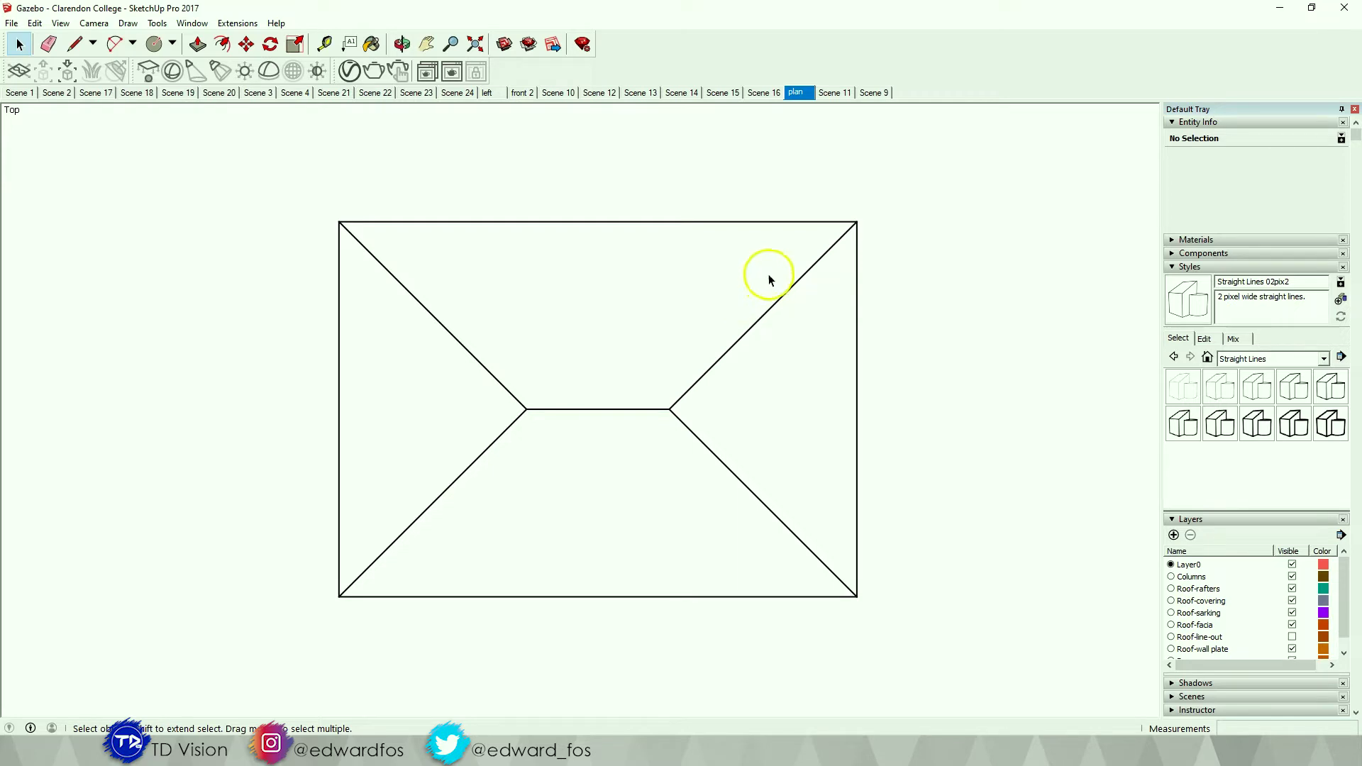
pyautogui.click(834, 93)
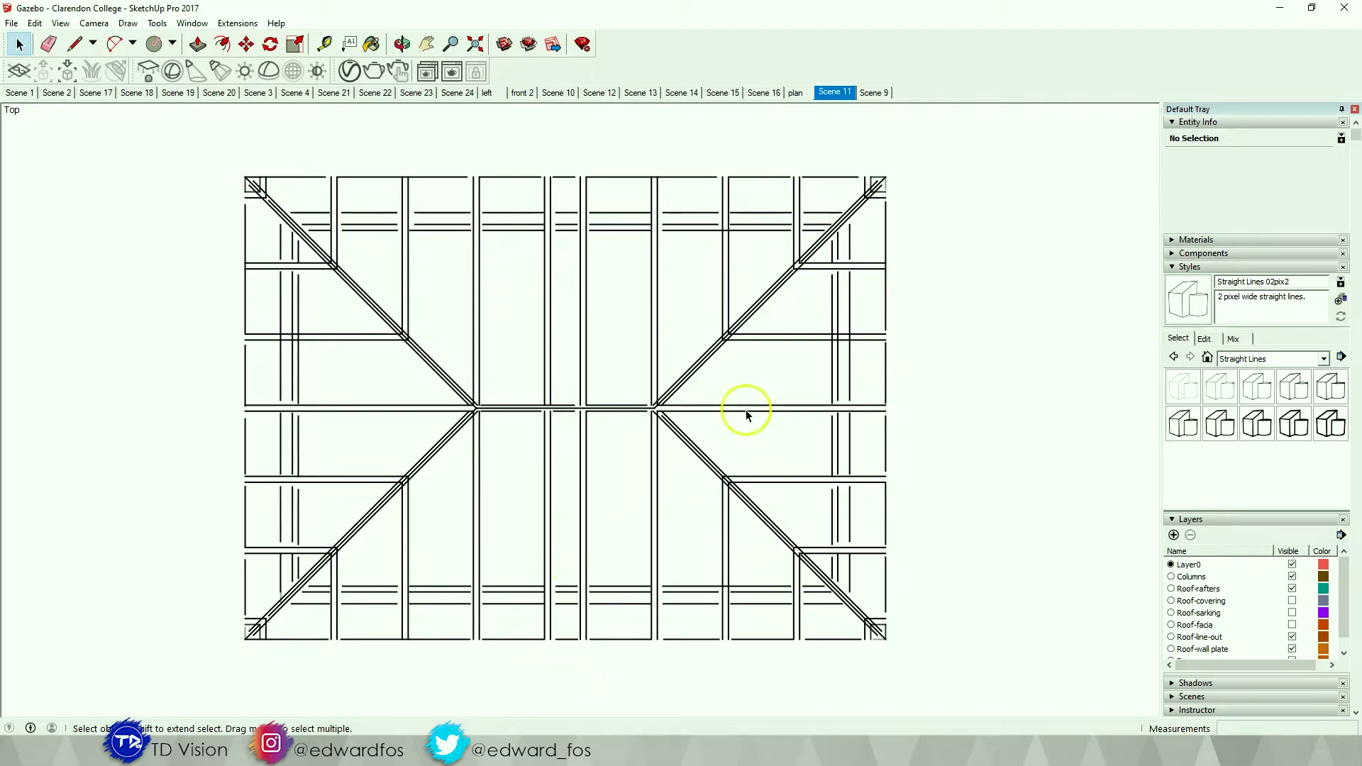
pyautogui.click(874, 92)
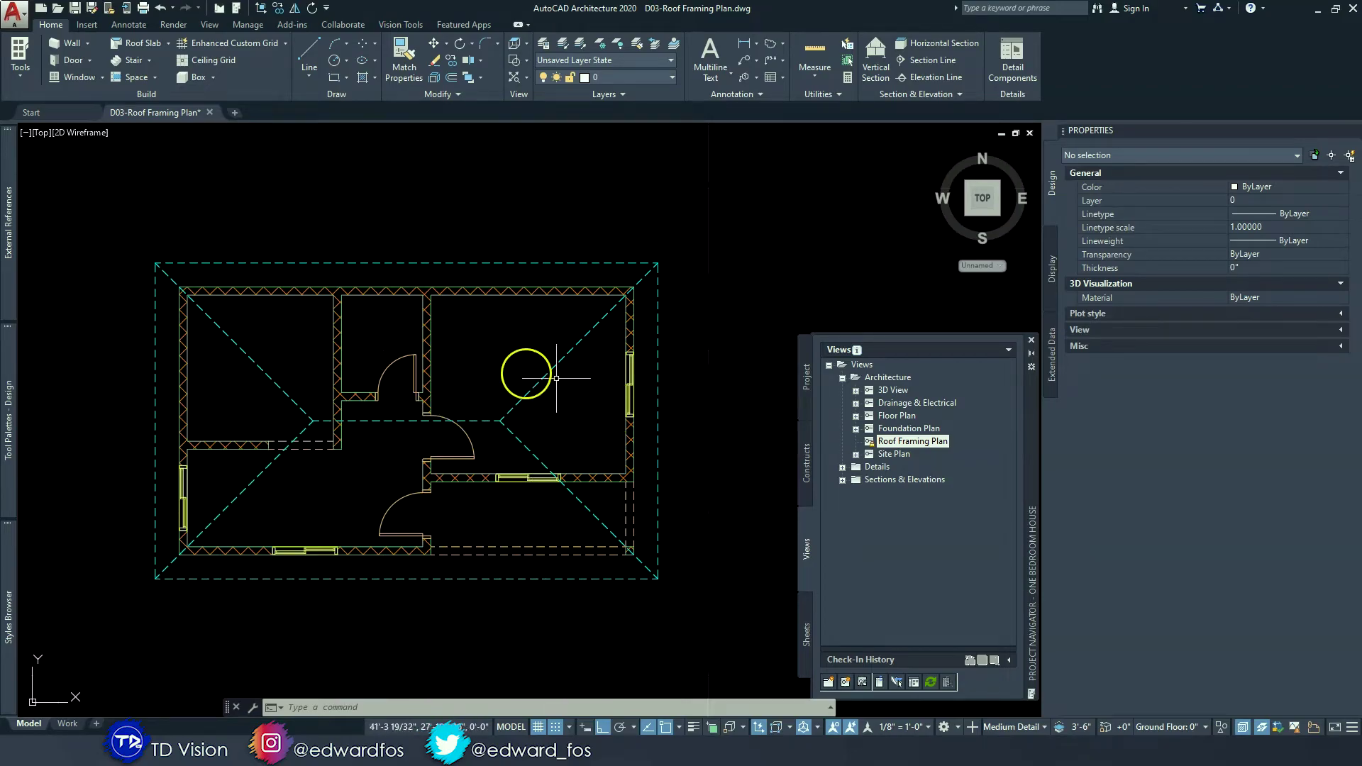
# - Inspect the house in AutoCAD from the southwest isometric, and return to the top view with north up
pyautogui.moveTo(578, 405); pyautogui.dragTo(499, 389, button='middle')
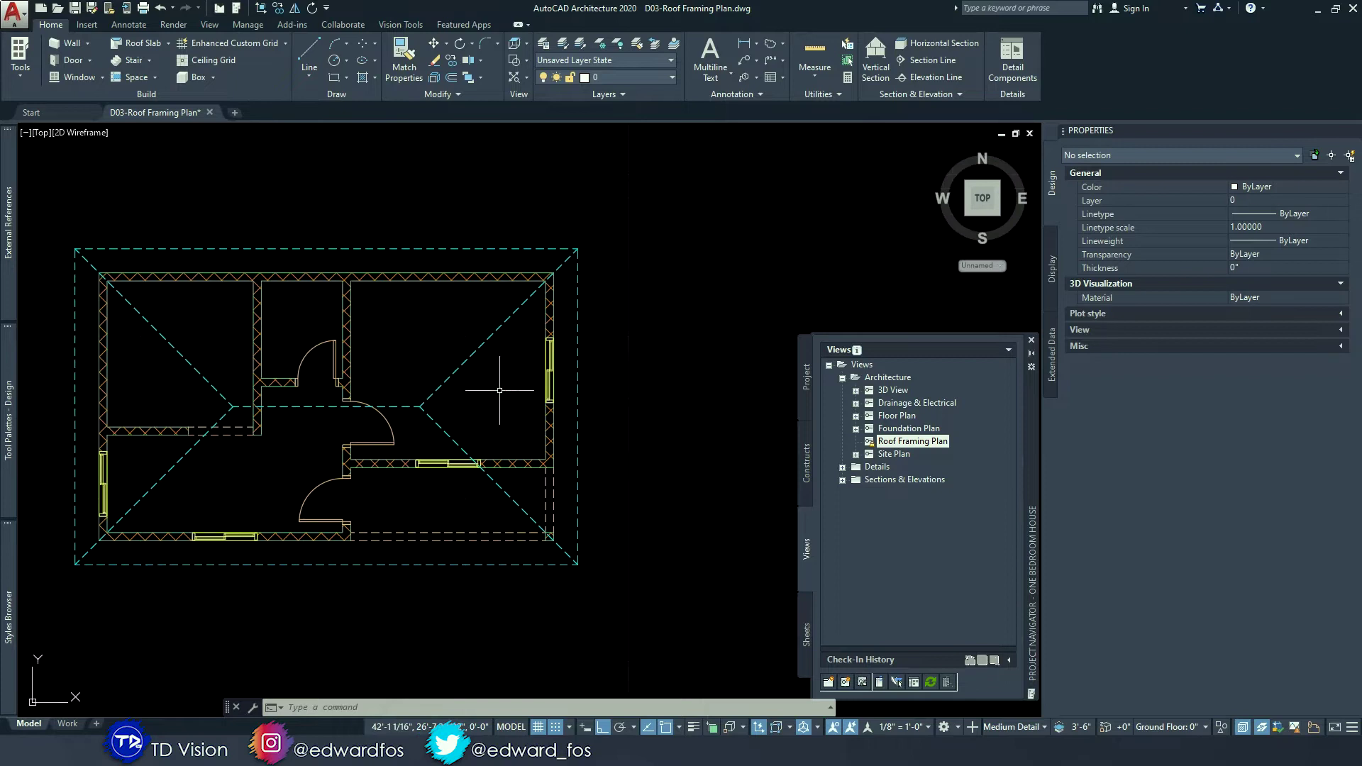
pyautogui.scroll(-2, 511, 369)
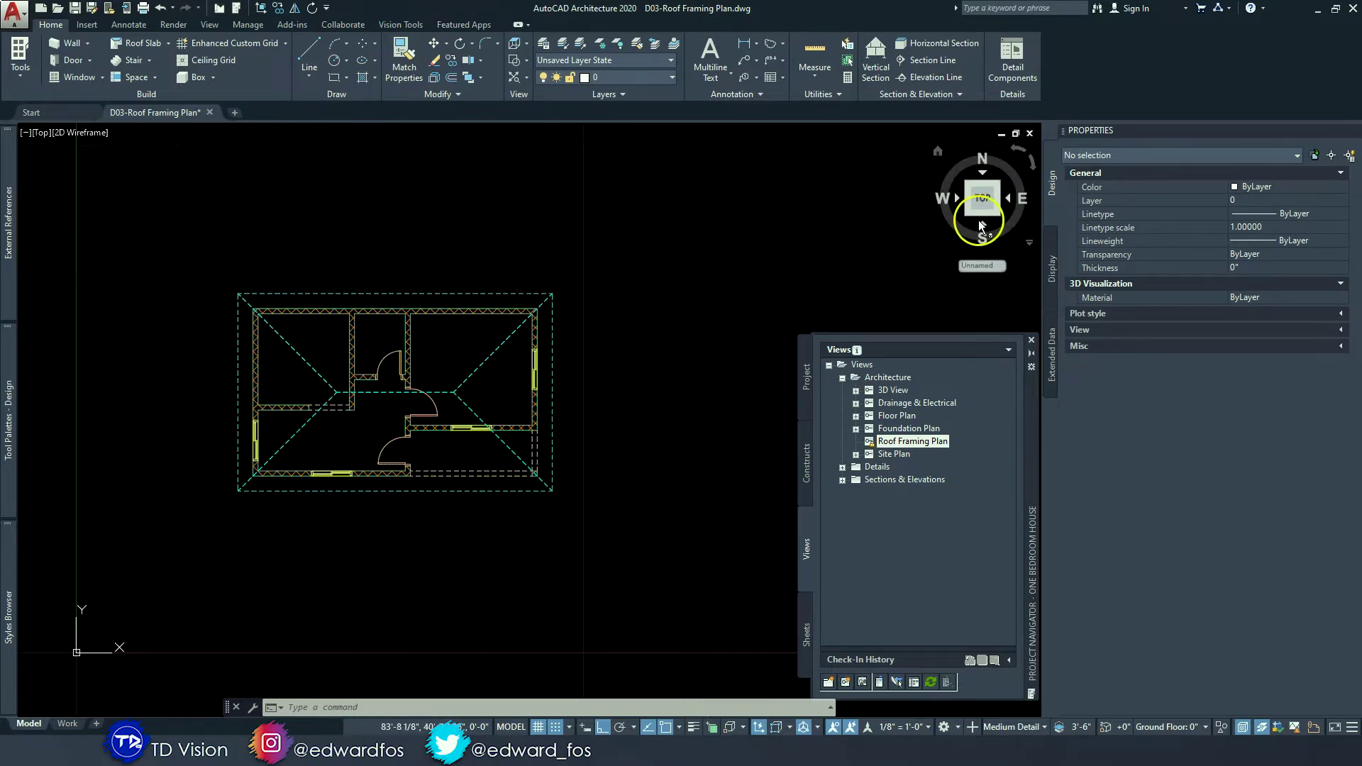
pyautogui.click(970, 212)
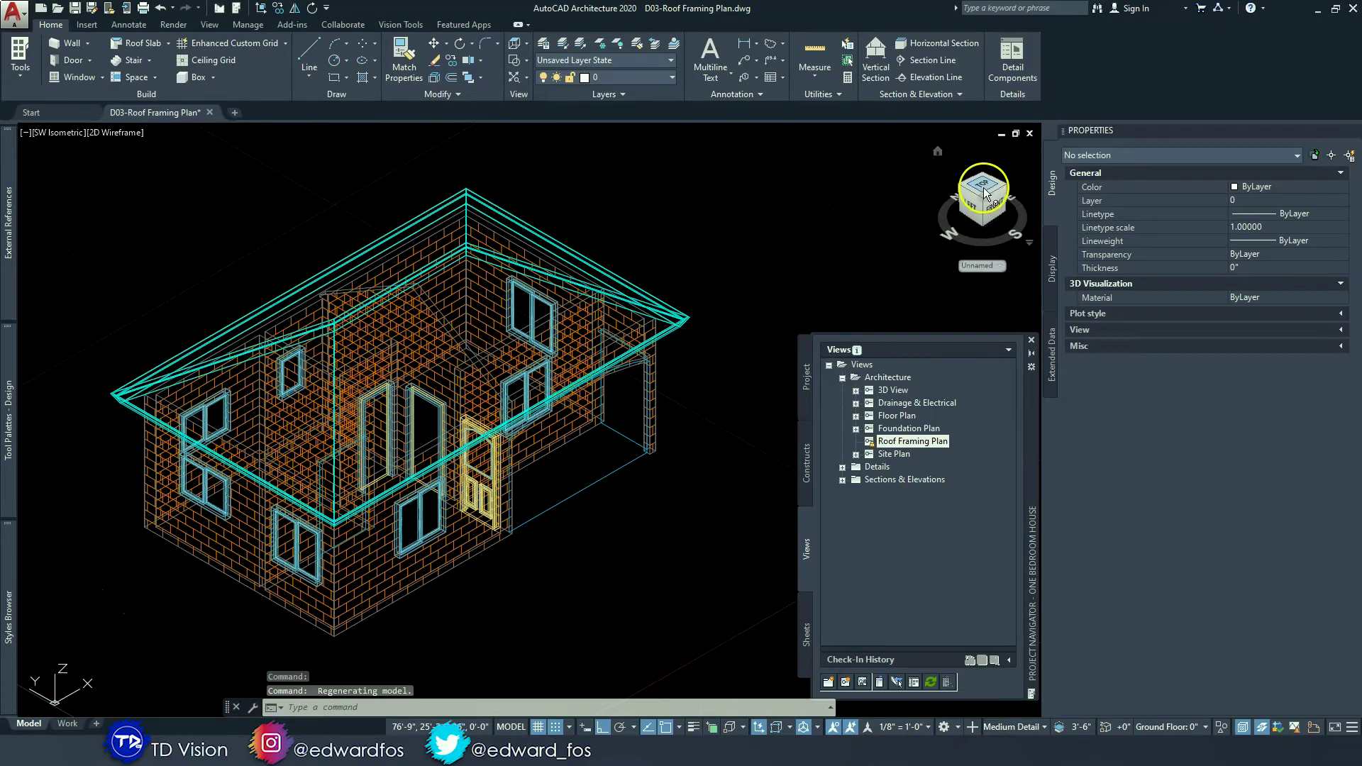
pyautogui.moveTo(980, 195); pyautogui.dragTo(952, 202)
pyautogui.click(1033, 162)
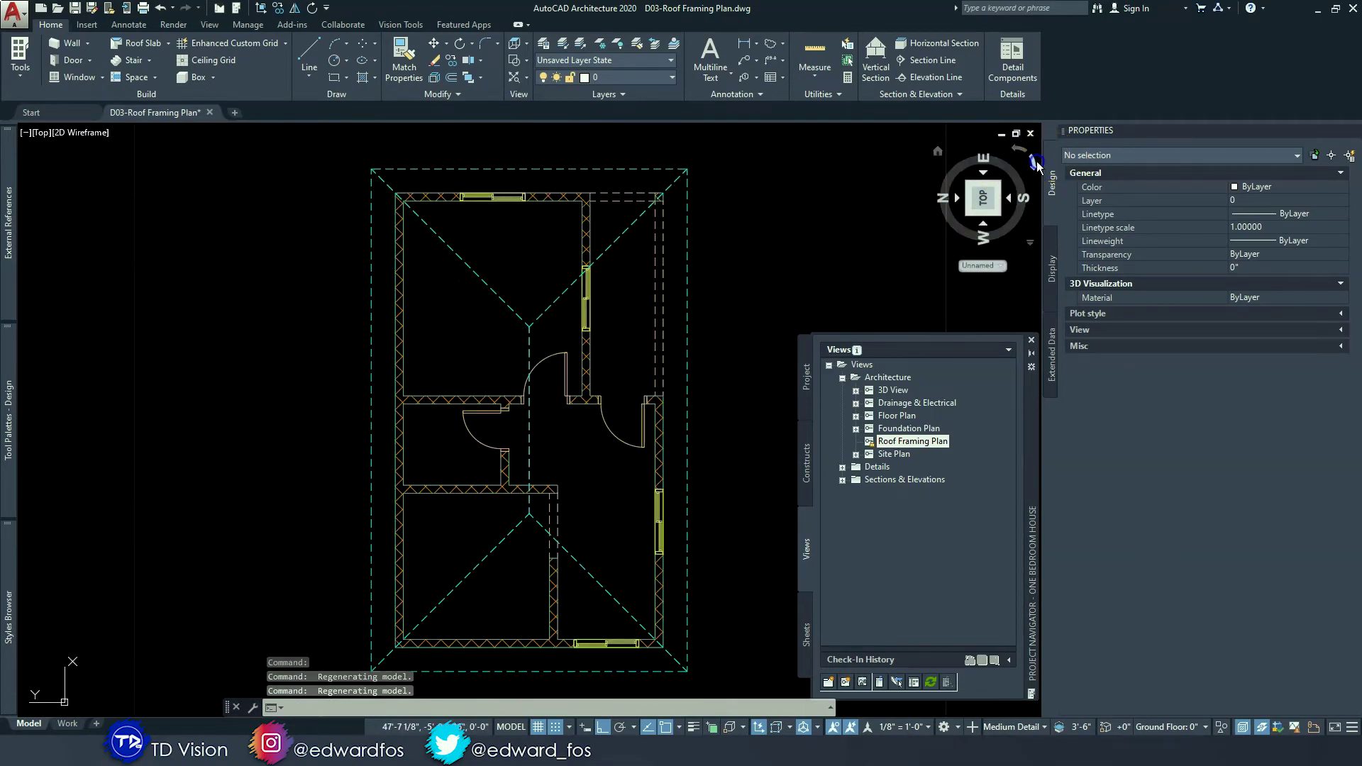
# - Collapse the Project Navigator palette to clear the drawing area around the plan
pyautogui.moveTo(669, 317); pyautogui.dragTo(514, 281, button='middle')
pyautogui.click(1031, 353)
pyautogui.moveTo(687, 376); pyautogui.dragTo(744, 376, button='middle')
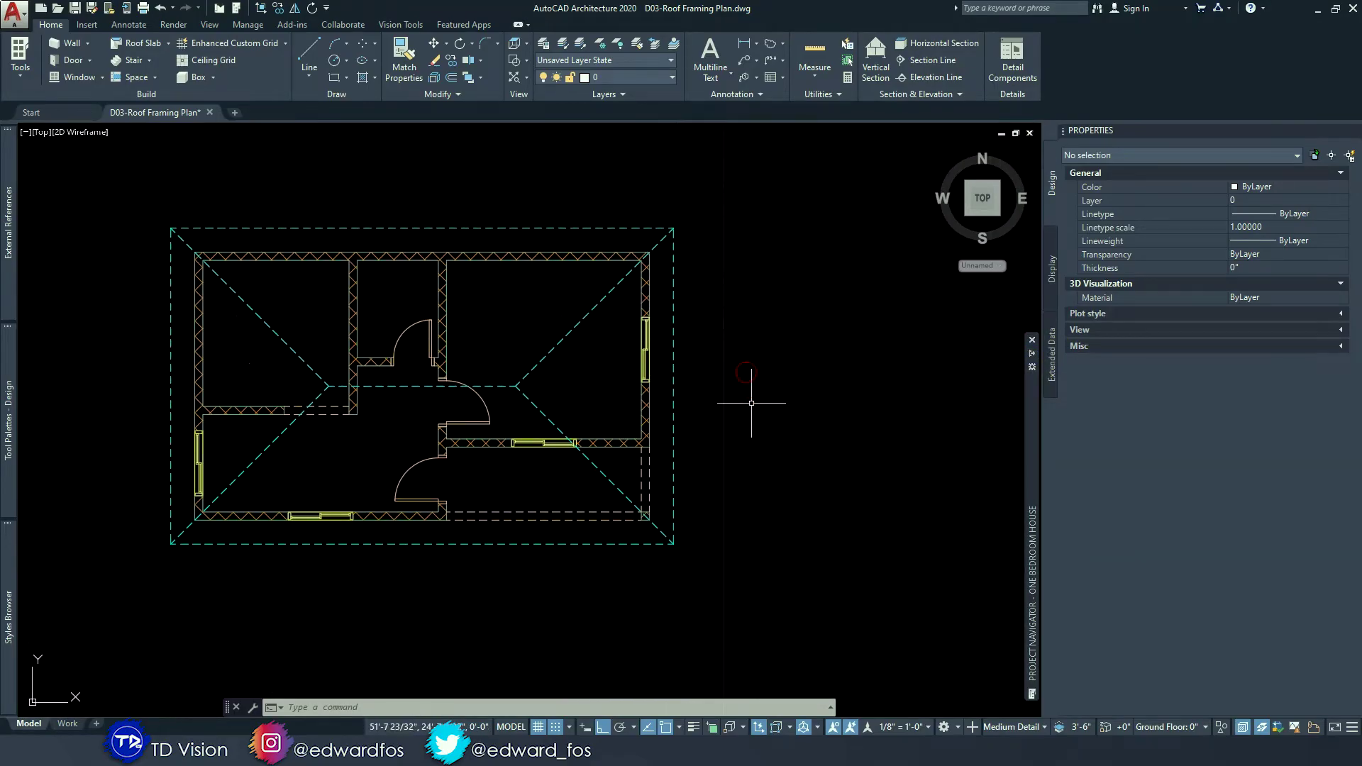
pyautogui.moveTo(428, 339); pyautogui.dragTo(445, 362, button='middle')
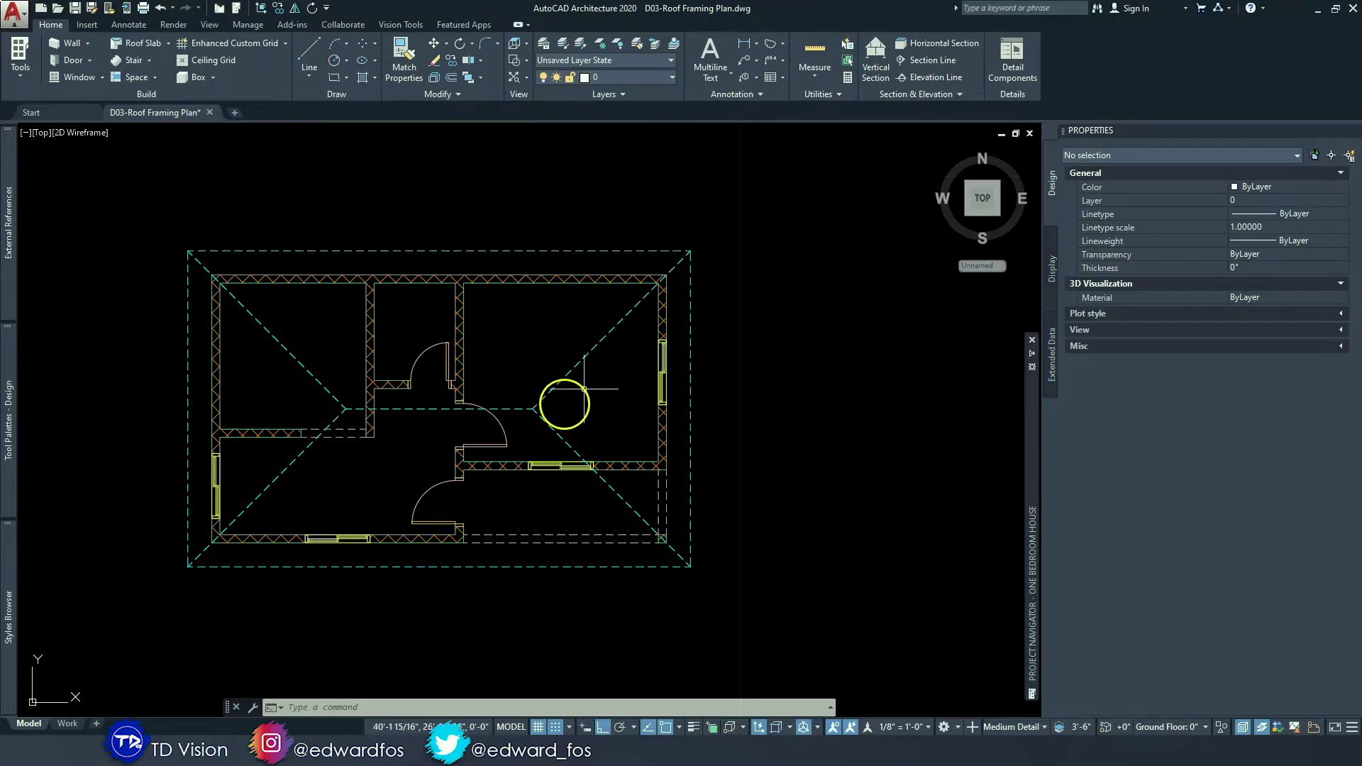
# - Review the drawing's layer list and inspect the house from the front before returning to the top view
pyautogui.click(617, 76)
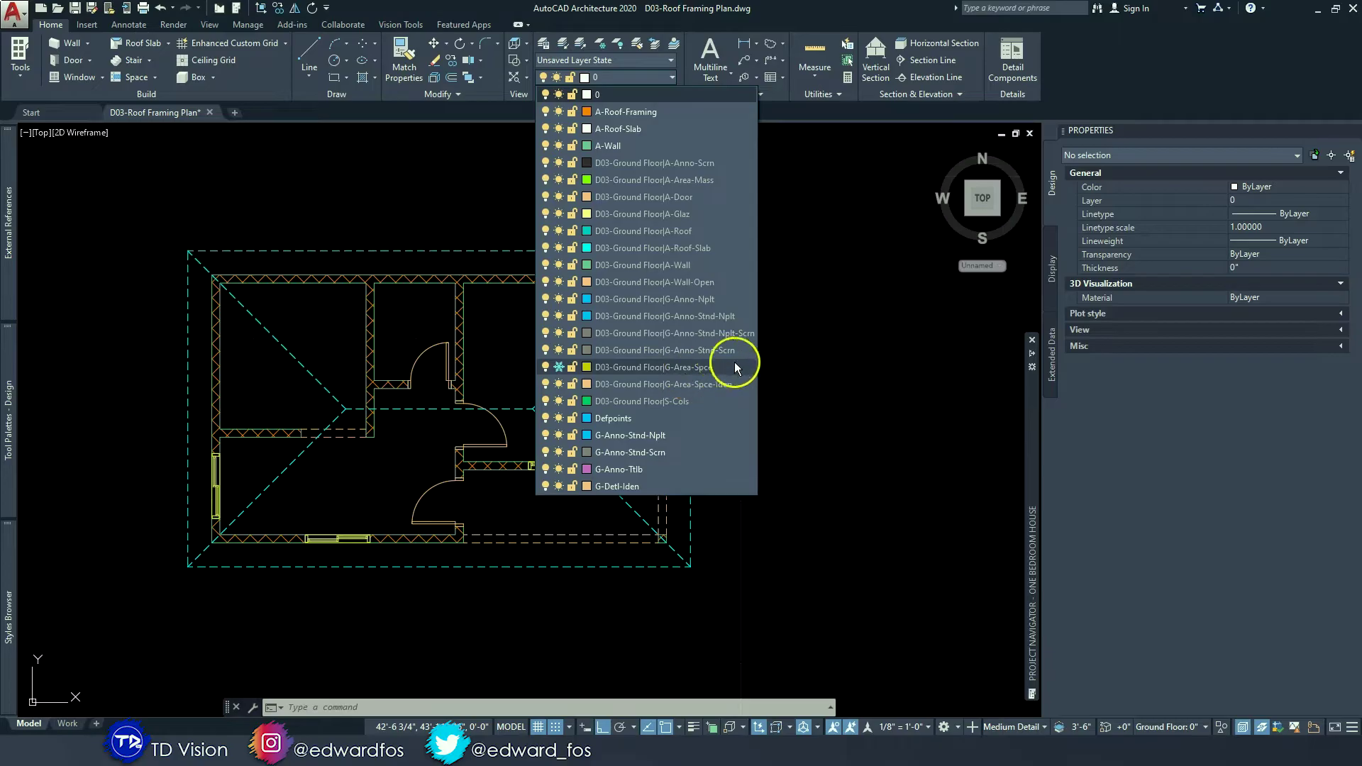
pyautogui.click(820, 372)
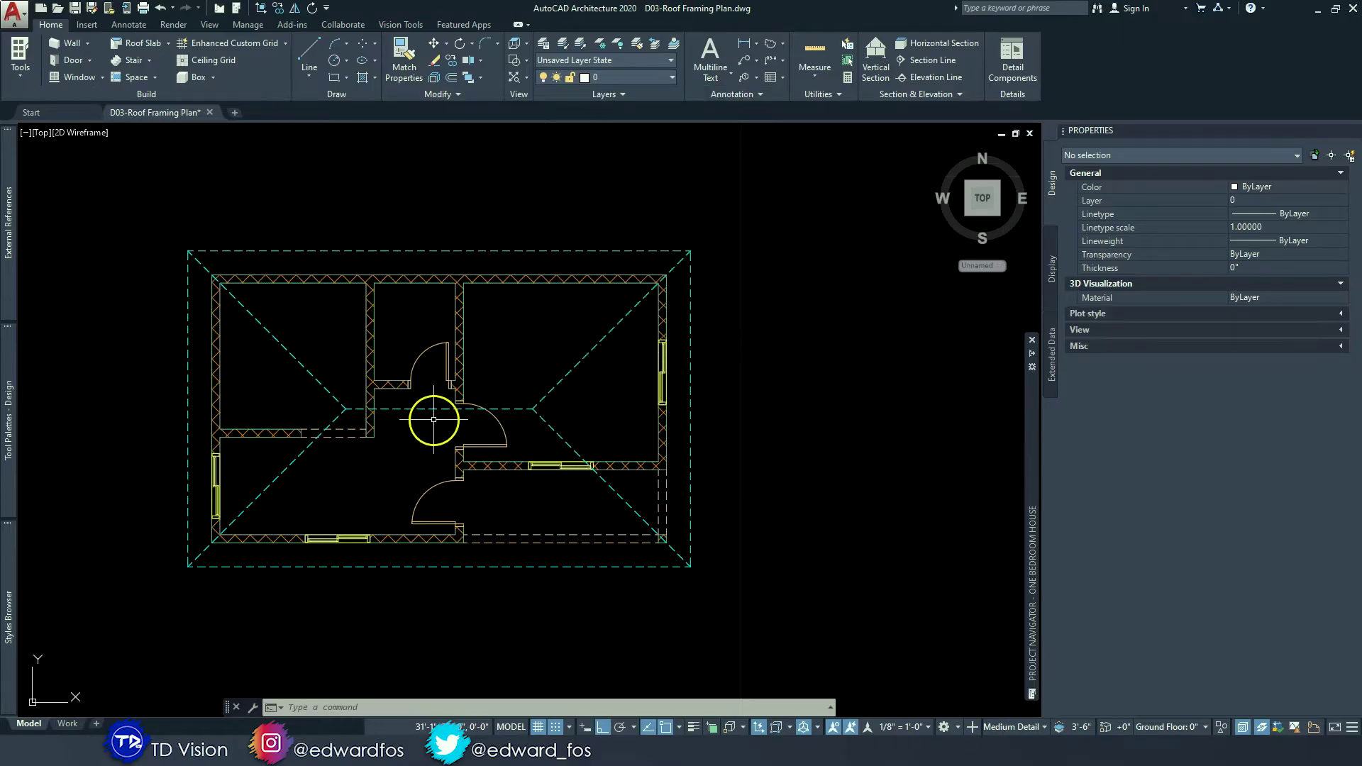
pyautogui.click(982, 225)
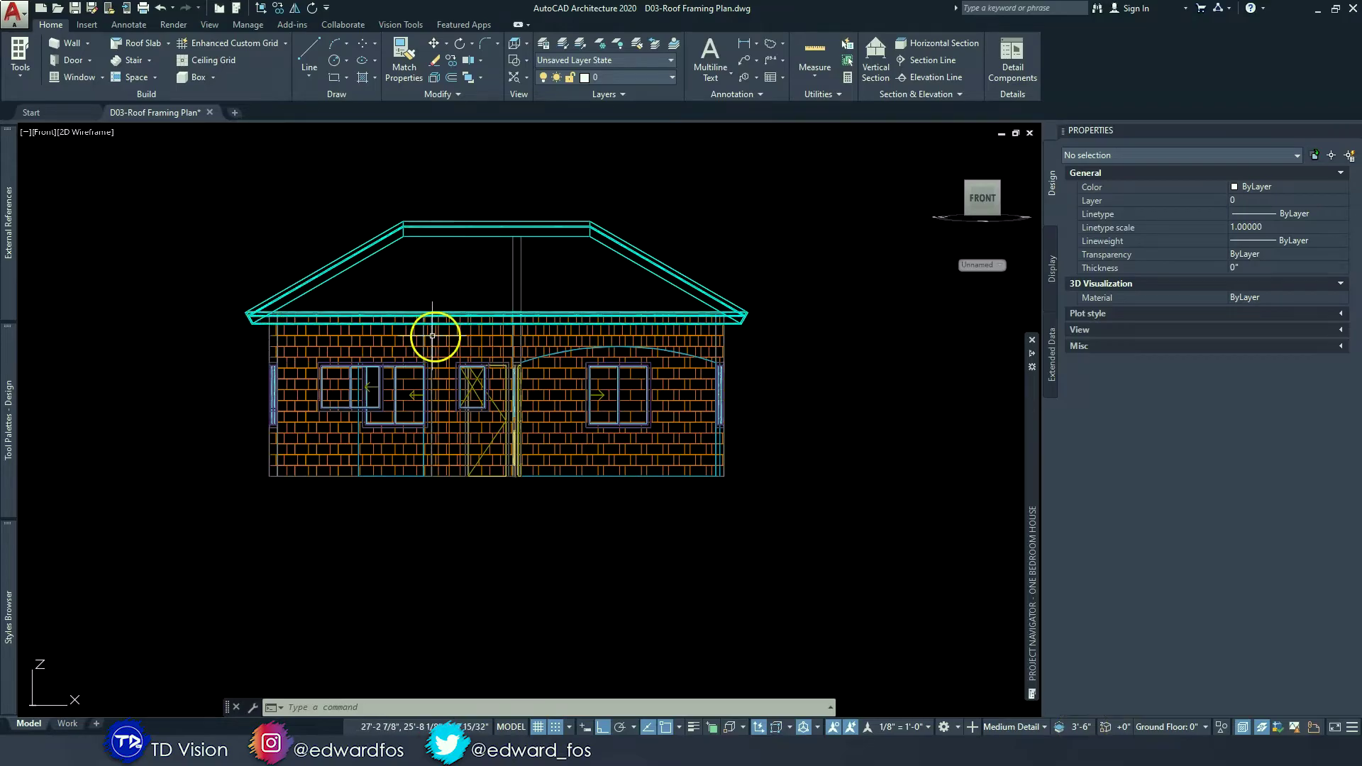
pyautogui.click(981, 168)
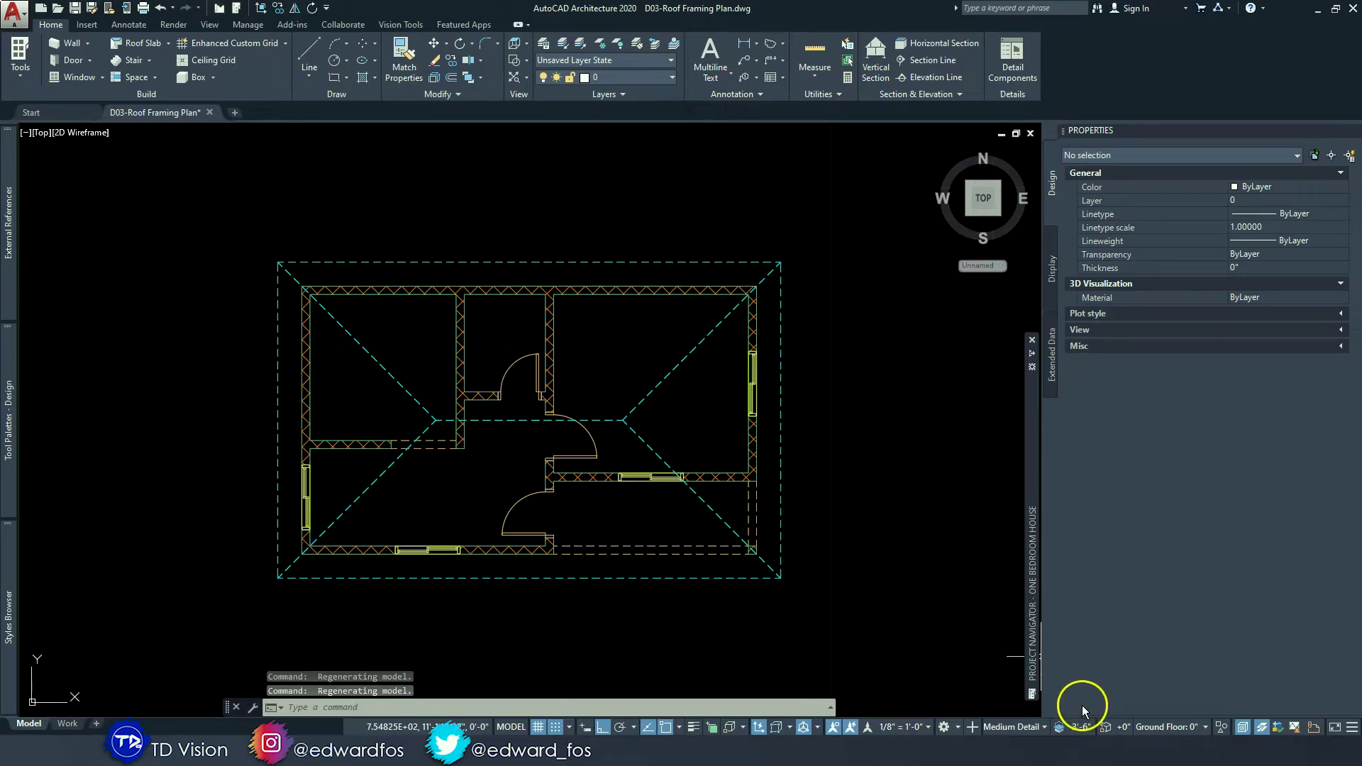
# - Set the global cut plane's cut height to 9'-0" and its display below range to 9
pyautogui.click(1083, 729)
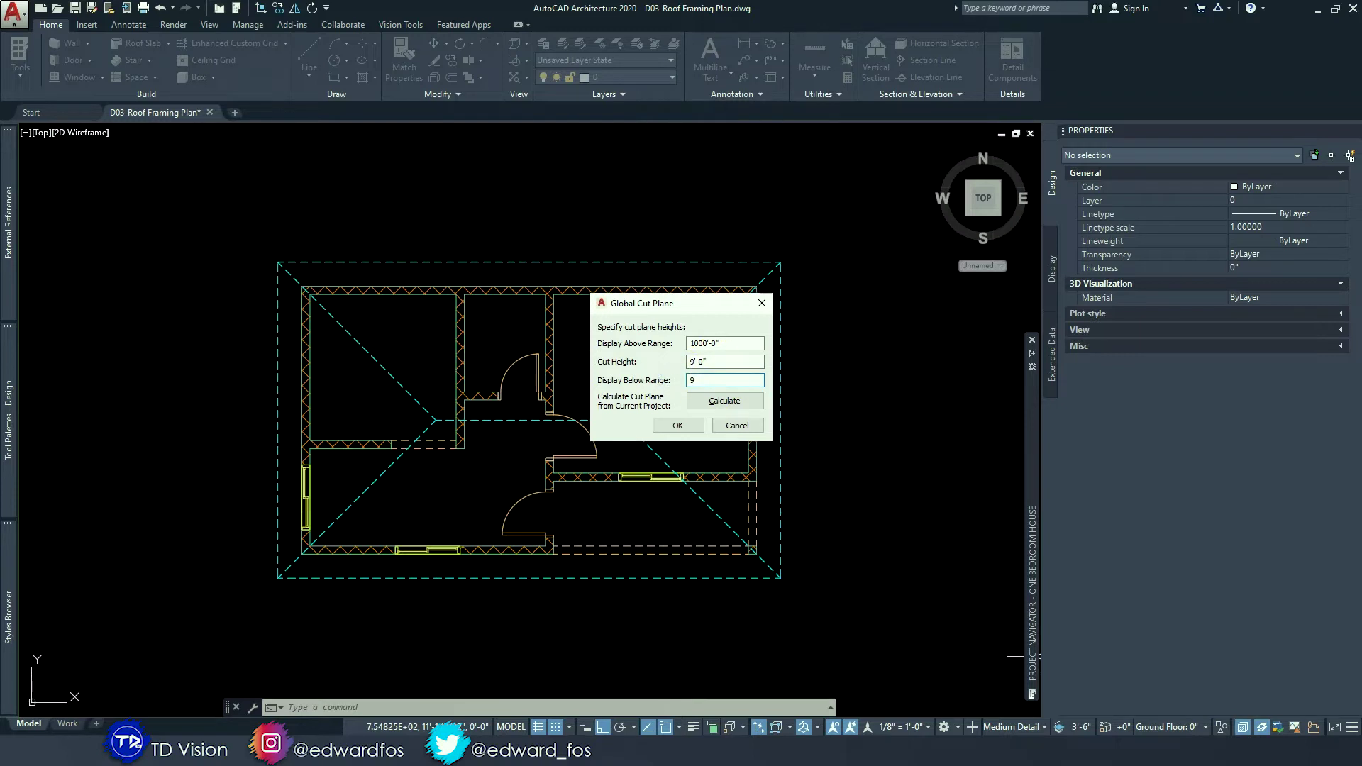
pyautogui.click(677, 425)
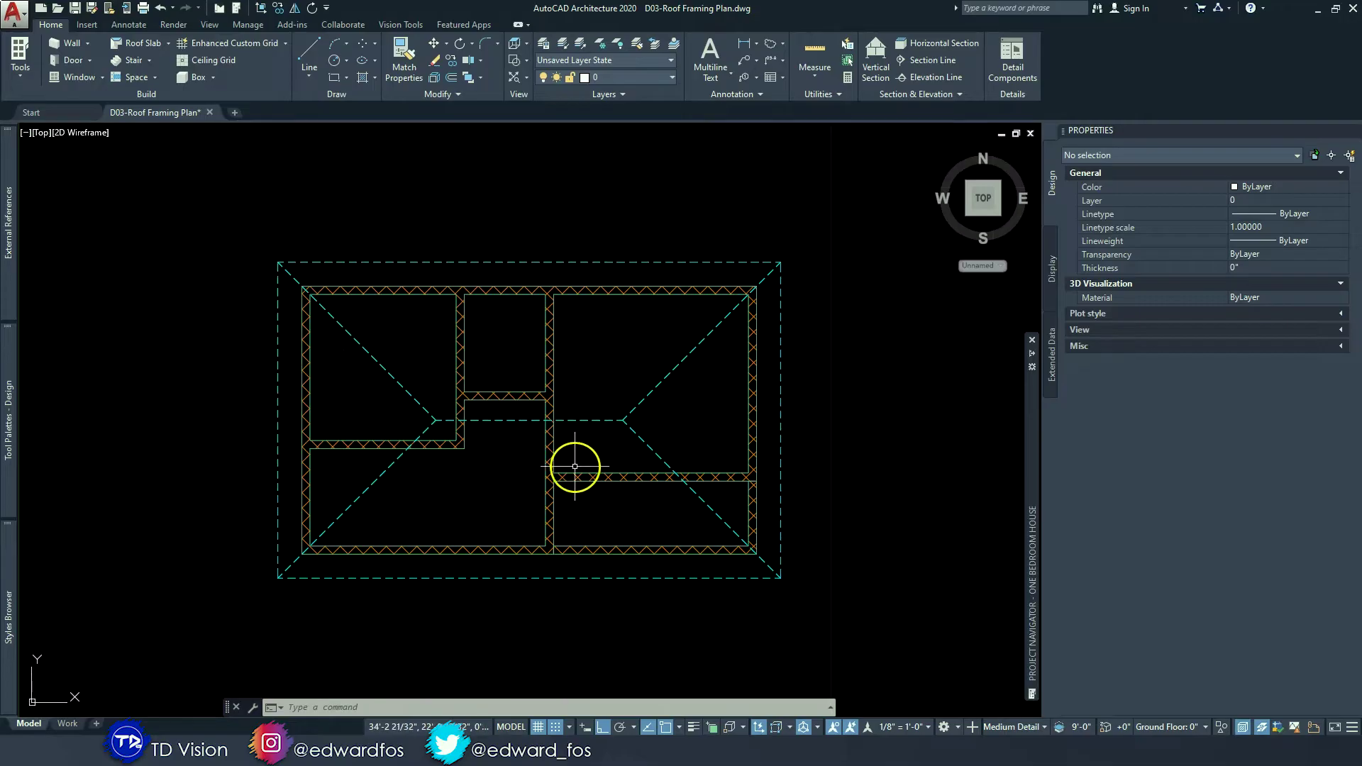
pyautogui.moveTo(587, 398); pyautogui.dragTo(567, 391, button='middle')
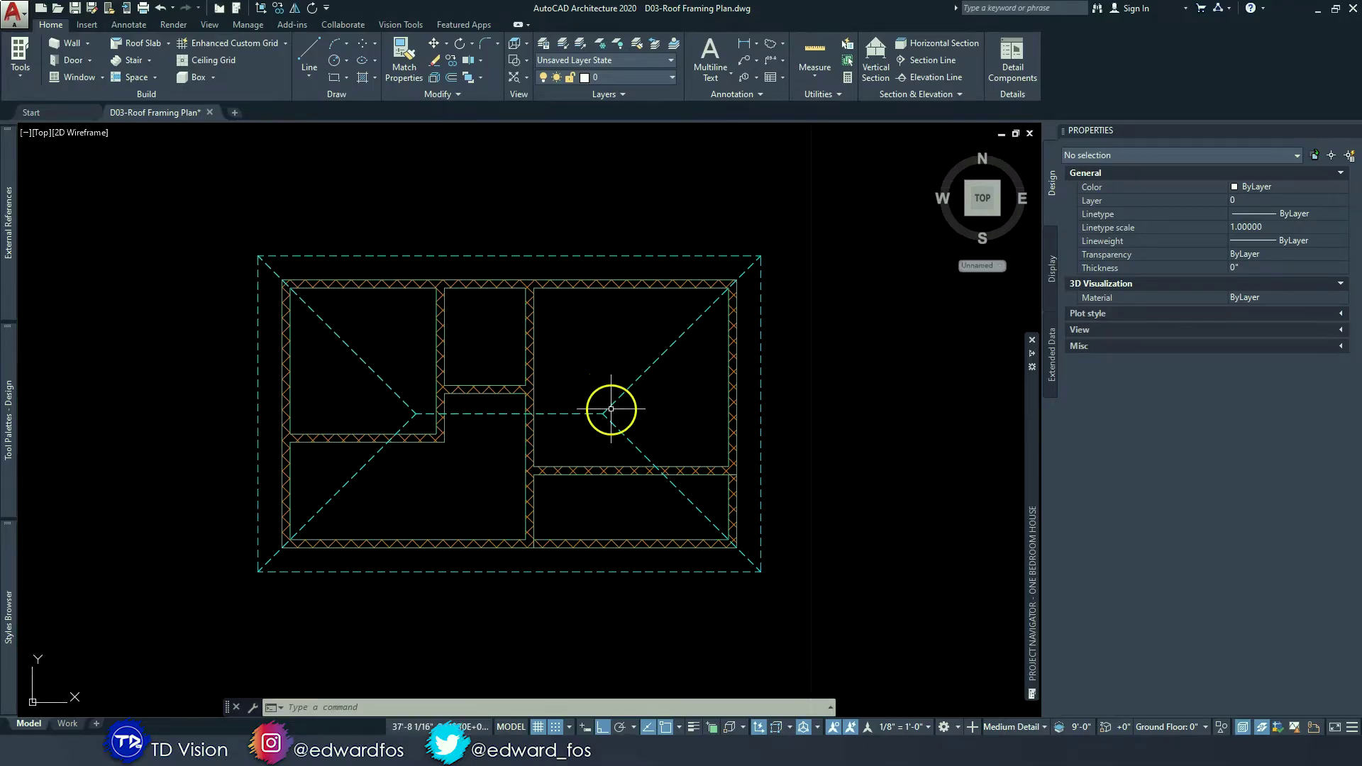
# - Set the drawing's annotation scale to 1/4" = 1'-0"
pyautogui.click(900, 727)
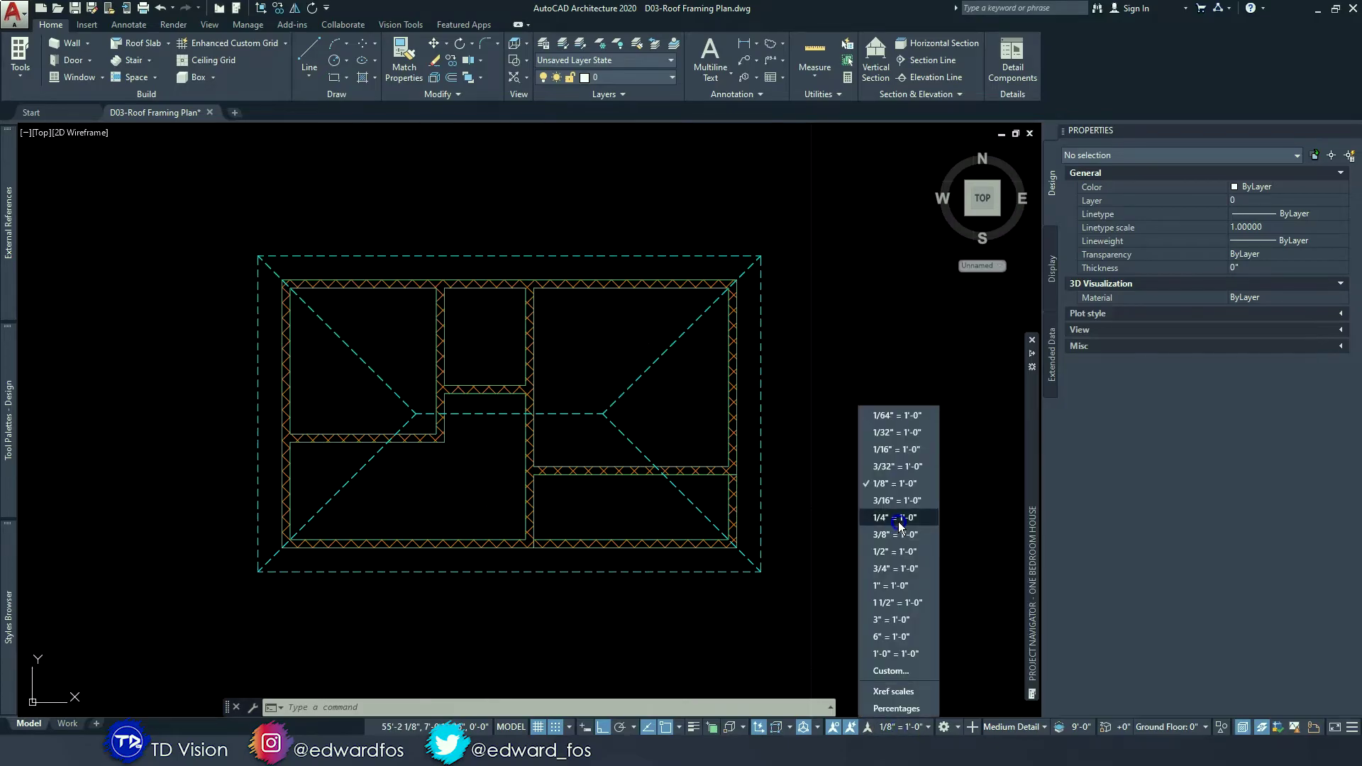
pyautogui.click(898, 521)
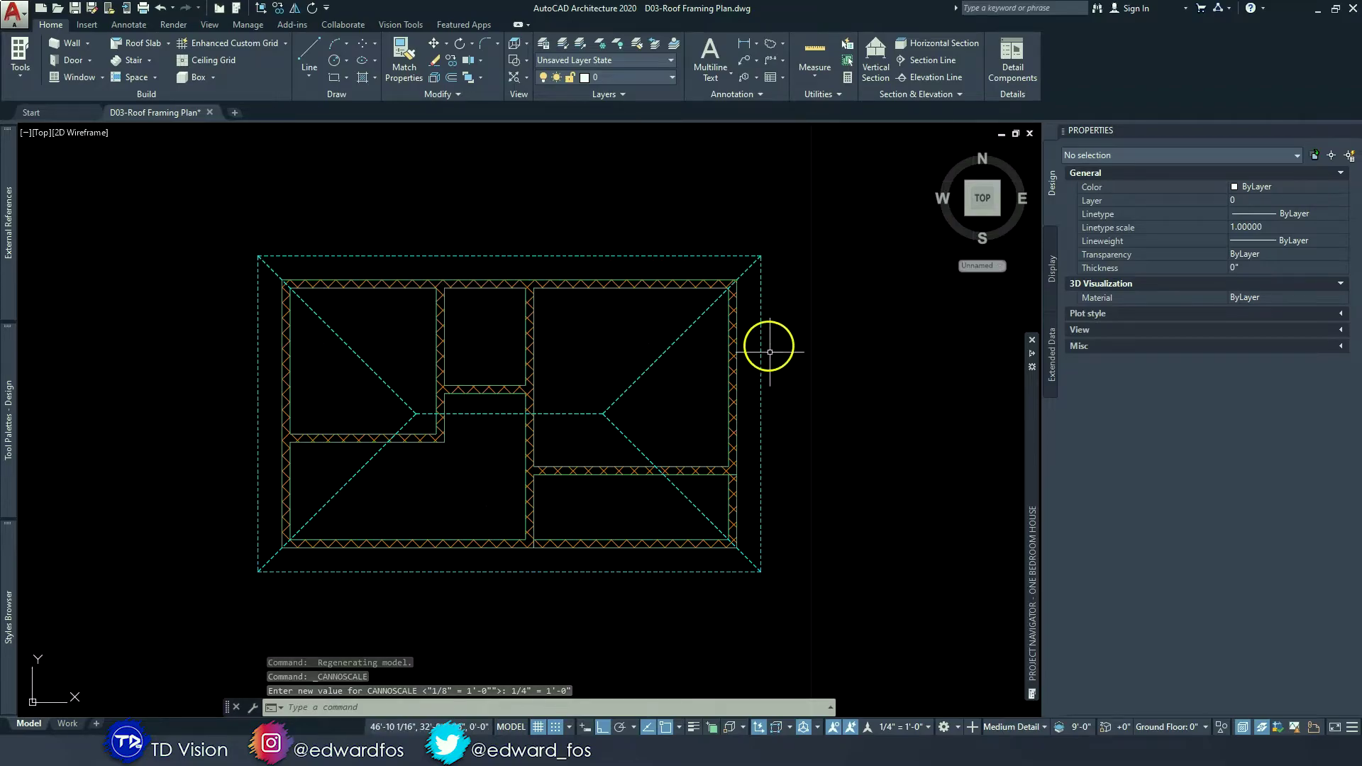
pyautogui.moveTo(499, 399); pyautogui.dragTo(480, 401, button='middle')
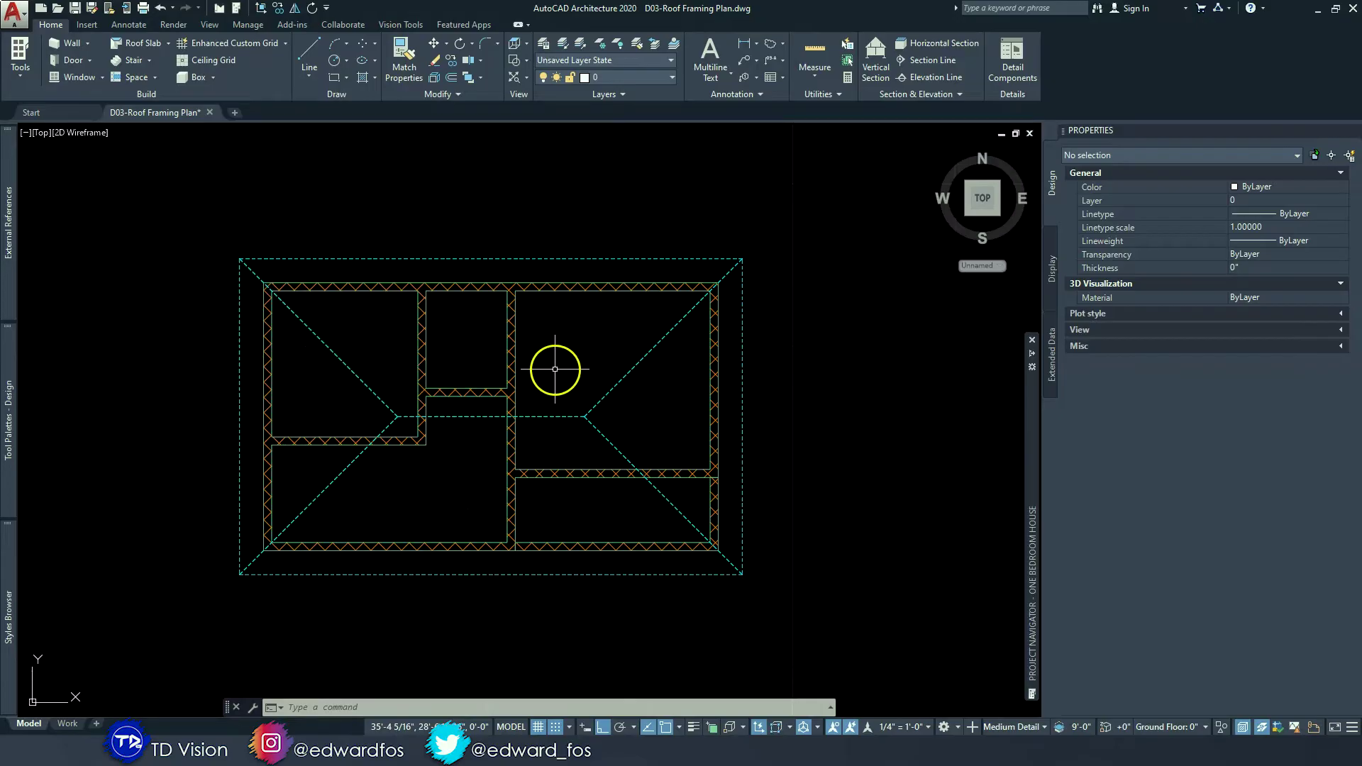
pyautogui.moveTo(608, 364)
pyautogui.mouseDown(button='middle')
pyautogui.moveTo(575, 363)
pyautogui.moveTo(576, 379)
pyautogui.moveTo(558, 370)
pyautogui.mouseUp(button='middle')
pyautogui.click(638, 289)
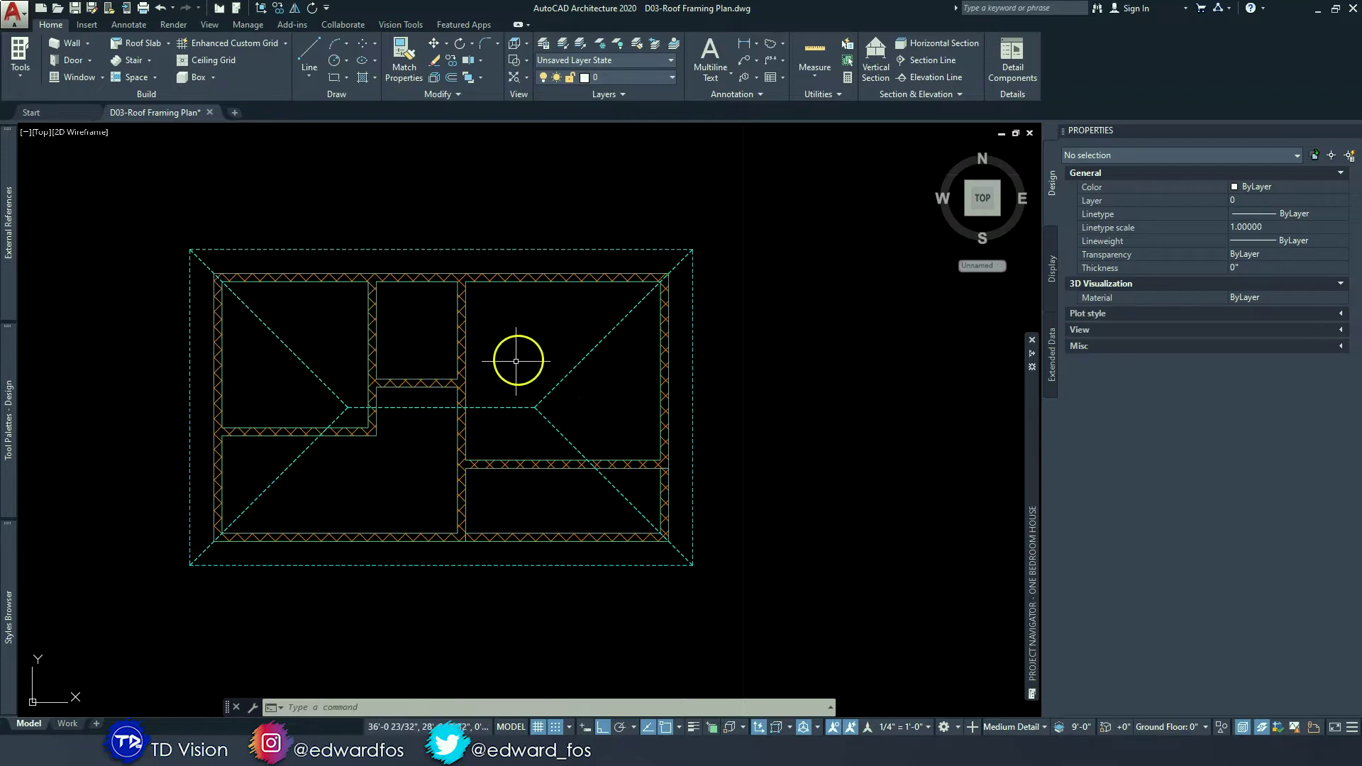
# - Select the house plan to check what type of object it is, and deselect it
pyautogui.click(465, 342)
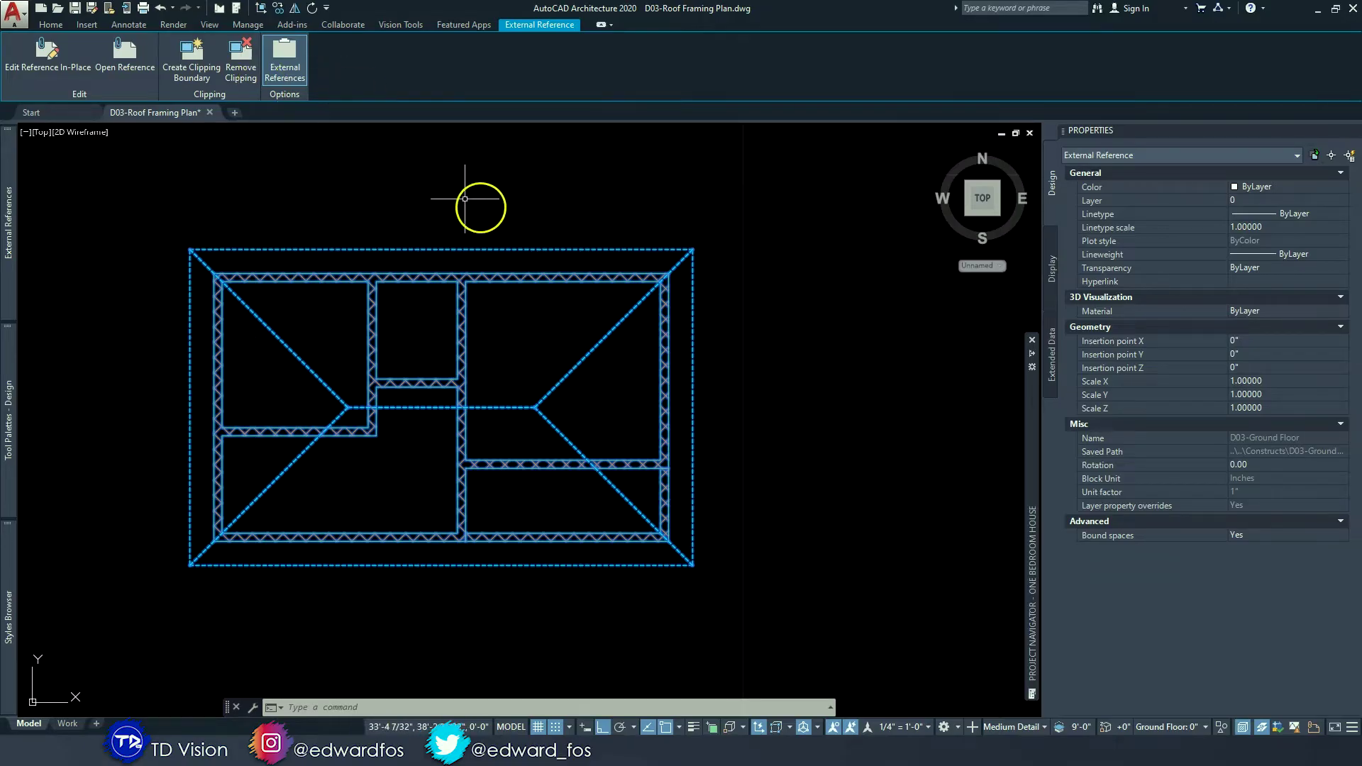
pyautogui.click(50, 25)
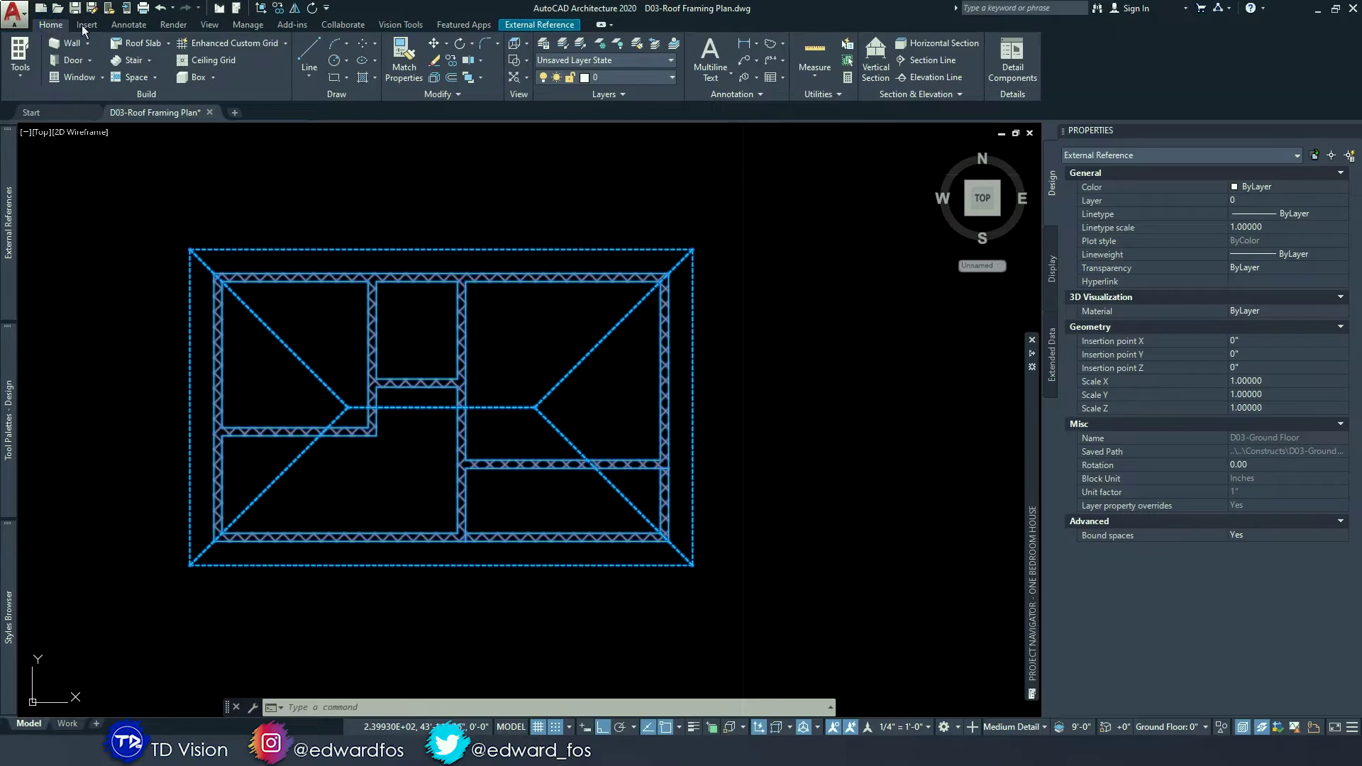
pyautogui.press('Escape')
# - Create a hidden line projection of the entire ground floor reference and insert it in plan view to the east of the original
pyautogui.click(907, 94)
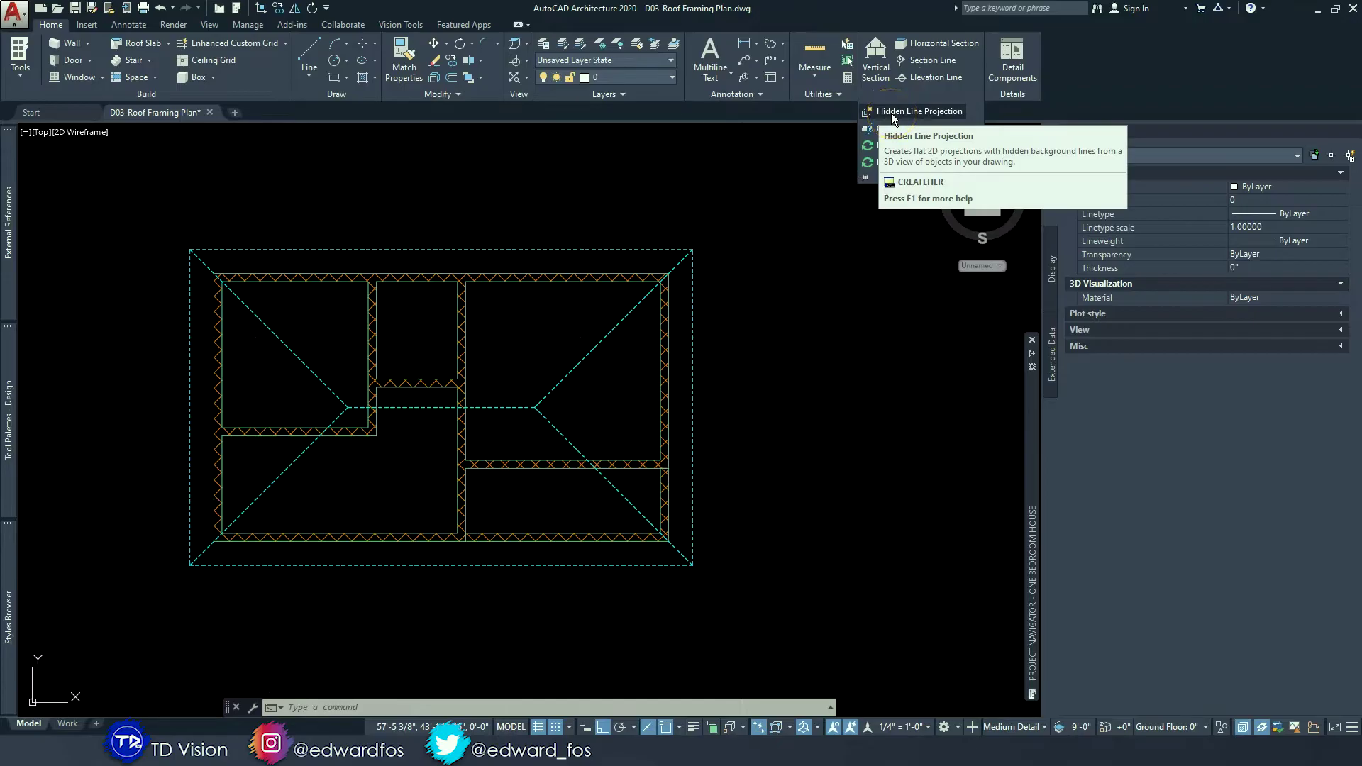
pyautogui.click(891, 113)
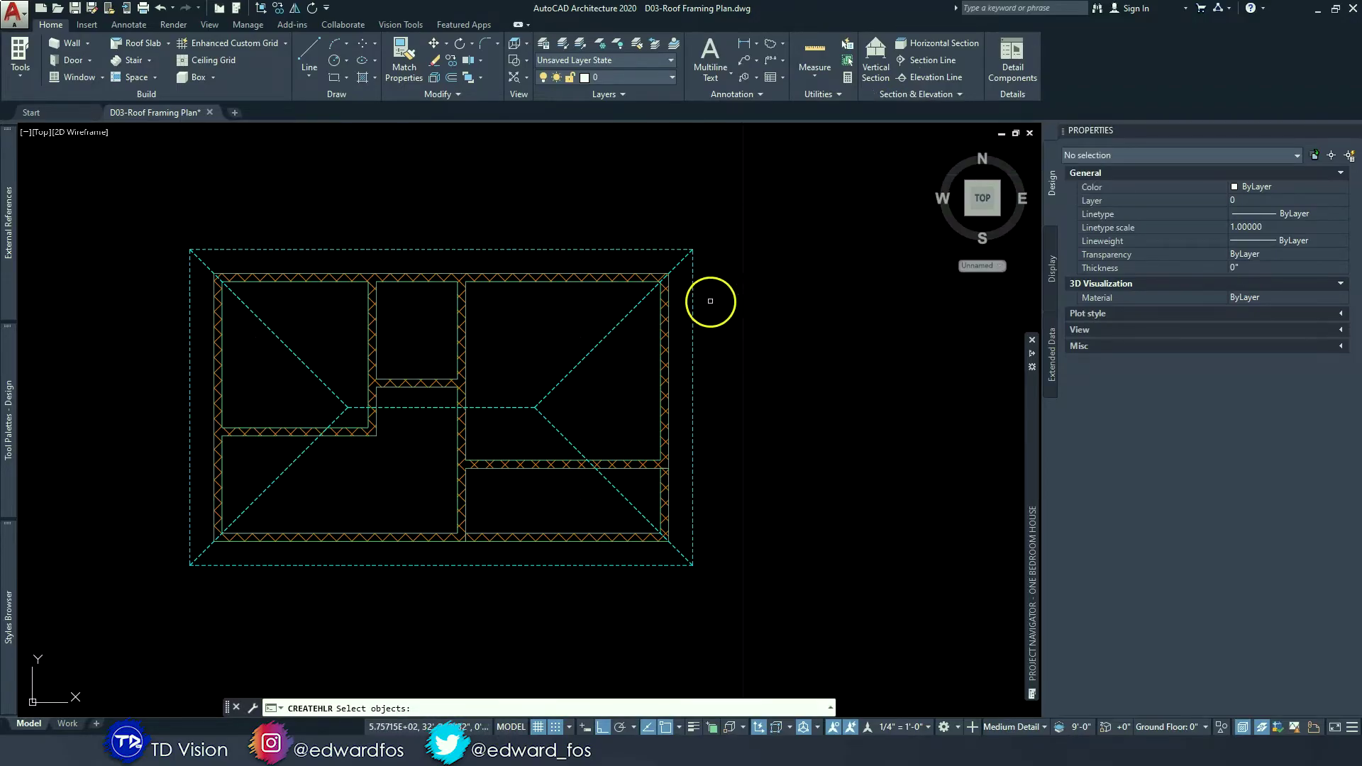
pyautogui.click(776, 643)
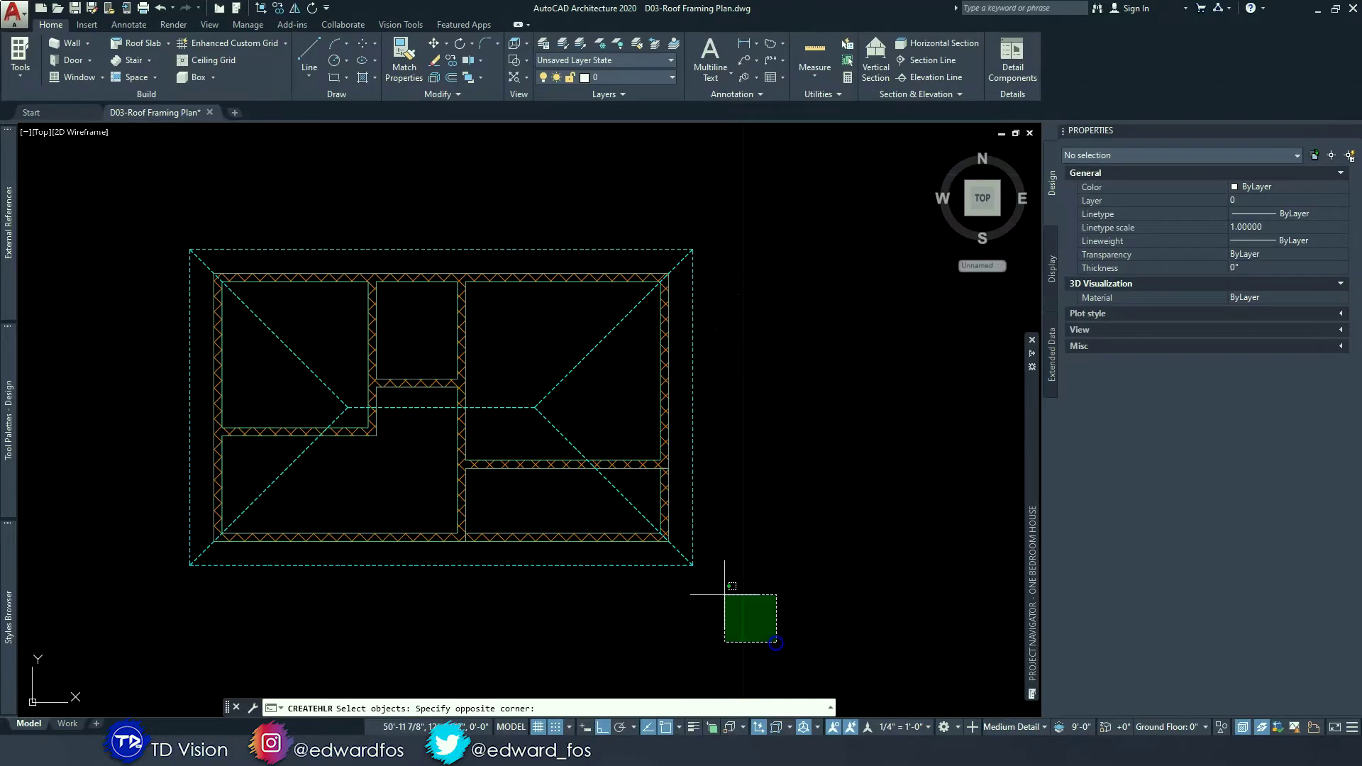
pyautogui.click(139, 215)
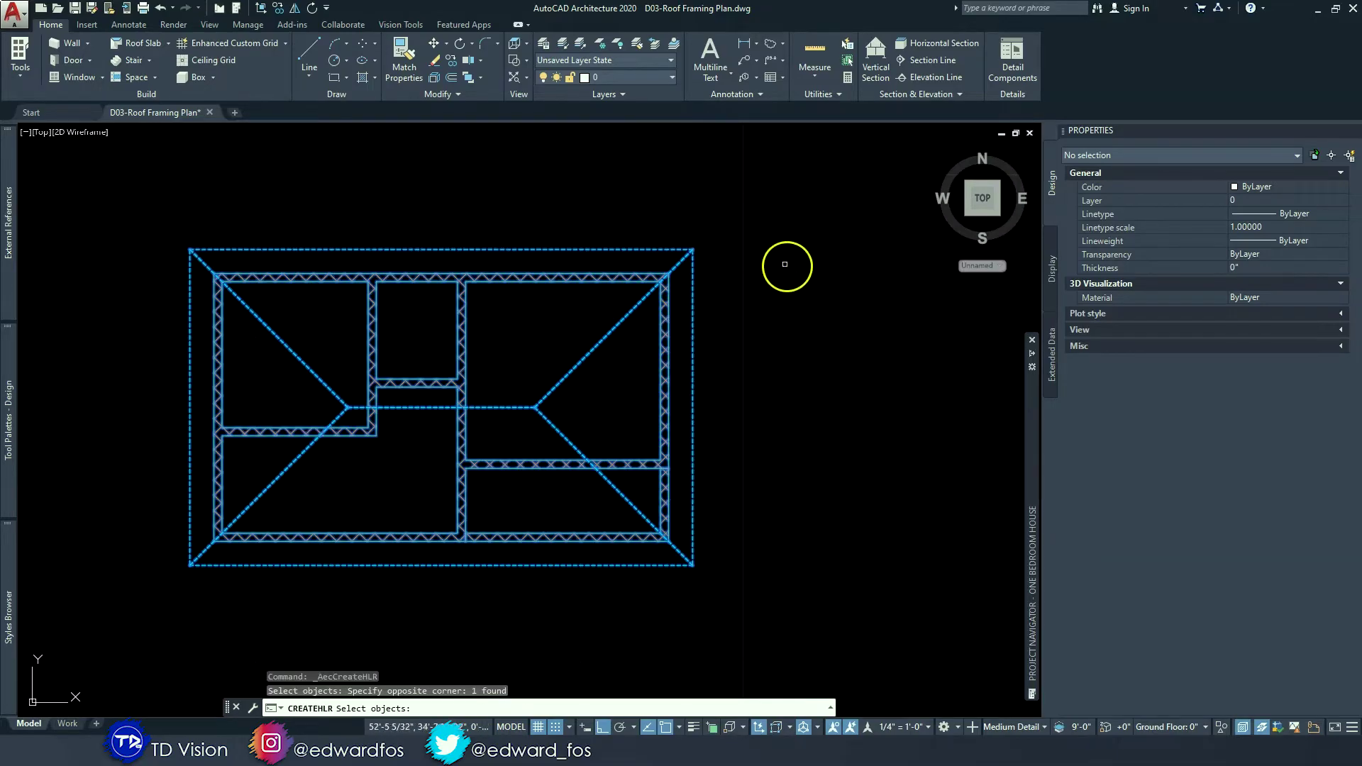
pyautogui.press('Return')
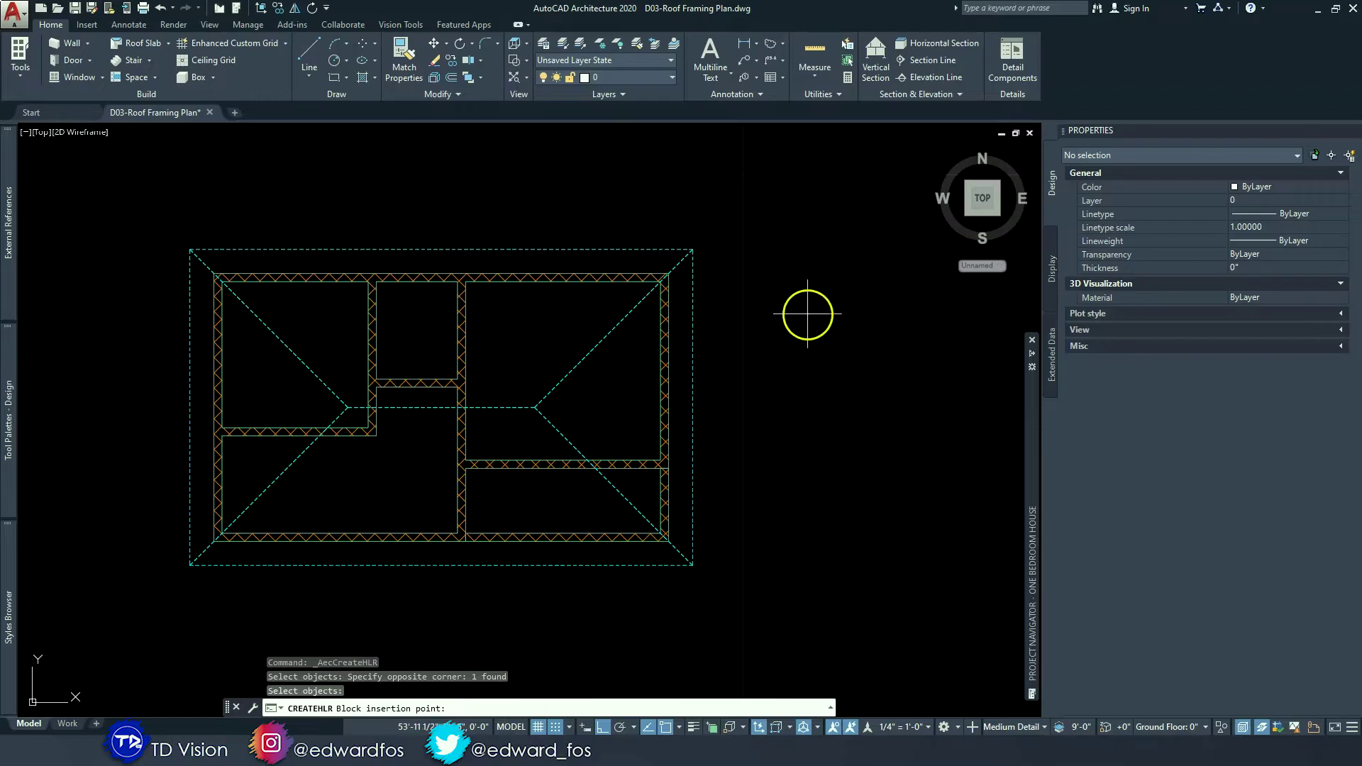
pyautogui.moveTo(808, 314); pyautogui.dragTo(610, 304, button='middle')
pyautogui.scroll(-2, 593, 329)
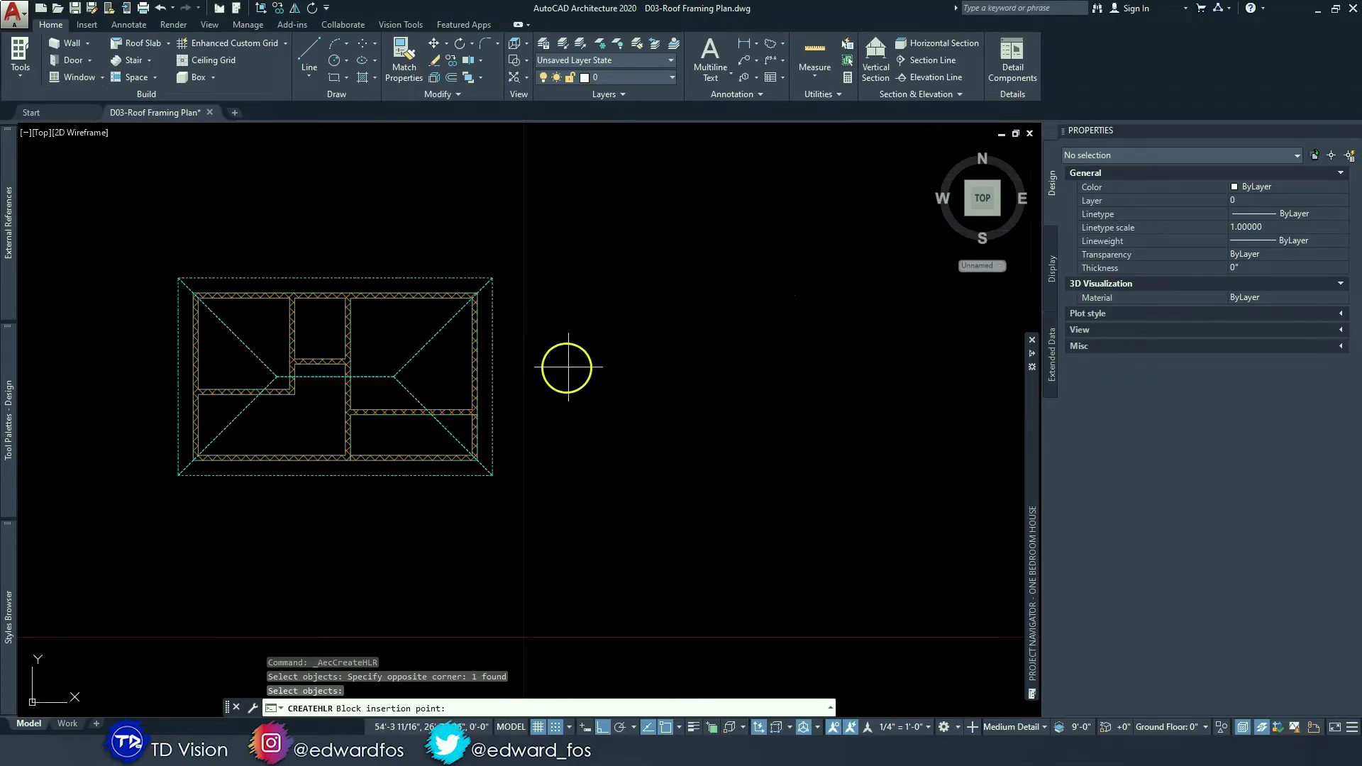
pyautogui.scroll(-1, 539, 373)
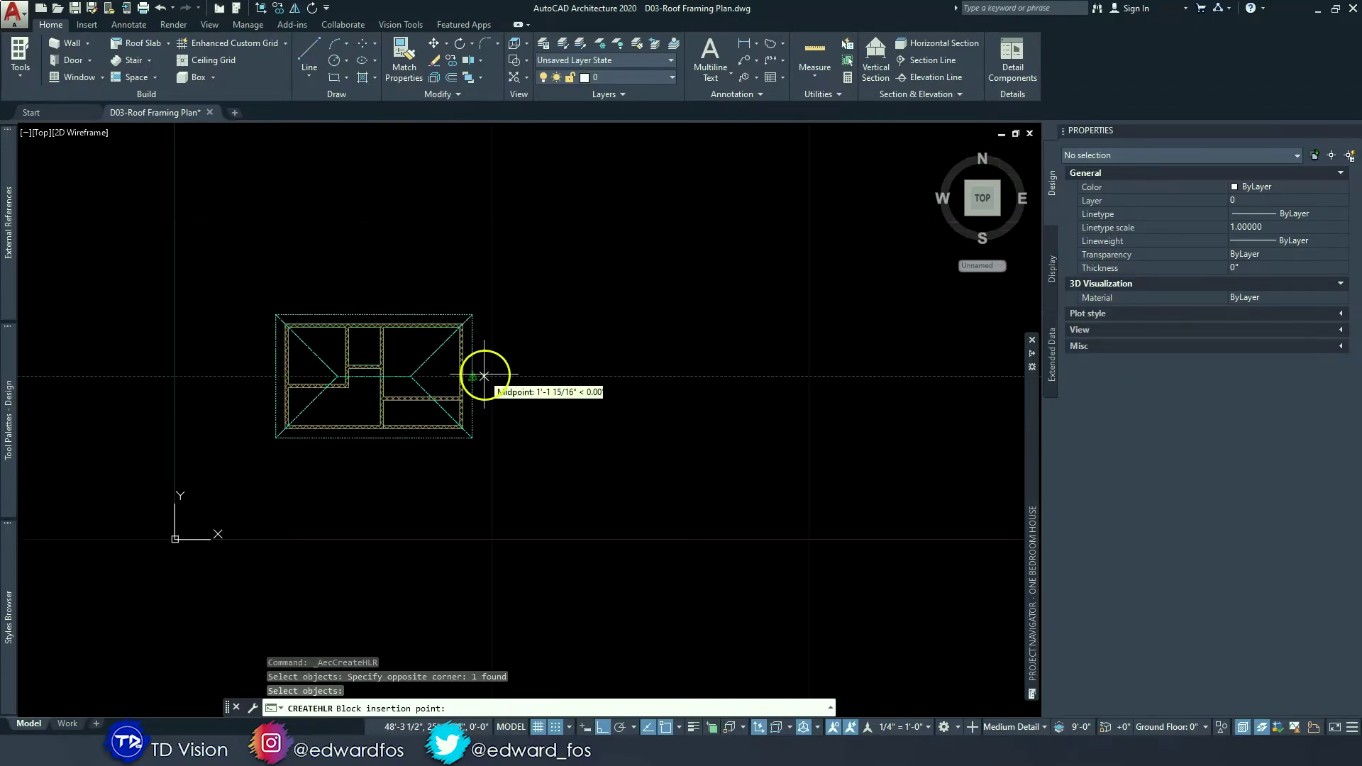
pyautogui.click(677, 378)
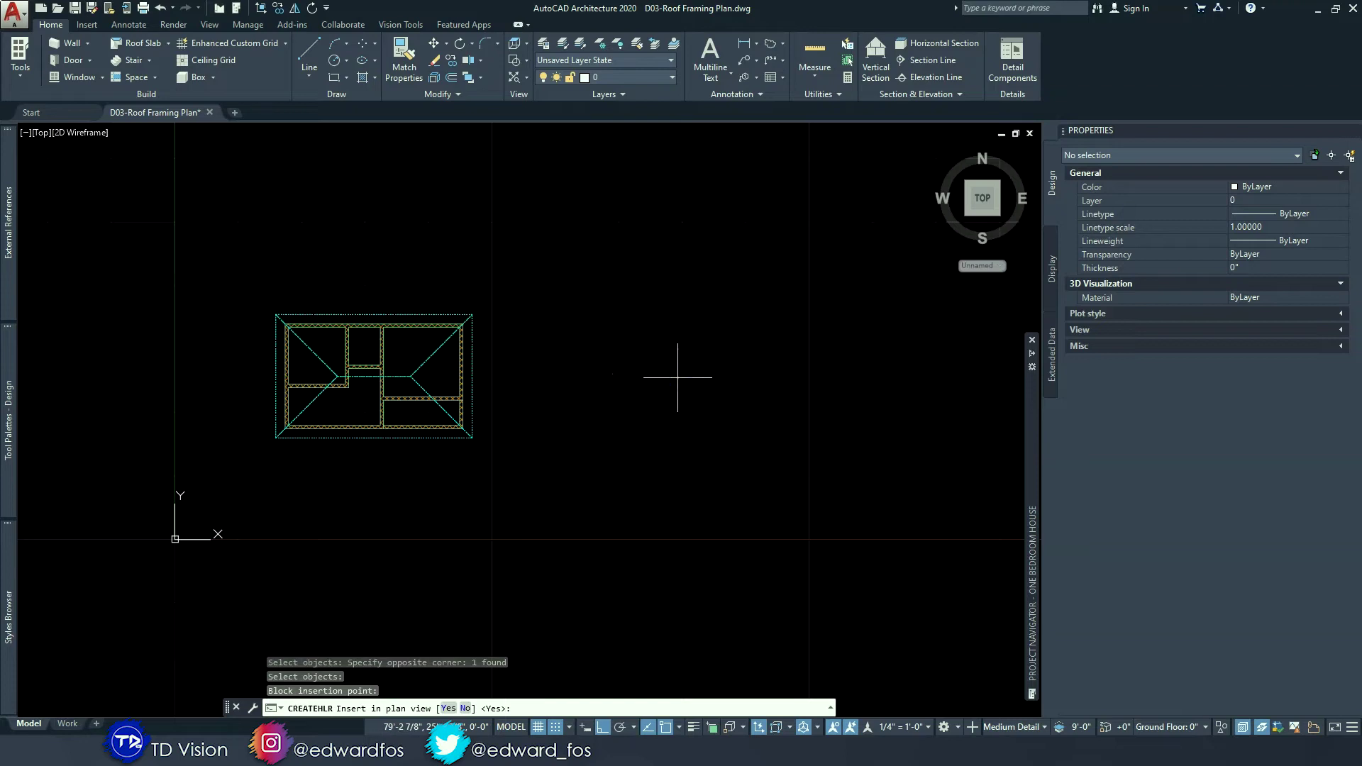
pyautogui.press('Return')
pyautogui.scroll(3, 585, 356)
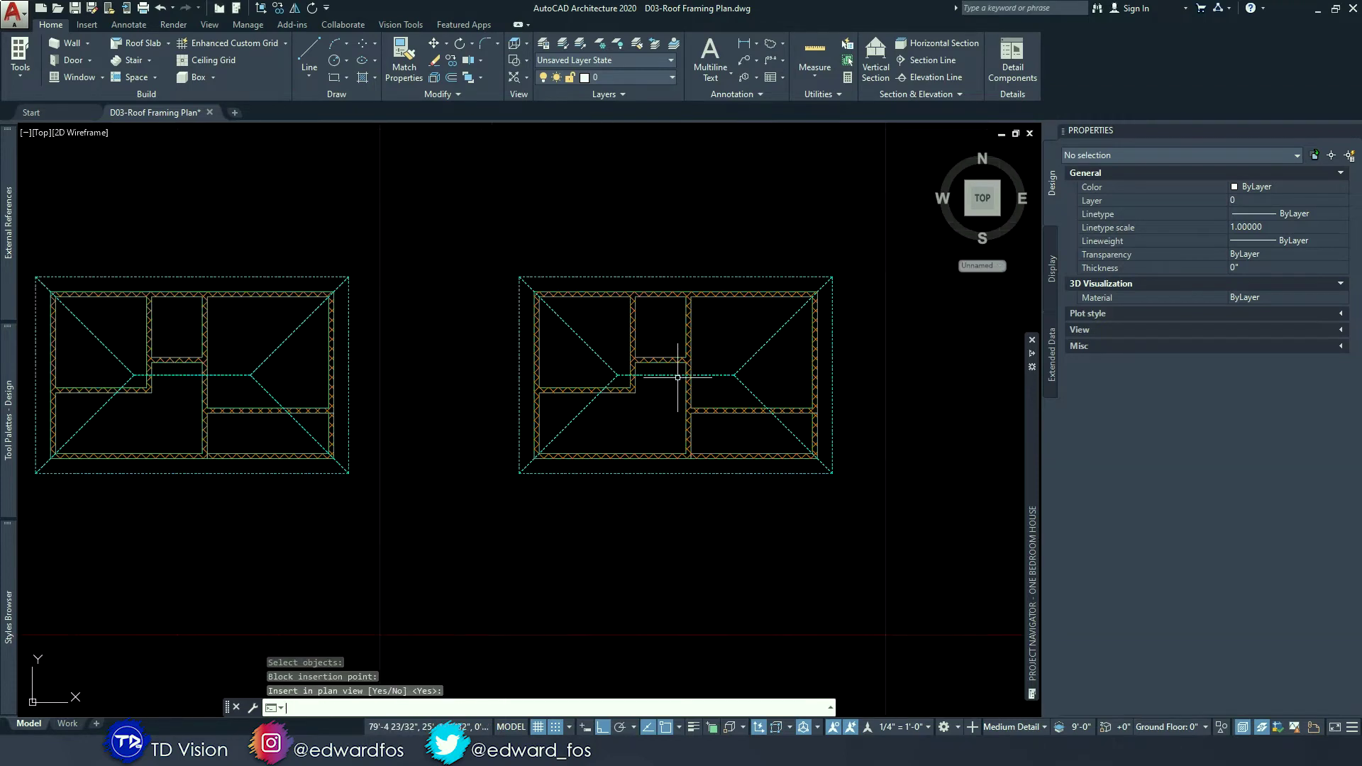
# - Compare the projected block's properties with the original external reference and inspect both from the southwest isometric
pyautogui.click(588, 350)
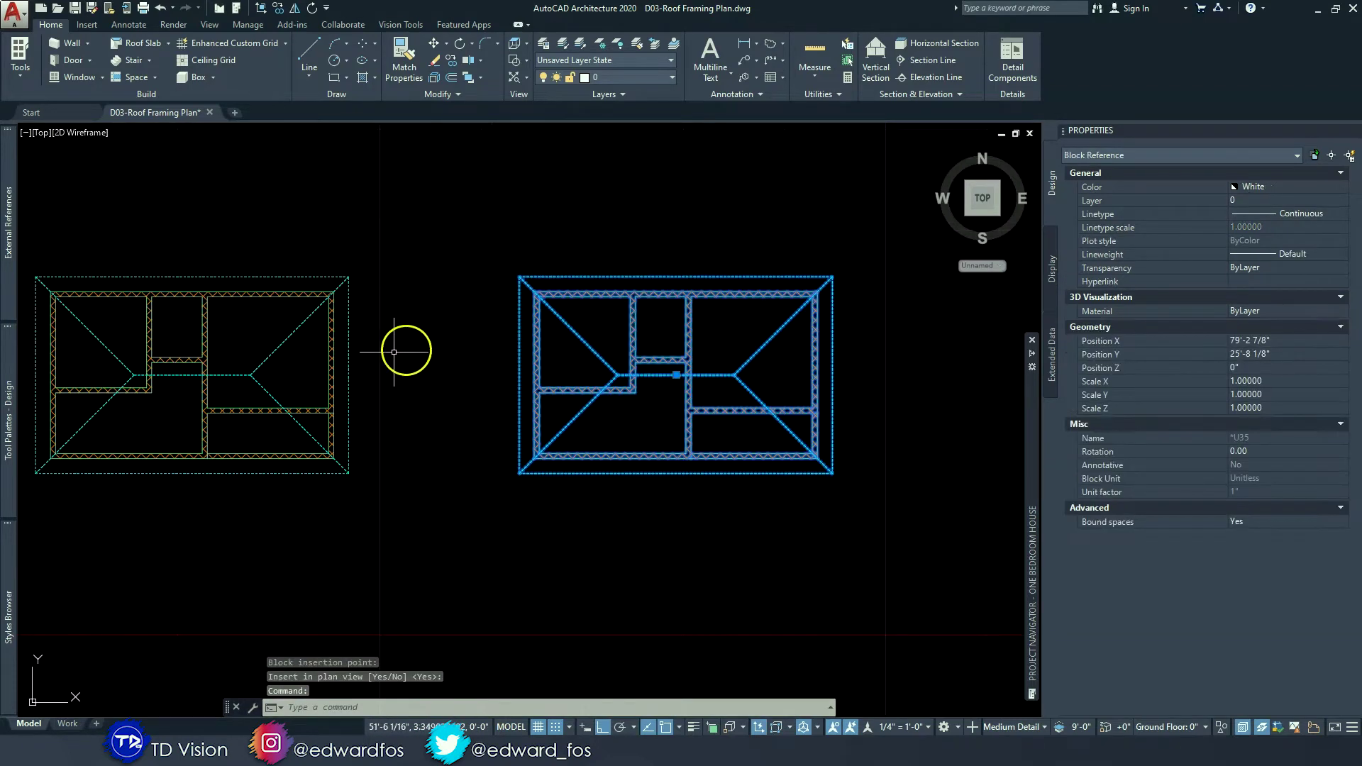
pyautogui.click(334, 372)
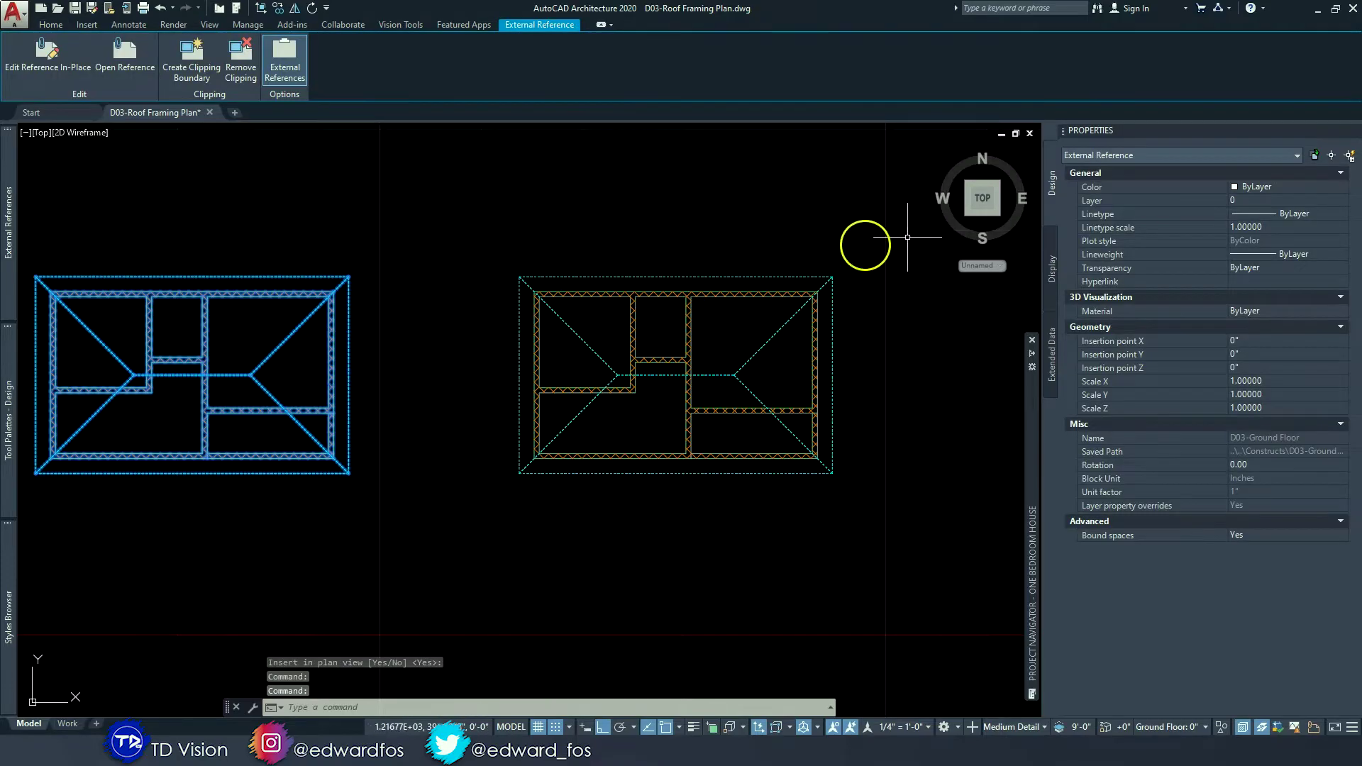
pyautogui.click(969, 214)
pyautogui.scroll(-2, 649, 316)
pyautogui.moveTo(764, 305); pyautogui.dragTo(661, 326, button='middle')
pyautogui.press('Escape')
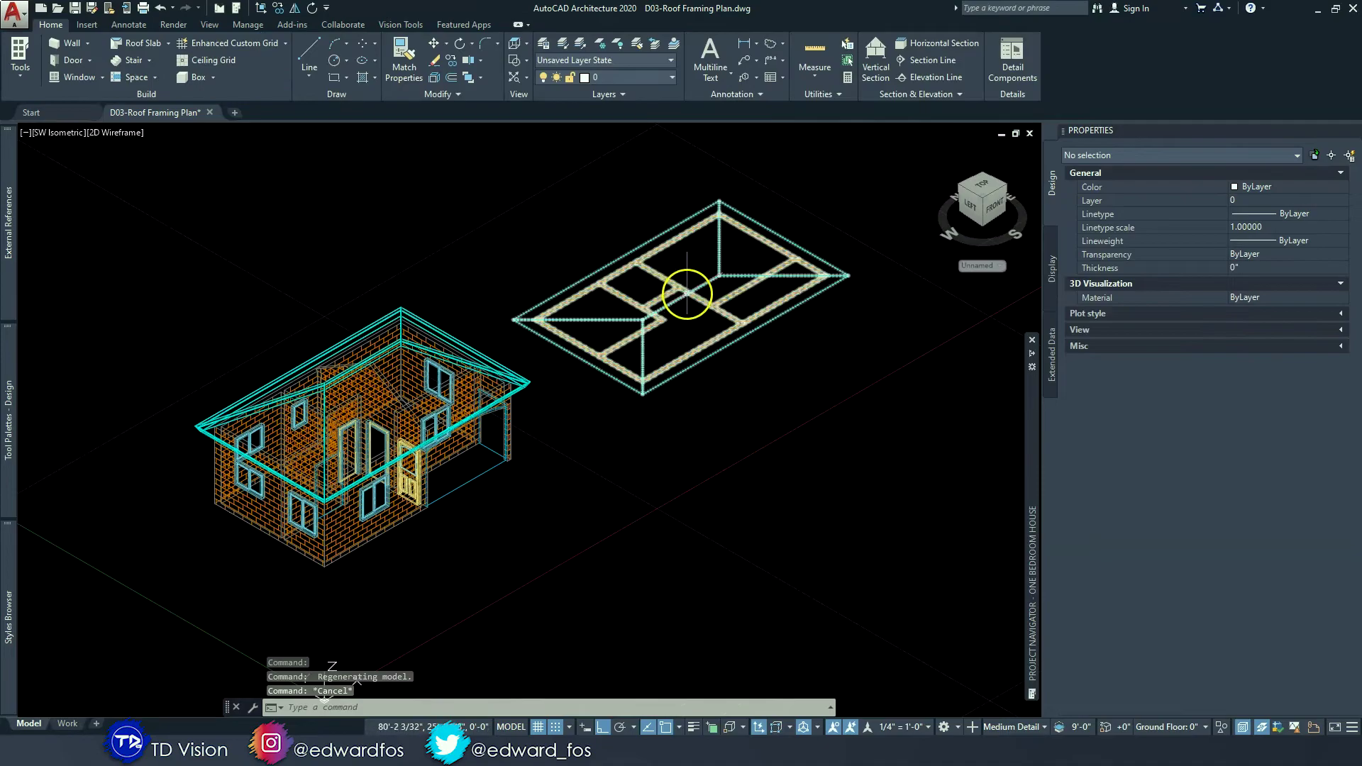
# - Check the projected block's properties in the isometric view, deselect it and return to the top view
pyautogui.click(688, 292)
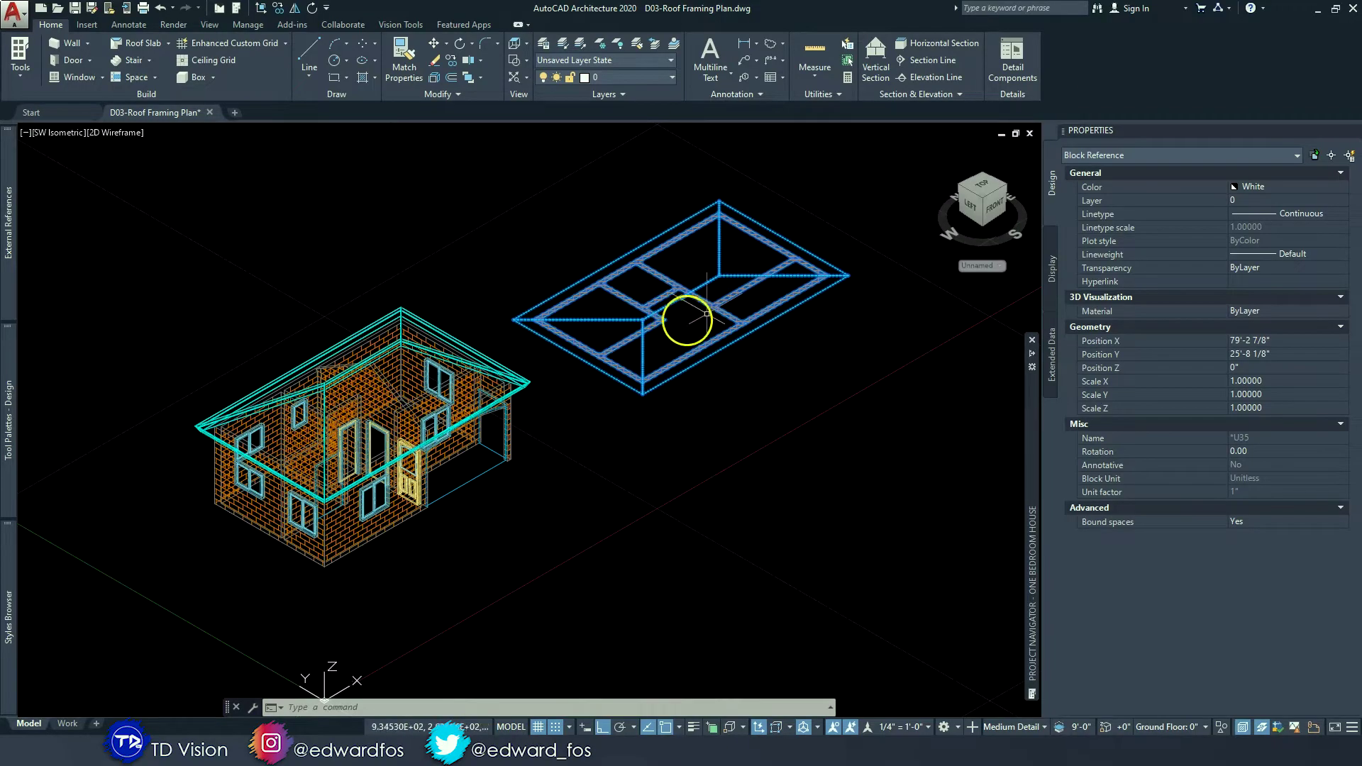
pyautogui.press('Escape')
pyautogui.press('Escape')
pyautogui.moveTo(979, 188); pyautogui.dragTo(986, 187)
pyautogui.click(986, 189)
# - Locate the Hidden Line Projection command and compare the house with its projection in the southwest isometric and top views
pyautogui.click(929, 94)
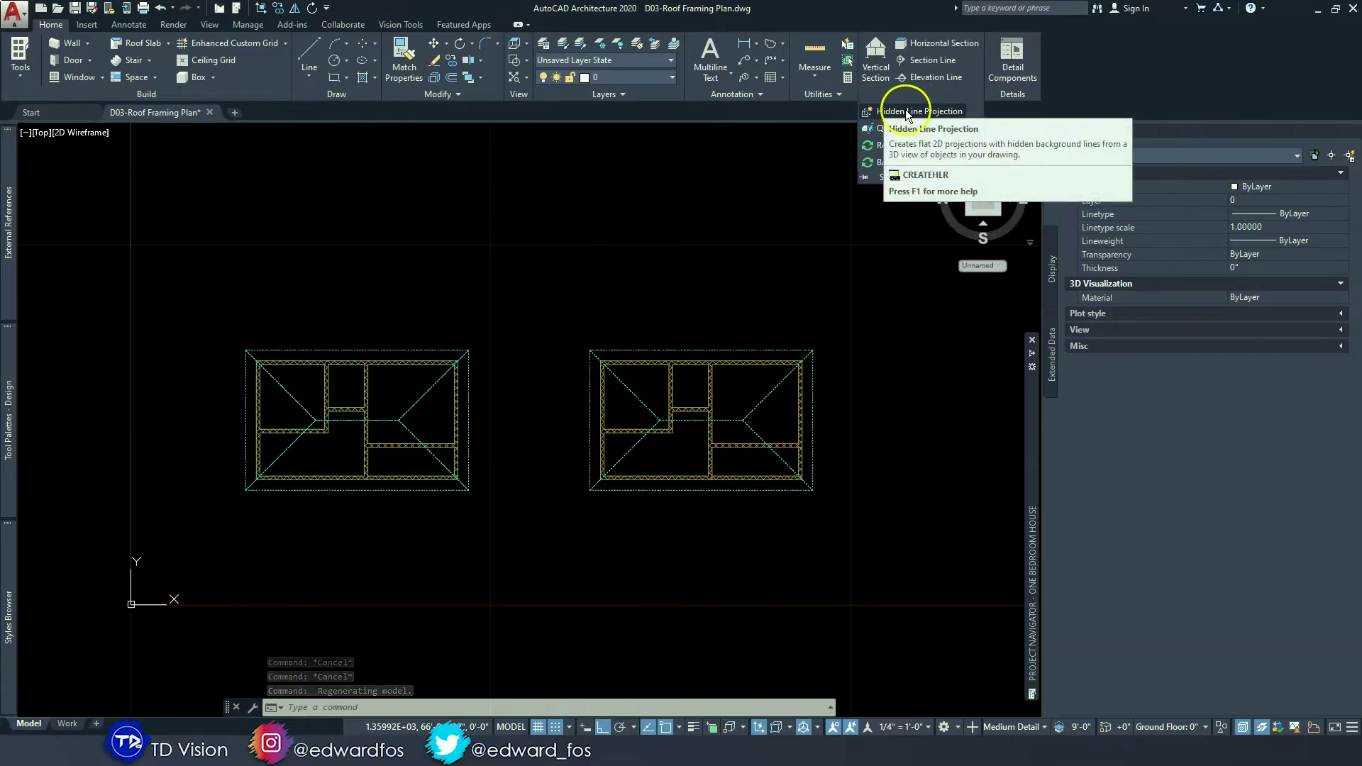
pyautogui.click(655, 221)
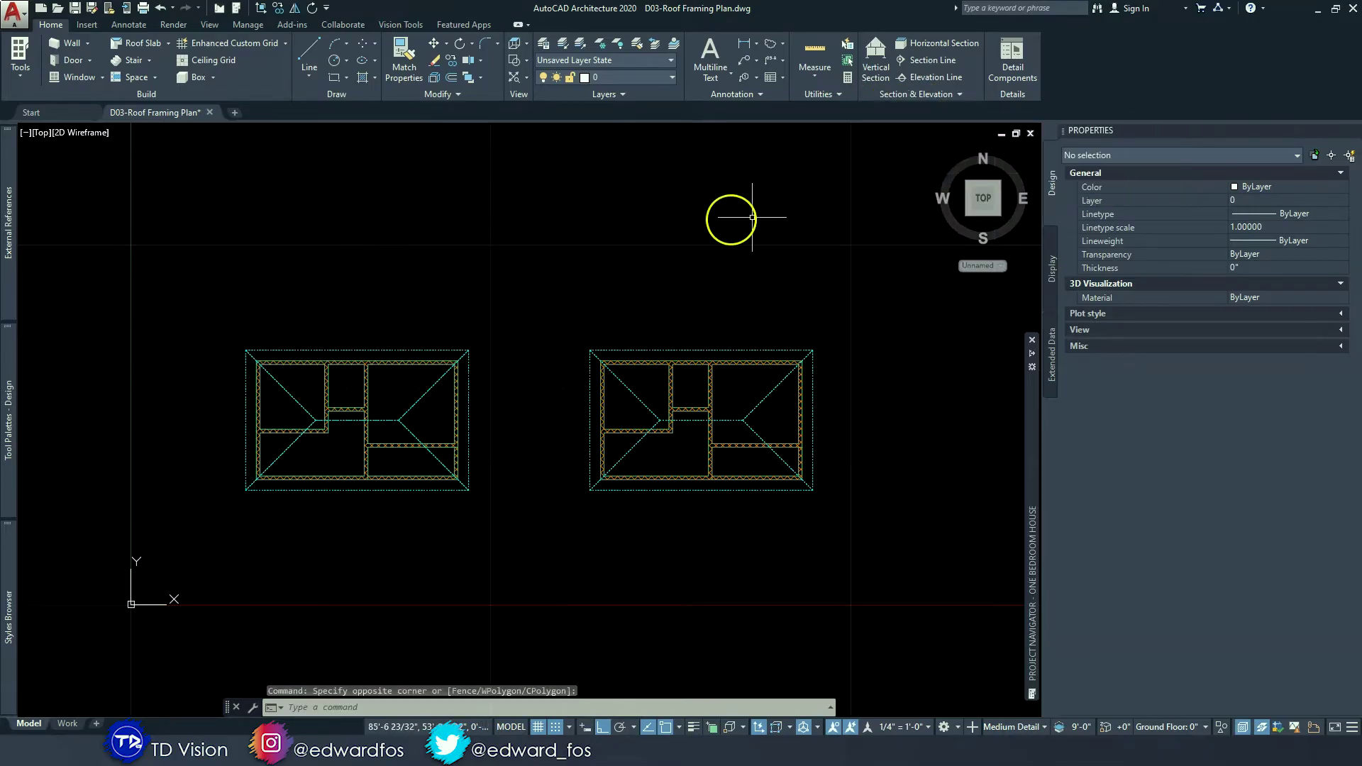
pyautogui.click(966, 215)
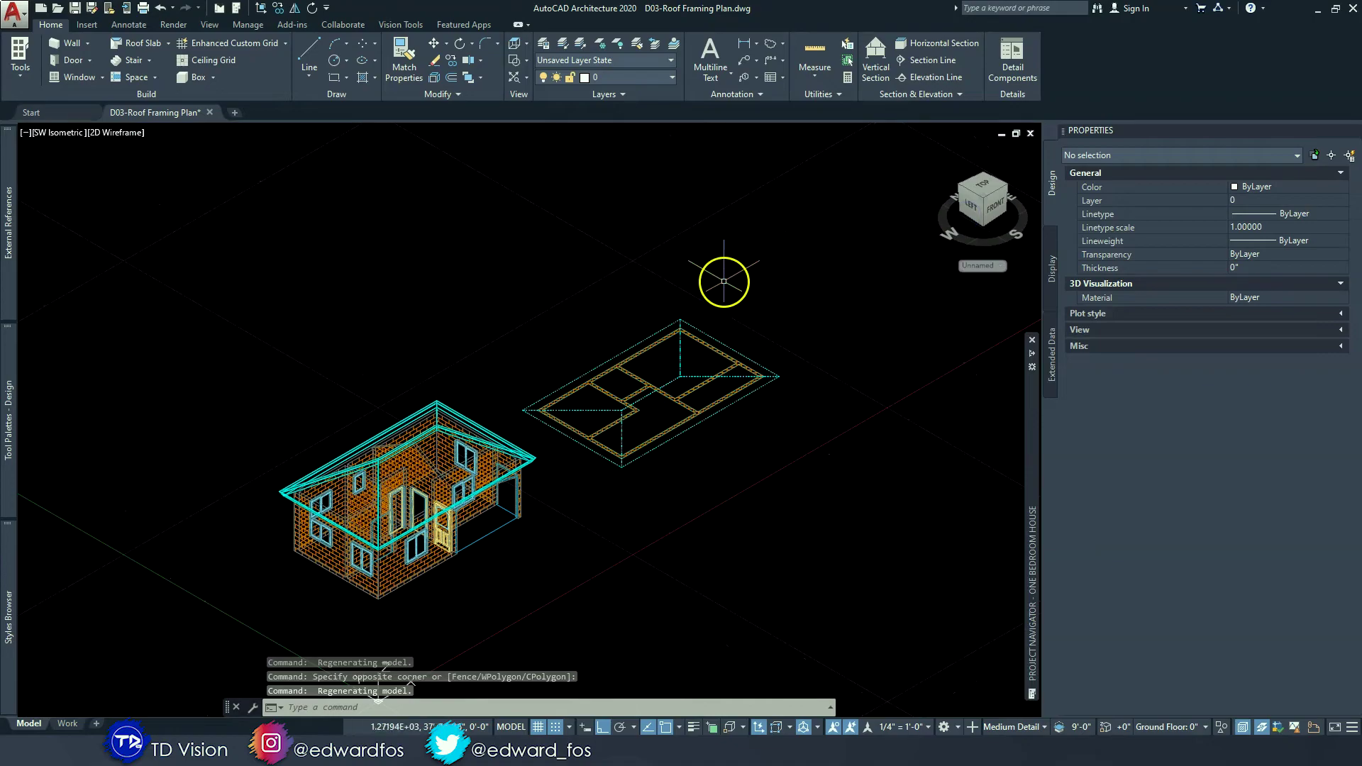
pyautogui.click(916, 95)
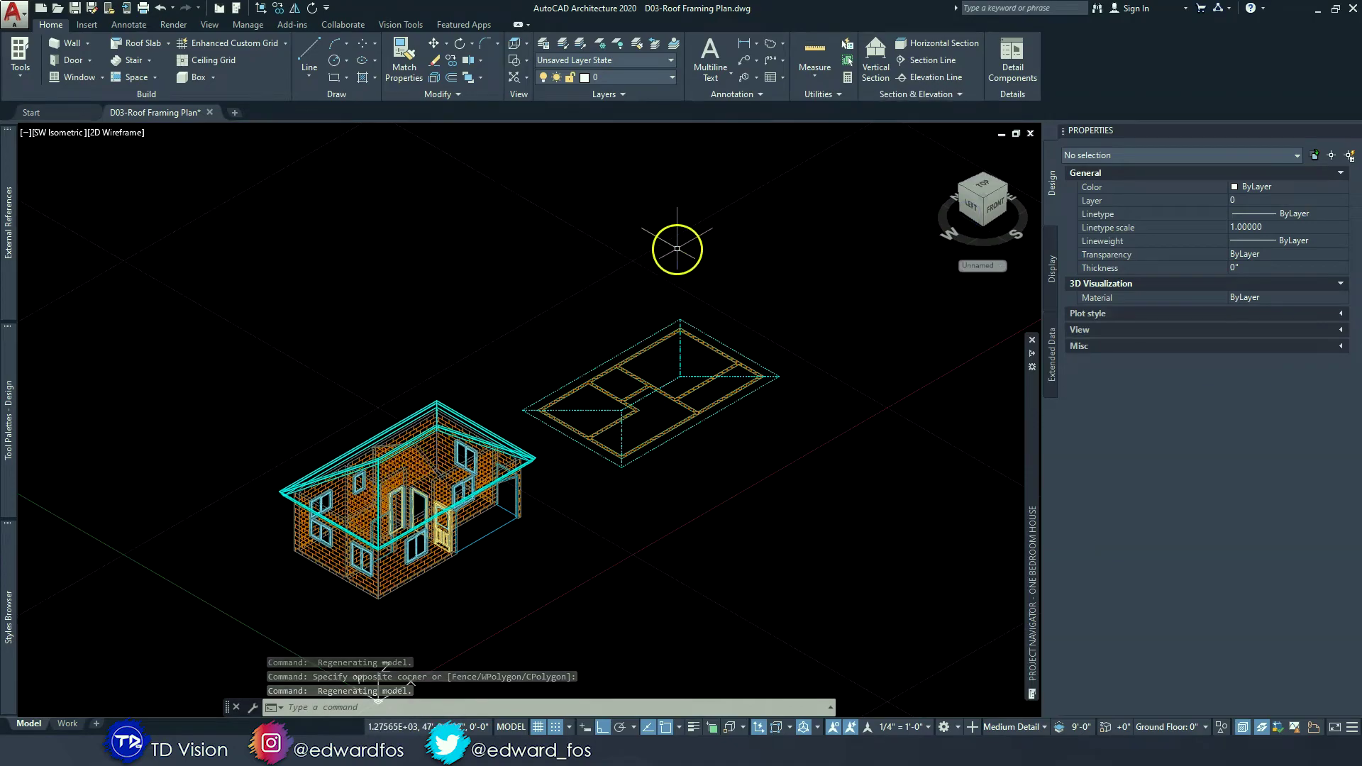
pyautogui.click(977, 186)
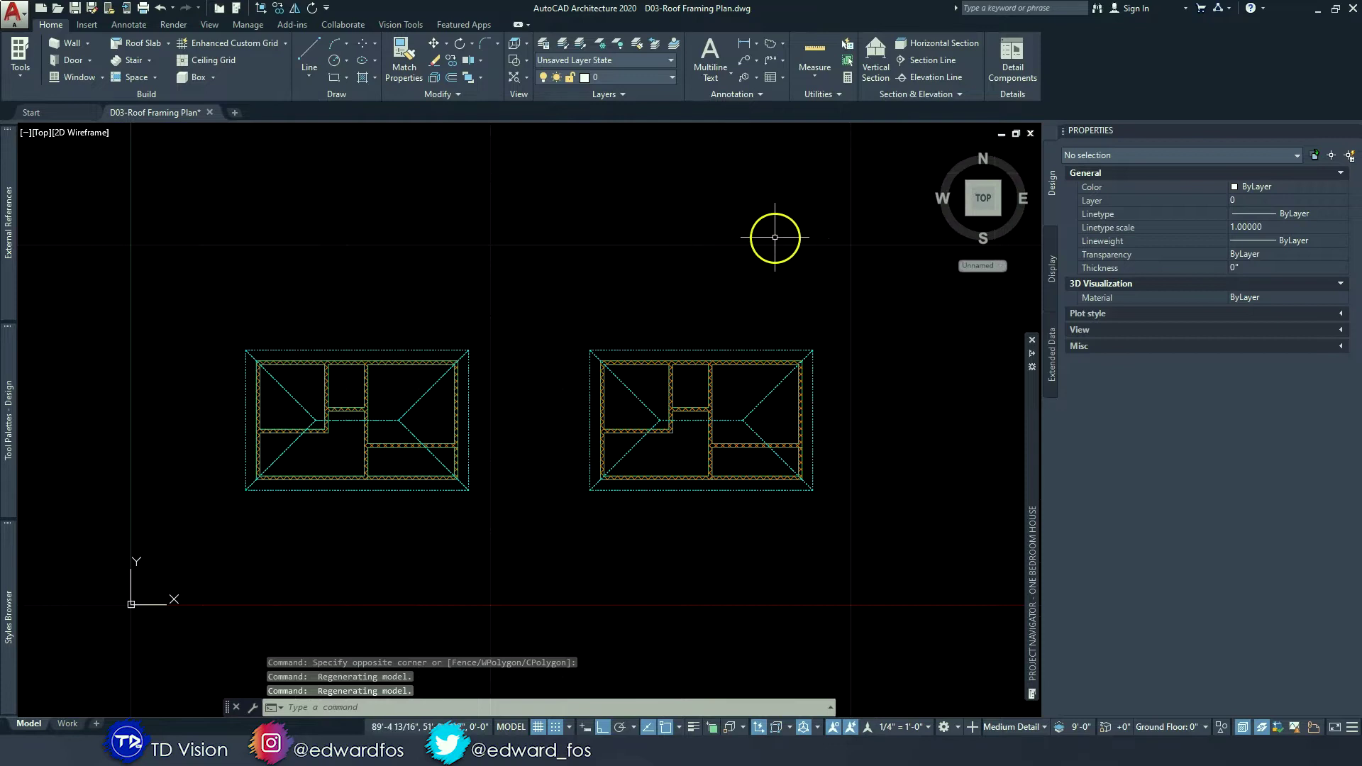
# - Explode the projected plan block east of the original into individual lines
pyautogui.moveTo(707, 254); pyautogui.dragTo(669, 274, button='middle')
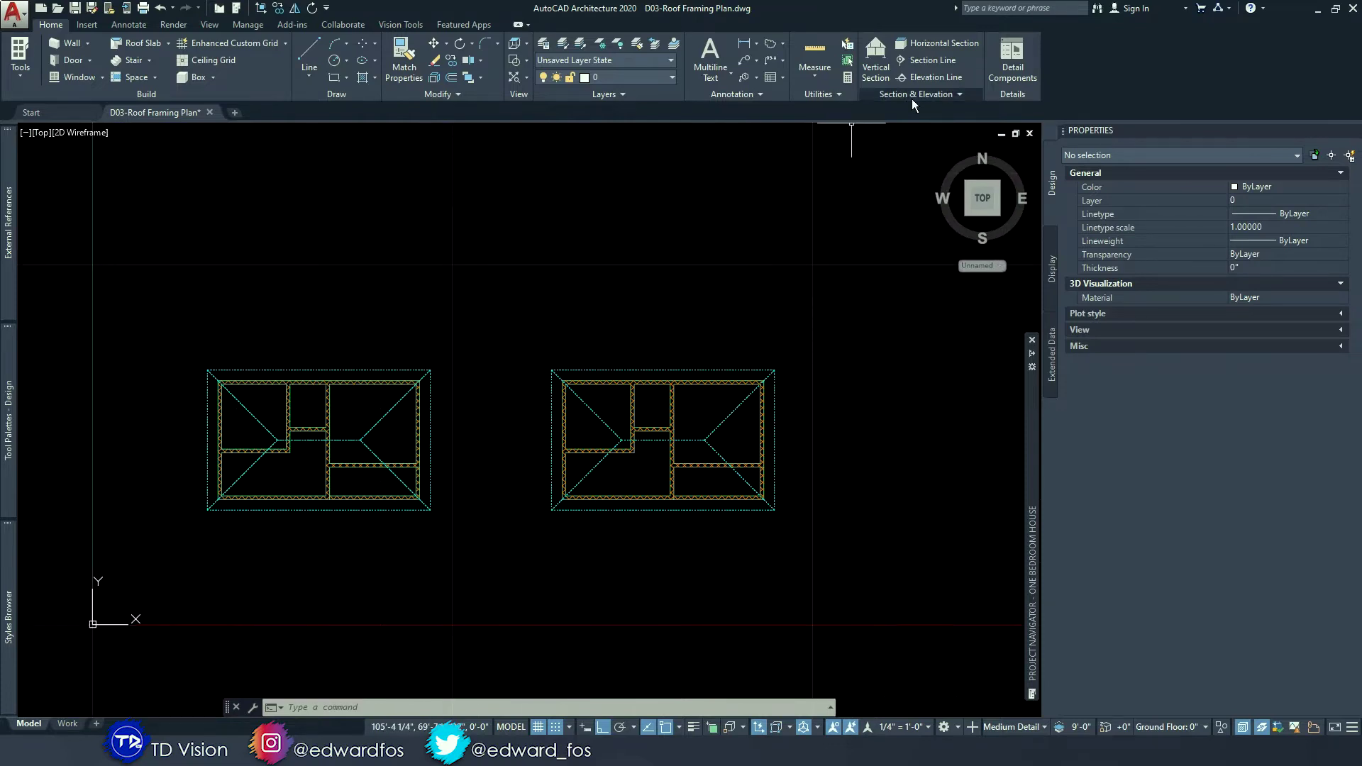
pyautogui.scroll(2, 630, 404)
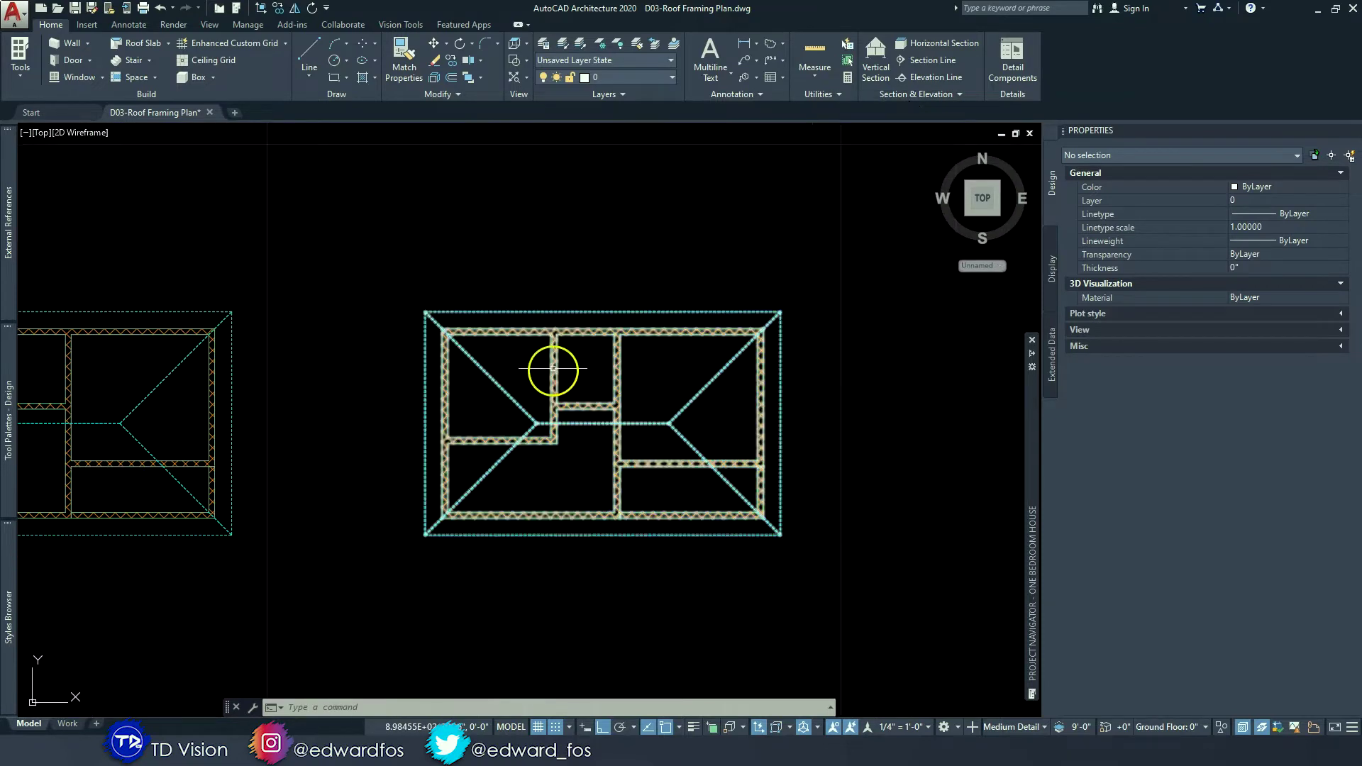
pyautogui.click(552, 368)
pyautogui.moveTo(678, 386); pyautogui.dragTo(657, 388, button='middle')
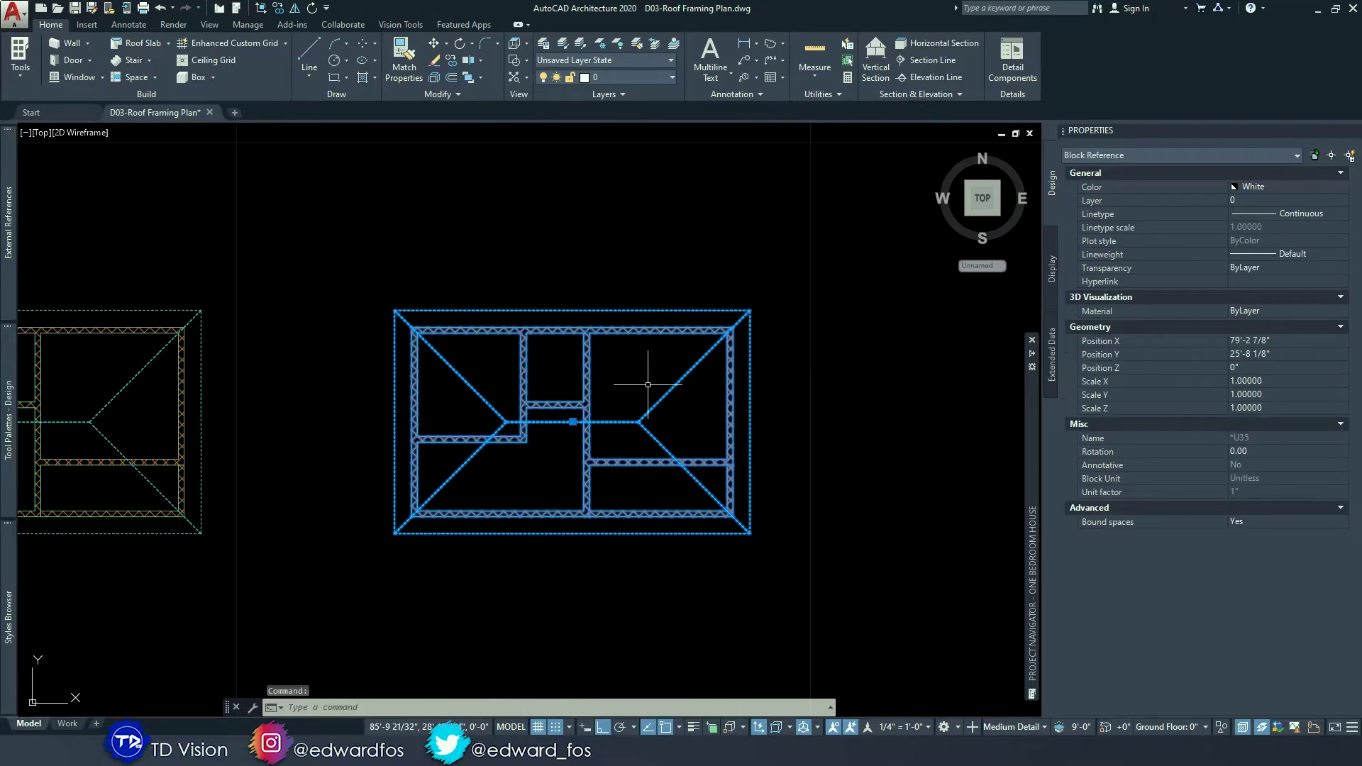
pyautogui.click(435, 78)
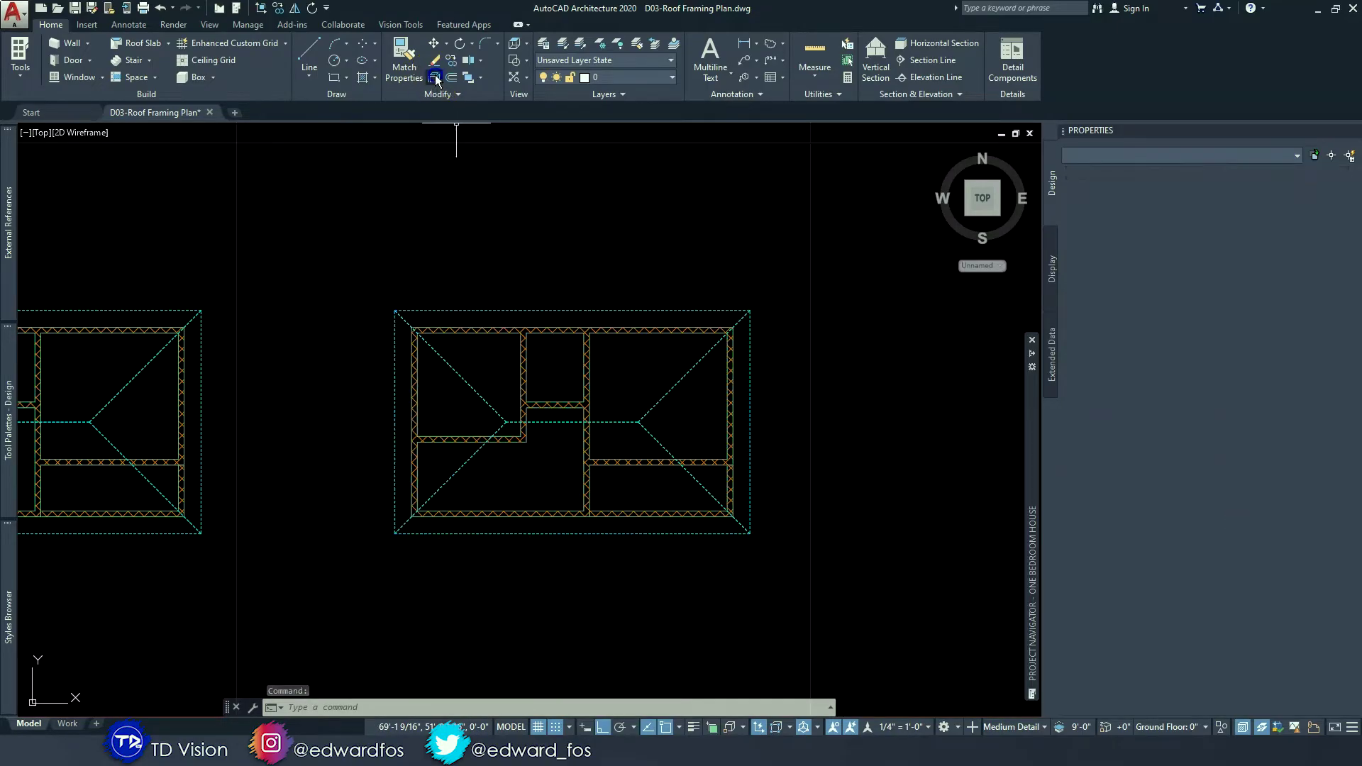
# - Check the properties of the east roof edge line in the exploded plan, and clear the selection
pyautogui.scroll(2, 616, 315)
pyautogui.click(615, 316)
pyautogui.click(604, 300)
pyautogui.press('Escape')
pyautogui.press('Escape')
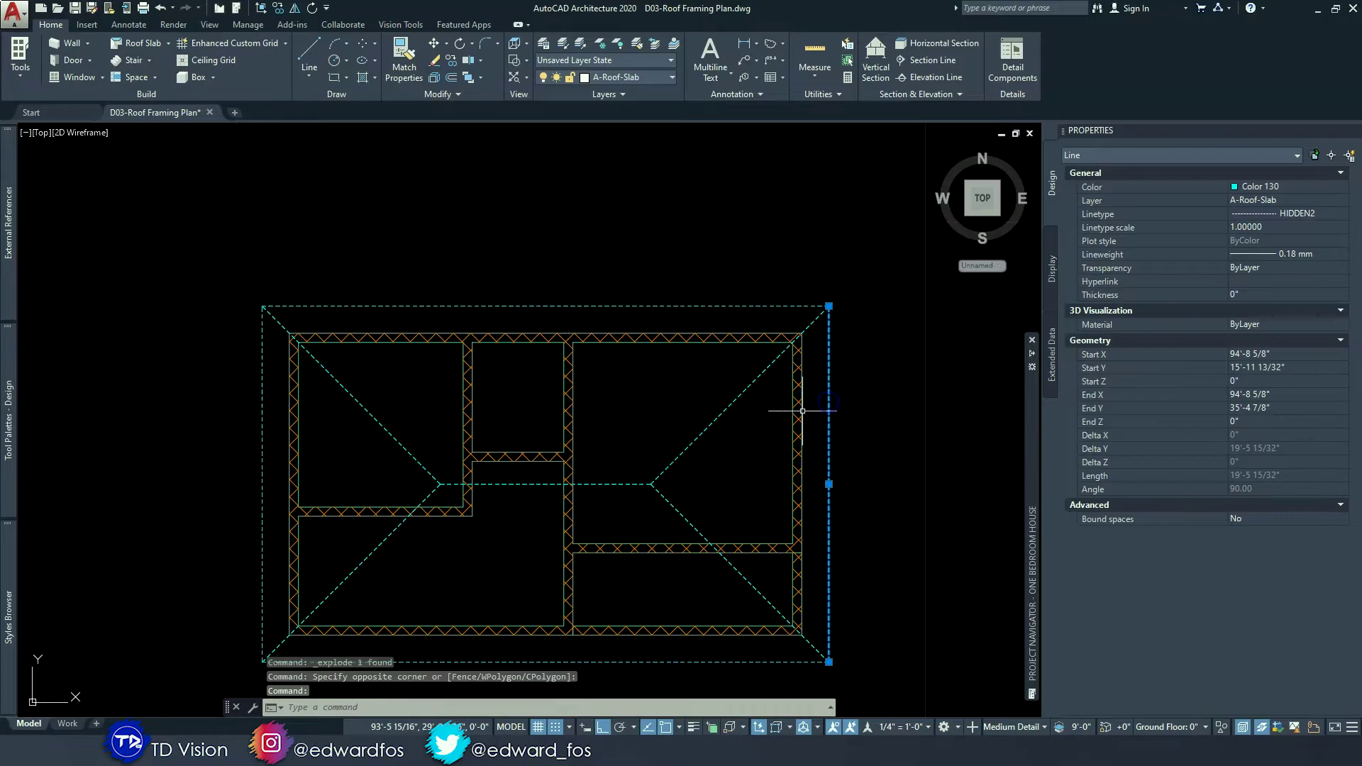
# - Select a run of zigzag hatch lines in the north wall around the first partition junction
pyautogui.moveTo(525, 496)
pyautogui.mouseDown(button='middle')
pyautogui.moveTo(608, 395)
pyautogui.moveTo(571, 466)
pyautogui.mouseUp(button='middle')
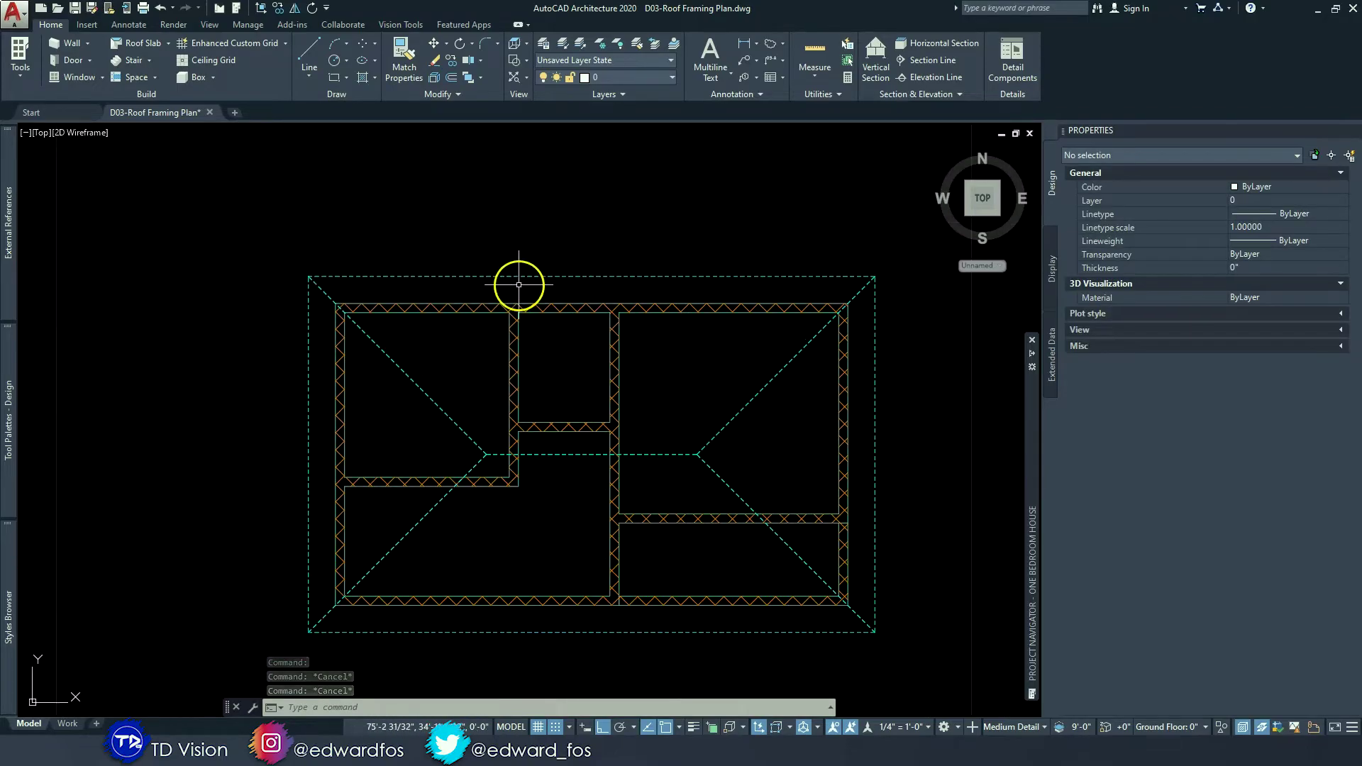
pyautogui.scroll(6, 462, 287)
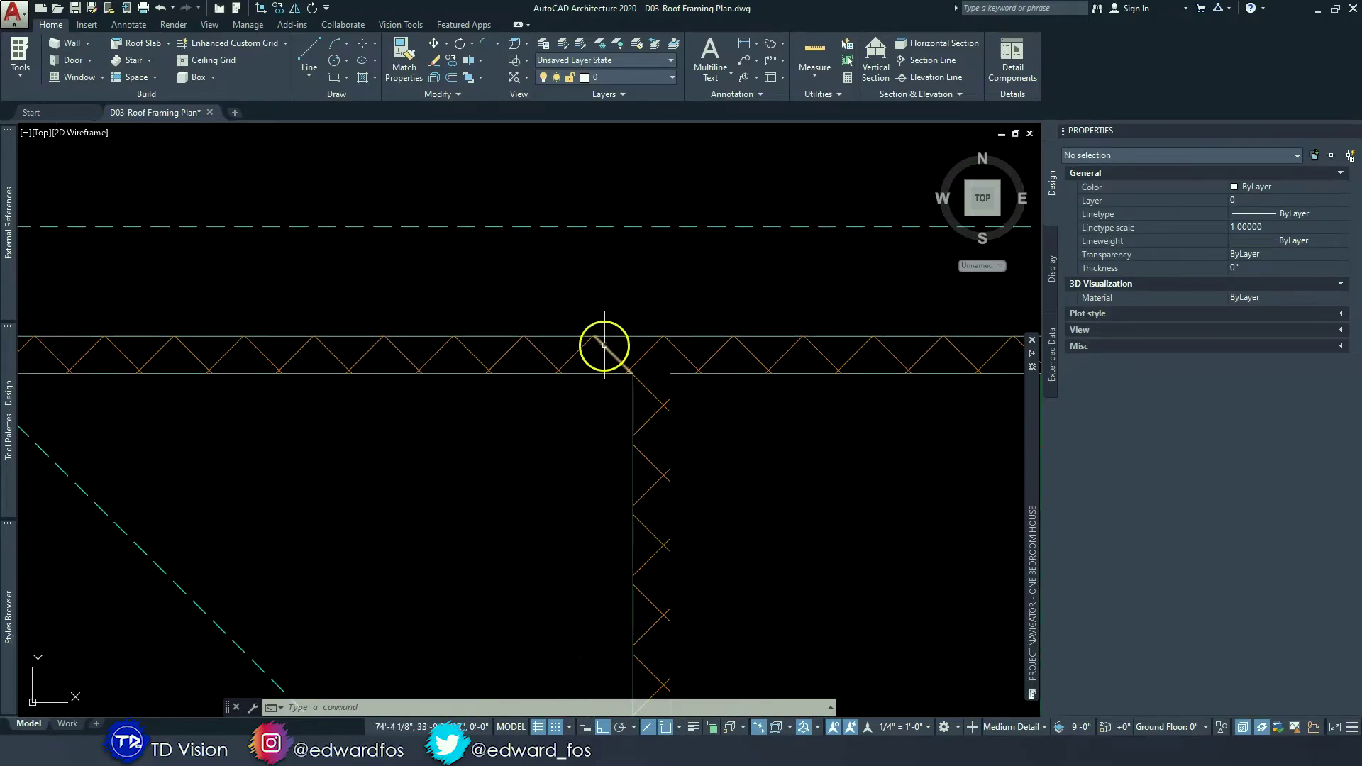
pyautogui.click(710, 361)
pyautogui.click(401, 353)
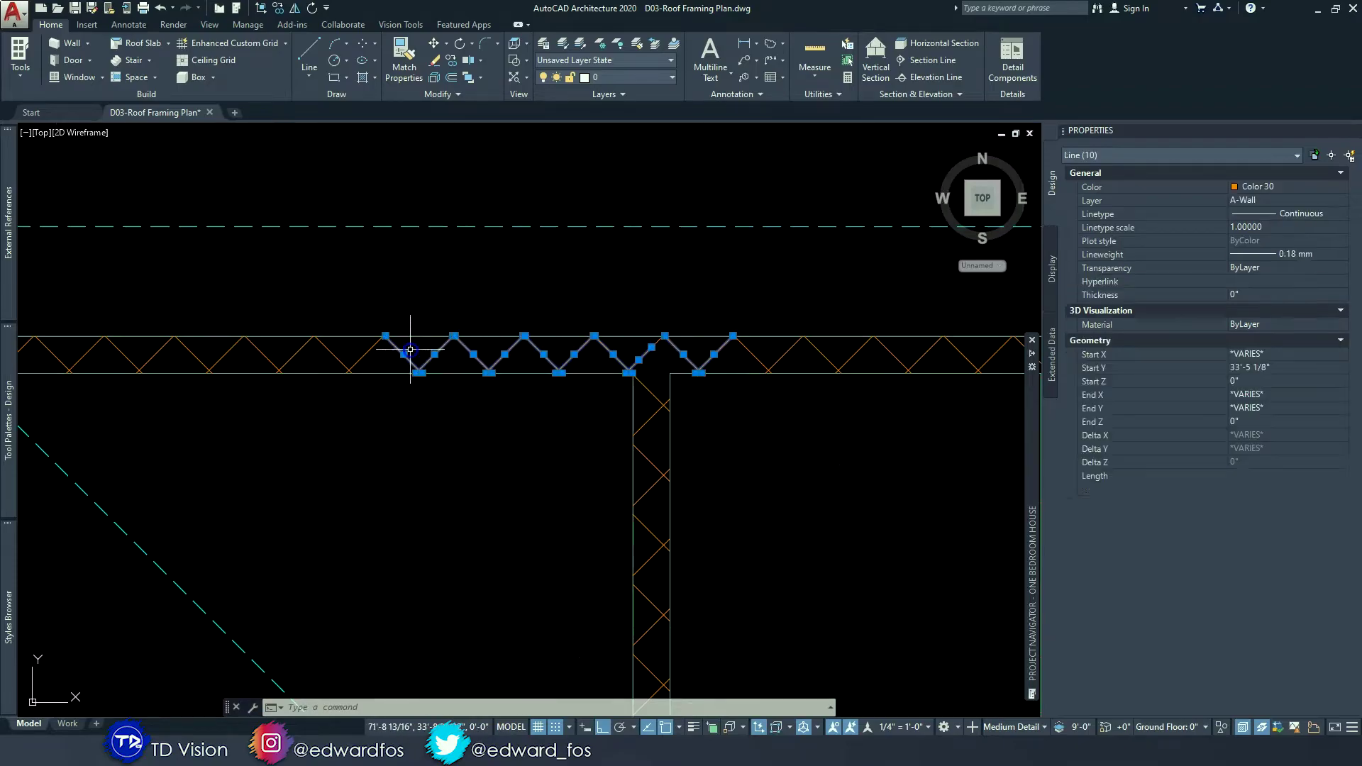
pyautogui.moveTo(389, 354)
pyautogui.mouseDown(button='middle')
pyautogui.moveTo(599, 363)
pyautogui.moveTo(299, 324)
pyautogui.mouseUp(button='middle')
pyautogui.scroll(-4, 672, 319)
pyautogui.moveTo(679, 323); pyautogui.dragTo(617, 358, button='middle')
pyautogui.scroll(4, 596, 334)
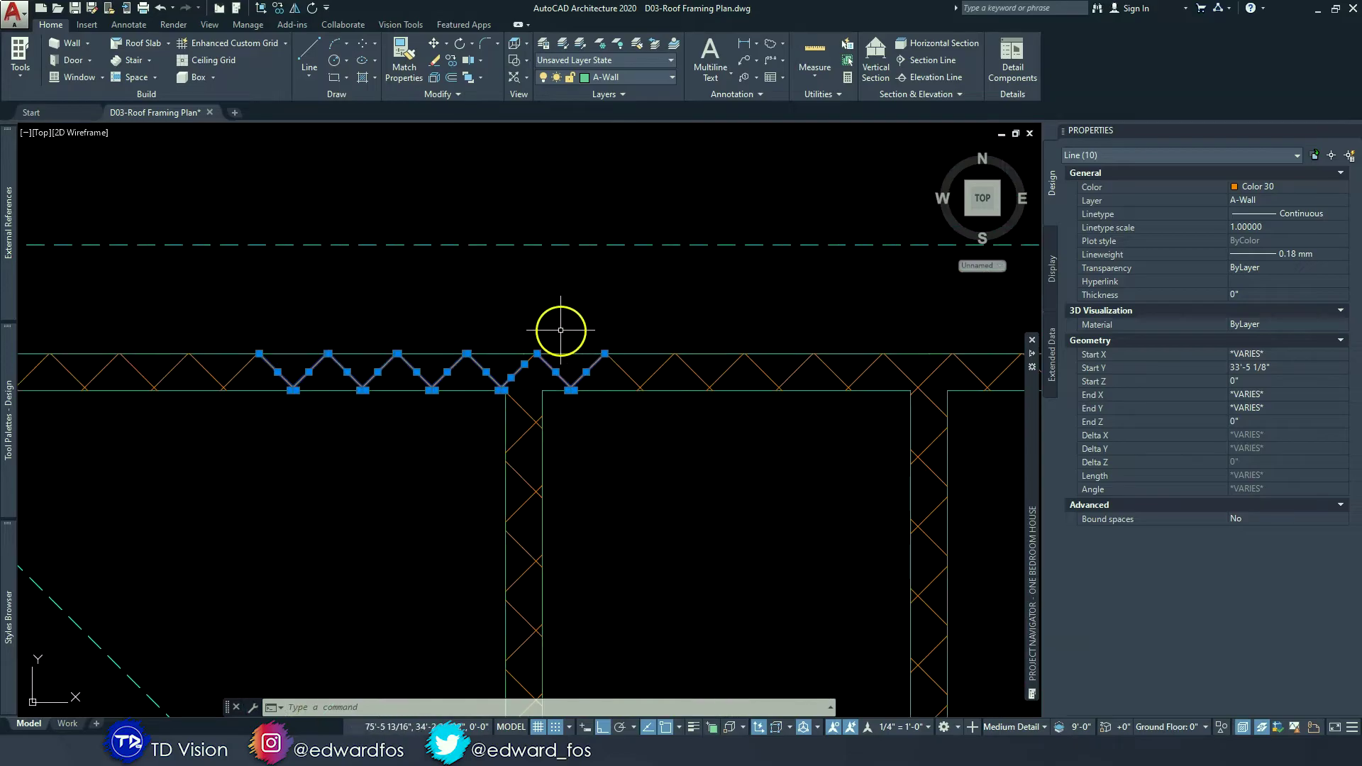
# - Try Select Similar on the picked hatch lines, inspect which wall lines it includes, and clear the selection
pyautogui.rightClick(560, 332)
pyautogui.click(601, 515)
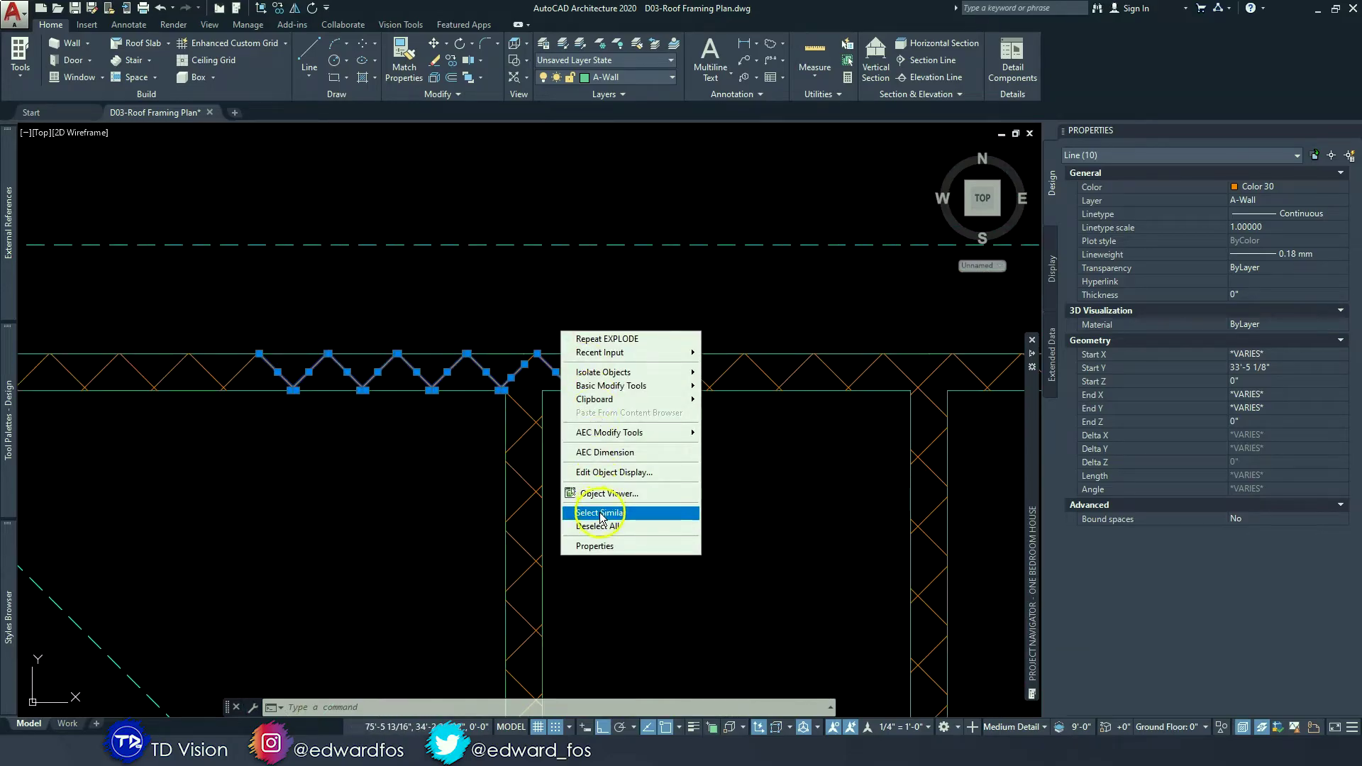
pyautogui.scroll(-5, 603, 512)
pyautogui.scroll(6, 593, 386)
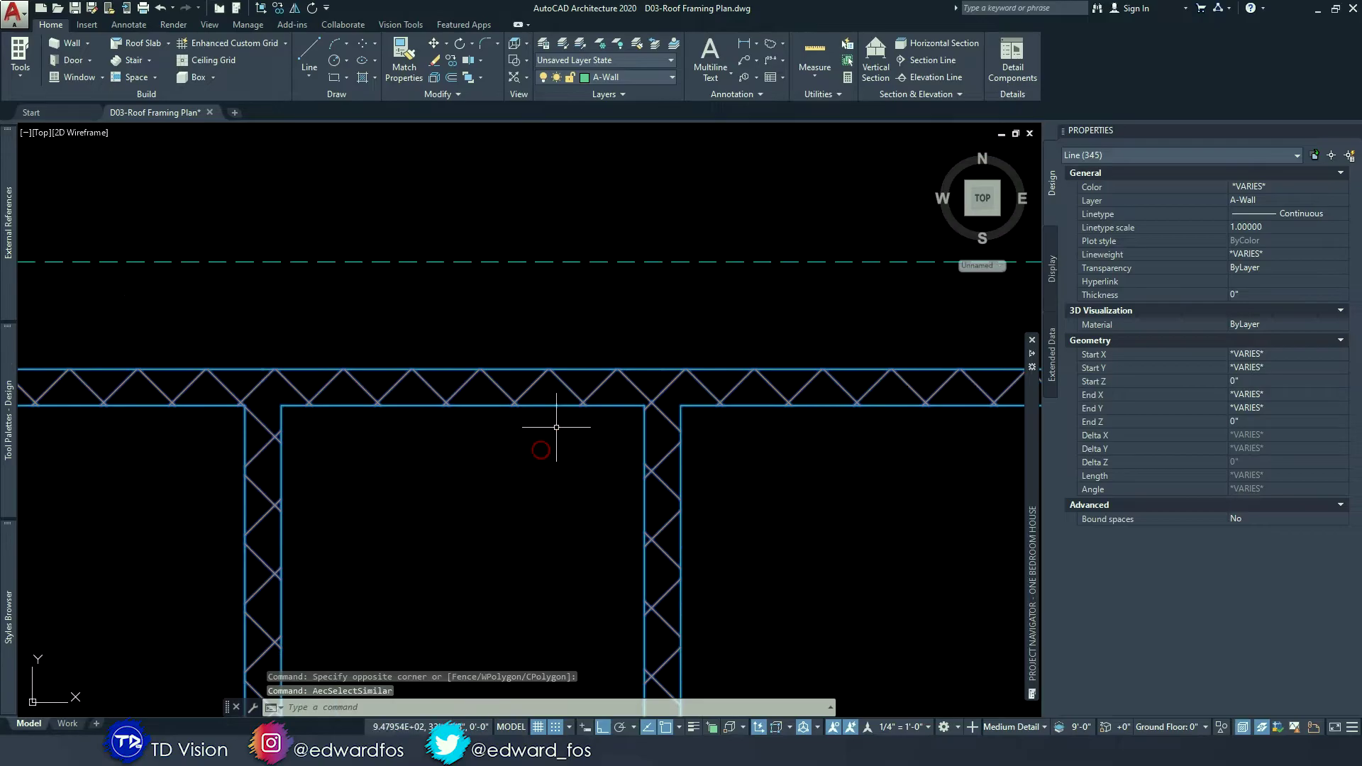
pyautogui.scroll(2, 612, 404)
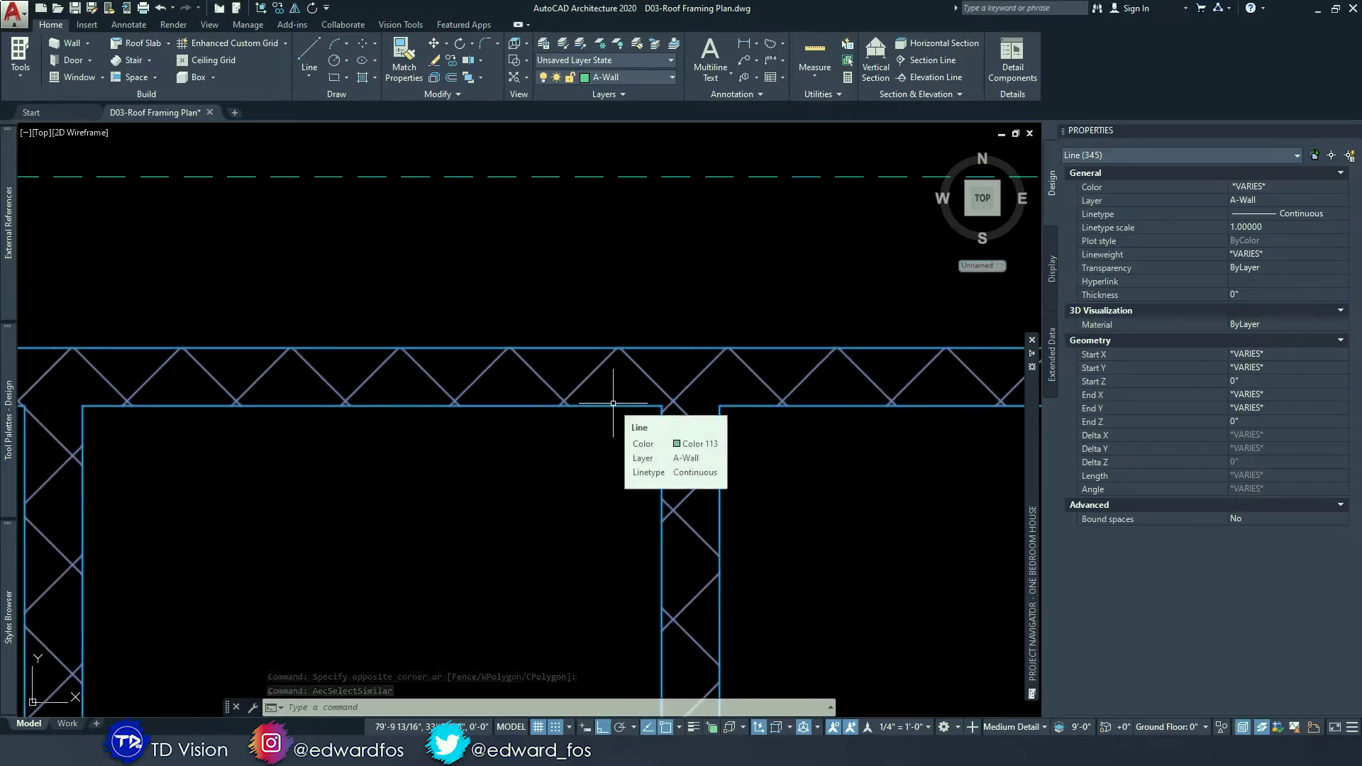
pyautogui.click(614, 404)
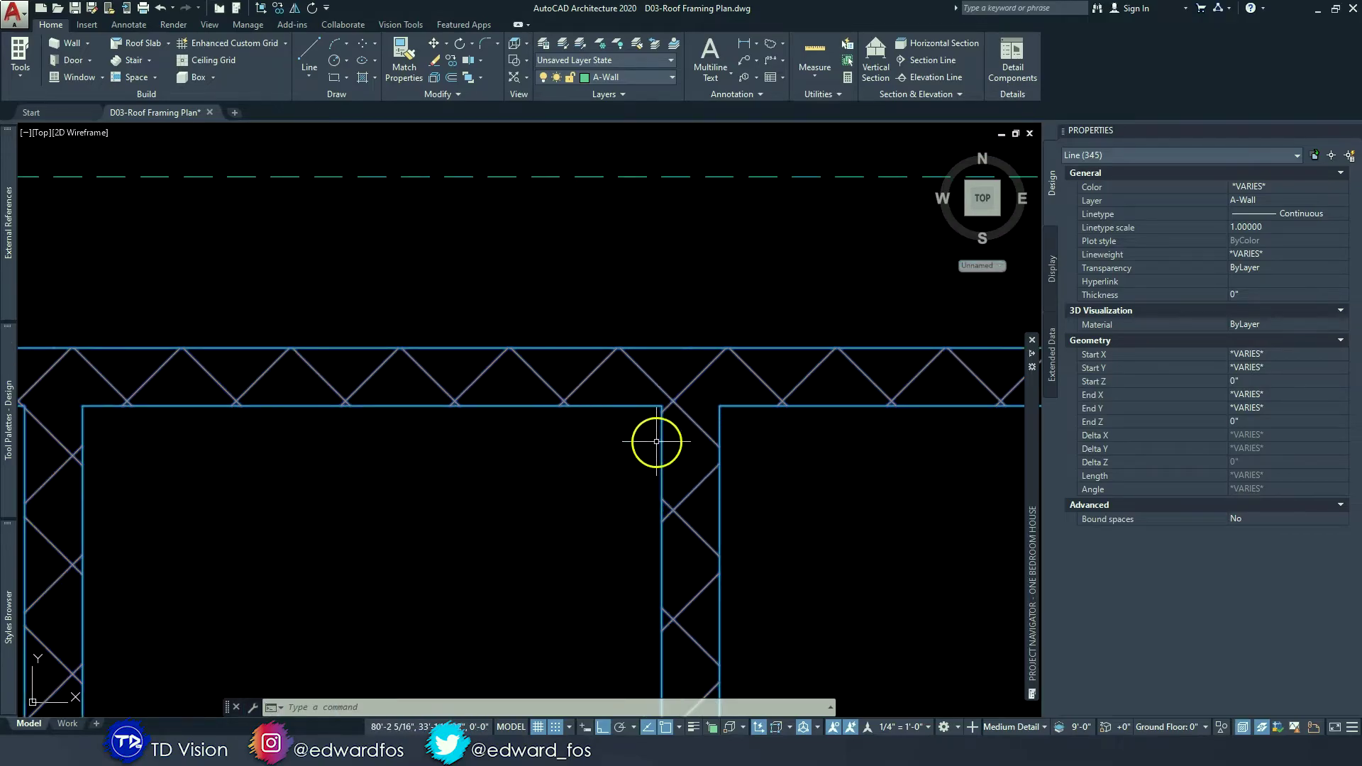
pyautogui.scroll(-3, 617, 401)
pyautogui.press('Escape')
pyautogui.press('Escape')
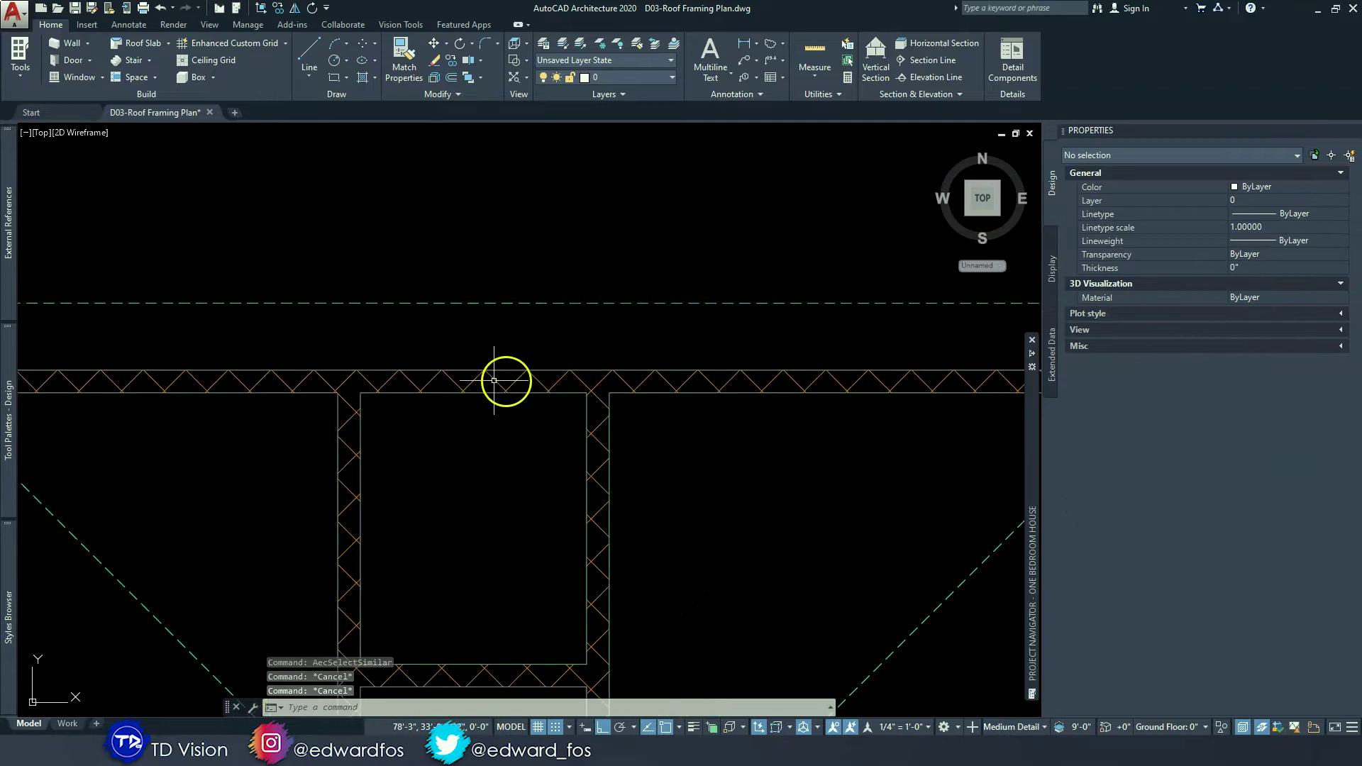
# - Check the color and layer of a single hatch line in the north wall, and deselect it
pyautogui.scroll(4, 709, 331)
pyautogui.moveTo(695, 333); pyautogui.dragTo(624, 318)
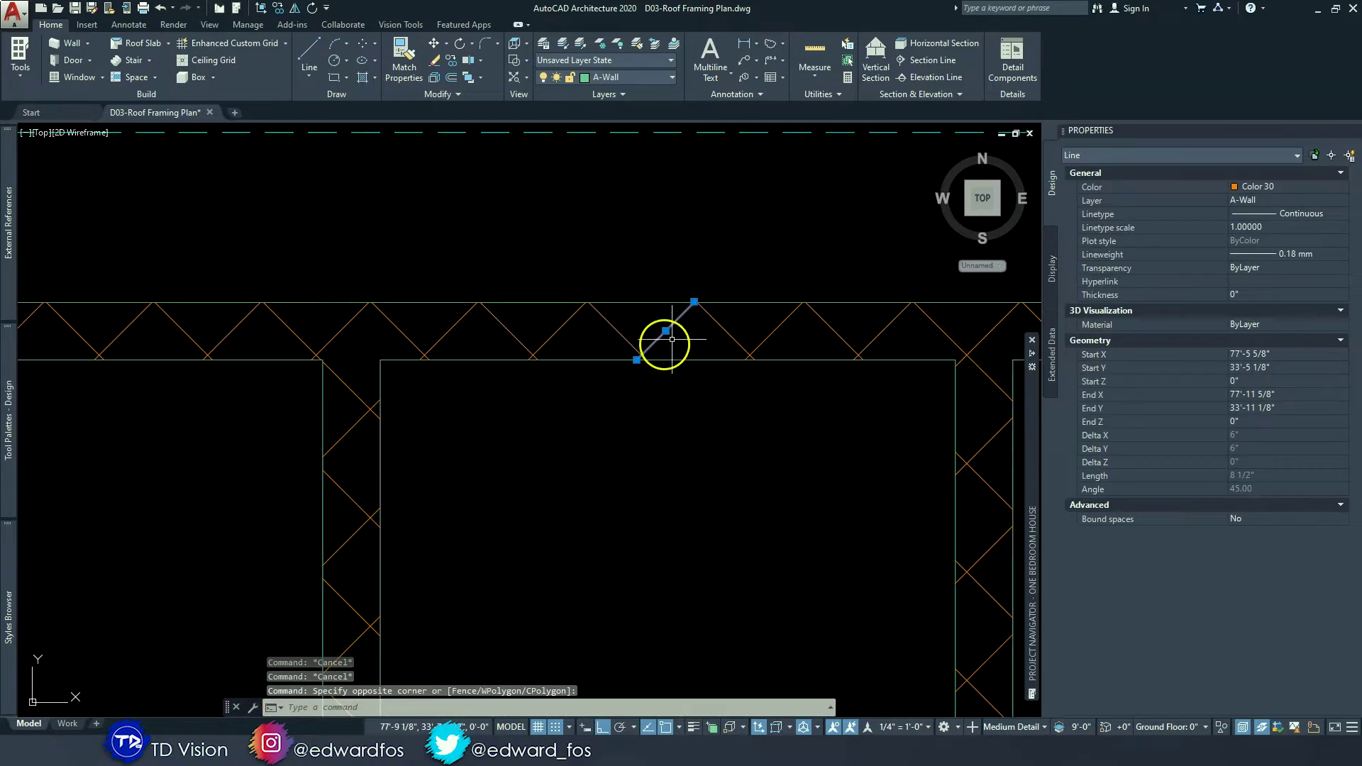
pyautogui.scroll(-2, 673, 343)
pyautogui.press('Escape')
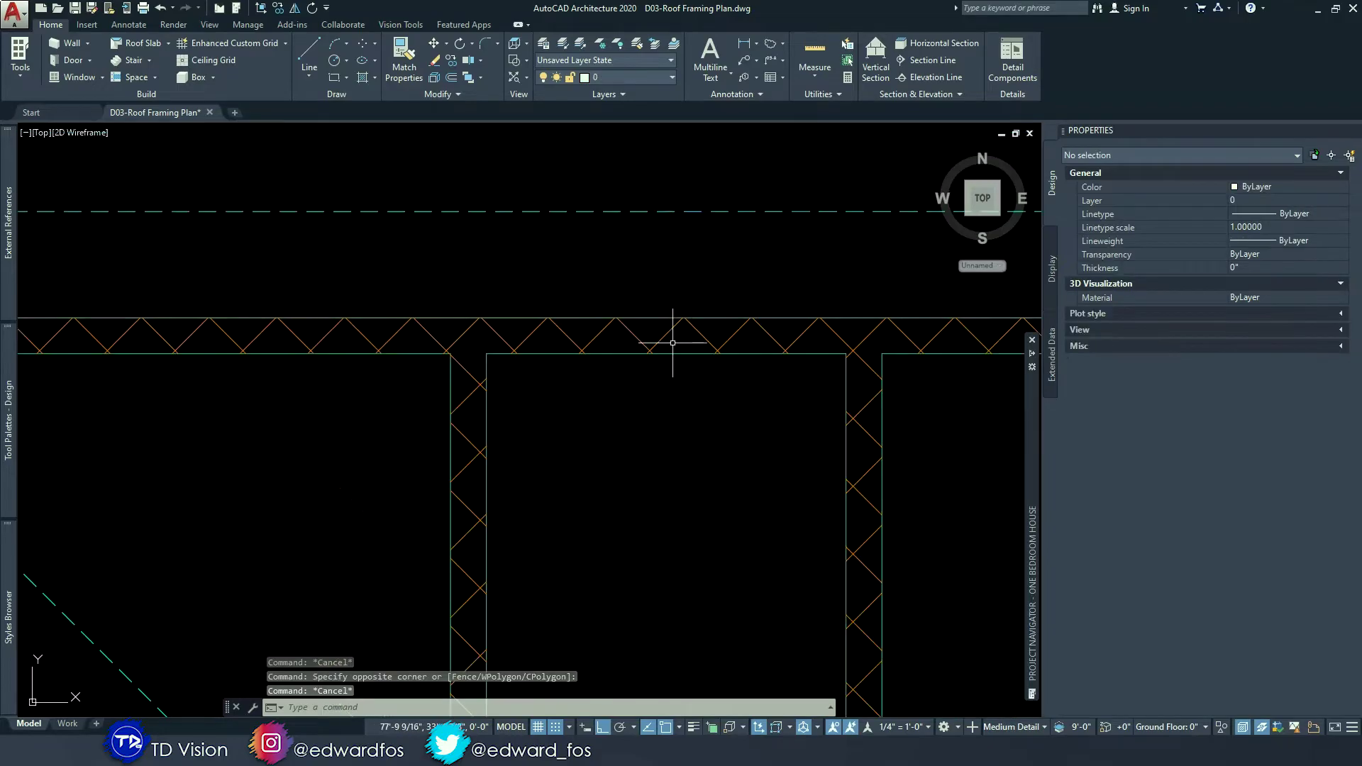
pyautogui.moveTo(672, 342); pyautogui.dragTo(666, 343, button='middle')
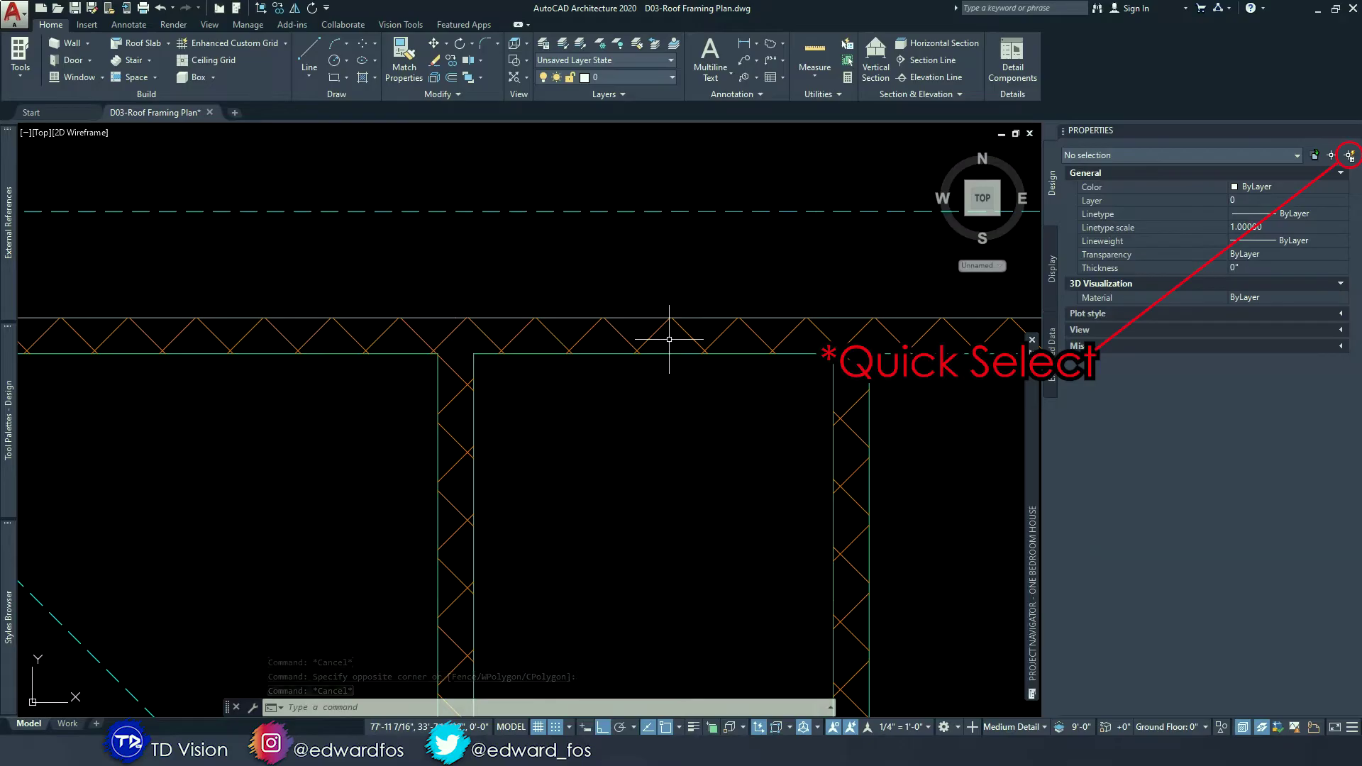
# - Start Quick Select and limit it to all objects of the exploded plan
pyautogui.click(1349, 156)
pyautogui.moveTo(665, 210); pyautogui.dragTo(773, 202)
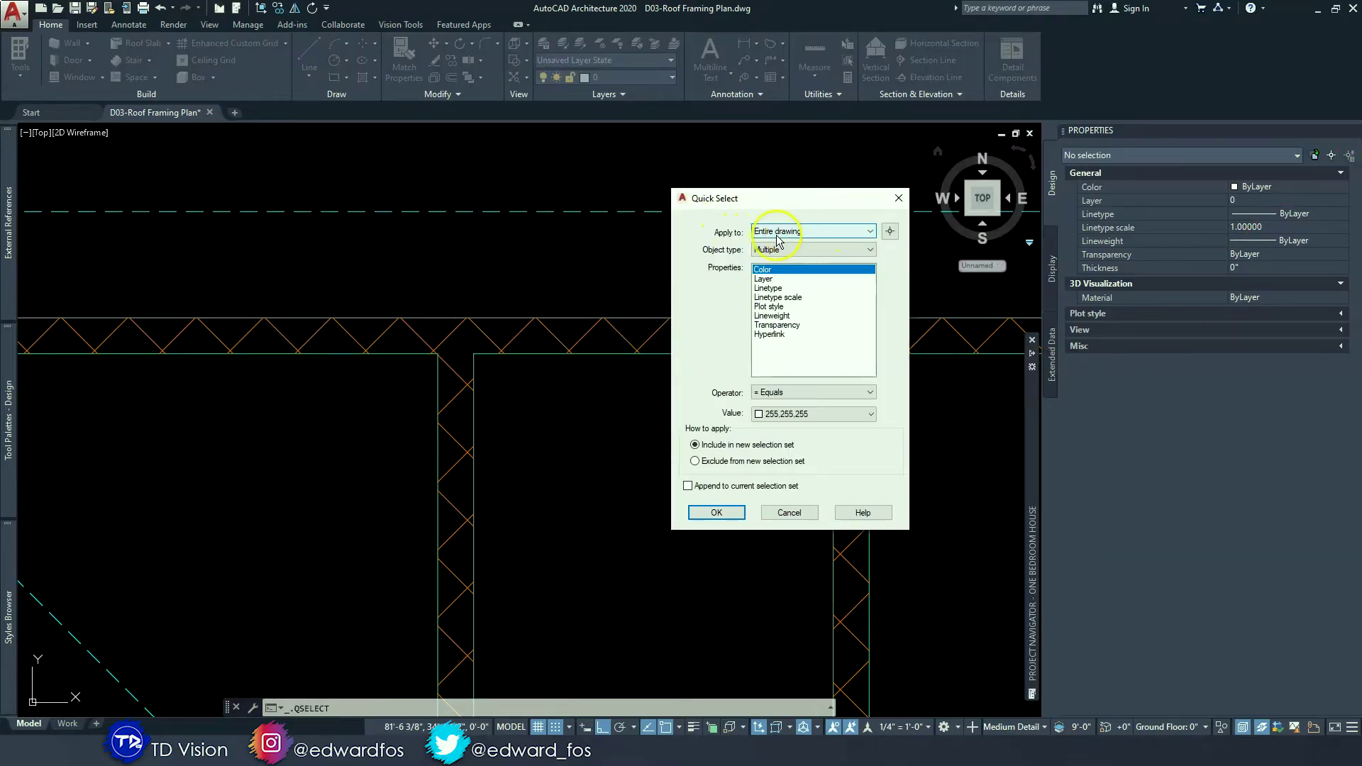
pyautogui.click(889, 232)
pyautogui.scroll(-5, 775, 234)
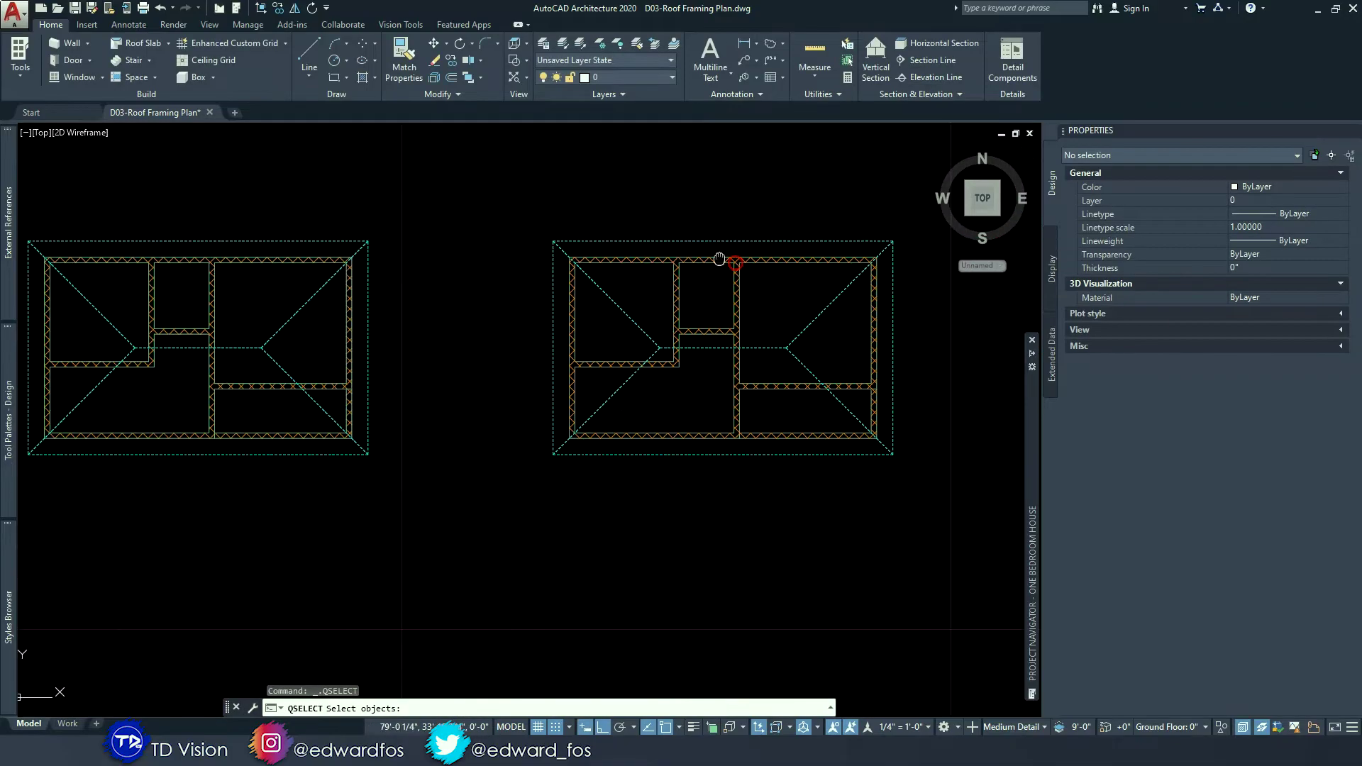
pyautogui.click(880, 450)
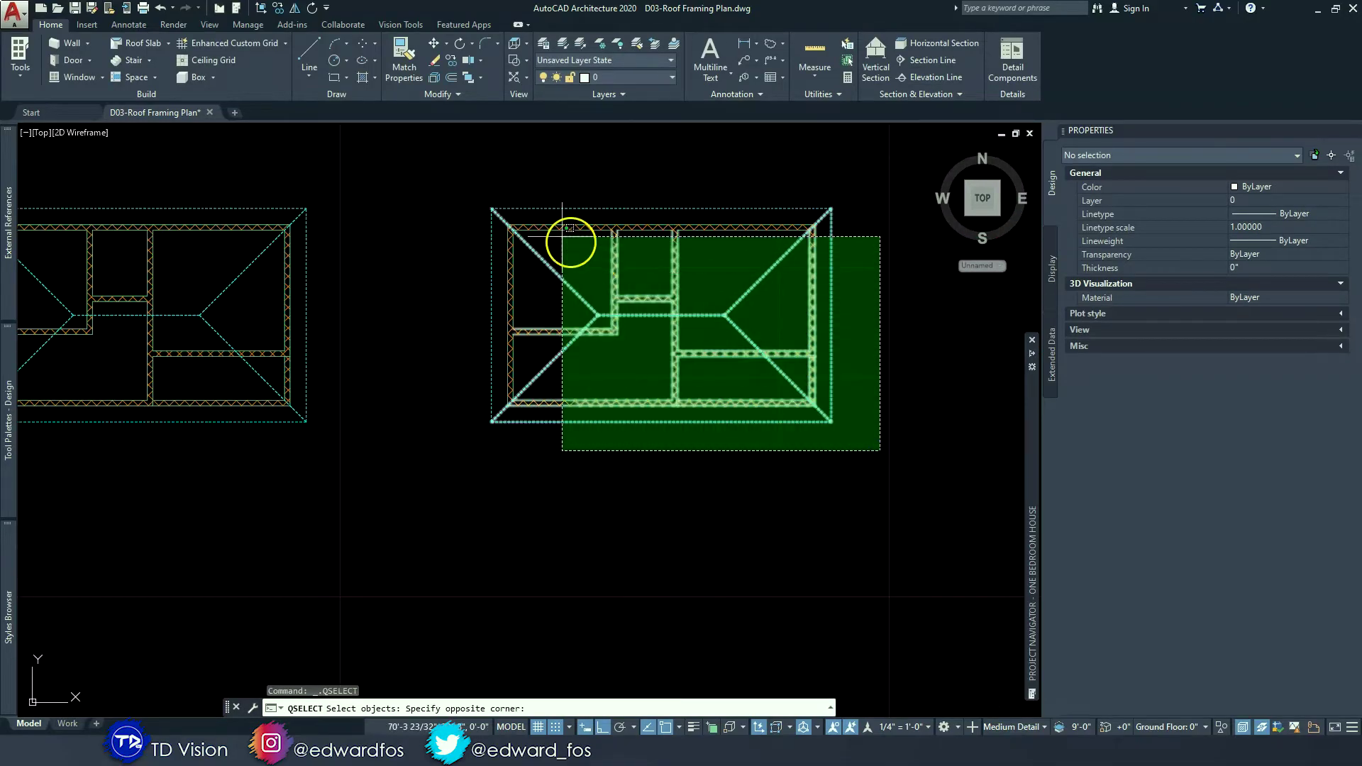
pyautogui.click(458, 187)
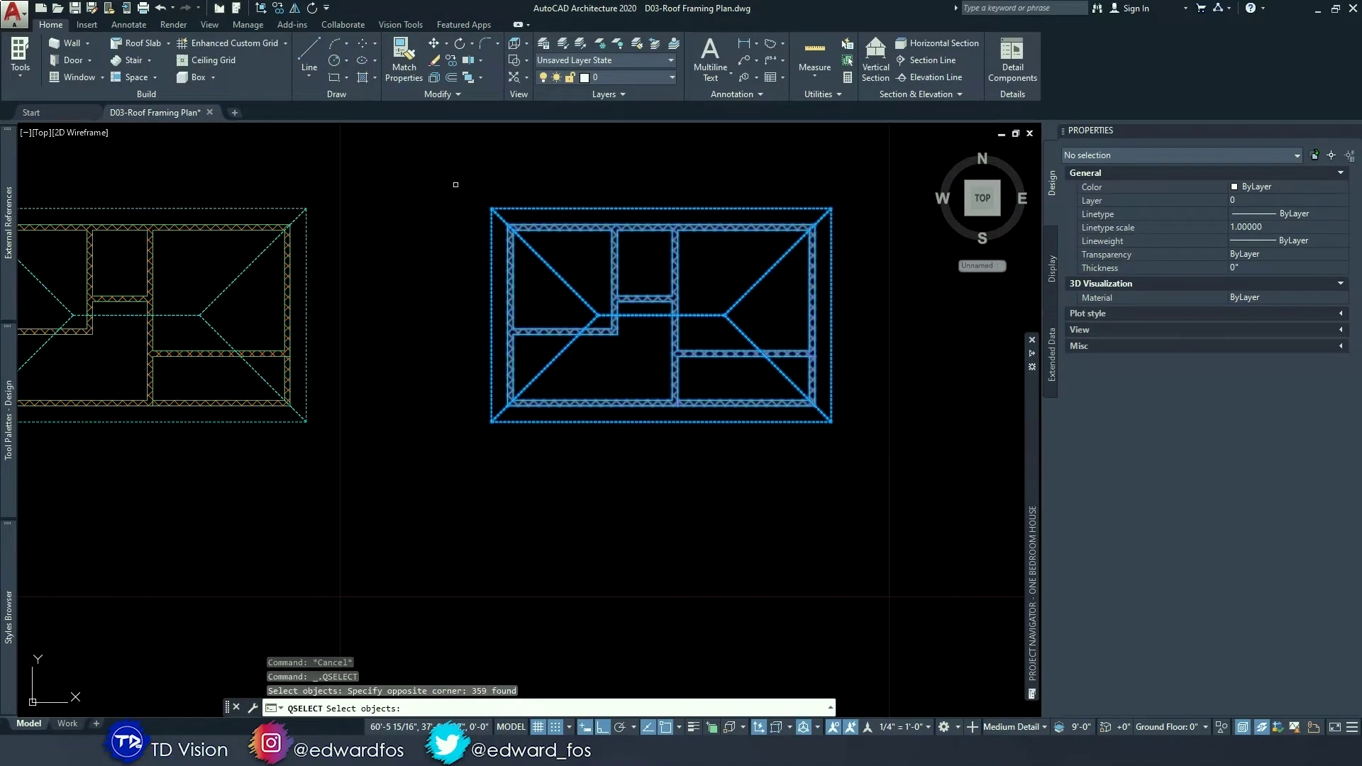
pyautogui.press('Return')
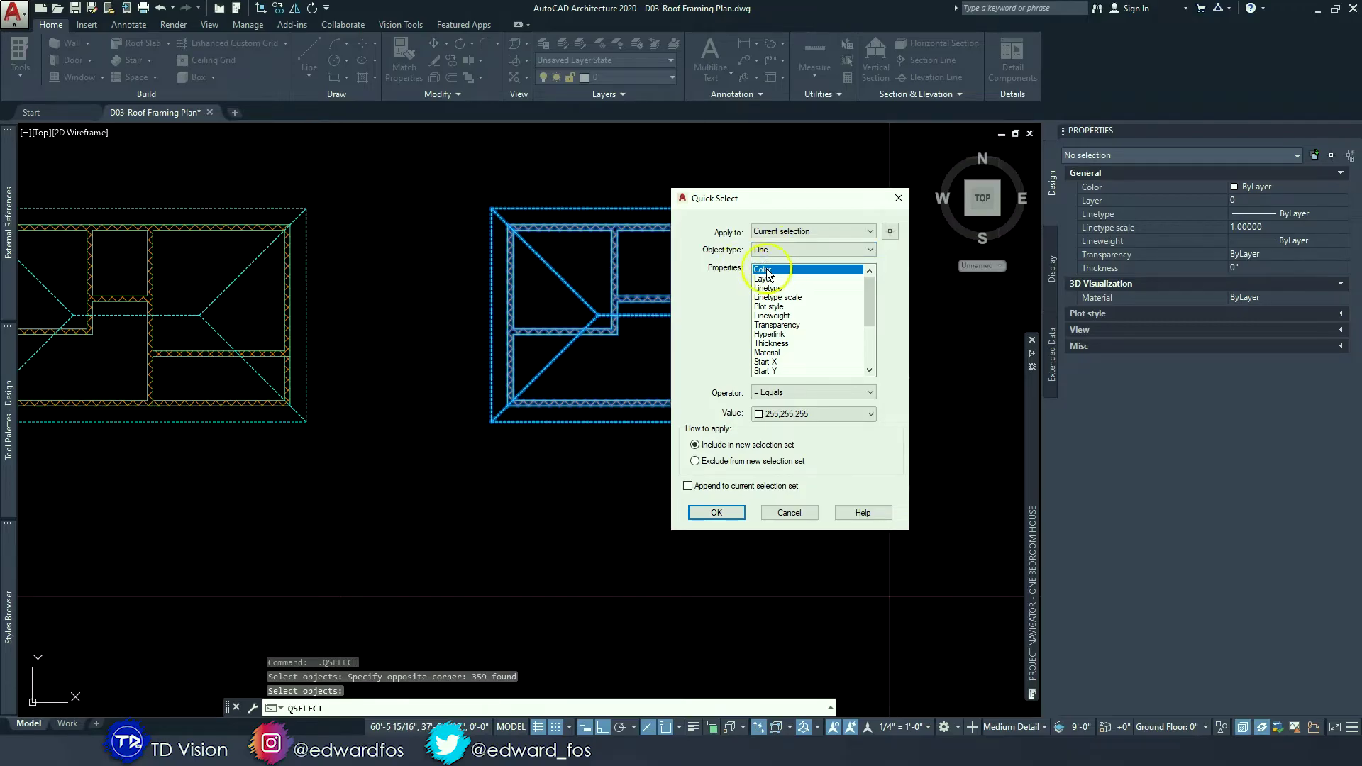
# - Filter the selection to lines with Color 30 and erase these wall hatch lines from the exploded plan
pyautogui.click(783, 413)
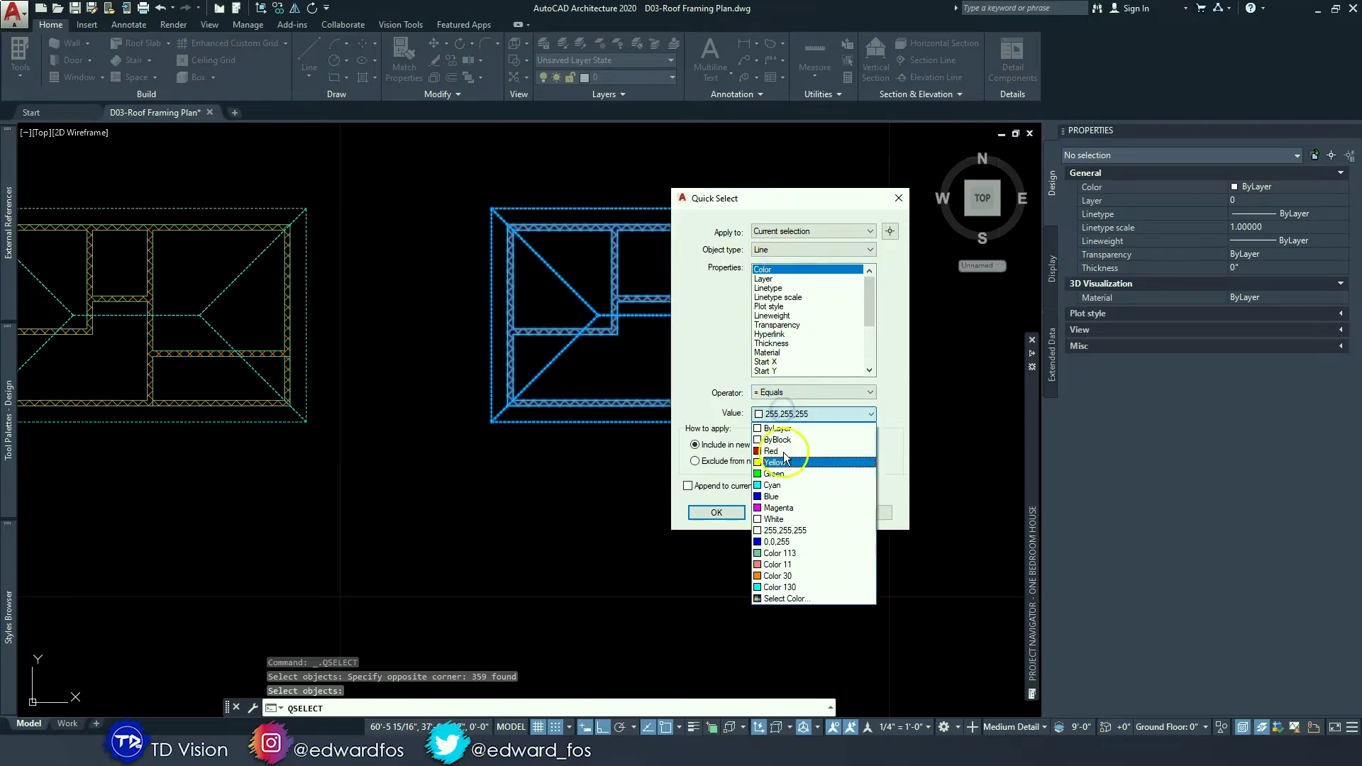
pyautogui.click(788, 576)
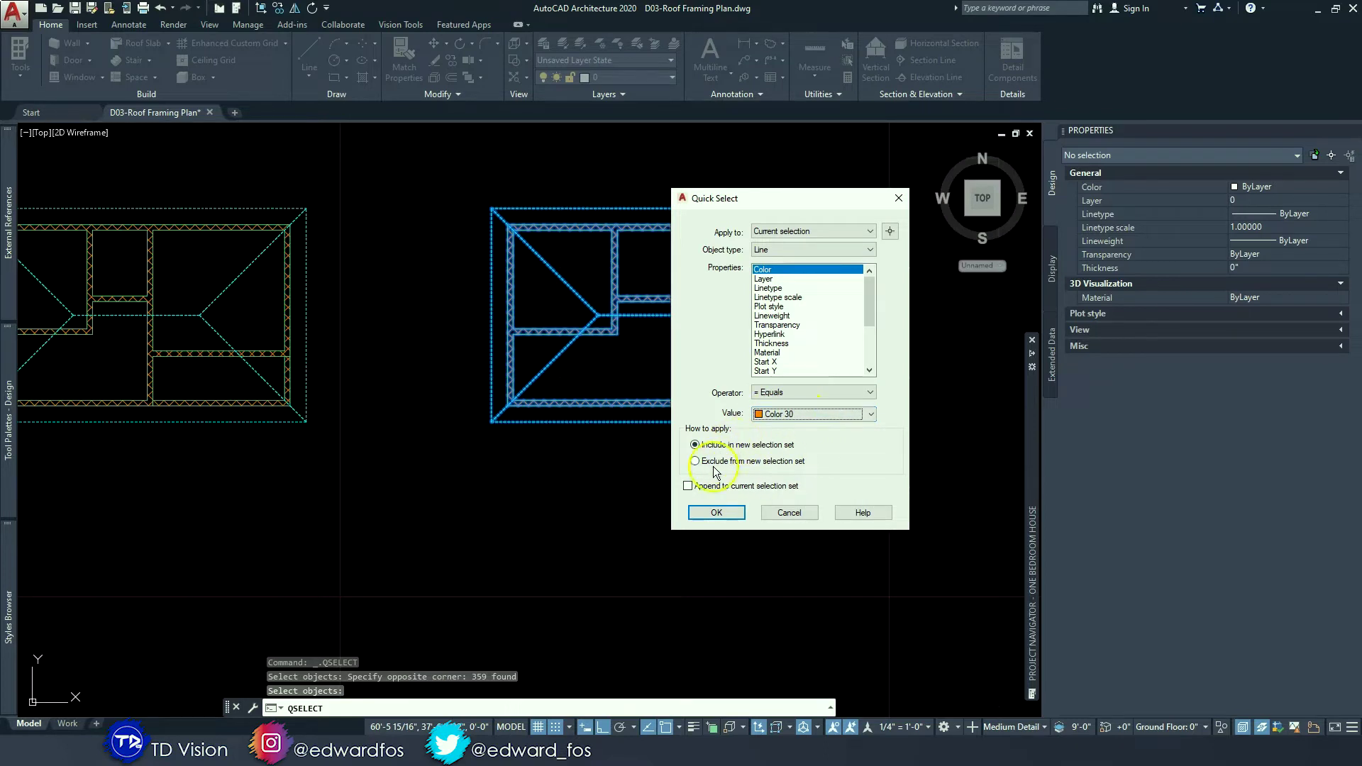
pyautogui.click(714, 514)
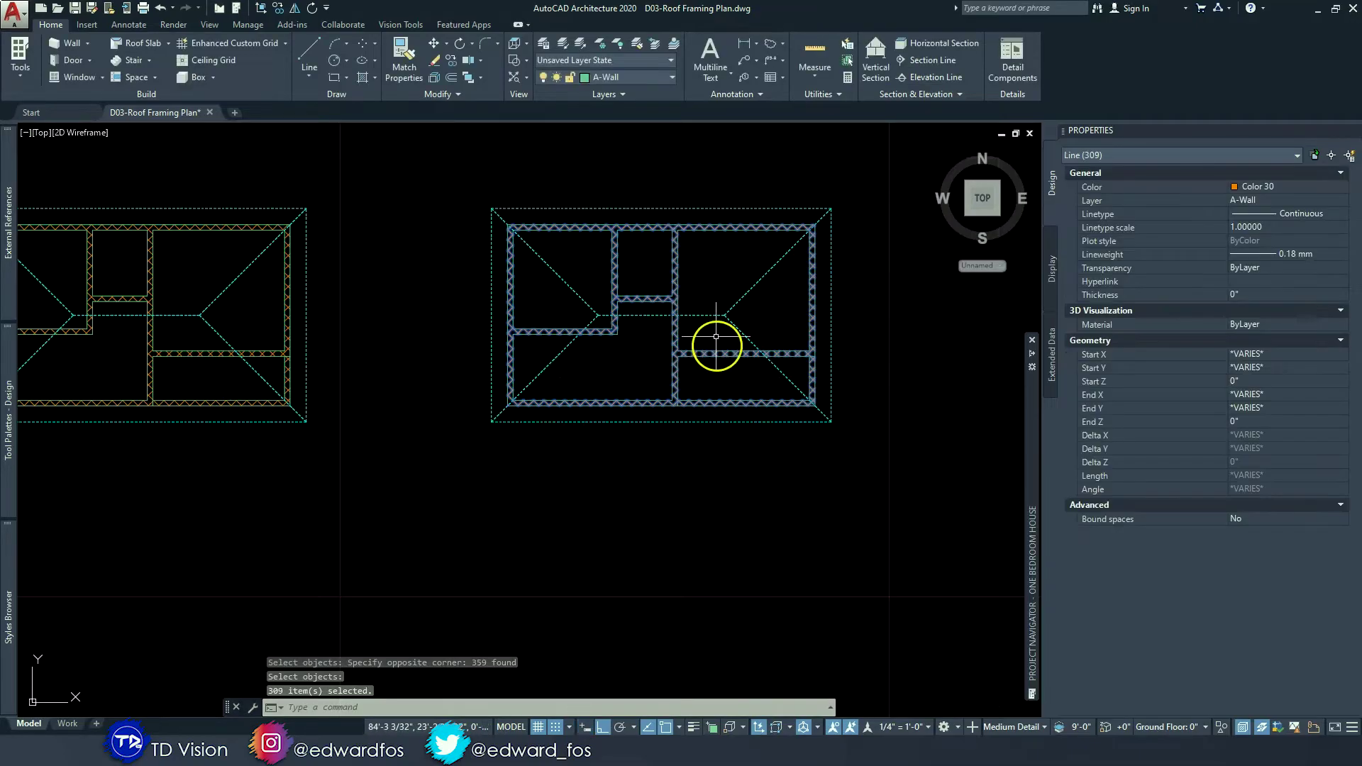
pyautogui.scroll(4, 813, 221)
pyautogui.scroll(2, 814, 222)
pyautogui.scroll(-6, 492, 337)
pyautogui.scroll(8, 483, 305)
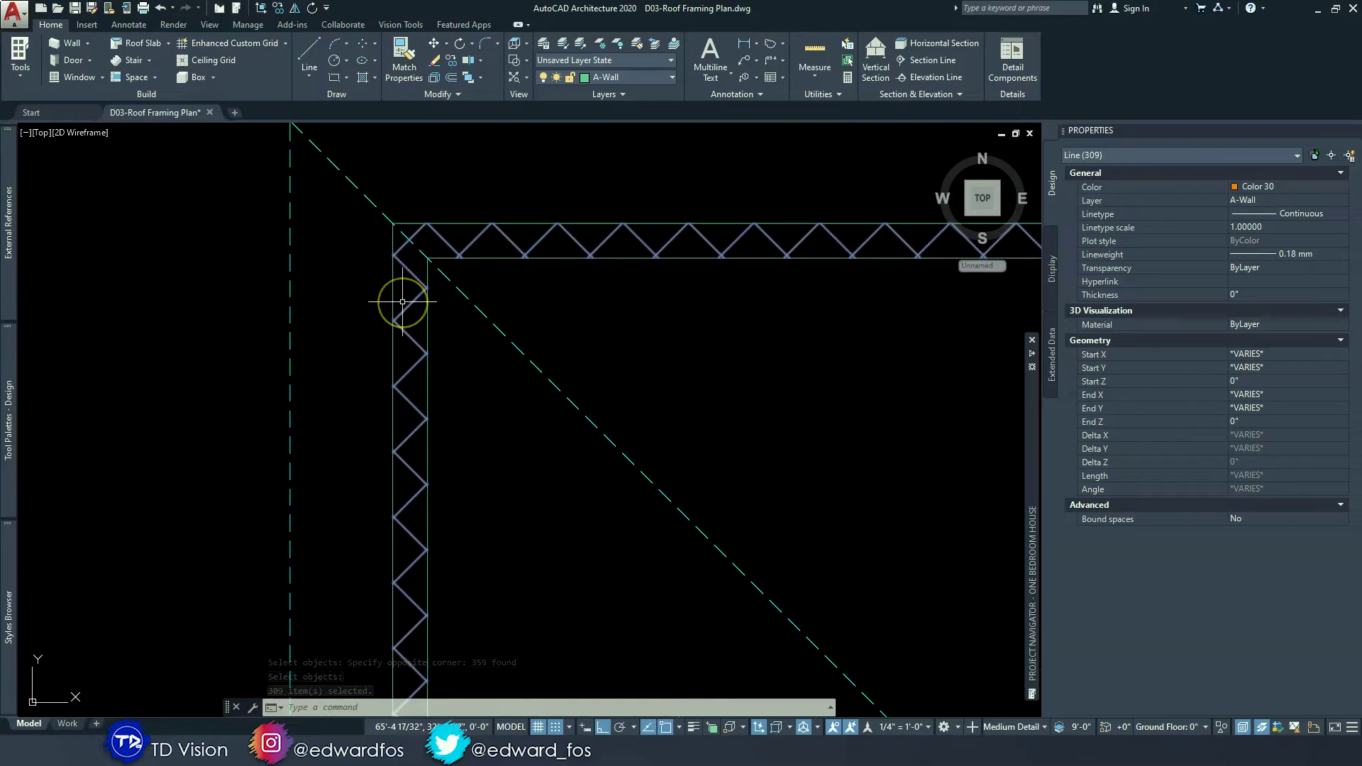
pyautogui.press('Delete')
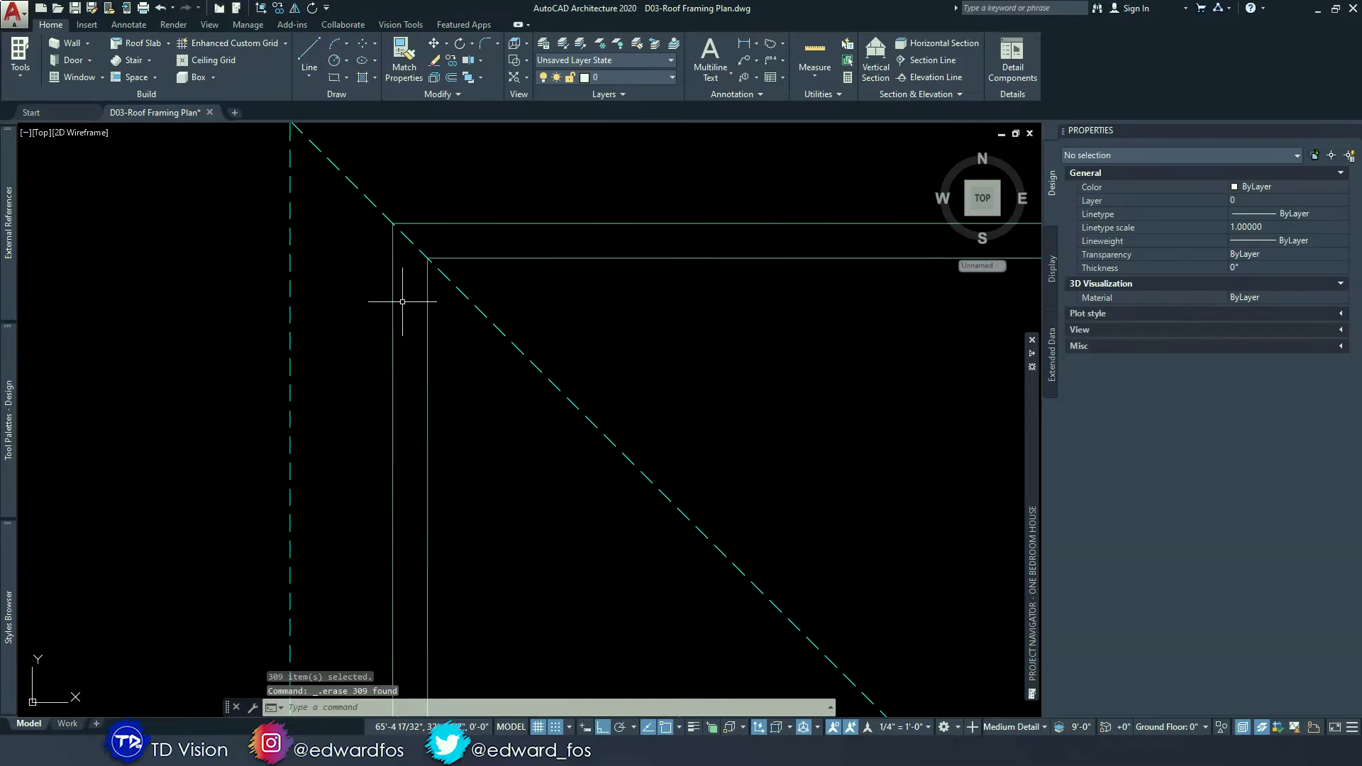
# - Erase the leftover short line segments where the interior walls meet the south and east exterior walls
pyautogui.scroll(-8, 547, 419)
pyautogui.scroll(5, 568, 525)
pyautogui.click(565, 492)
pyautogui.click(617, 552)
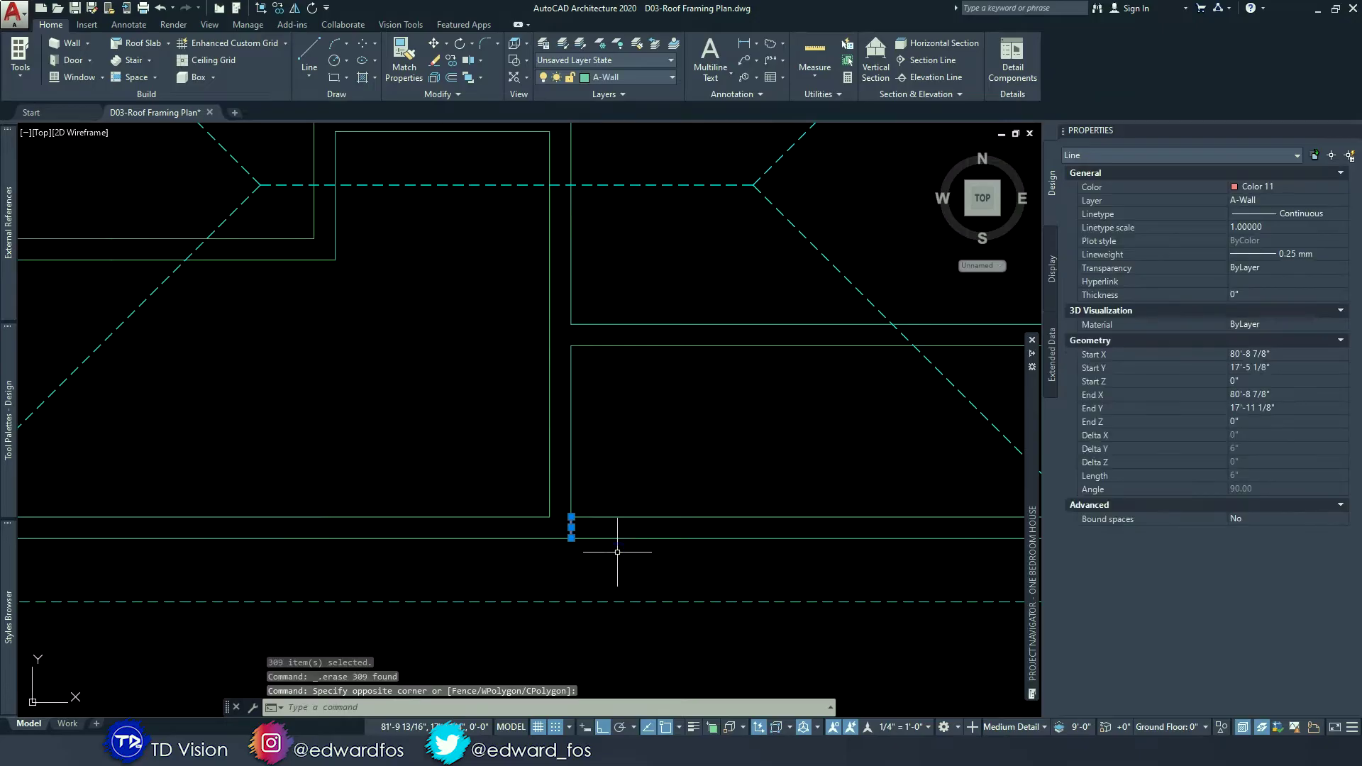
pyautogui.press('Delete')
pyautogui.scroll(-4, 624, 542)
pyautogui.scroll(6, 717, 411)
pyautogui.click(671, 423)
pyautogui.click(728, 479)
pyautogui.press('Delete')
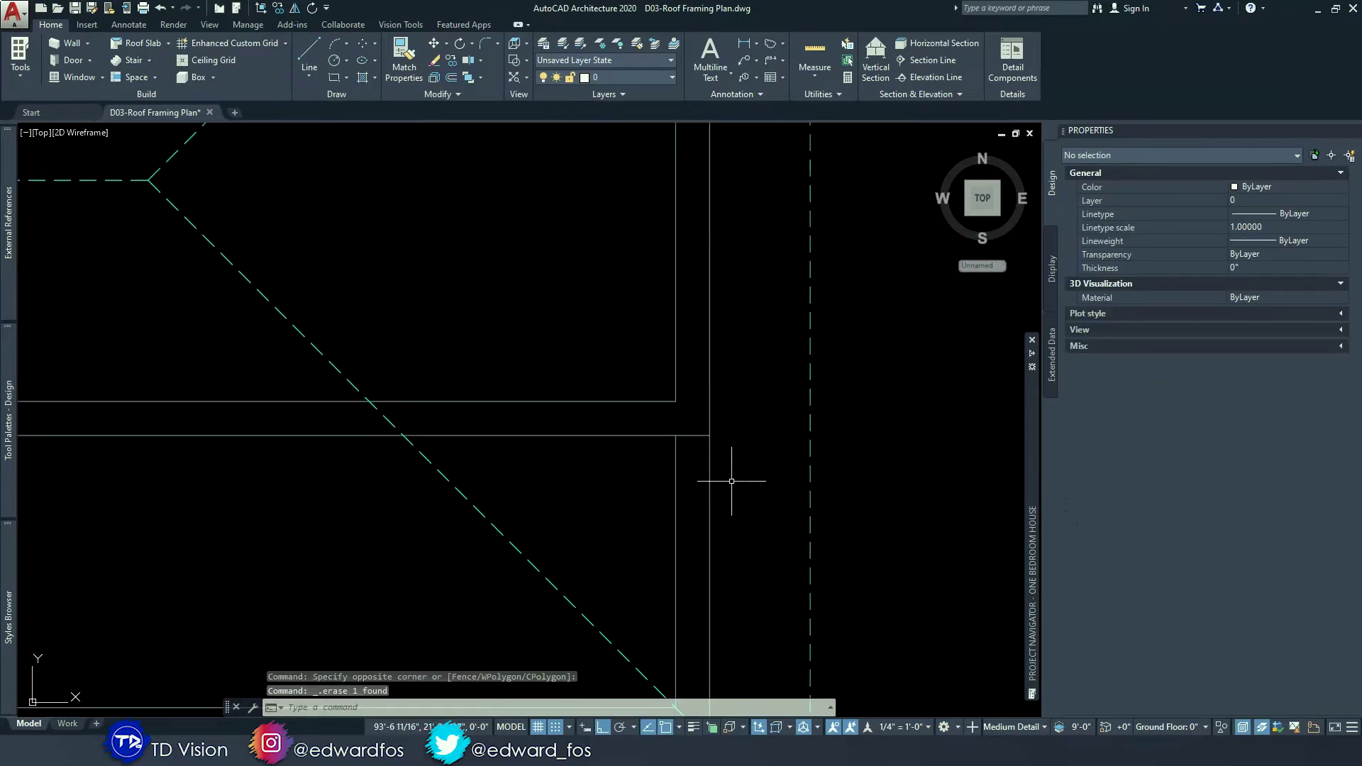
# - Trim the leftover wall line stubs where the southeast interior wall meets the east exterior wall and the central interior wall
pyautogui.write('tr')
pyautogui.press('Return')
pyautogui.click(700, 447)
pyautogui.scroll(-6, 462, 430)
pyautogui.click(554, 473)
pyautogui.scroll(6, 556, 474)
pyautogui.click(565, 475)
pyautogui.click(515, 468)
pyautogui.press('Escape')
pyautogui.press('Escape')
pyautogui.scroll(-6, 616, 441)
pyautogui.moveTo(627, 373); pyautogui.dragTo(578, 407, button='middle')
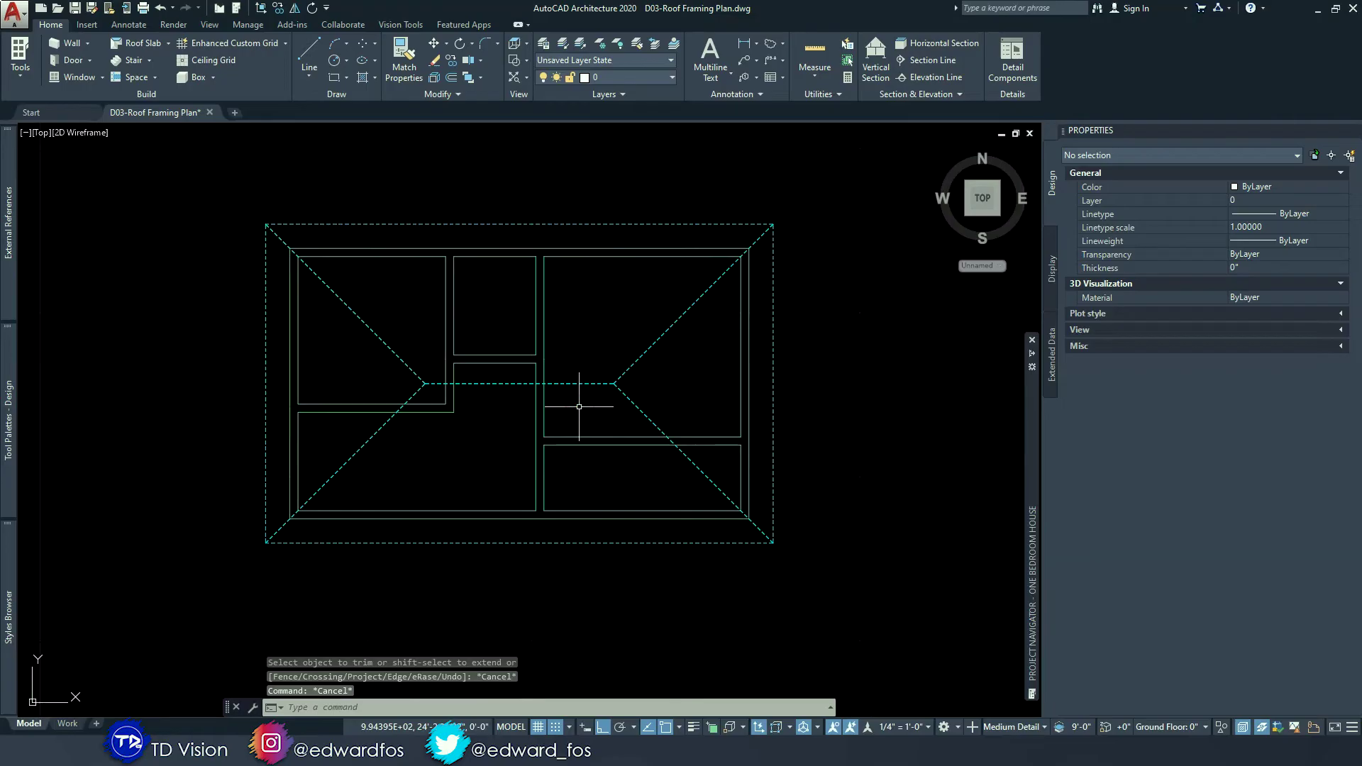
# - Check the color, layer, linetype and lineweight of the north roof edge line and the north wall lines, and deselect them
pyautogui.click(635, 286)
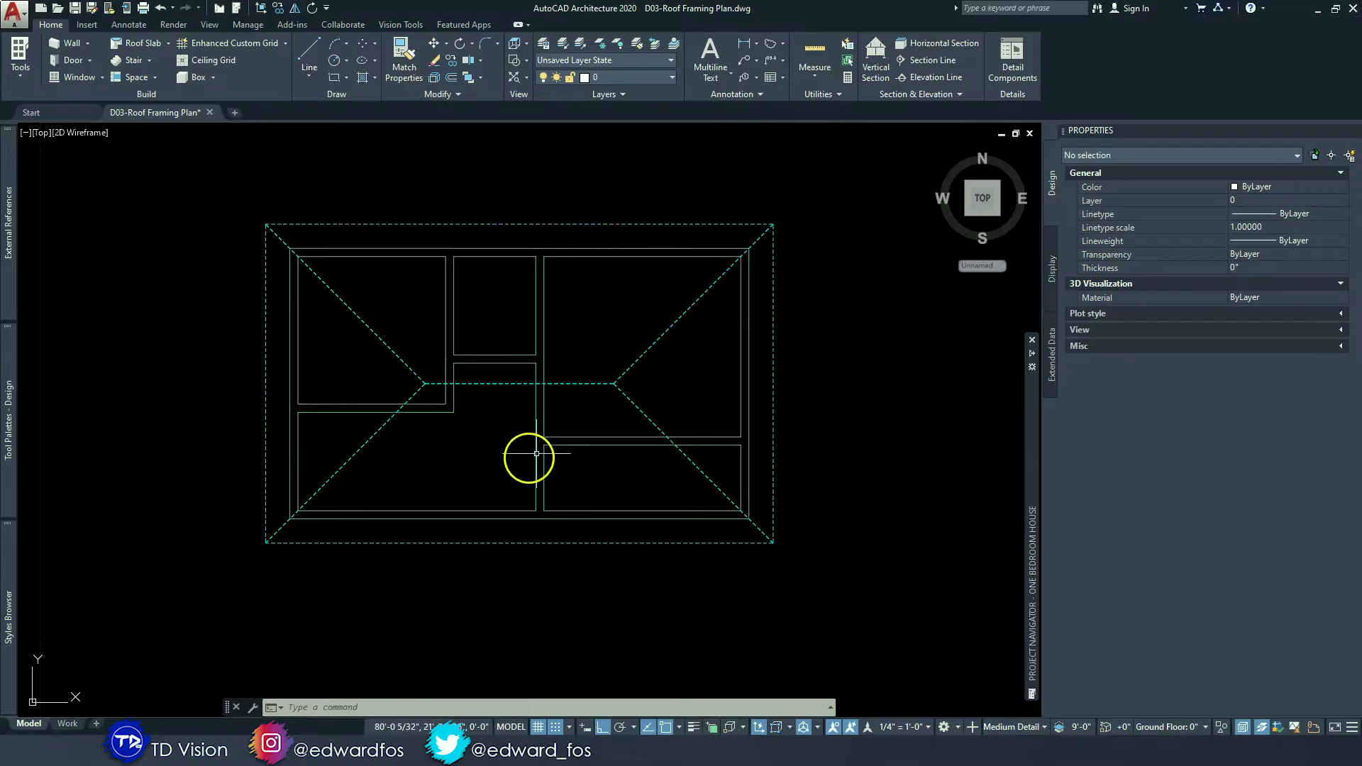
pyautogui.moveTo(578, 289); pyautogui.dragTo(587, 299, button='middle')
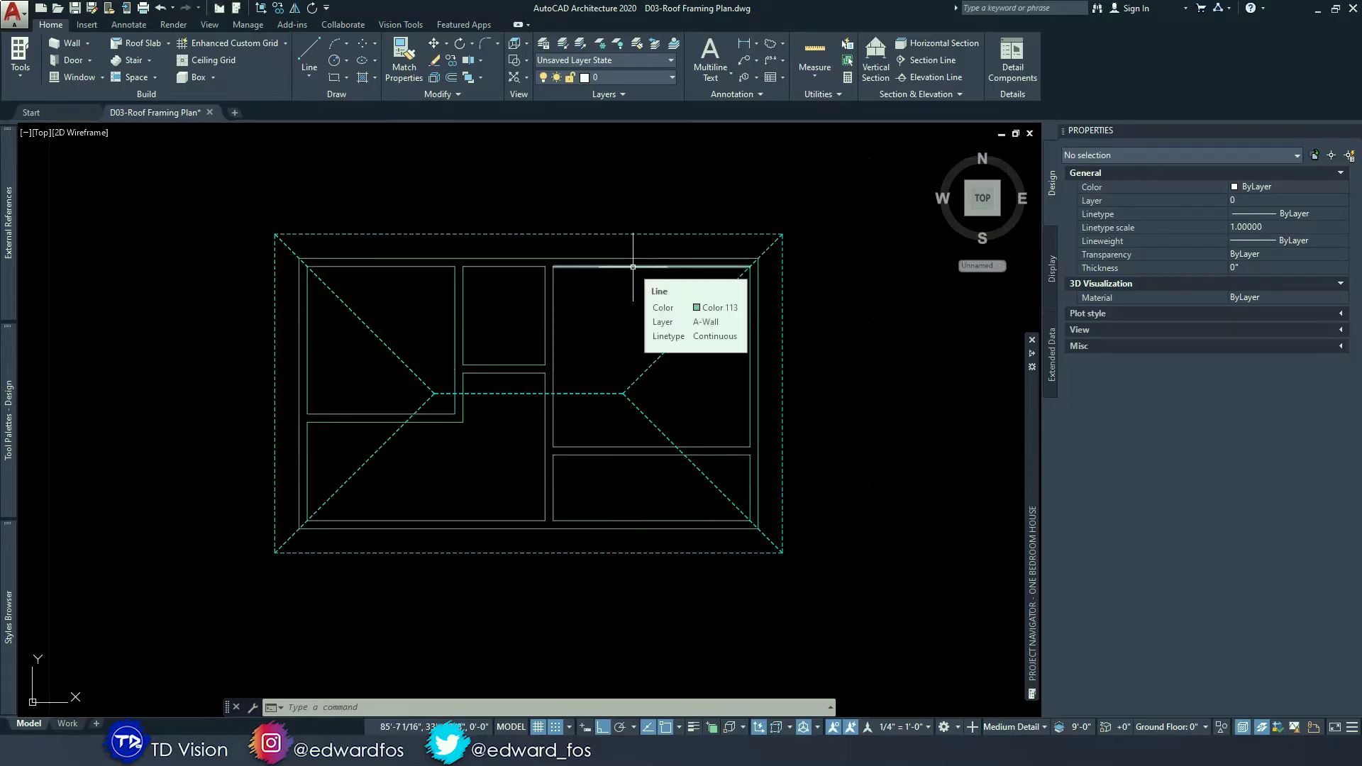
pyautogui.click(631, 232)
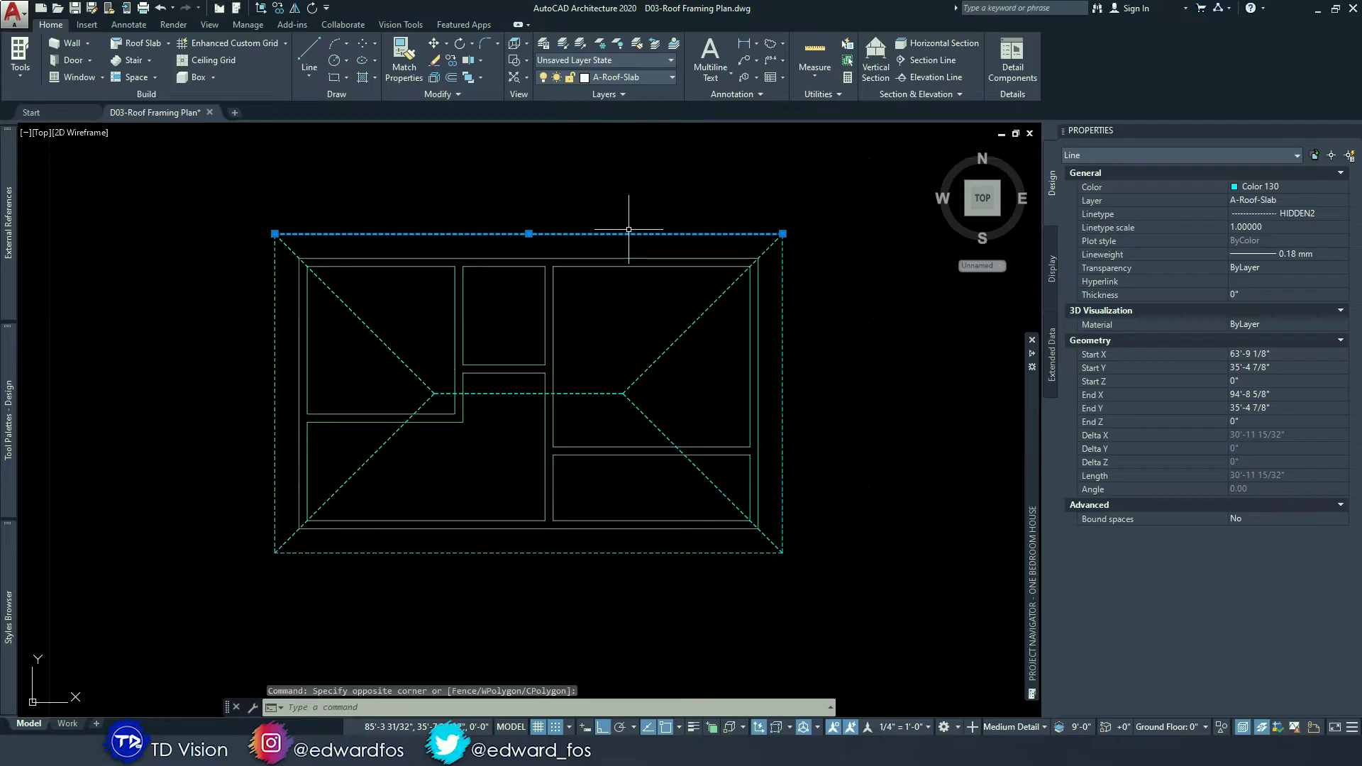
pyautogui.press('Escape')
pyautogui.press('Escape')
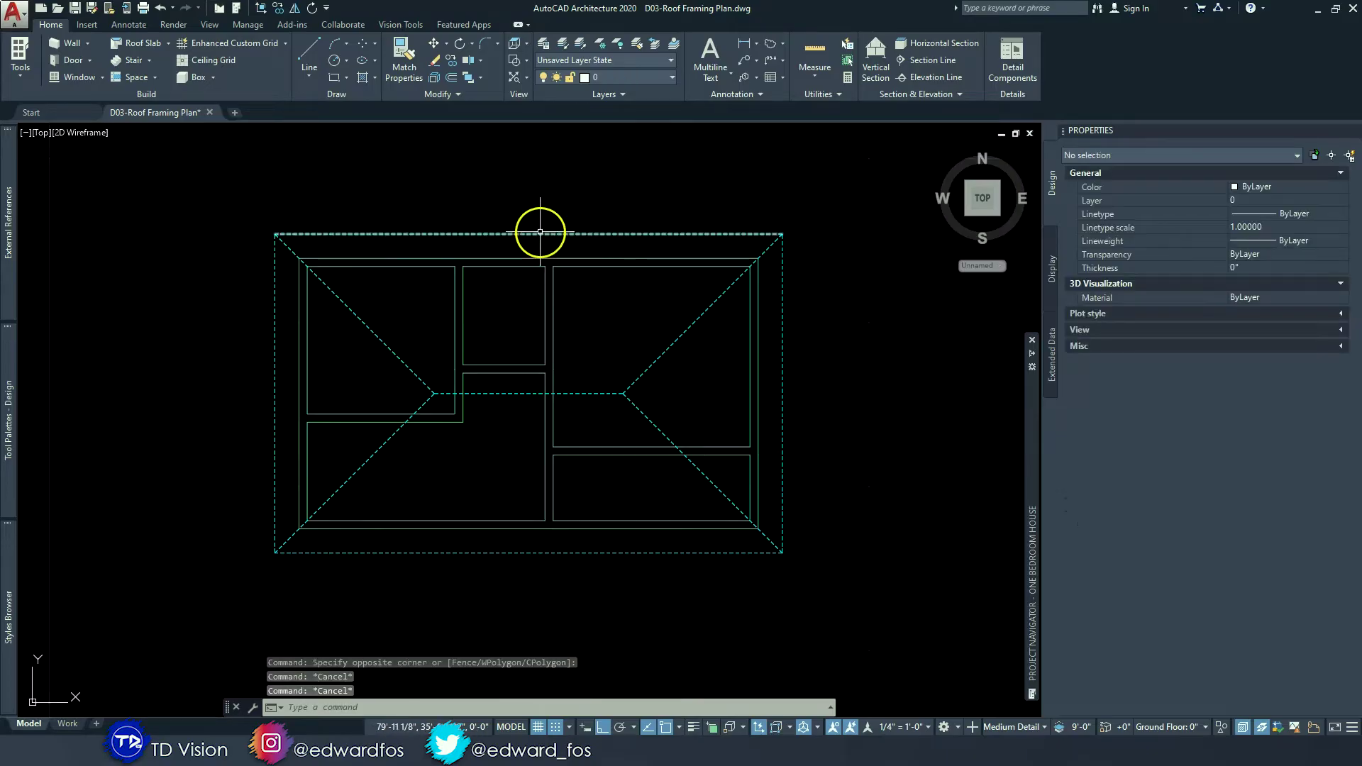
pyautogui.click(585, 290)
pyautogui.click(530, 255)
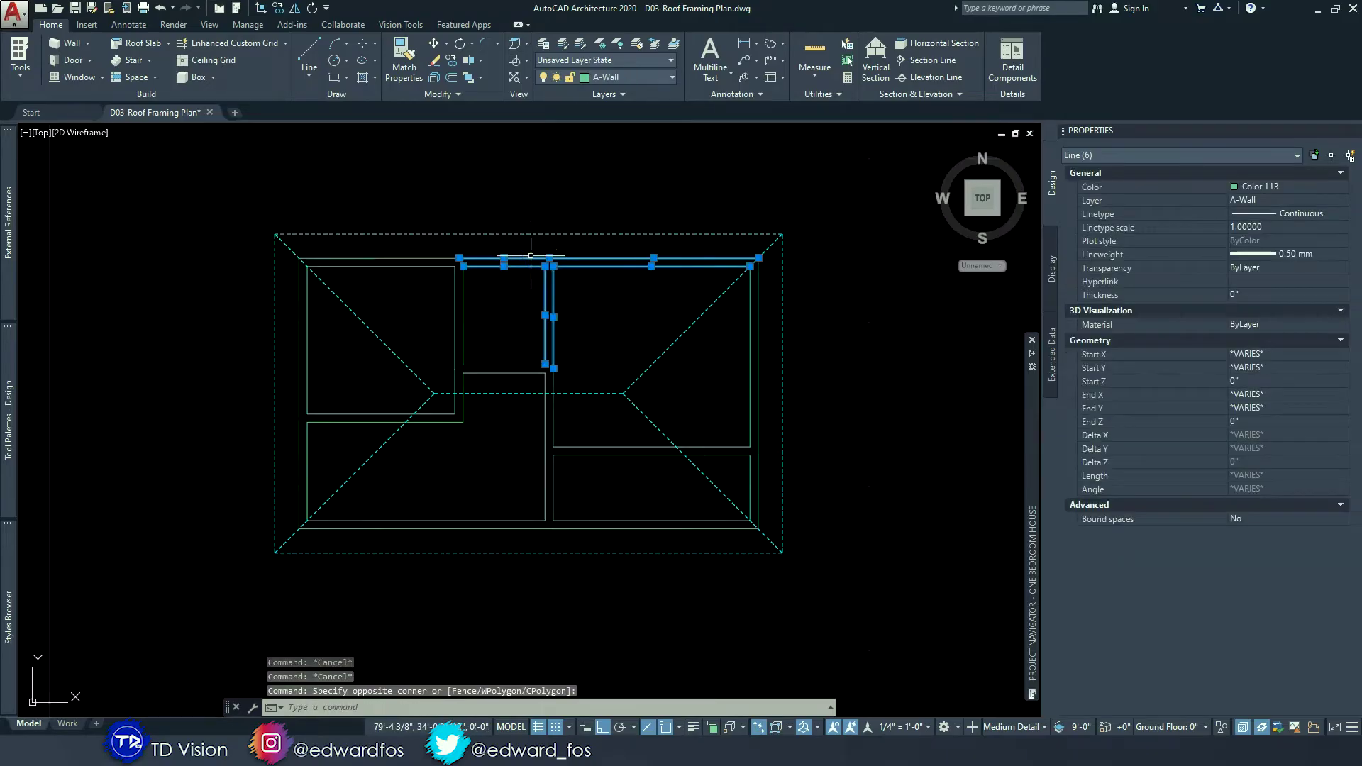
pyautogui.press('Escape')
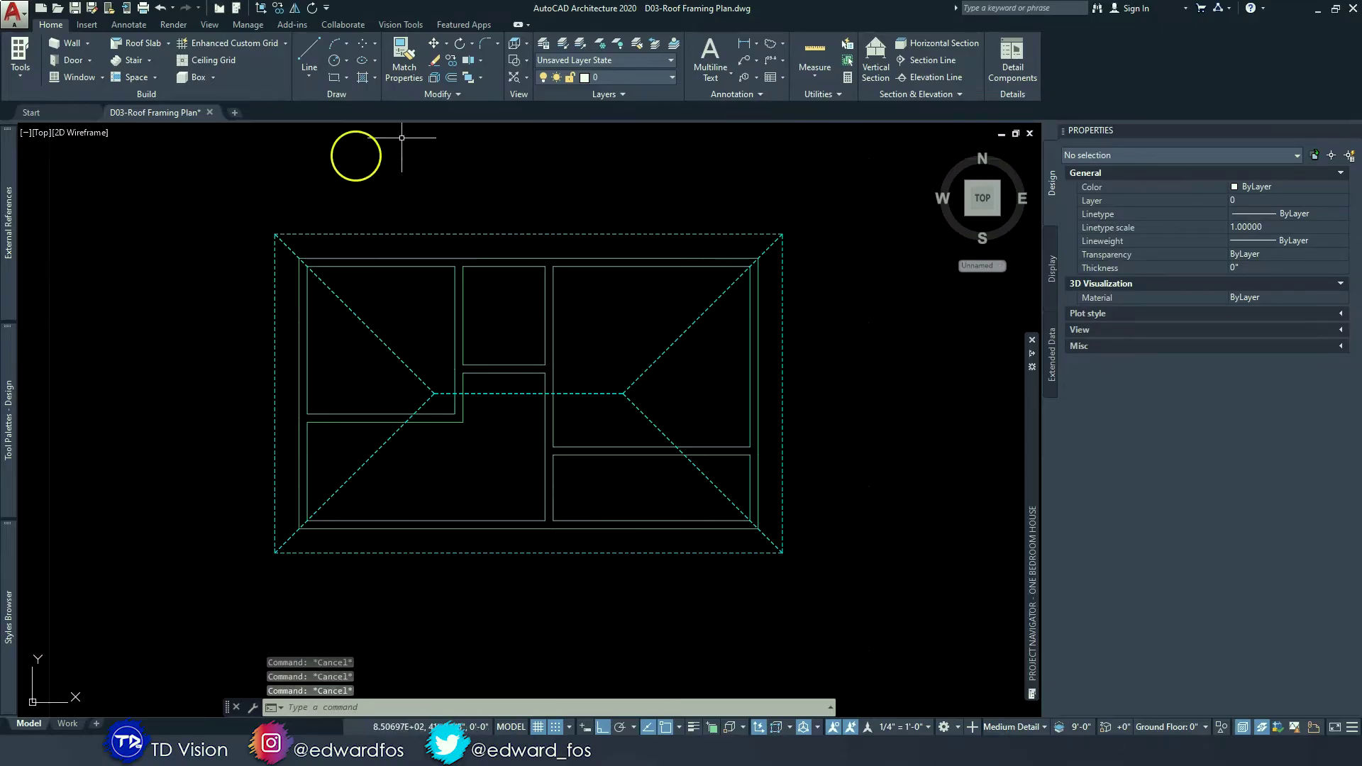
# - Review the color, linetype and lineweight assigned to the A-Roof-Framing and A-Wall layers
pyautogui.click(544, 44)
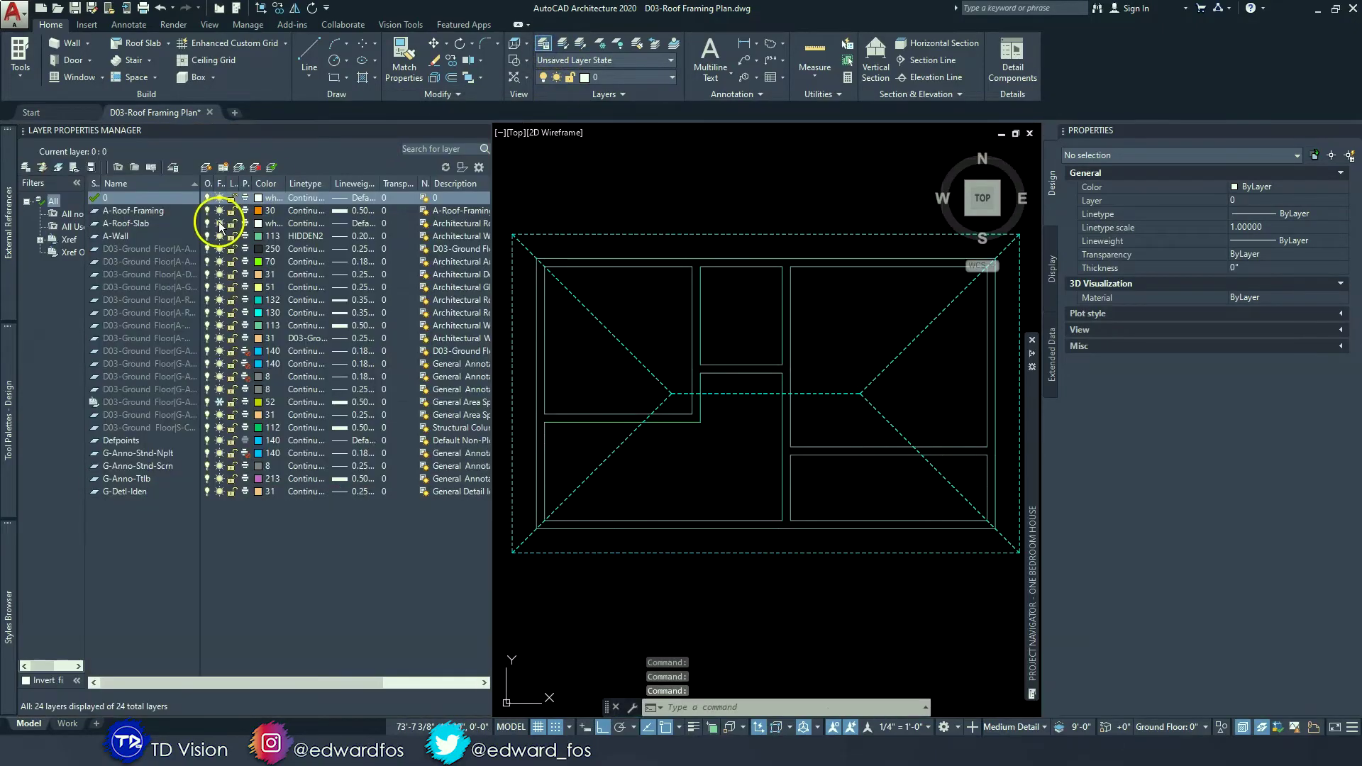
pyautogui.click(257, 213)
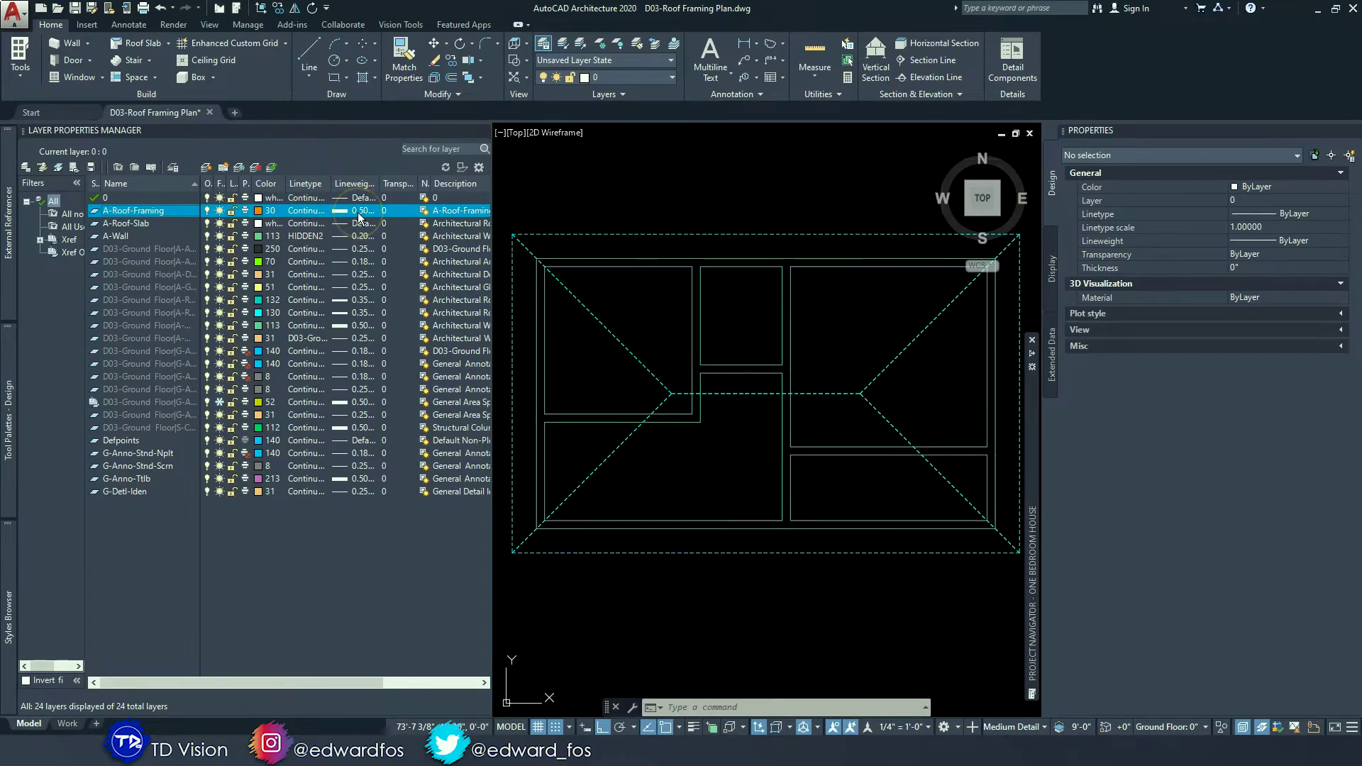
pyautogui.click(126, 238)
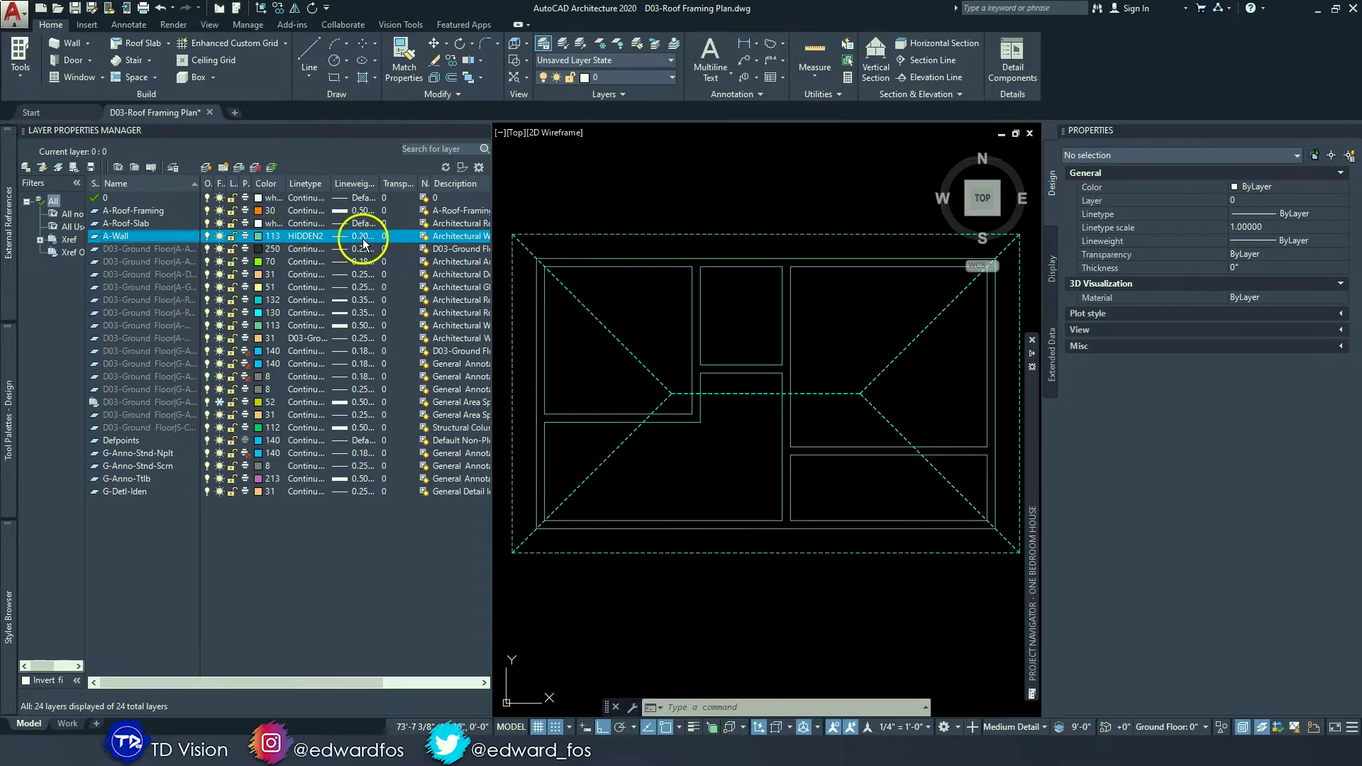
pyautogui.press('Escape')
pyautogui.press('Escape')
pyautogui.click(483, 132)
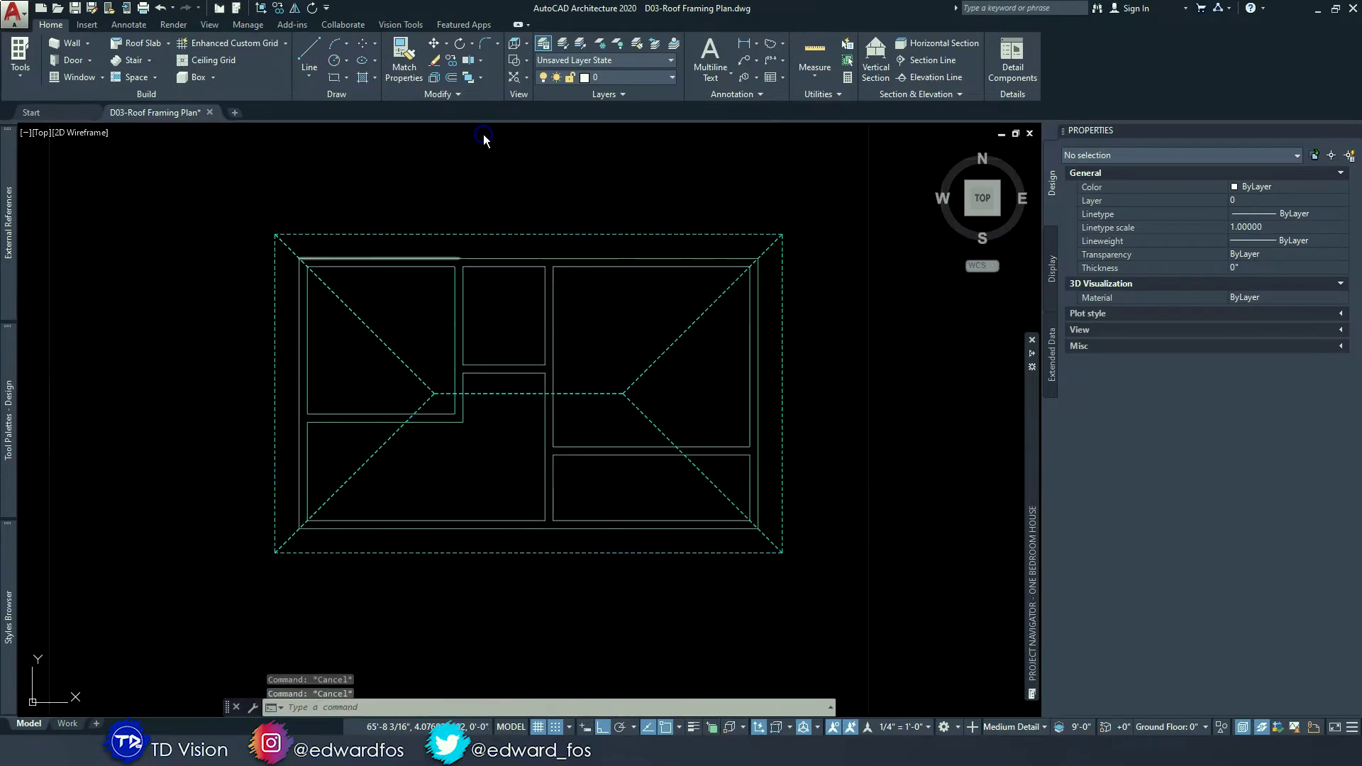
# - Use Select Similar on the north roof edge line and move all matching roof lines to the A-Roof-Framing layer
pyautogui.scroll(2, 603, 298)
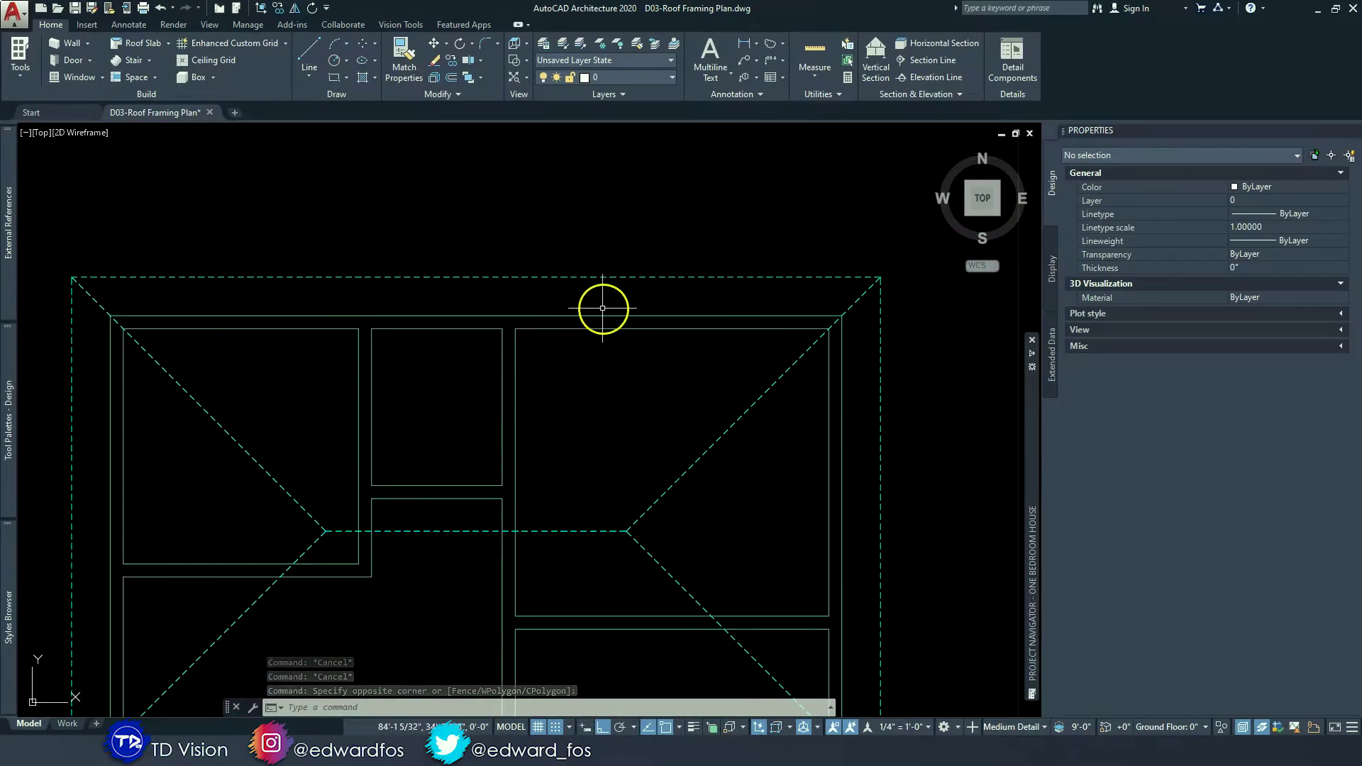
pyautogui.click(629, 277)
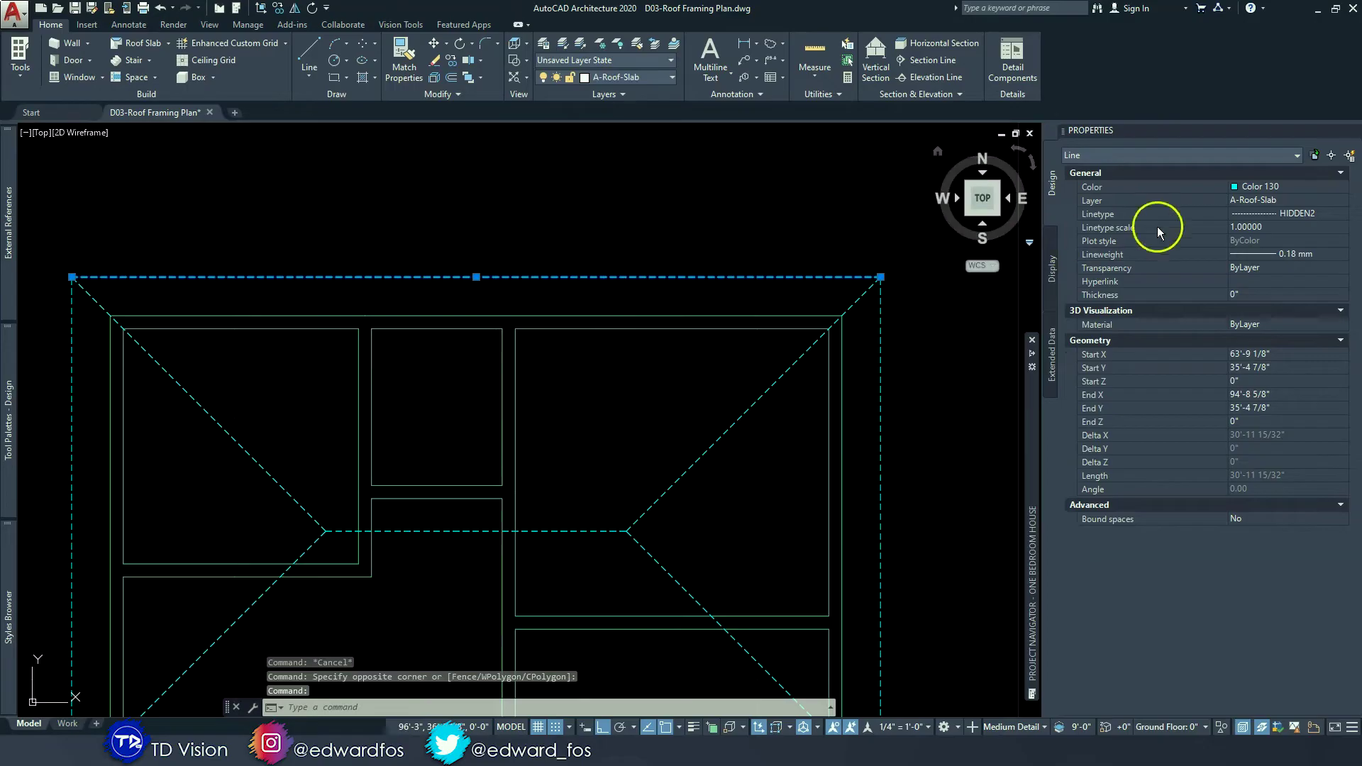
pyautogui.click(1259, 188)
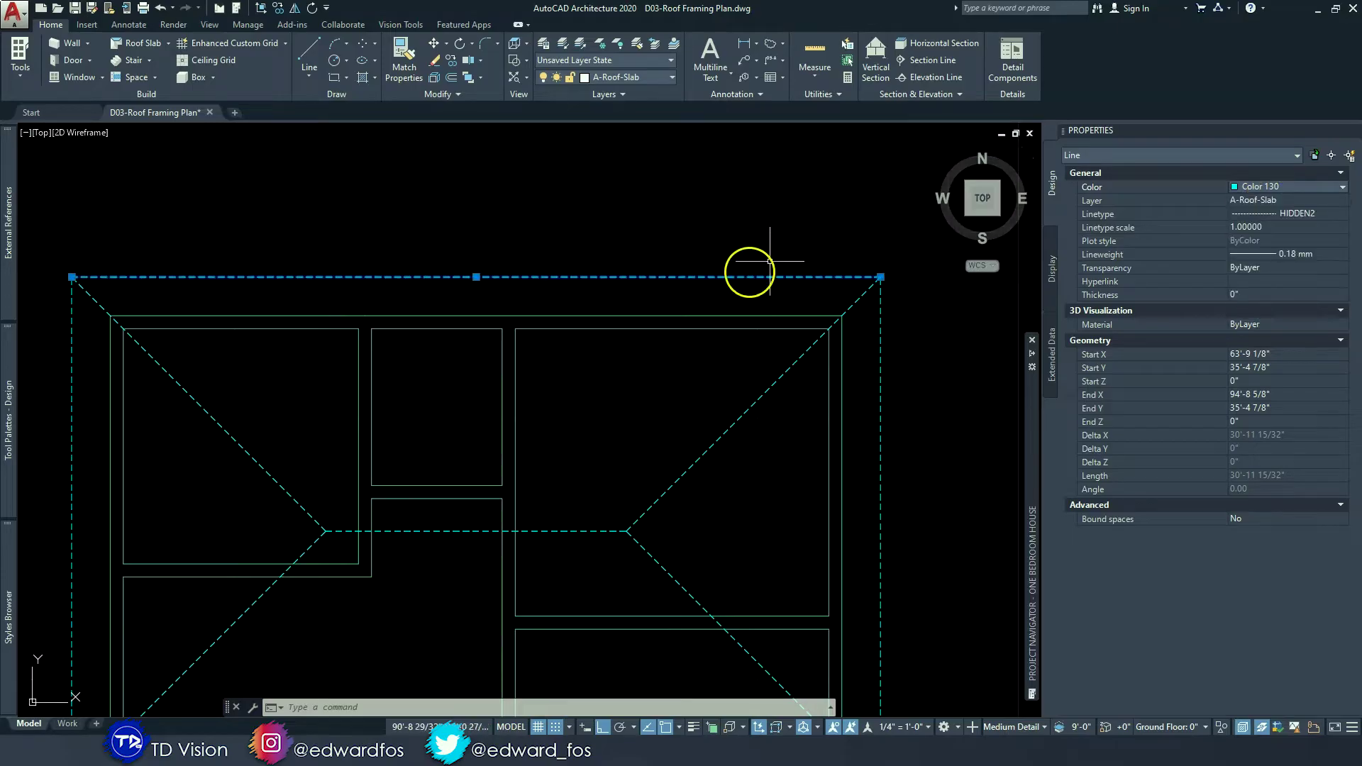
pyautogui.scroll(-3, 780, 266)
pyautogui.scroll(3, 710, 280)
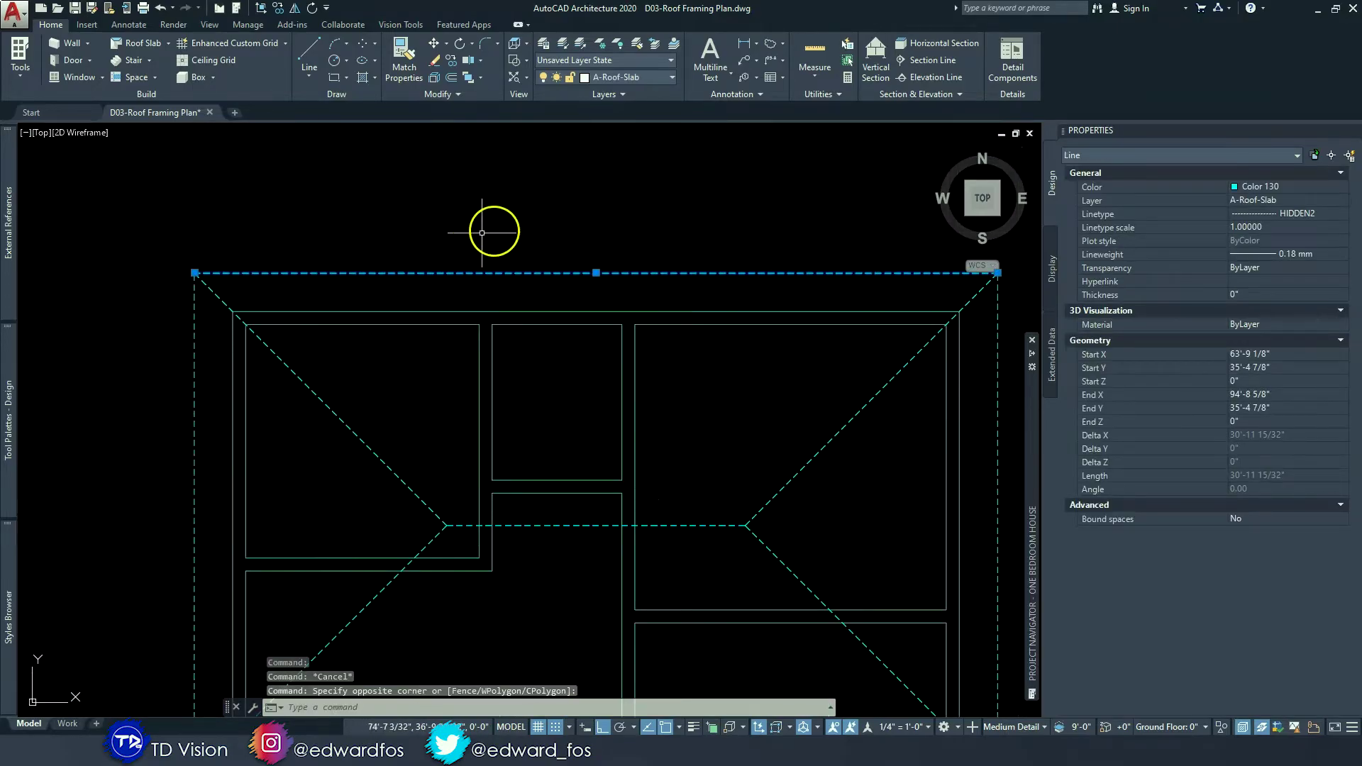
pyautogui.rightClick(472, 210)
pyautogui.click(519, 425)
pyautogui.scroll(-4, 503, 372)
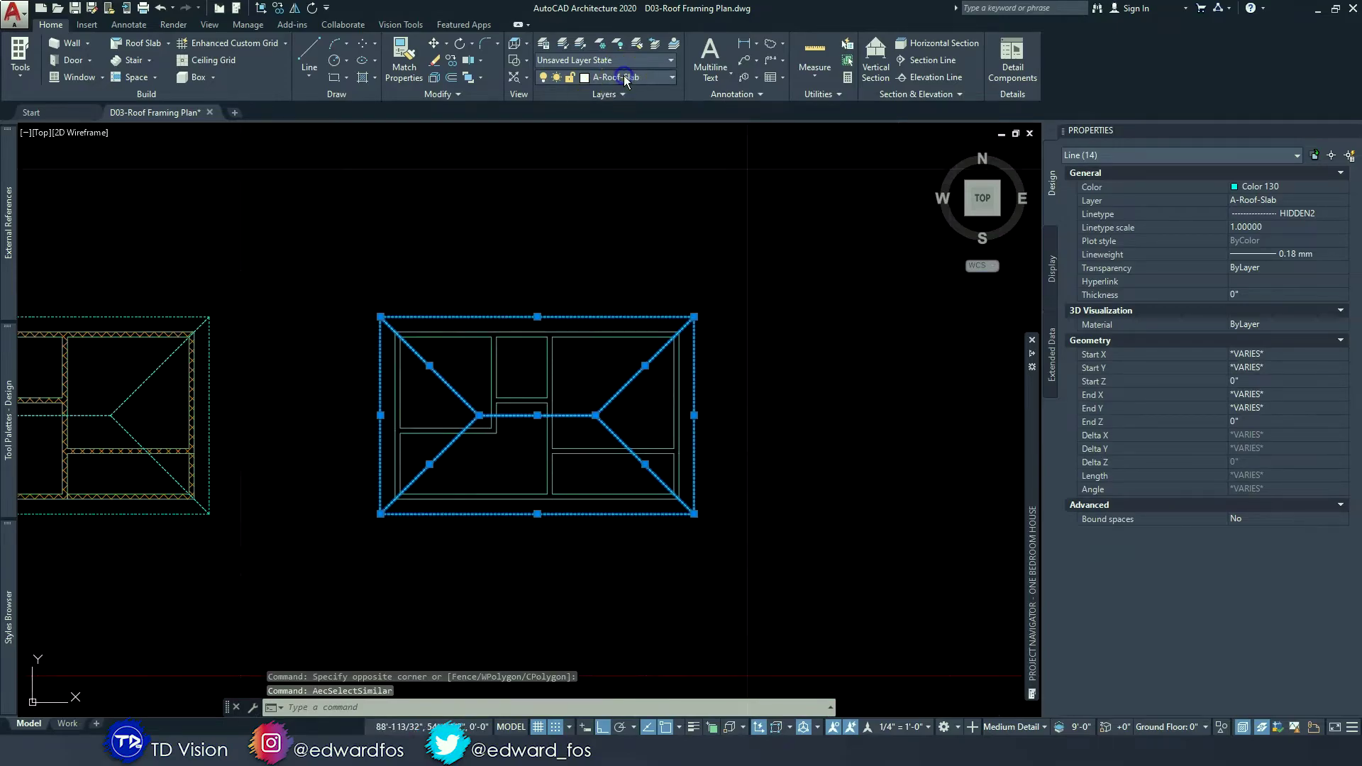
pyautogui.click(625, 78)
pyautogui.click(627, 106)
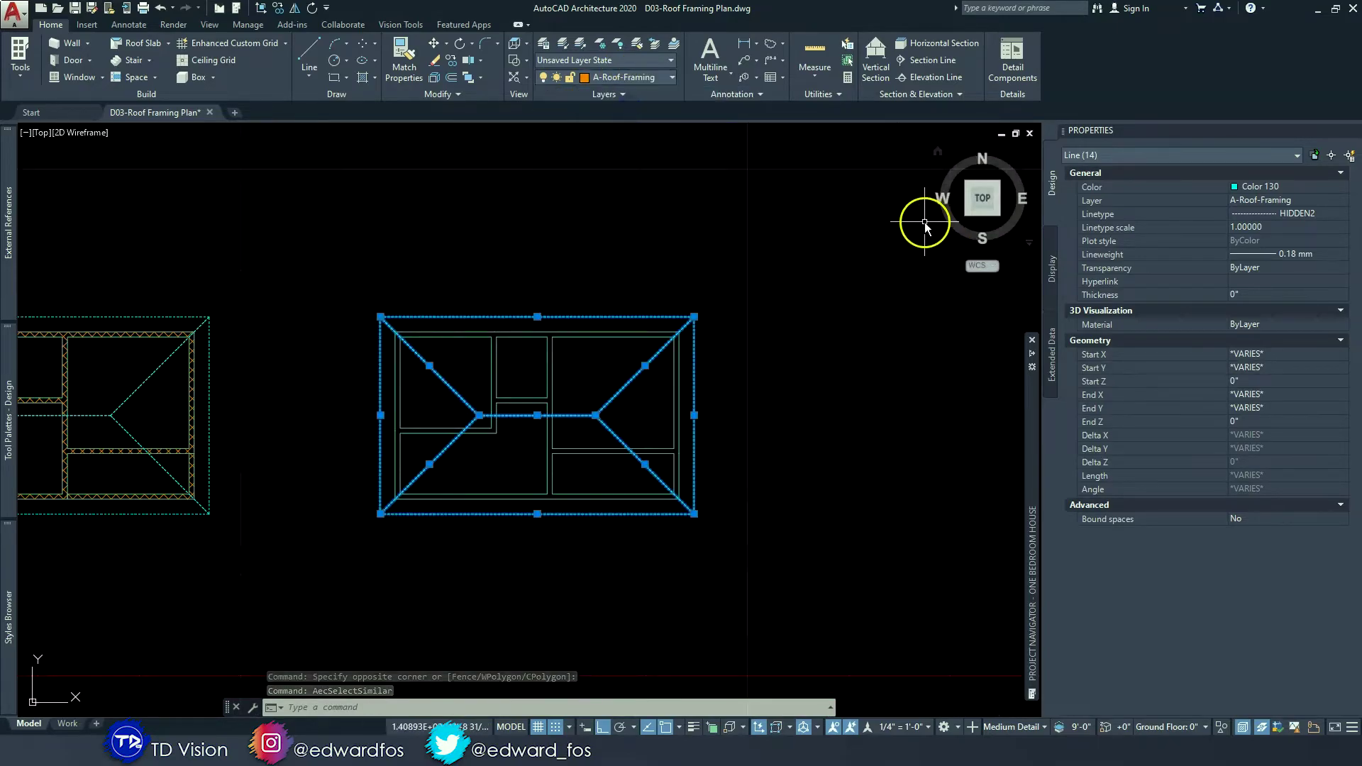
# - Set the color and linetype of the selected roof lines to ByLayer, and deselect them
pyautogui.scroll(2, 563, 298)
pyautogui.moveTo(558, 306); pyautogui.dragTo(562, 275, button='middle')
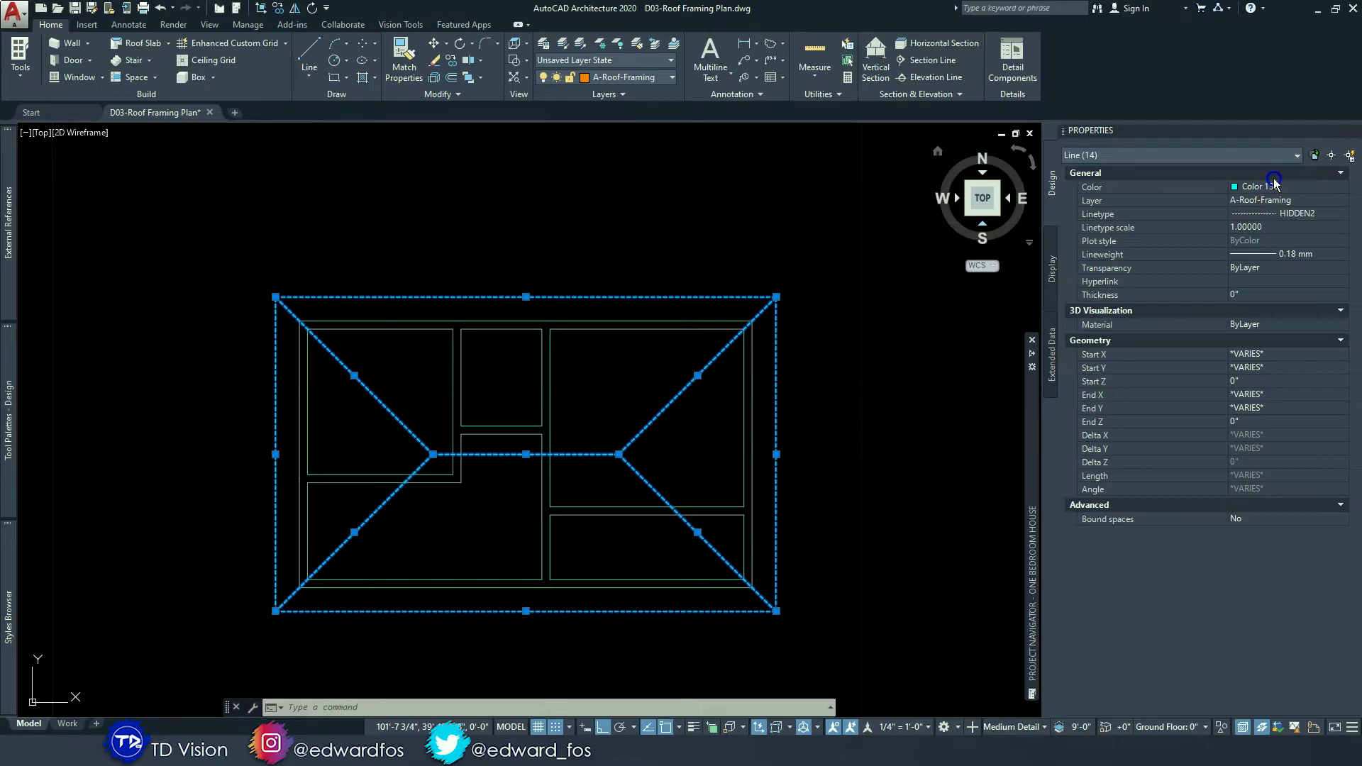
pyautogui.click(1282, 186)
pyautogui.click(1268, 199)
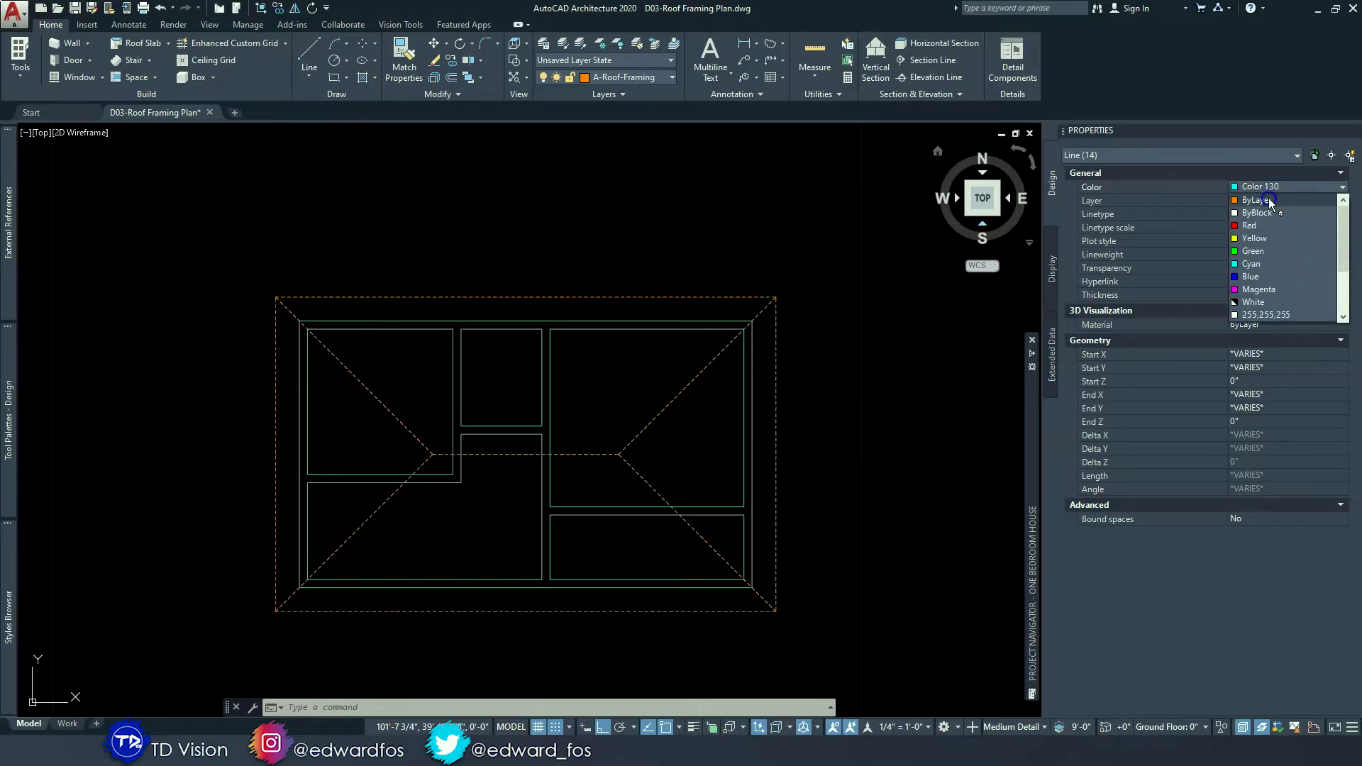
pyautogui.click(1277, 214)
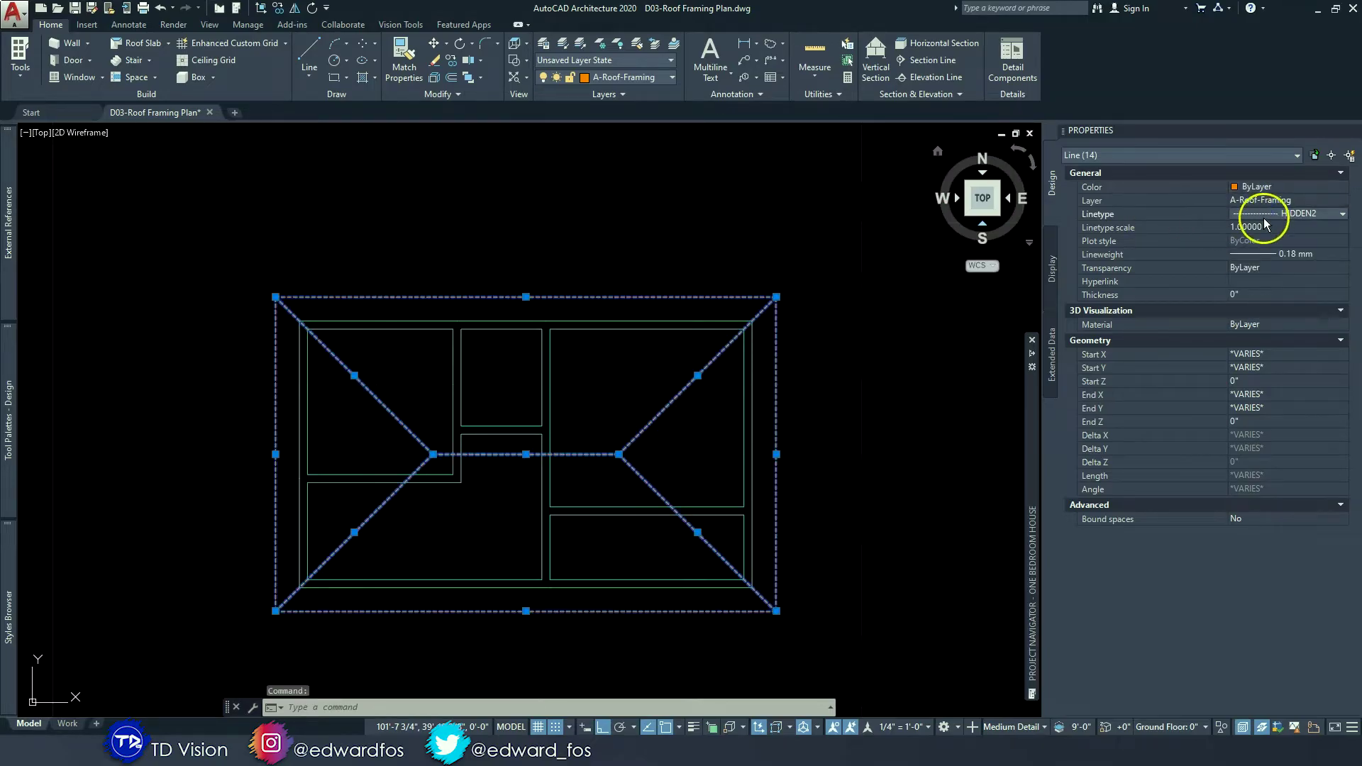
pyautogui.click(1263, 222)
pyautogui.click(1268, 236)
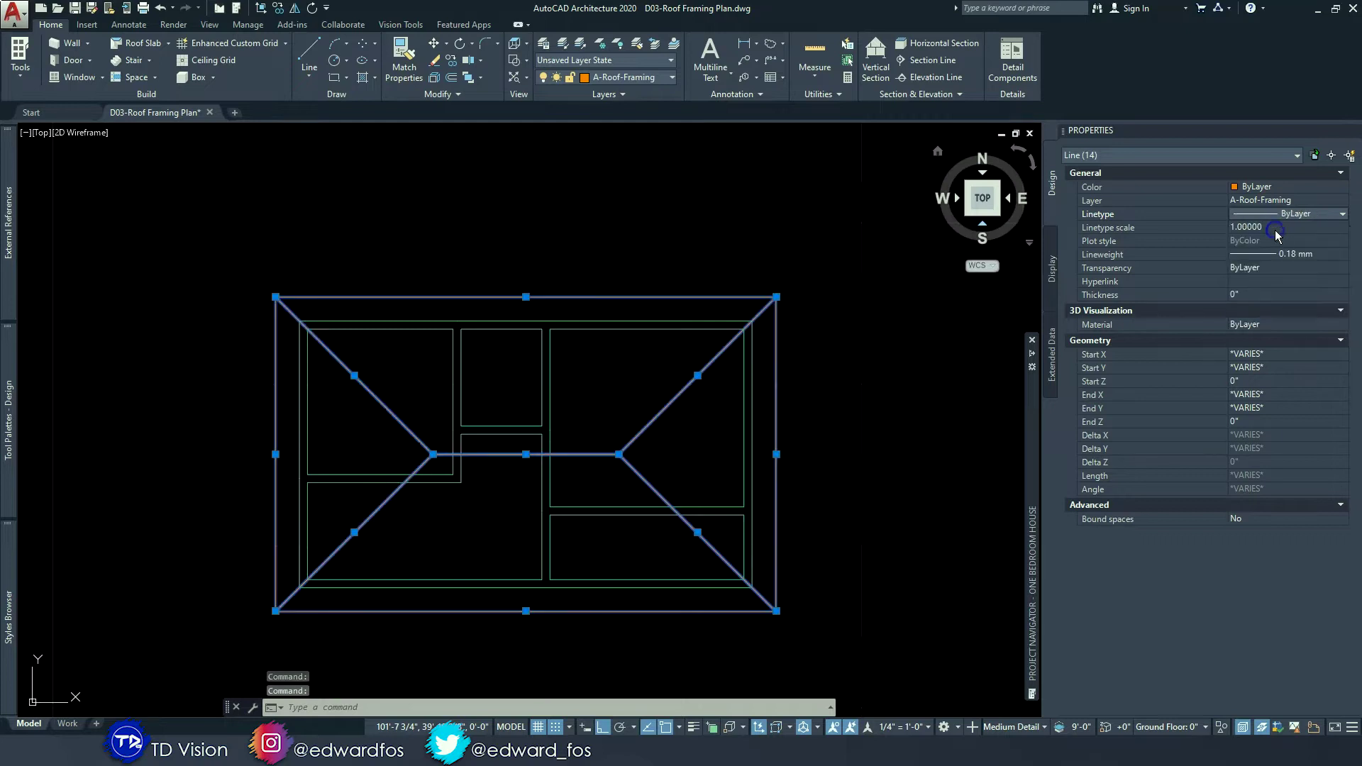
pyautogui.press('Escape')
pyautogui.press('Escape')
# - Gather all A-Wall lines with Select Similar and set their color, linetype and lineweight to ByLayer
pyautogui.scroll(2, 596, 350)
pyautogui.click(585, 366)
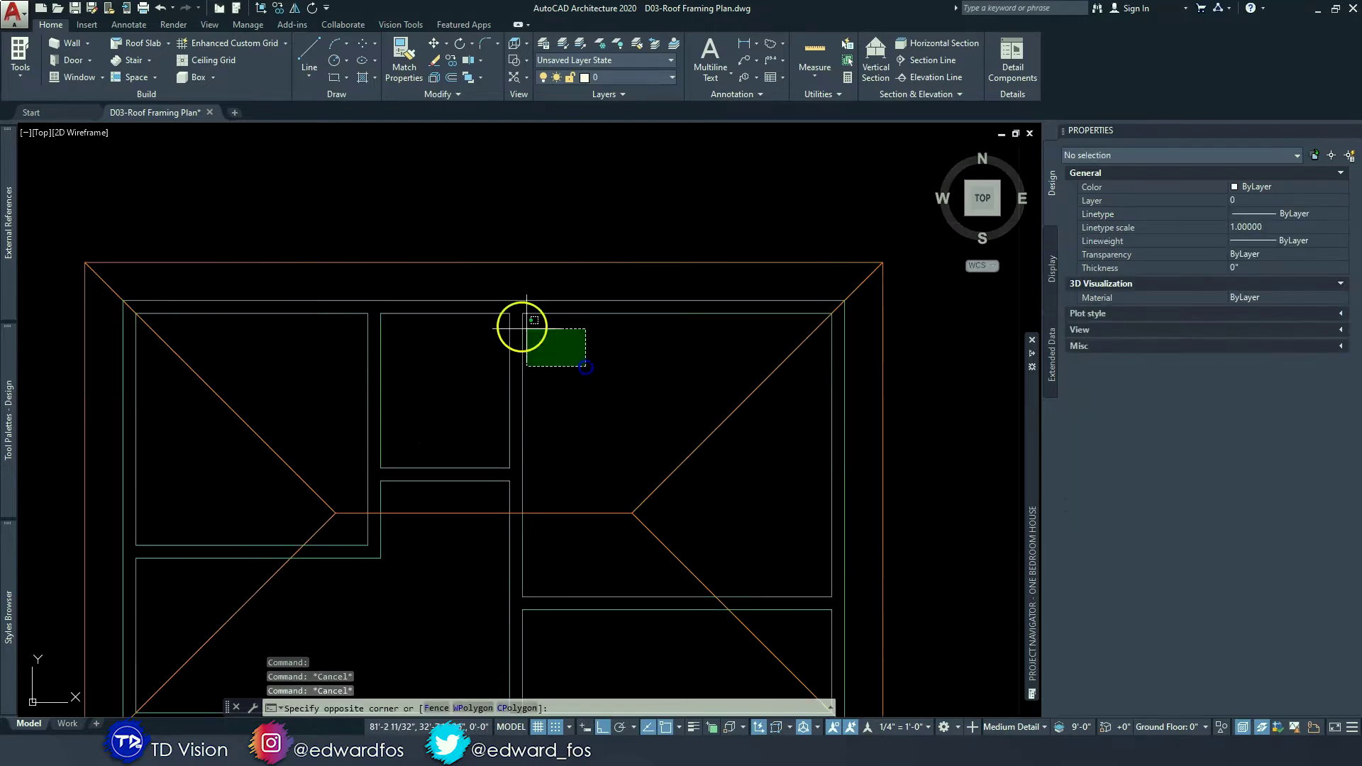
pyautogui.click(478, 294)
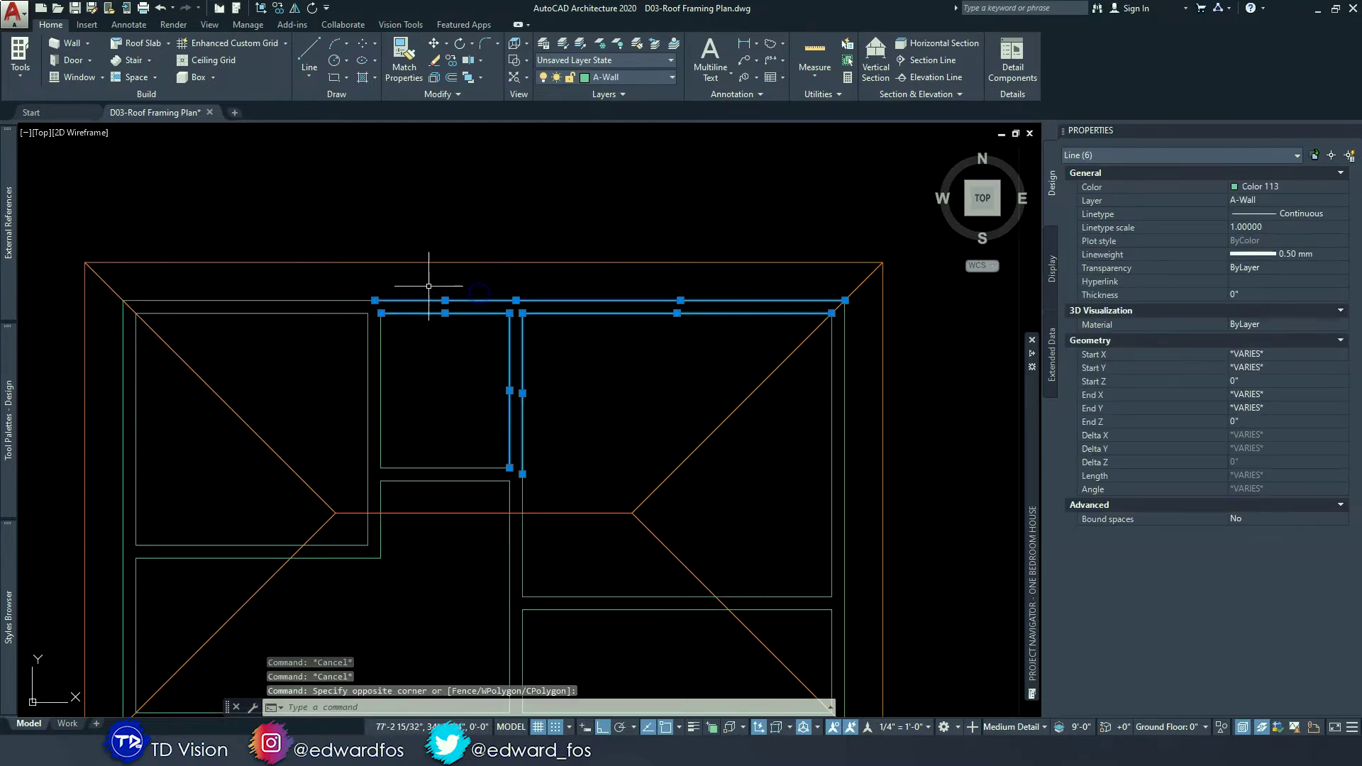
pyautogui.rightClick(459, 186)
pyautogui.click(529, 362)
pyautogui.moveTo(547, 355); pyautogui.dragTo(580, 266, button='middle')
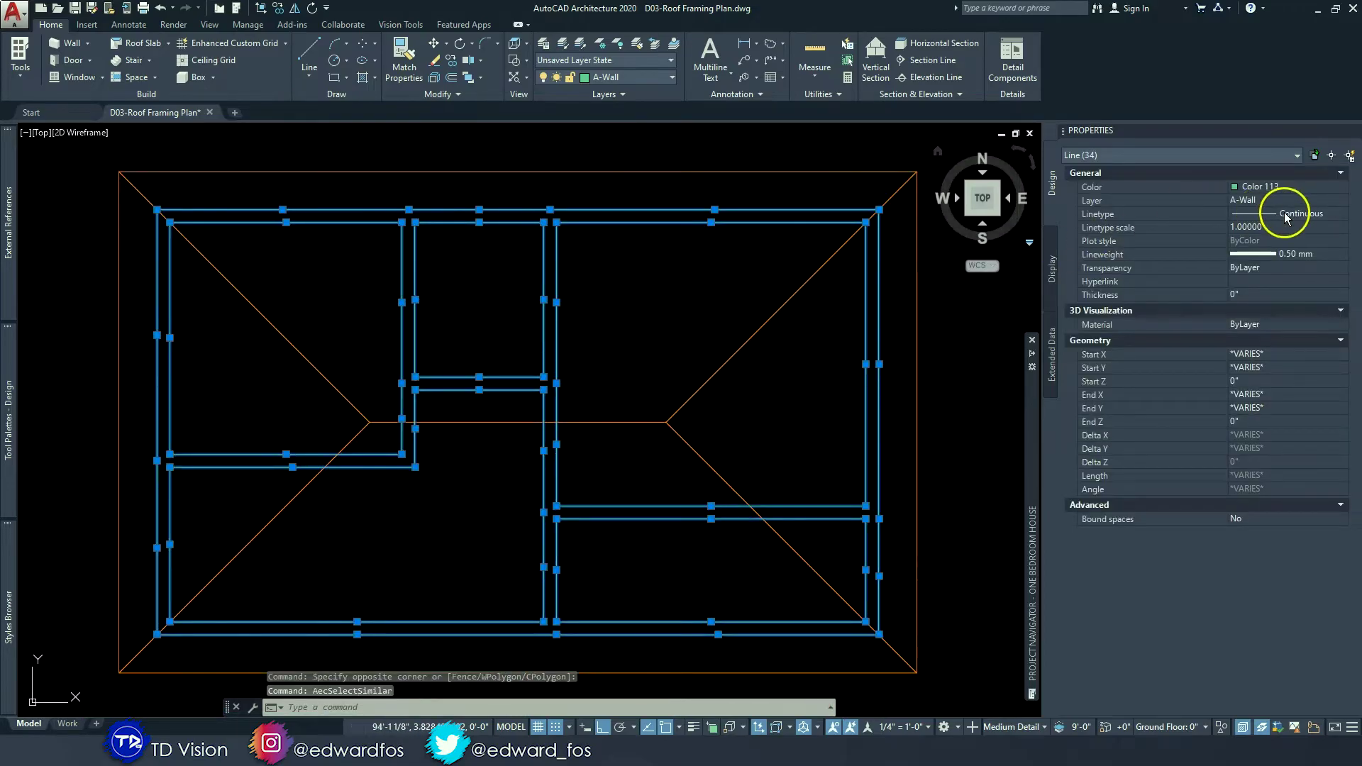
pyautogui.click(1283, 187)
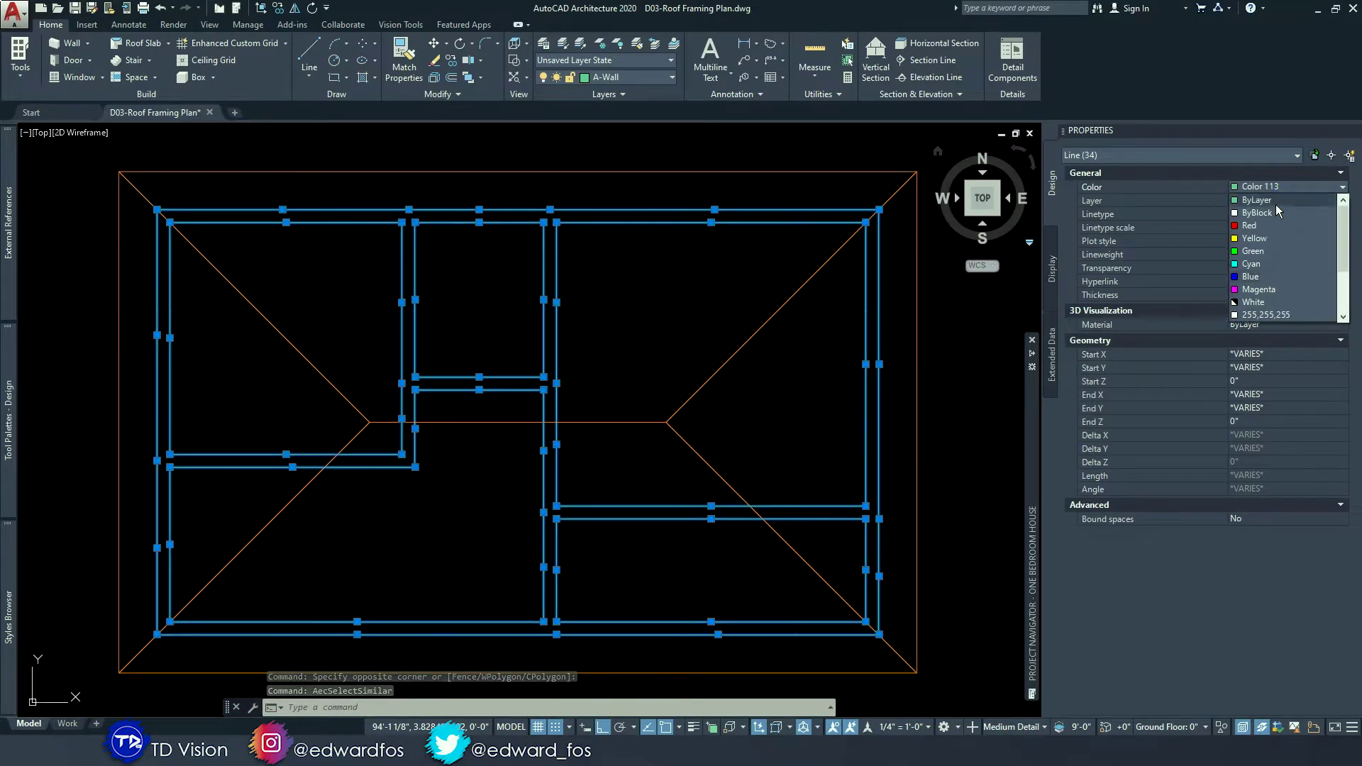
pyautogui.click(1275, 204)
pyautogui.click(1269, 214)
pyautogui.click(1284, 229)
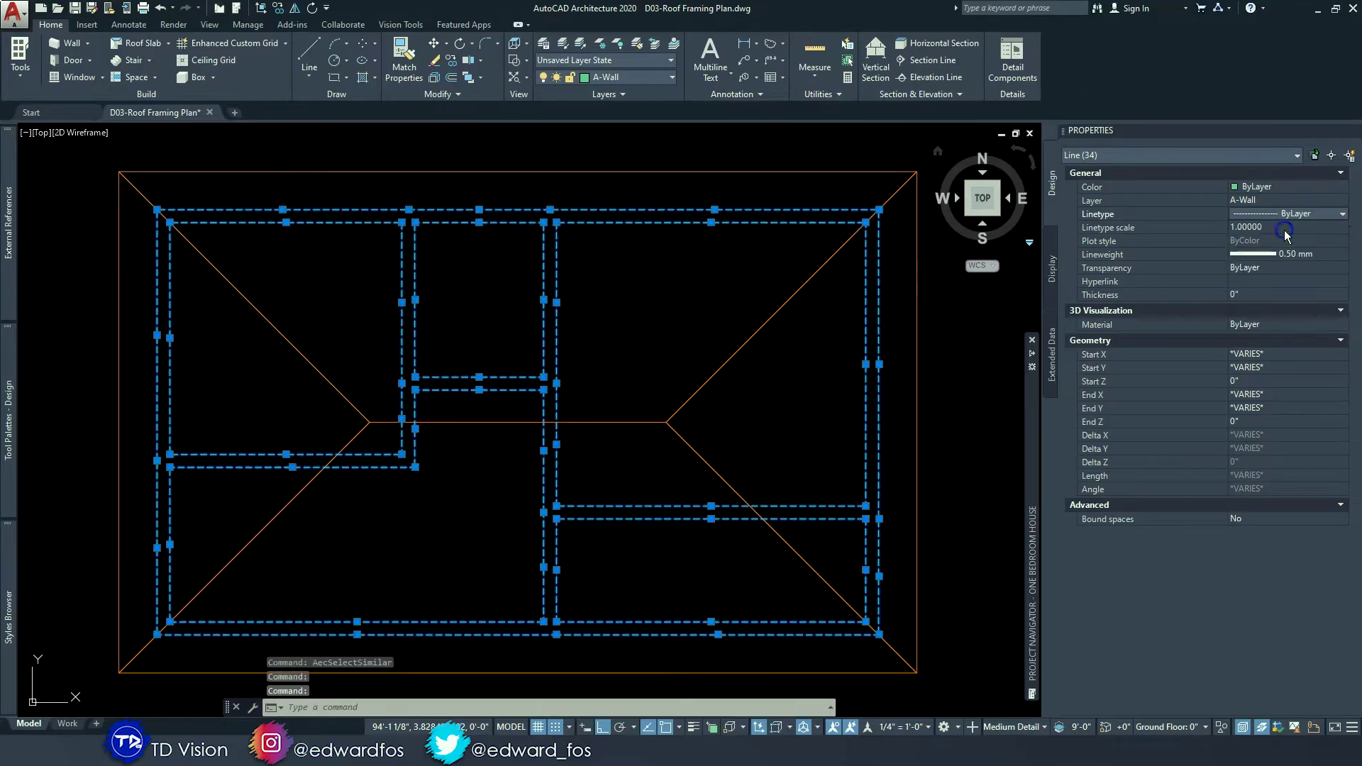
pyautogui.click(1255, 255)
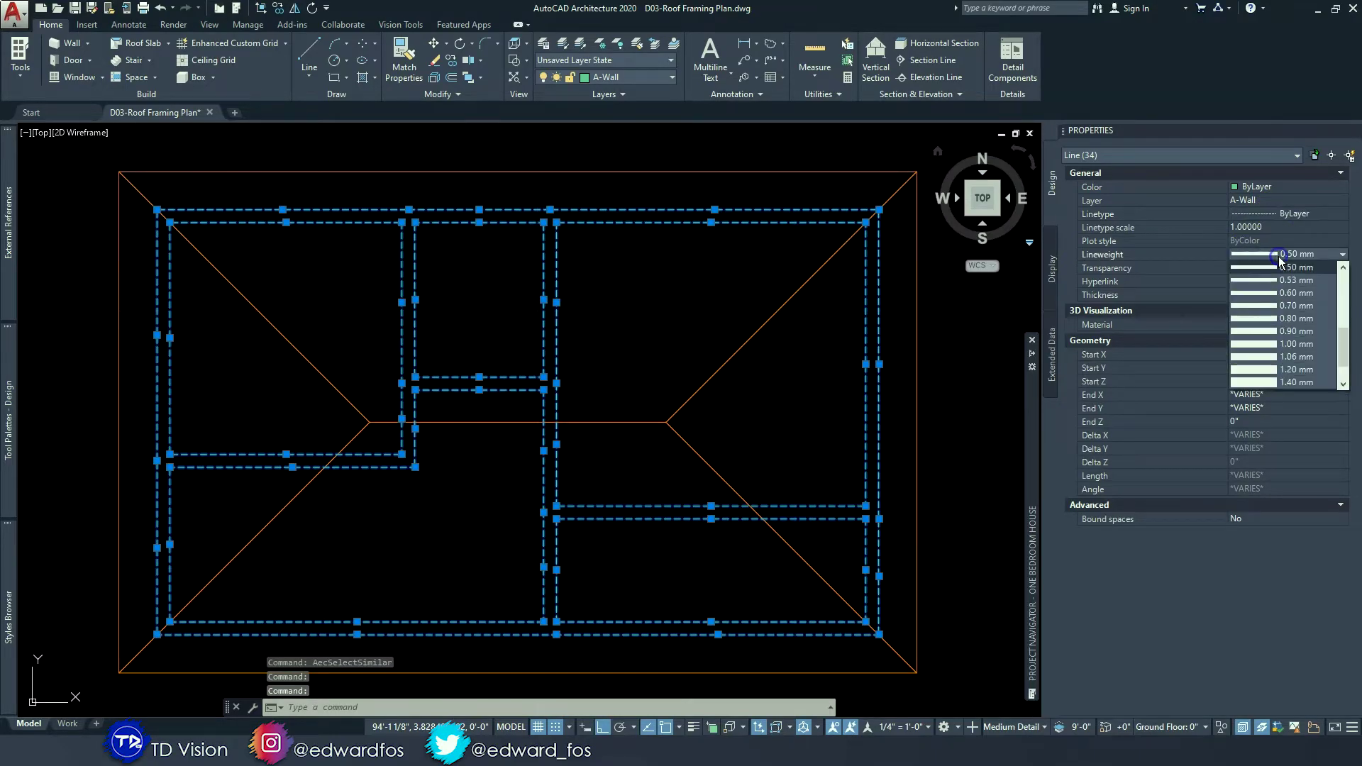
pyautogui.click(1262, 268)
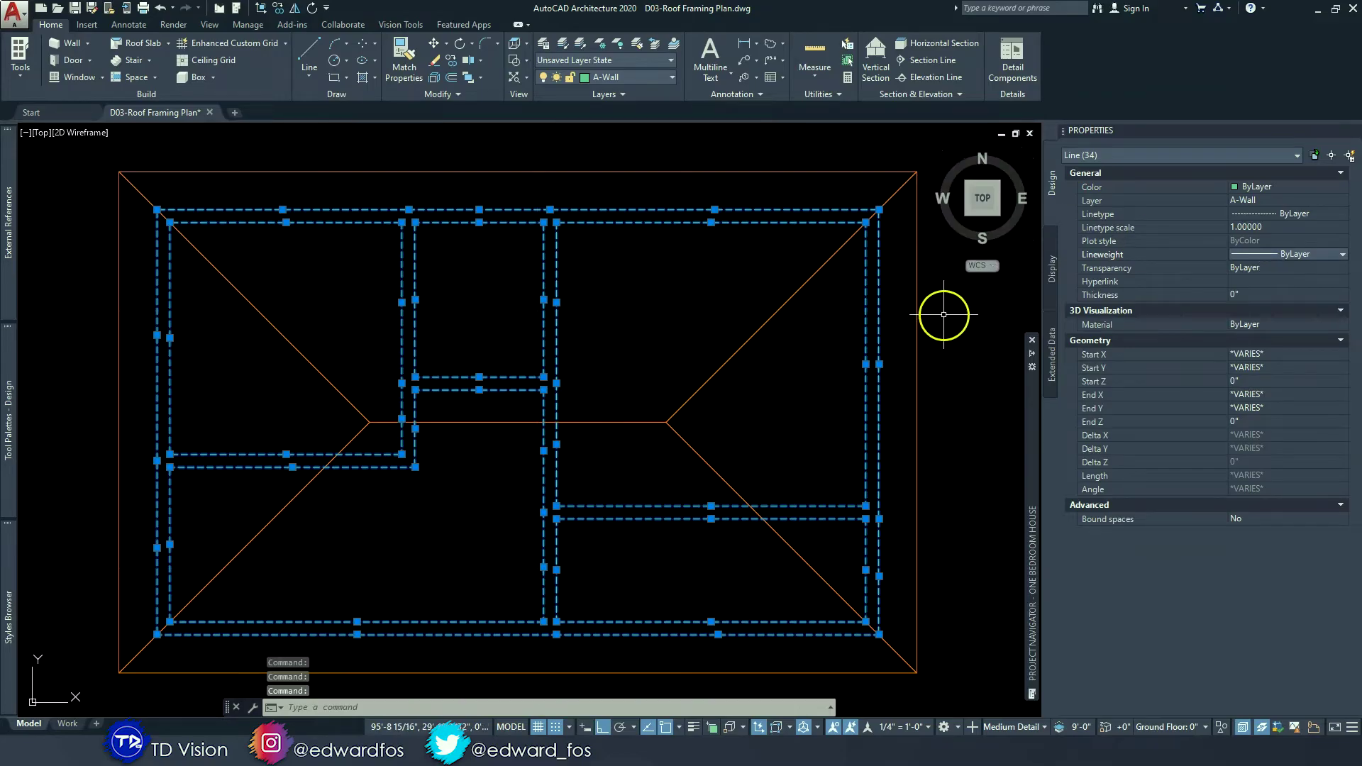
pyautogui.press('Escape')
pyautogui.press('Escape')
# - Reselect all roof lines with Select Similar from the east roof edge and set their lineweight to ByLayer
pyautogui.click(910, 278)
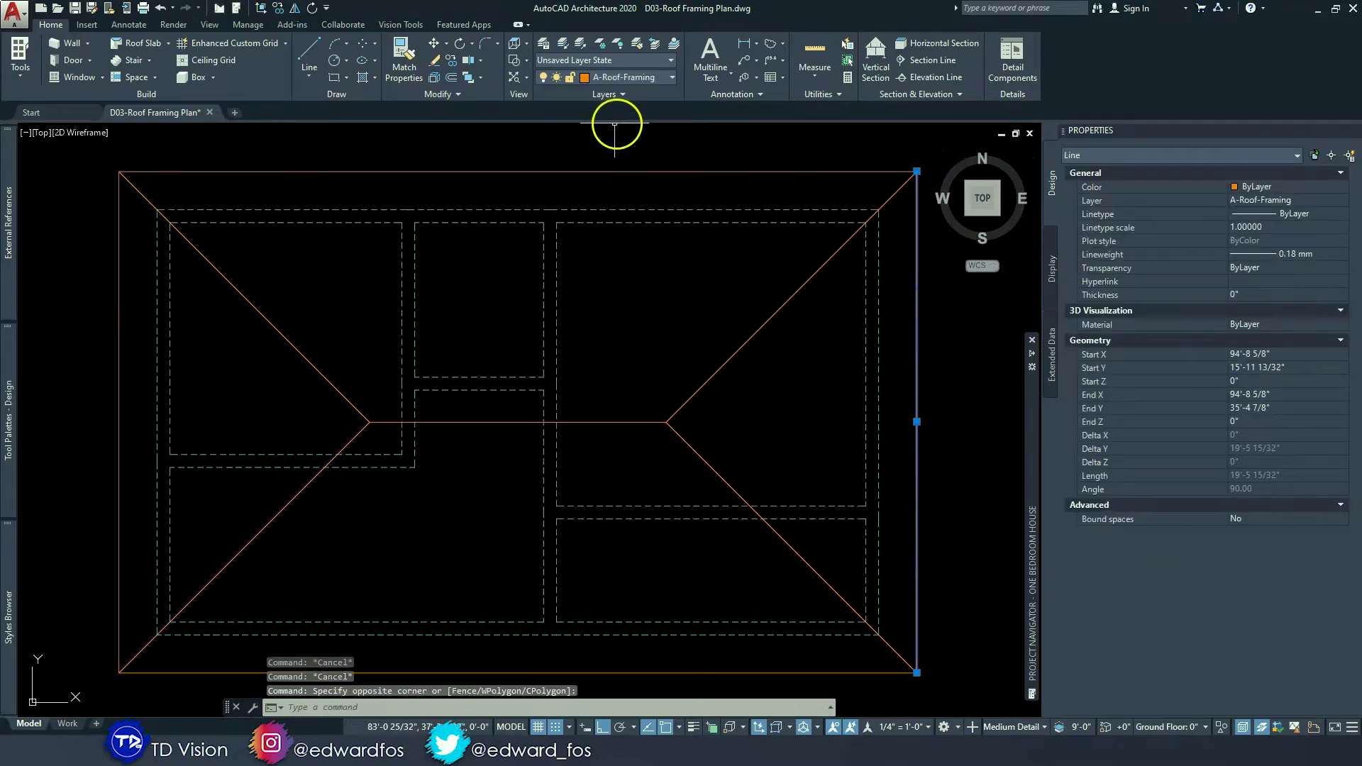
pyautogui.rightClick(499, 137)
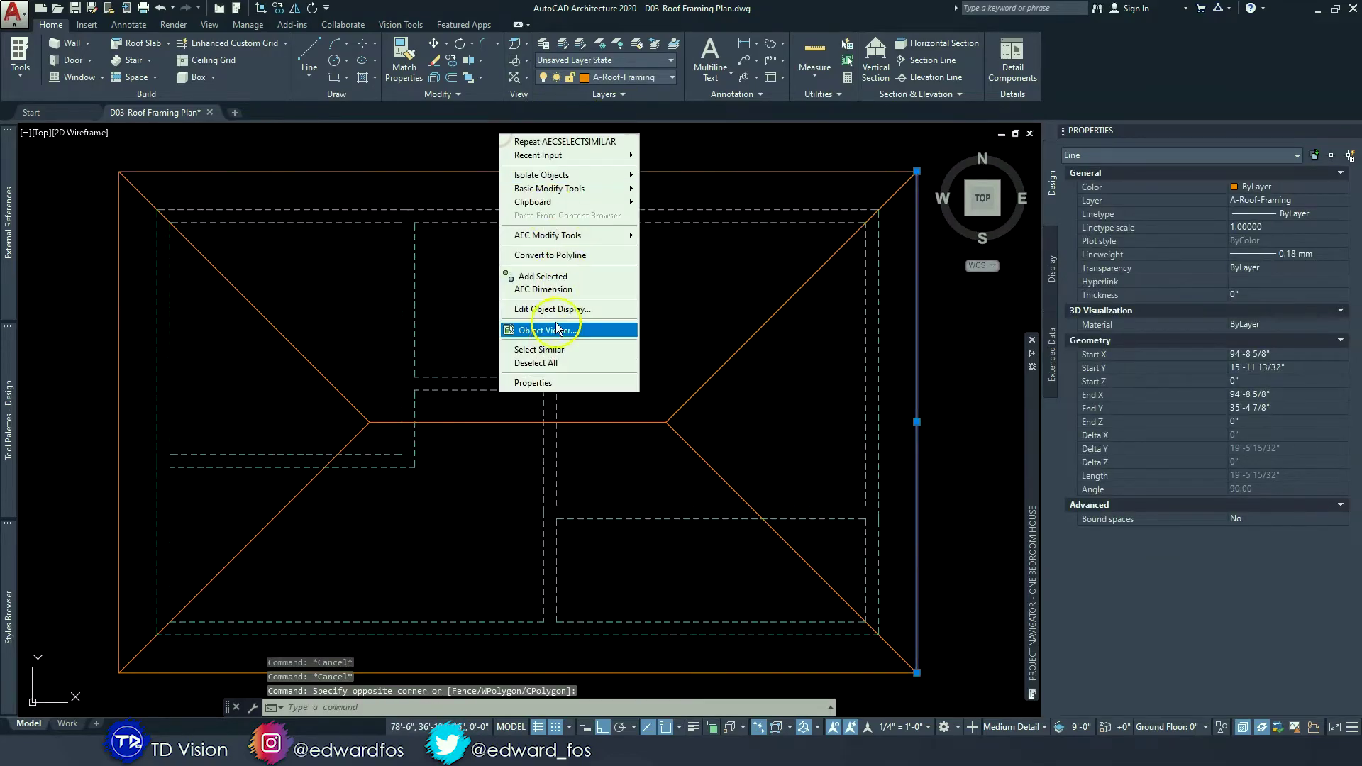
pyautogui.click(548, 349)
pyautogui.click(1272, 255)
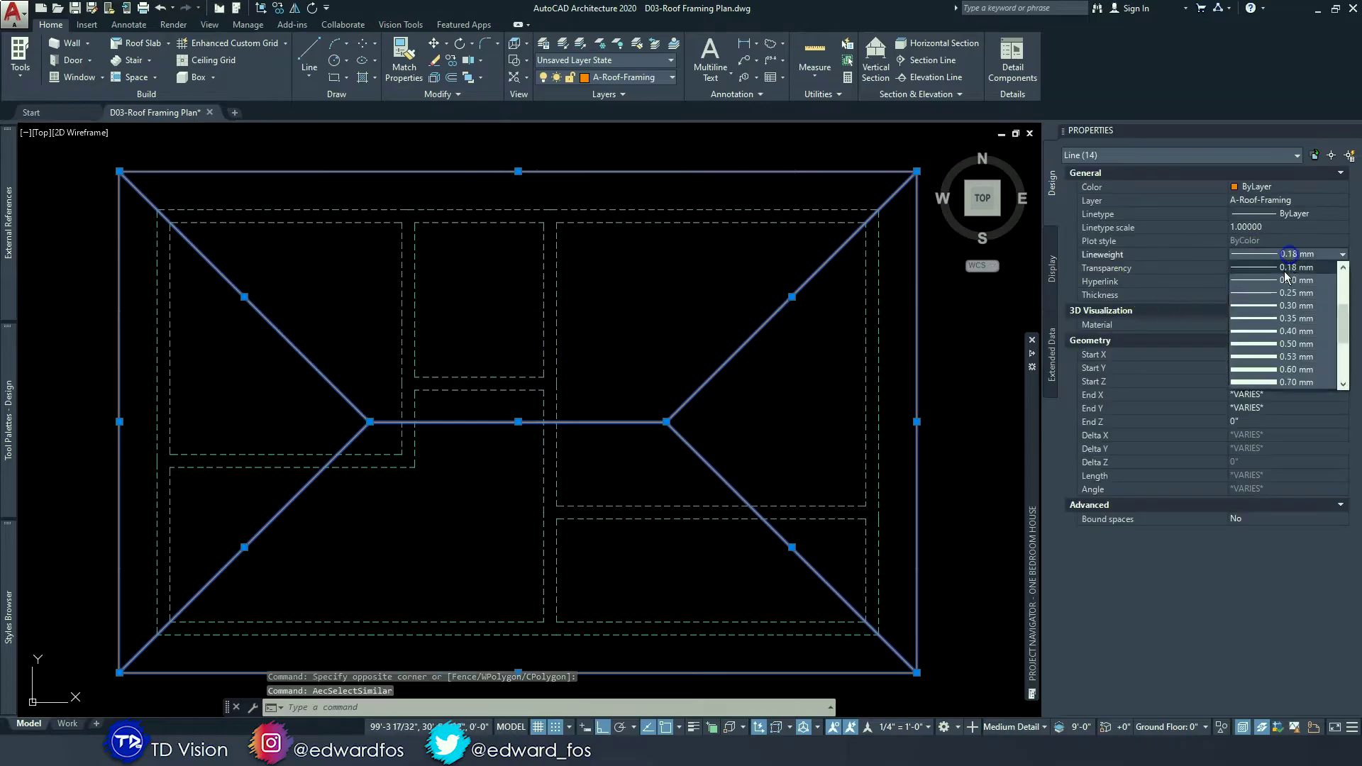
pyautogui.click(1286, 274)
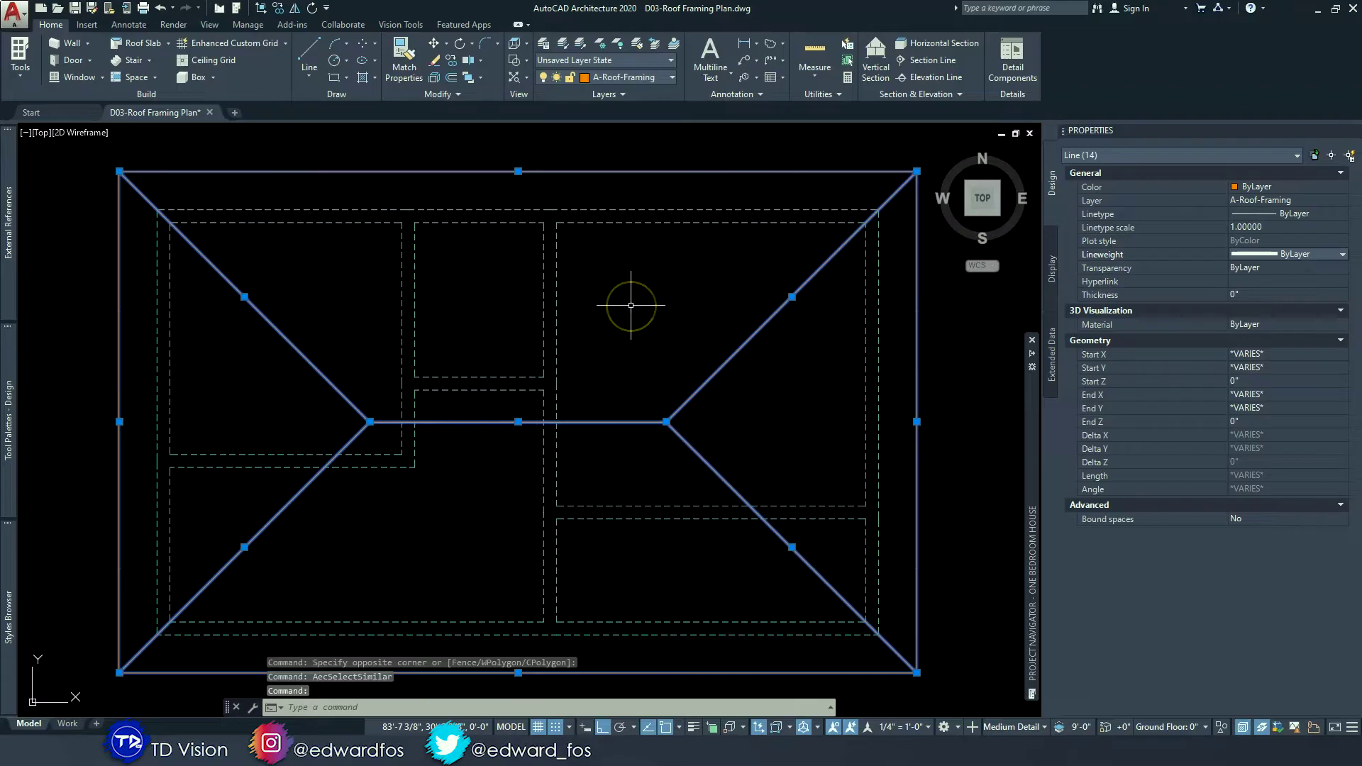
pyautogui.press('Escape')
pyautogui.press('Escape')
pyautogui.scroll(-2, 594, 283)
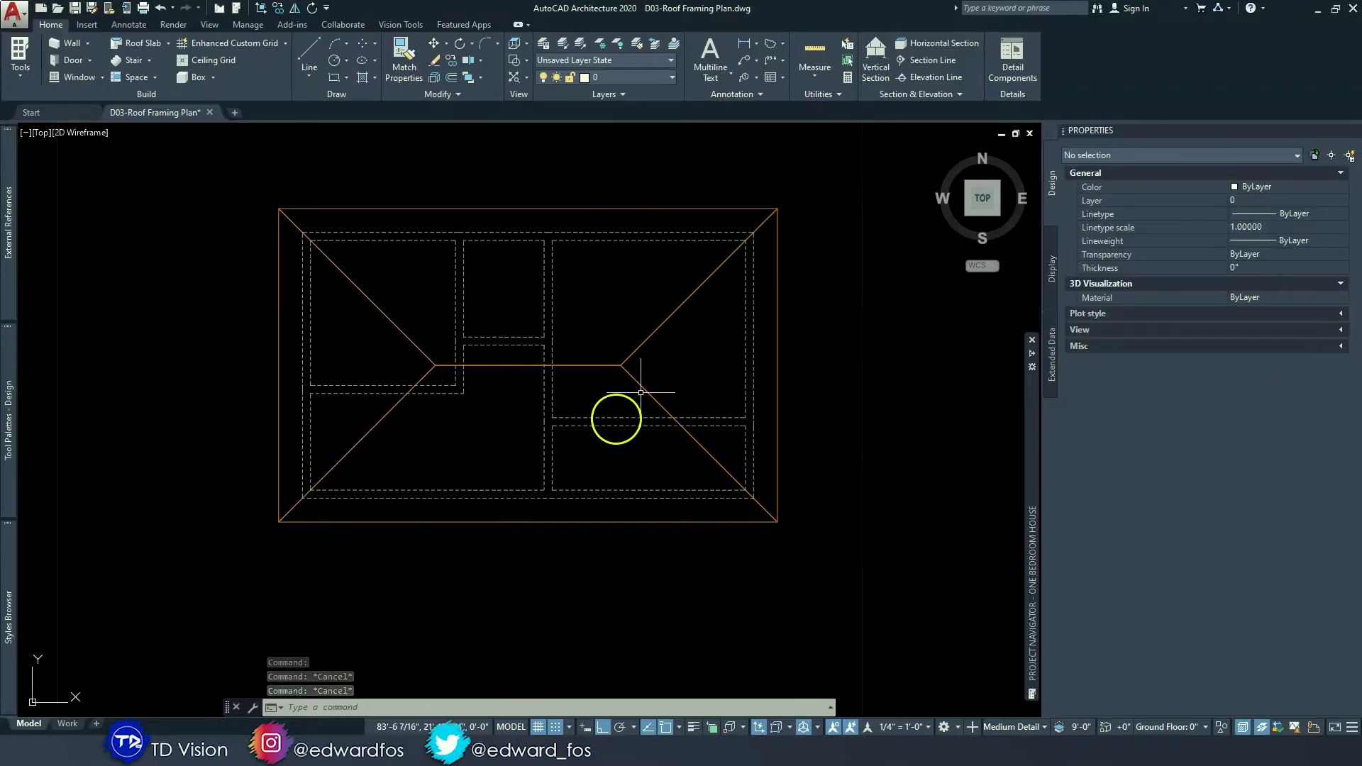
pyautogui.moveTo(410, 268); pyautogui.dragTo(364, 295, button='middle')
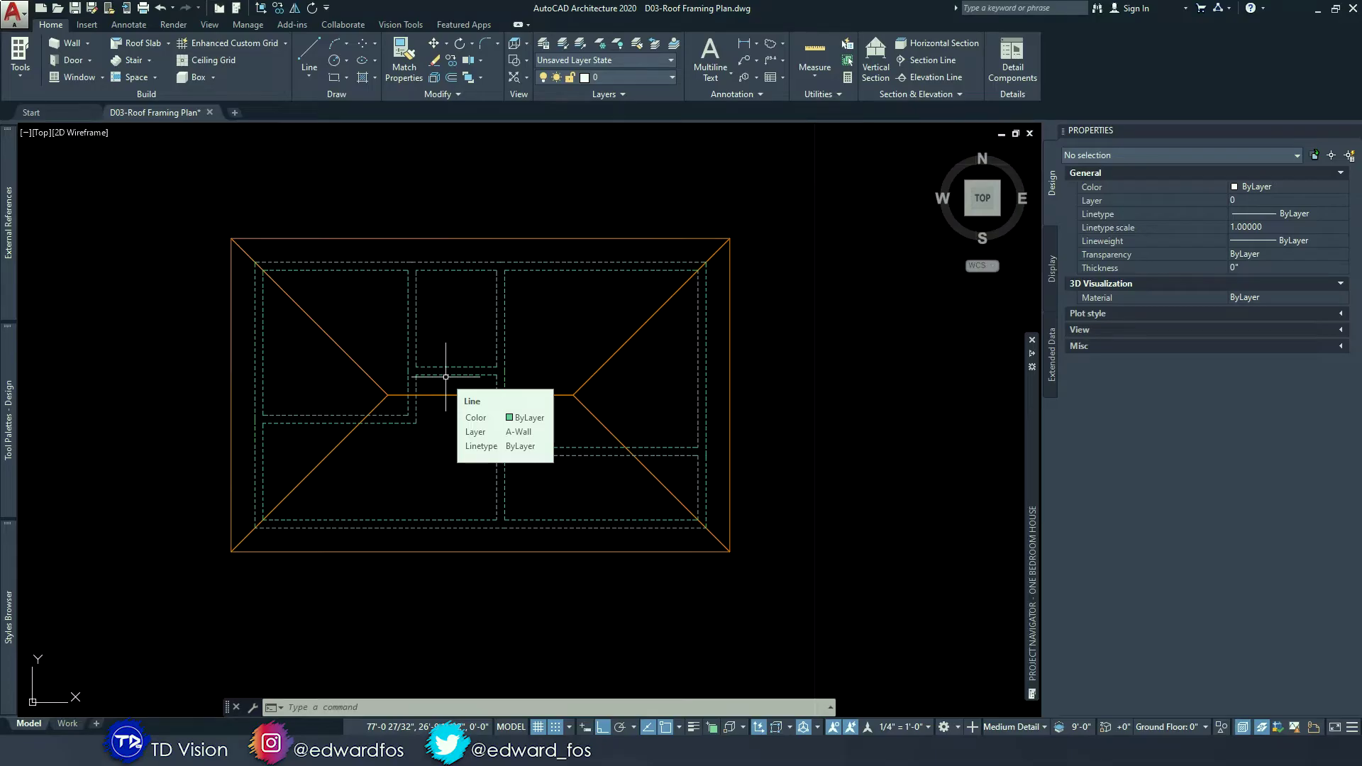
pyautogui.click(491, 342)
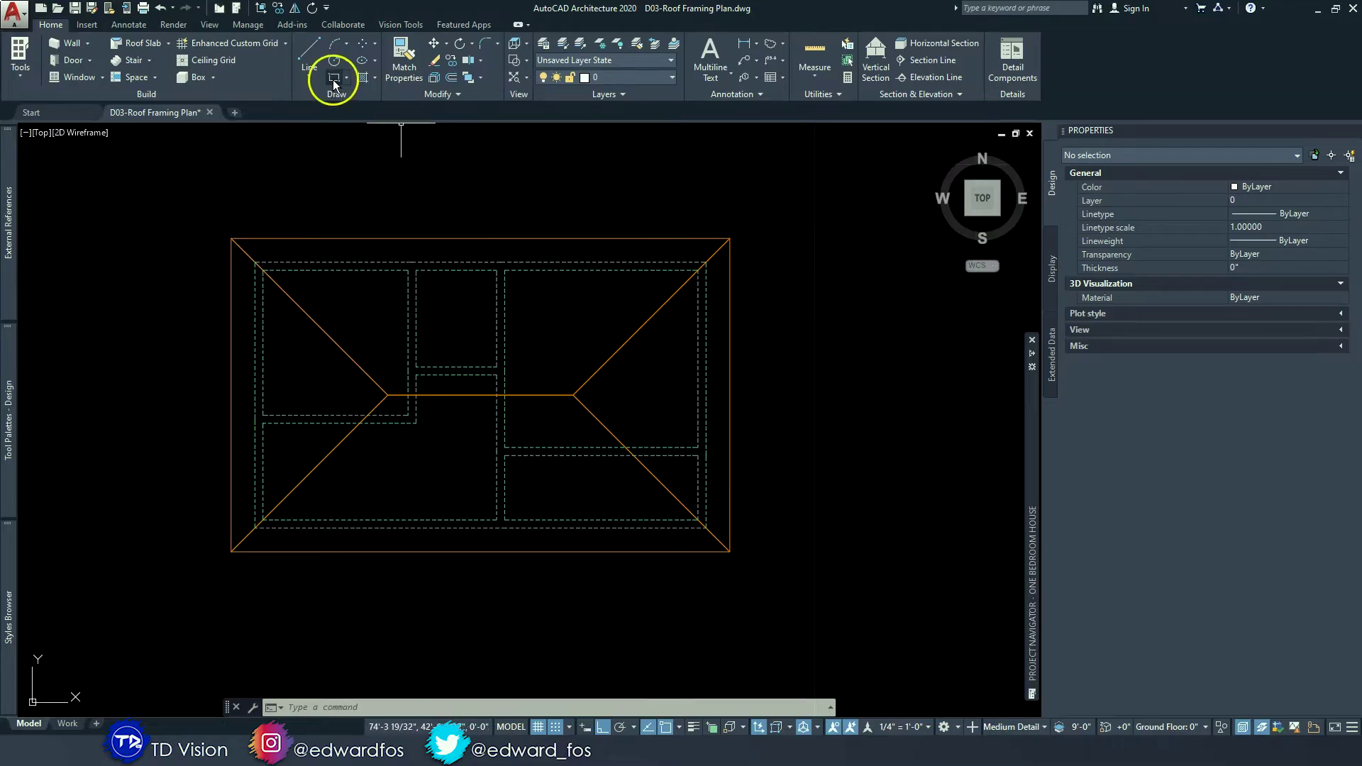
# - Make A-Roof-Framing the current layer and draw a rectangle over the roof's outer outline, corner to corner
pyautogui.click(334, 79)
pyautogui.press('Escape')
pyautogui.press('Escape')
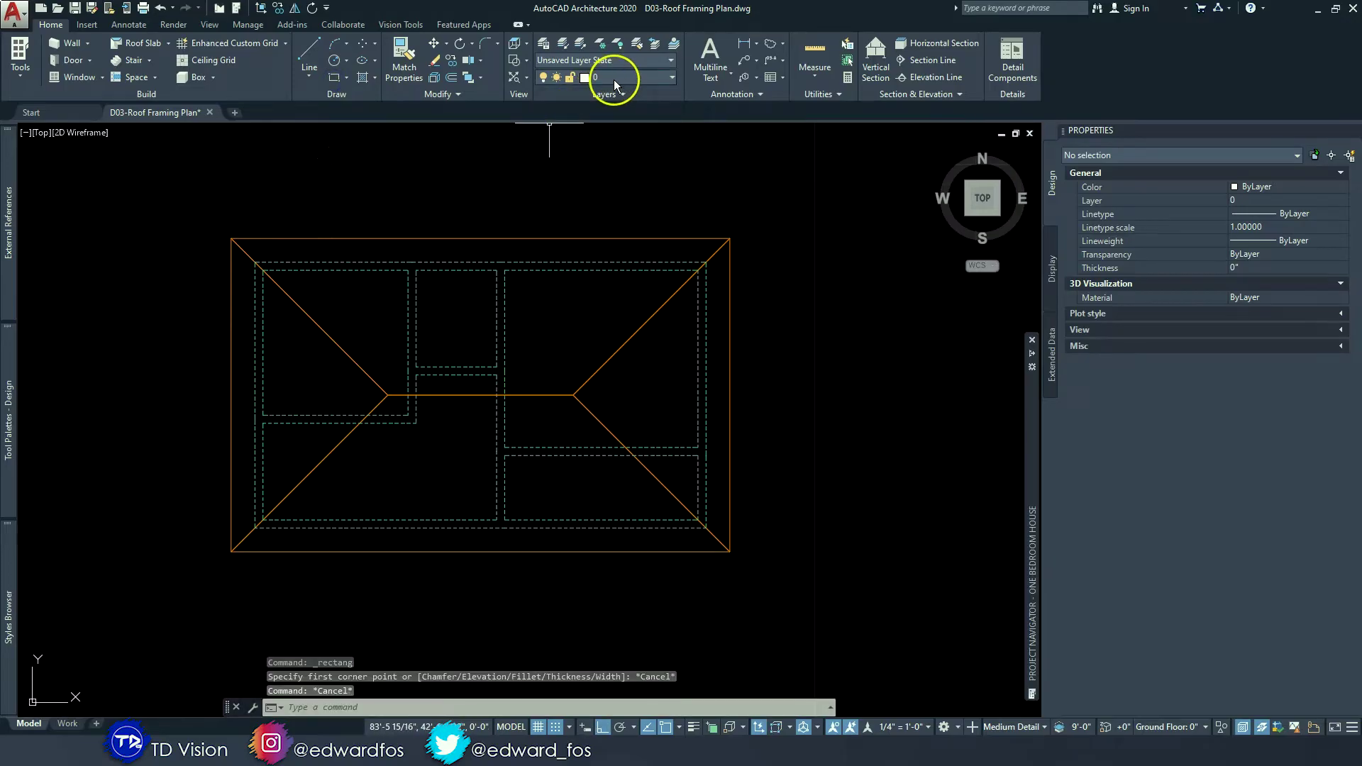
pyautogui.click(614, 80)
pyautogui.click(621, 113)
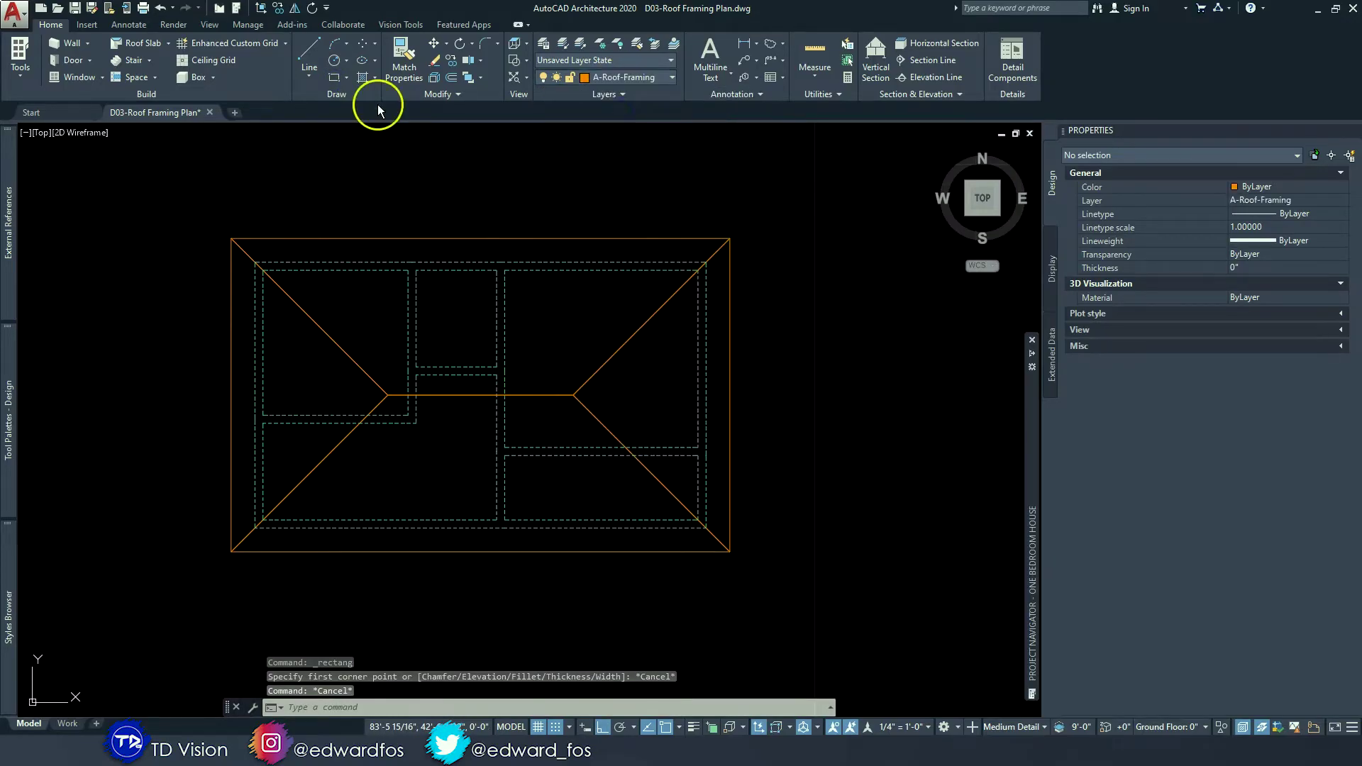
pyautogui.click(335, 78)
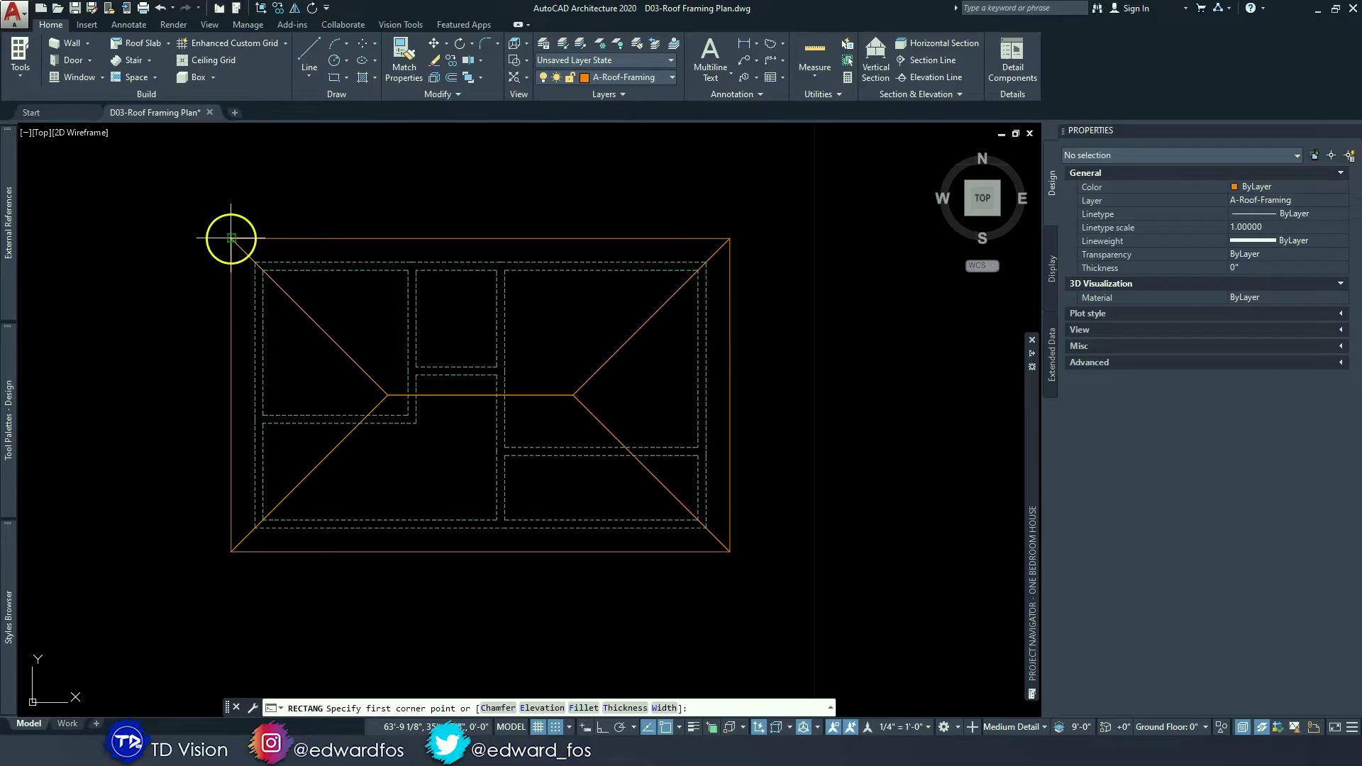
pyautogui.click(231, 238)
pyautogui.press('Escape')
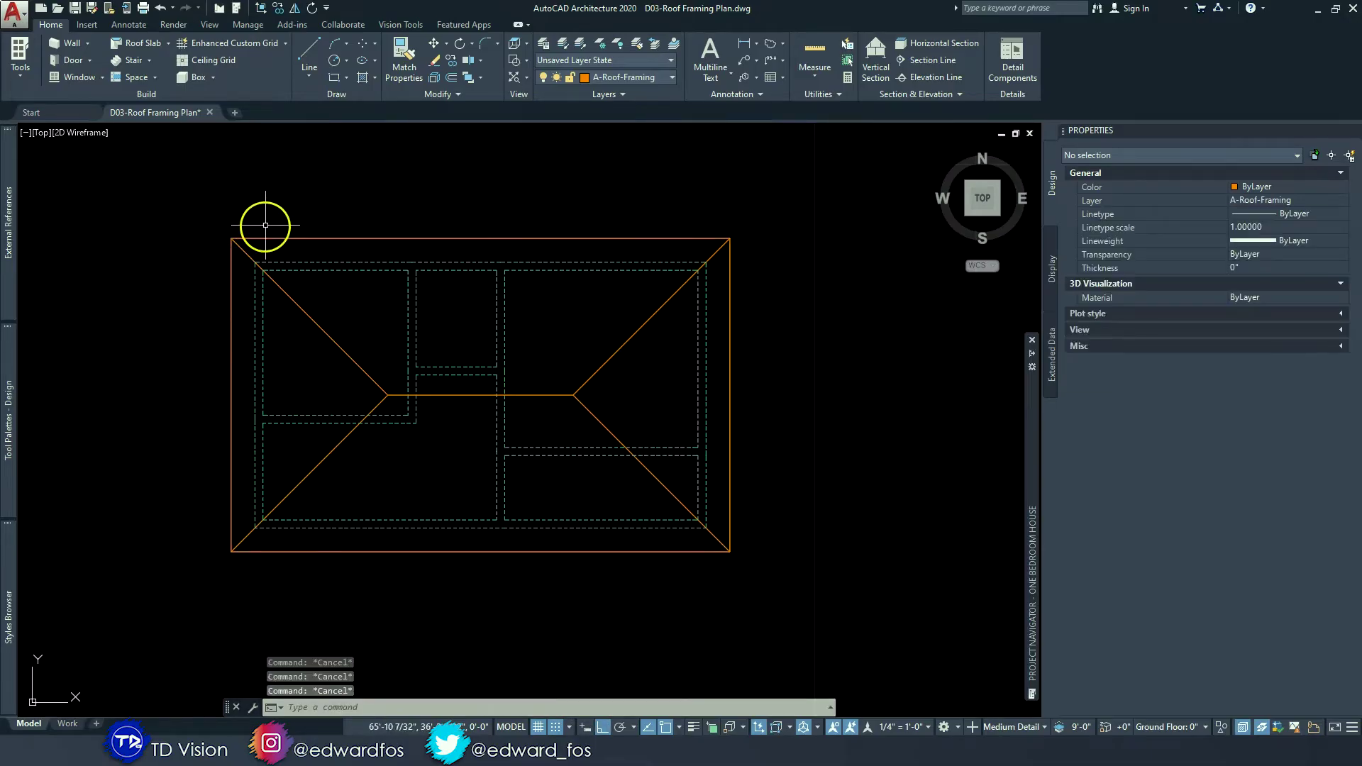
# - Offset the roof outline rectangle 1 inch inward
pyautogui.click(453, 78)
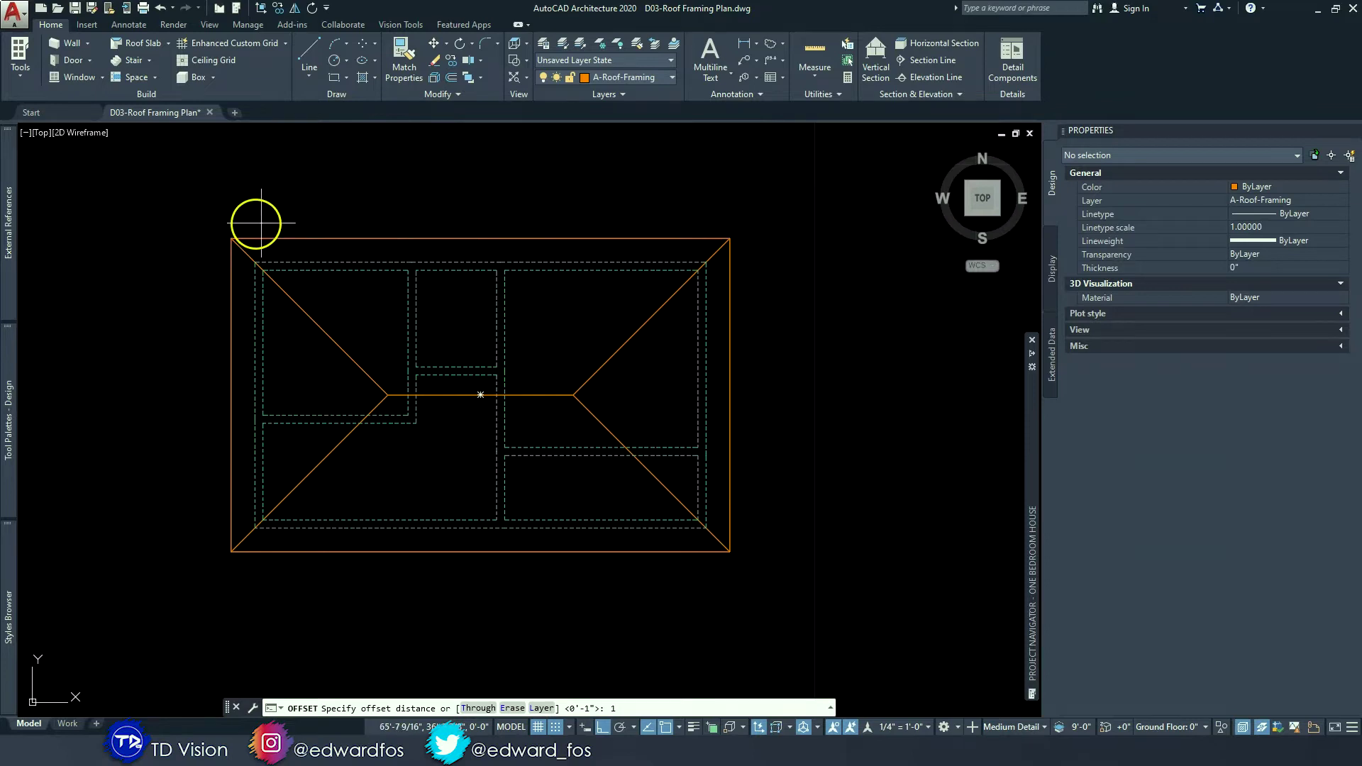
pyautogui.scroll(6, 234, 221)
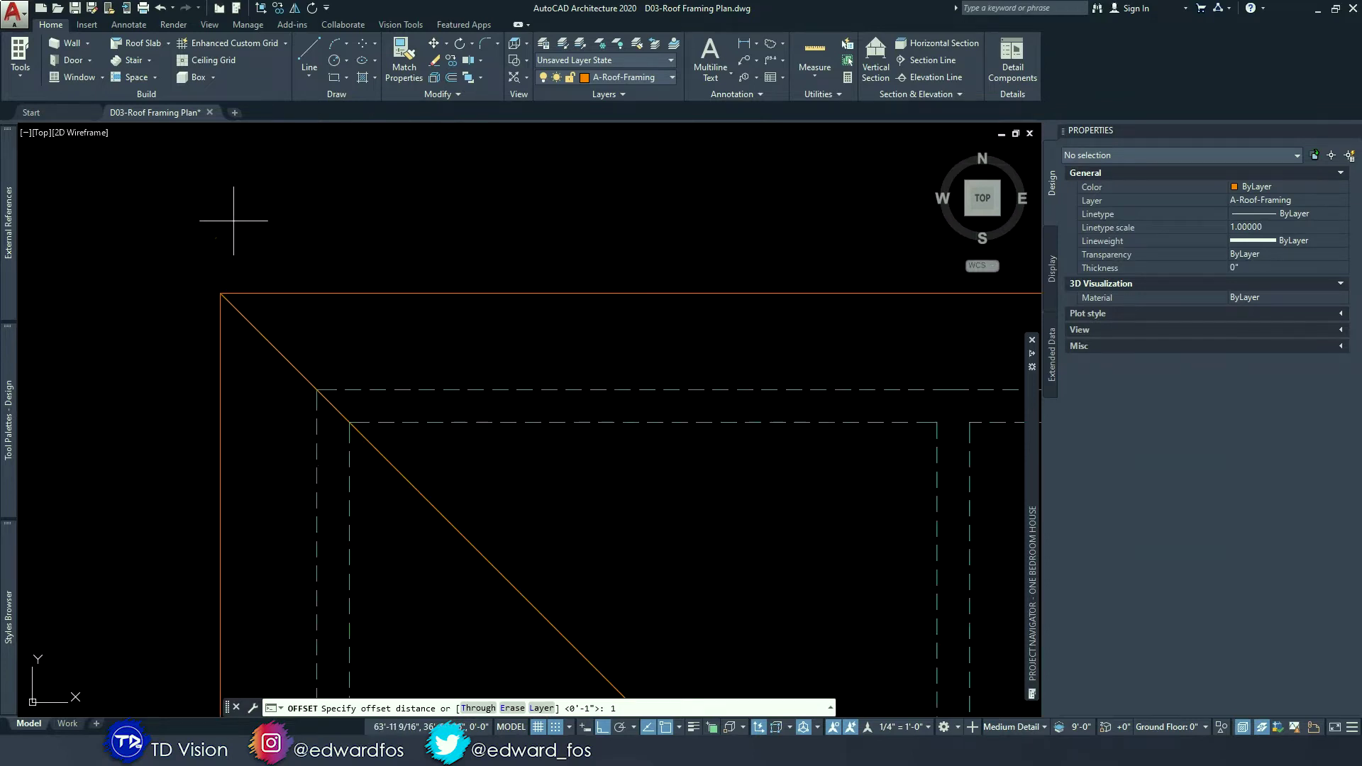
pyautogui.press('Return')
pyautogui.scroll(2, 262, 290)
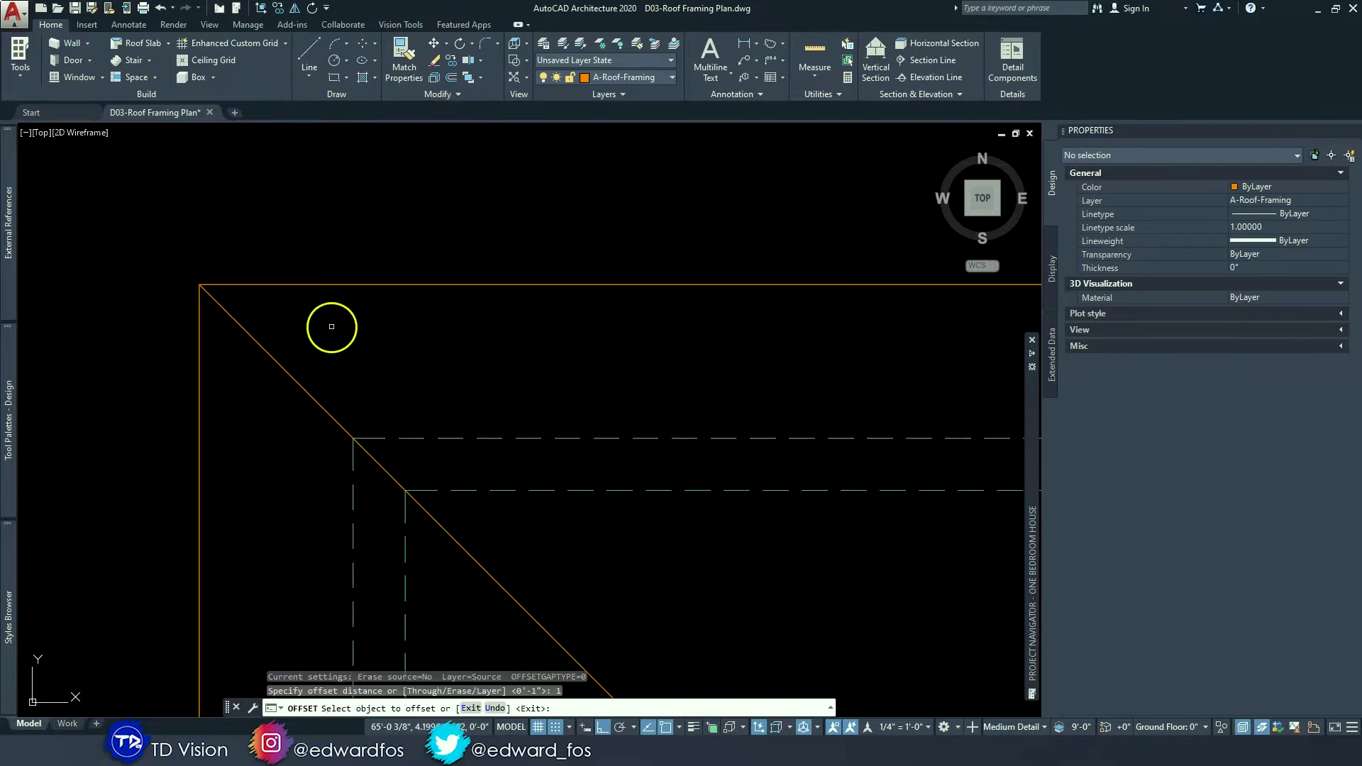
pyautogui.click(289, 284)
pyautogui.click(302, 319)
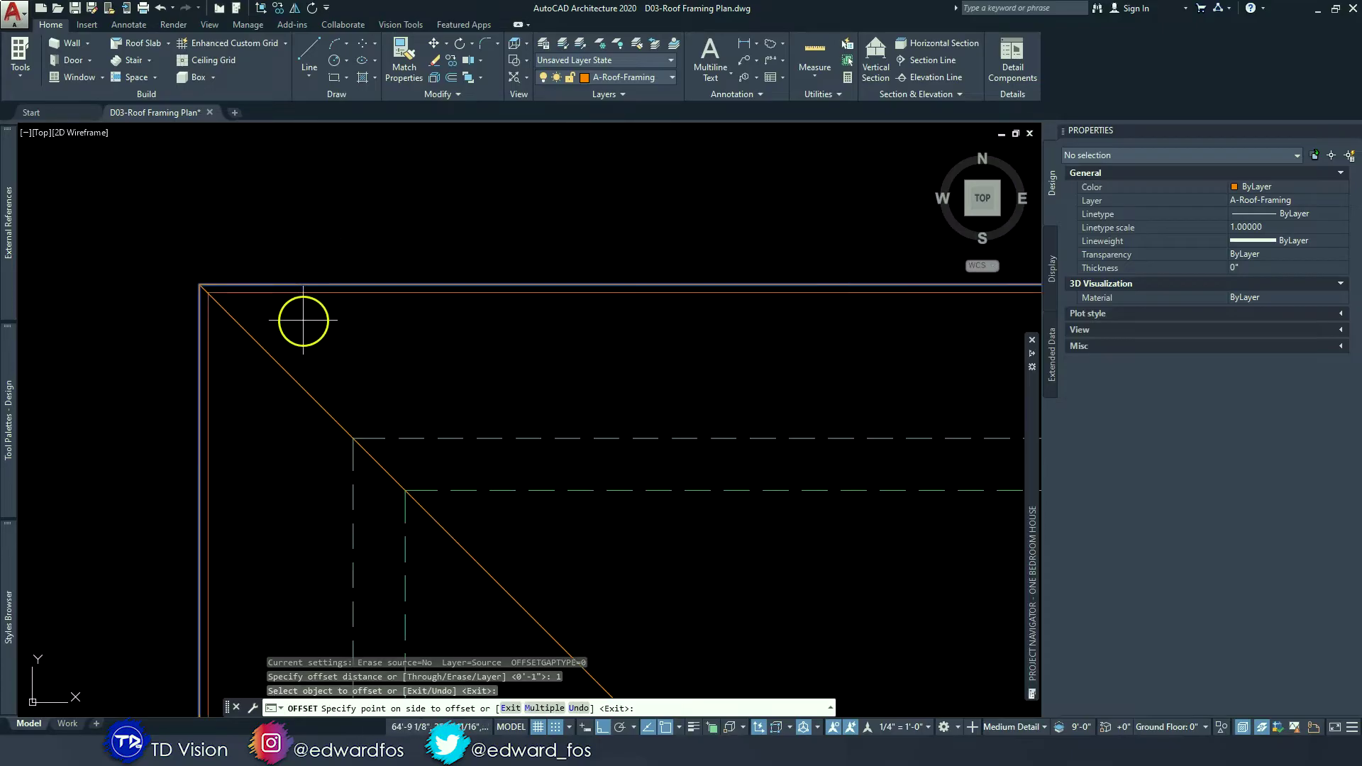
pyautogui.click(266, 226)
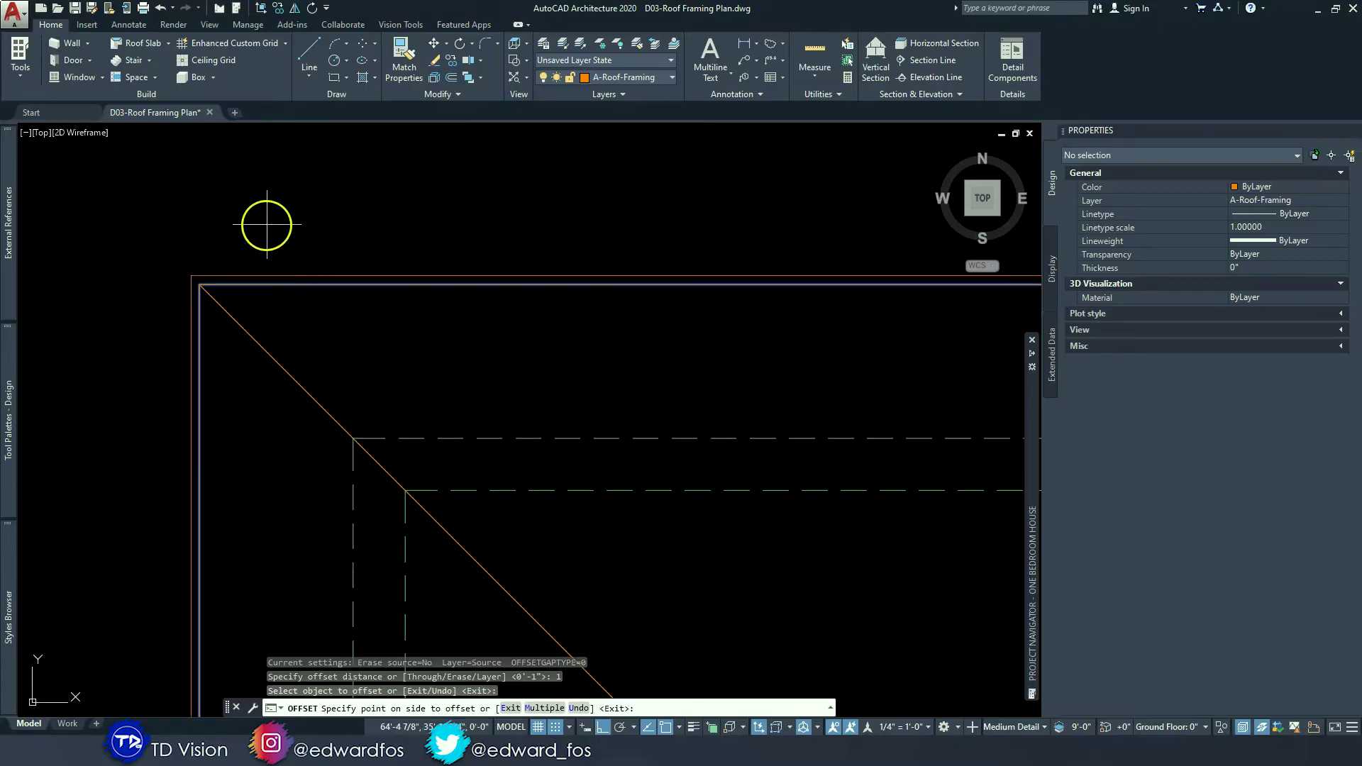
pyautogui.click(301, 310)
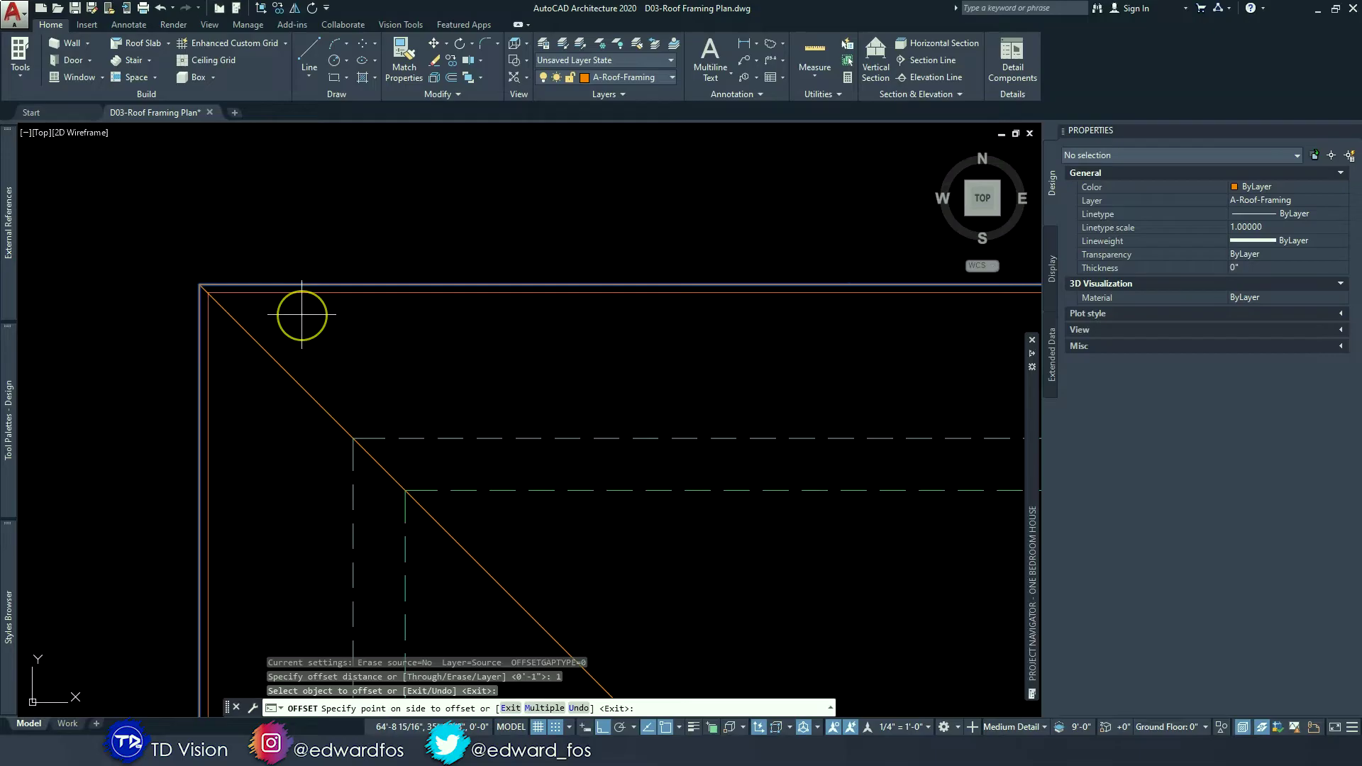
pyautogui.click(275, 290)
pyautogui.press('Escape')
pyautogui.press('Escape')
pyautogui.press('Escape')
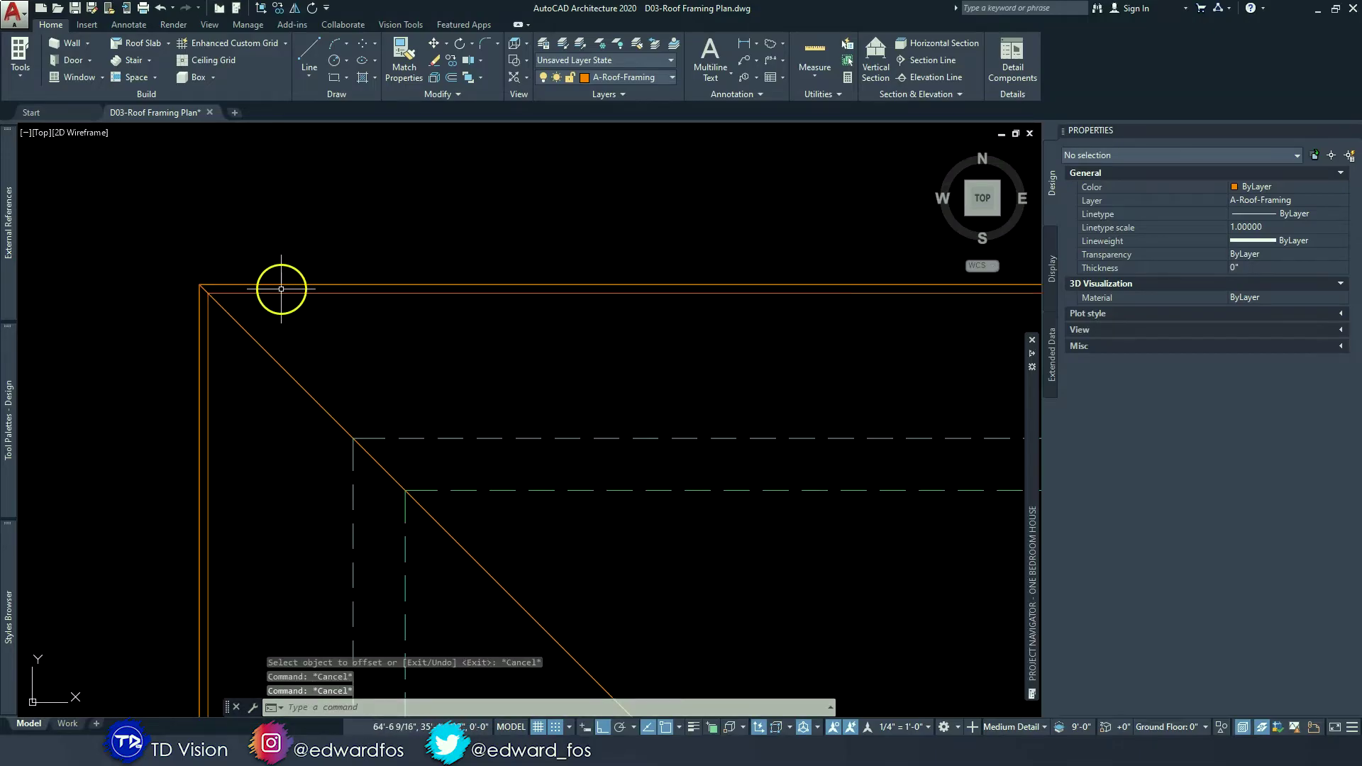
# - Delete the overlapping outline object along the roof's outer edge, keeping the inner offset rectangle
pyautogui.scroll(-2, 286, 284)
pyautogui.moveTo(332, 303); pyautogui.dragTo(340, 311, button='middle')
pyautogui.scroll(4, 291, 281)
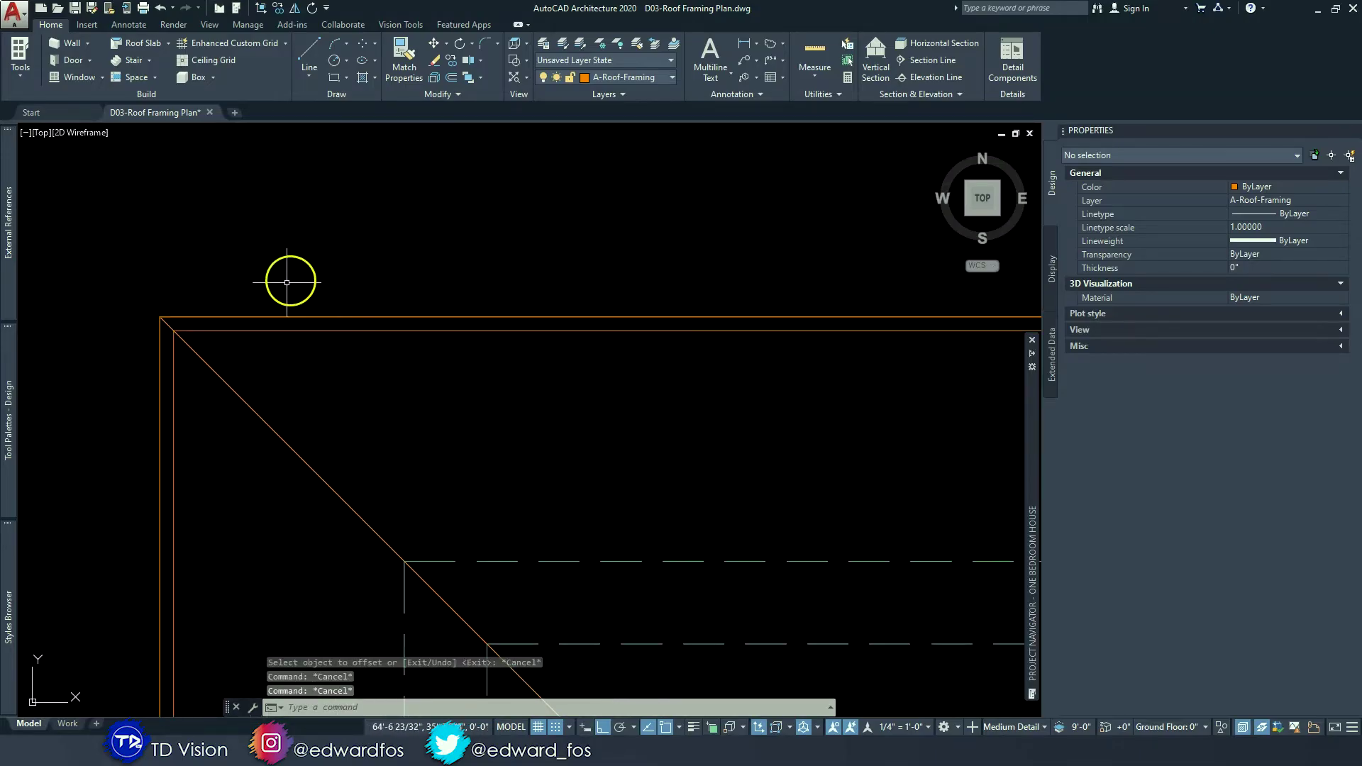
pyautogui.click(243, 317)
pyautogui.press('Delete')
pyautogui.scroll(-5, 243, 310)
pyautogui.scroll(4, 374, 385)
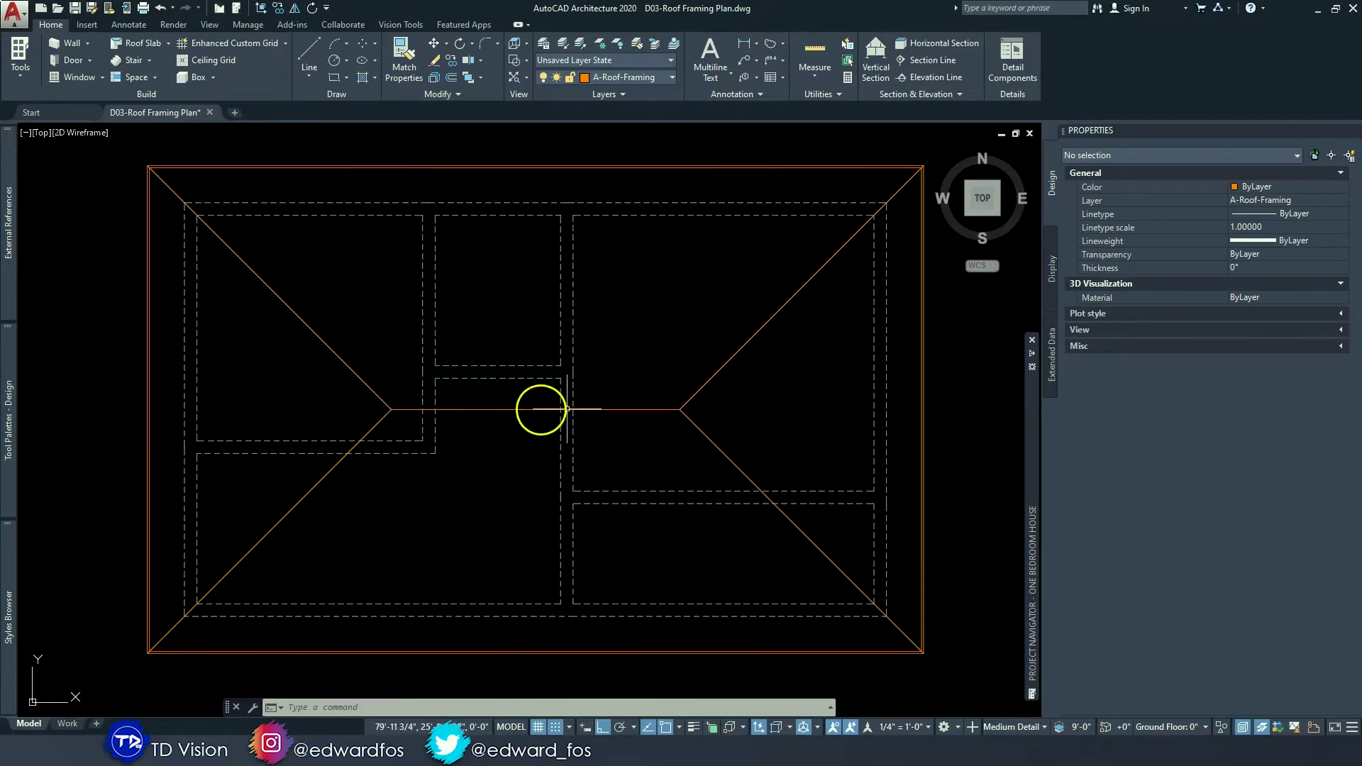
# - Draw a 2 by 2 inch rectangle by dimensions in the empty space south of the roof
pyautogui.moveTo(371, 518); pyautogui.dragTo(485, 342, button='middle')
pyautogui.moveTo(450, 450); pyautogui.dragTo(472, 414, button='middle')
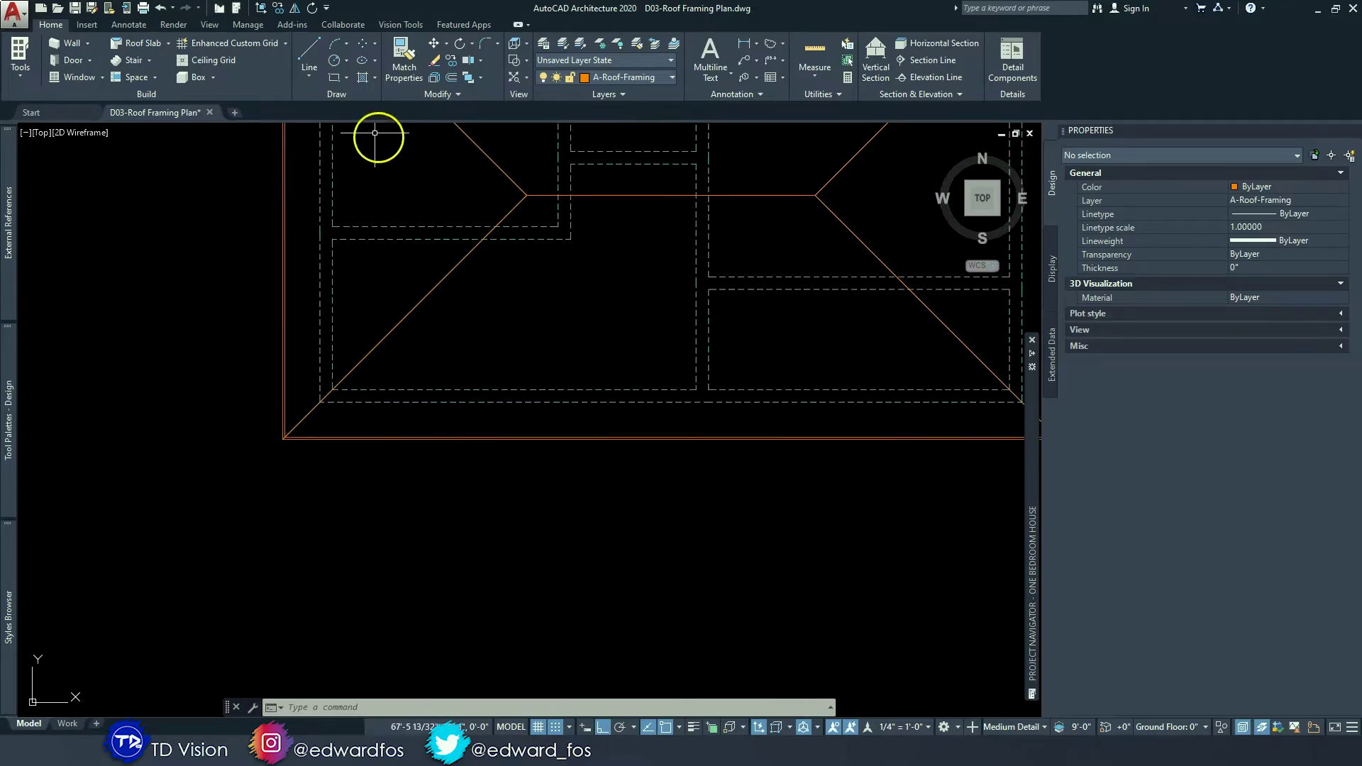
pyautogui.click(333, 78)
pyautogui.scroll(4, 450, 500)
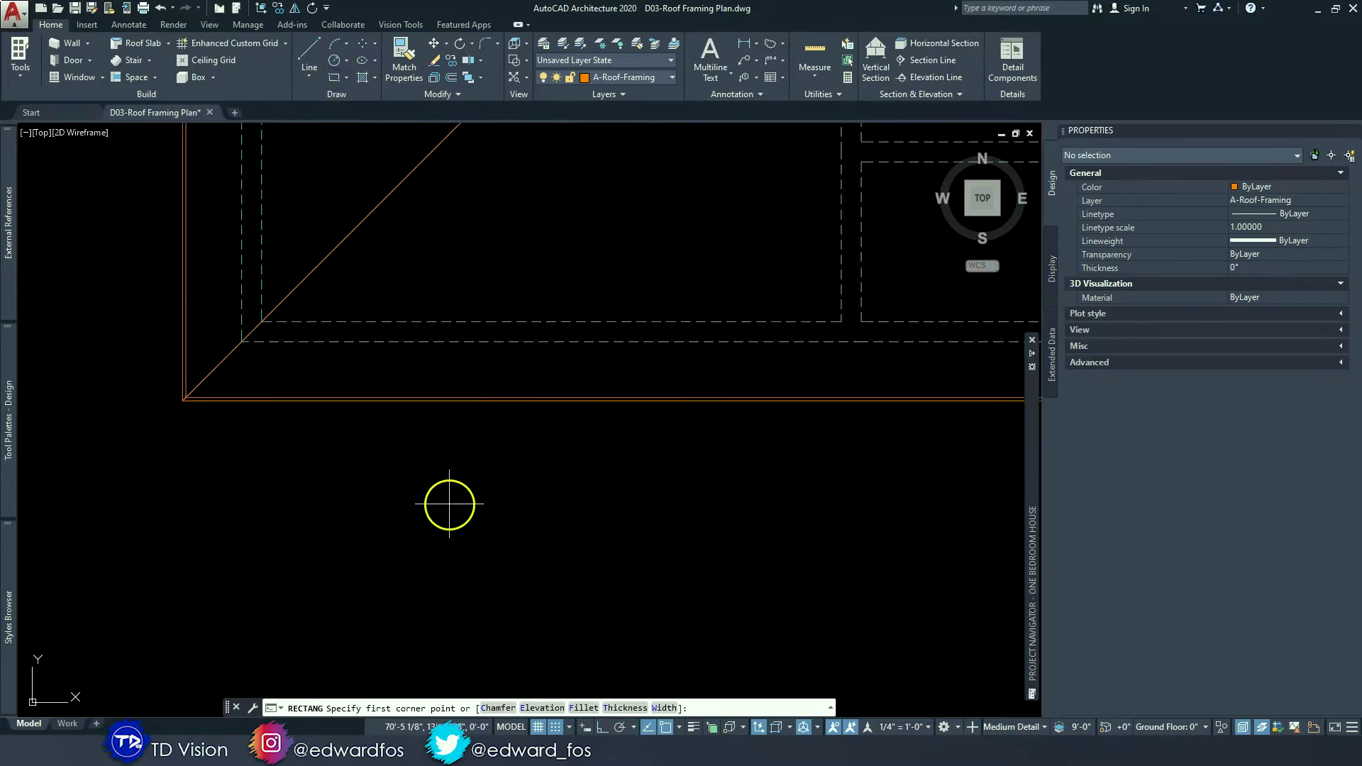
pyautogui.click(457, 488)
pyautogui.write('D')
pyautogui.press('Return')
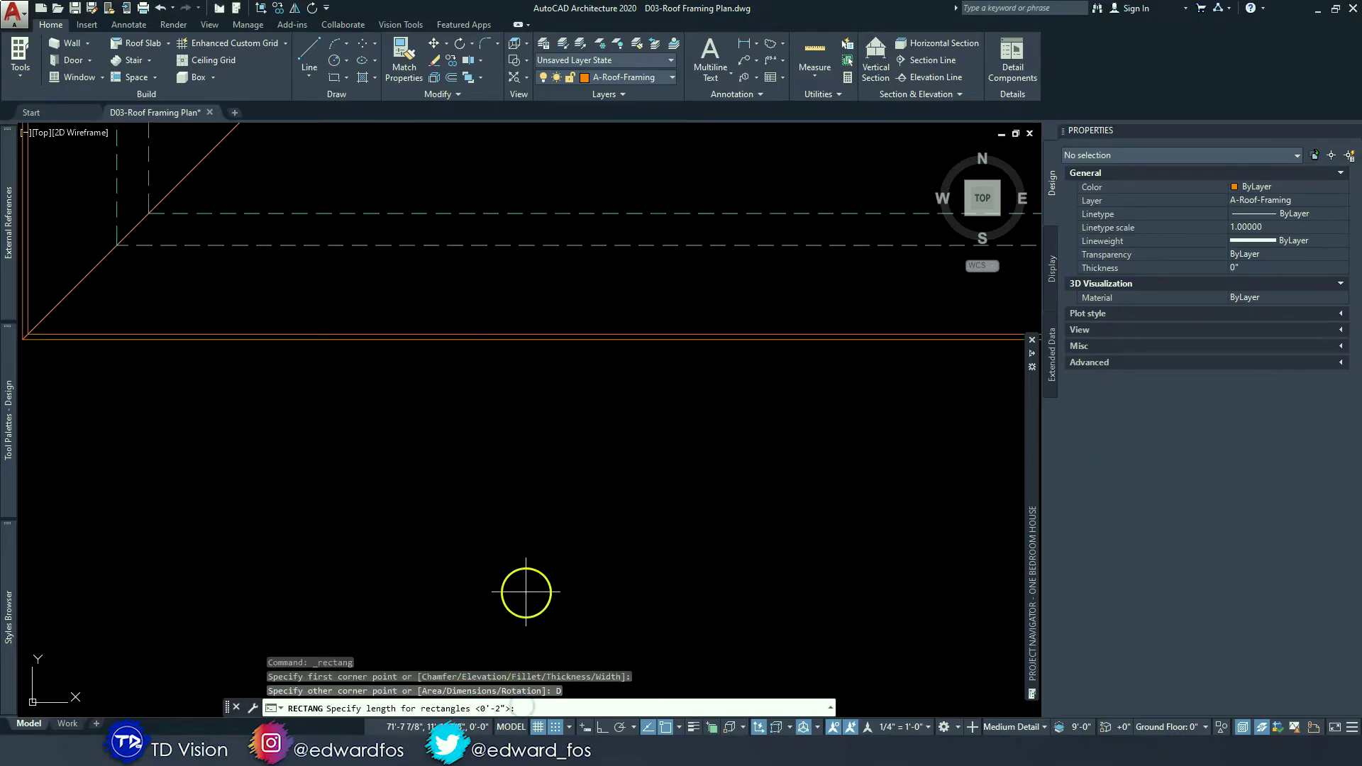
pyautogui.write('2')
pyautogui.press('Return')
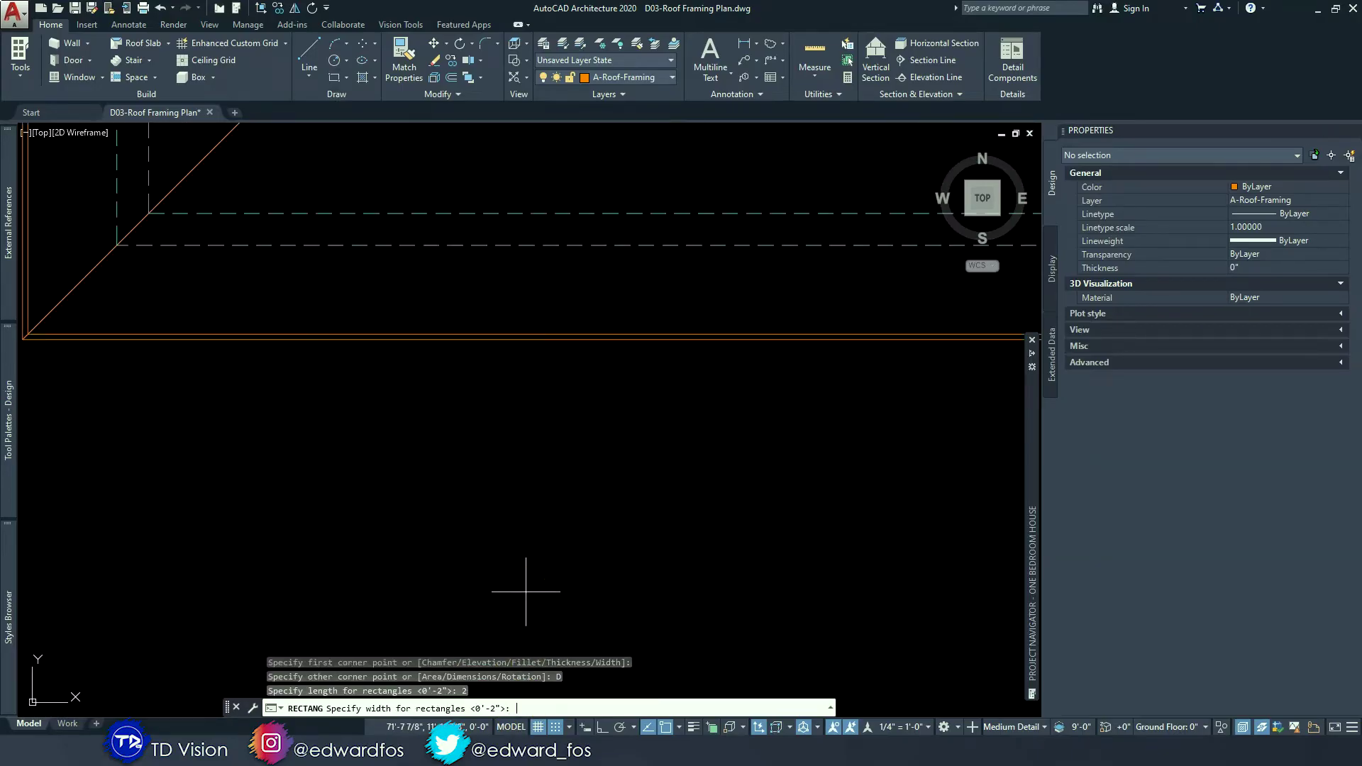
pyautogui.write('2')
pyautogui.press('Return')
pyautogui.click(553, 564)
pyautogui.press('Escape')
pyautogui.press('Escape')
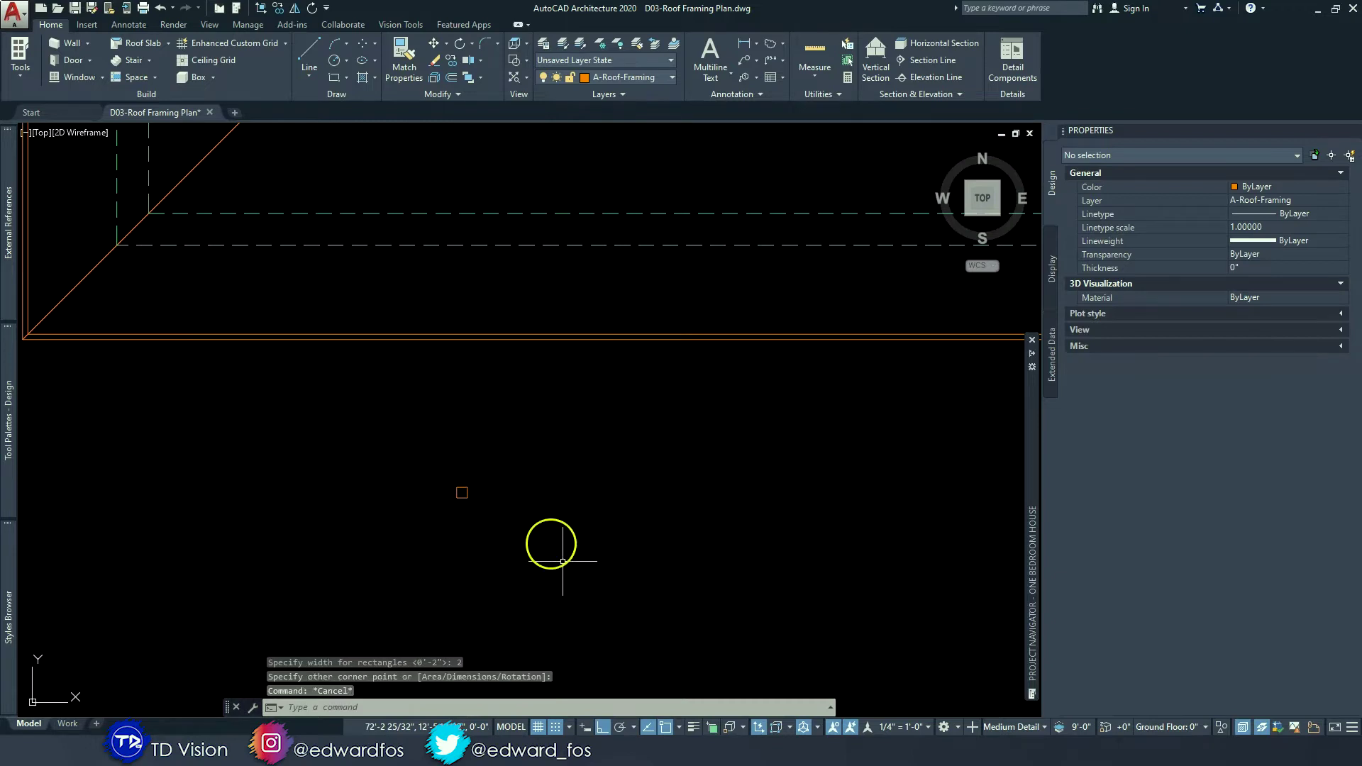
# - Copy the 2-inch square from its centre to the west end of the ridge line
pyautogui.scroll(-6, 510, 509)
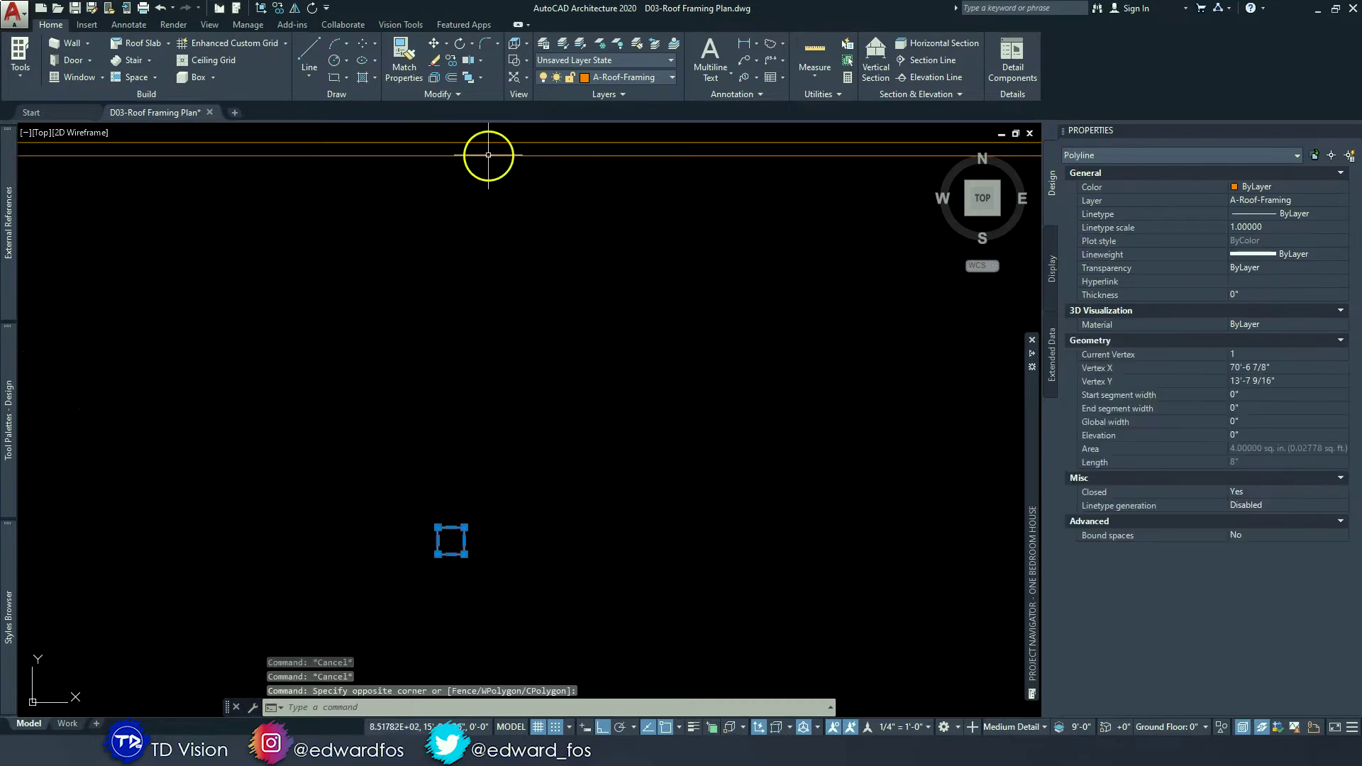
pyautogui.click(451, 59)
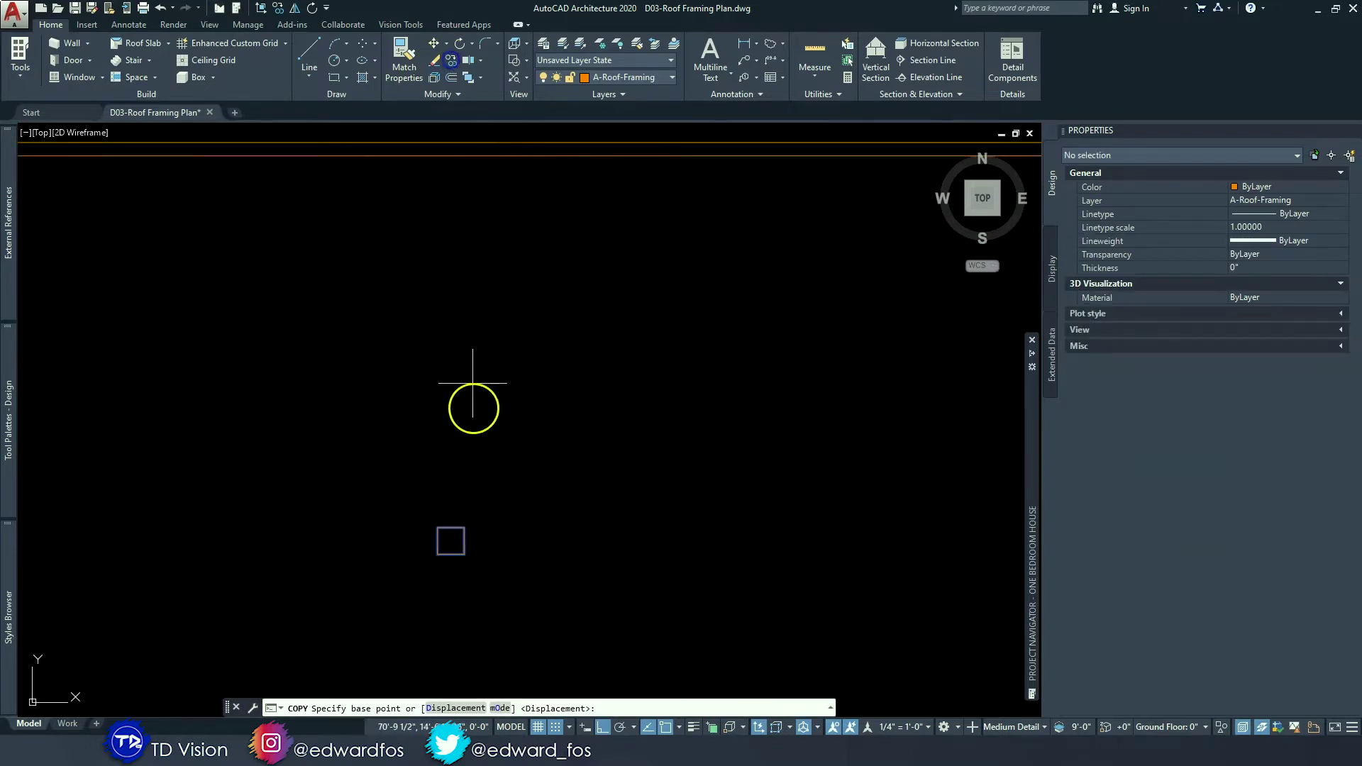
pyautogui.click(451, 540)
pyautogui.scroll(-5, 517, 487)
pyautogui.scroll(2, 539, 383)
pyautogui.click(446, 292)
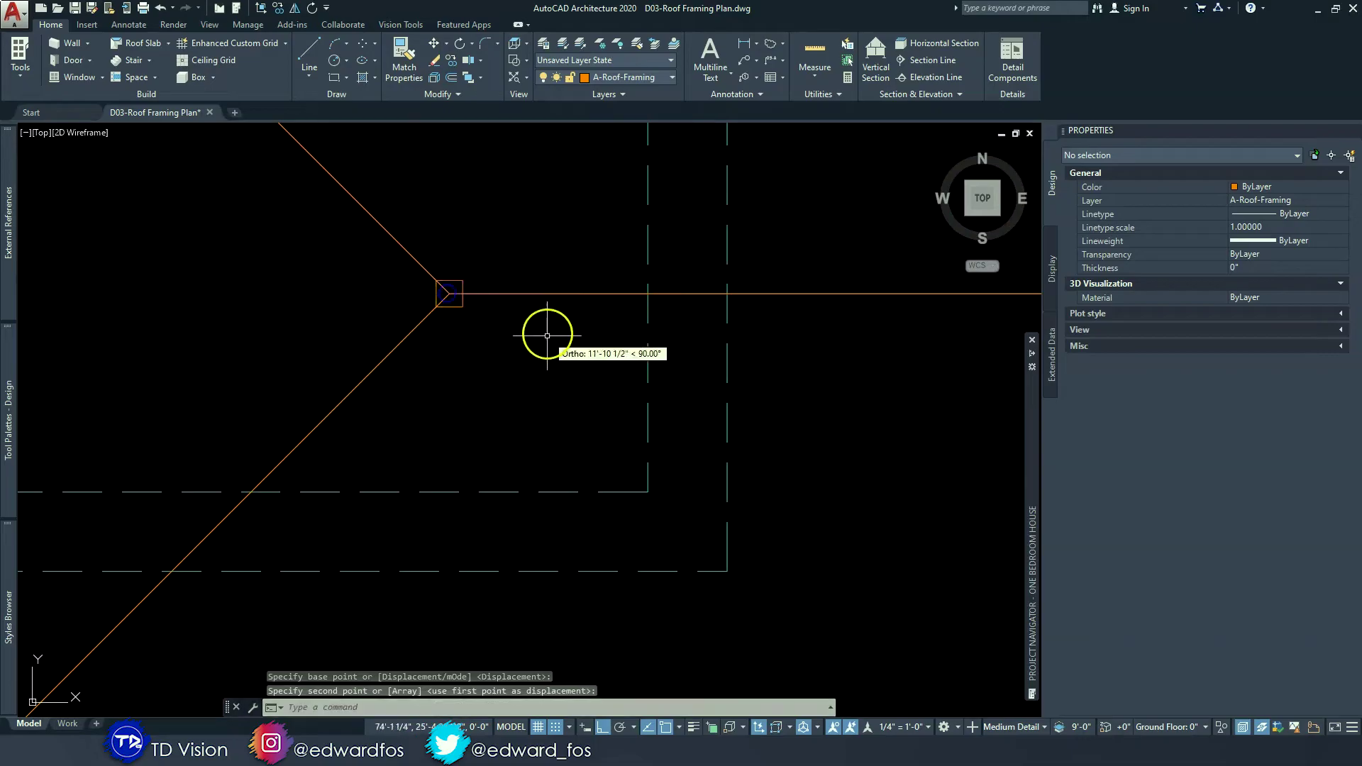
pyautogui.press('Escape')
# - Stretch the east side of the copied square along the ridge line to the ridge's east endpoint
pyautogui.scroll(-4, 517, 340)
pyautogui.scroll(4, 508, 349)
pyautogui.press('Escape')
pyautogui.scroll(6, 525, 326)
pyautogui.click(366, 381)
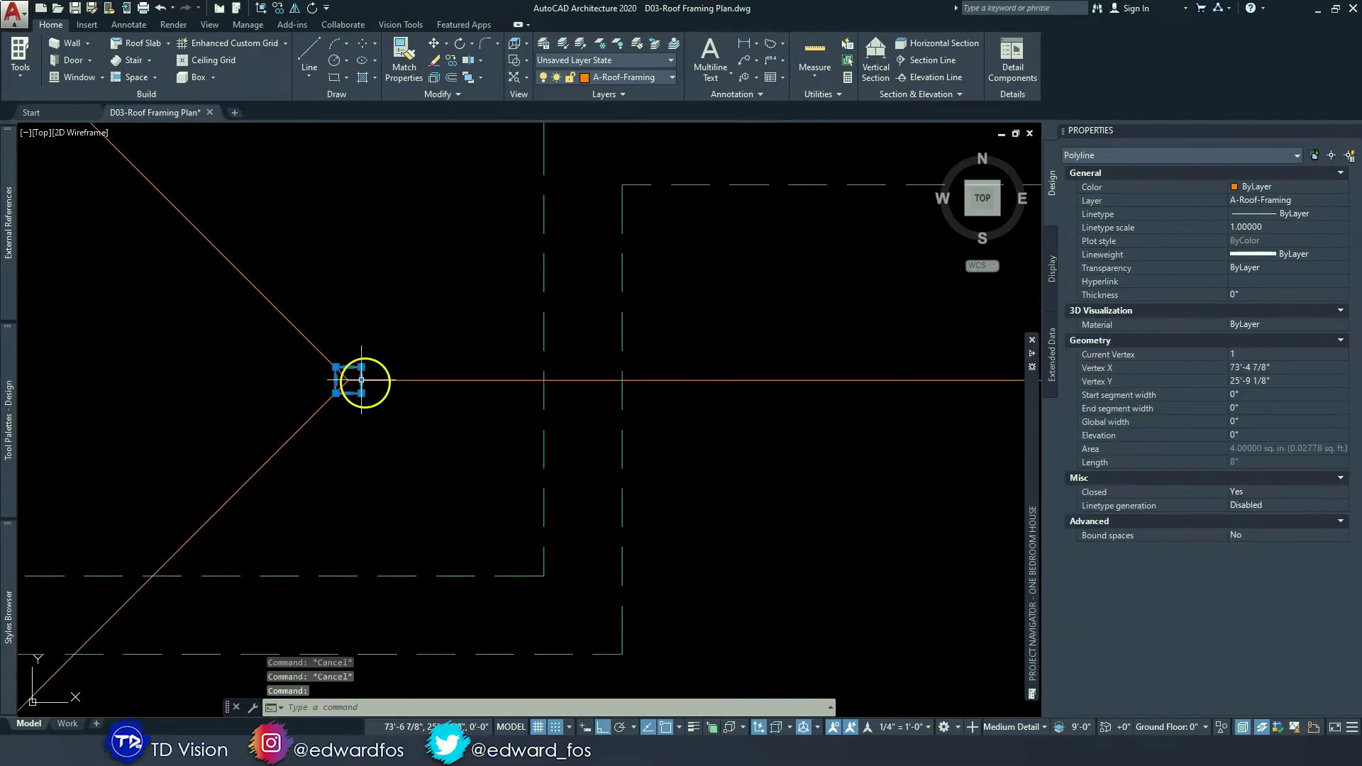
pyautogui.click(361, 380)
pyautogui.scroll(-4, 451, 380)
pyautogui.moveTo(580, 380); pyautogui.dragTo(307, 380, button='middle')
pyautogui.moveTo(642, 380); pyautogui.dragTo(356, 377, button='middle')
pyautogui.scroll(4, 516, 366)
pyautogui.click(674, 389)
pyautogui.press('Escape')
pyautogui.press('Escape')
pyautogui.scroll(-5, 598, 359)
pyautogui.moveTo(295, 360)
pyautogui.mouseDown(button='middle')
pyautogui.moveTo(383, 352)
pyautogui.moveTo(368, 349)
pyautogui.mouseUp(button='middle')
pyautogui.scroll(2, 383, 351)
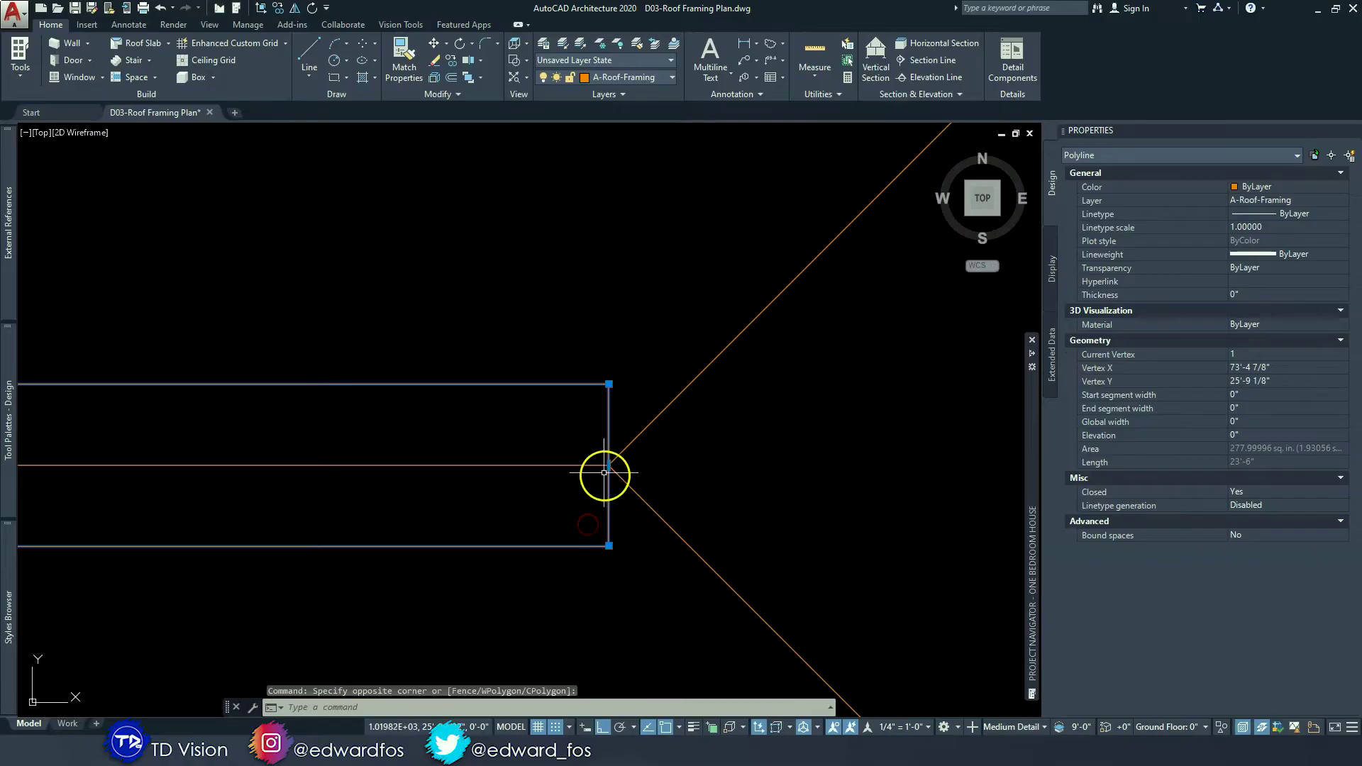
# - Stretch the east end of the ridge board 1 inch farther east and deselect it
pyautogui.click(608, 465)
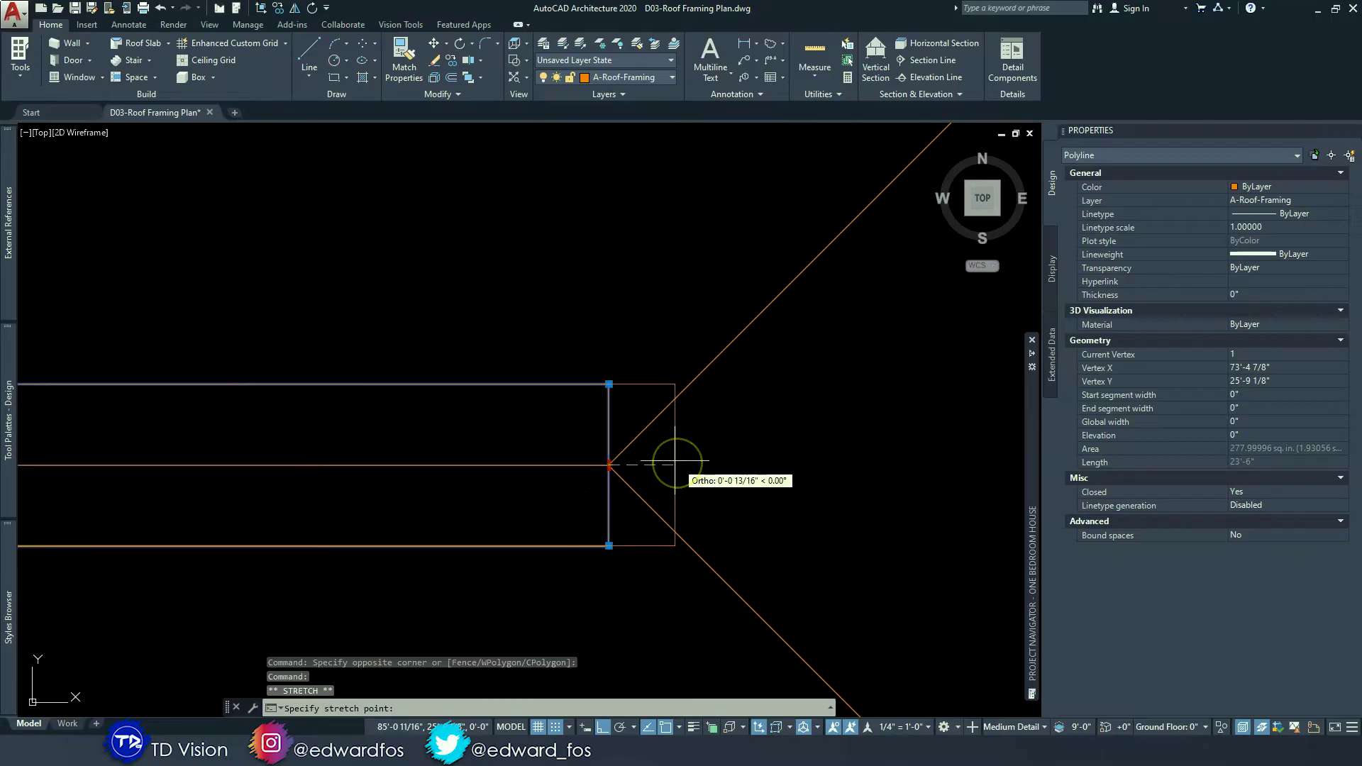
pyautogui.write('1')
pyautogui.press('Return')
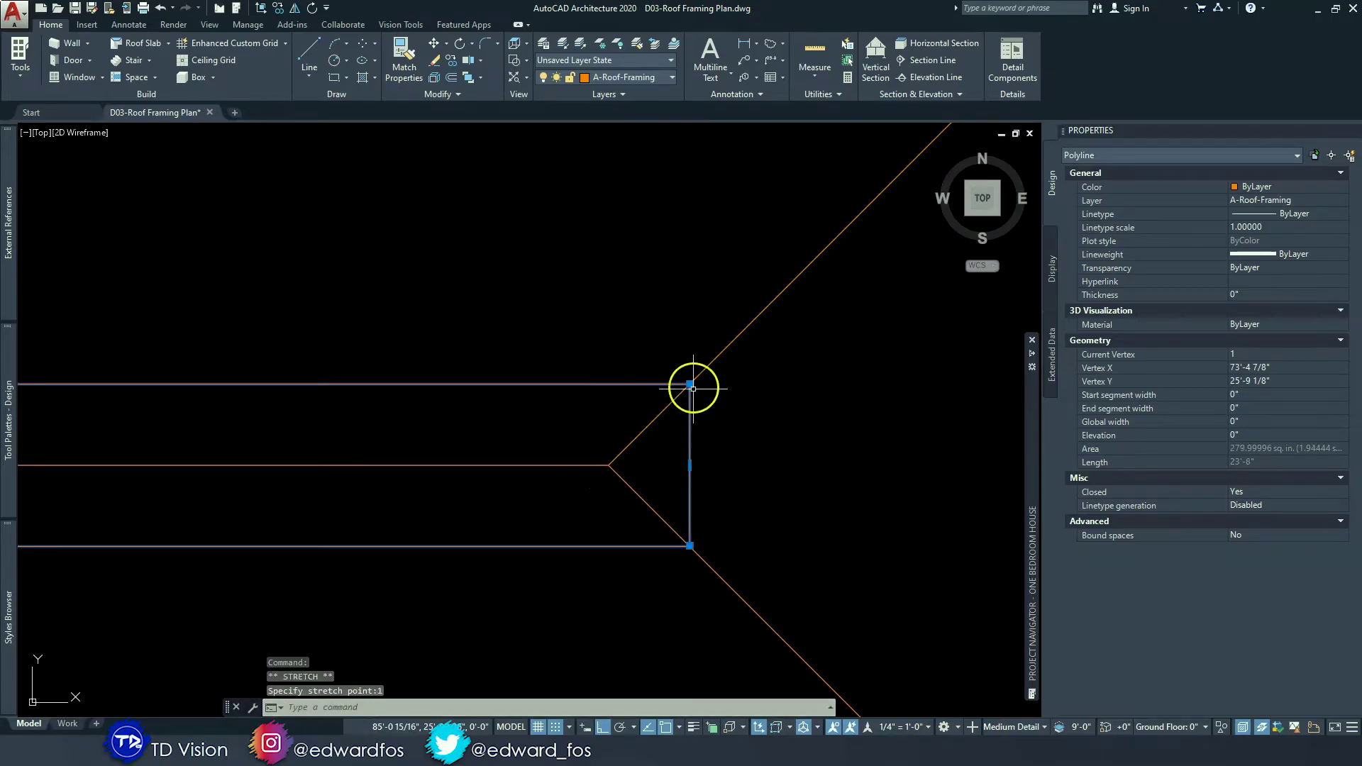
pyautogui.scroll(-2, 787, 425)
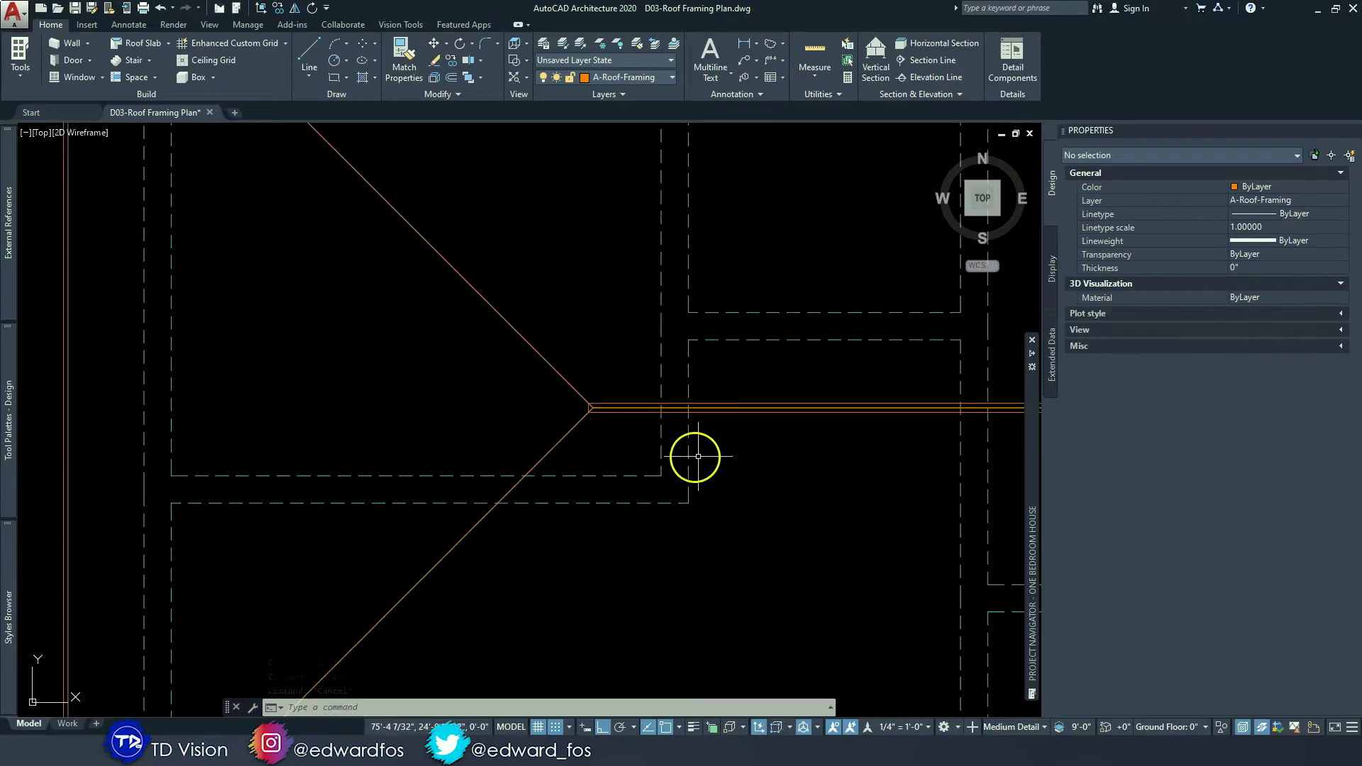
pyautogui.moveTo(697, 456); pyautogui.dragTo(629, 460, button='middle')
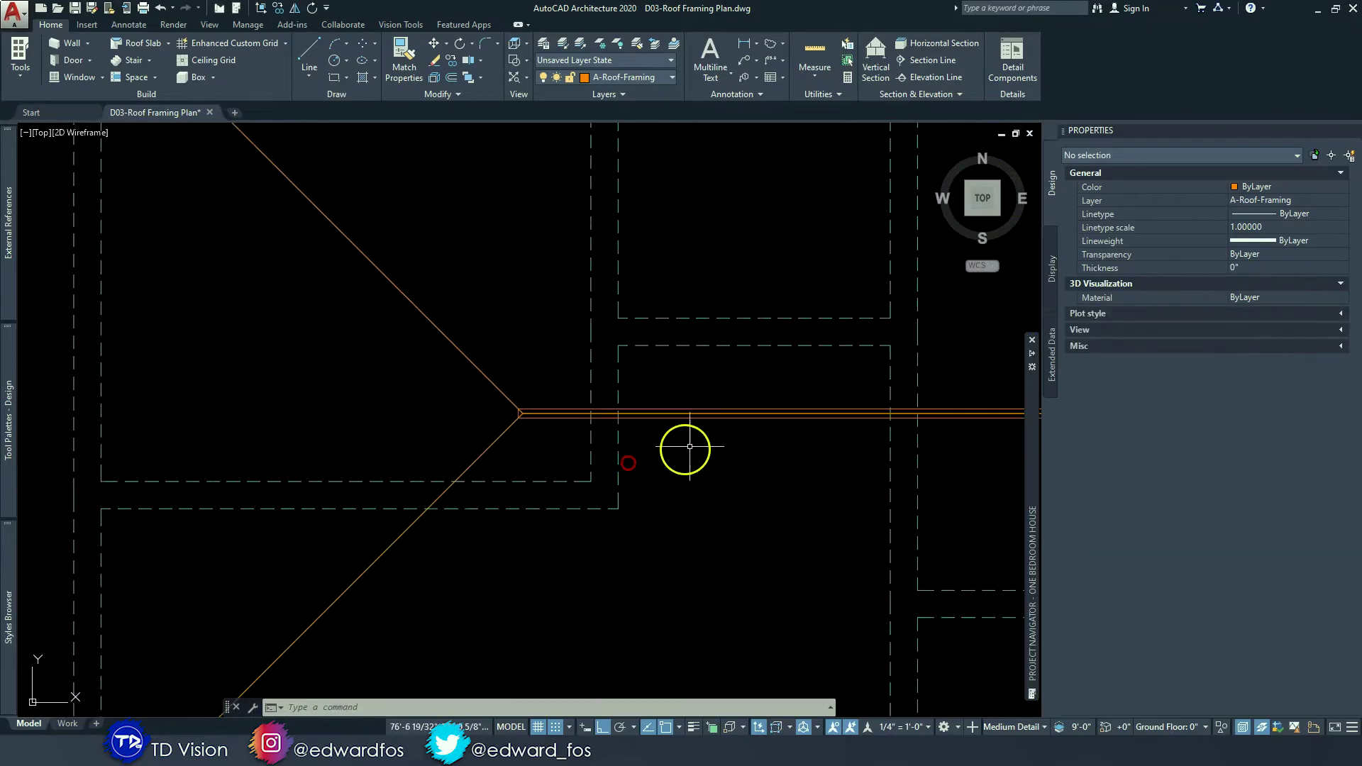
pyautogui.click(707, 419)
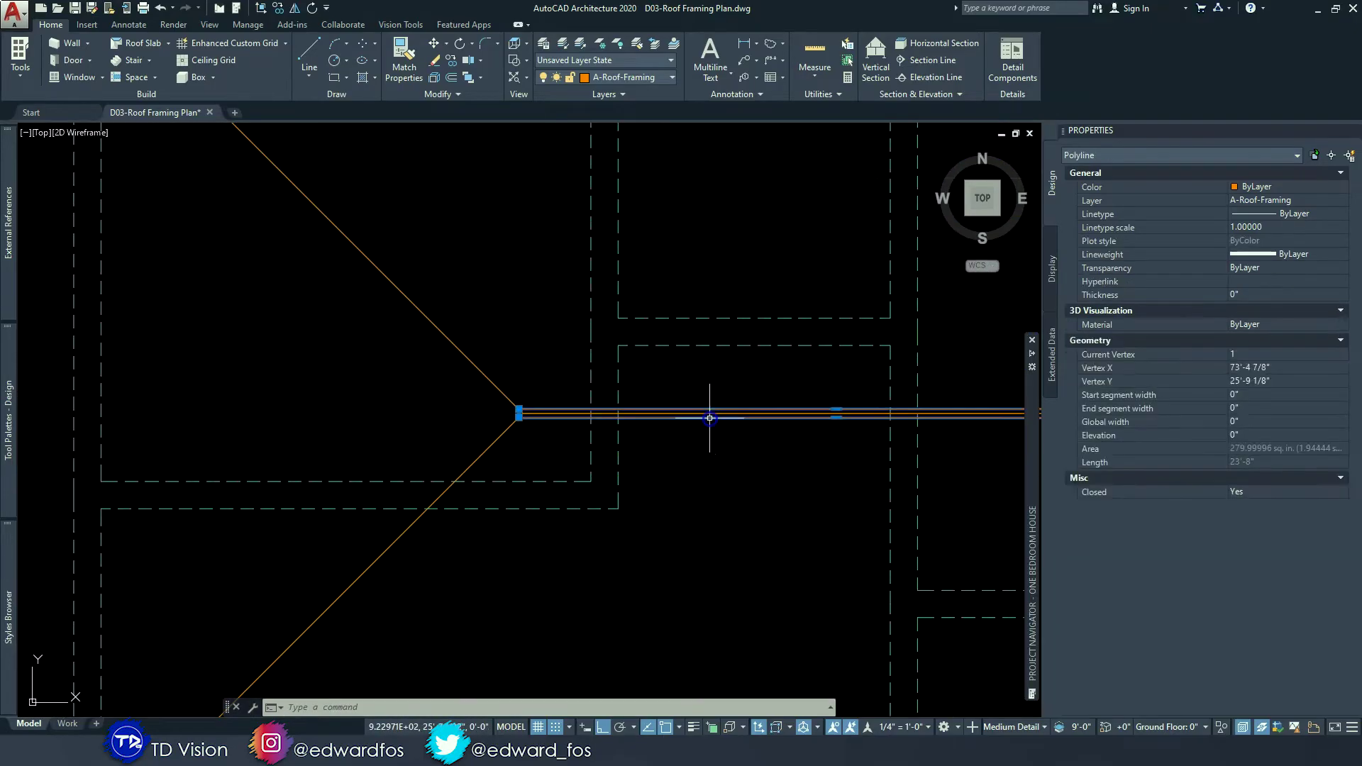
pyautogui.scroll(-3, 738, 434)
pyautogui.press('Escape')
# - Copy the original 2-inch square south of the roof to the clipboard with its centre as base point
pyautogui.moveTo(587, 601); pyautogui.dragTo(653, 402, button='middle')
pyautogui.scroll(4, 623, 464)
pyautogui.click(597, 563)
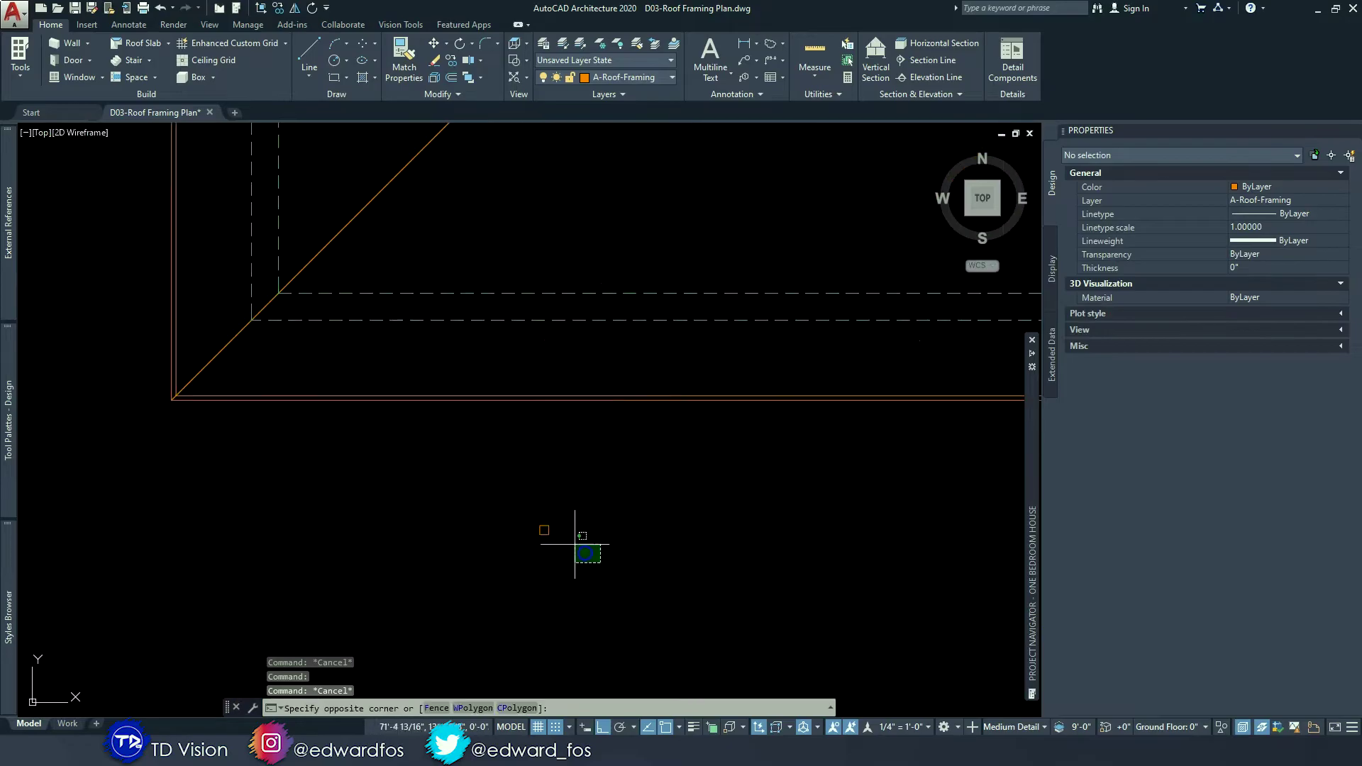
pyautogui.click(431, 458)
pyautogui.hotkey('ctrl', 'shift', 'c')
pyautogui.scroll(3, 567, 539)
pyautogui.click(585, 532)
pyautogui.scroll(-6, 624, 453)
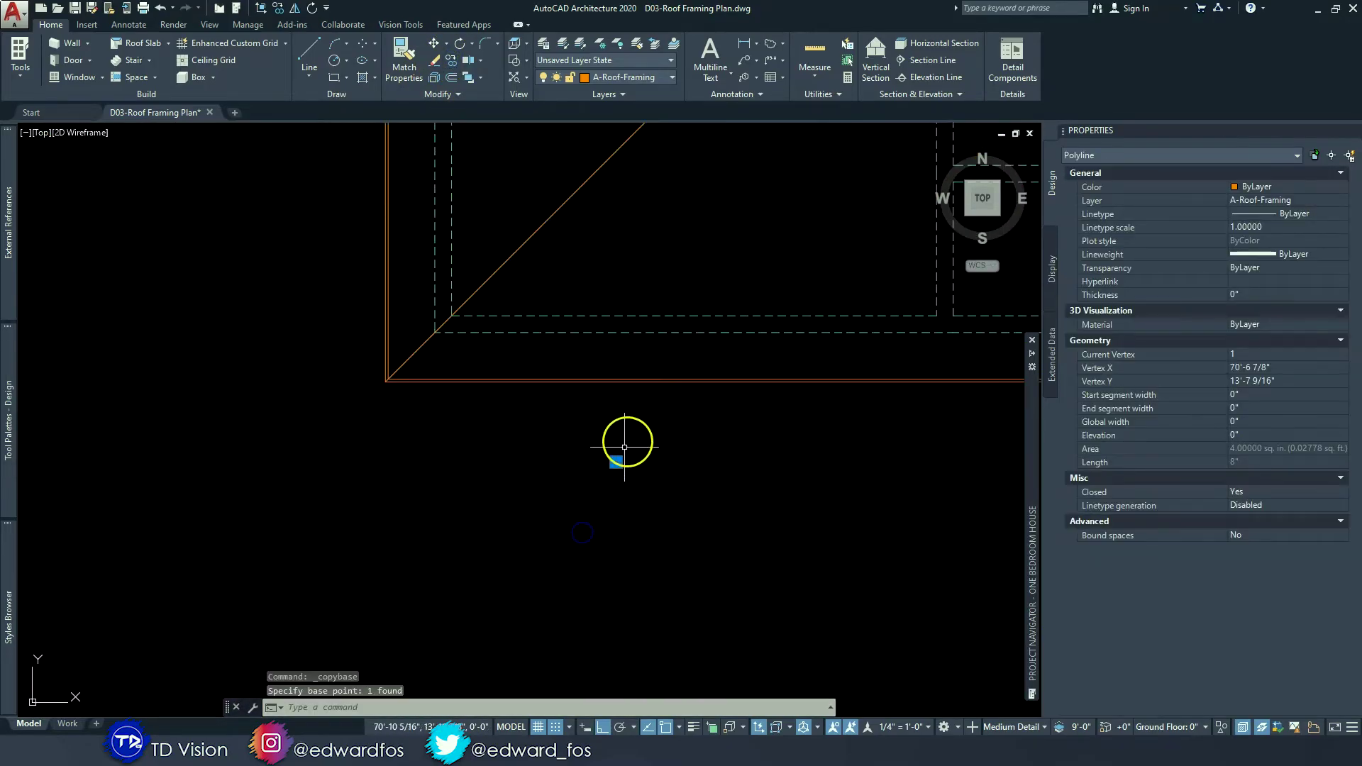
pyautogui.press('Escape')
pyautogui.press('Escape')
# - Paste the 2-inch square centred on the west end of the ridge line
pyautogui.scroll(6, 656, 377)
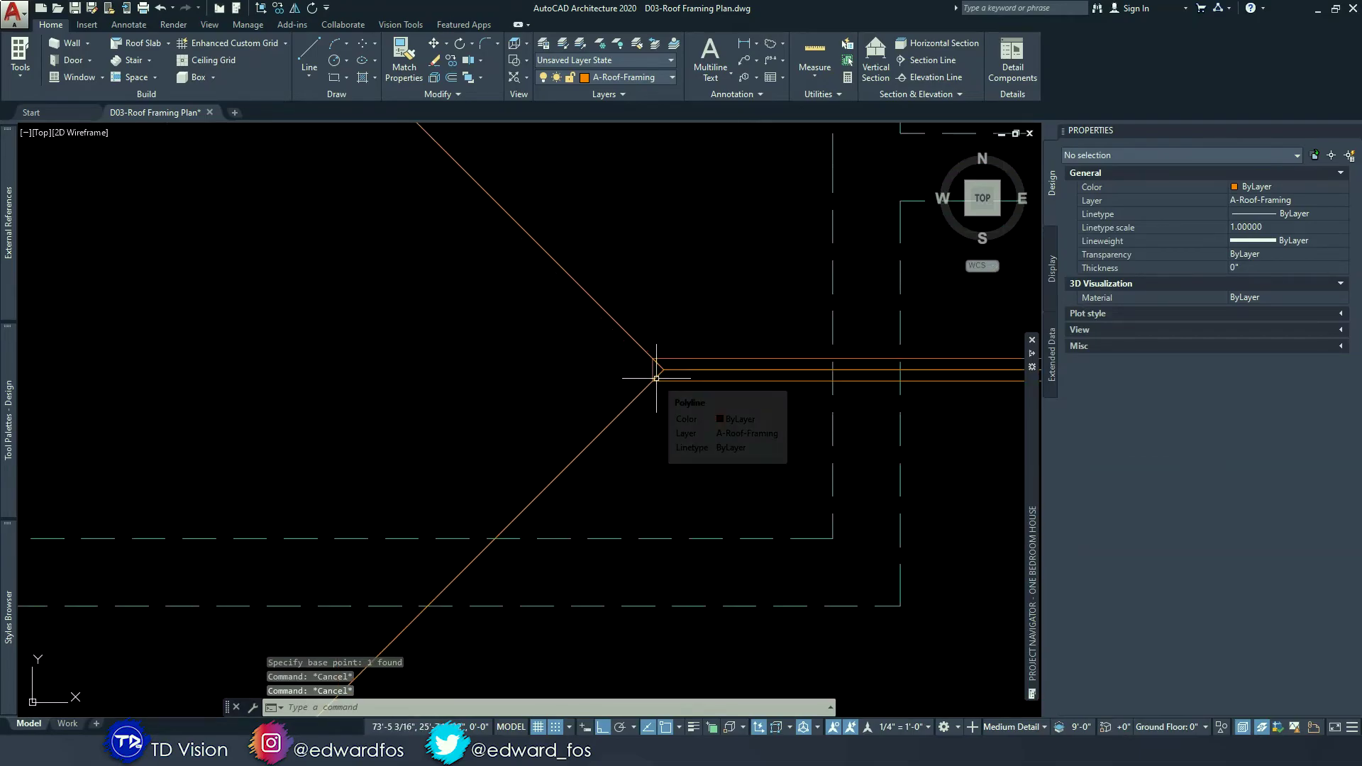
pyautogui.hotkey('ctrl', 'v')
pyautogui.scroll(4, 654, 379)
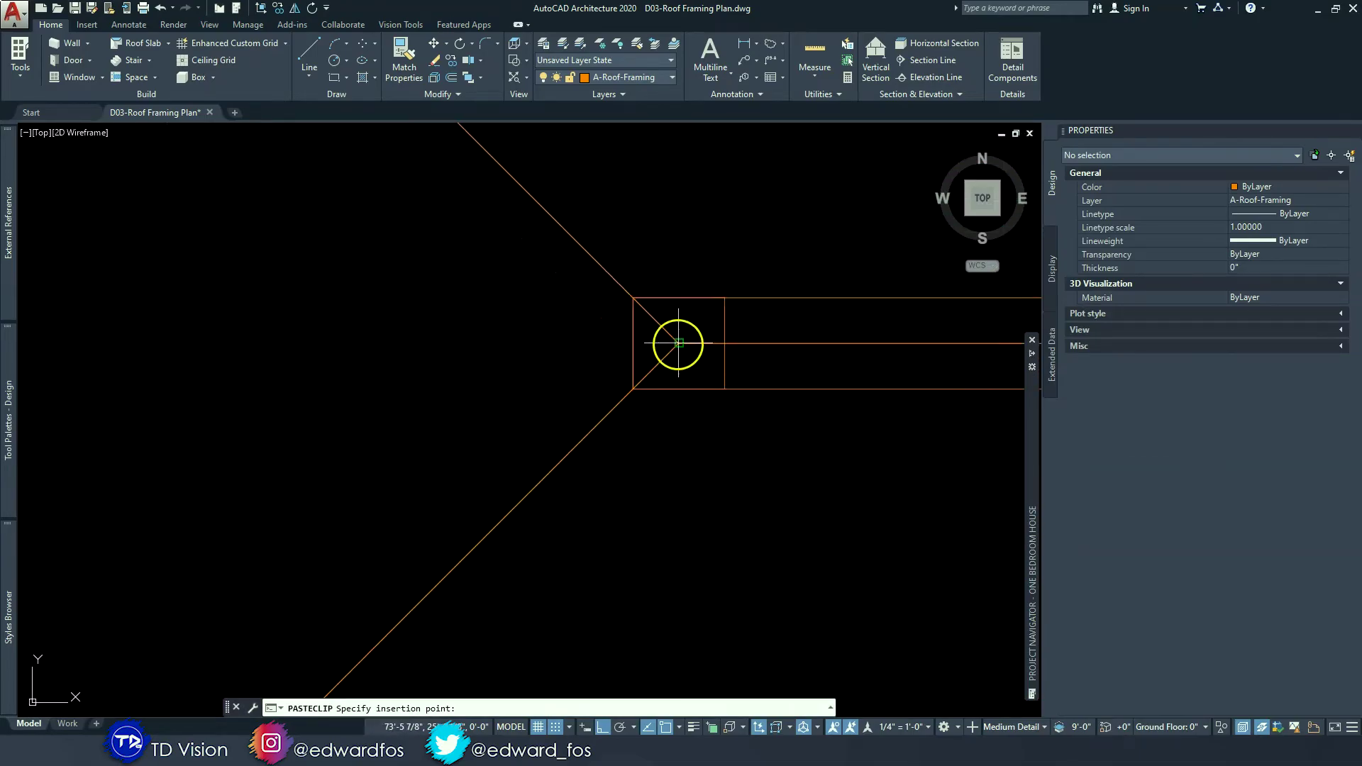
pyautogui.press('Escape')
# - Rotate the pasted square 45 degrees about the west end of the ridge line
pyautogui.click(722, 324)
pyautogui.scroll(-3, 720, 324)
pyautogui.click(459, 43)
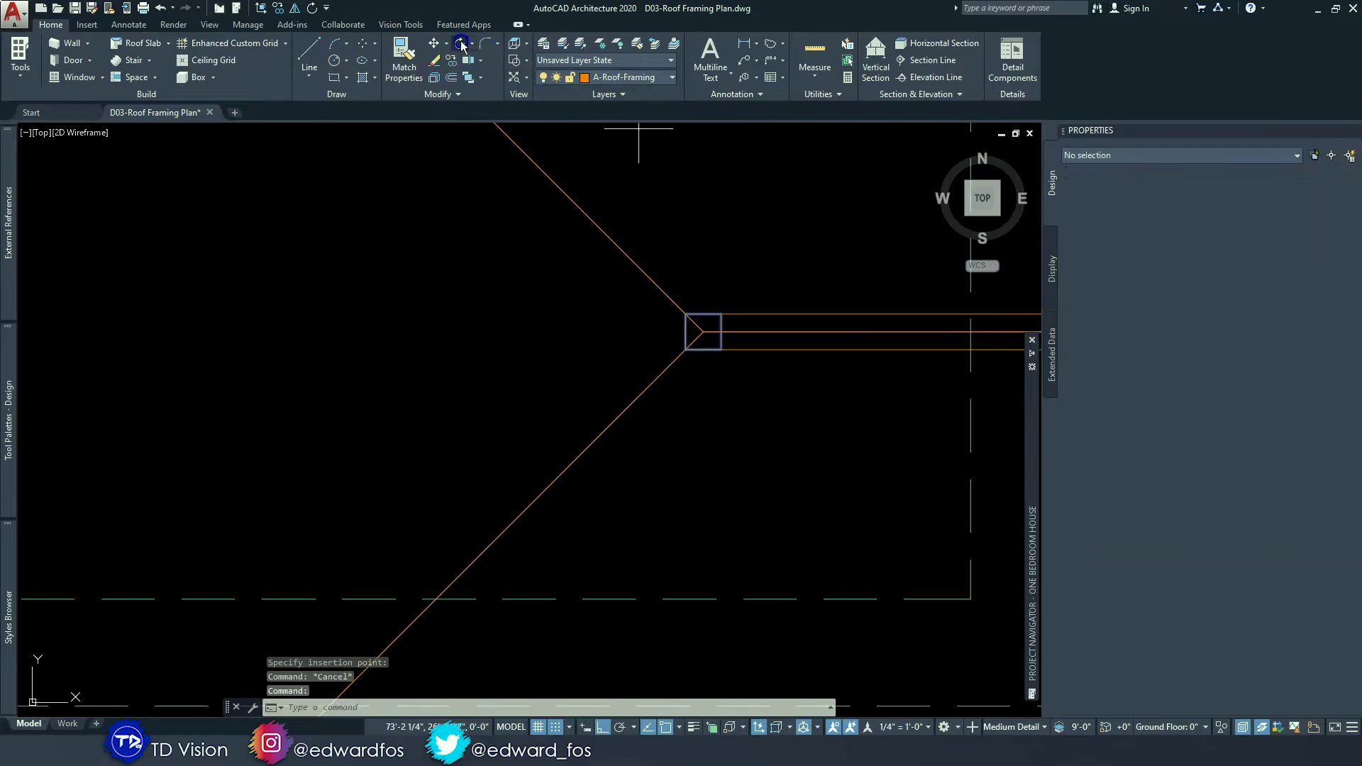
pyautogui.click(702, 331)
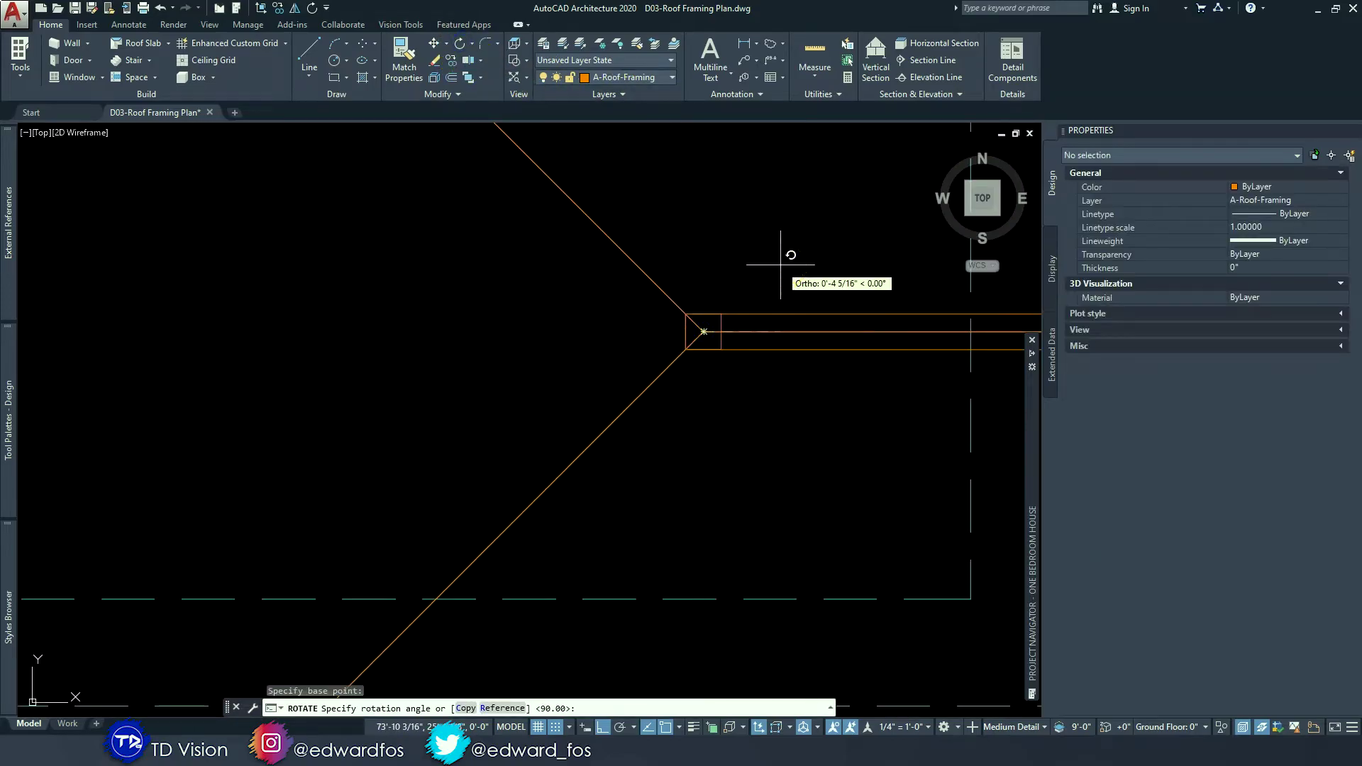
pyautogui.write('45')
pyautogui.press('Return')
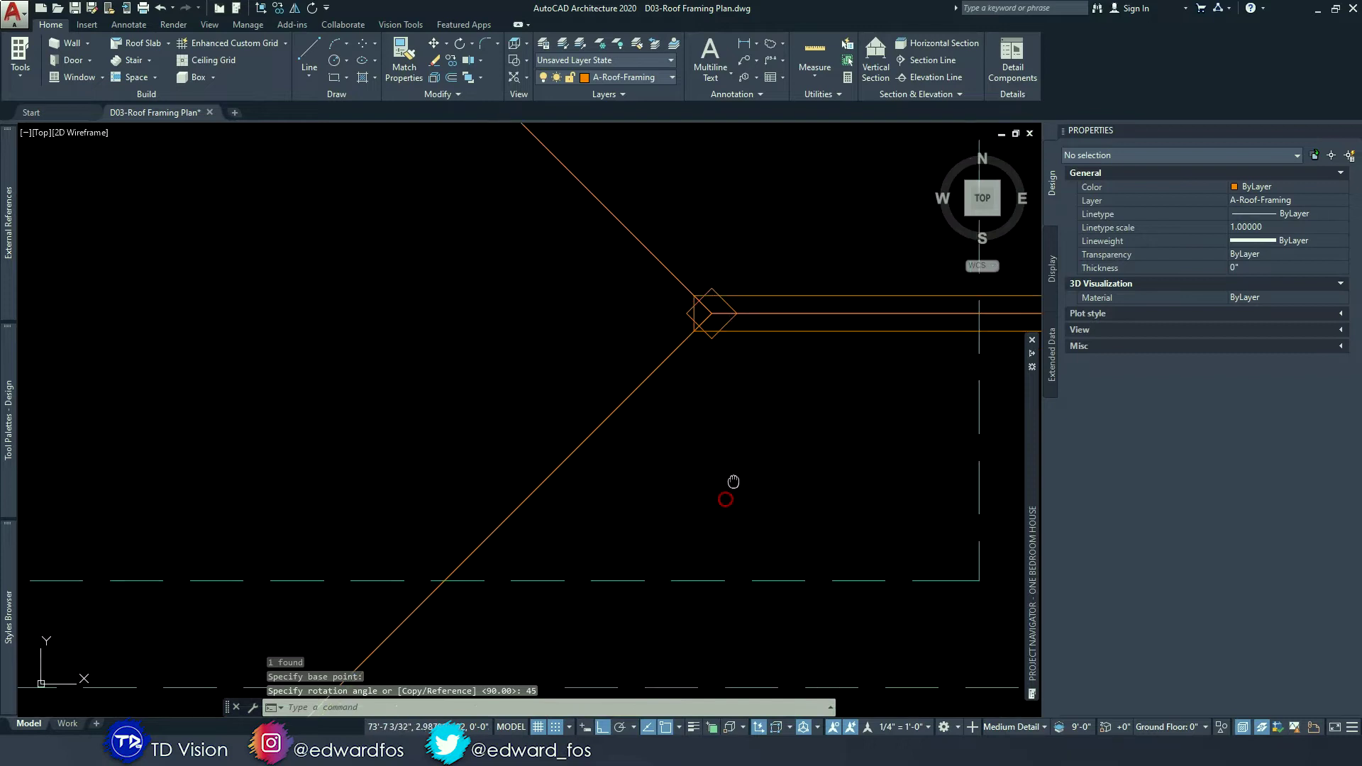
# - With ortho off, stretch the rotated square's southwest edge along the hip line to the southwest corner of the fascia, forming the hip board
pyautogui.moveTo(723, 495); pyautogui.dragTo(801, 366, button='middle')
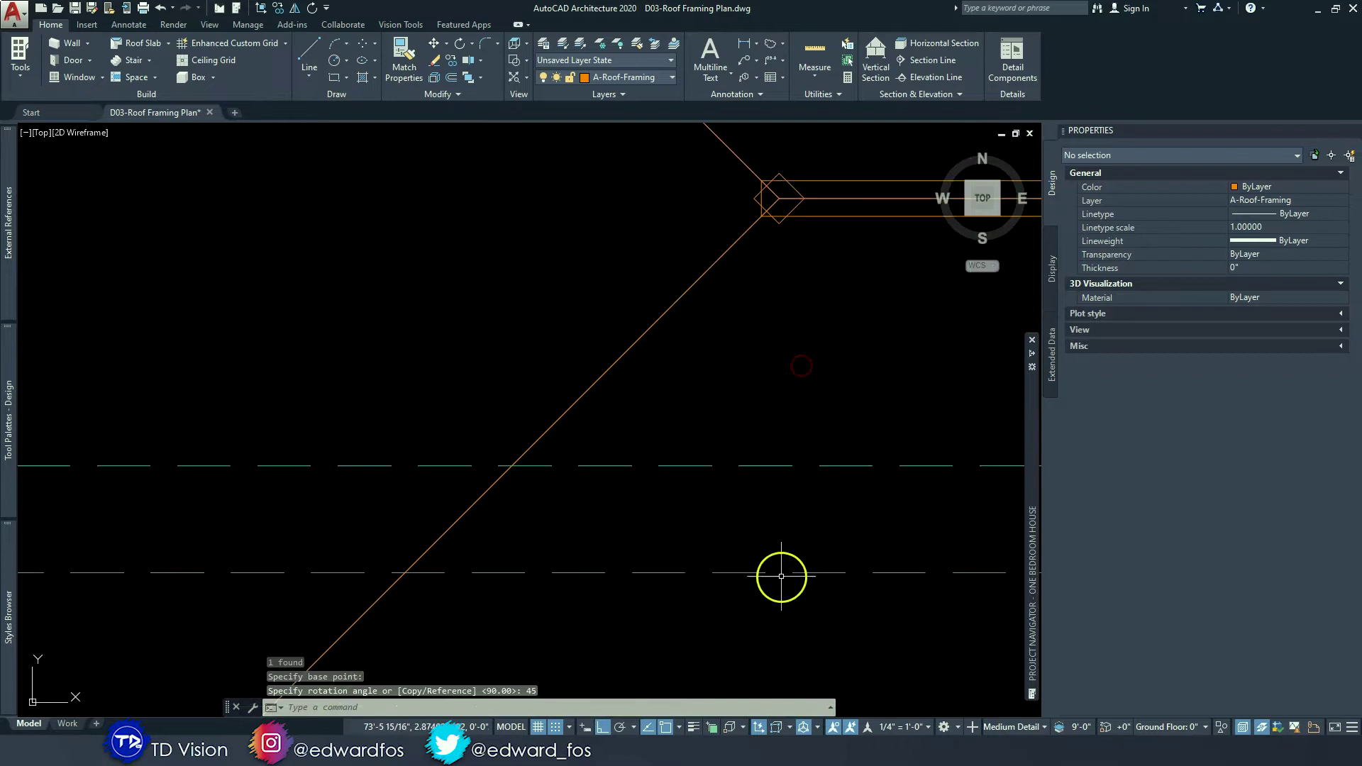
pyautogui.click(647, 726)
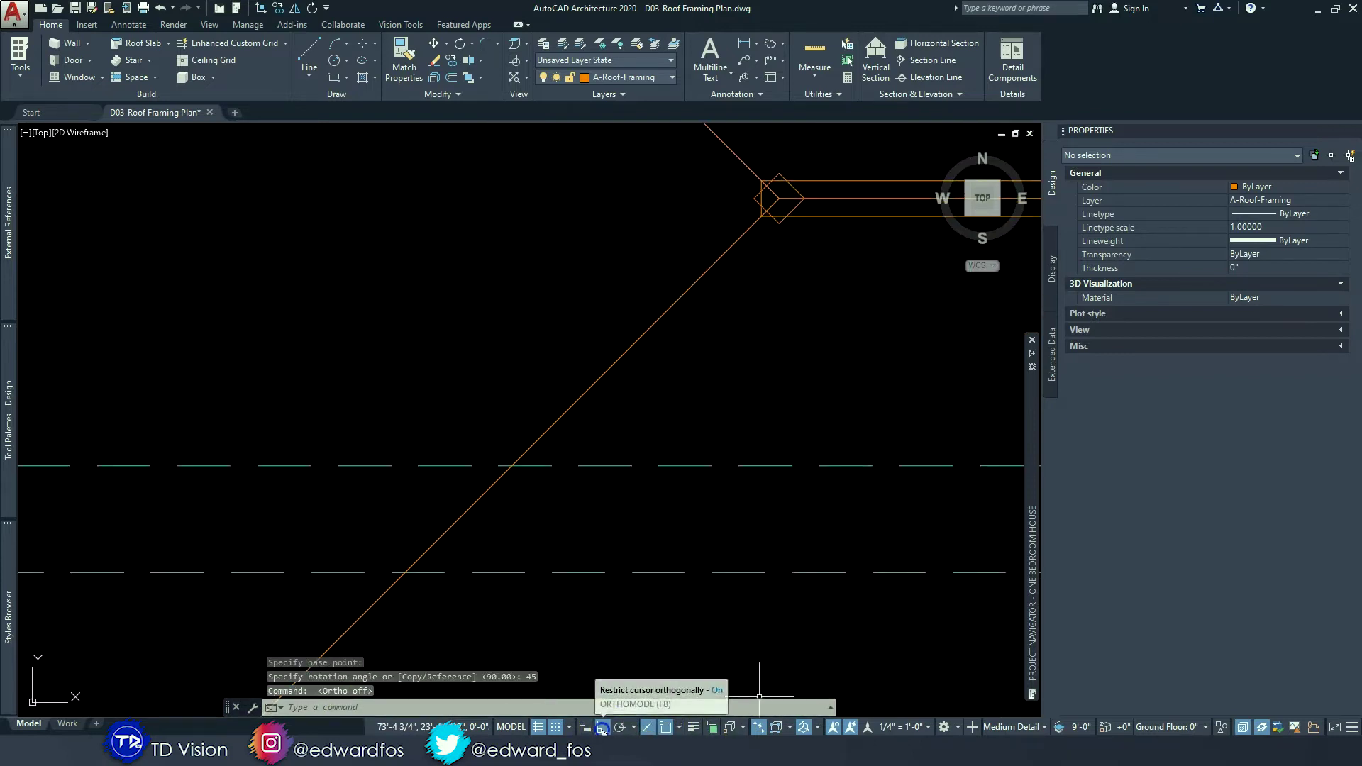
pyautogui.click(761, 205)
pyautogui.click(766, 211)
pyautogui.scroll(-2, 759, 222)
pyautogui.moveTo(599, 407); pyautogui.dragTo(780, 178, button='middle')
pyautogui.moveTo(380, 550); pyautogui.dragTo(702, 255, button='middle')
pyautogui.moveTo(417, 529); pyautogui.dragTo(712, 213, button='middle')
pyautogui.moveTo(384, 511); pyautogui.dragTo(501, 391, button='middle')
pyautogui.scroll(2, 477, 456)
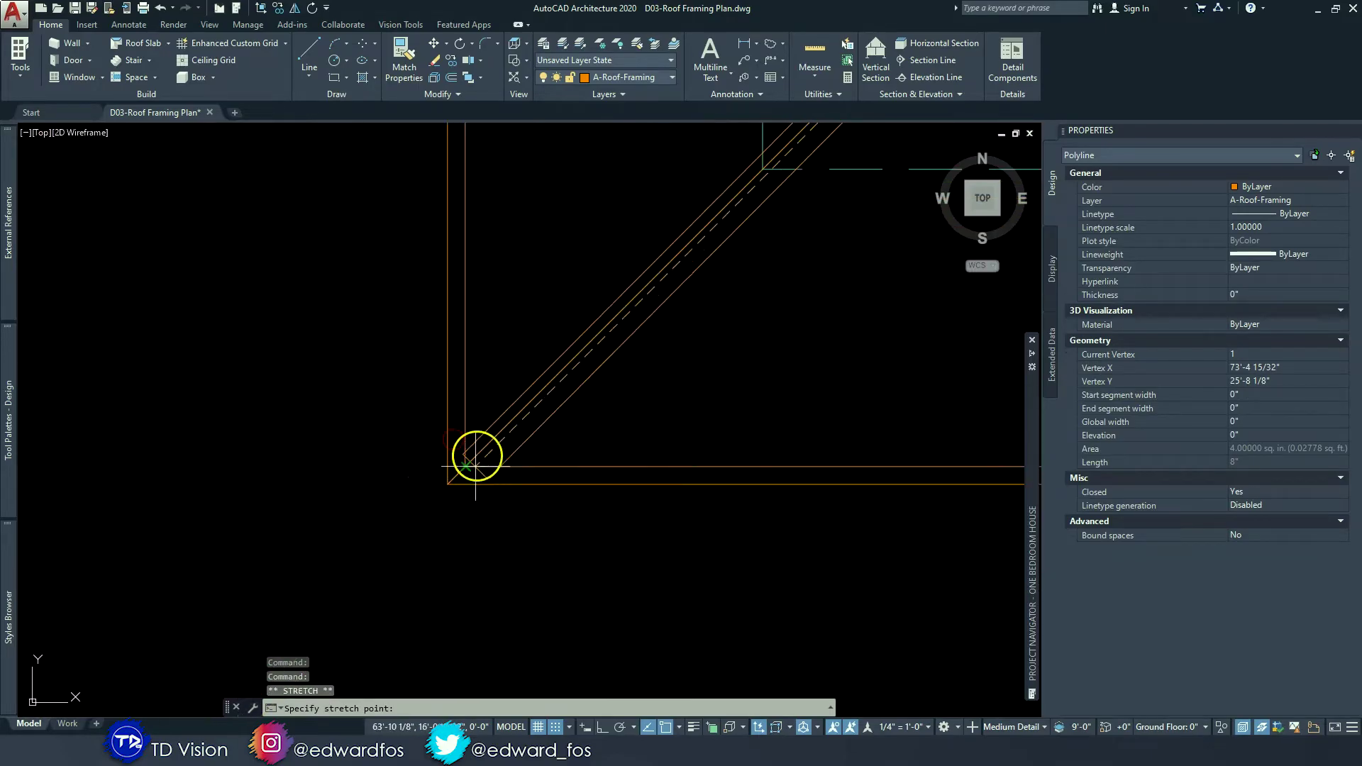
pyautogui.scroll(6, 472, 464)
pyautogui.click(443, 474)
pyautogui.press('Escape')
# - Paste another 2-inch square in the open area just west of the ridge board's west end
pyautogui.scroll(-8, 557, 423)
pyautogui.moveTo(668, 340); pyautogui.dragTo(474, 611, button='middle')
pyautogui.moveTo(631, 385); pyautogui.dragTo(486, 544, button='middle')
pyautogui.scroll(-2, 685, 383)
pyautogui.moveTo(700, 373); pyautogui.dragTo(485, 517, button='middle')
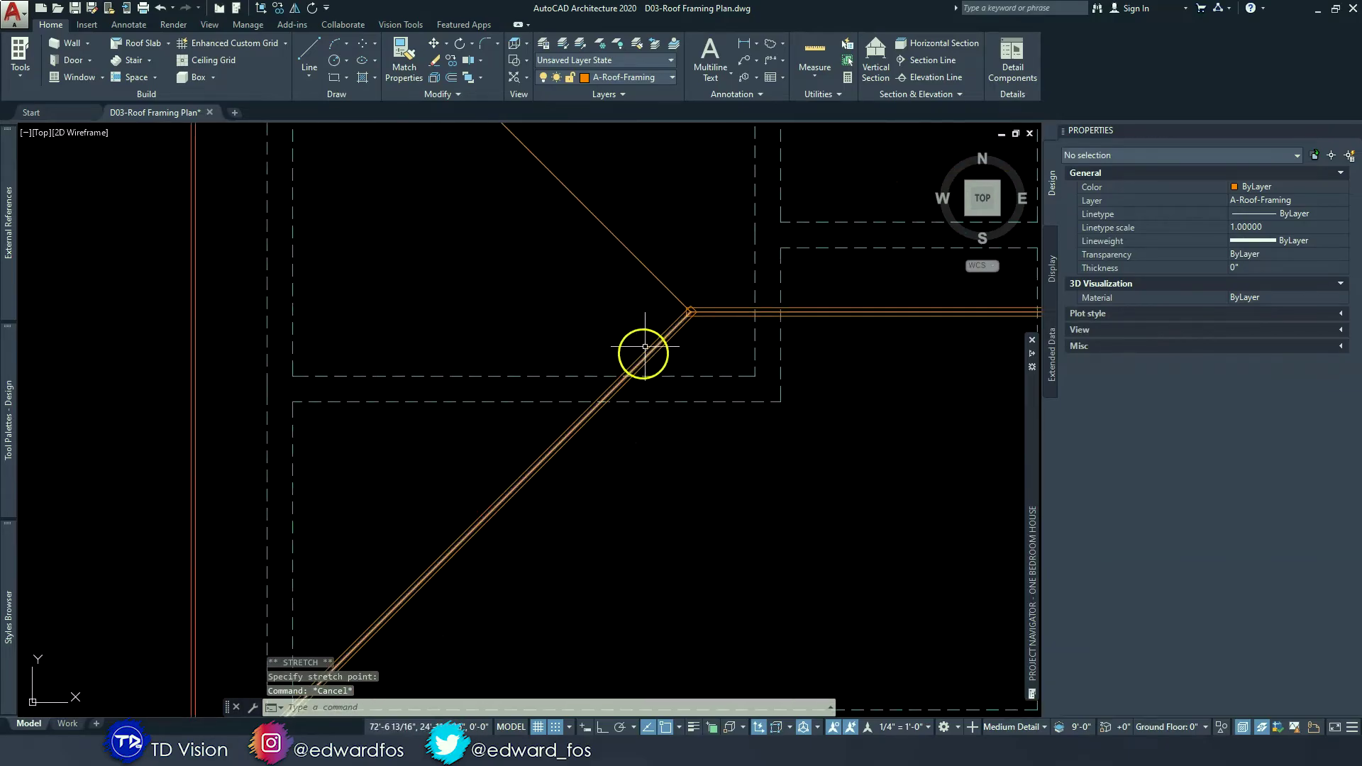
pyautogui.hotkey('ctrl', 'v')
pyautogui.scroll(-5, 650, 329)
pyautogui.scroll(5, 647, 343)
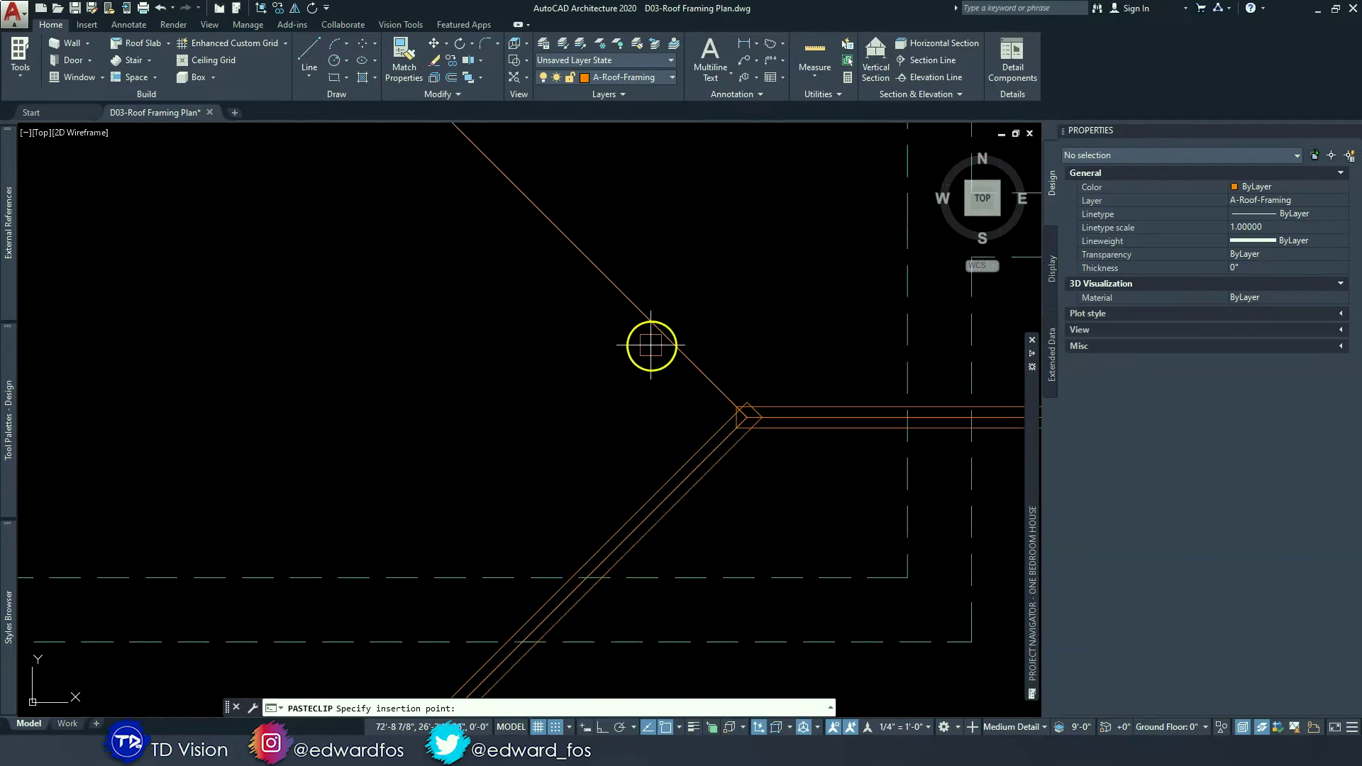
pyautogui.scroll(2, 714, 396)
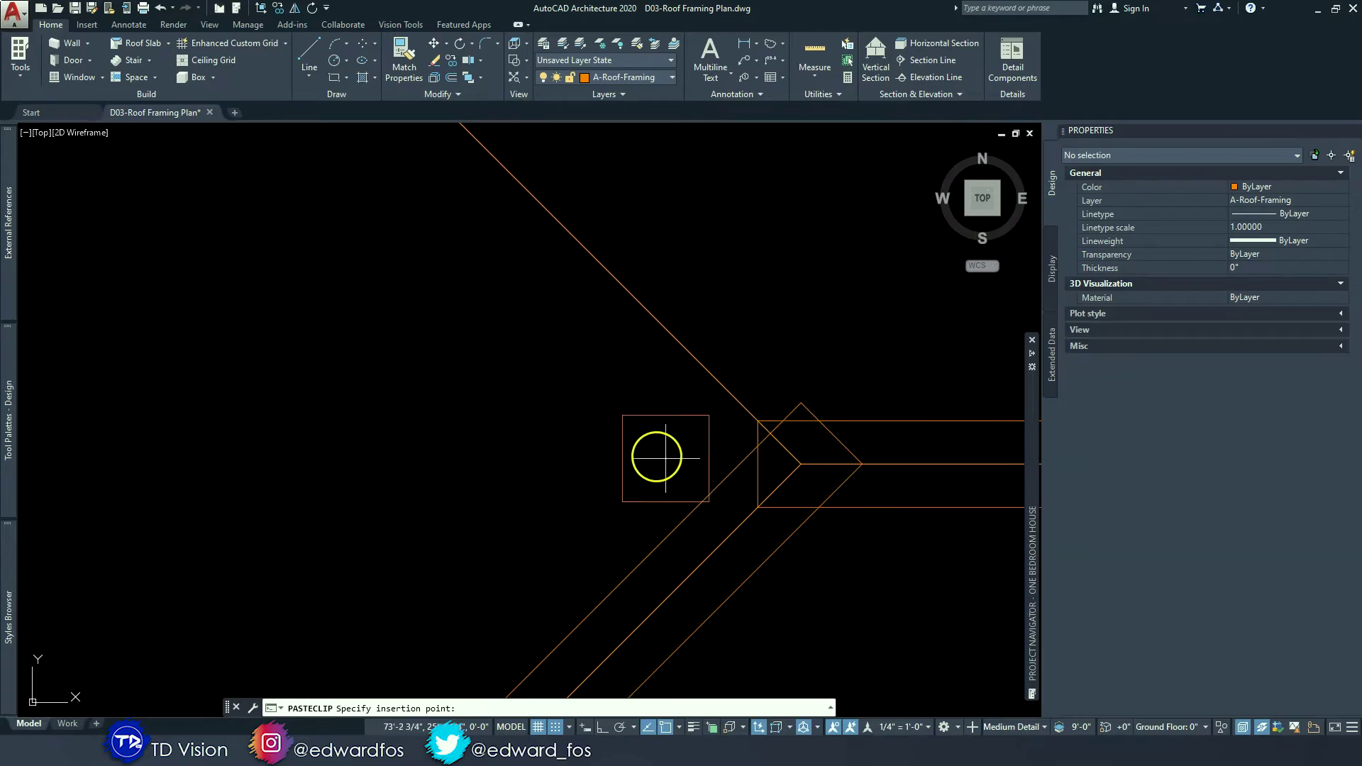
pyautogui.click(630, 443)
pyautogui.press('Escape')
pyautogui.press('Escape')
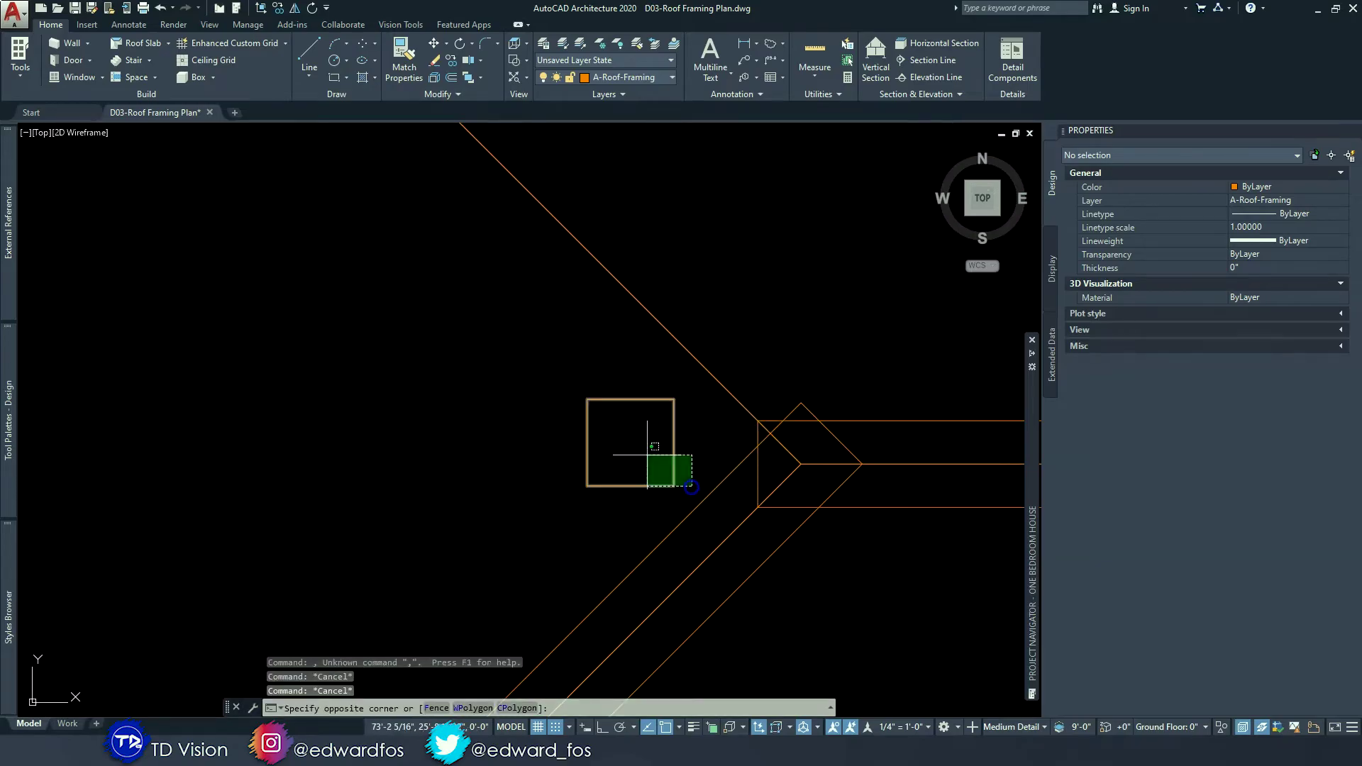
# - Move the pasted square by its southeast corner onto the southwest corner of the ridge board
pyautogui.click(642, 488)
pyautogui.write('m')
pyautogui.press('Return')
pyautogui.click(674, 486)
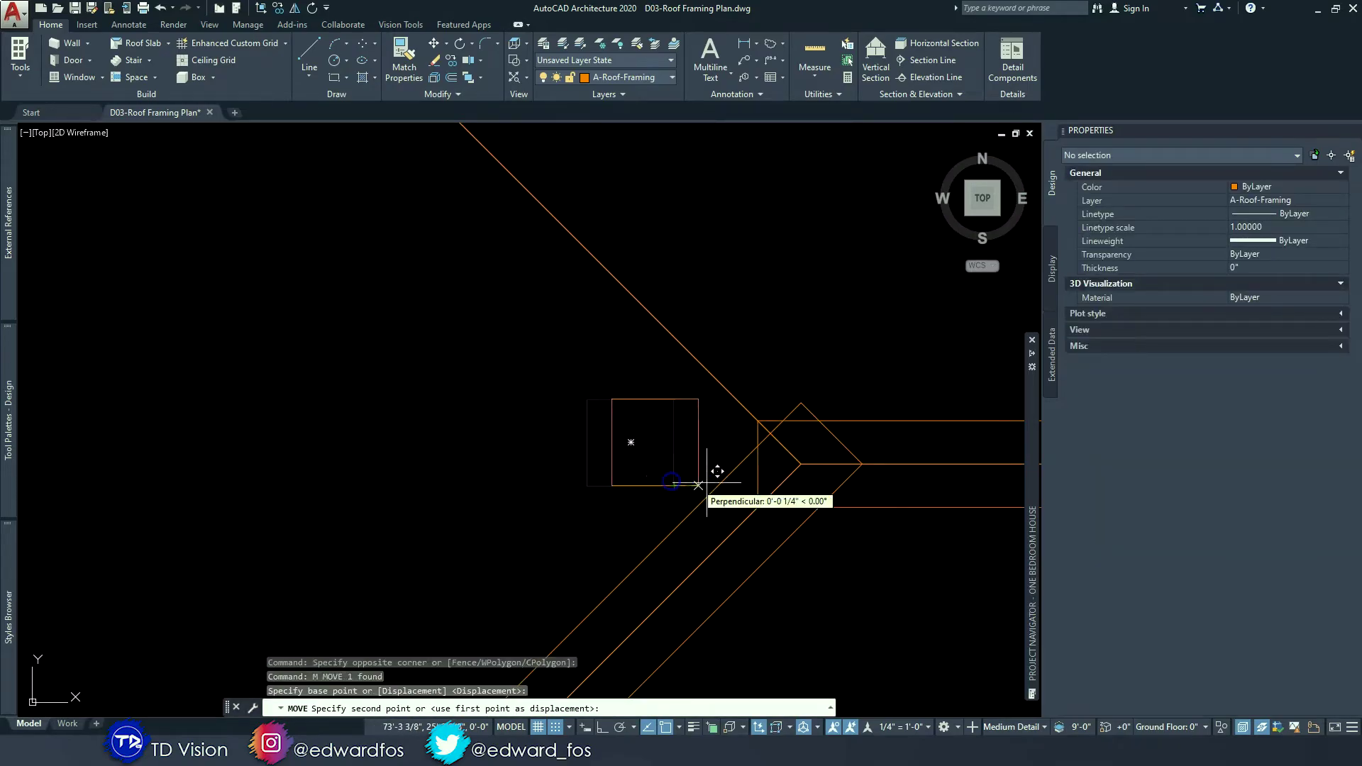
pyautogui.click(758, 507)
pyautogui.press('Escape')
# - With ortho on, stretch the square's west edge straight west to the inner line of the west fascia and deselect it
pyautogui.click(696, 465)
pyautogui.click(640, 442)
pyautogui.scroll(-3, 669, 456)
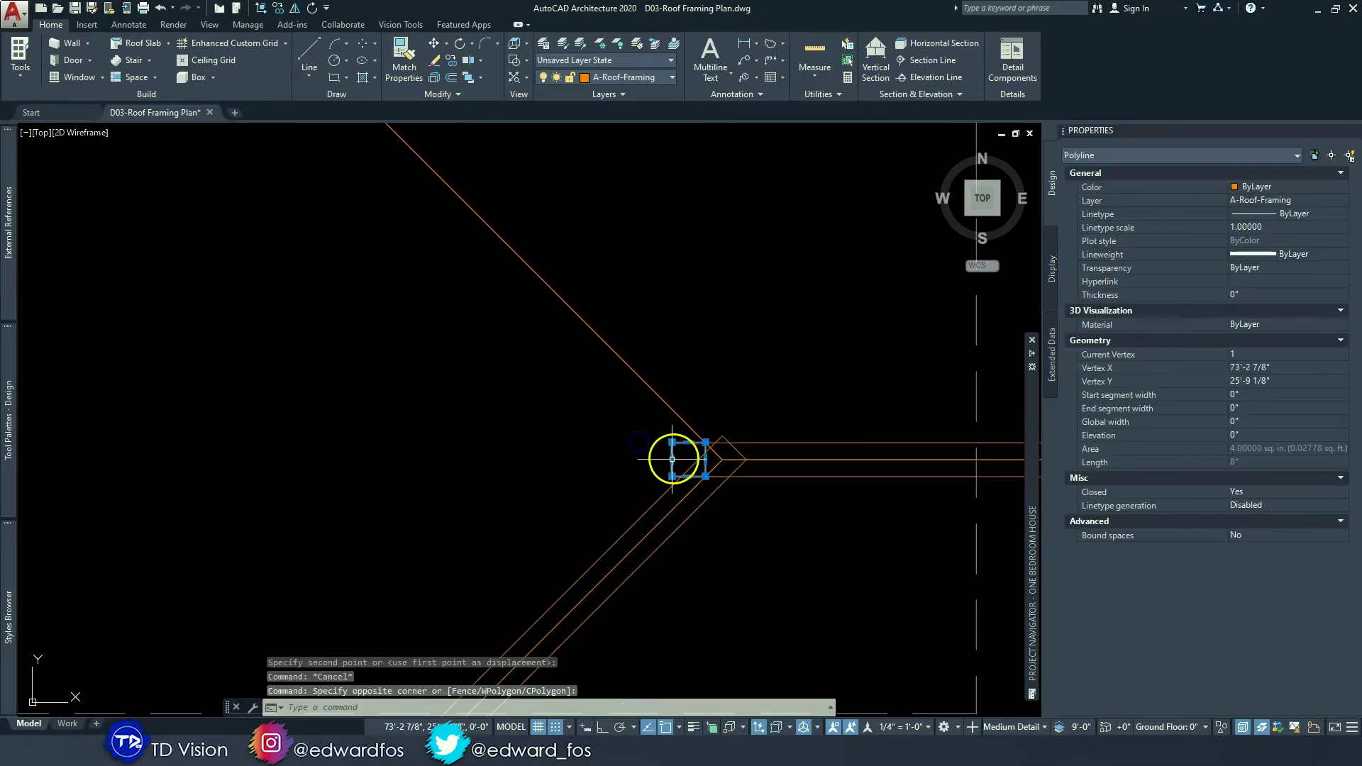
pyautogui.click(670, 458)
pyautogui.scroll(-3, 585, 425)
pyautogui.moveTo(585, 425); pyautogui.dragTo(587, 424, button='middle')
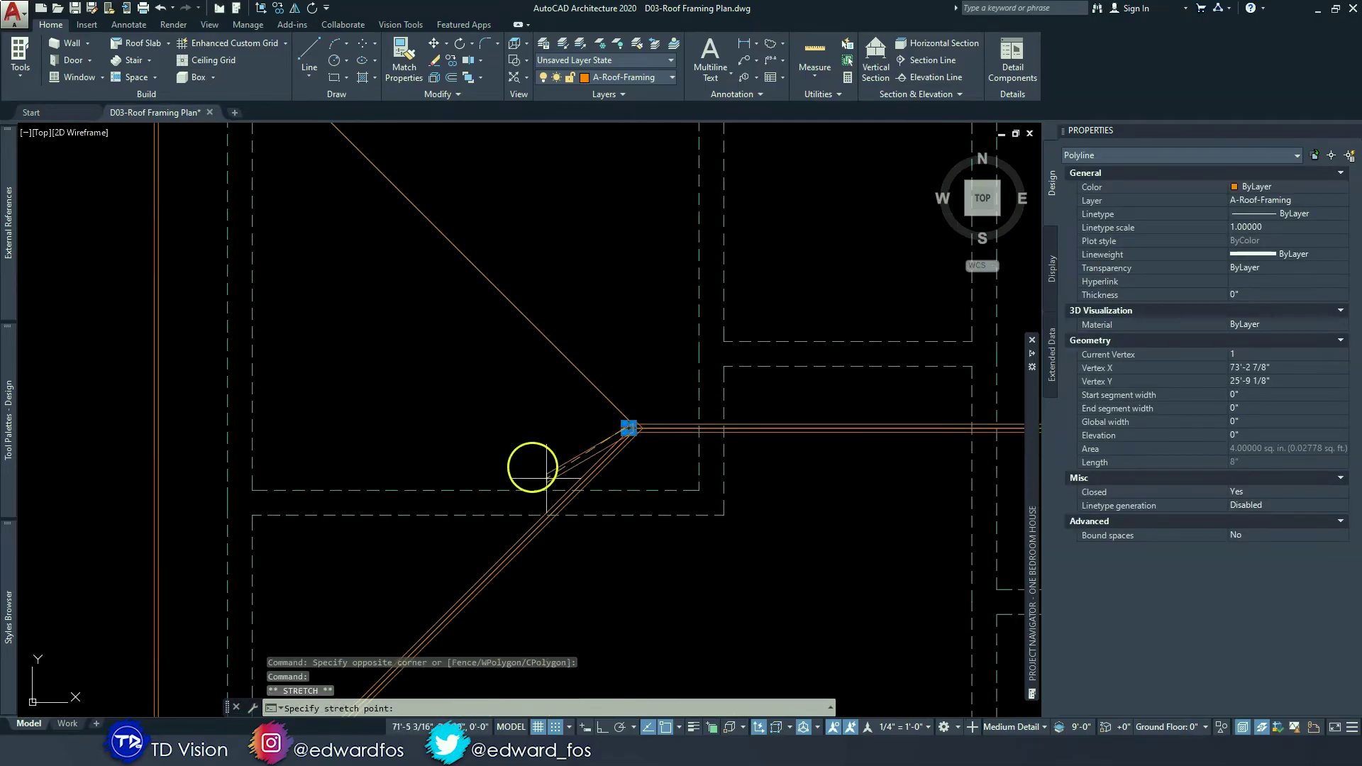
pyautogui.moveTo(445, 512); pyautogui.dragTo(665, 392, button='middle')
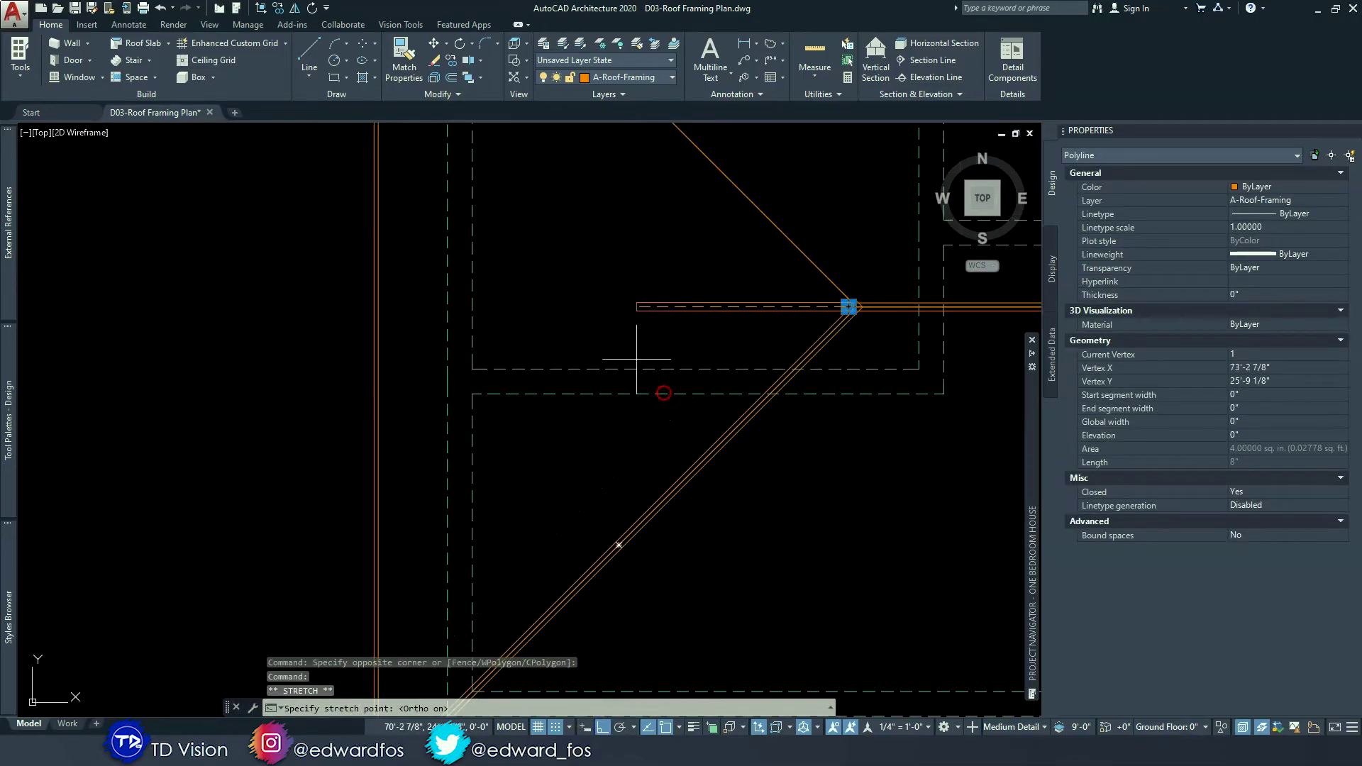
pyautogui.scroll(4, 423, 294)
pyautogui.press('Escape')
pyautogui.press('Escape')
pyautogui.press('Escape')
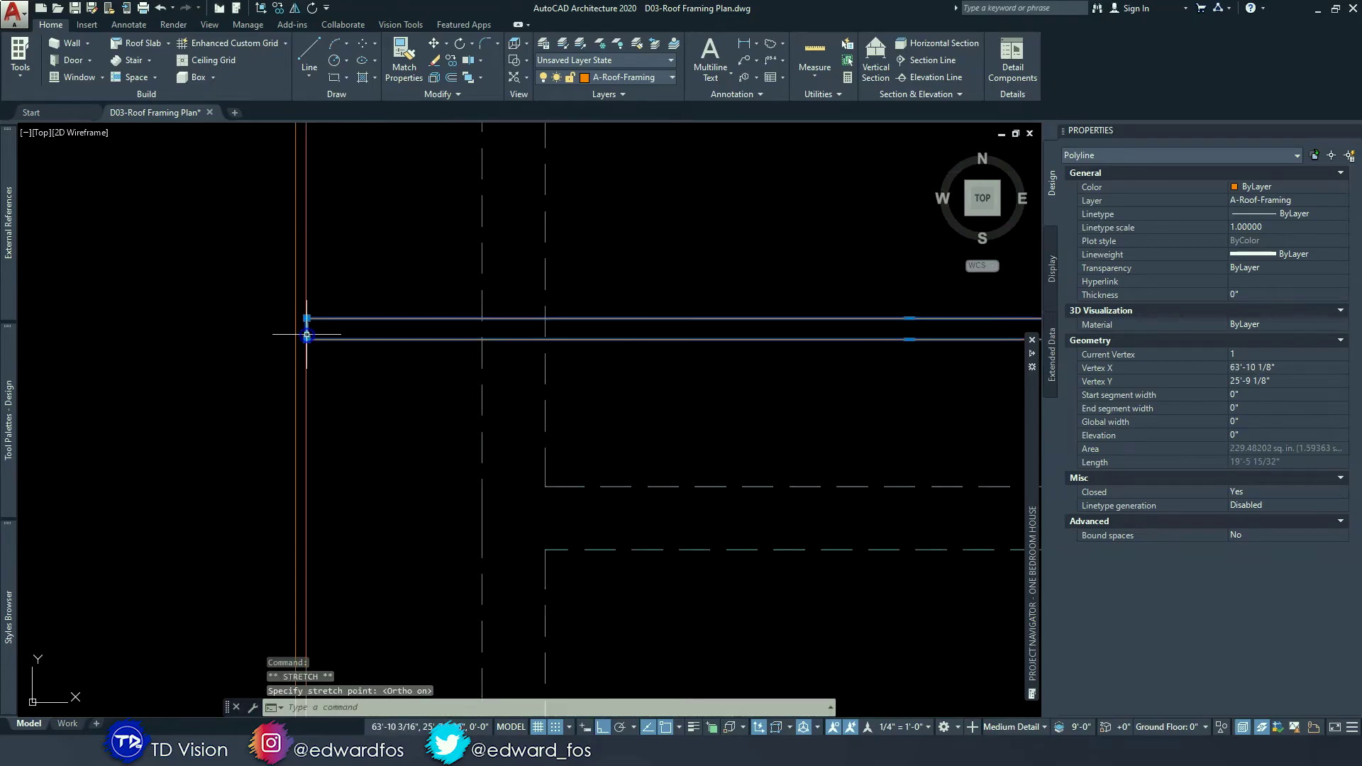
# - Rotate a copy of the west rafter 90 degrees about the west end of the ridge line to form the south rafter
pyautogui.scroll(-3, 526, 335)
pyautogui.scroll(-2, 765, 370)
pyautogui.moveTo(764, 370)
pyautogui.mouseDown(button='middle')
pyautogui.moveTo(738, 274)
pyautogui.moveTo(660, 338)
pyautogui.moveTo(362, 298)
pyautogui.mouseUp(button='middle')
pyautogui.scroll(2, 363, 328)
pyautogui.moveTo(364, 359); pyautogui.dragTo(592, 425, button='middle')
pyautogui.click(545, 381)
pyautogui.click(626, 219)
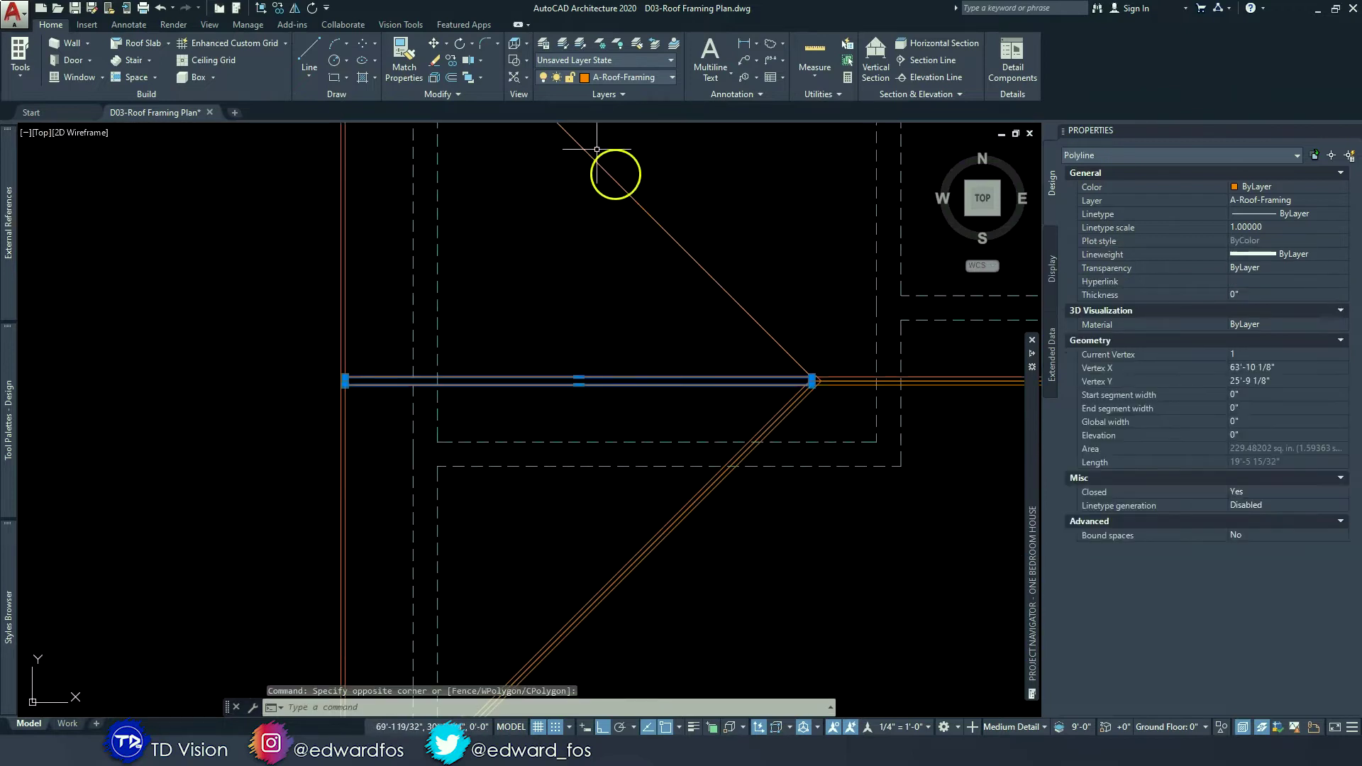
pyautogui.click(465, 48)
pyautogui.scroll(4, 800, 365)
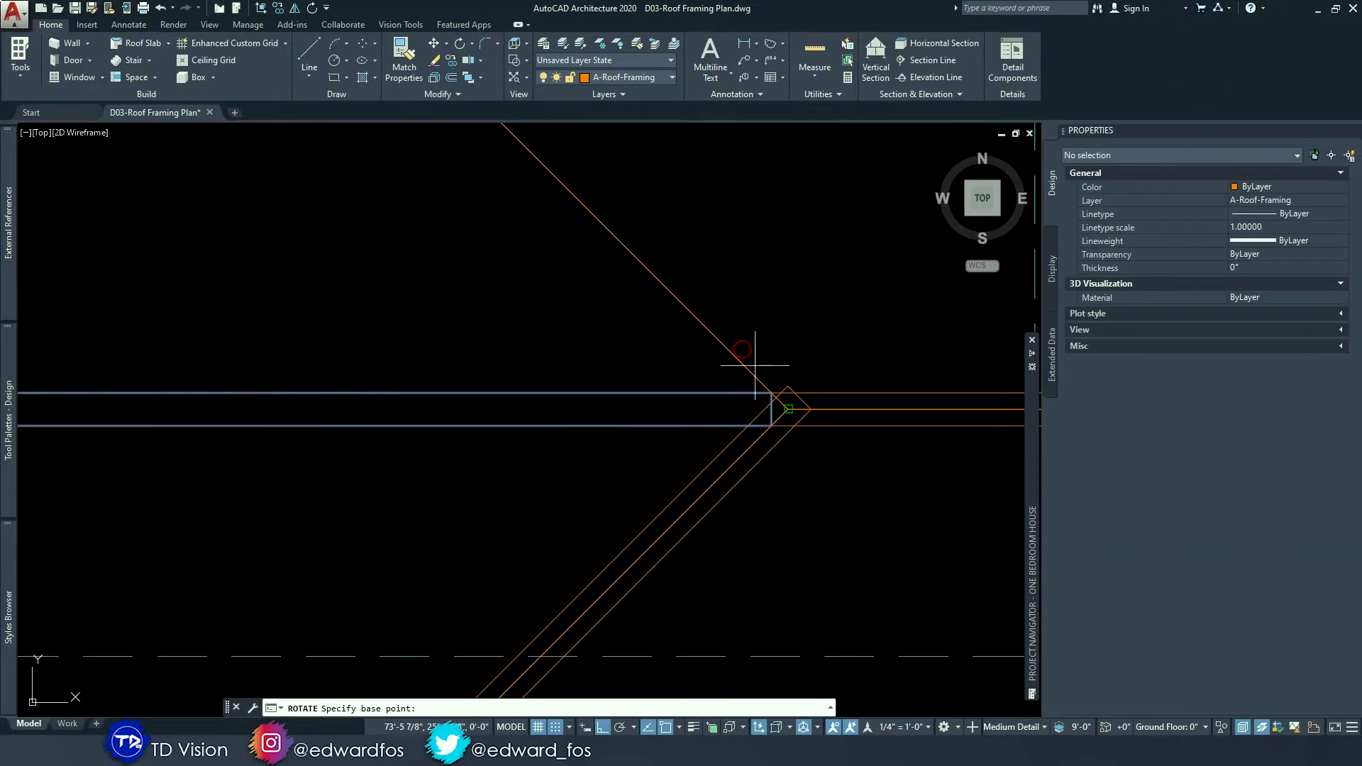
pyautogui.click(795, 419)
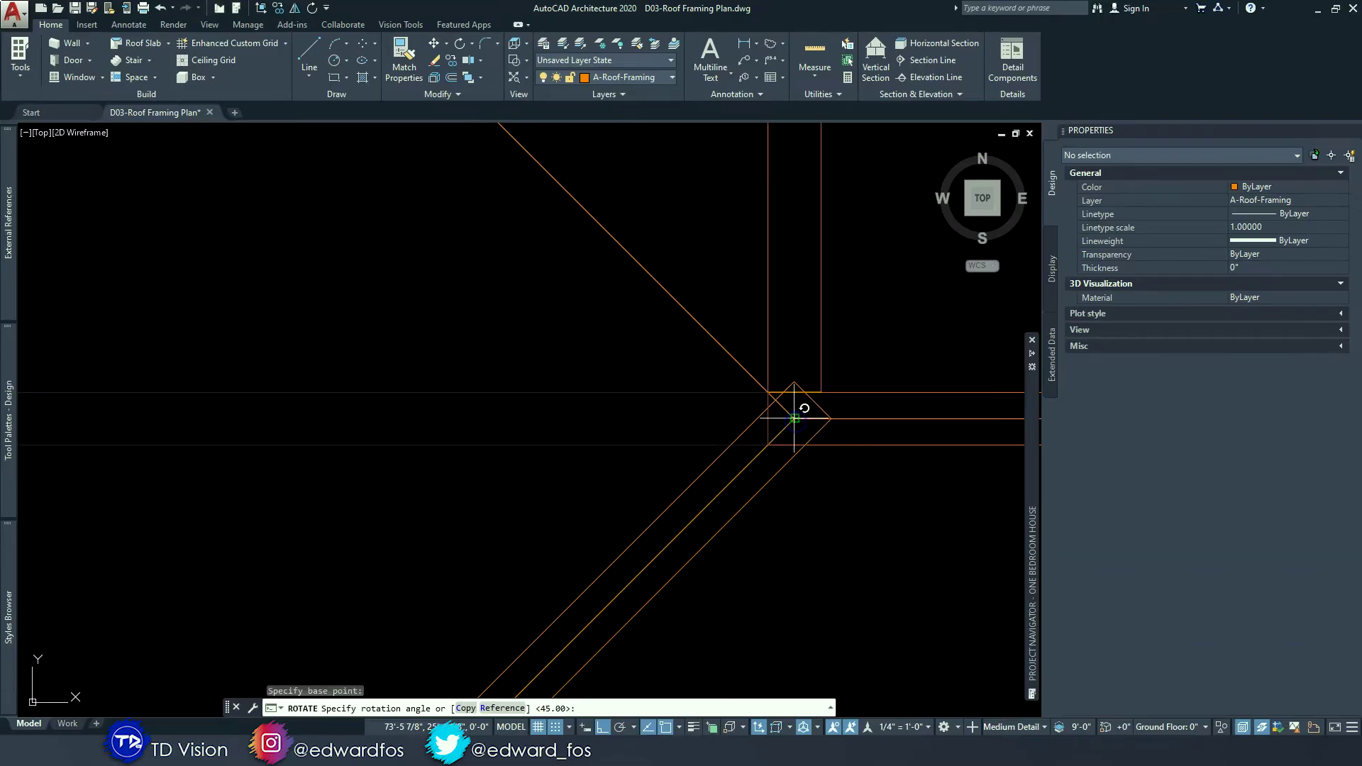
pyautogui.click(465, 708)
pyautogui.scroll(-3, 681, 422)
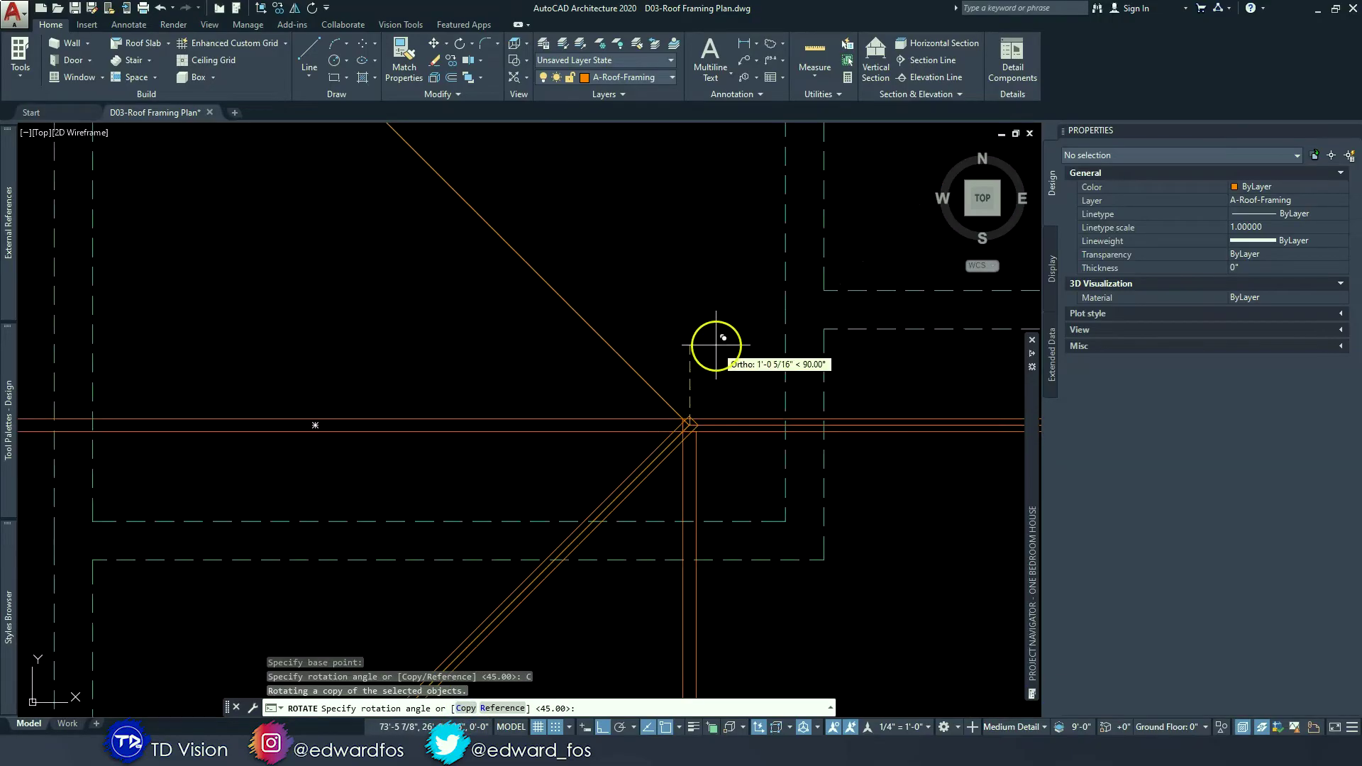
pyautogui.write('90')
pyautogui.press('Return')
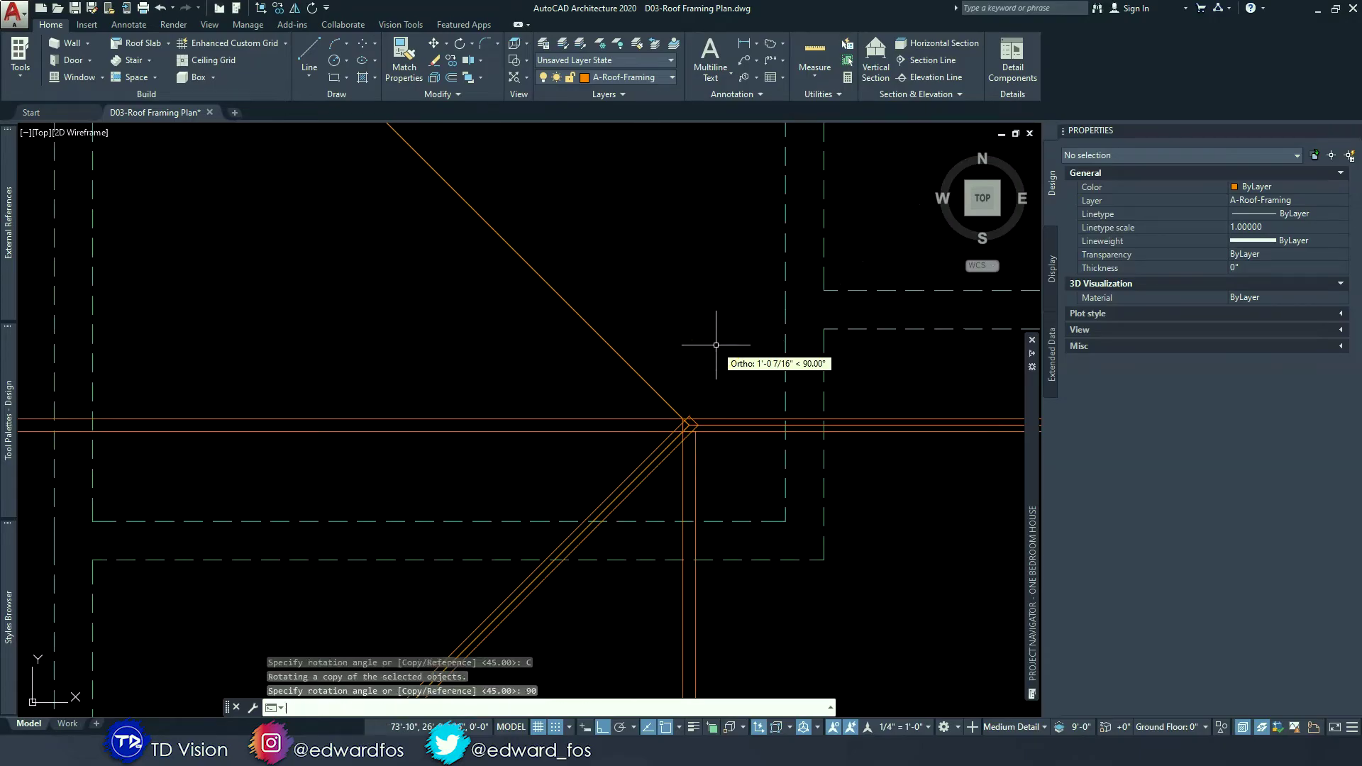
pyautogui.scroll(-3, 716, 345)
pyautogui.press('Escape')
pyautogui.press('Escape')
pyautogui.moveTo(687, 390); pyautogui.dragTo(638, 310, button='middle')
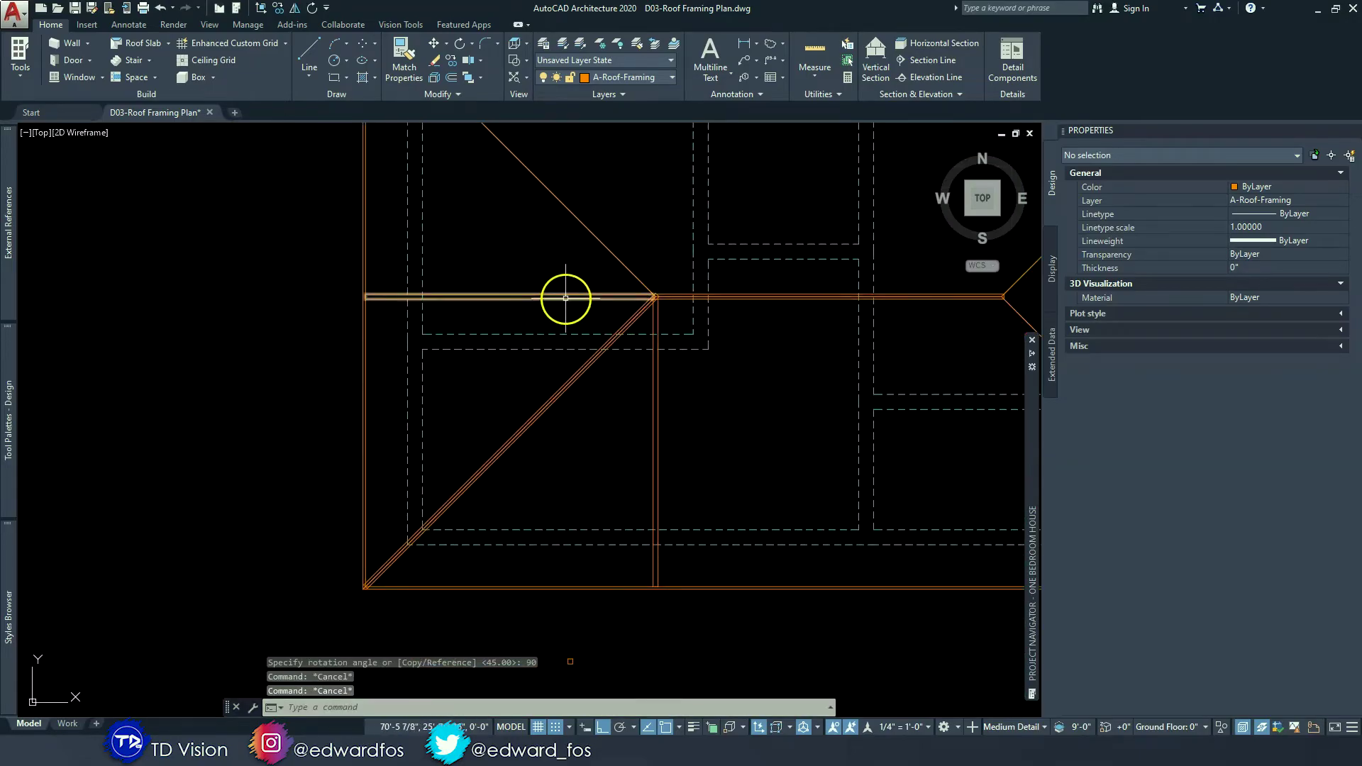
pyautogui.moveTo(685, 454)
pyautogui.mouseDown(button='middle')
pyautogui.moveTo(517, 380)
pyautogui.moveTo(474, 492)
pyautogui.moveTo(364, 492)
pyautogui.moveTo(539, 496)
pyautogui.mouseUp(button='middle')
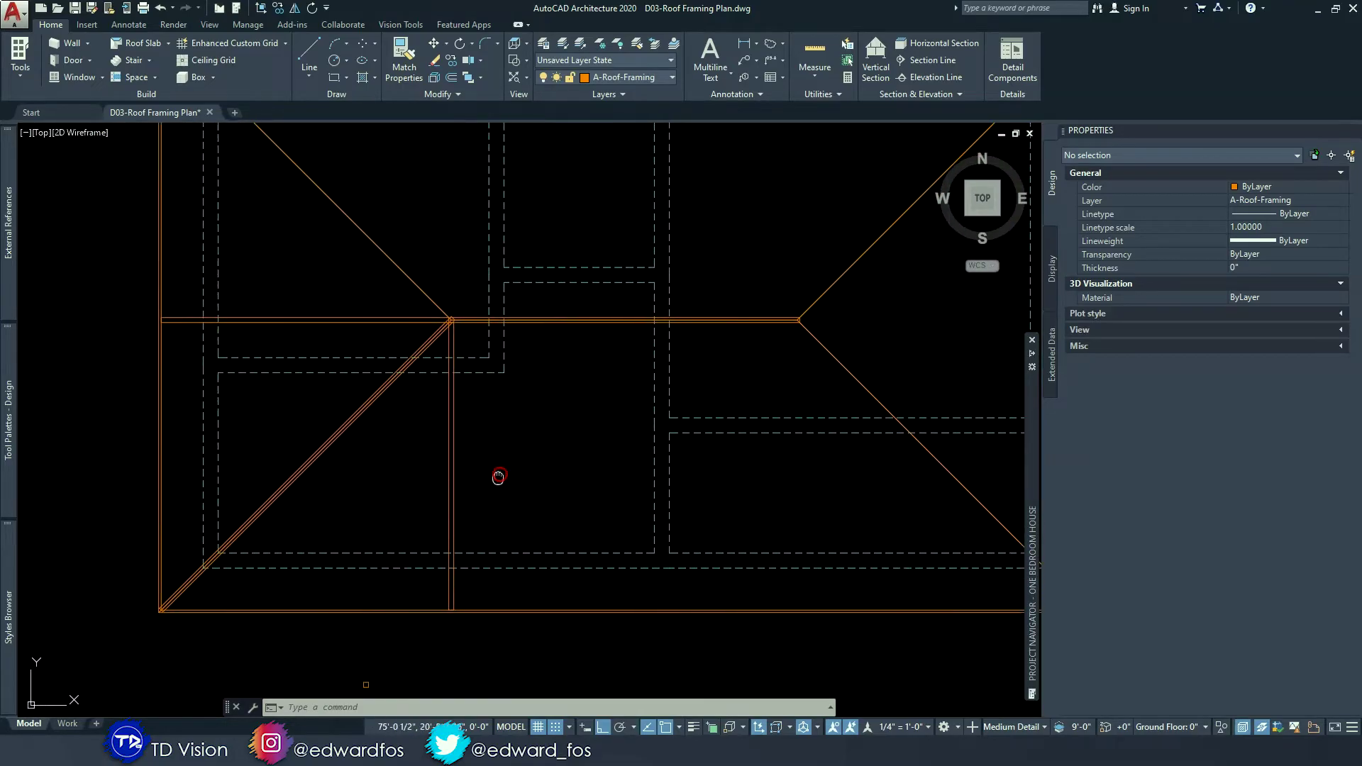
pyautogui.scroll(-2, 556, 466)
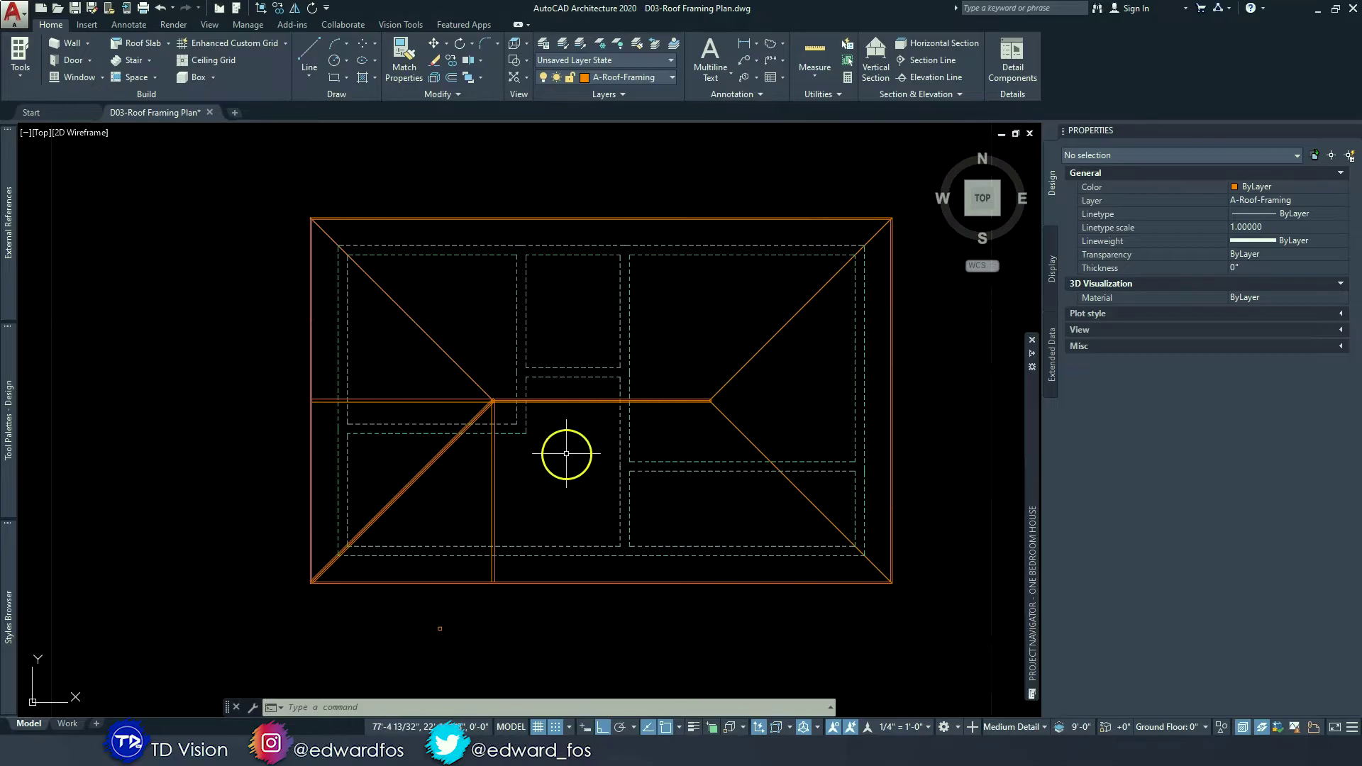
pyautogui.moveTo(566, 453); pyautogui.dragTo(486, 450, button='middle')
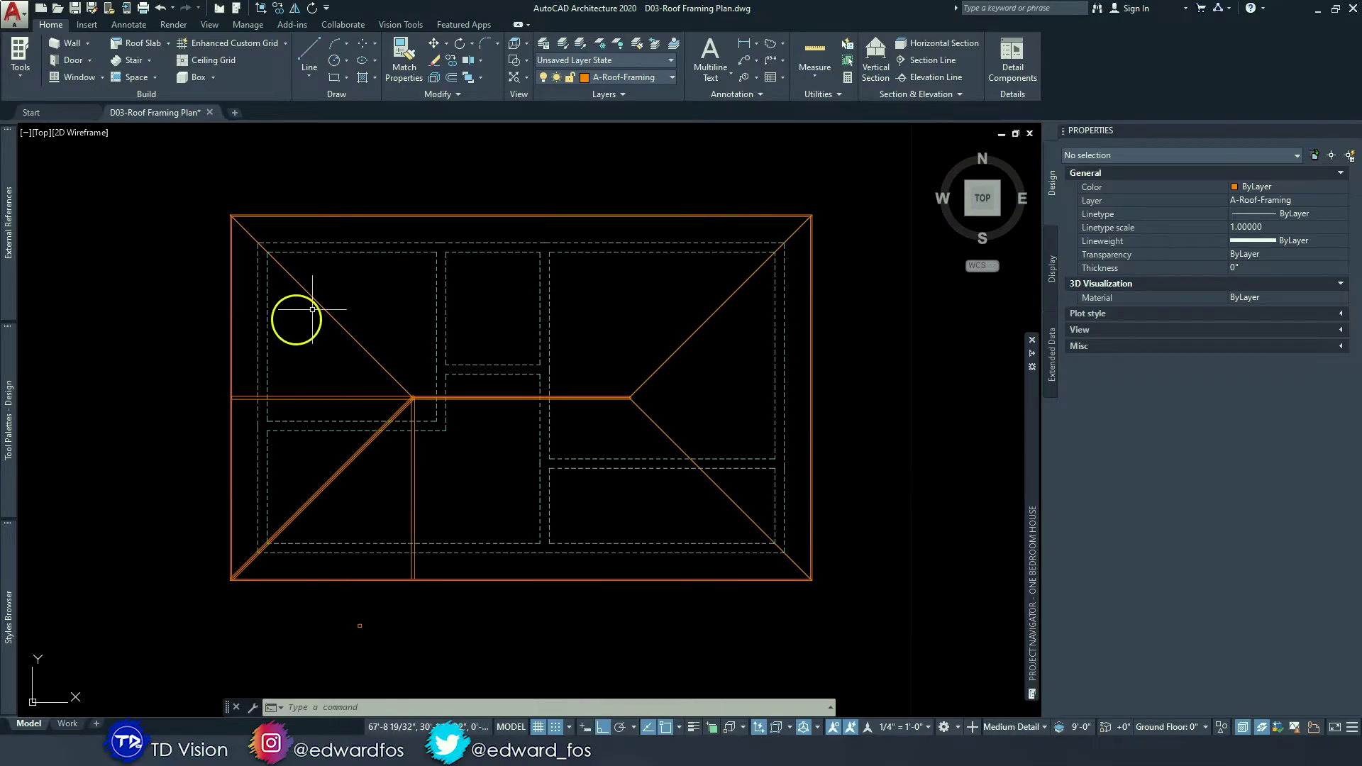
pyautogui.scroll(2, 454, 404)
pyautogui.moveTo(444, 392); pyautogui.dragTo(469, 365, button='middle')
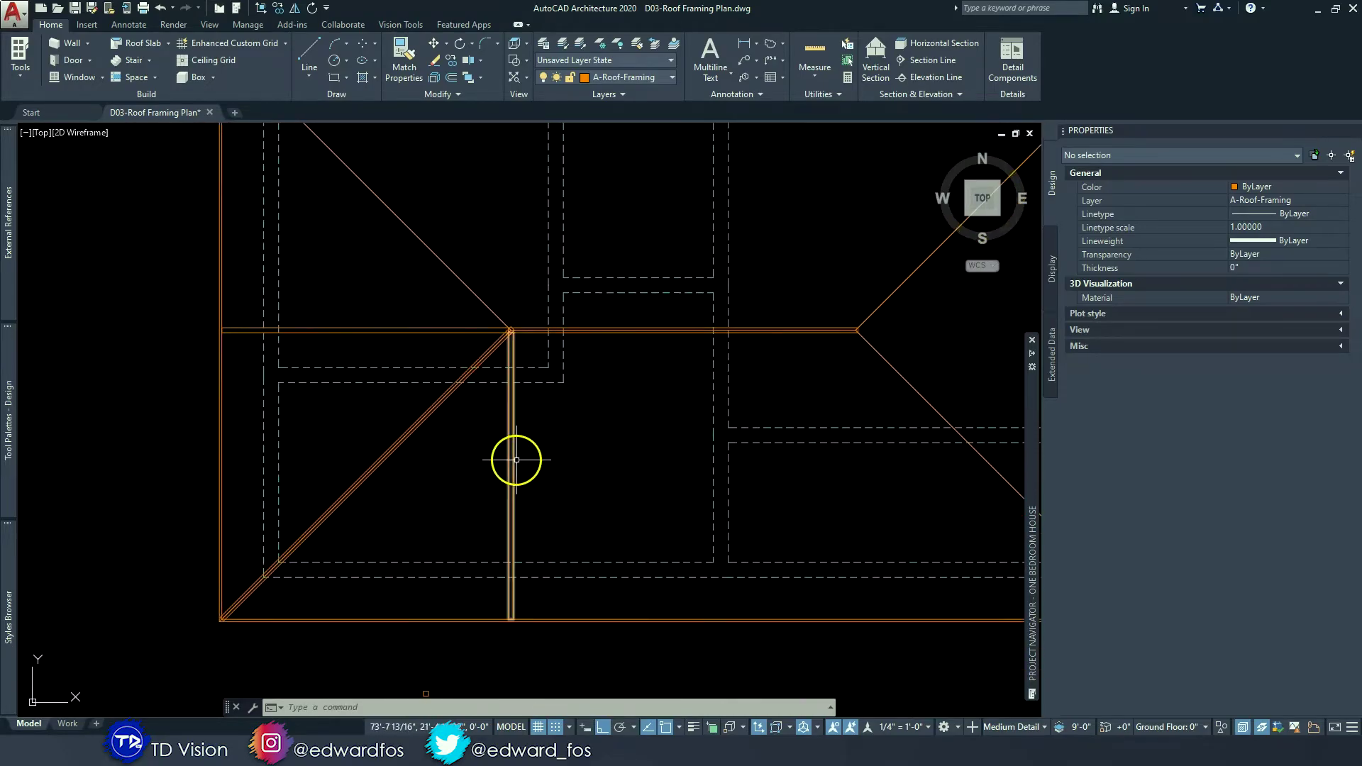
# - Copy the south rafter eastward at distances of 24 and 48 inches
pyautogui.moveTo(520, 475); pyautogui.dragTo(431, 461, button='middle')
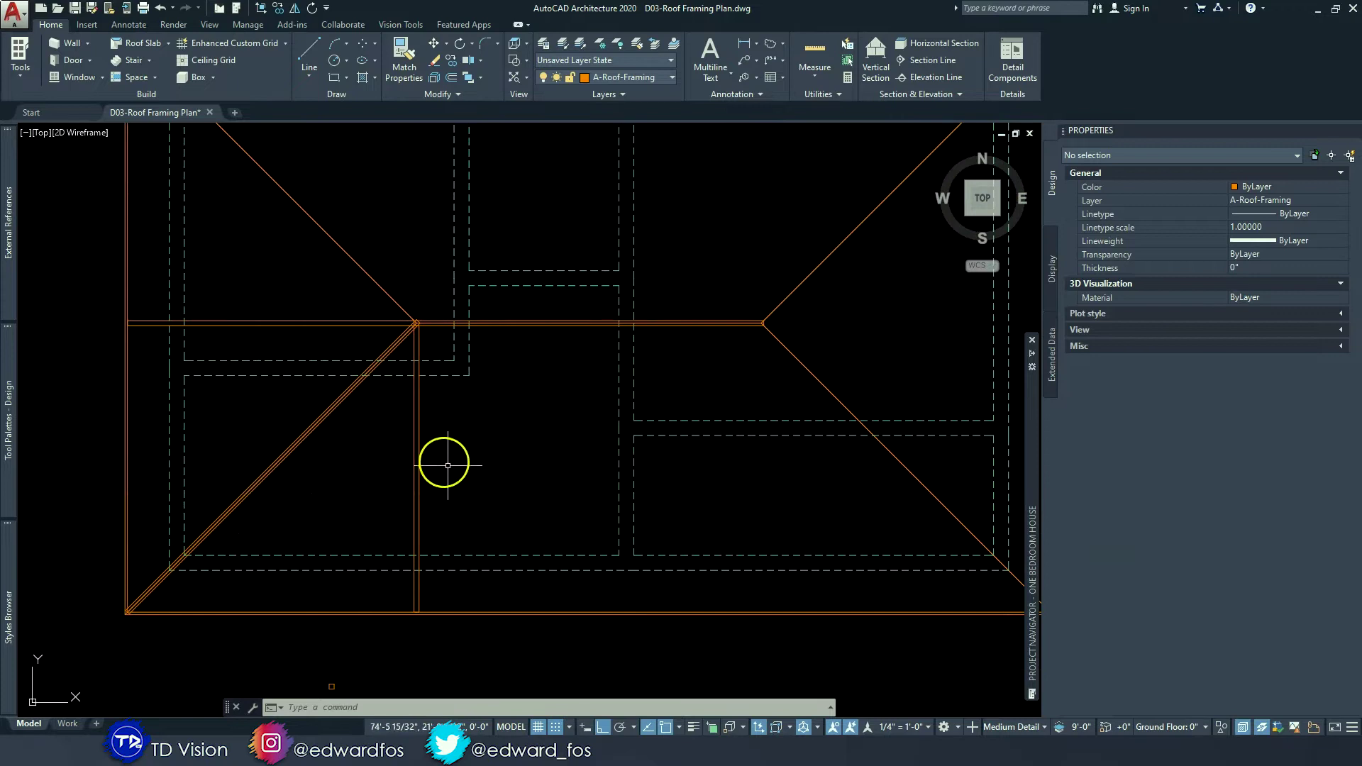
pyautogui.click(444, 464)
pyautogui.click(380, 458)
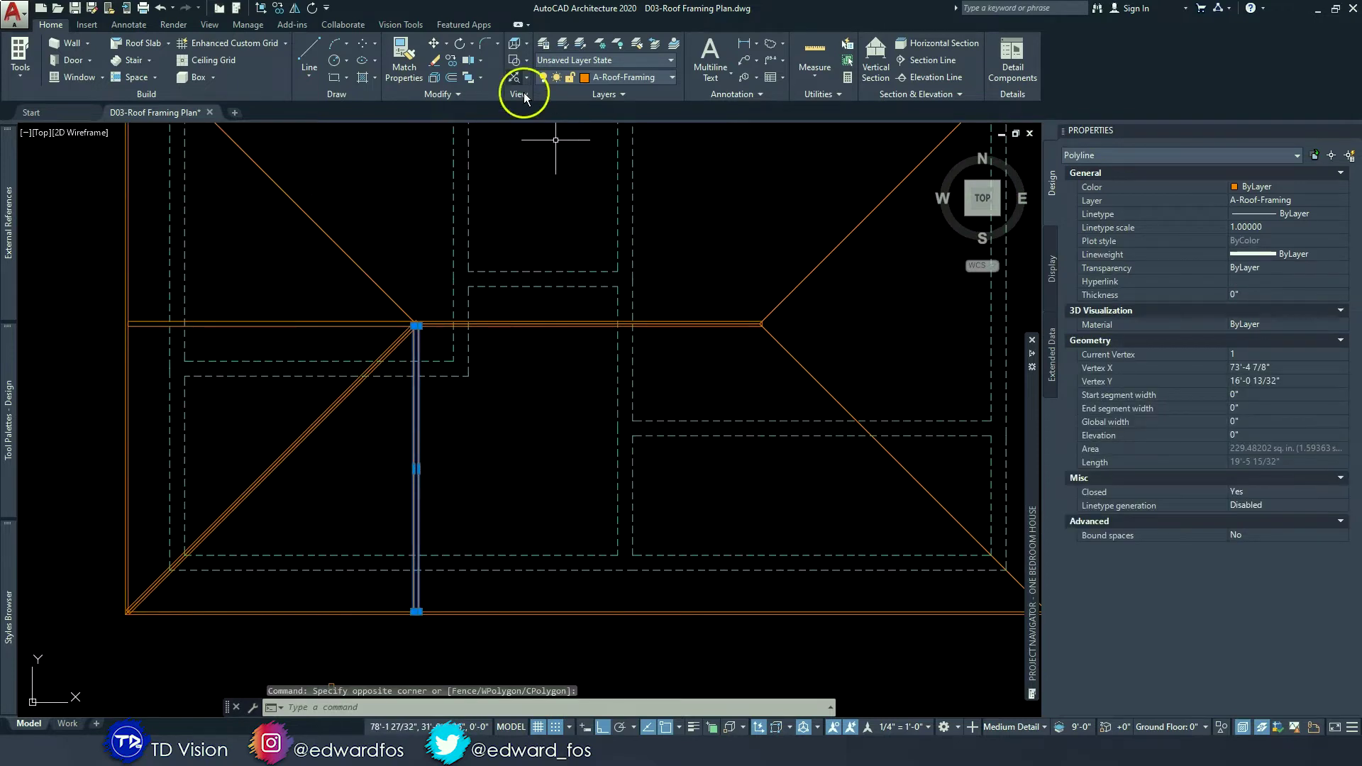
pyautogui.click(451, 61)
pyautogui.scroll(4, 459, 485)
pyautogui.click(461, 472)
pyautogui.scroll(-4, 582, 438)
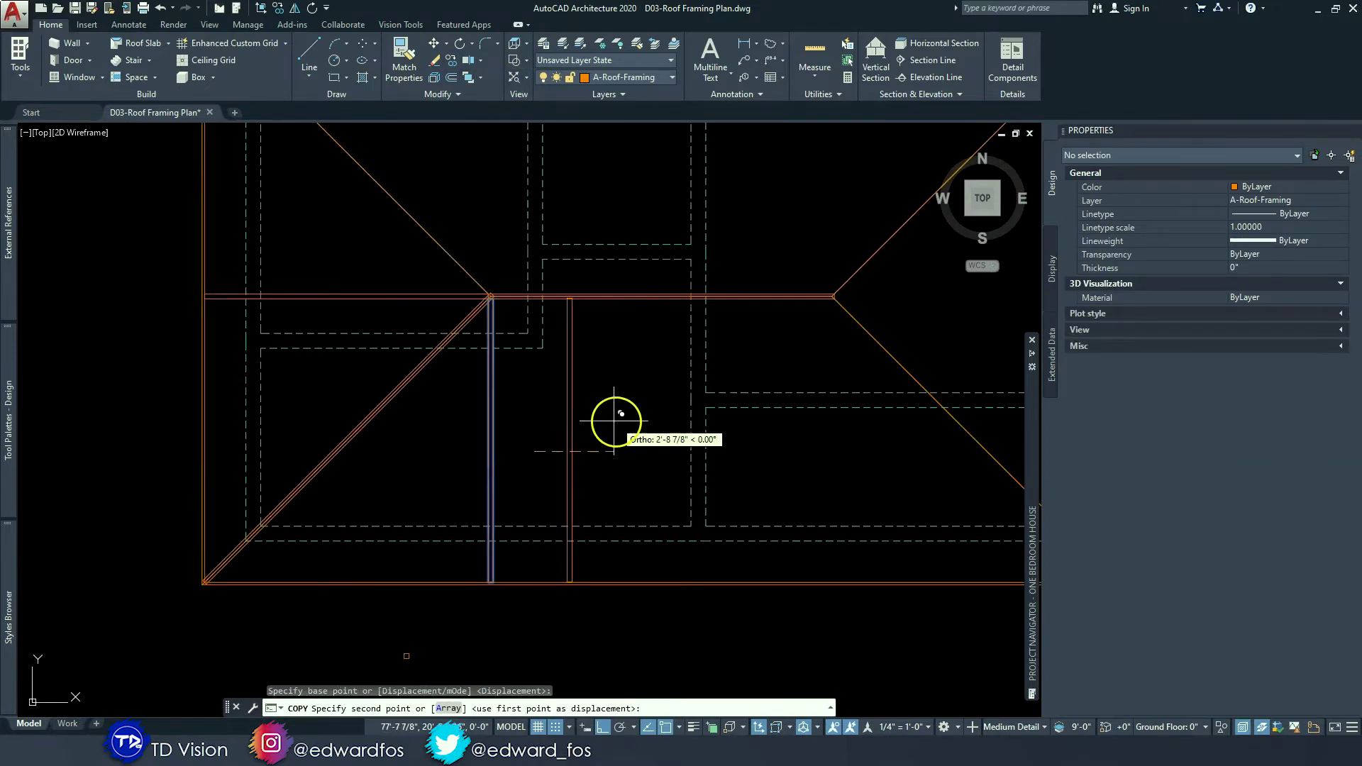
pyautogui.moveTo(600, 413); pyautogui.dragTo(583, 423, button='middle')
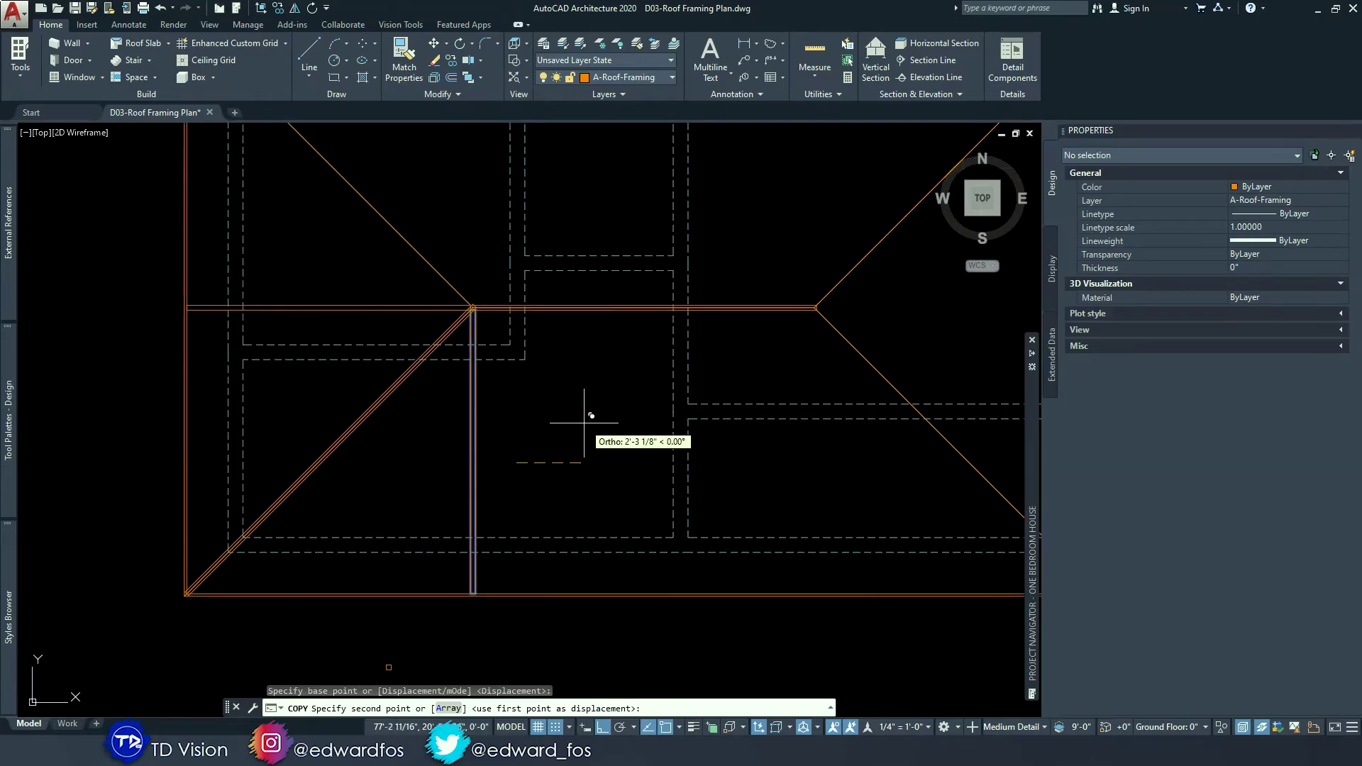
pyautogui.scroll(2, 587, 431)
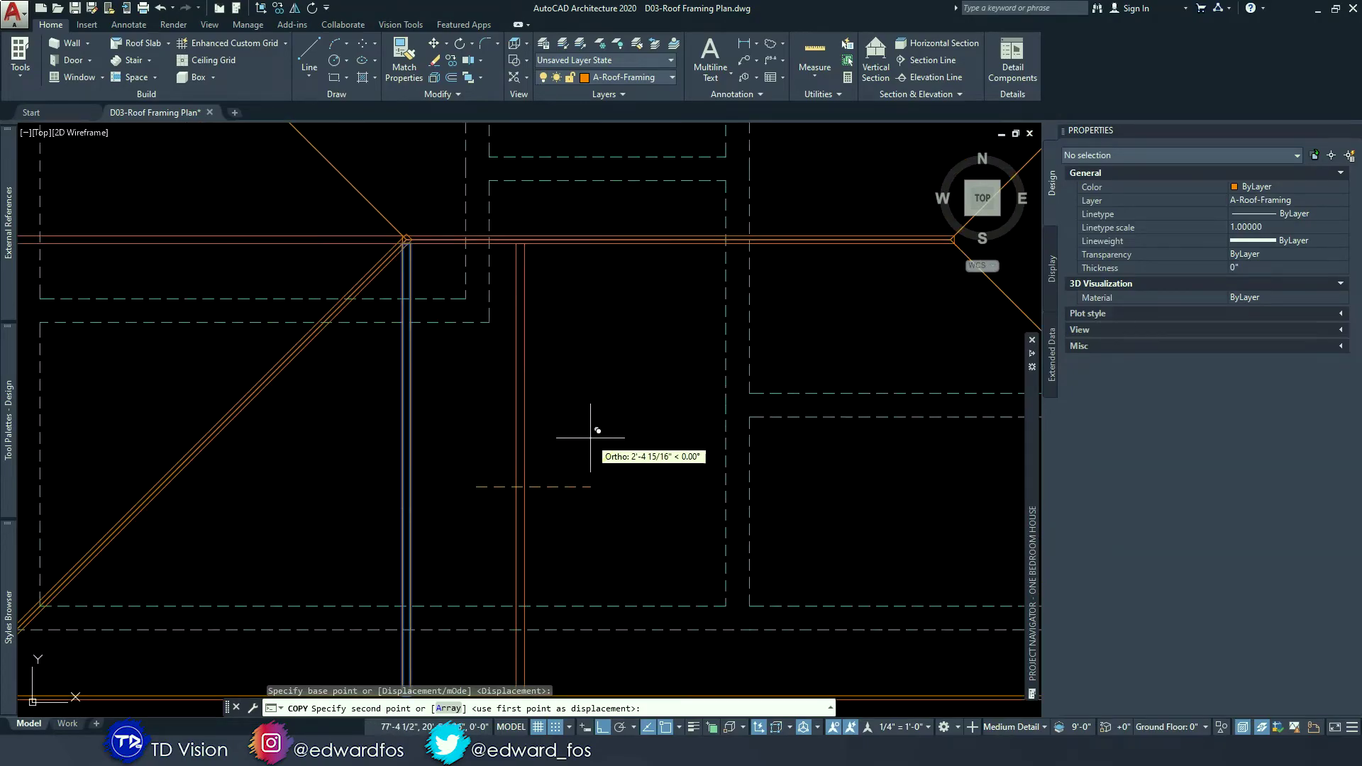
pyautogui.write('24')
pyautogui.press('Return')
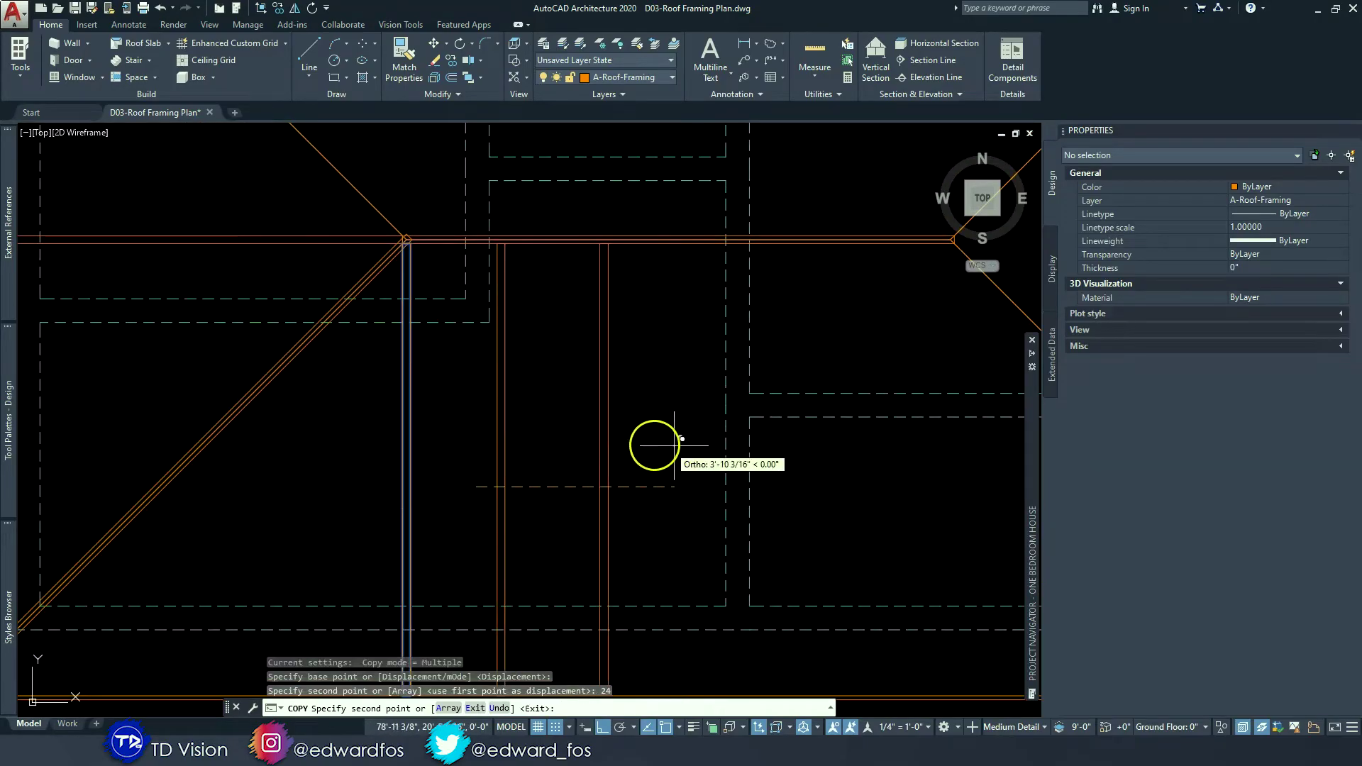
pyautogui.write('48')
pyautogui.press('Return')
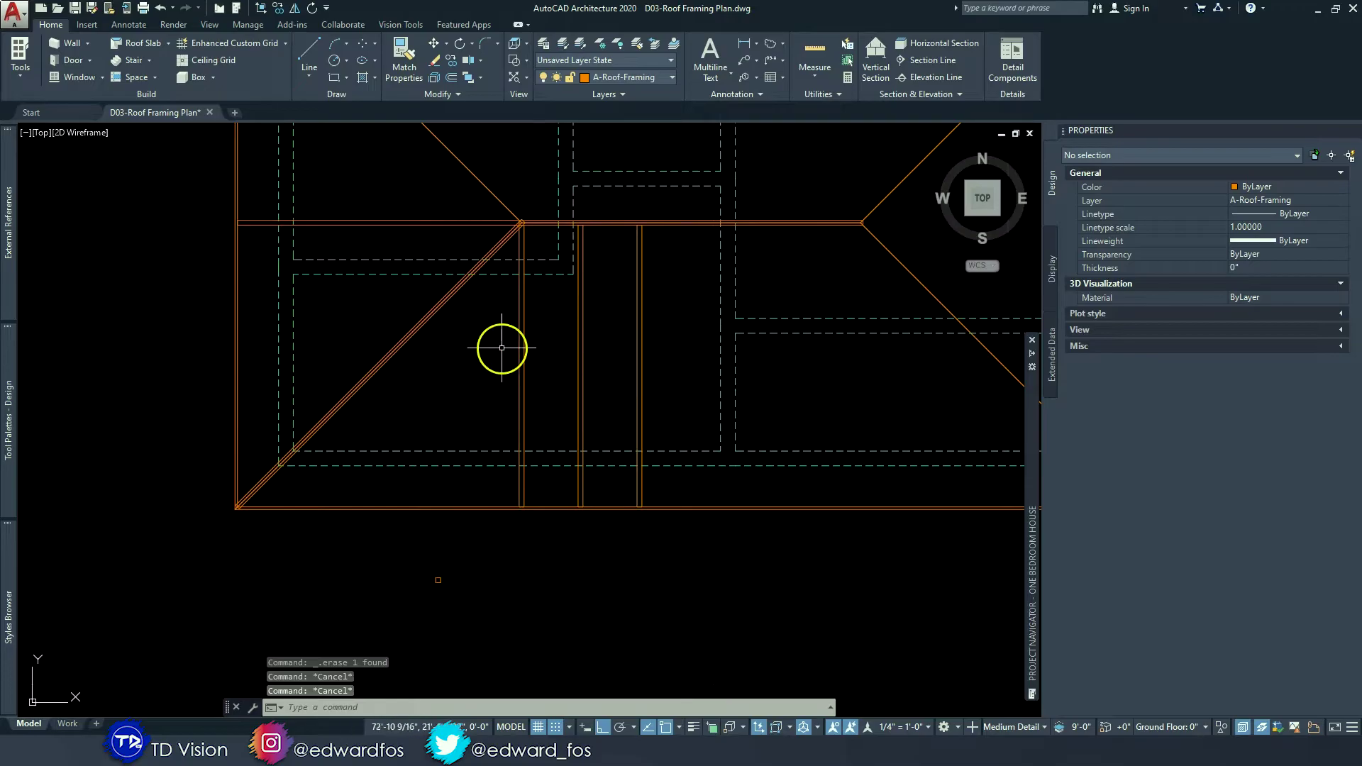
pyautogui.scroll(2, 527, 351)
pyautogui.moveTo(617, 395); pyautogui.dragTo(724, 341, button='middle')
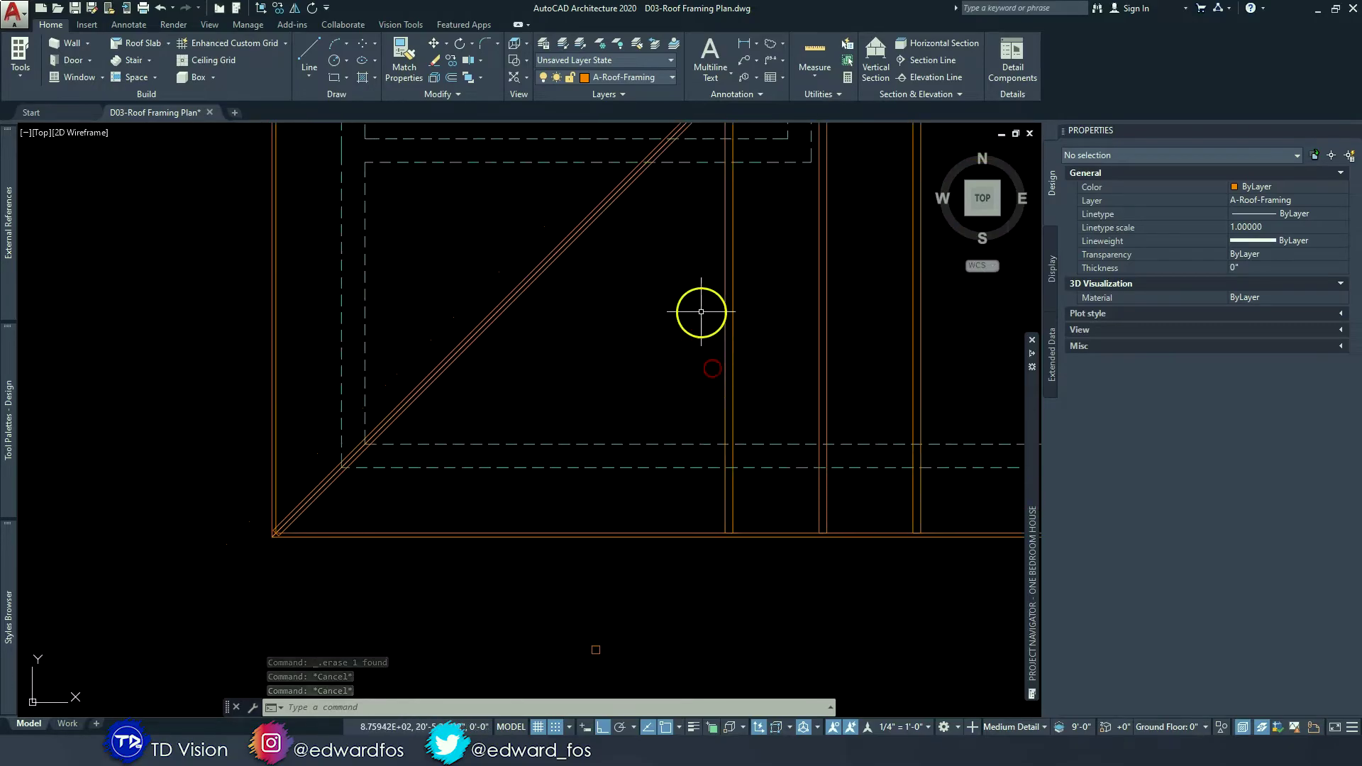
pyautogui.click(755, 345)
pyautogui.click(705, 362)
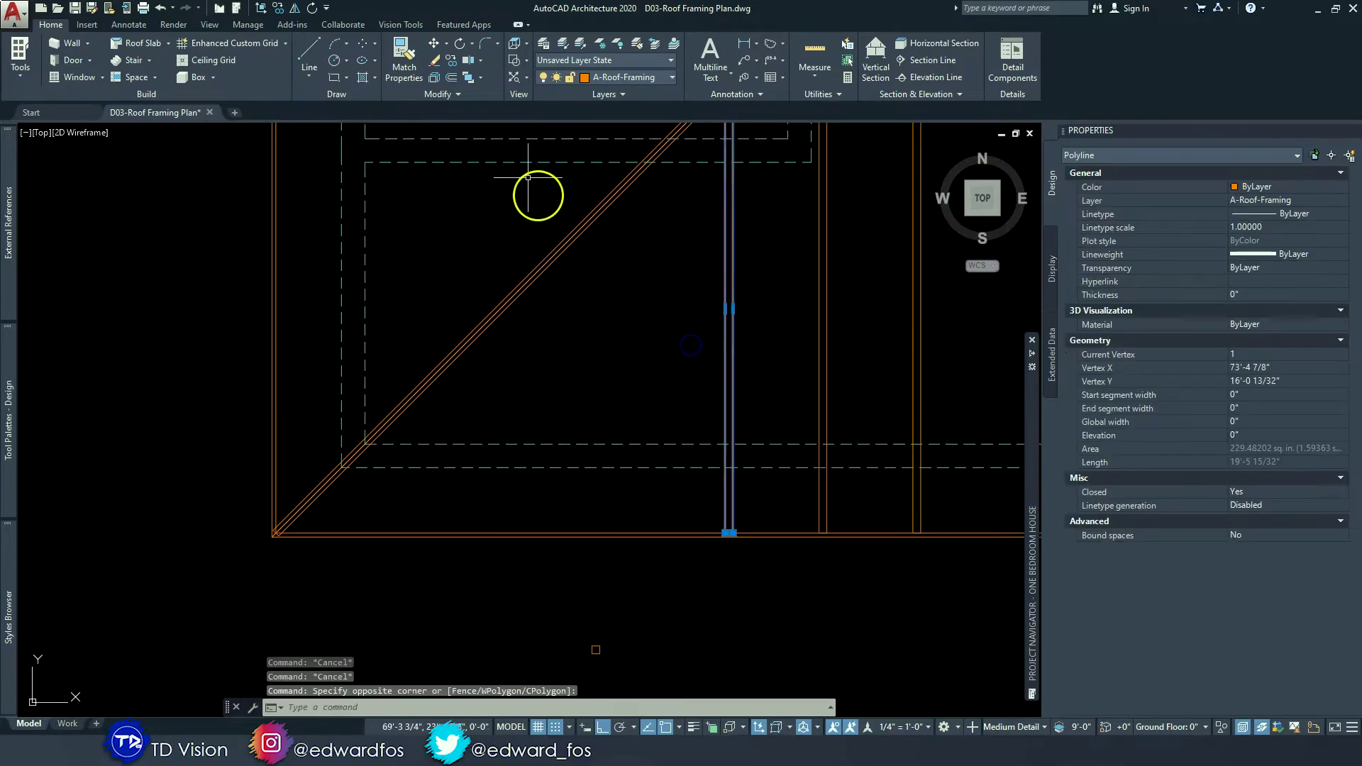
pyautogui.click(451, 64)
pyautogui.moveTo(592, 397); pyautogui.dragTo(625, 336, button='middle')
pyautogui.press('Escape')
# - Copy the two westernmost south rafters westward twice, continuing the 24-inch spacing with four more rafters toward the west fascia
pyautogui.click(869, 350)
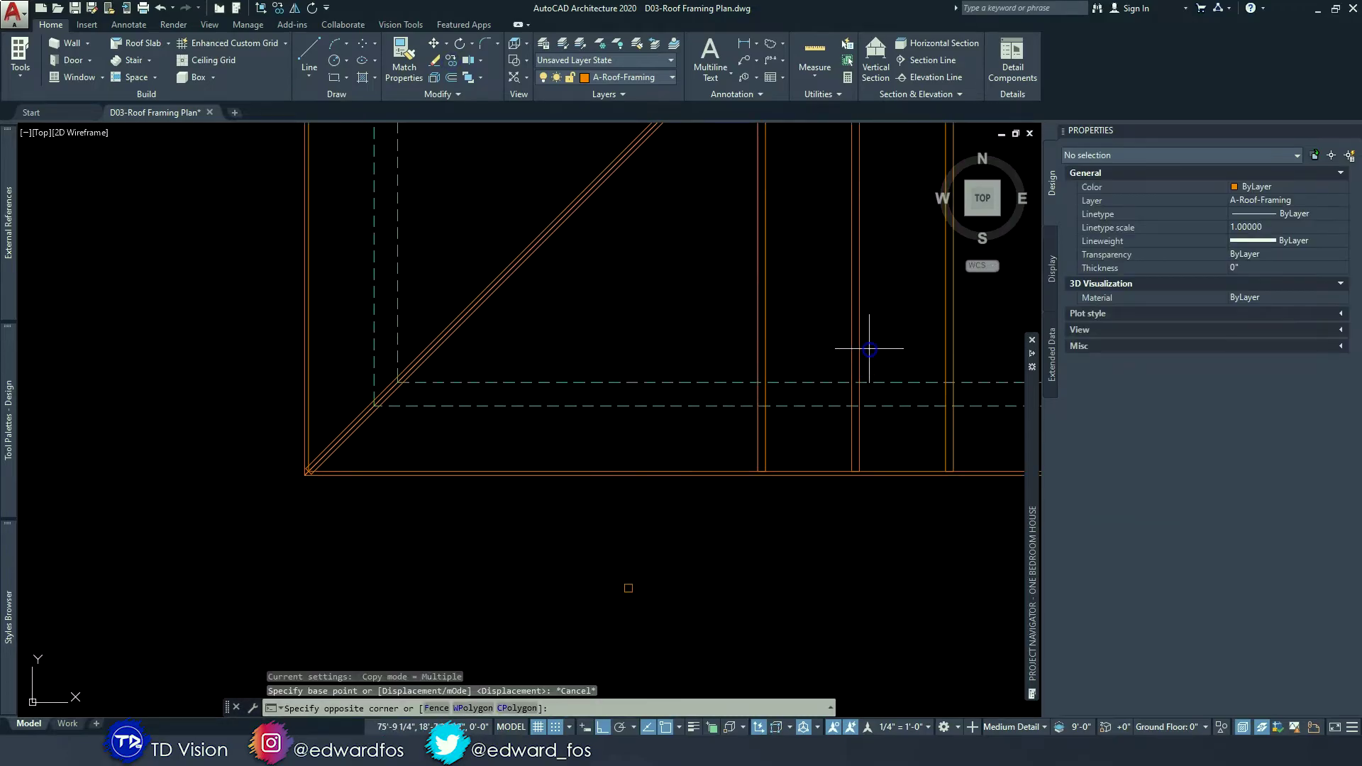
pyautogui.click(709, 317)
pyautogui.click(467, 80)
pyautogui.click(452, 62)
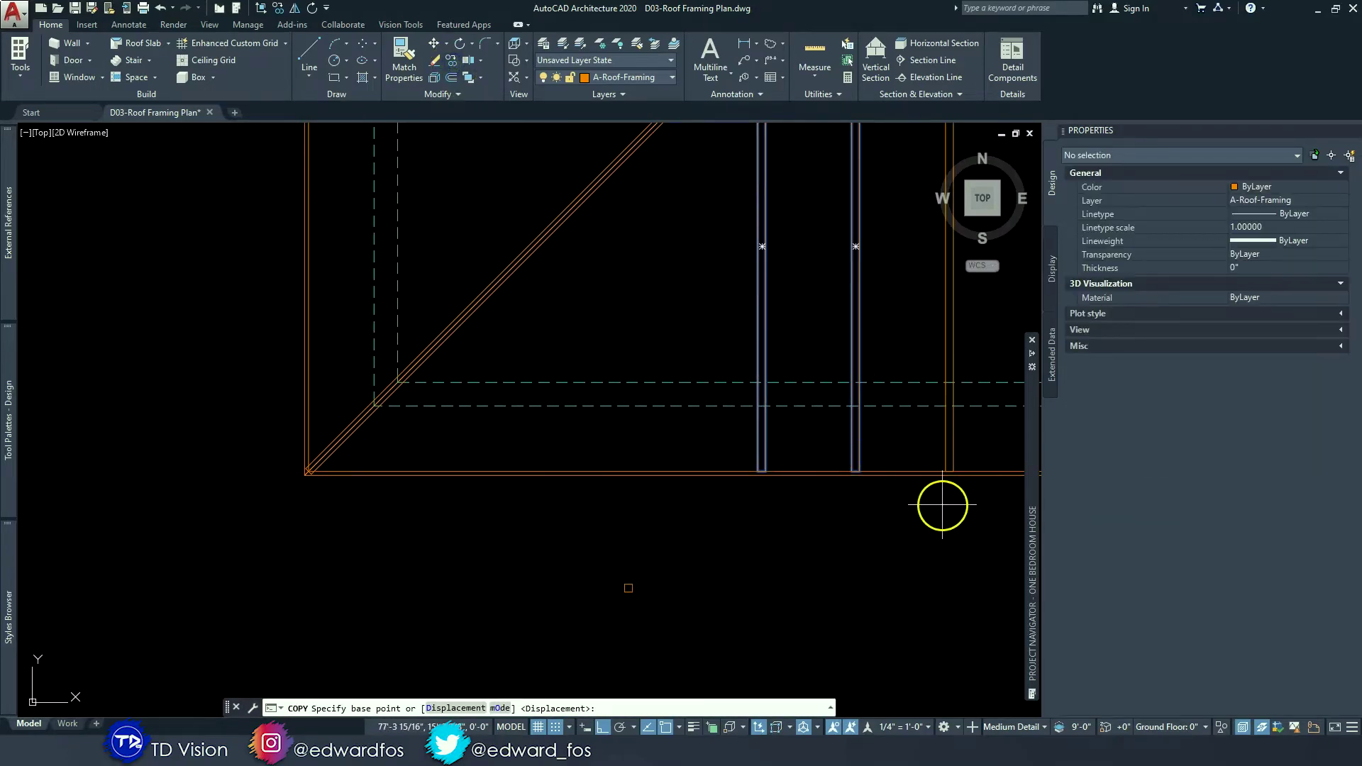
pyautogui.scroll(4, 934, 500)
pyautogui.click(945, 428)
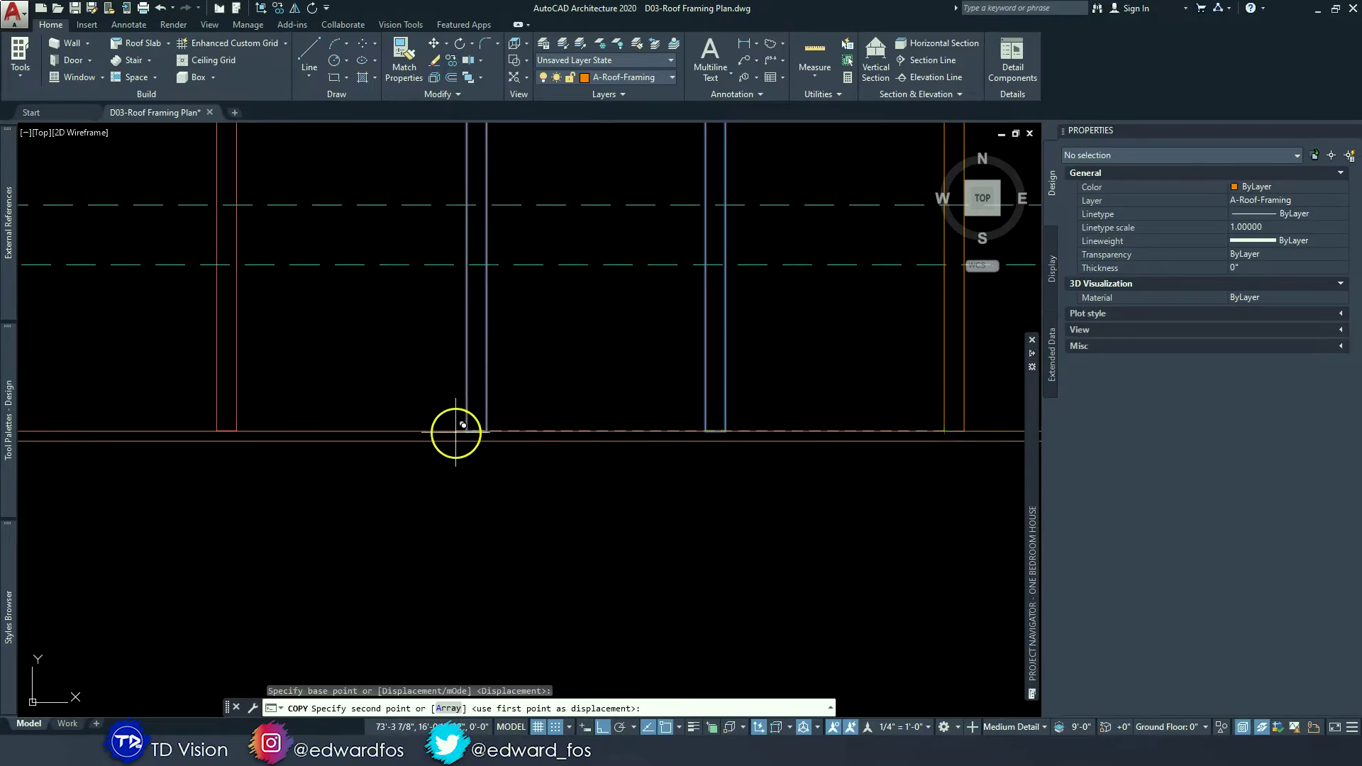
pyautogui.moveTo(453, 433); pyautogui.dragTo(859, 409, button='middle')
pyautogui.scroll(-4, 858, 410)
pyautogui.scroll(2, 622, 407)
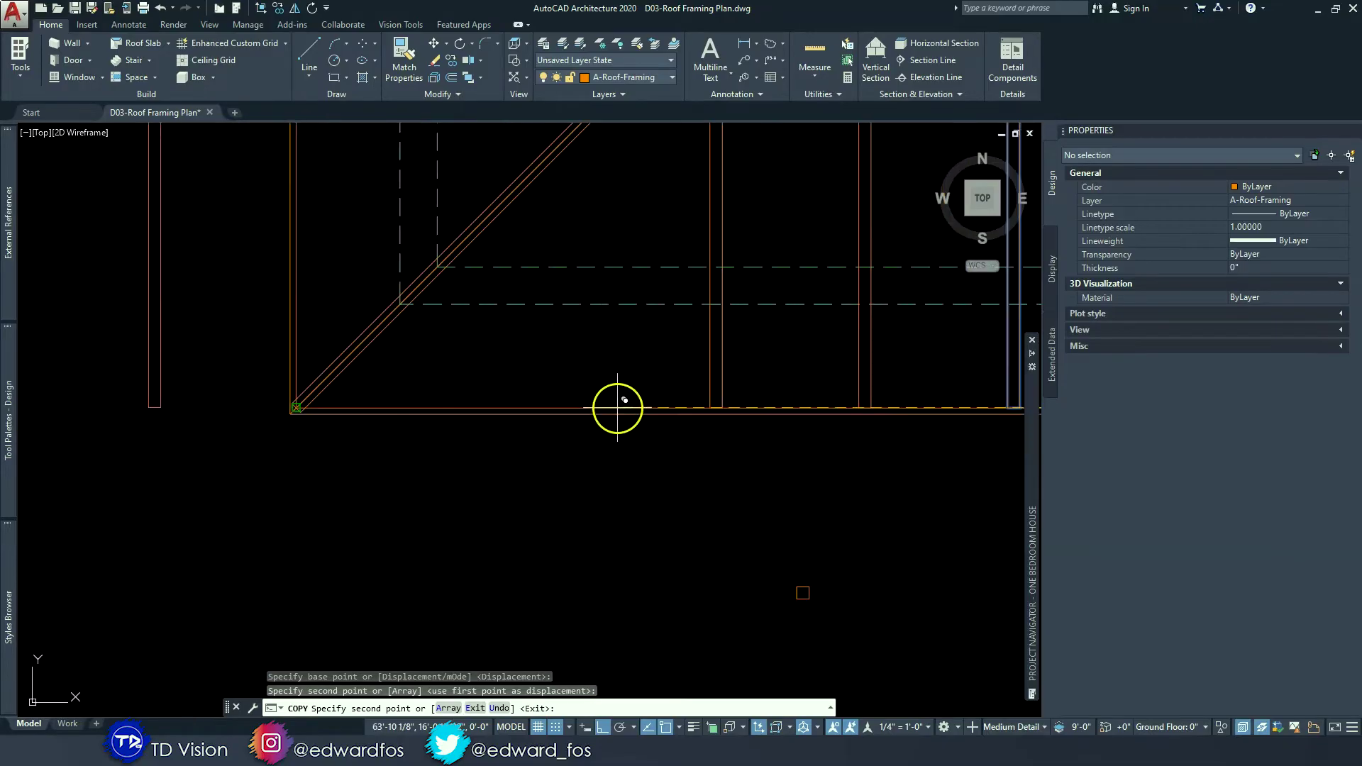
pyautogui.click(709, 407)
pyautogui.scroll(-4, 678, 444)
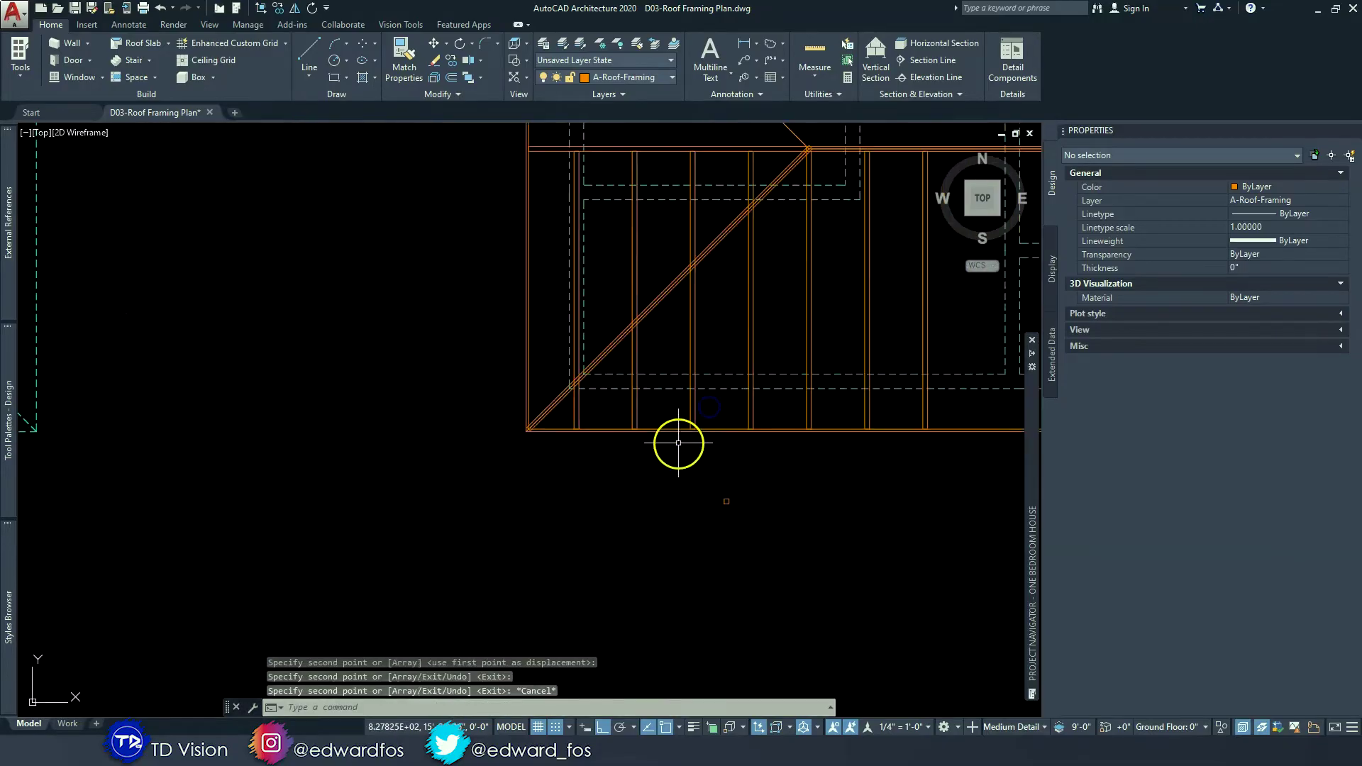
pyautogui.scroll(4, 632, 432)
pyautogui.press('Escape')
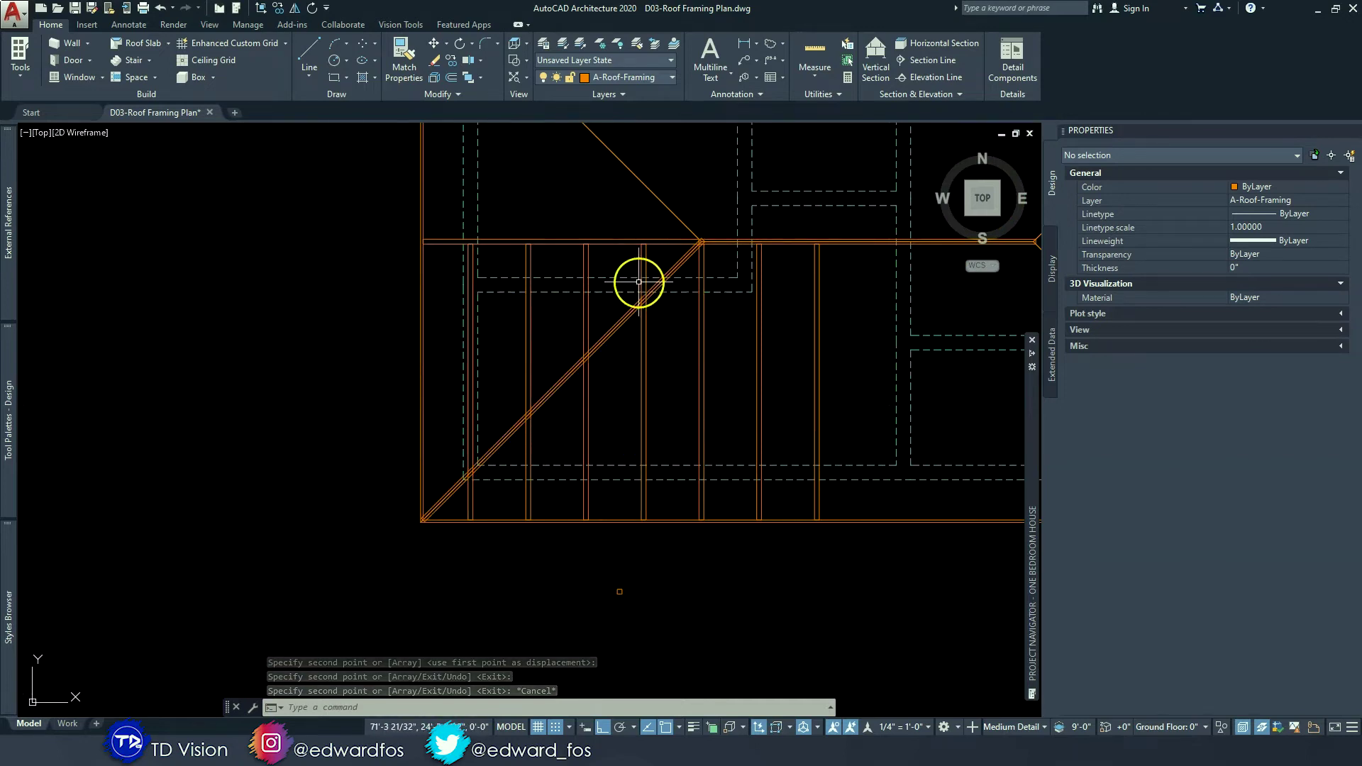
# - Stretch both top corners of the first rafter west of the ridge end down to the southwest hip board's lower edge
pyautogui.scroll(2, 581, 298)
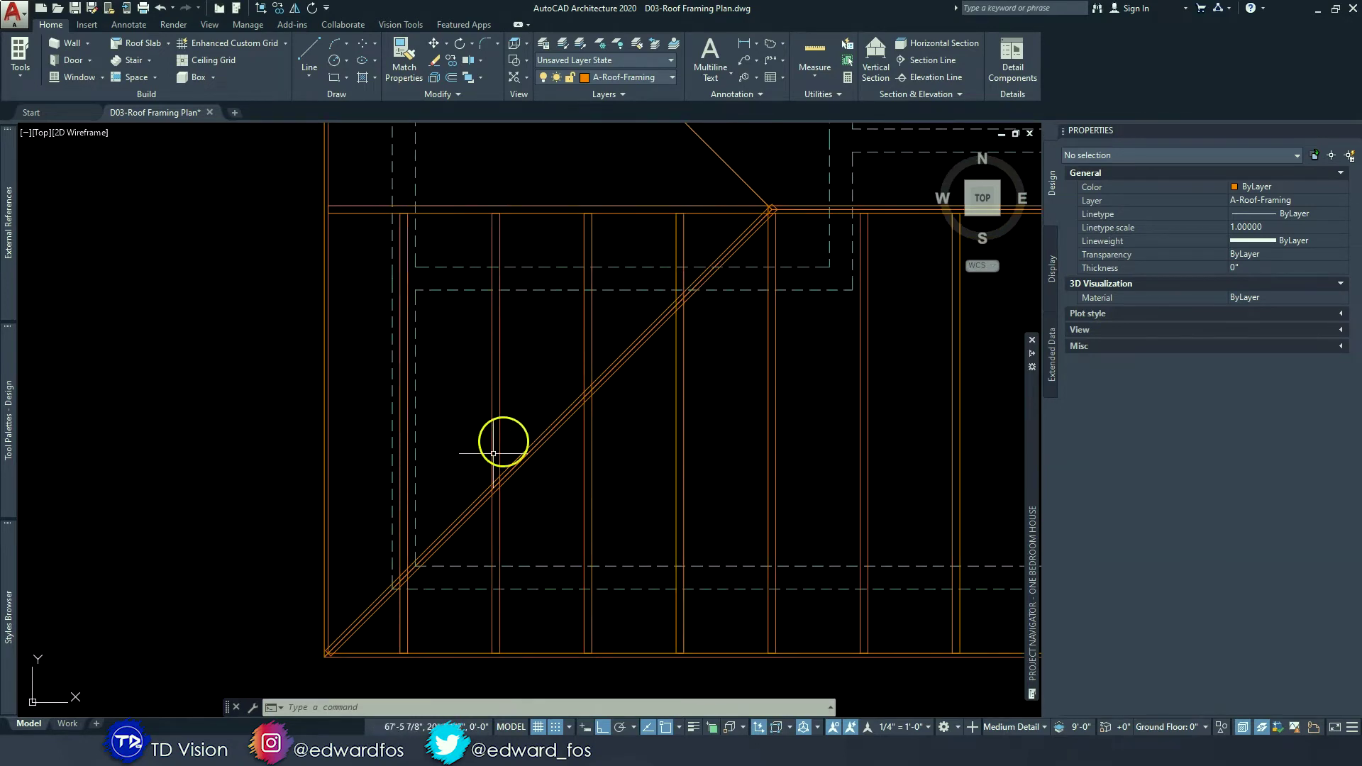
pyautogui.moveTo(479, 507); pyautogui.dragTo(522, 439, button='middle')
pyautogui.moveTo(660, 326); pyautogui.dragTo(616, 404, button='middle')
pyautogui.press('Escape')
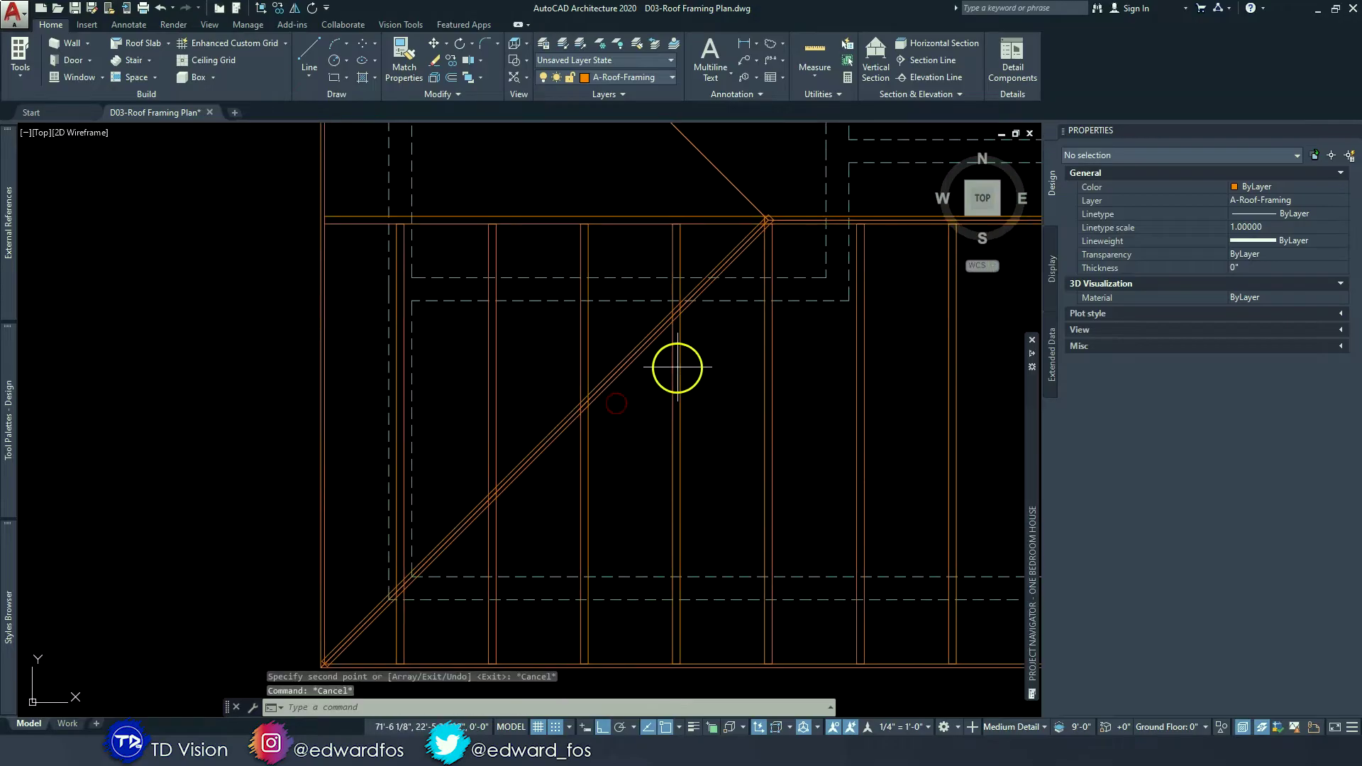
pyautogui.click(677, 367)
pyautogui.scroll(4, 681, 298)
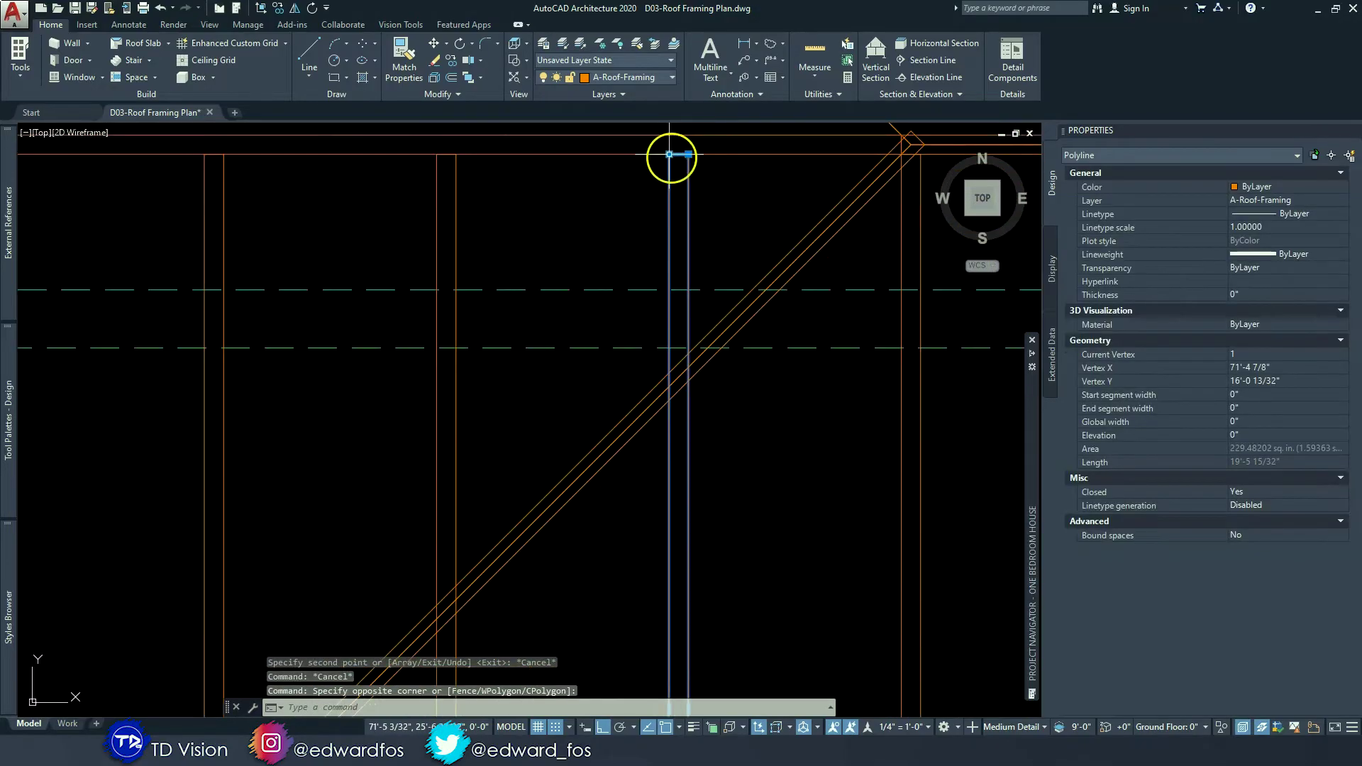
pyautogui.click(669, 154)
pyautogui.click(669, 399)
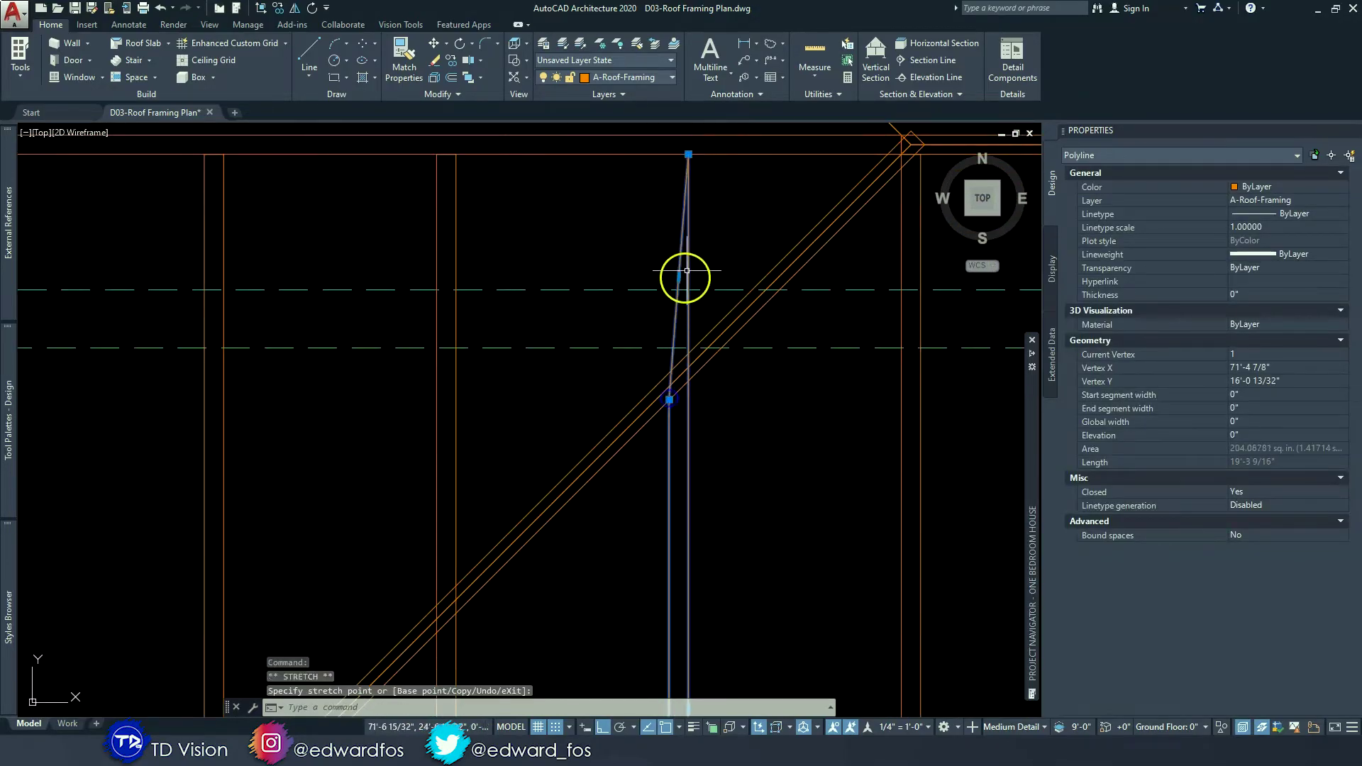
pyautogui.click(687, 155)
pyautogui.click(688, 380)
pyautogui.moveTo(602, 460); pyautogui.dragTo(717, 356, button='middle')
pyautogui.press('Escape')
# - Shorten the second rafter west of the ridge end by stretching its two top corners straight down to the hip board's lower edge
pyautogui.click(632, 356)
pyautogui.click(544, 347)
pyautogui.moveTo(603, 237); pyautogui.dragTo(627, 319, button='middle')
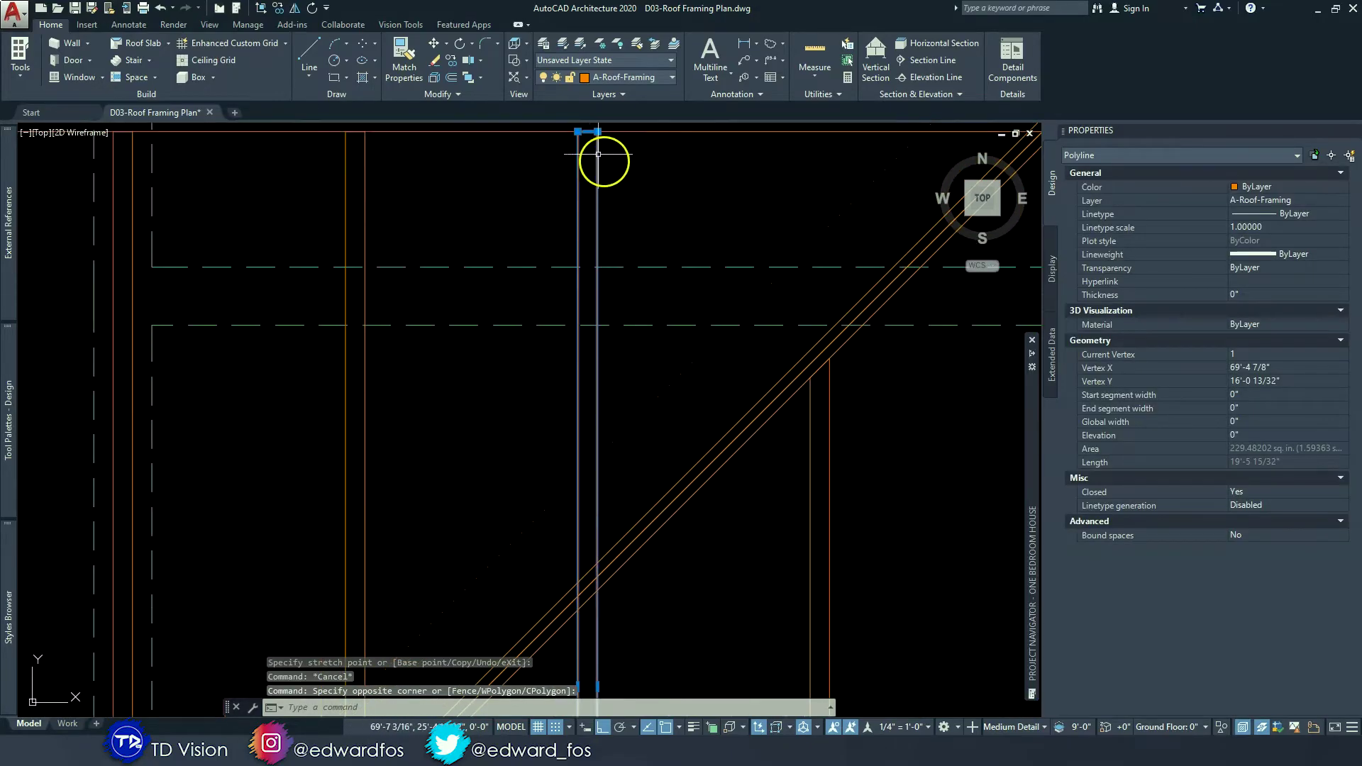
pyautogui.click(578, 131)
pyautogui.moveTo(553, 536); pyautogui.dragTo(598, 461, button='middle')
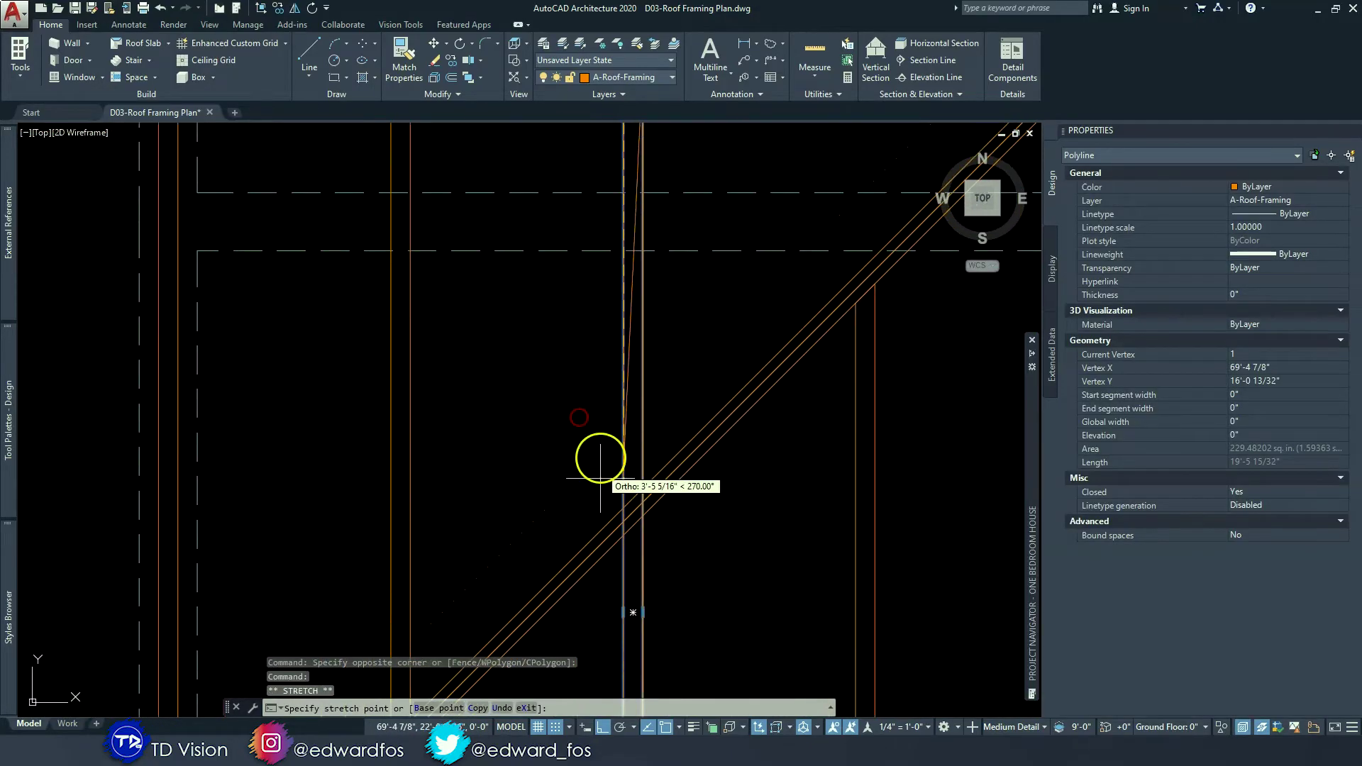
pyautogui.click(623, 535)
pyautogui.moveTo(657, 355); pyautogui.dragTo(666, 425, button='middle')
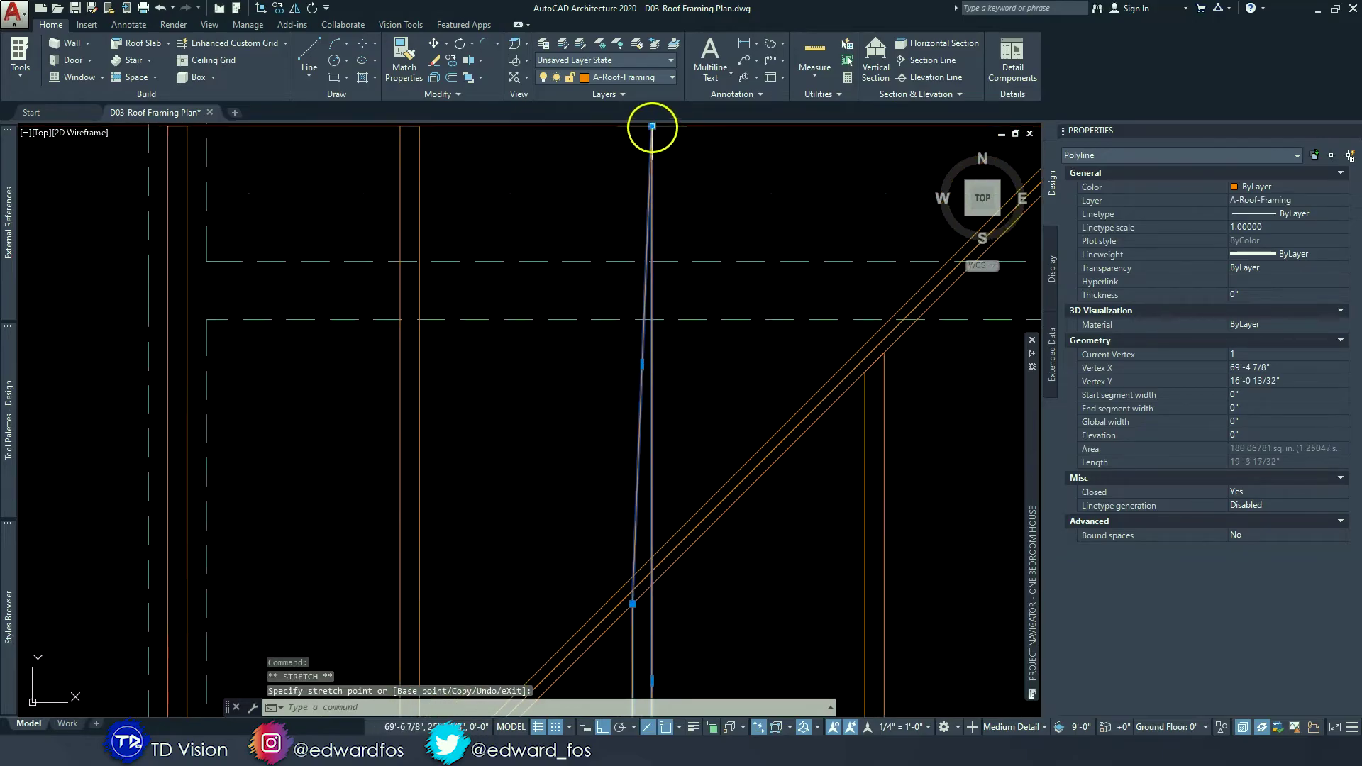
pyautogui.click(651, 580)
# - Shorten the third rafter west of the ridge end so both top corners meet the hip board's lower edge
pyautogui.scroll(-4, 683, 483)
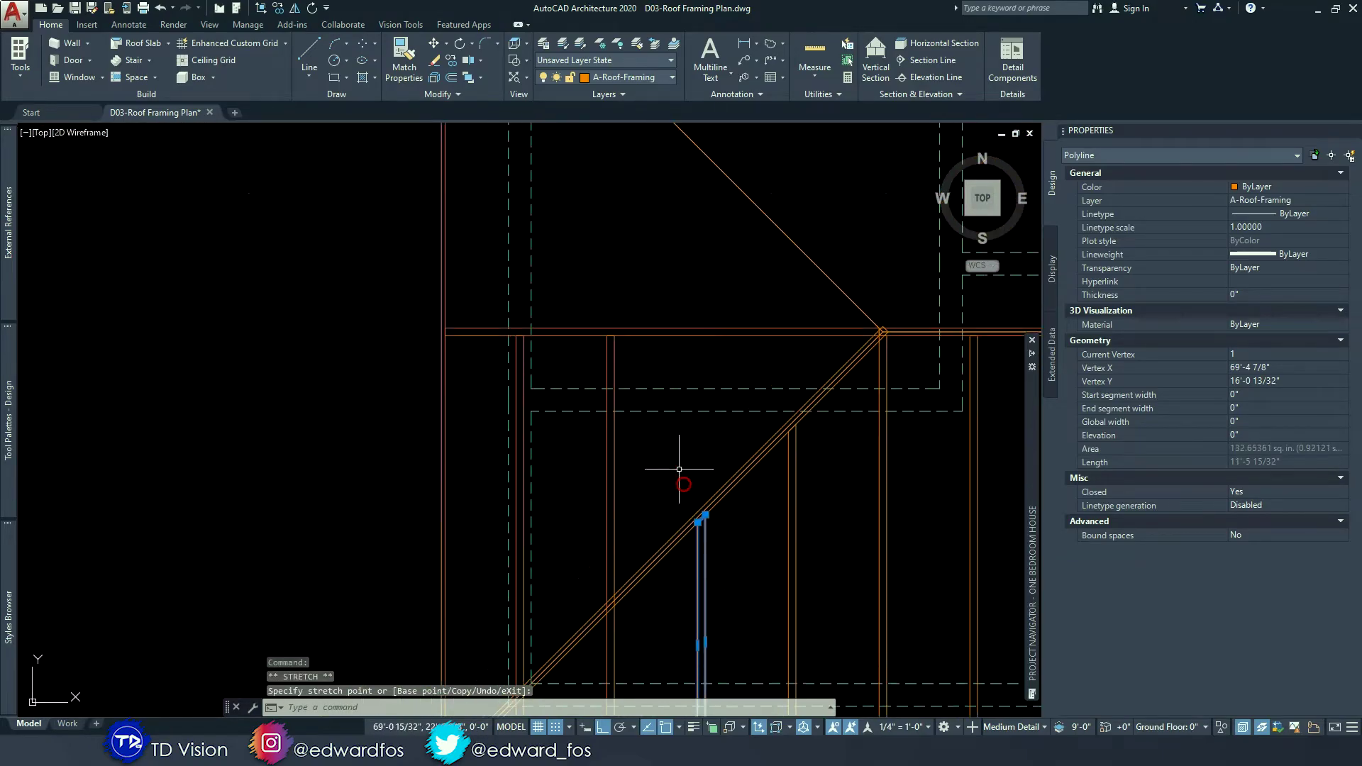
pyautogui.click(618, 376)
pyautogui.click(607, 334)
pyautogui.scroll(2, 608, 544)
pyautogui.click(647, 454)
pyautogui.scroll(-2, 668, 351)
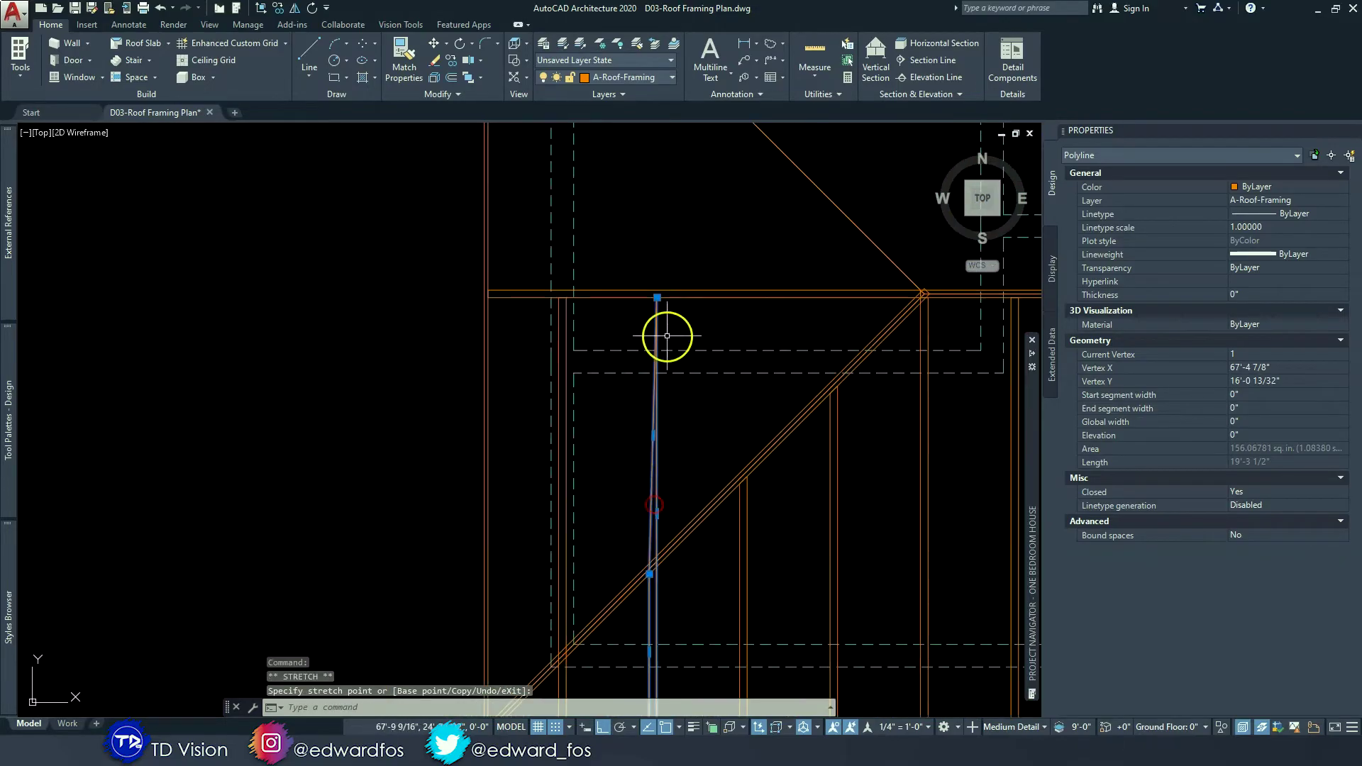
pyautogui.scroll(2, 659, 578)
pyautogui.click(662, 571)
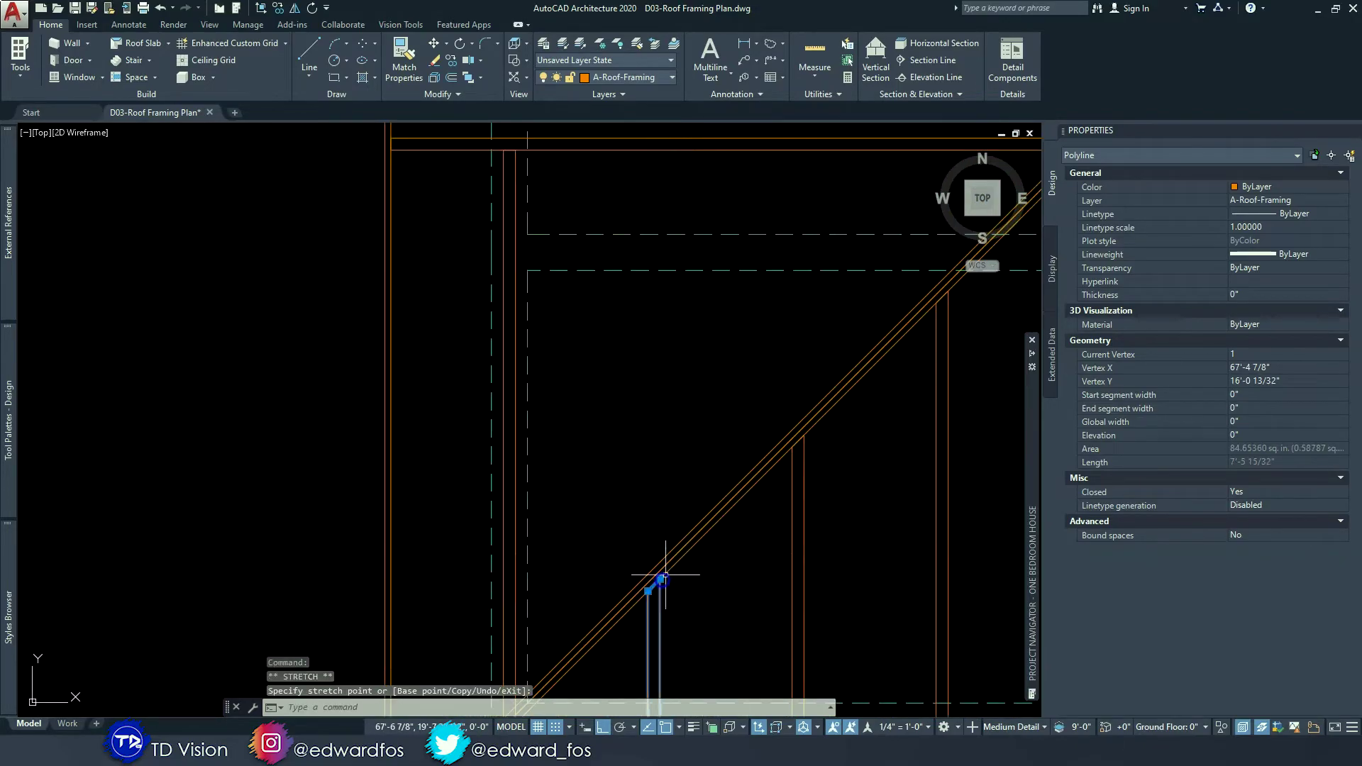
# - Shorten the westernmost south rafter so both top corners meet the hip board's lower edge, and deselect it
pyautogui.scroll(-2, 784, 495)
pyautogui.scroll(2, 709, 415)
pyautogui.click(753, 419)
pyautogui.click(718, 390)
pyautogui.click(733, 198)
pyautogui.scroll(-2, 737, 195)
pyautogui.scroll(2, 741, 410)
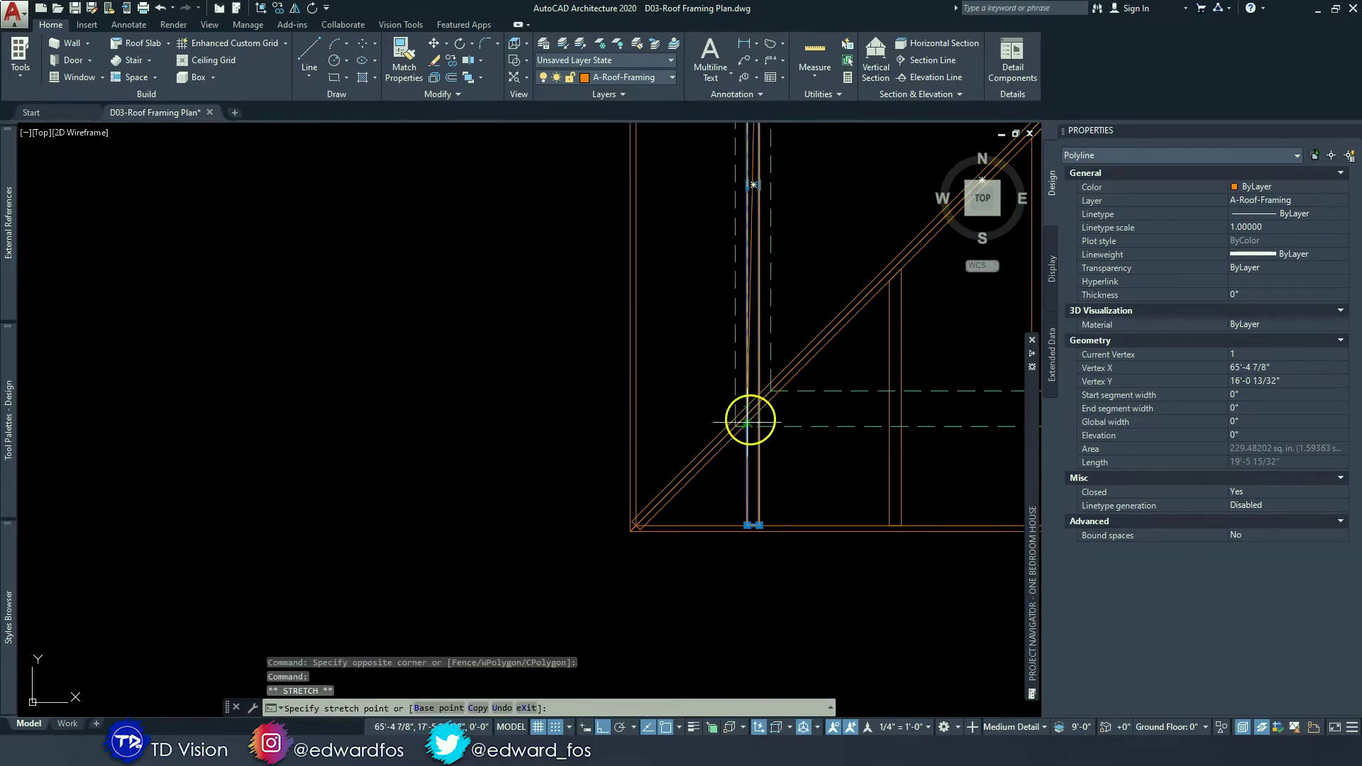
pyautogui.scroll(2, 750, 419)
pyautogui.click(740, 425)
pyautogui.scroll(-3, 741, 421)
pyautogui.moveTo(742, 419); pyautogui.dragTo(744, 561, button='middle')
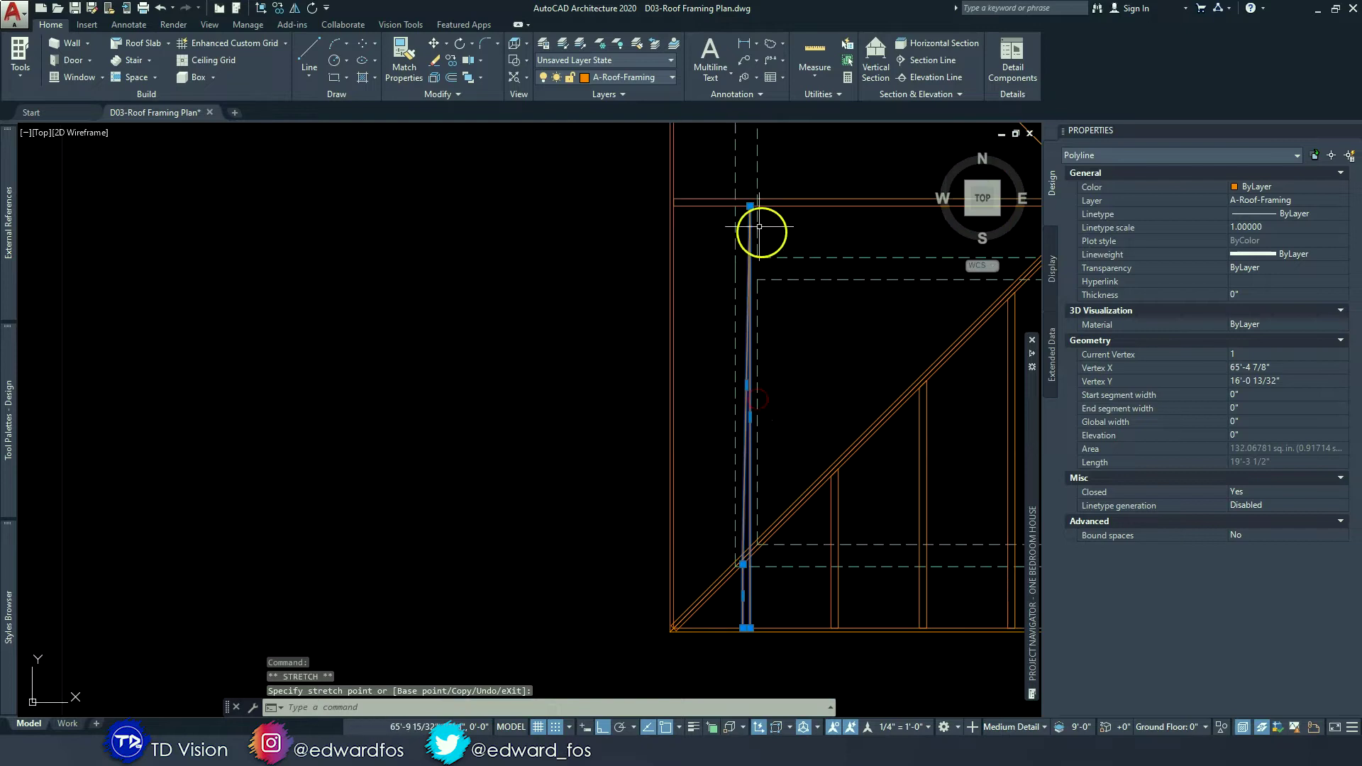
pyautogui.click(750, 205)
pyautogui.scroll(3, 742, 546)
pyautogui.click(783, 552)
pyautogui.press('Escape')
pyautogui.press('Escape')
# - With ortho off, add a vertex to the hip board's upper end at the southwest corner of the ridge board
pyautogui.scroll(-4, 799, 481)
pyautogui.moveTo(801, 482); pyautogui.dragTo(533, 487, button='middle')
pyautogui.press('Escape')
pyautogui.moveTo(733, 495); pyautogui.dragTo(662, 524, button='middle')
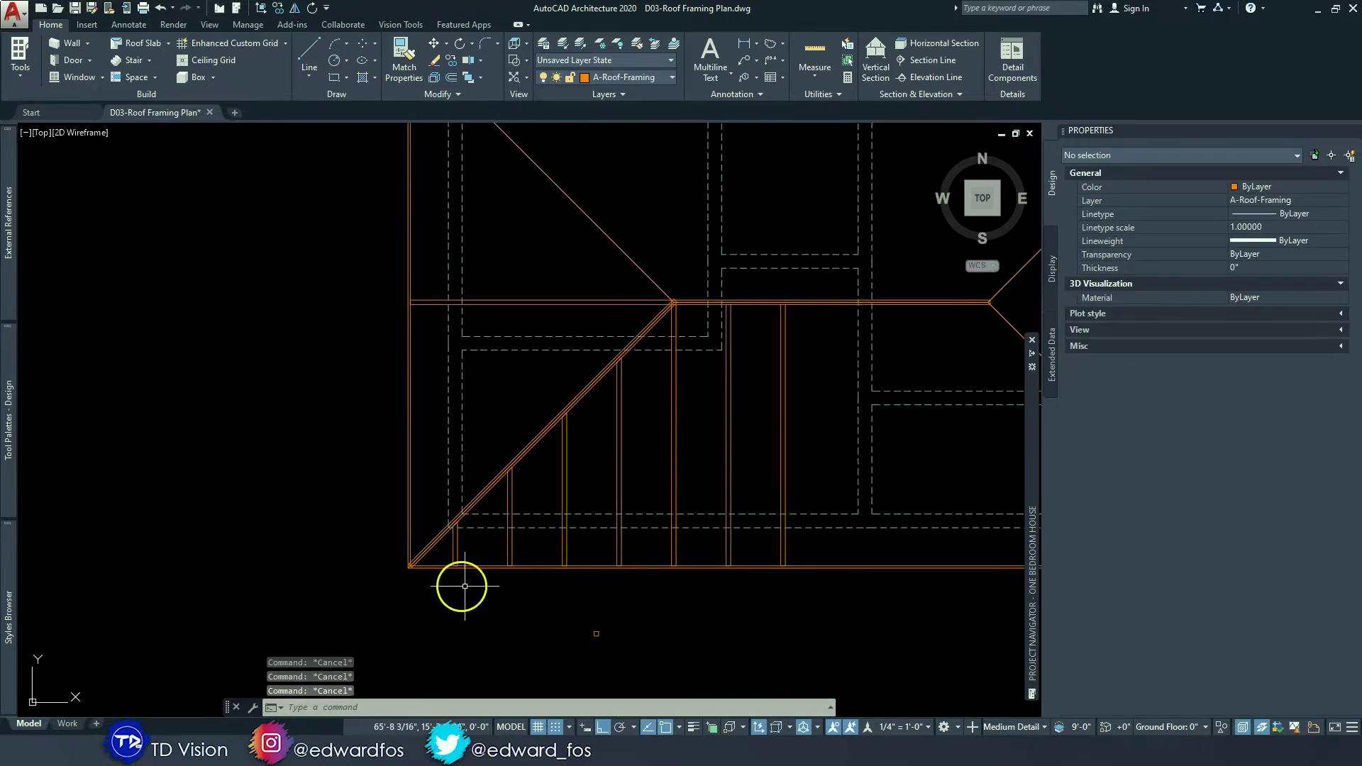
pyautogui.moveTo(781, 537); pyautogui.dragTo(769, 529, button='middle')
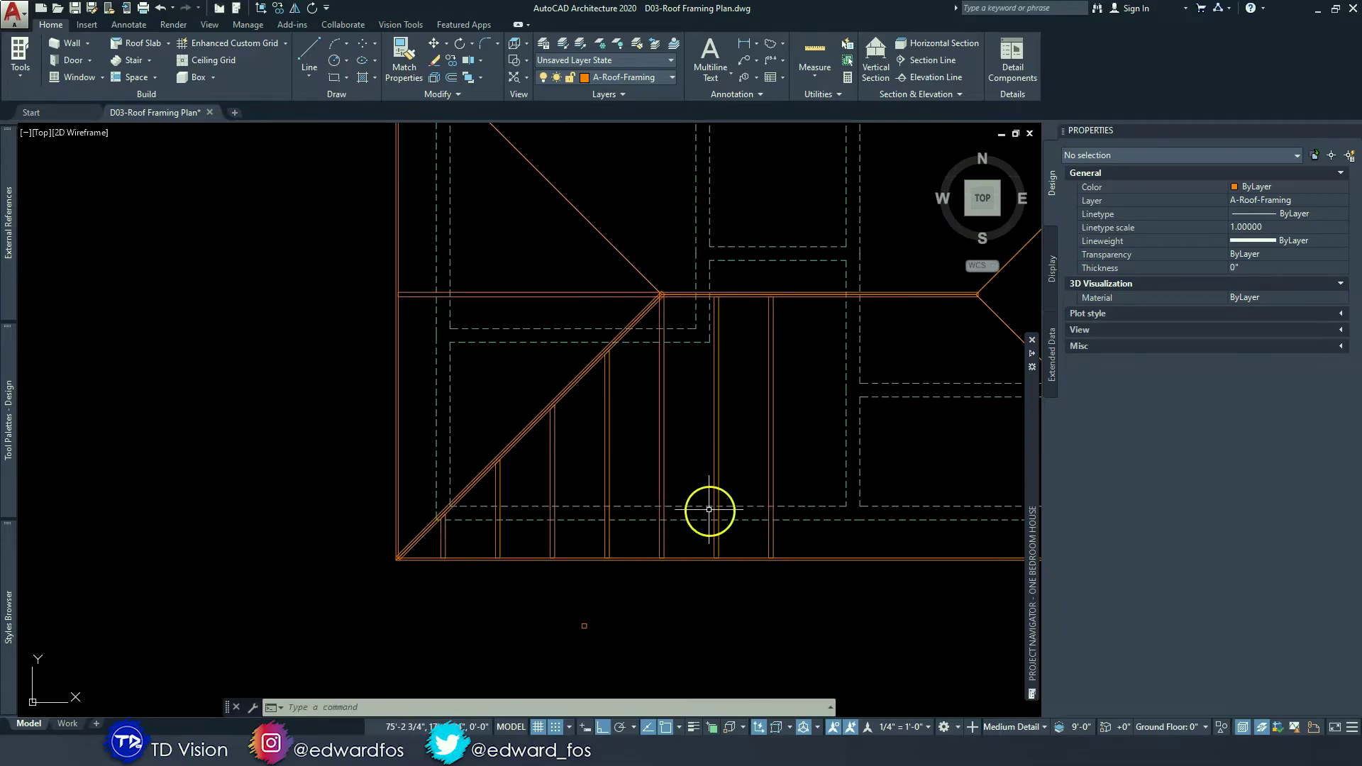
pyautogui.scroll(8, 653, 274)
pyautogui.click(609, 463)
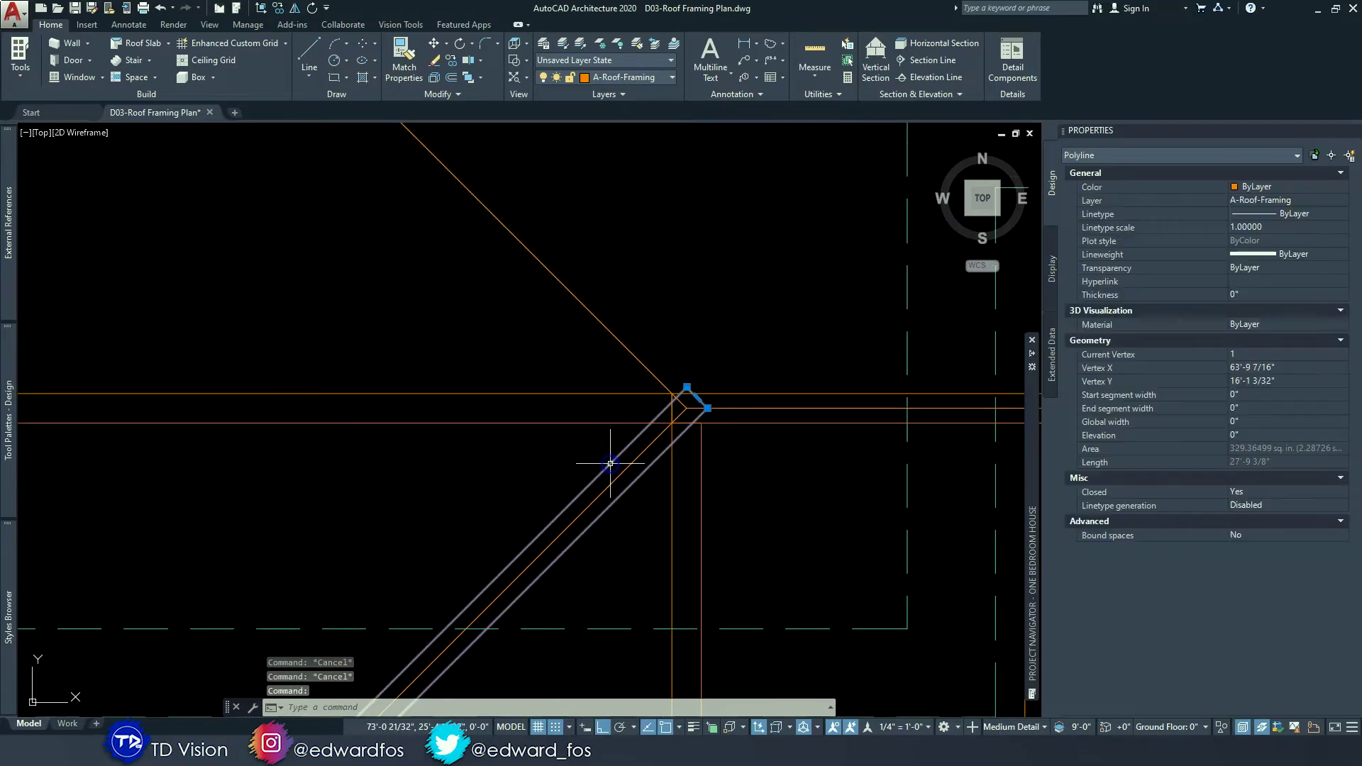
pyautogui.scroll(2, 669, 433)
pyautogui.scroll(2, 643, 426)
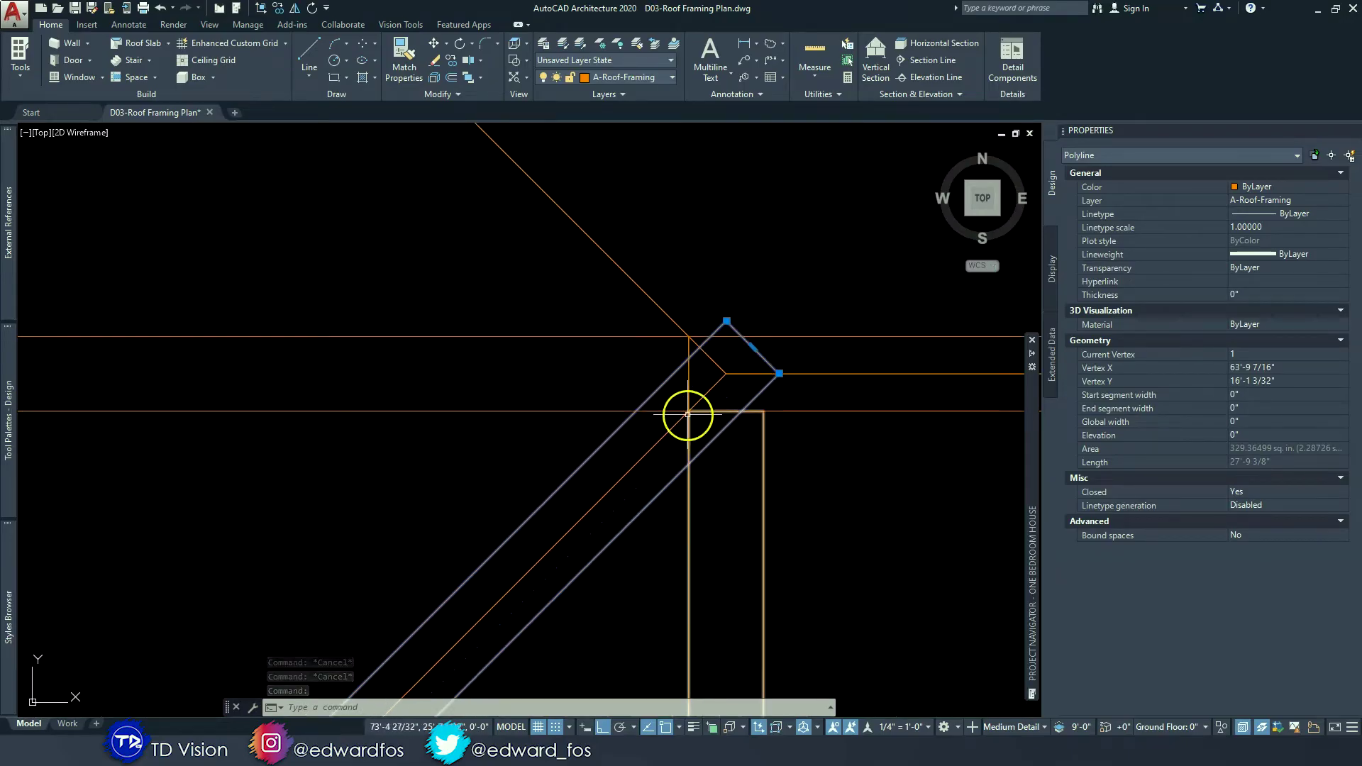
pyautogui.moveTo(753, 347)
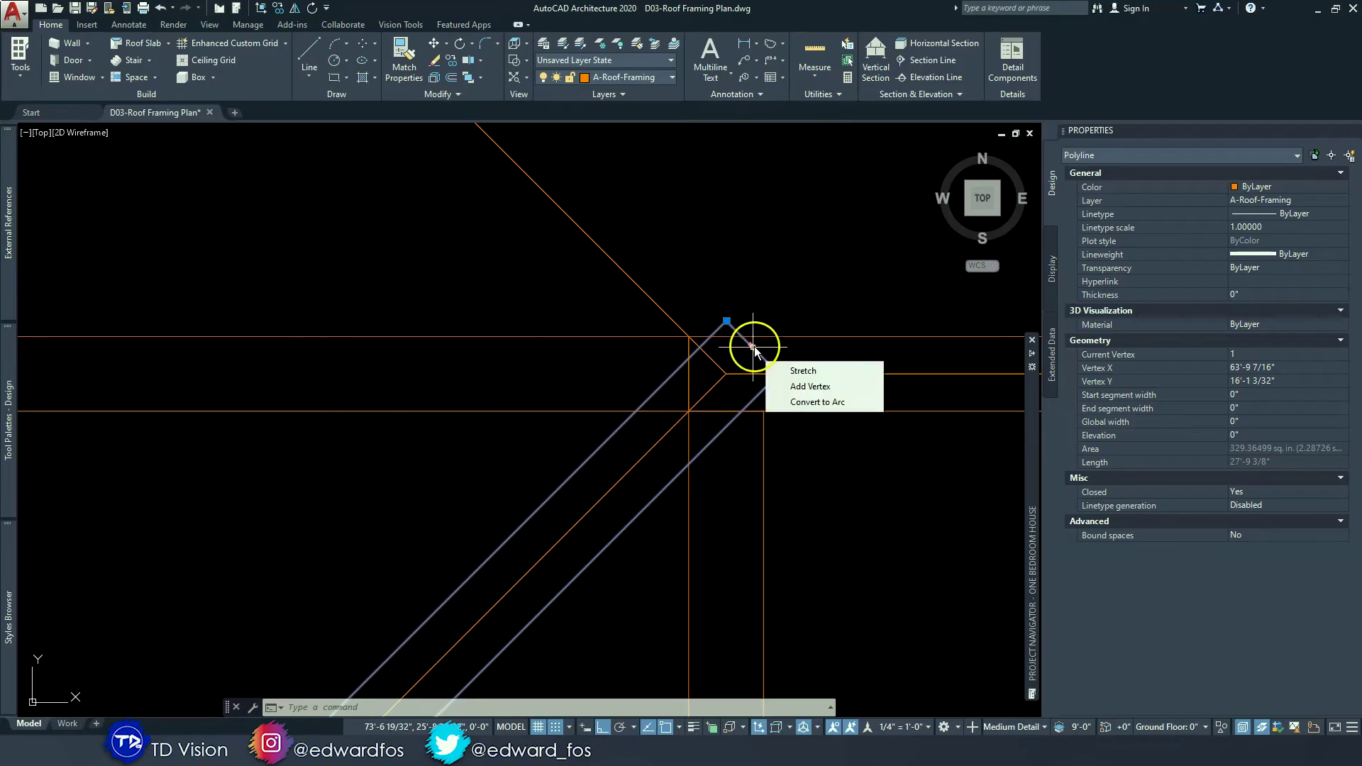
pyautogui.click(798, 392)
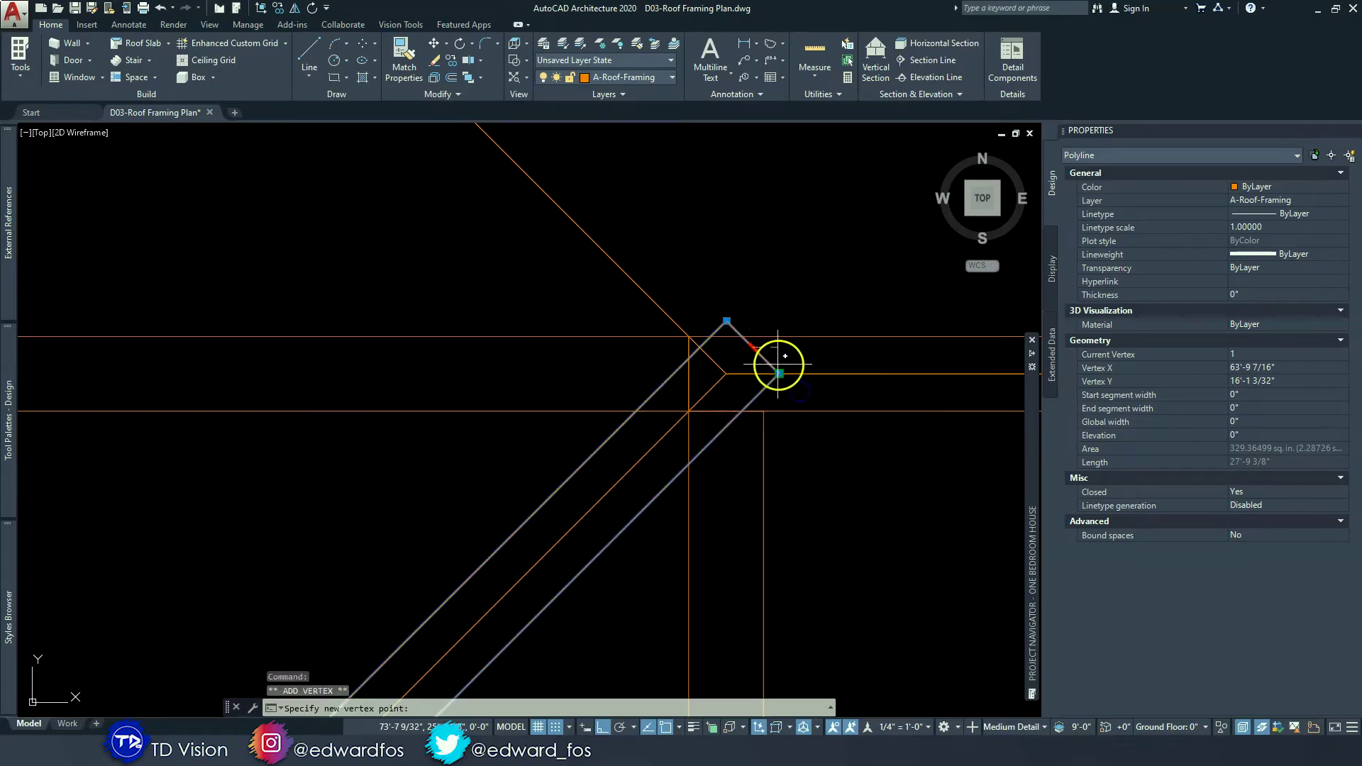
pyautogui.scroll(5, 738, 361)
pyautogui.scroll(-3, 715, 369)
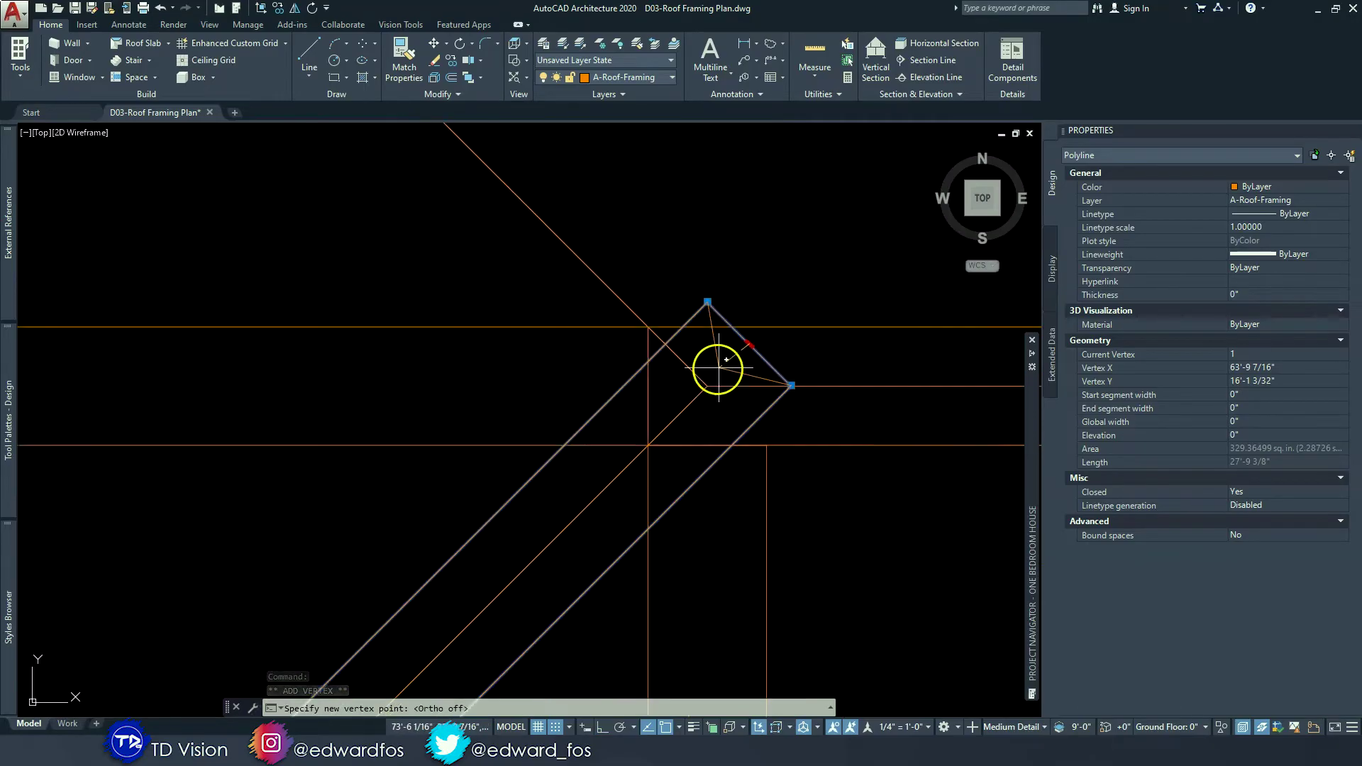
pyautogui.click(647, 445)
# - Stretch the hip board's two upper corners onto the west rafter's lower edge and the south rafter's west edge, and deselect it
pyautogui.click(707, 301)
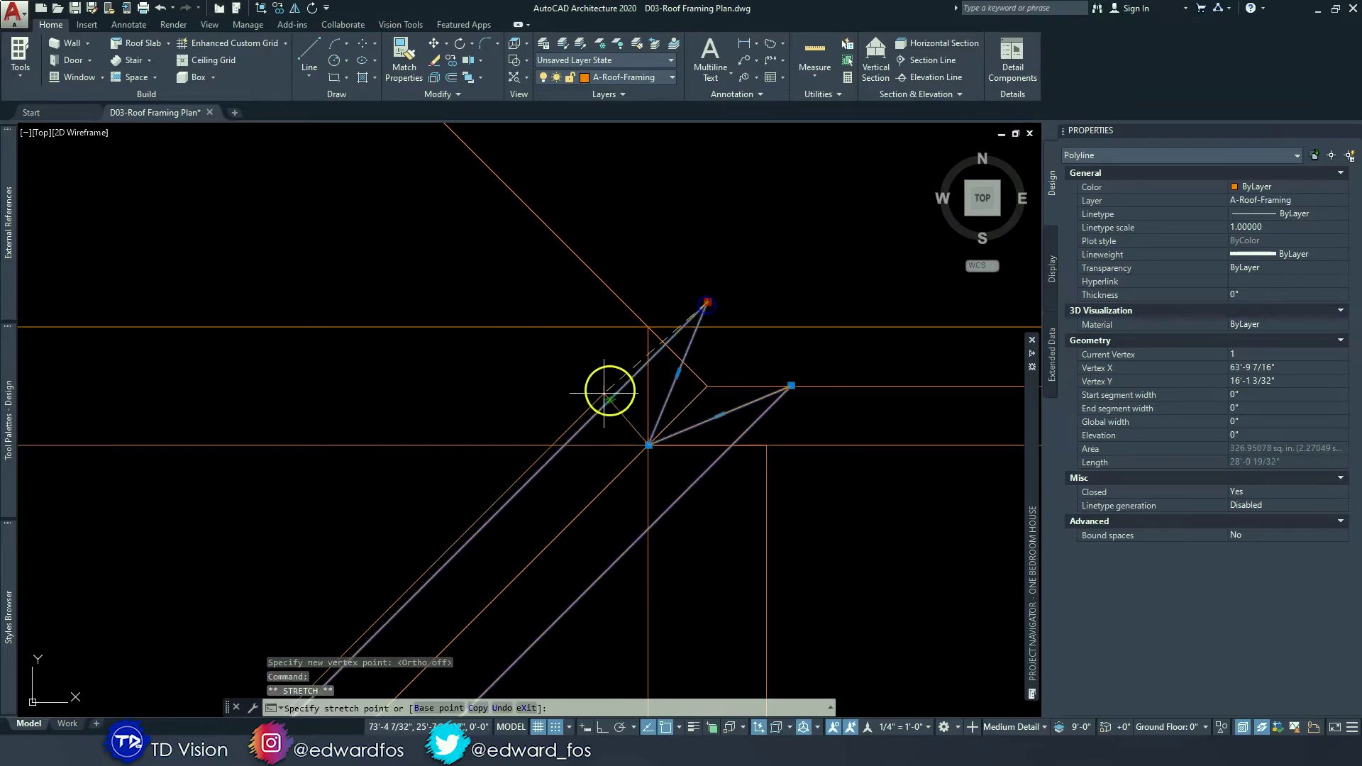
pyautogui.click(565, 444)
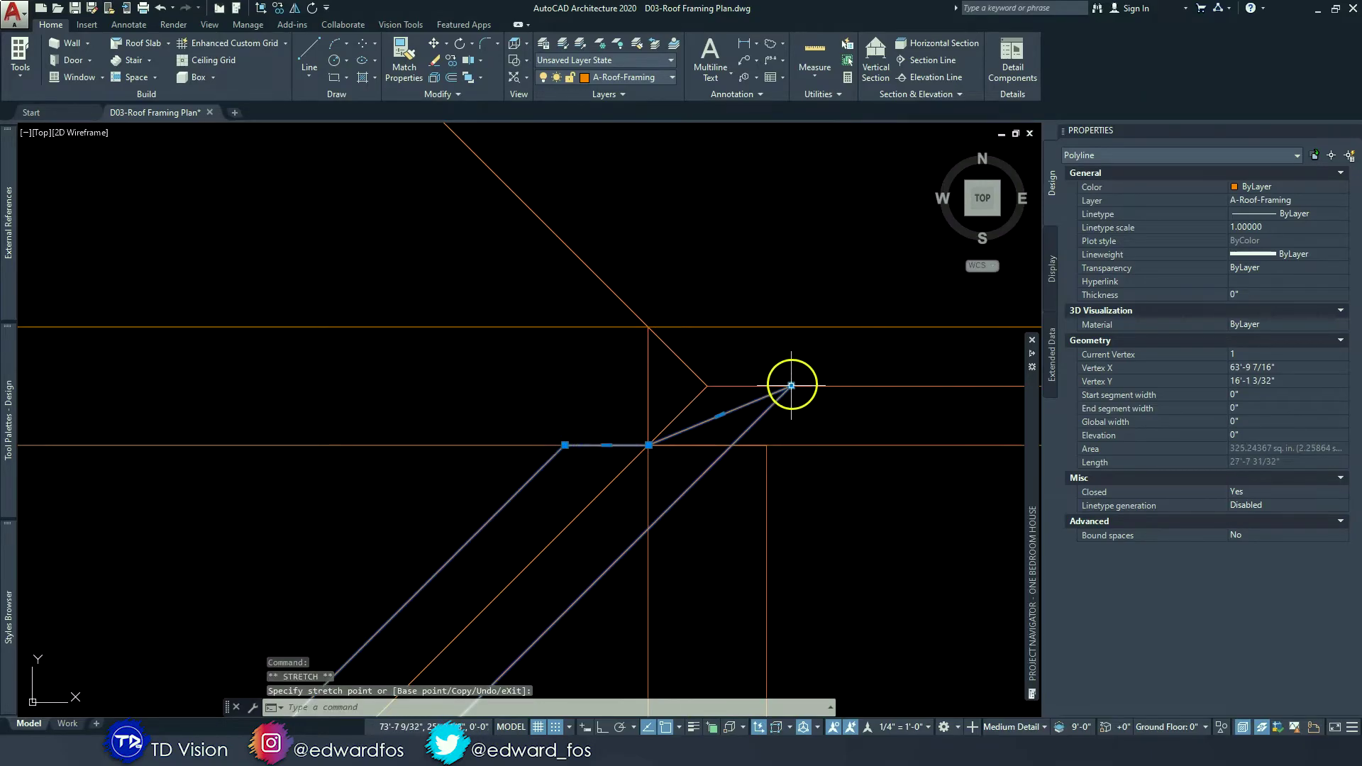
pyautogui.click(791, 385)
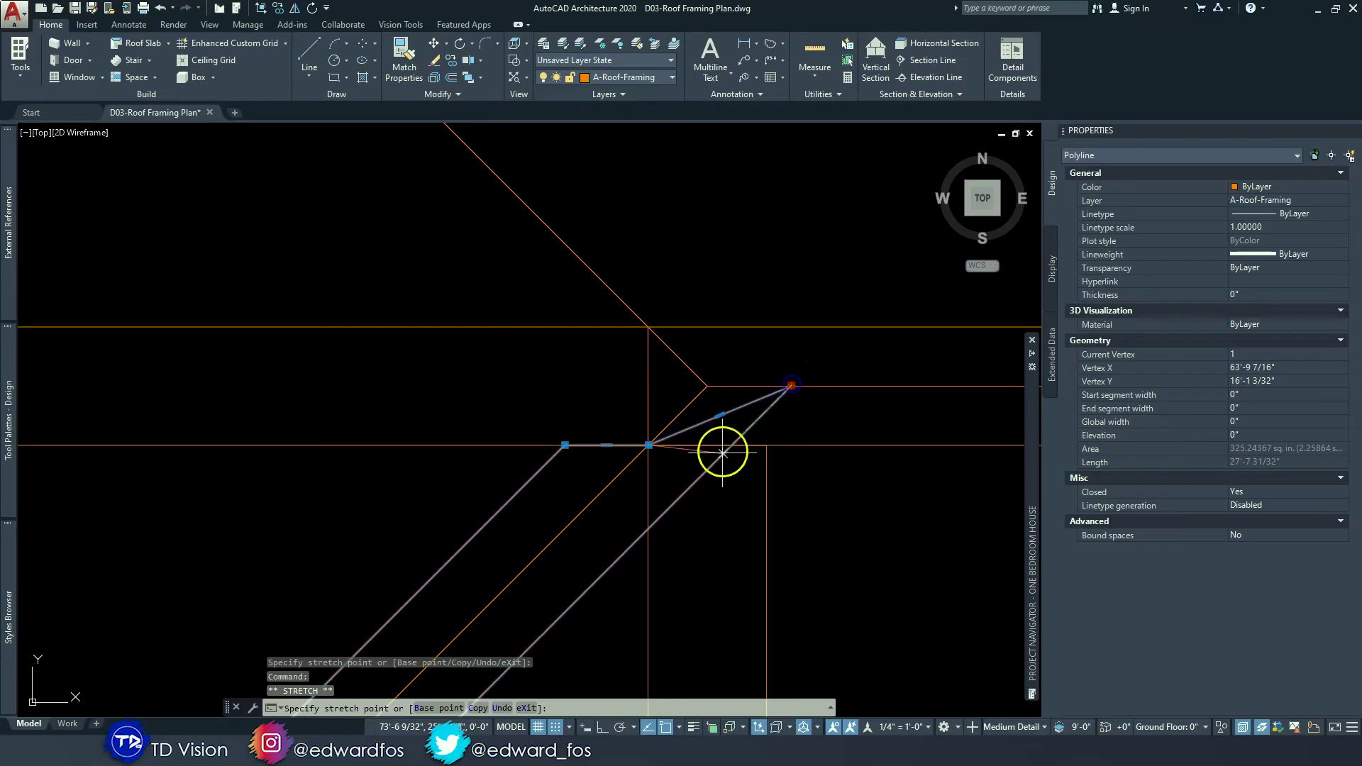
pyautogui.click(648, 529)
pyautogui.press('Escape')
pyautogui.press('Escape')
# - Add a vertex to the hip board's lower end at the inner corner of the west and south fascias
pyautogui.scroll(-10, 697, 457)
pyautogui.moveTo(652, 528); pyautogui.dragTo(892, 152, button='middle')
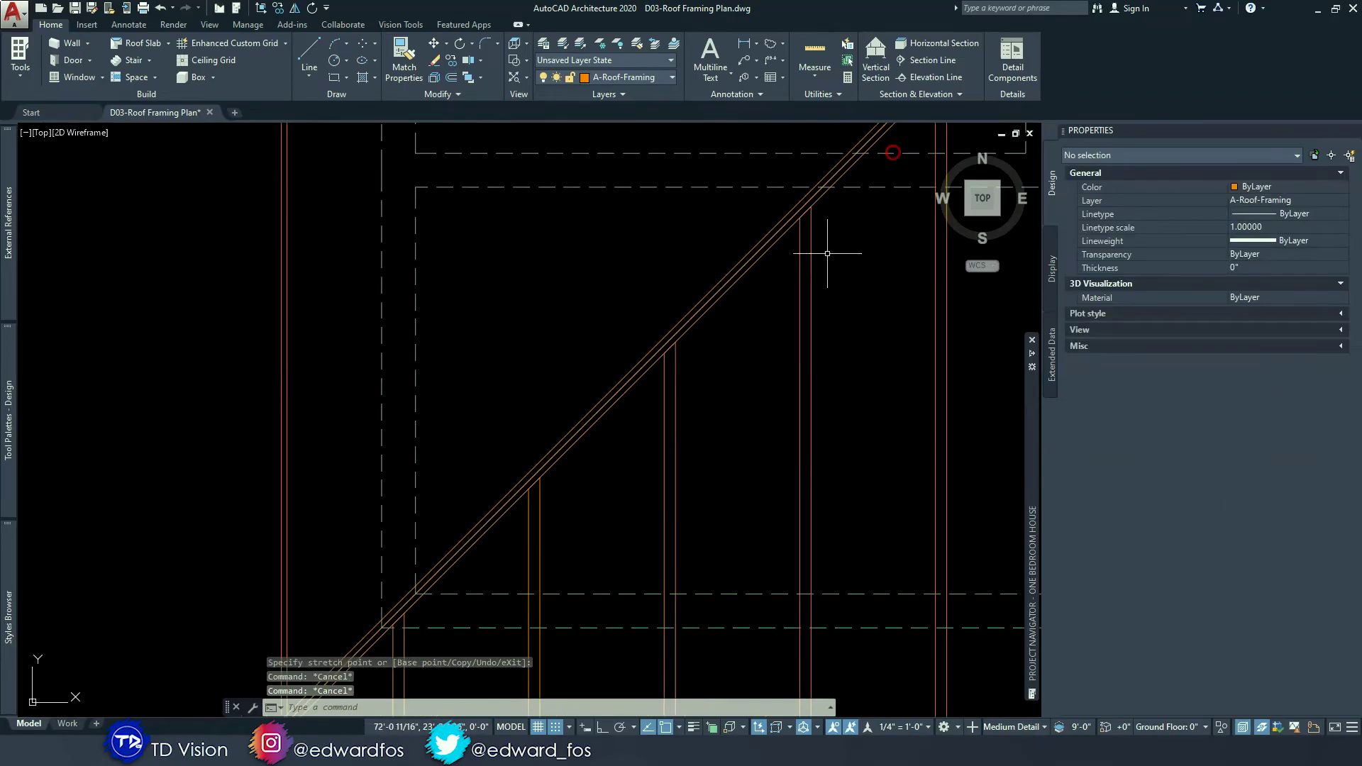
pyautogui.scroll(3, 506, 453)
pyautogui.click(526, 439)
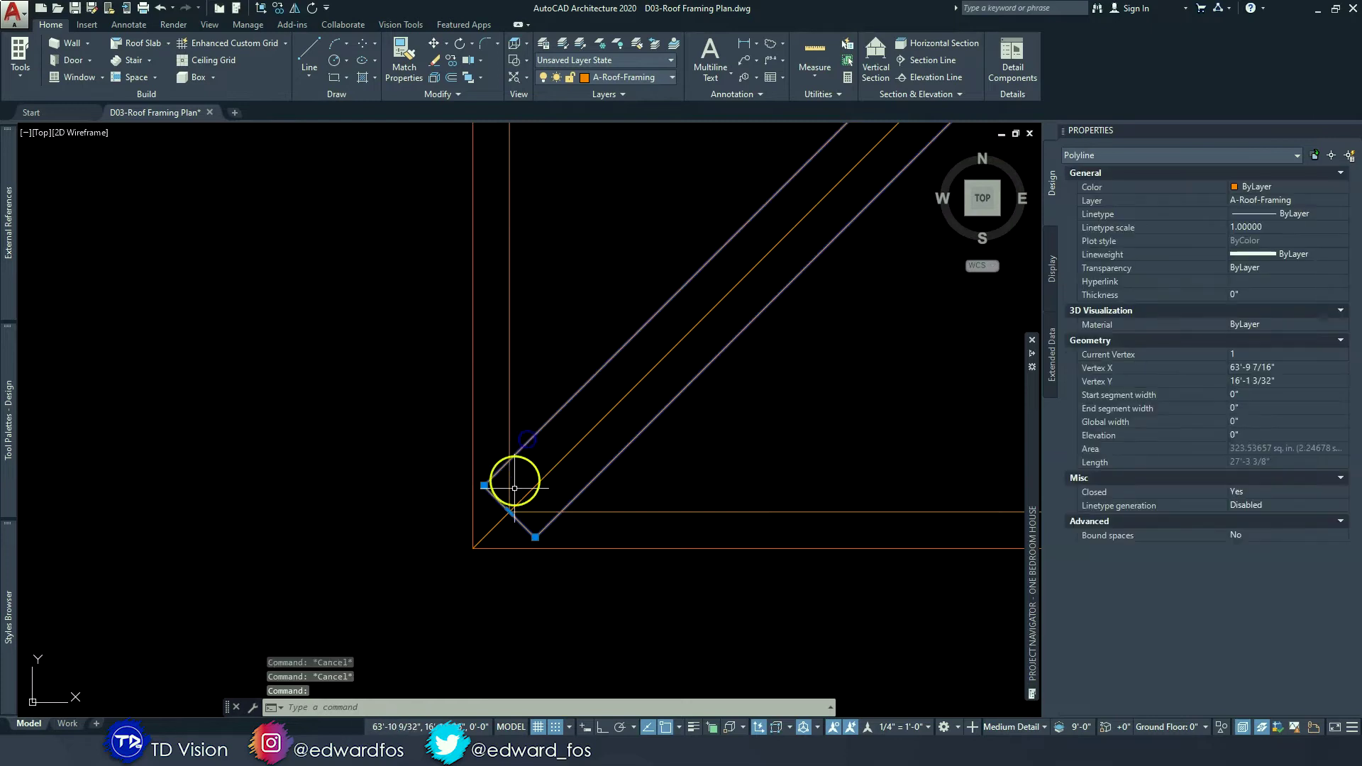
pyautogui.moveTo(509, 511)
pyautogui.click(553, 553)
pyautogui.scroll(8, 525, 545)
pyautogui.moveTo(488, 472); pyautogui.dragTo(475, 545, button='middle')
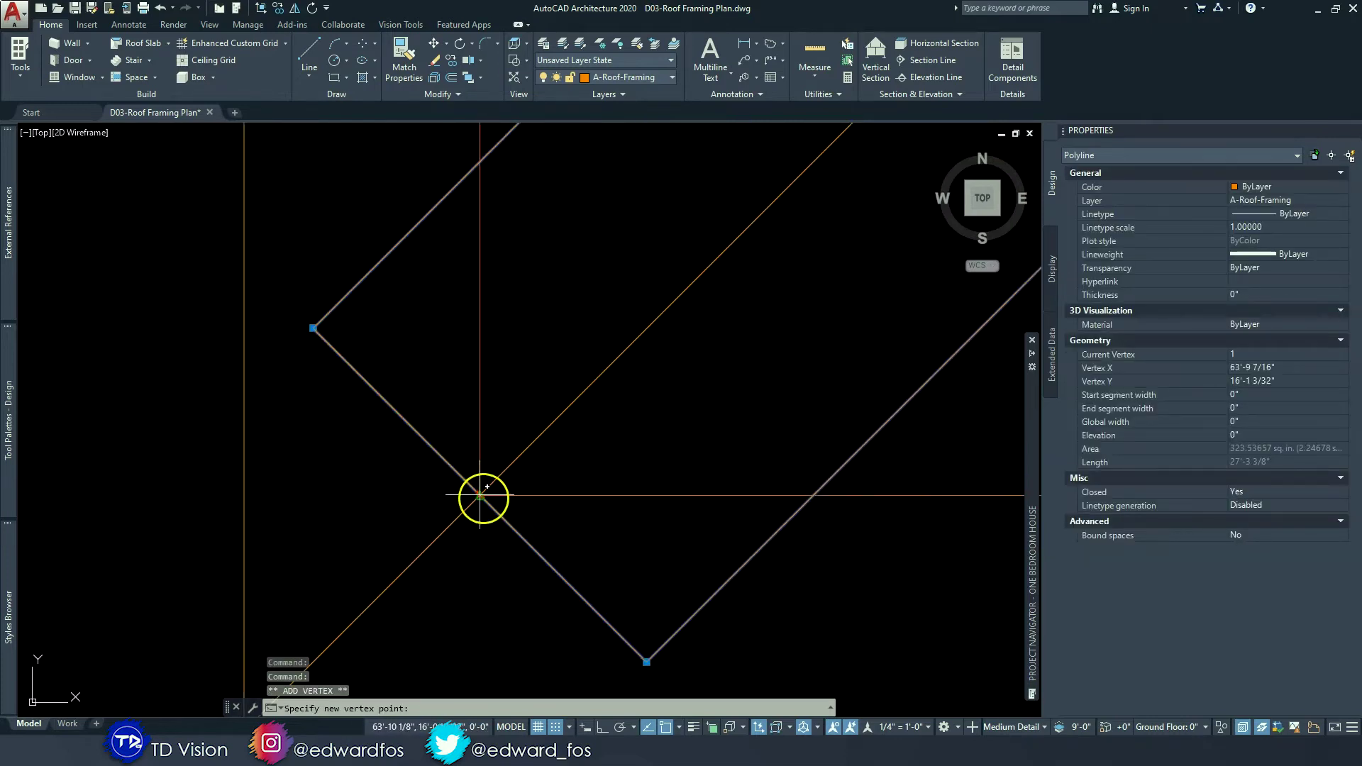
pyautogui.click(480, 495)
# - Try to stretch the hip board's lower west corner onto the west fascia's inner line, and undo that stretch
pyautogui.scroll(-2, 503, 399)
pyautogui.moveTo(503, 399); pyautogui.dragTo(528, 461, button='middle')
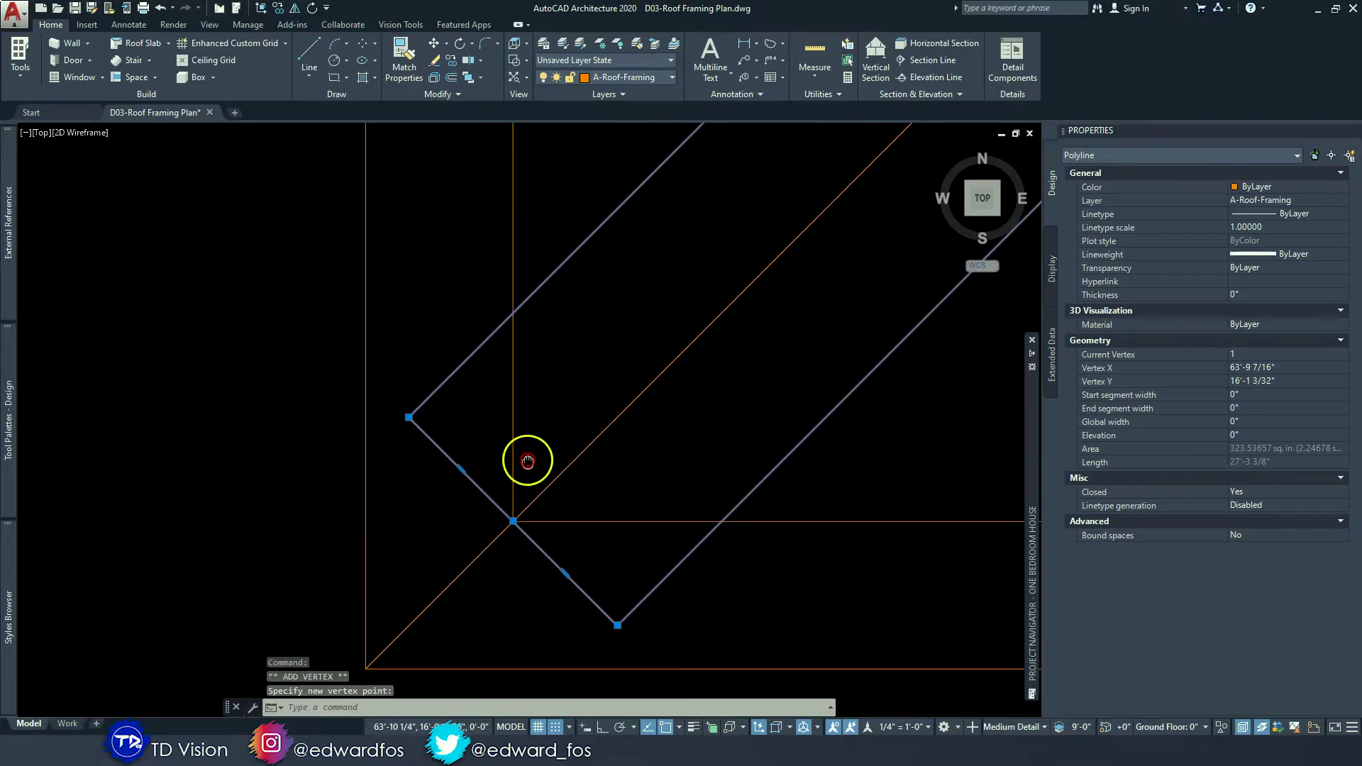
pyautogui.click(410, 417)
pyautogui.click(409, 417)
pyautogui.click(517, 311)
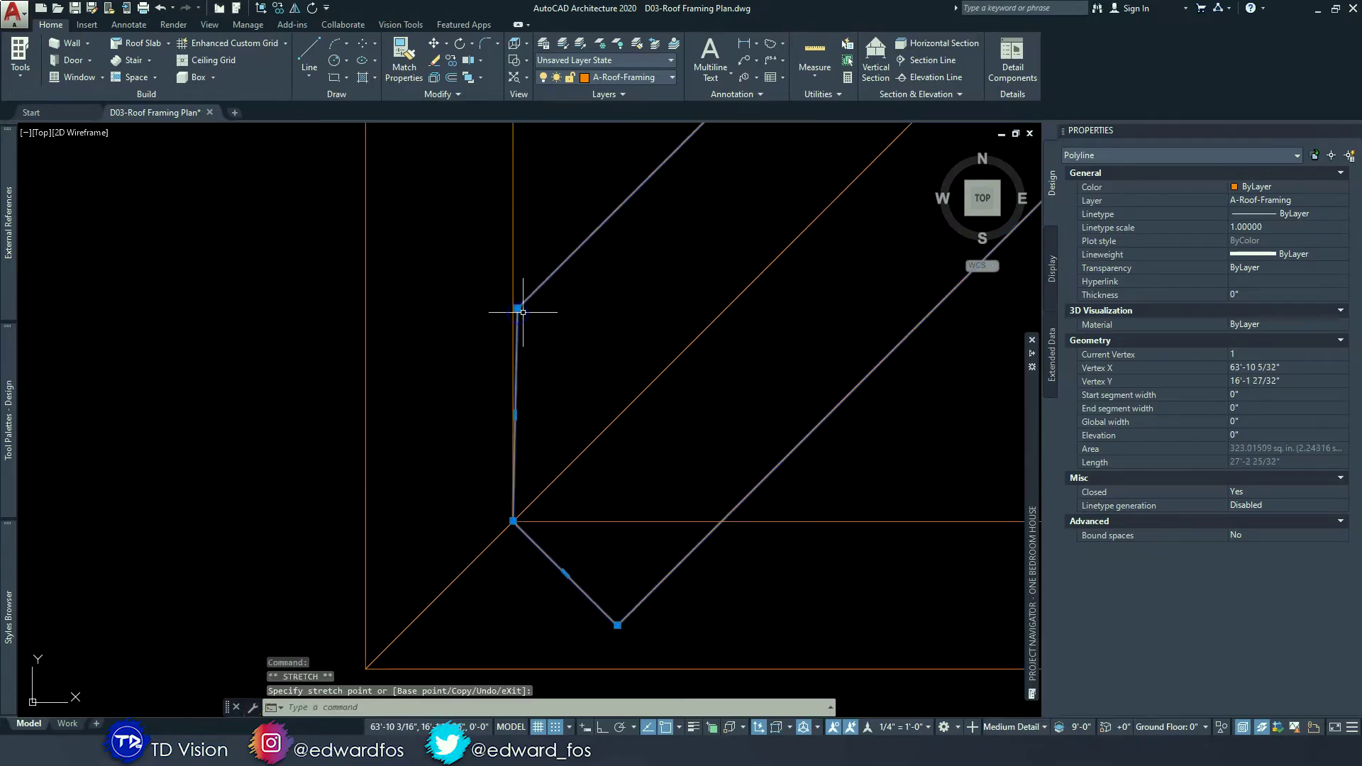
pyautogui.hotkey('ctrl', 'z')
# - Stretch the hip board's two lower corners onto the inner lines of the west and south fascias, and deselect it
pyautogui.click(434, 425)
pyautogui.click(410, 412)
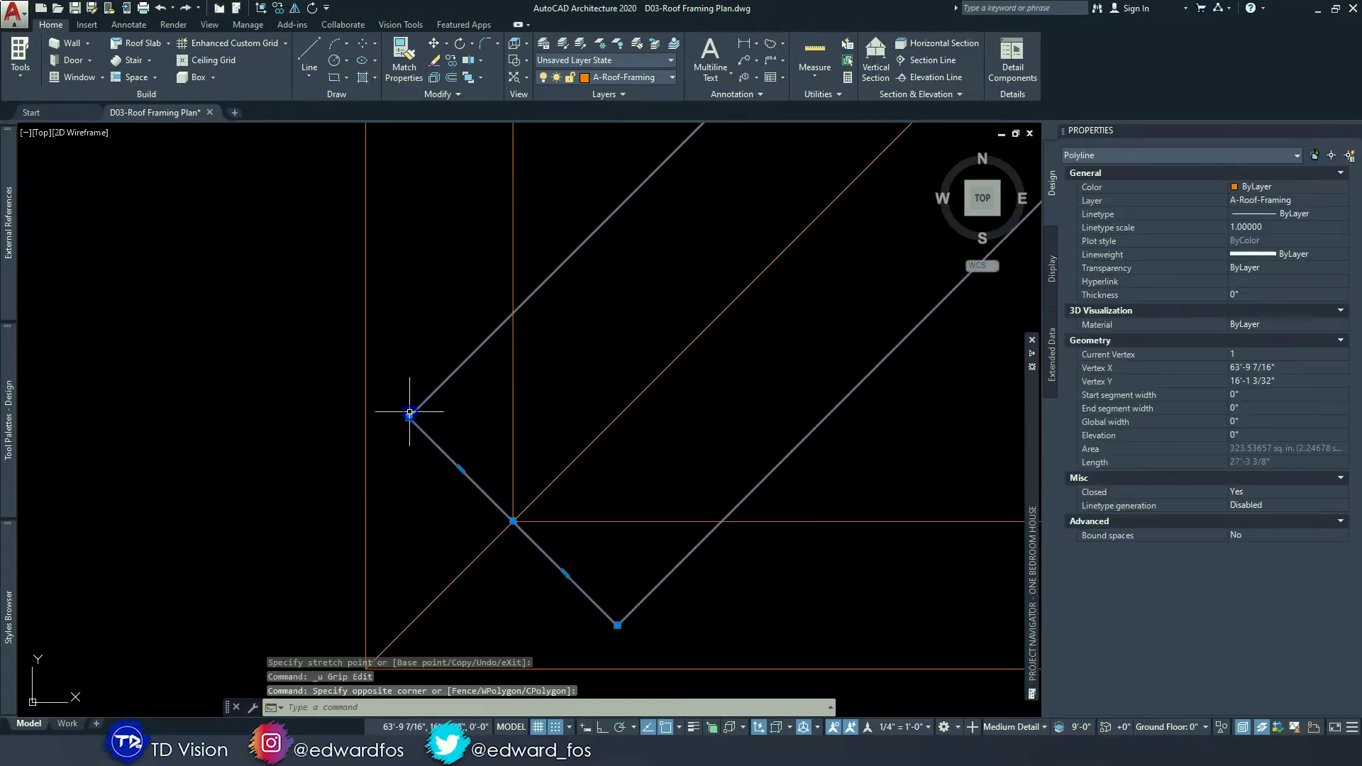
pyautogui.click(409, 417)
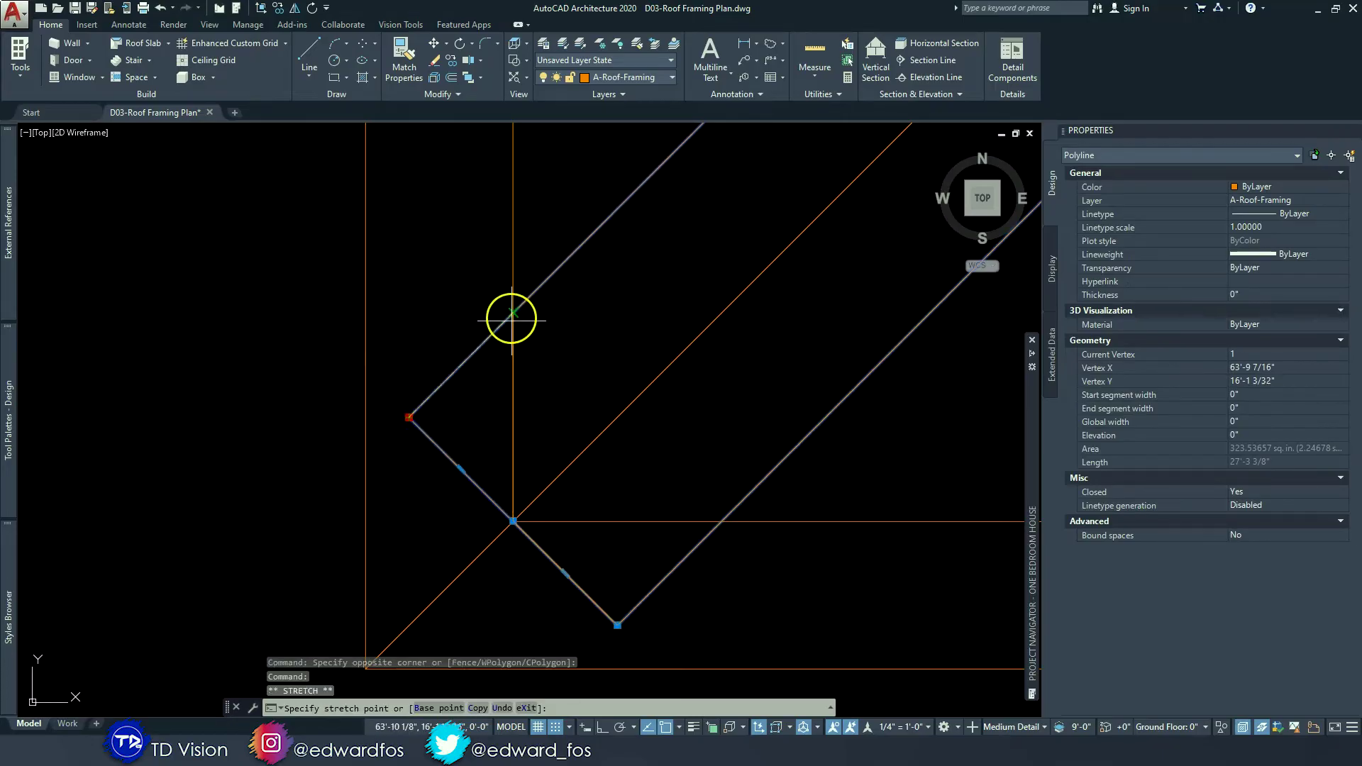
pyautogui.click(512, 313)
pyautogui.click(617, 625)
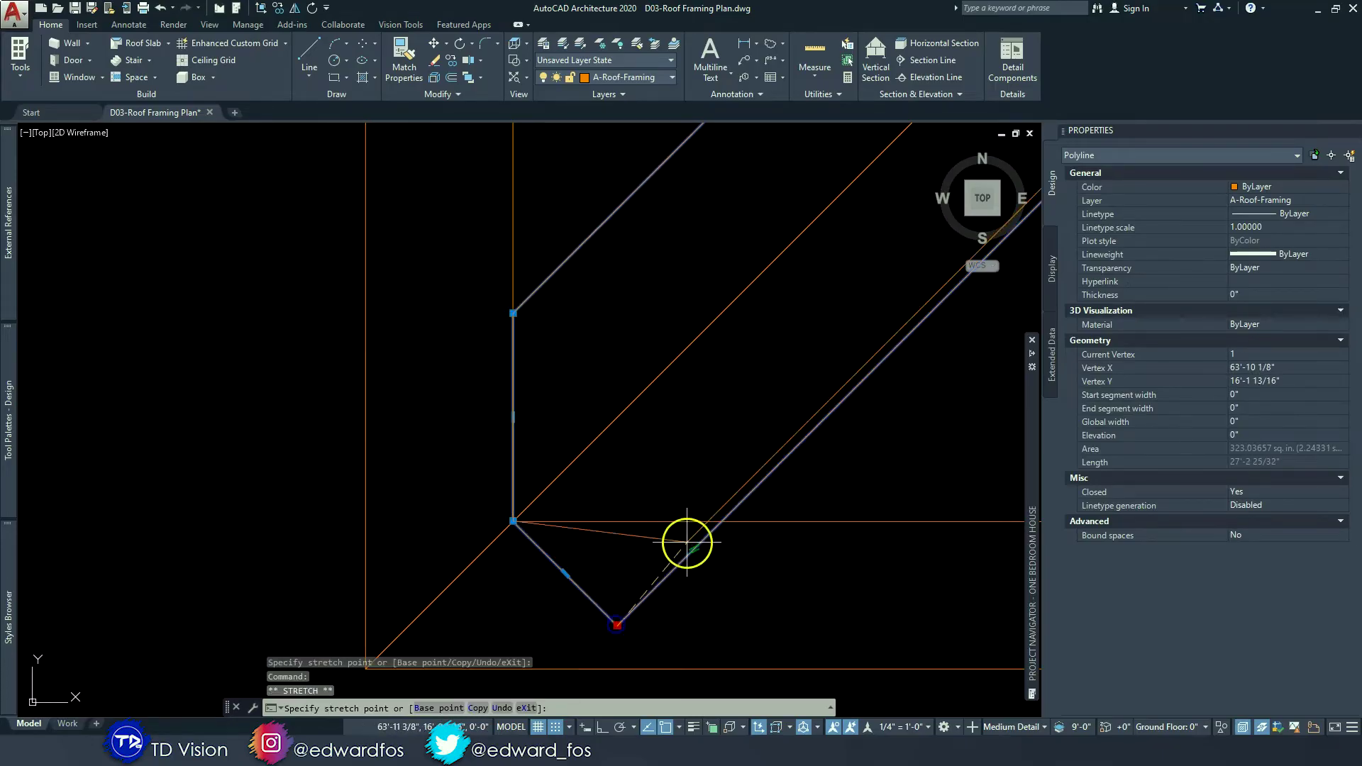
pyautogui.click(721, 522)
pyautogui.press('Escape')
# - With ortho on, mirror the southwest hip board and the seven south rafters about the vertical line through the south fascia's midpoint, keeping the originals
pyautogui.scroll(5, 720, 507)
pyautogui.scroll(-3, 568, 595)
pyautogui.scroll(4, 723, 446)
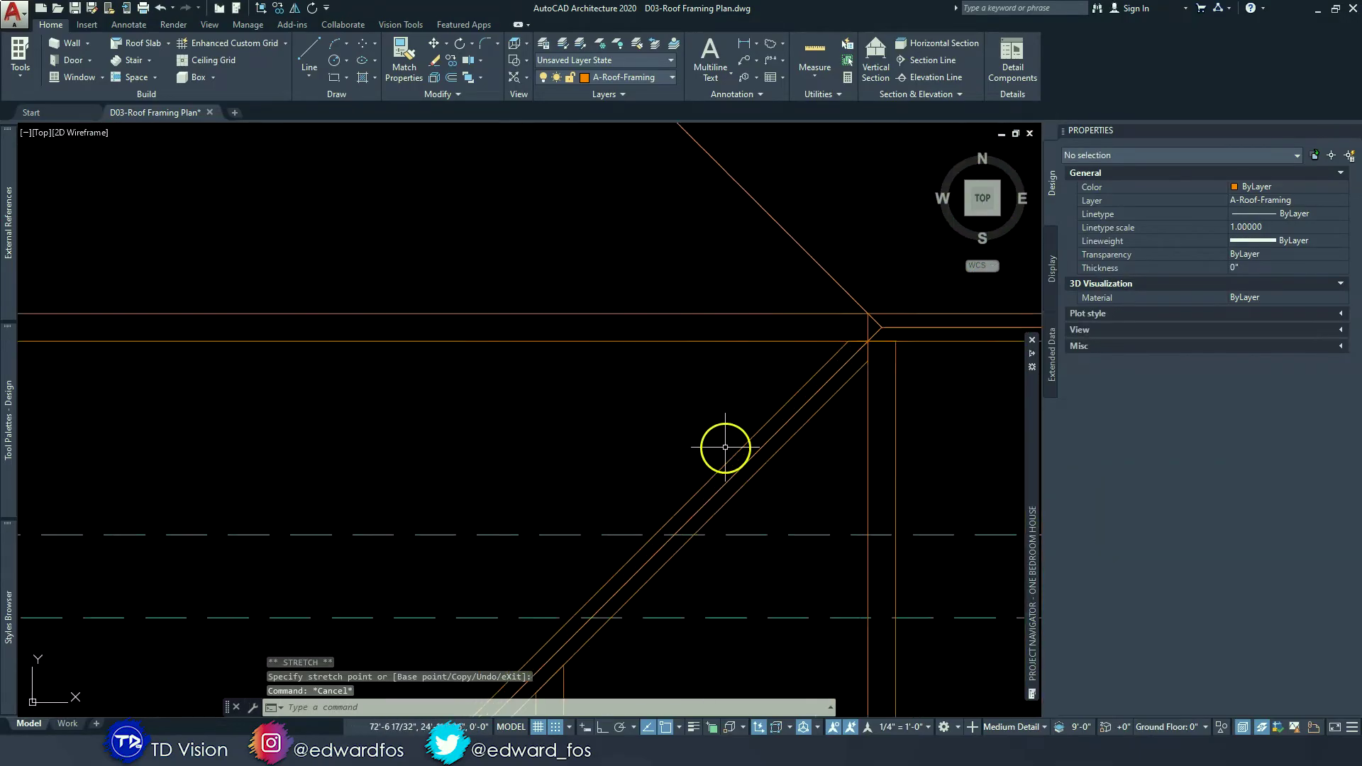
pyautogui.scroll(-3, 829, 372)
pyautogui.moveTo(730, 510)
pyautogui.mouseDown(button='middle')
pyautogui.moveTo(785, 331)
pyautogui.moveTo(793, 385)
pyautogui.moveTo(730, 465)
pyautogui.moveTo(693, 428)
pyautogui.moveTo(688, 312)
pyautogui.moveTo(641, 477)
pyautogui.moveTo(618, 322)
pyautogui.moveTo(457, 573)
pyautogui.moveTo(471, 552)
pyautogui.mouseUp(button='middle')
pyautogui.scroll(-2, 525, 540)
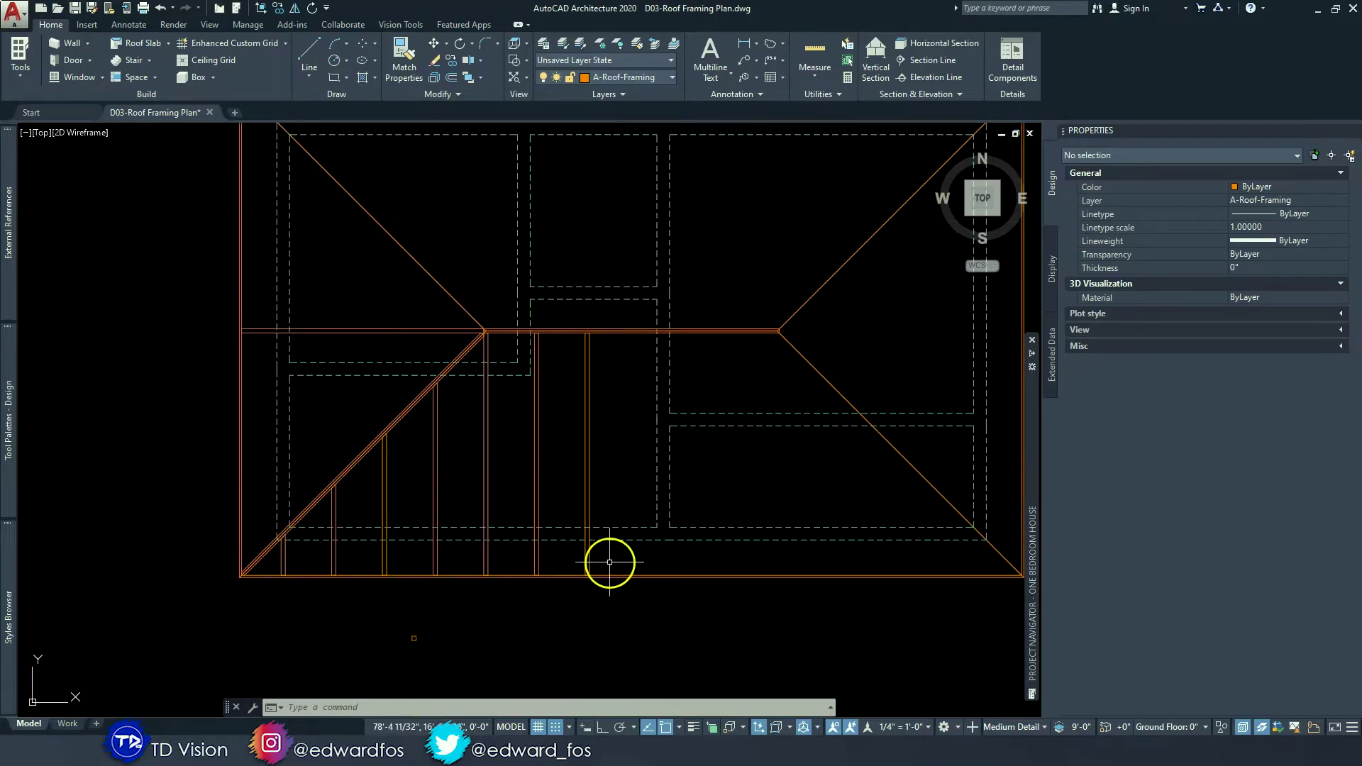
pyautogui.moveTo(566, 562); pyautogui.dragTo(278, 561)
pyautogui.scroll(3, 278, 560)
pyautogui.scroll(-3, 444, 403)
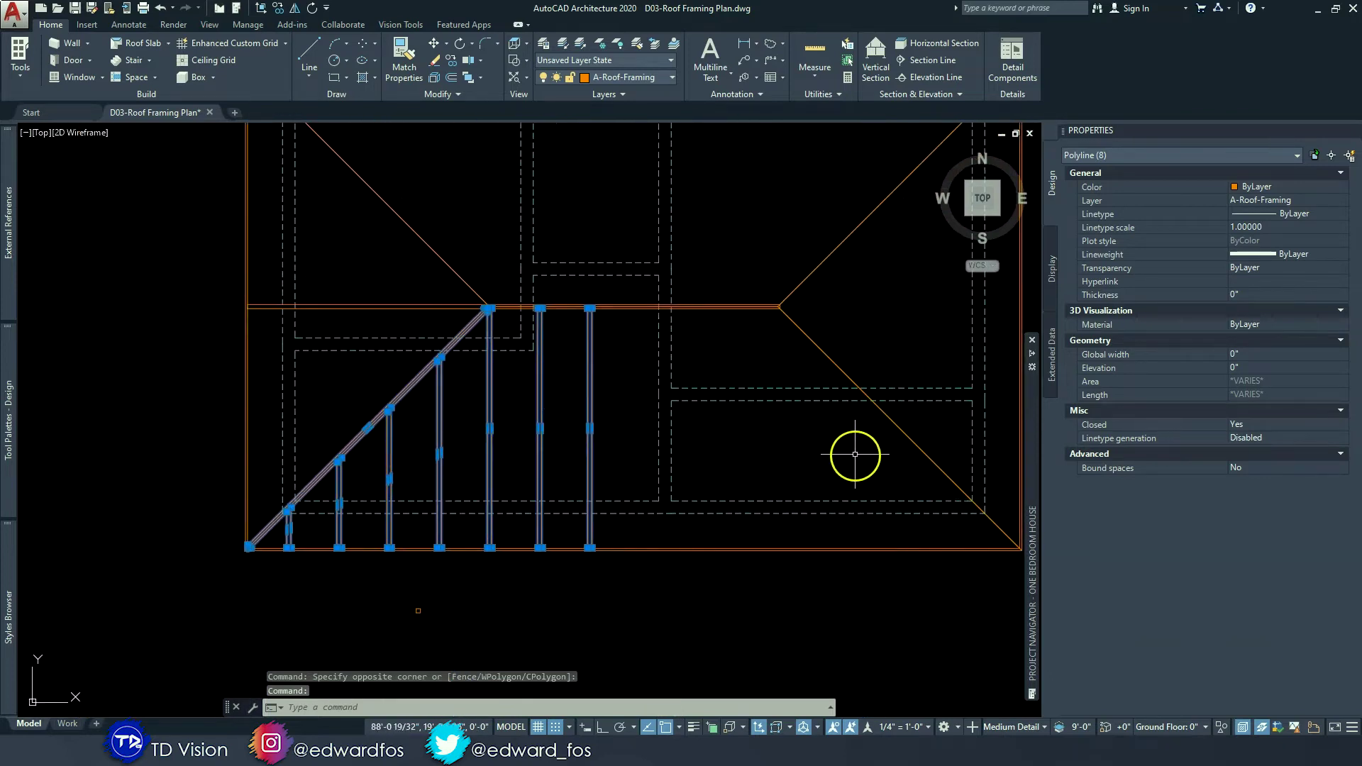
pyautogui.moveTo(863, 459); pyautogui.dragTo(807, 480, button='middle')
pyautogui.click(454, 95)
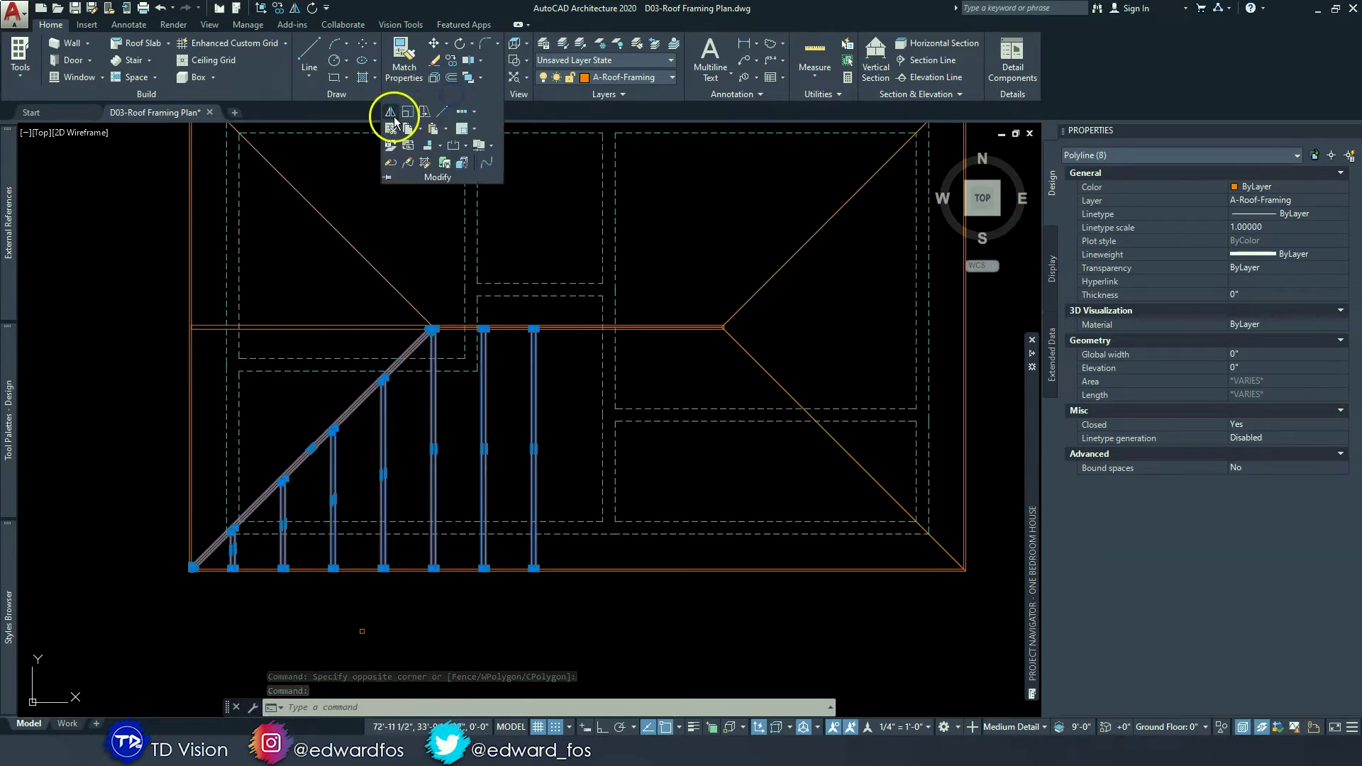
pyautogui.click(397, 117)
pyautogui.scroll(5, 620, 510)
pyautogui.scroll(2, 611, 526)
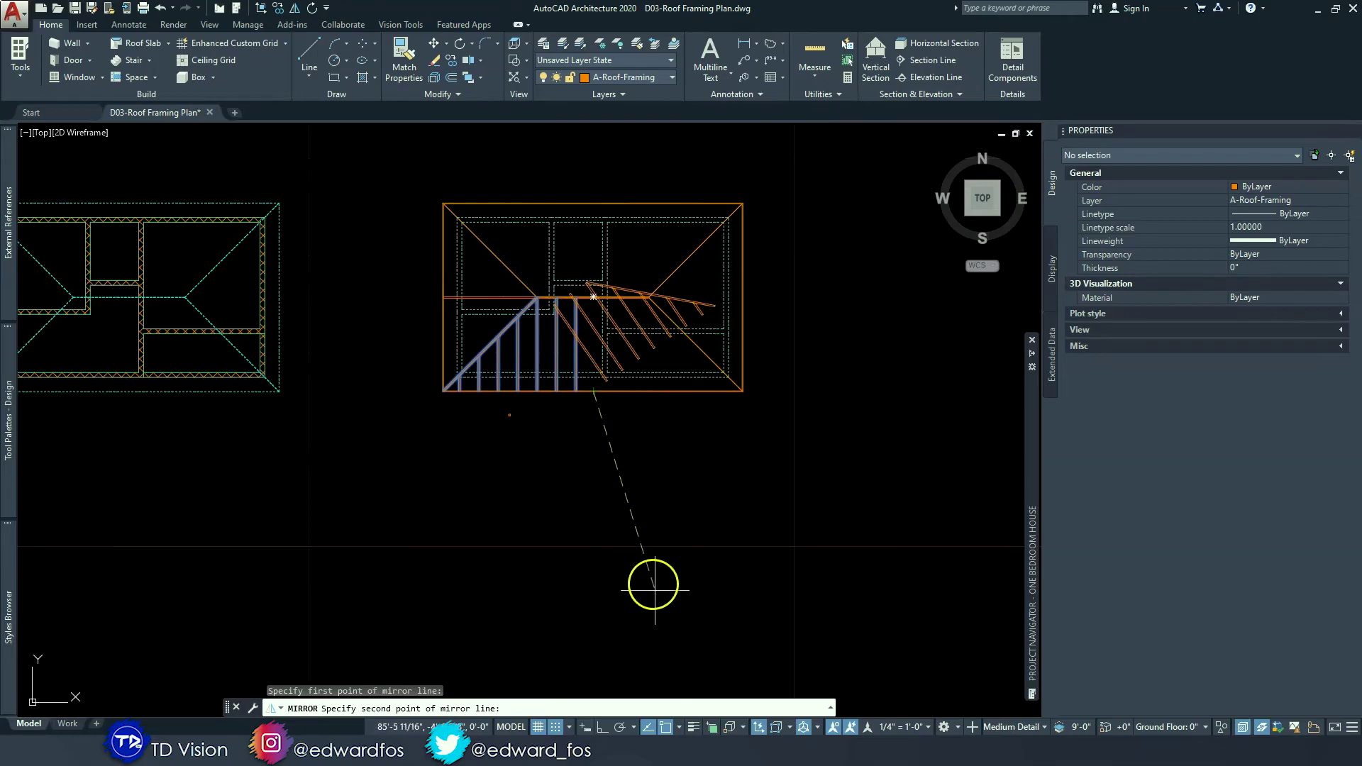
pyautogui.click(601, 726)
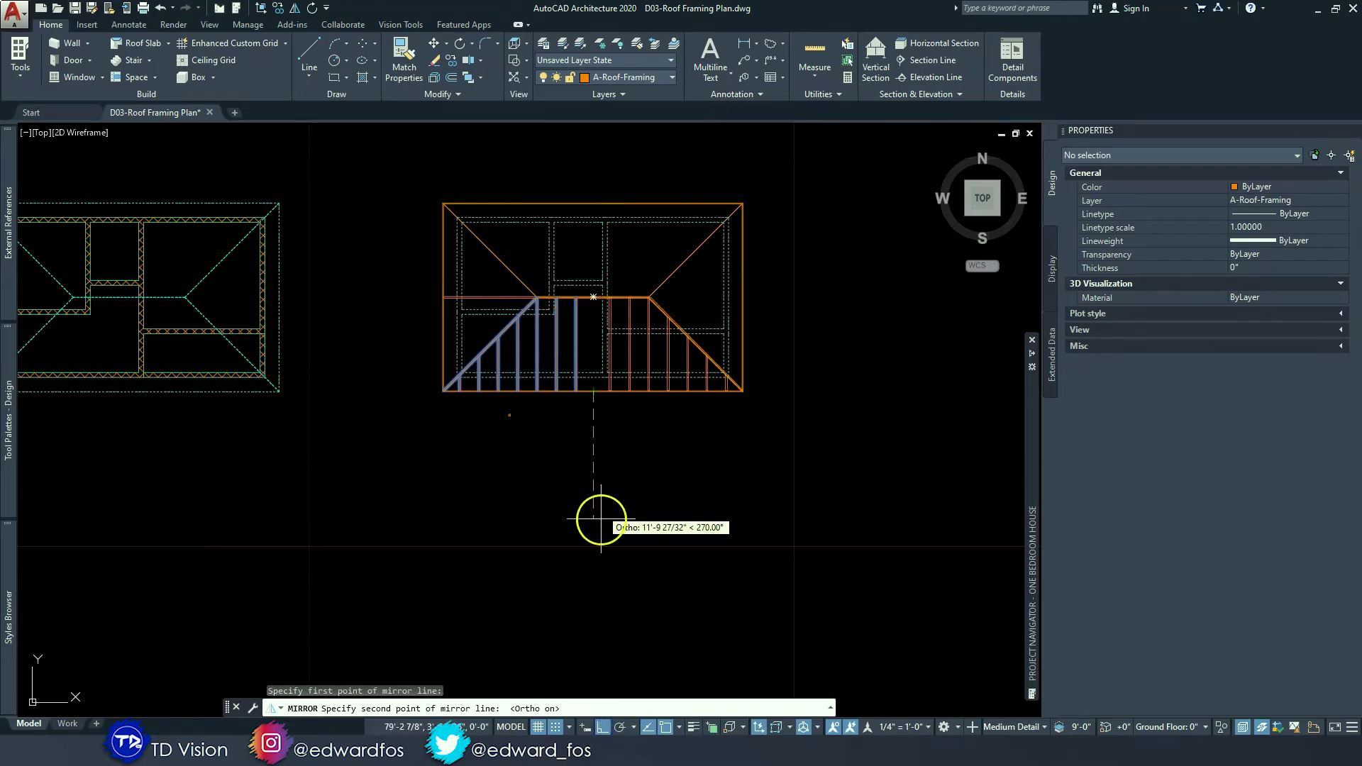
pyautogui.scroll(5, 659, 328)
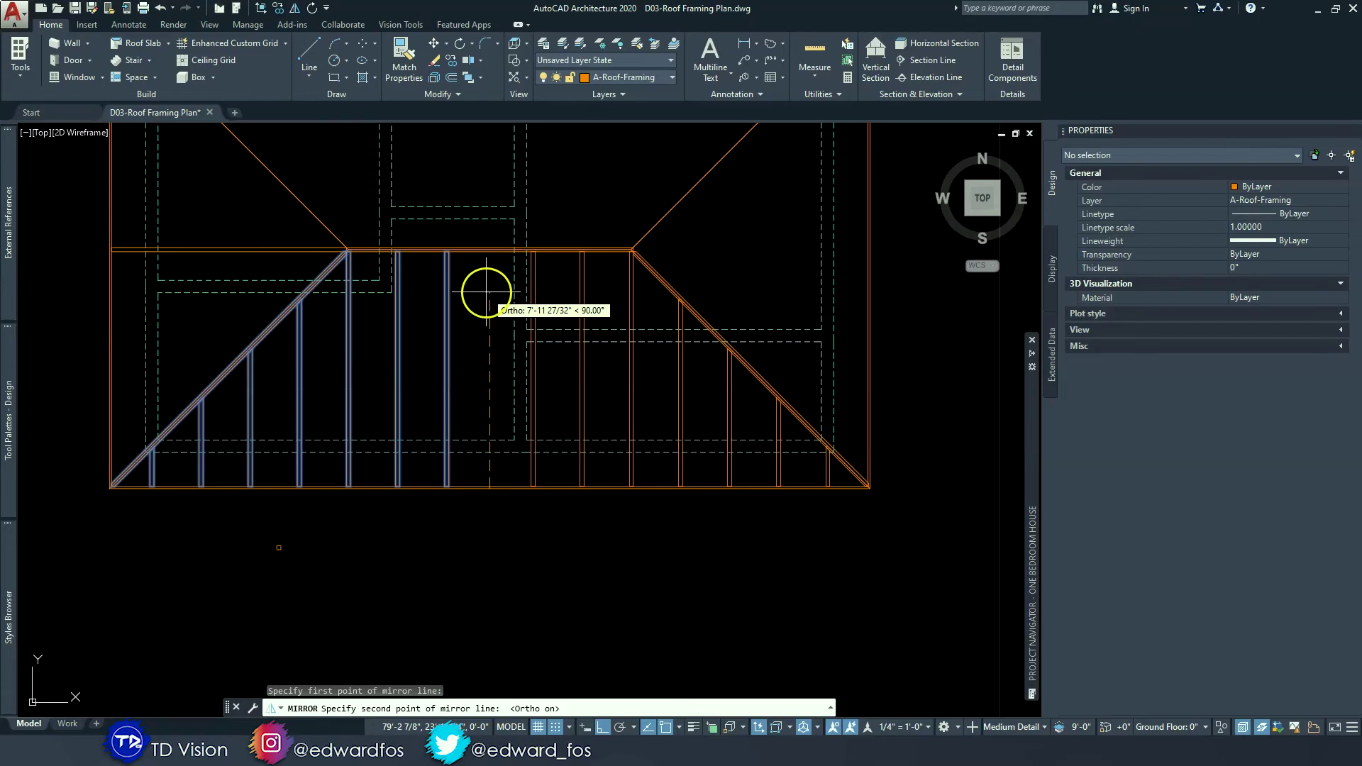
pyautogui.click(486, 292)
pyautogui.press('Return')
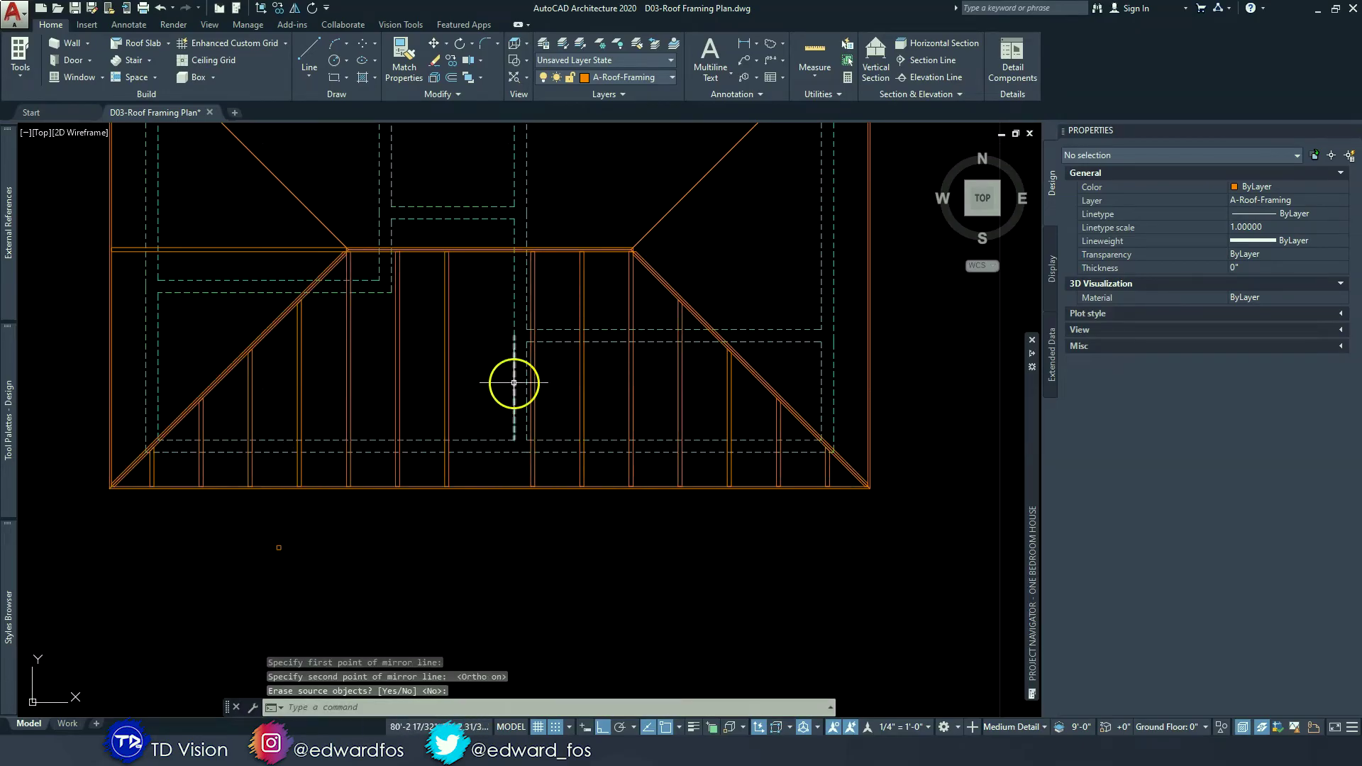
# - Add a linear dimension above the ridge board between the first two south rafters east of the central gap
pyautogui.scroll(2, 444, 429)
pyautogui.moveTo(456, 361); pyautogui.dragTo(565, 407, button='middle')
pyautogui.moveTo(626, 309); pyautogui.dragTo(593, 389, button='middle')
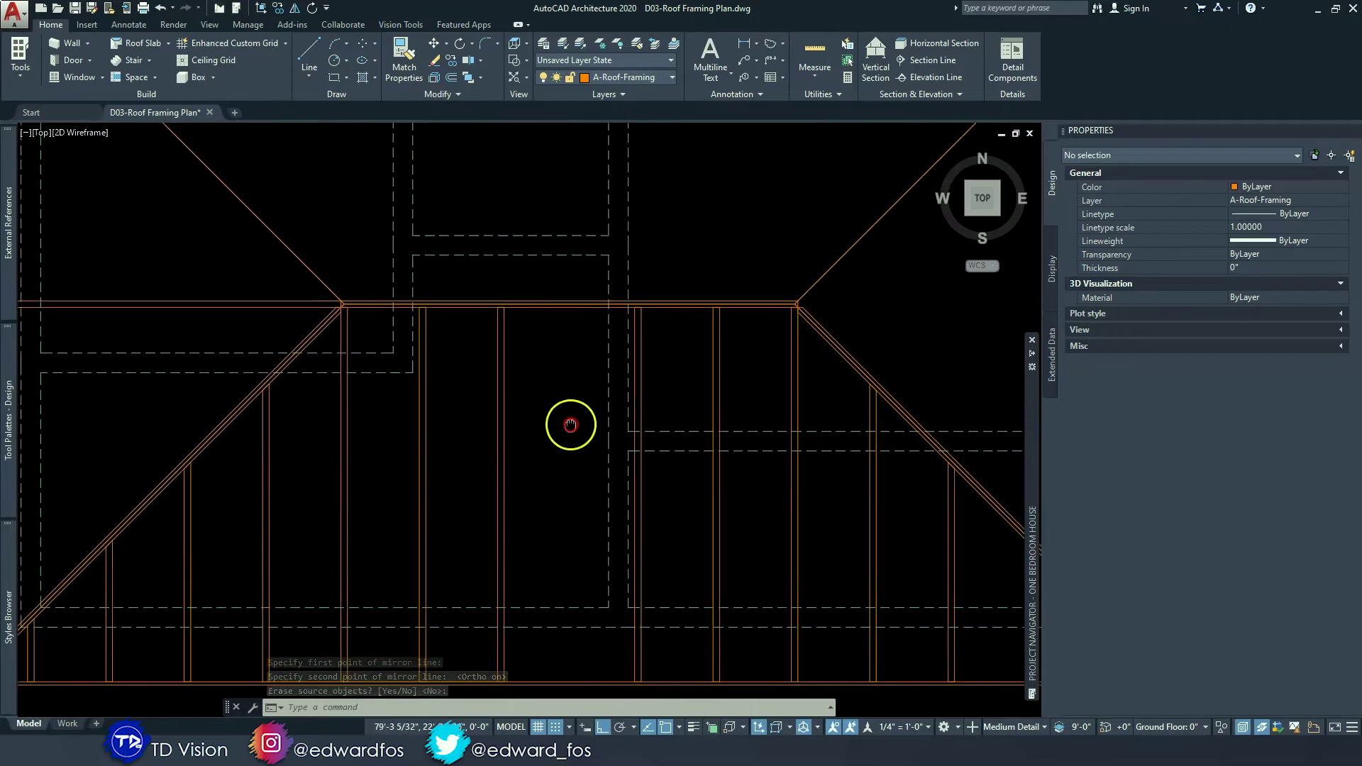
pyautogui.scroll(2, 638, 288)
pyautogui.moveTo(697, 266); pyautogui.dragTo(675, 312, button='middle')
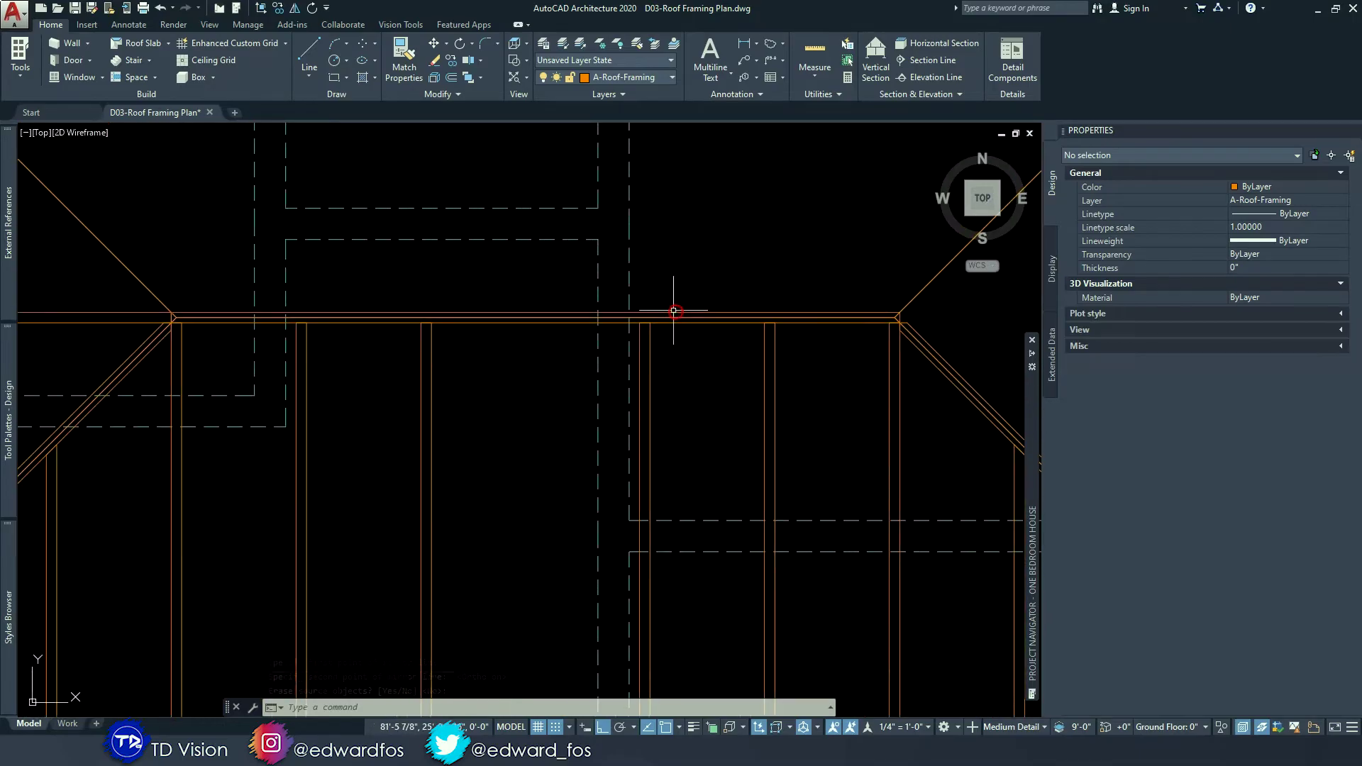
pyautogui.click(747, 48)
pyautogui.click(625, 353)
pyautogui.click(824, 352)
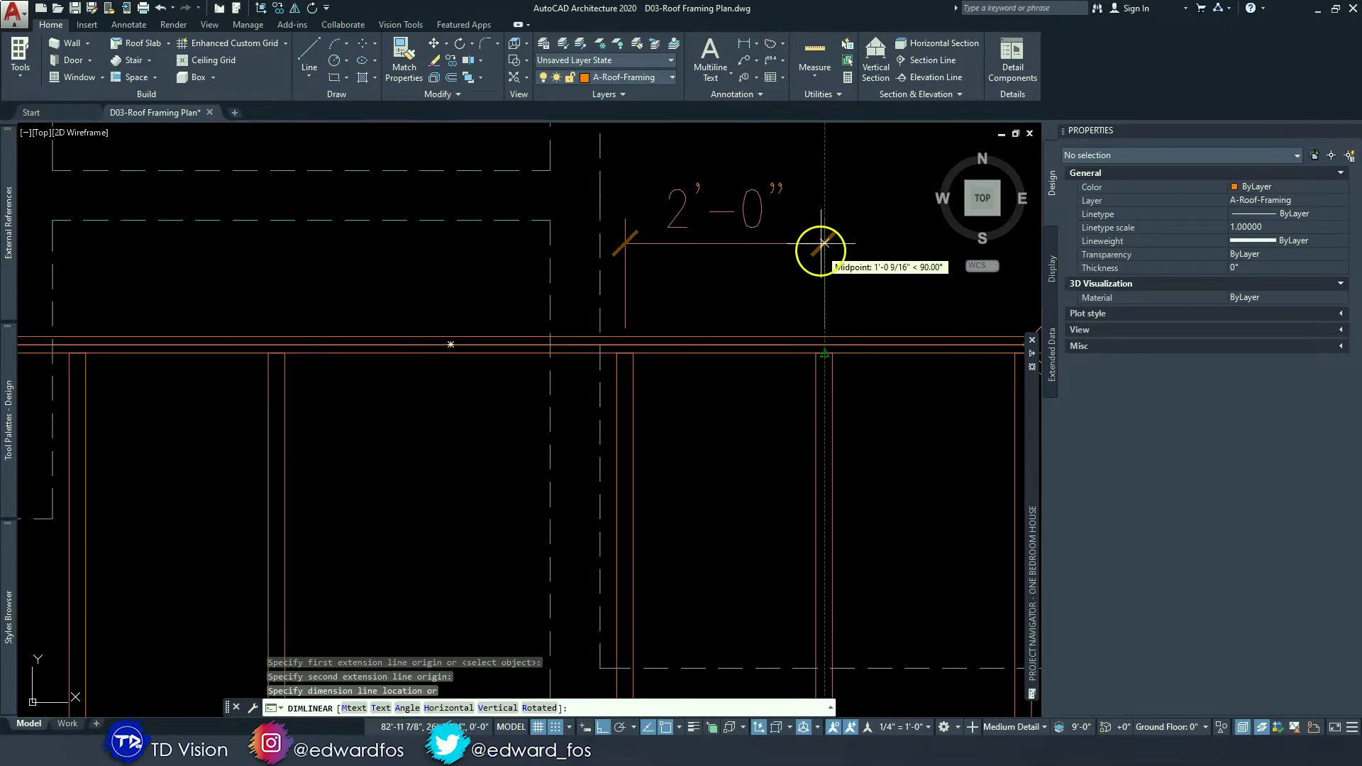
pyautogui.click(823, 226)
# - Copy the rafter on the east side of the central gap to the middle of that gap along the ridge board
pyautogui.moveTo(638, 368); pyautogui.dragTo(775, 356, button='middle')
pyautogui.scroll(-2, 763, 345)
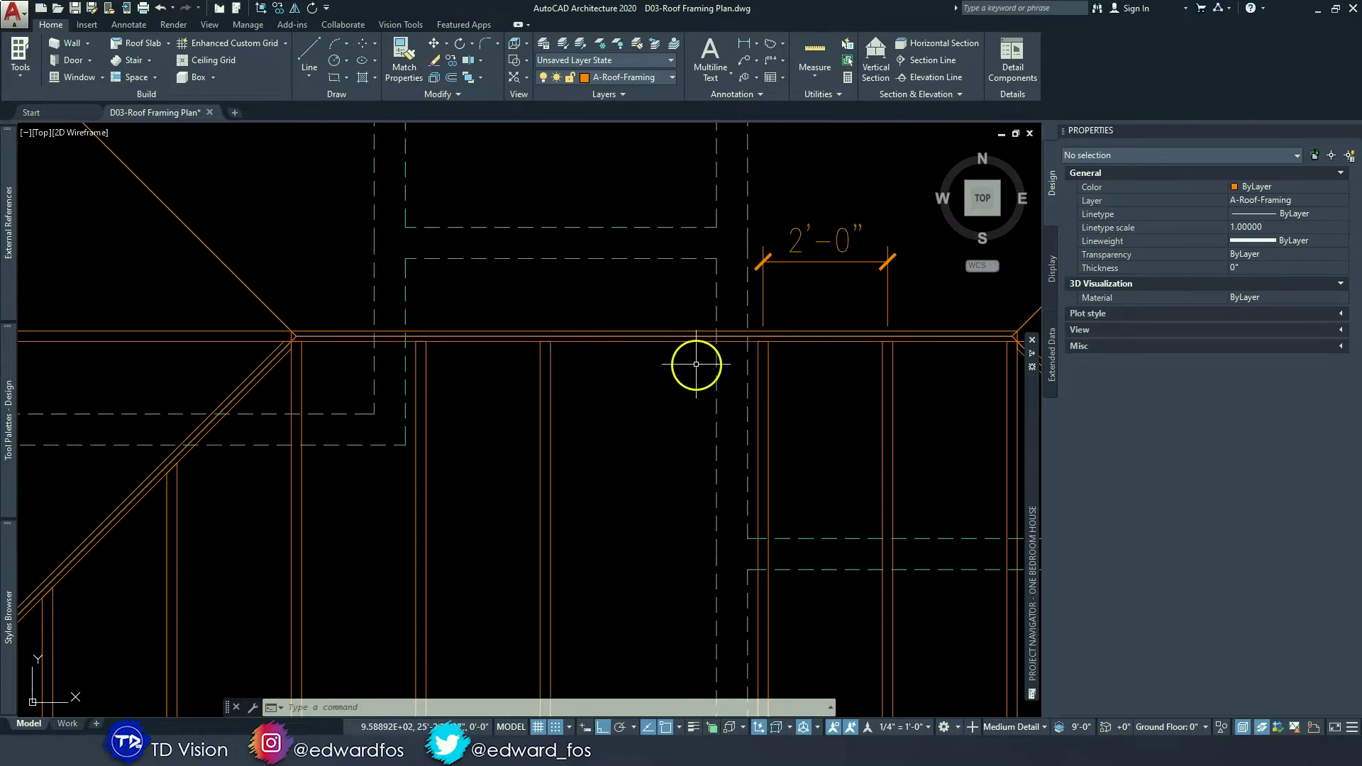
pyautogui.click(763, 383)
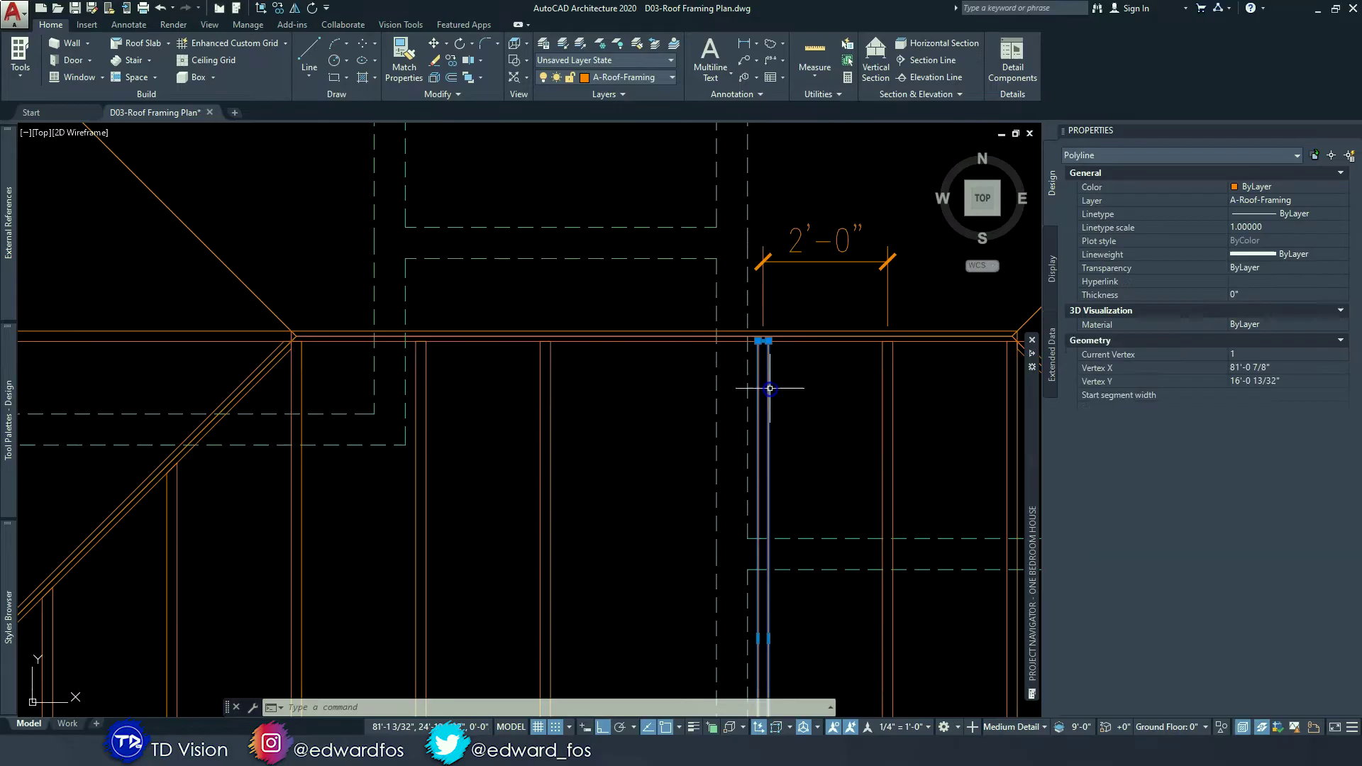
pyautogui.click(452, 64)
pyautogui.scroll(3, 714, 344)
pyautogui.click(765, 341)
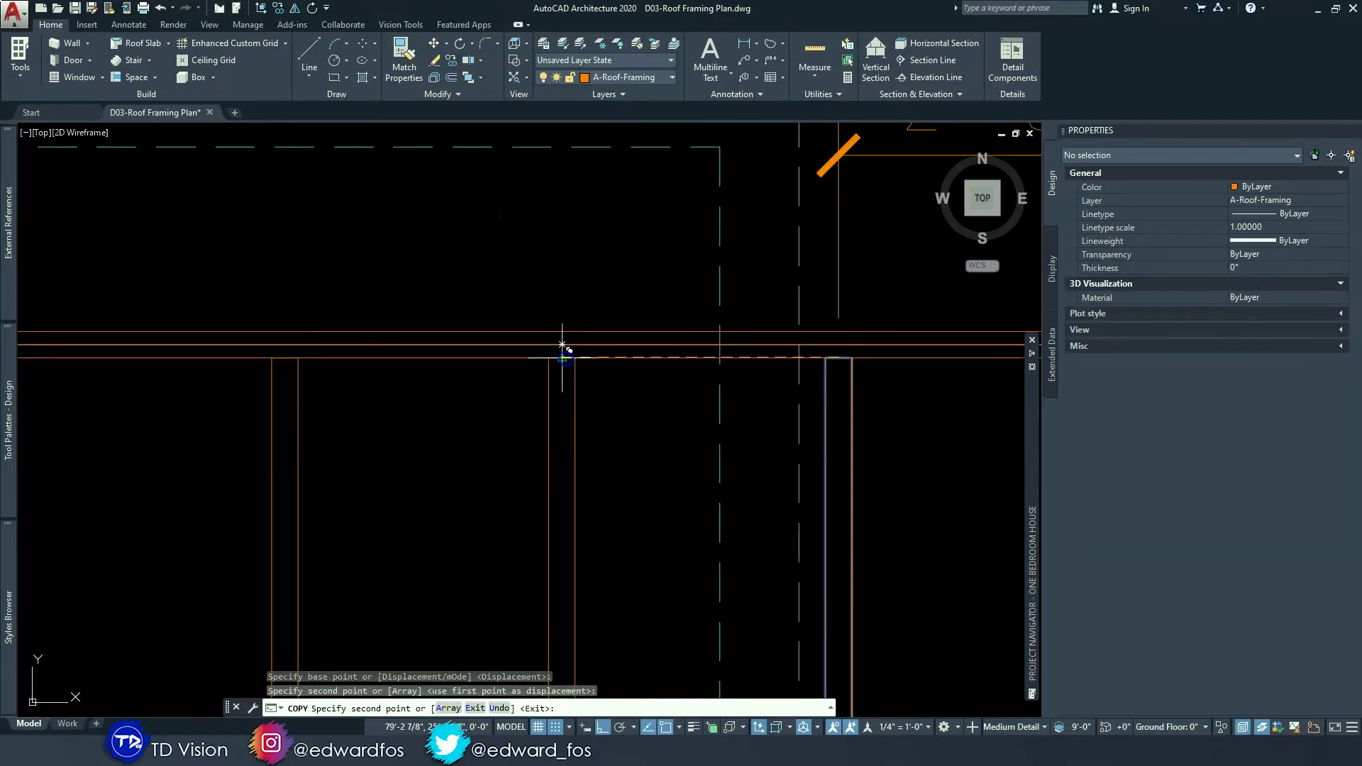
pyautogui.press('Escape')
pyautogui.scroll(-3, 607, 308)
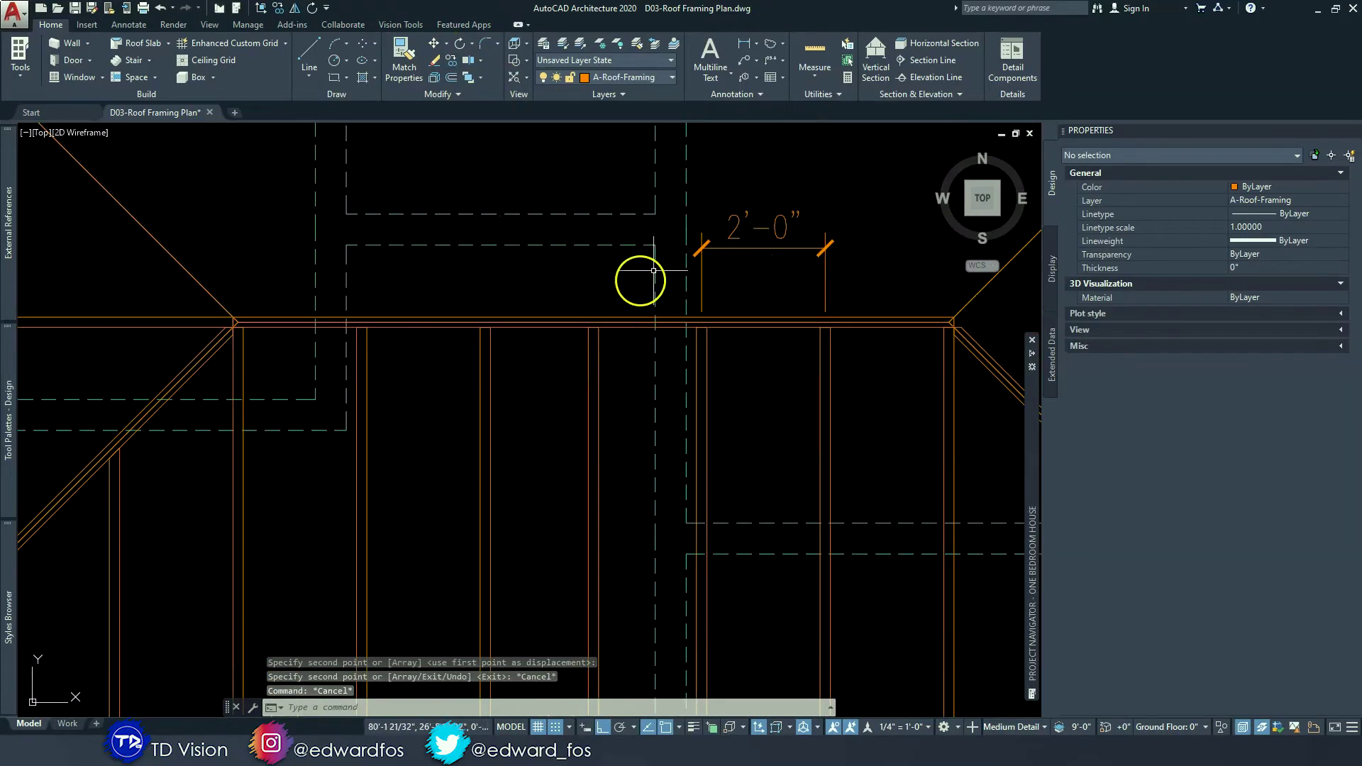
# - Add a linear dimension from the copied middle rafter to its east neighbour, in line with the existing dimension above the ridge
pyautogui.click(744, 44)
pyautogui.scroll(2, 670, 356)
pyautogui.click(716, 395)
pyautogui.click(439, 396)
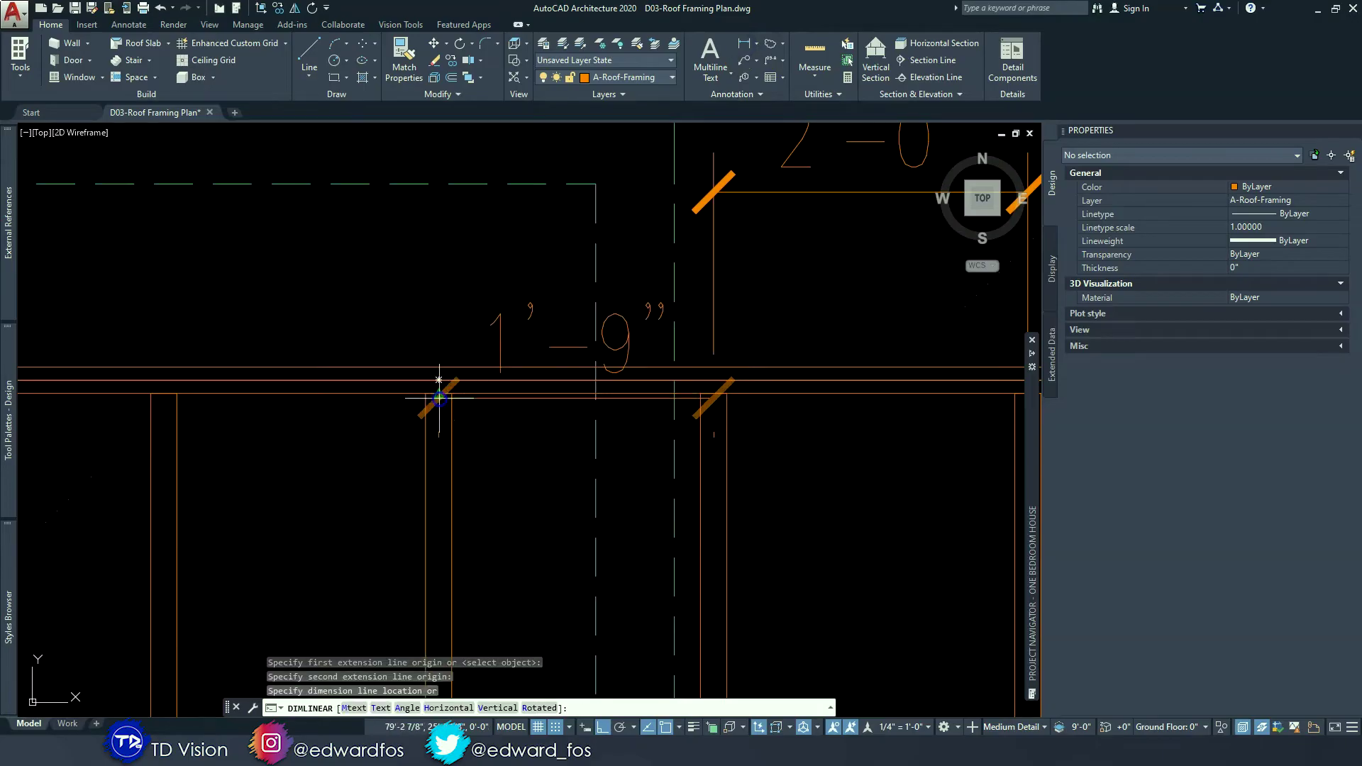
pyautogui.scroll(-3, 439, 396)
pyautogui.click(550, 318)
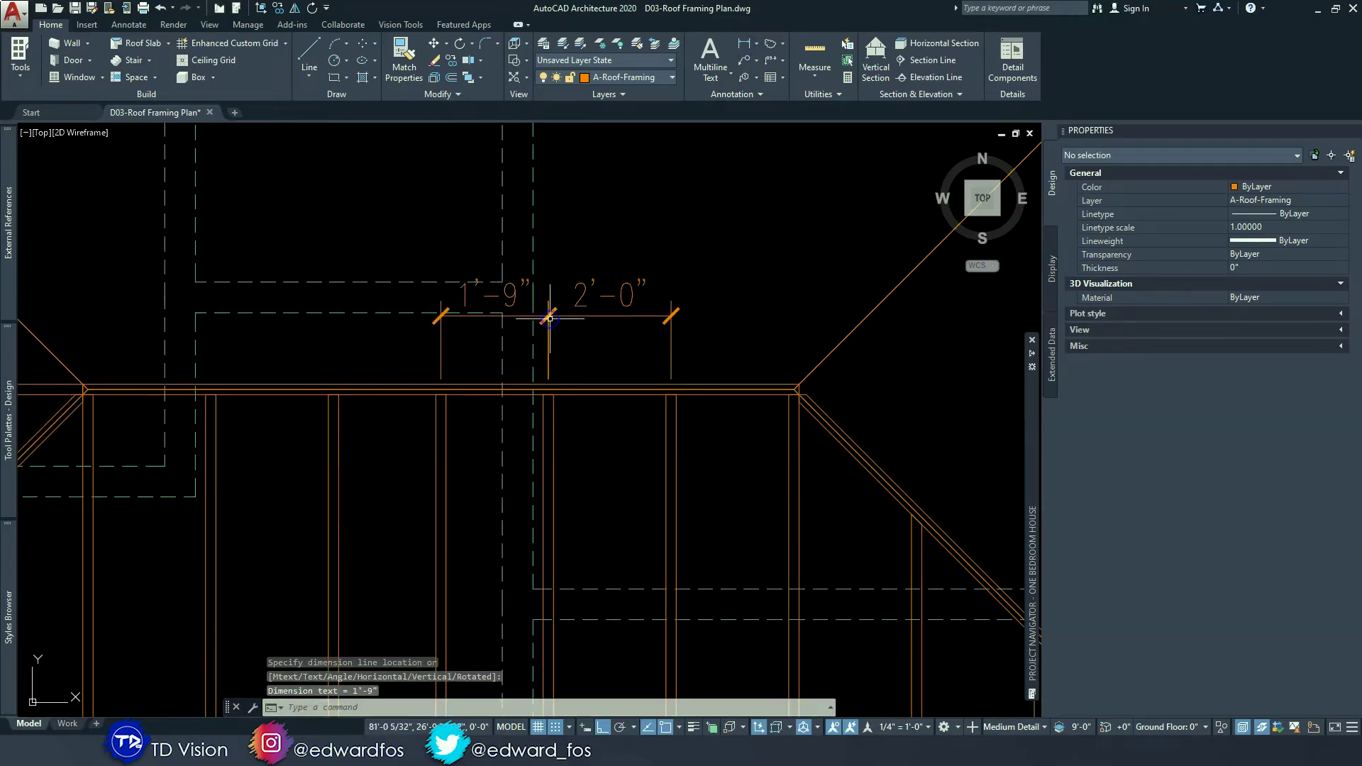
# - Delete both rafter spacing dimensions above the ridge board
pyautogui.scroll(2, 535, 323)
pyautogui.moveTo(501, 298); pyautogui.dragTo(659, 278, button='middle')
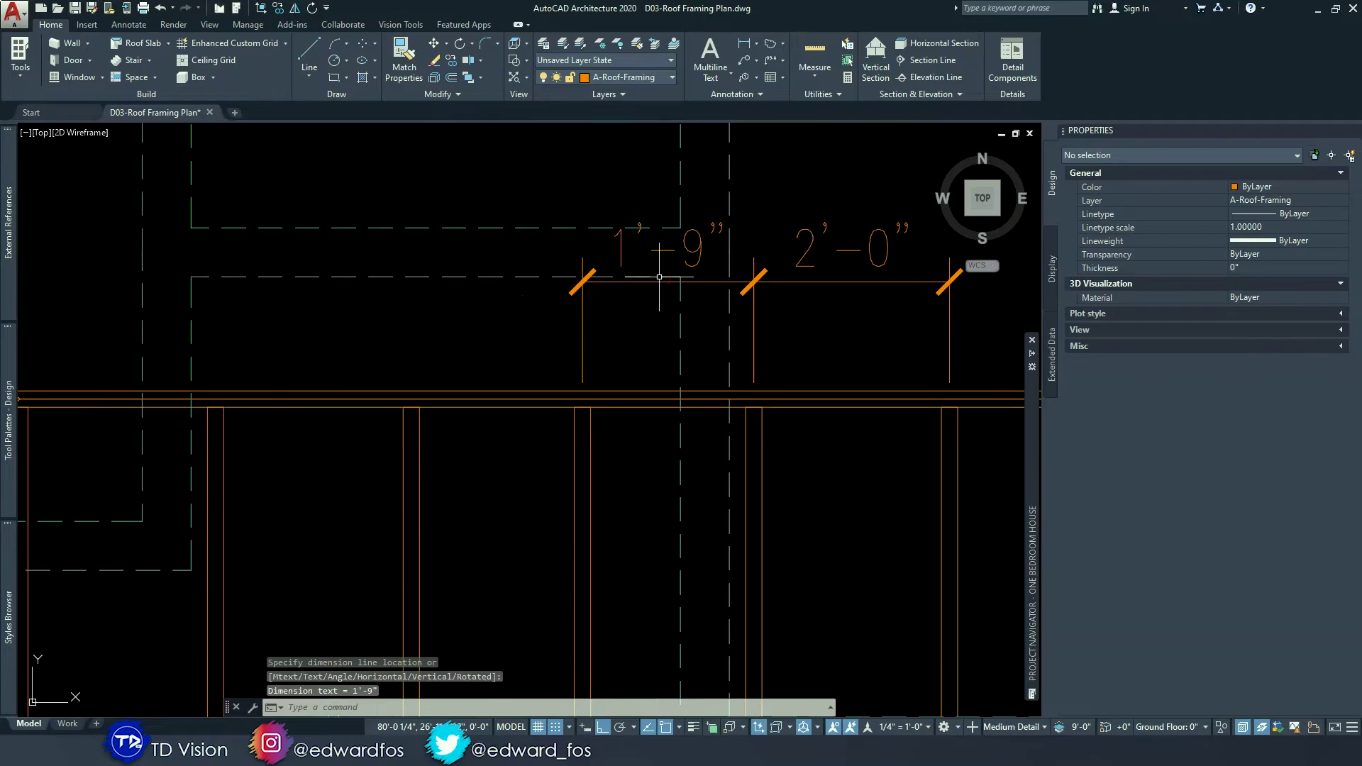
pyautogui.scroll(-3, 681, 312)
pyautogui.scroll(2, 624, 297)
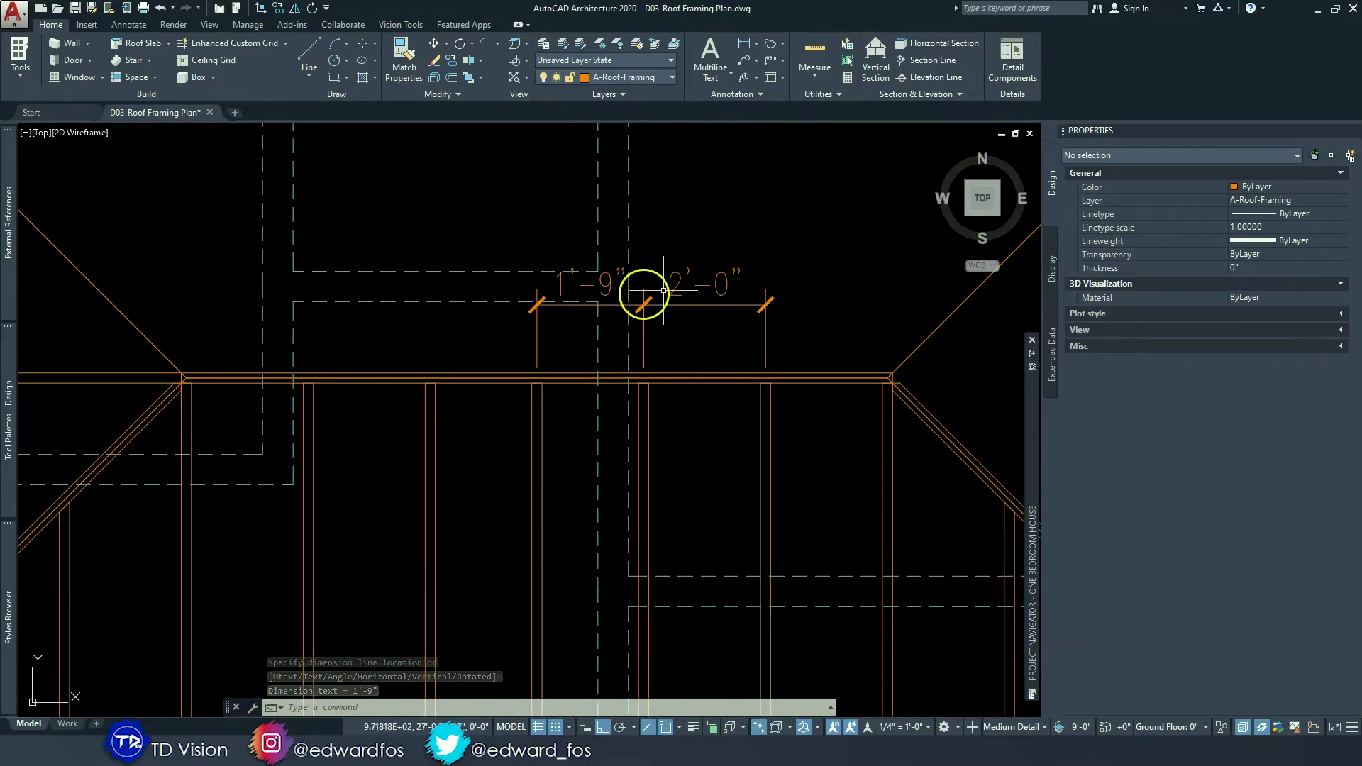
pyautogui.click(692, 292)
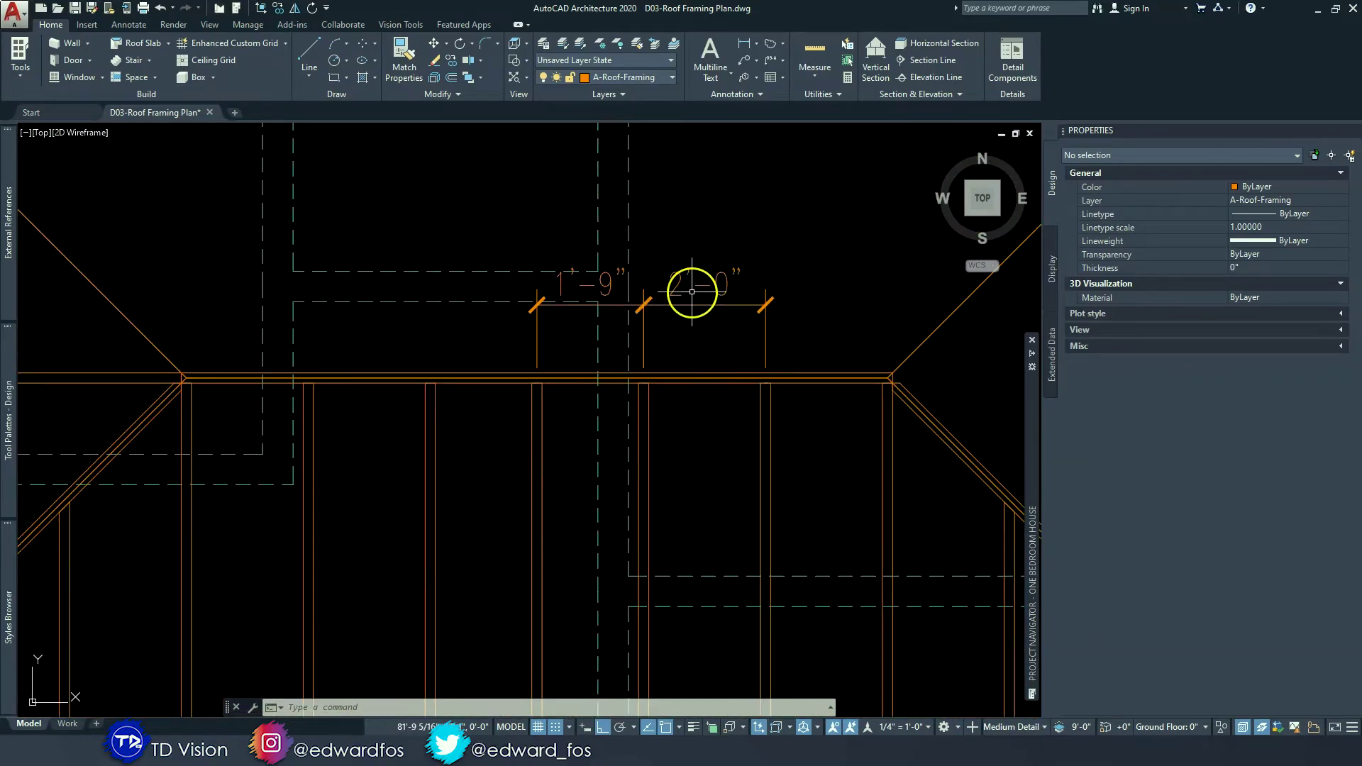
pyautogui.click(549, 352)
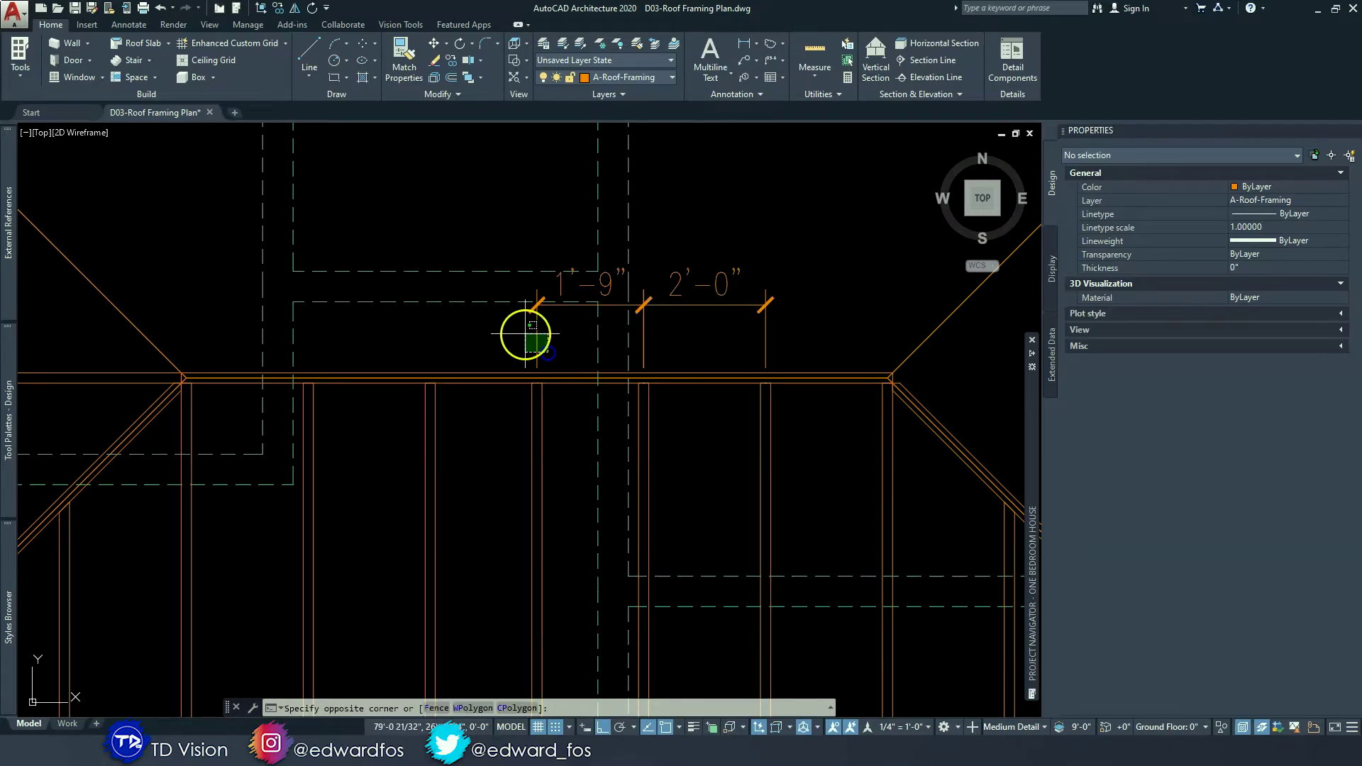
pyautogui.click(525, 332)
pyautogui.click(749, 267)
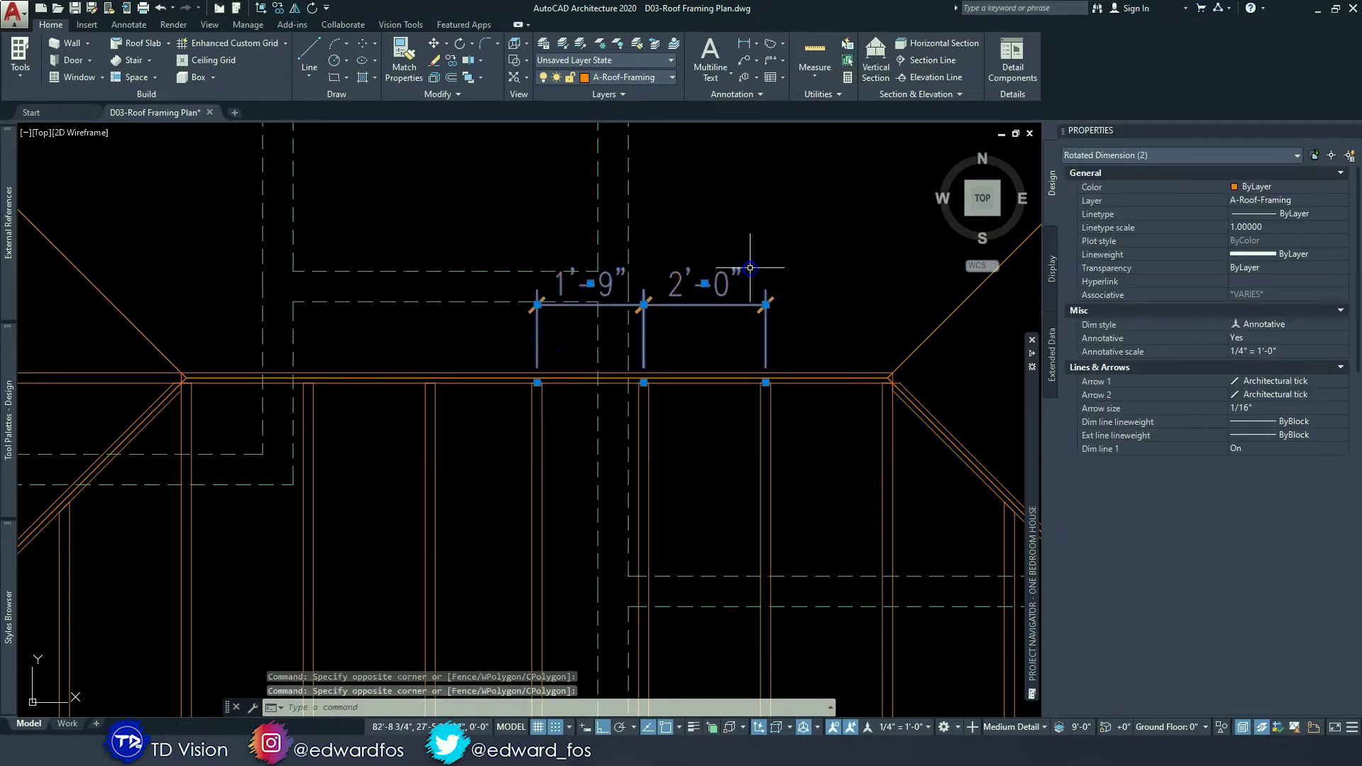
pyautogui.press('Delete')
# - Mirror the four short south rafters across the southwest hip board's centreline onto the west slope, keeping the originals
pyautogui.scroll(-2, 705, 263)
pyautogui.moveTo(752, 423); pyautogui.dragTo(748, 313, button='middle')
pyautogui.scroll(-2, 358, 306)
pyautogui.scroll(1, 295, 355)
pyautogui.scroll(1, 466, 332)
pyautogui.moveTo(504, 419); pyautogui.dragTo(511, 427, button='middle')
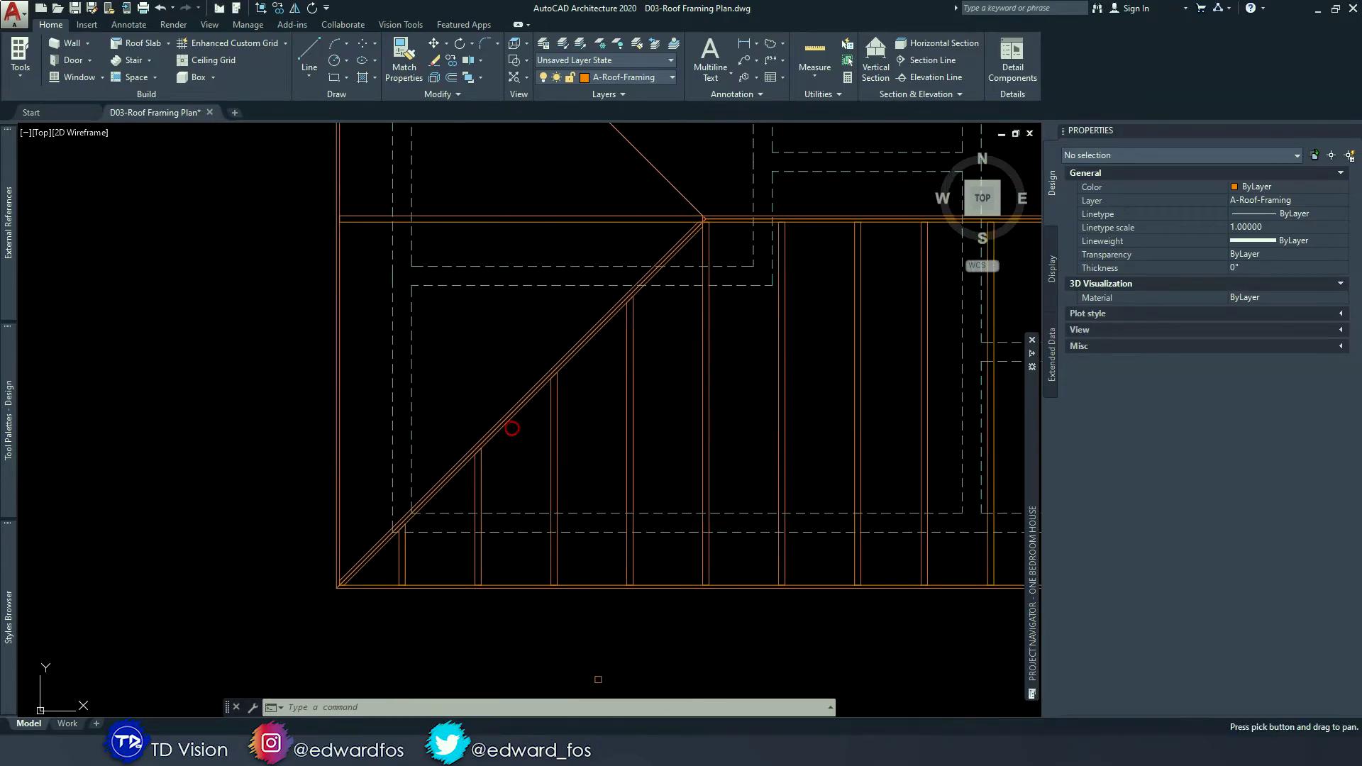
pyautogui.click(657, 562)
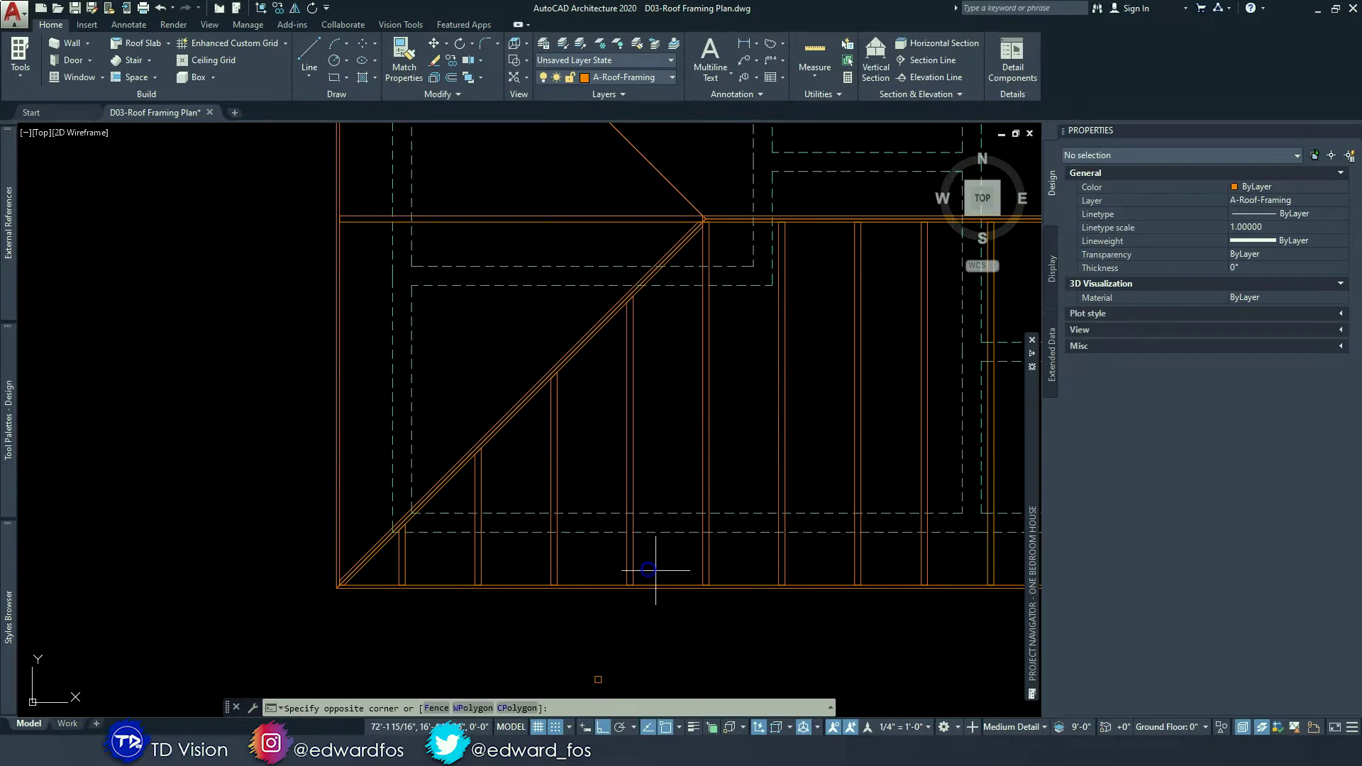
pyautogui.click(411, 567)
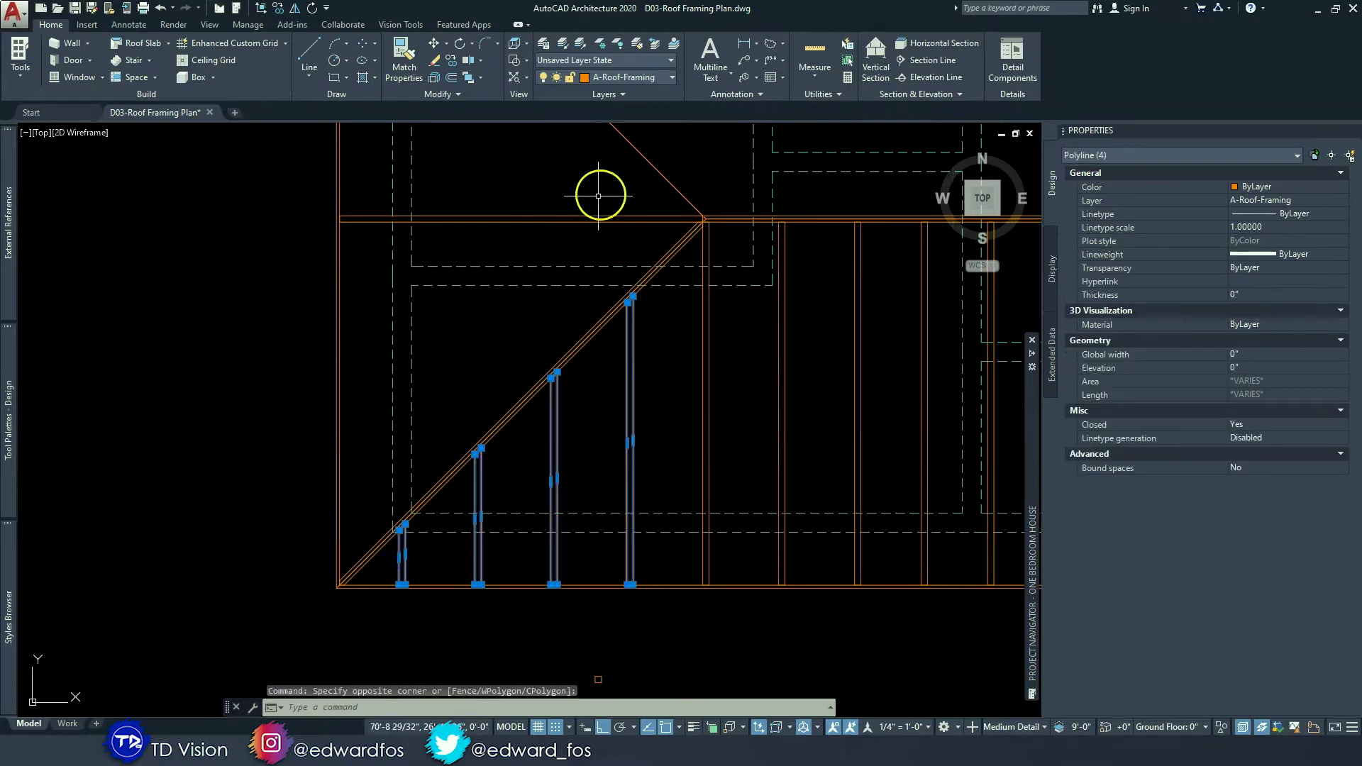
pyautogui.click(437, 94)
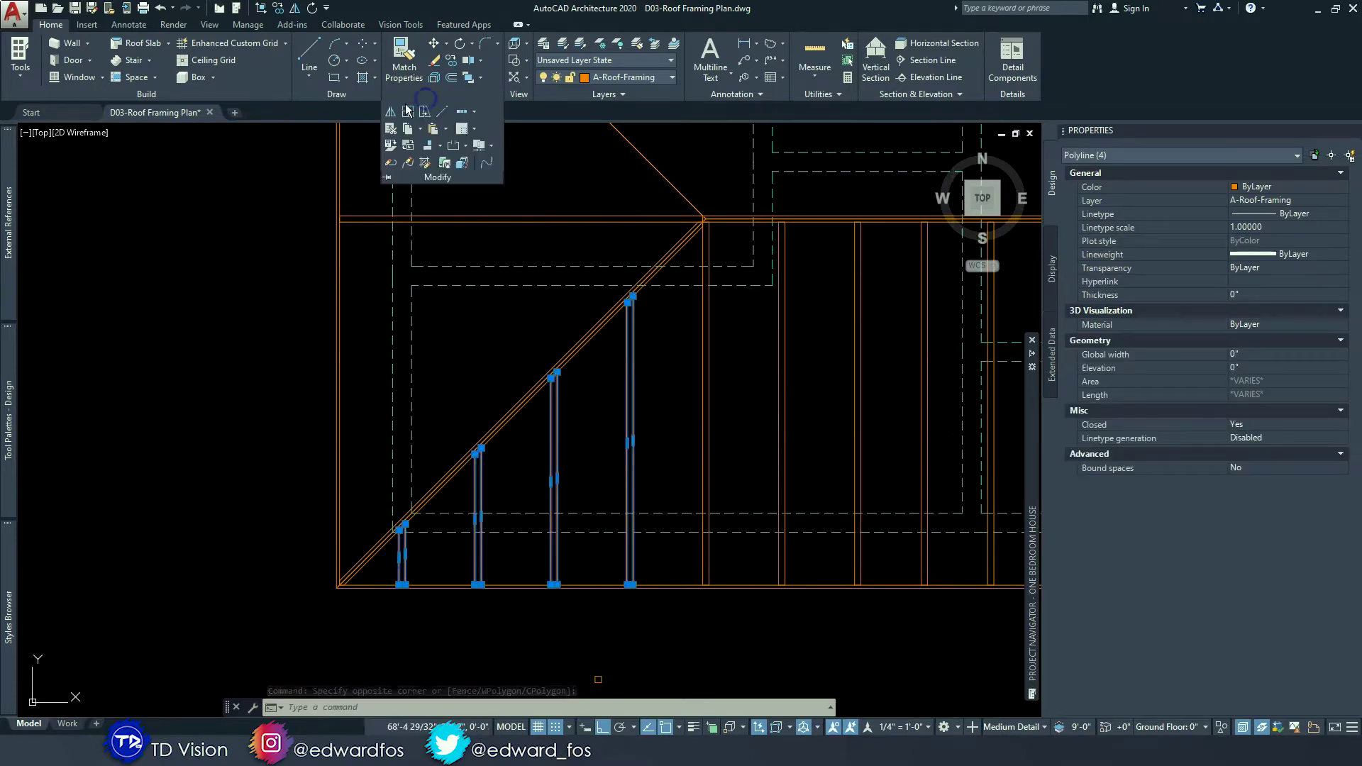
pyautogui.click(391, 112)
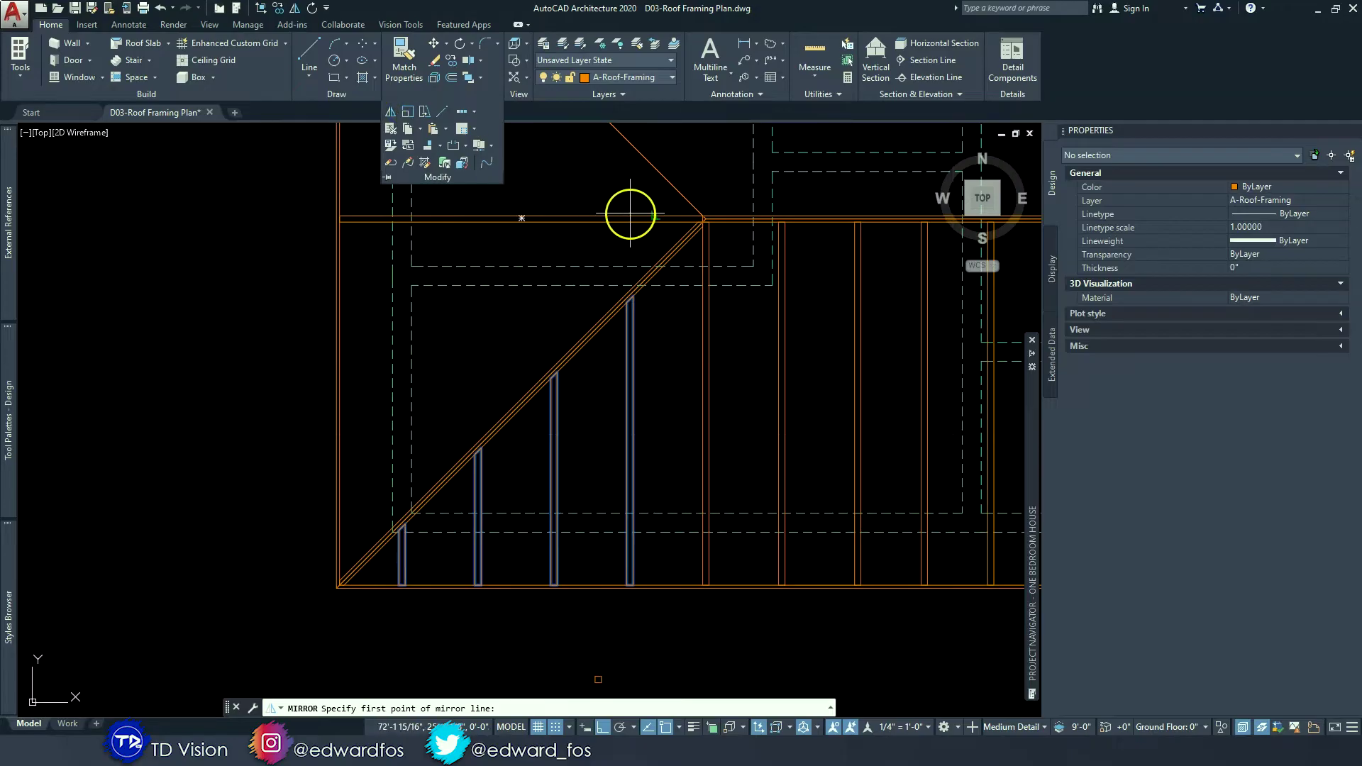
pyautogui.scroll(4, 630, 215)
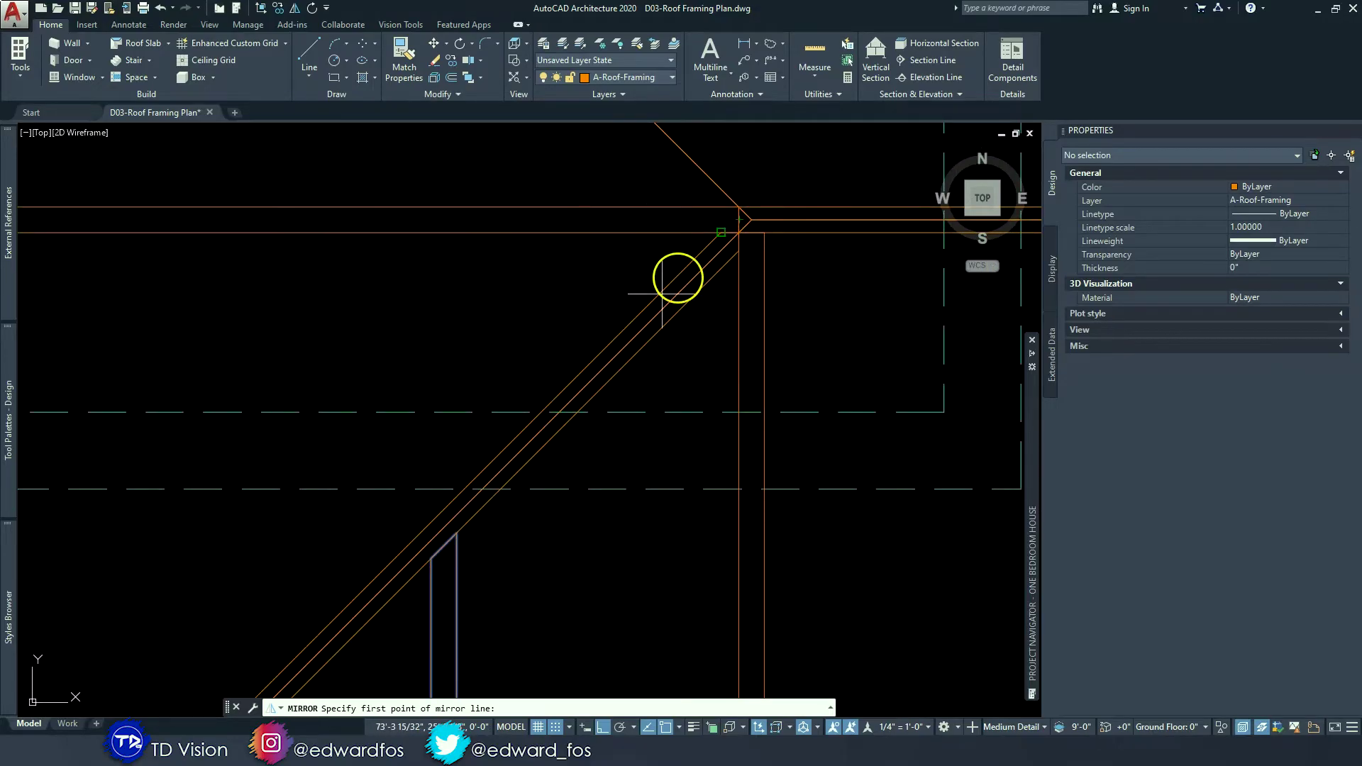
pyautogui.scroll(2, 578, 369)
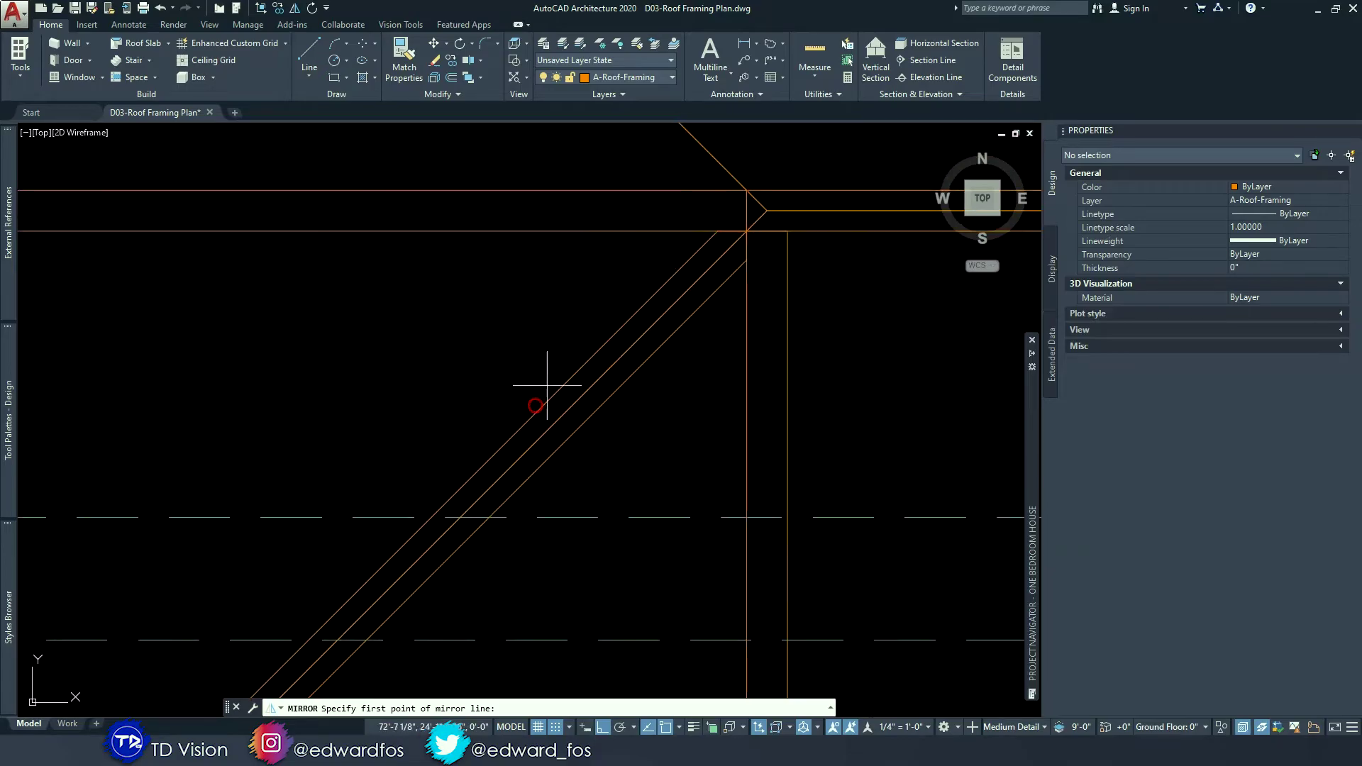
pyautogui.click(765, 211)
pyautogui.scroll(-3, 765, 211)
pyautogui.scroll(4, 450, 517)
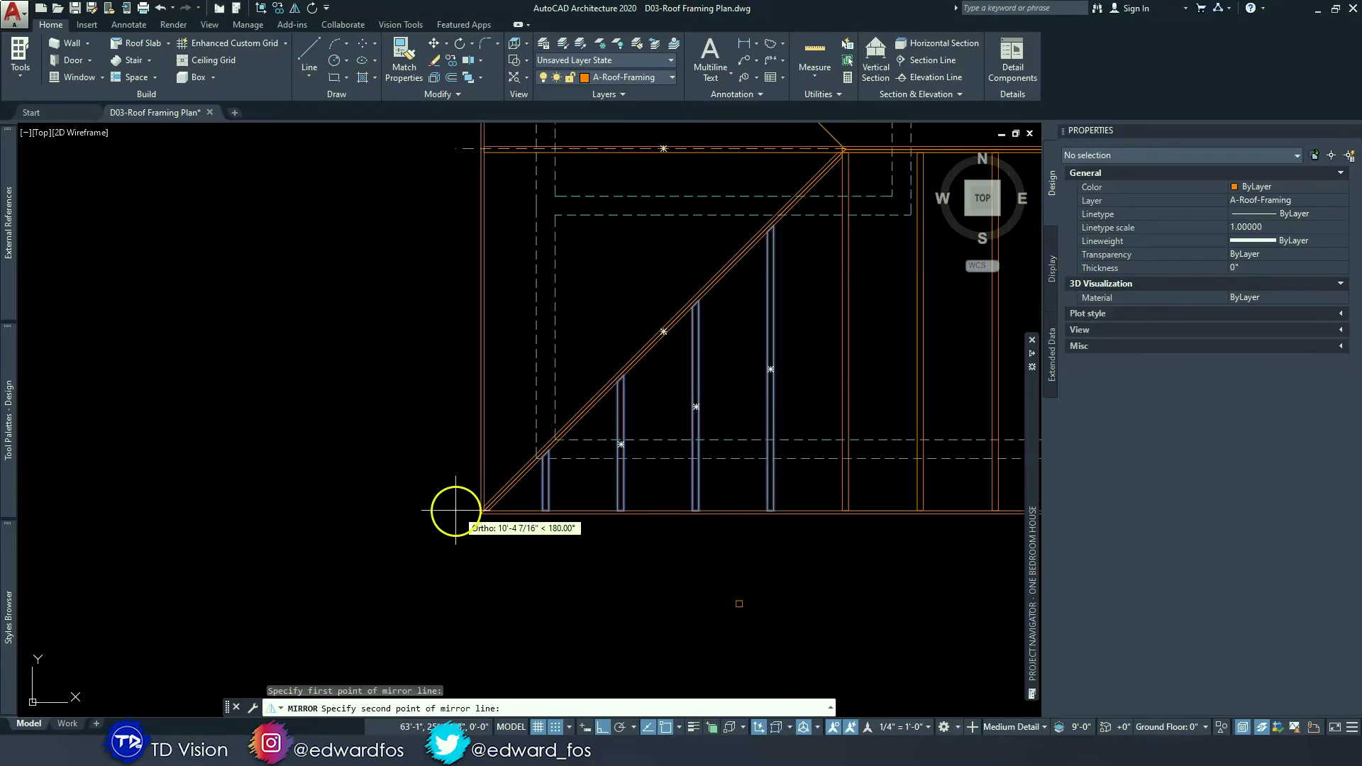
pyautogui.click(575, 520)
pyautogui.scroll(-3, 425, 483)
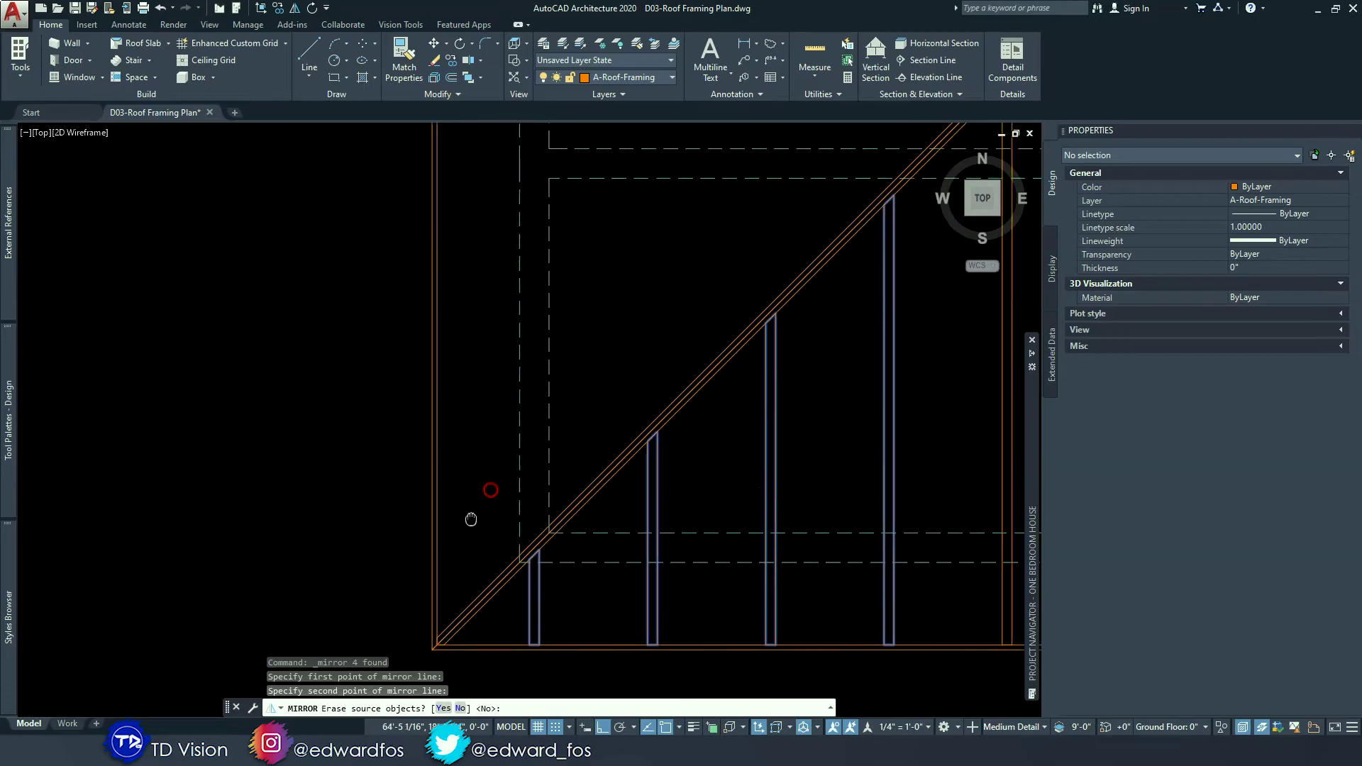
pyautogui.press('Return')
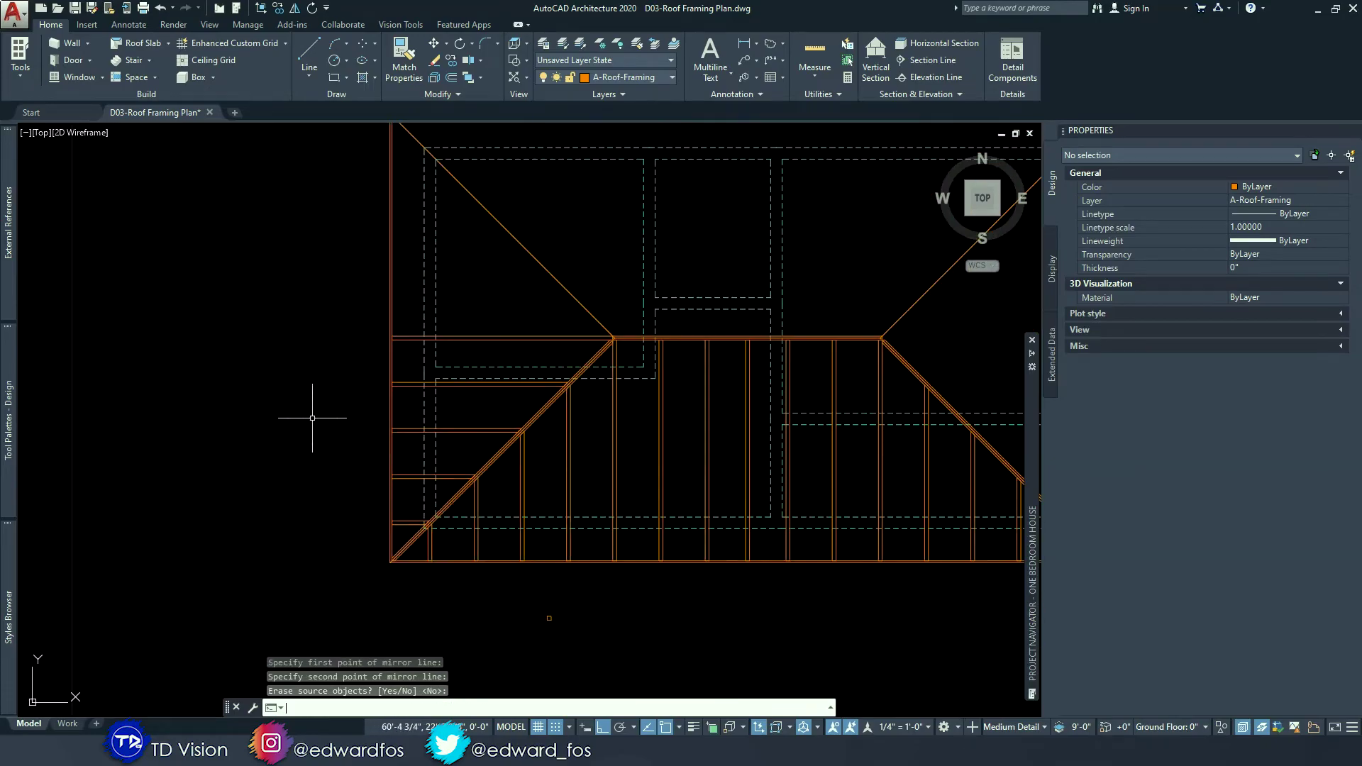
pyautogui.press('Escape')
pyautogui.press('Escape')
# - Select the five horizontal rafters on the west slope, from the southwest corner up to the one in line with the ridge
pyautogui.moveTo(507, 397); pyautogui.dragTo(443, 392, button='middle')
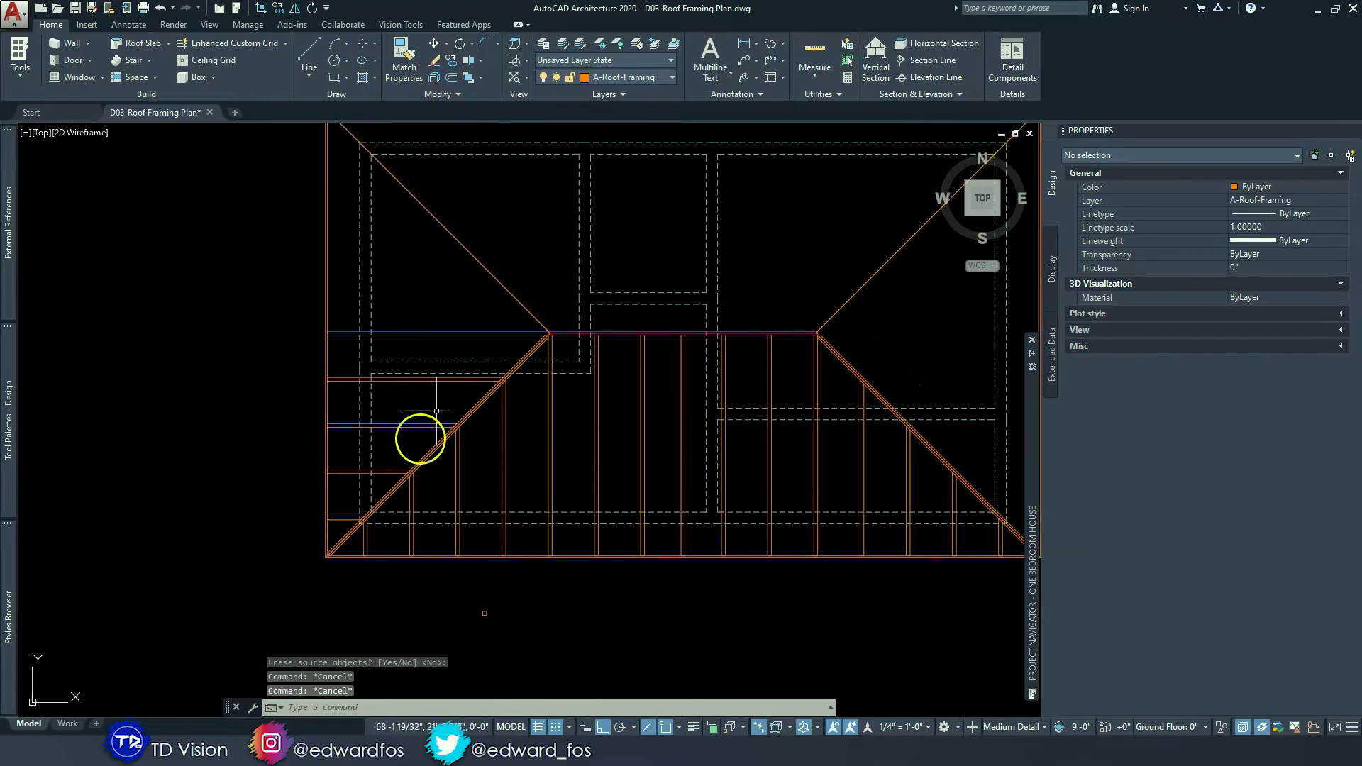
pyautogui.press('Escape')
pyautogui.scroll(2, 344, 524)
pyautogui.click(341, 524)
pyautogui.scroll(-1, 341, 524)
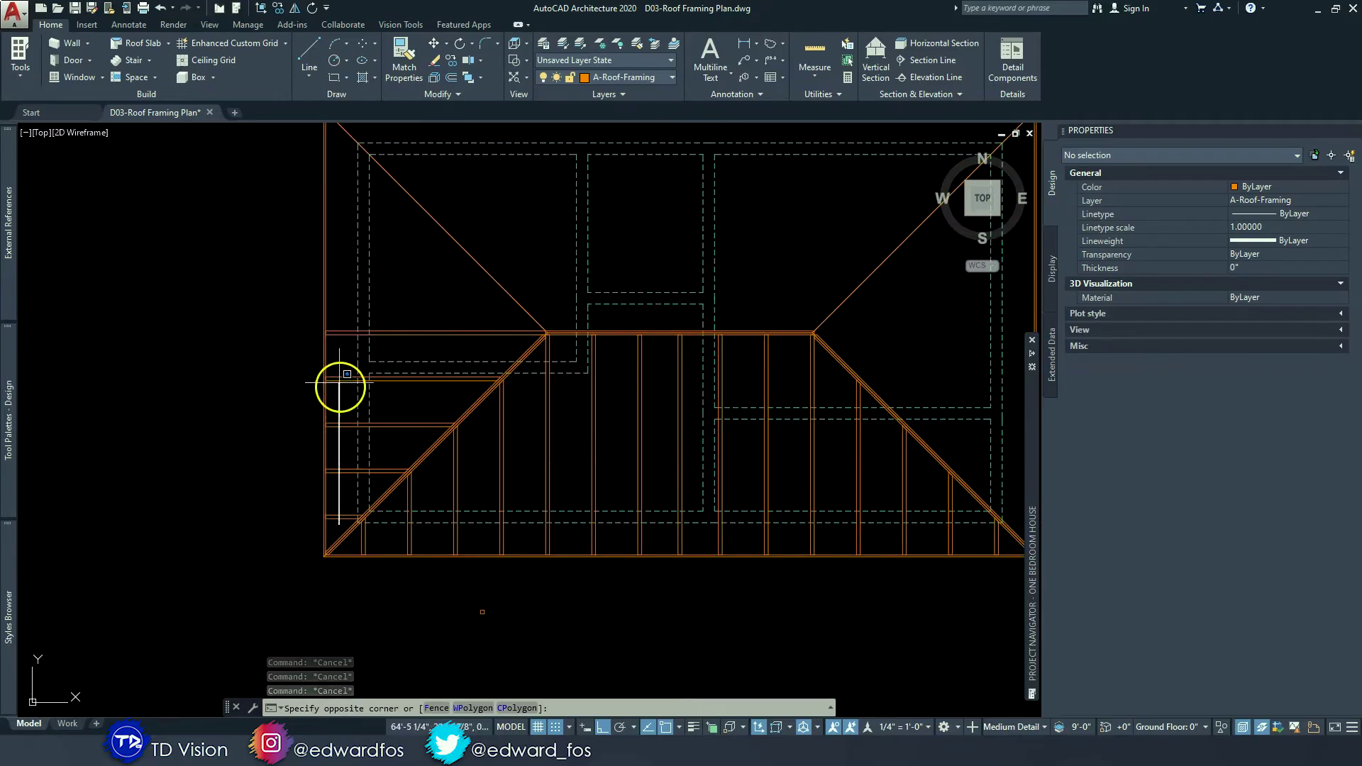
pyautogui.click(335, 341)
pyautogui.moveTo(335, 341)
pyautogui.mouseDown(button='middle')
pyautogui.moveTo(300, 355)
pyautogui.moveTo(230, 333)
pyautogui.mouseUp(button='middle')
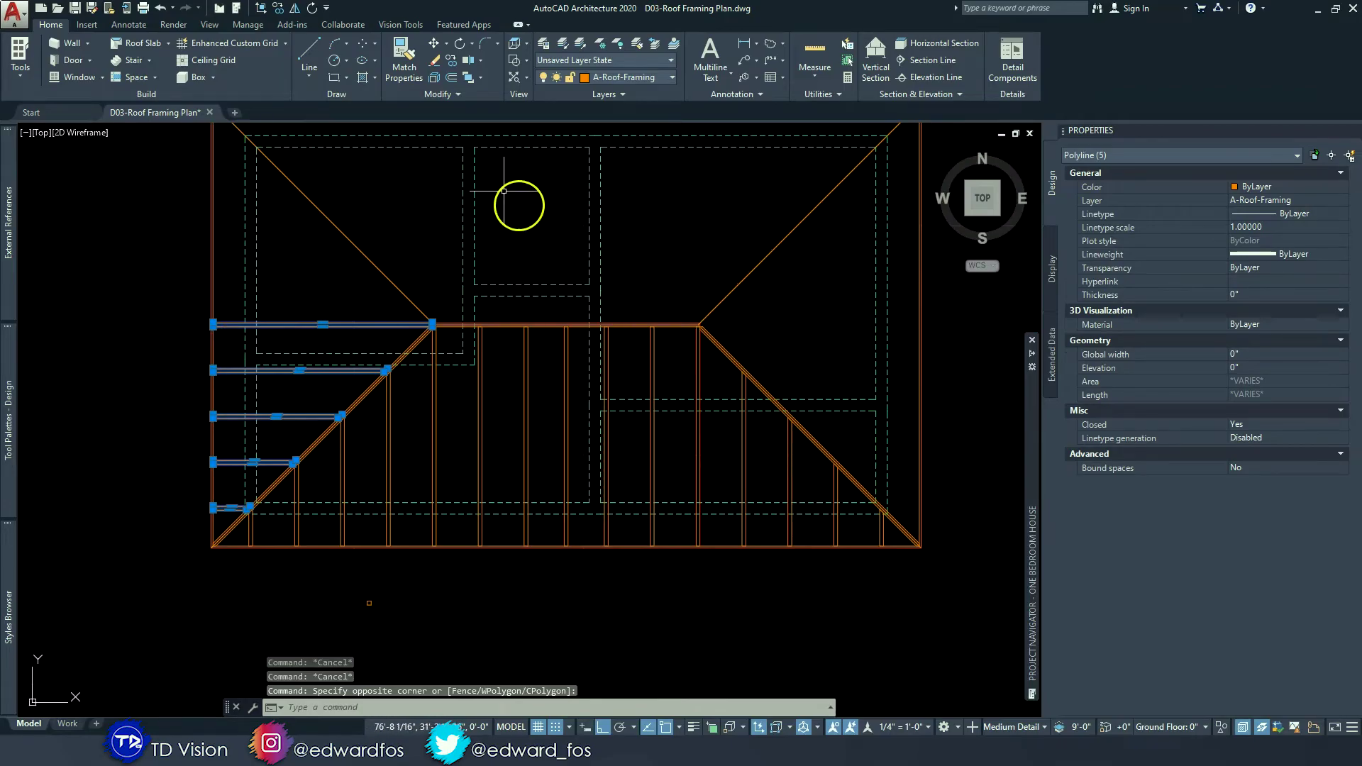
# - Mirror the five horizontal rafters on the left side to the right side about the roof's vertical centreline, keeping the originals
pyautogui.click(457, 95)
pyautogui.click(390, 111)
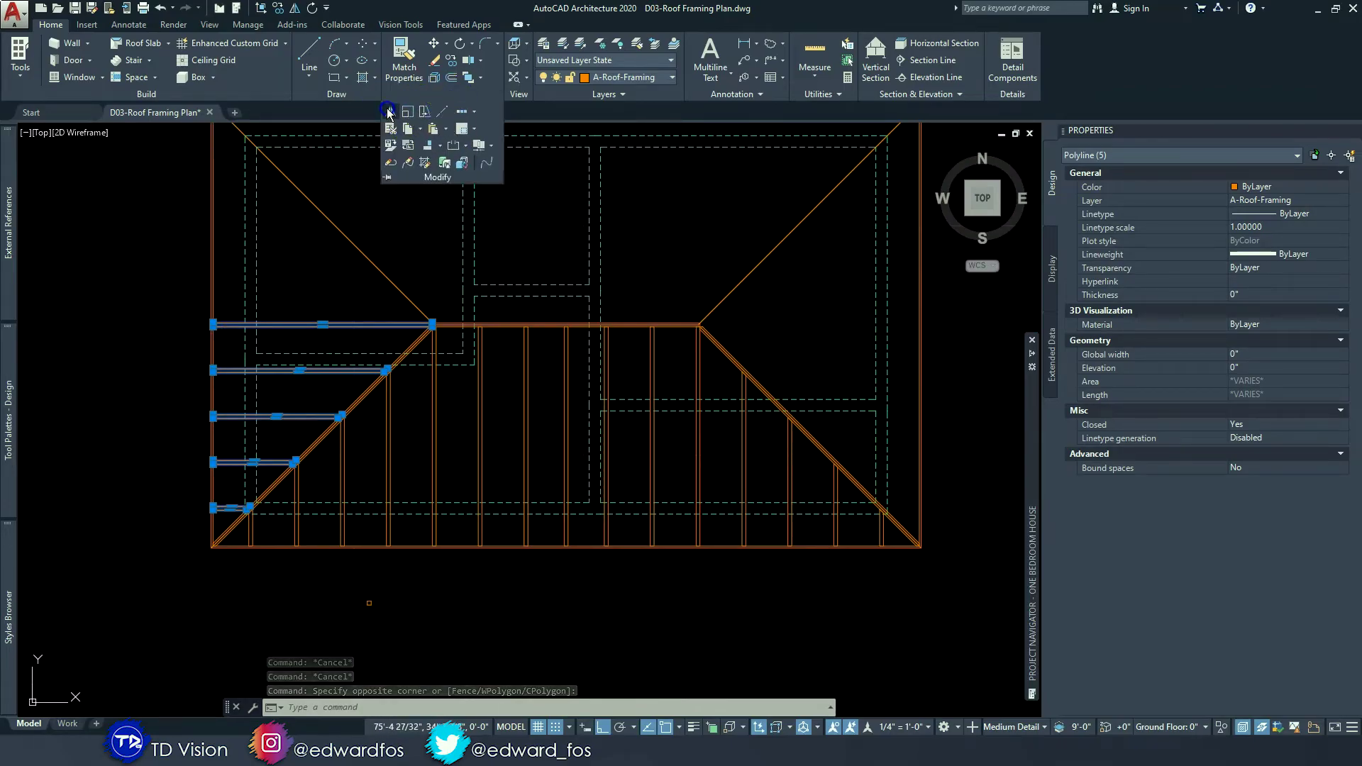
pyautogui.scroll(2, 505, 592)
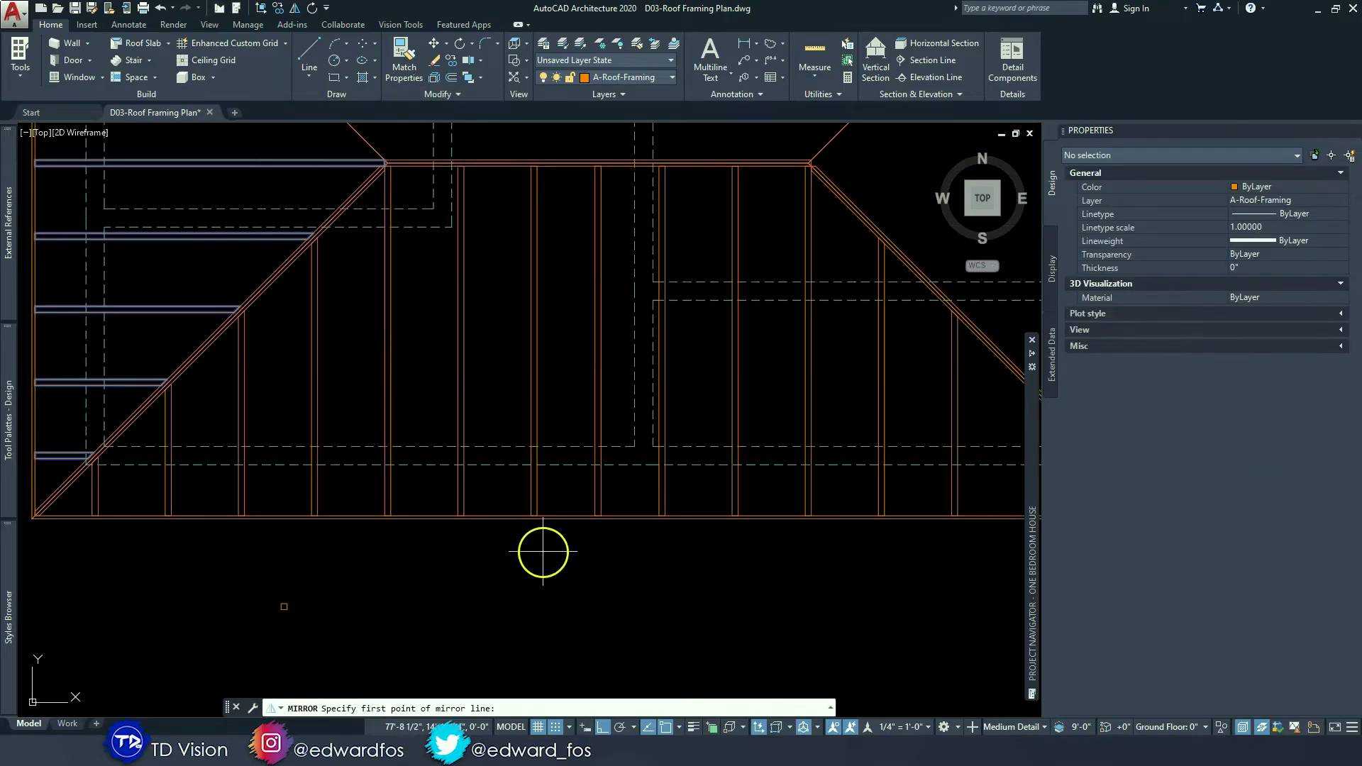
pyautogui.click(598, 523)
pyautogui.scroll(-4, 583, 623)
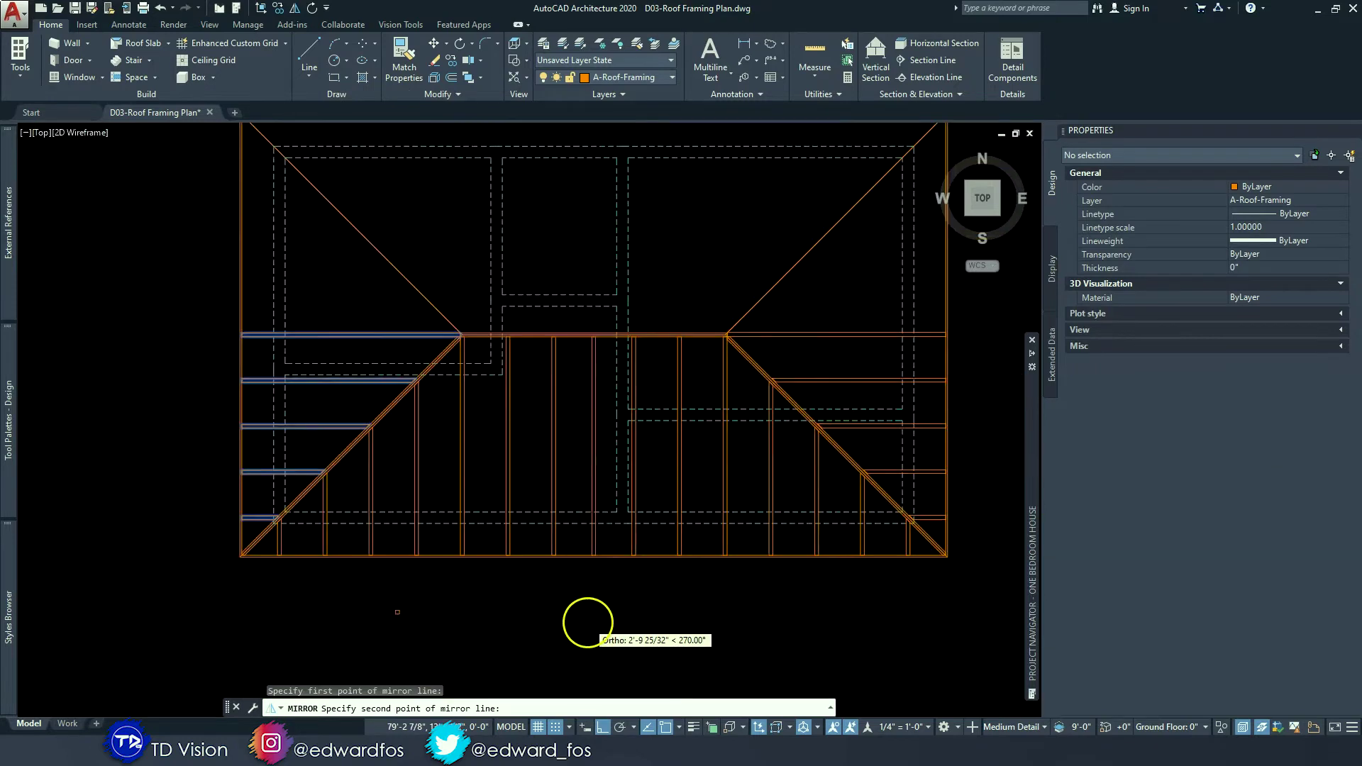
pyautogui.click(512, 579)
pyautogui.press('Return')
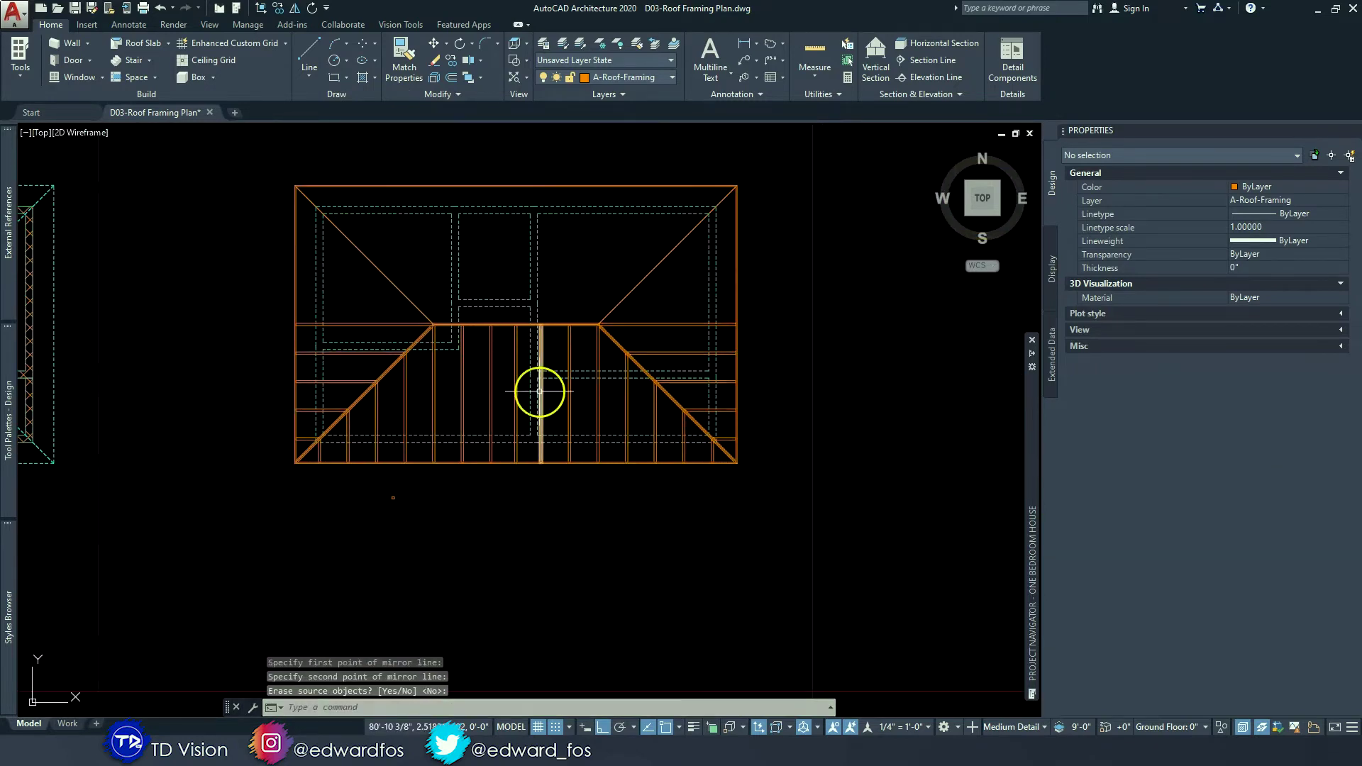
# - Mirror the lower half's common, jack and hip rafters about the ridge centreline, excluding the horizontal rafters in line with the ridge and keeping the originals
pyautogui.scroll(2, 395, 341)
pyautogui.moveTo(764, 374); pyautogui.dragTo(674, 399, button='middle')
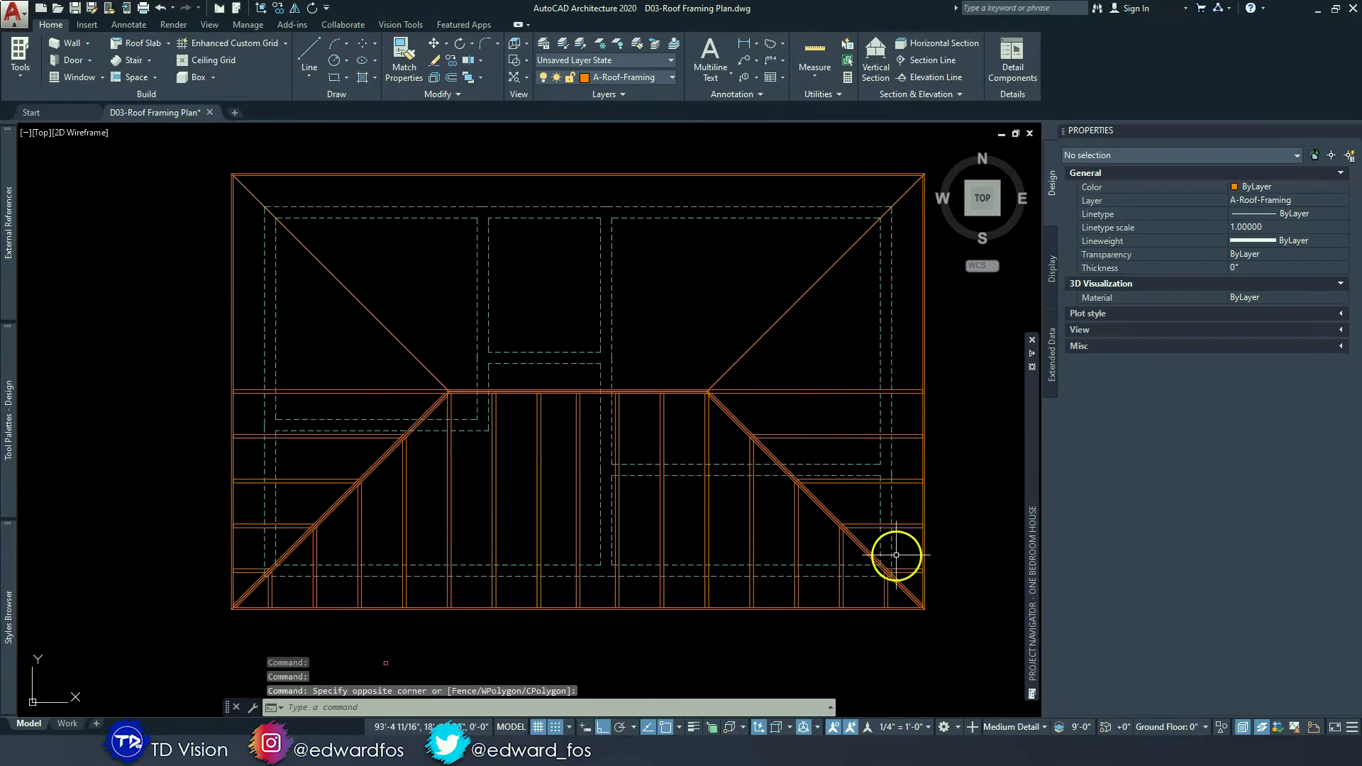
pyautogui.click(913, 578)
pyautogui.click(901, 415)
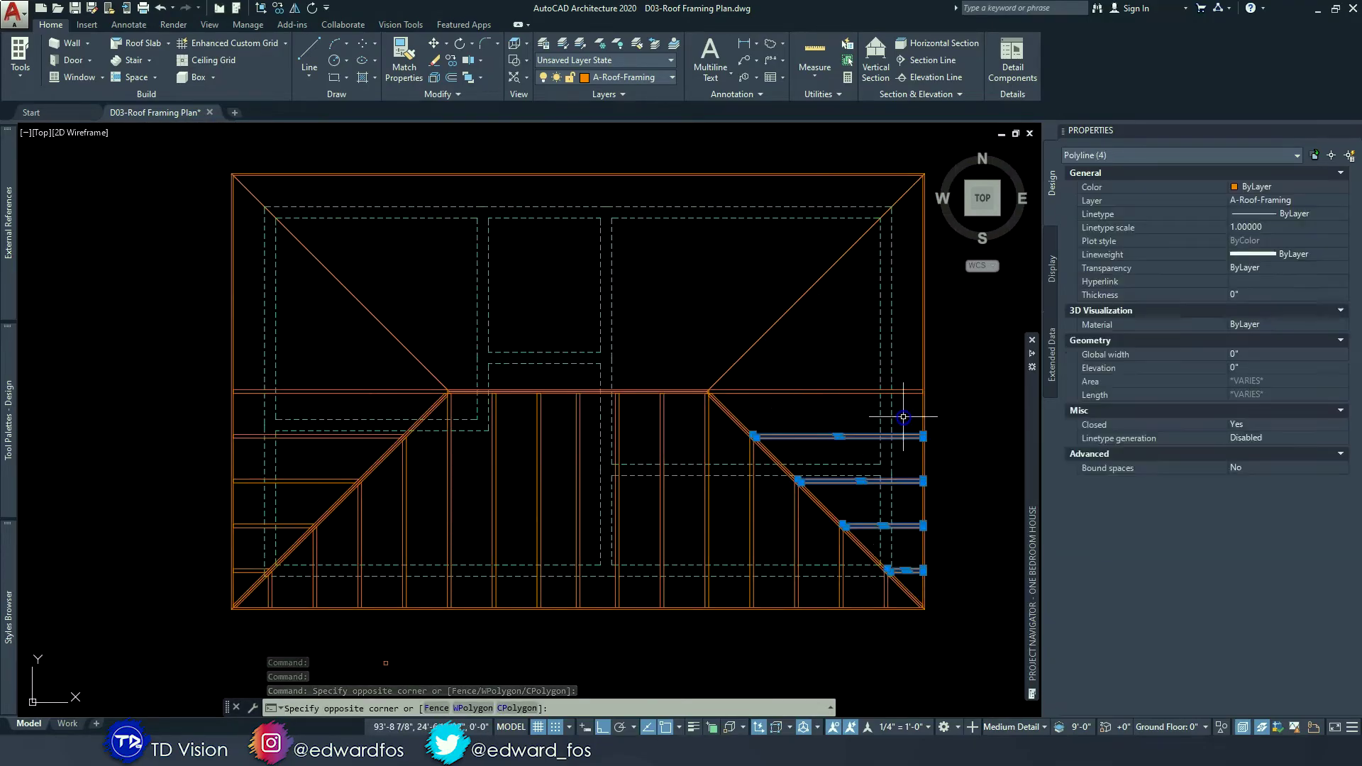
pyautogui.click(895, 603)
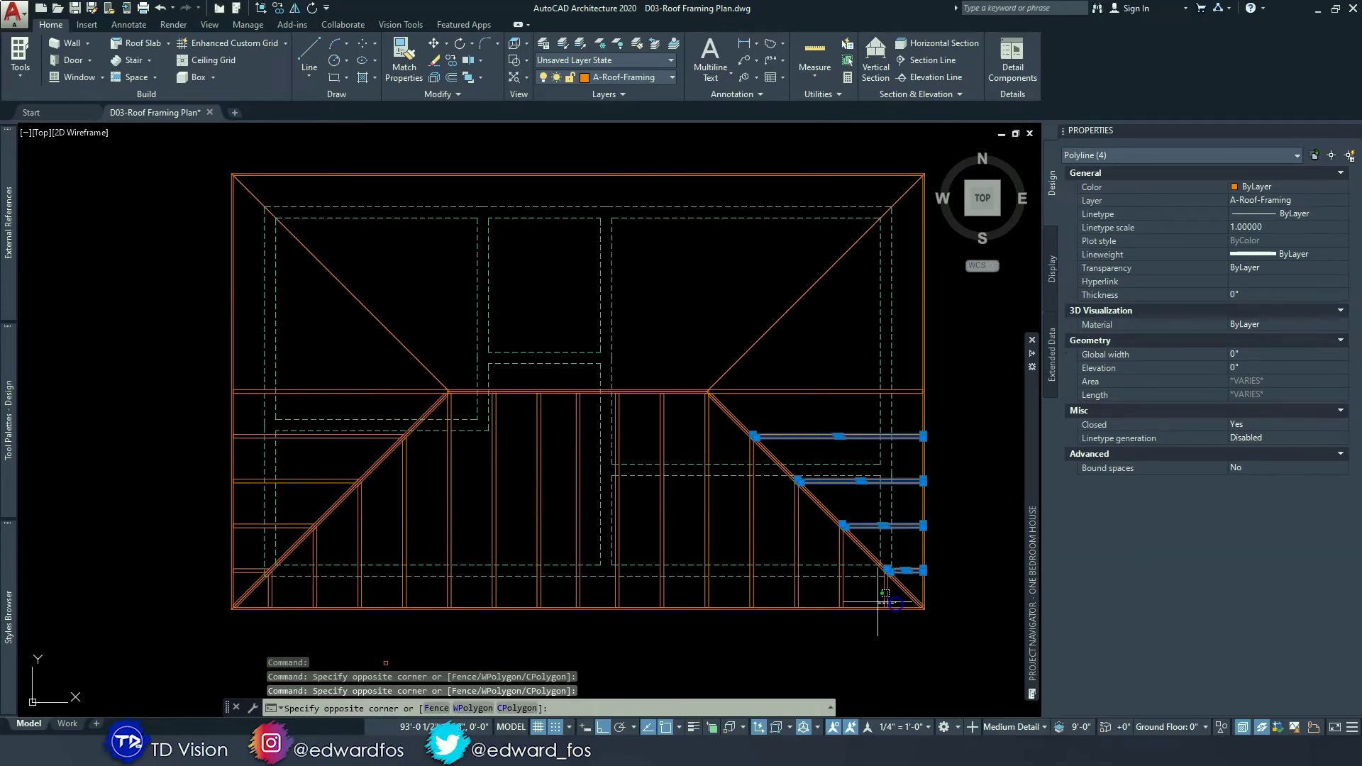
pyautogui.click(262, 601)
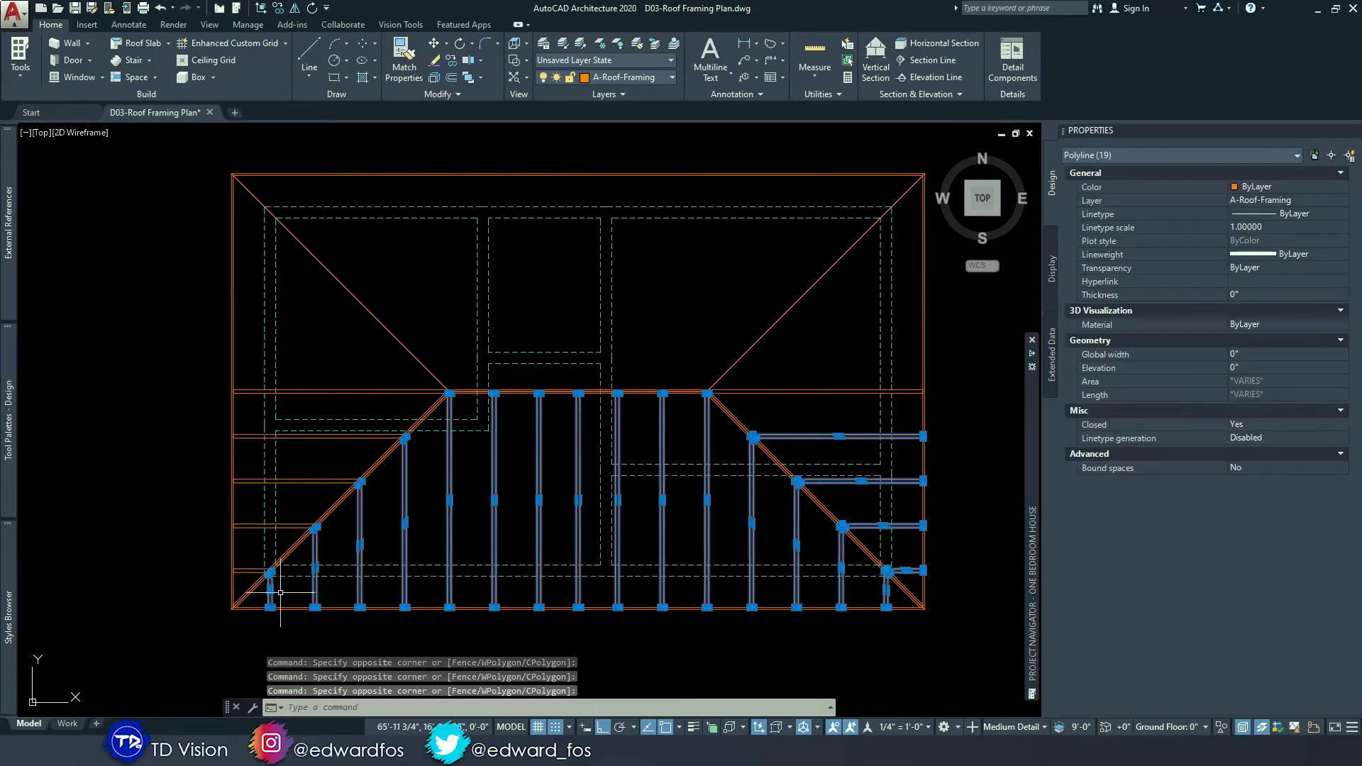
pyautogui.scroll(4, 260, 582)
pyautogui.moveTo(260, 583); pyautogui.dragTo(522, 547, button='middle')
pyautogui.click(521, 563)
pyautogui.click(501, 195)
pyautogui.scroll(-3, 532, 274)
pyautogui.scroll(4, 539, 304)
pyautogui.click(606, 342)
pyautogui.scroll(-3, 663, 344)
pyautogui.scroll(2, 663, 343)
pyautogui.scroll(2, 589, 333)
pyautogui.click(567, 314)
pyautogui.scroll(-3, 584, 307)
pyautogui.click(281, 354)
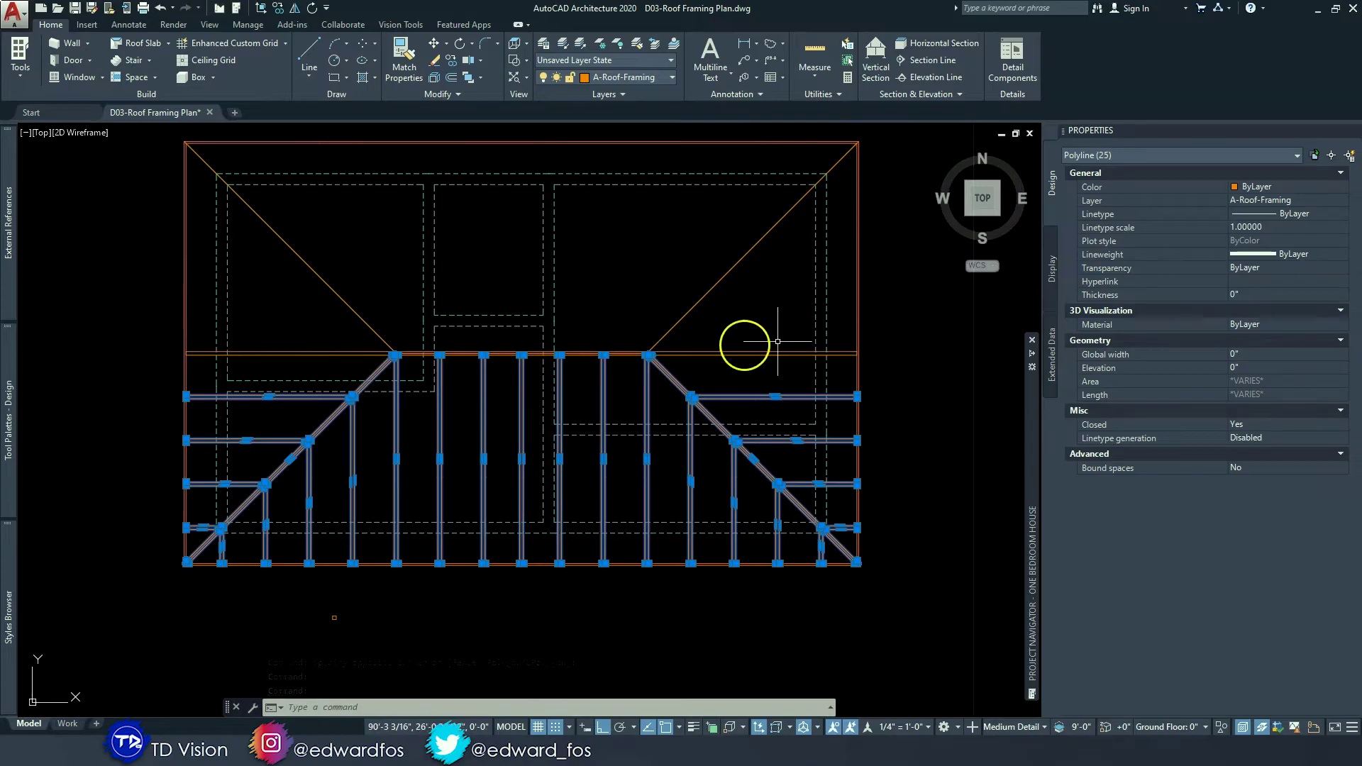
pyautogui.click(451, 94)
pyautogui.click(391, 111)
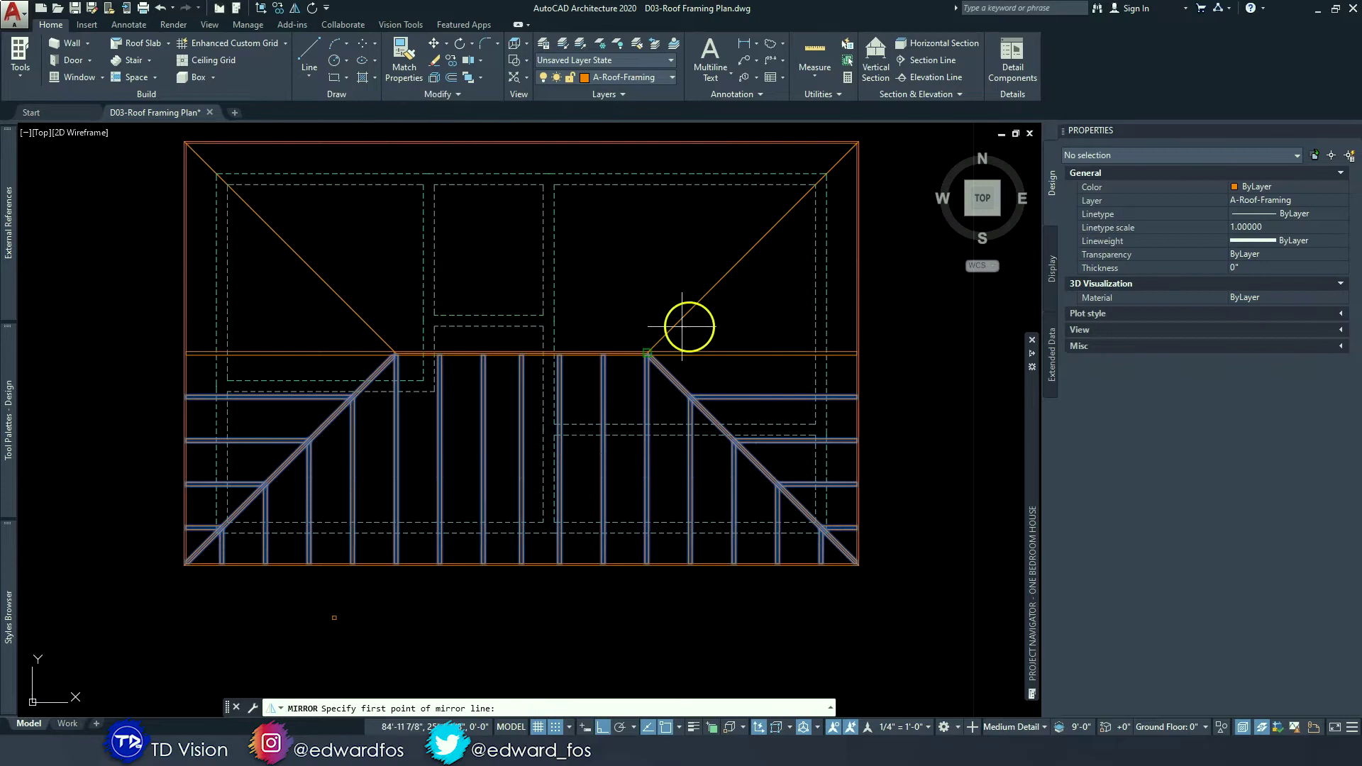
pyautogui.scroll(5, 403, 350)
pyautogui.click(343, 373)
pyautogui.scroll(-2, 553, 322)
pyautogui.moveTo(553, 322); pyautogui.dragTo(227, 328, button='middle')
pyautogui.moveTo(736, 336); pyautogui.dragTo(146, 317, button='middle')
pyautogui.scroll(4, 510, 314)
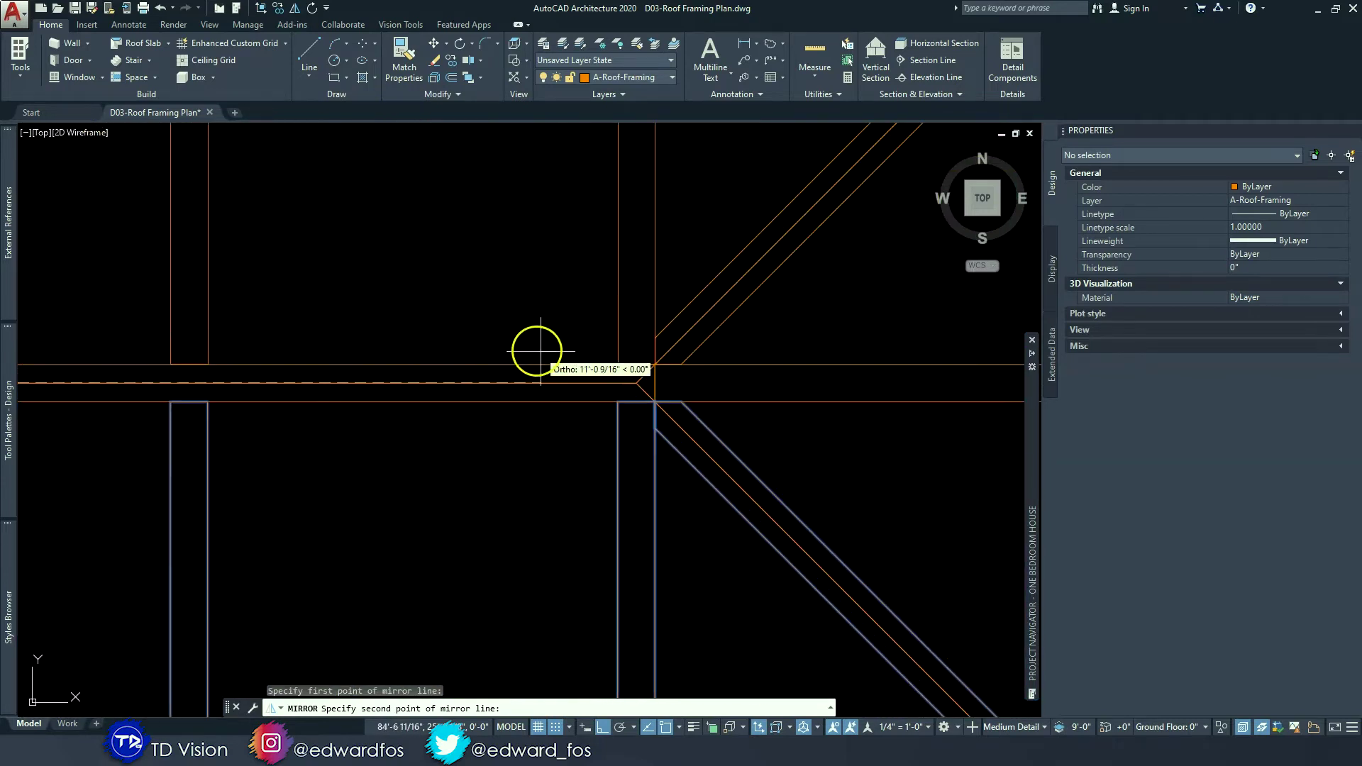
pyautogui.click(636, 382)
pyautogui.scroll(-10, 626, 381)
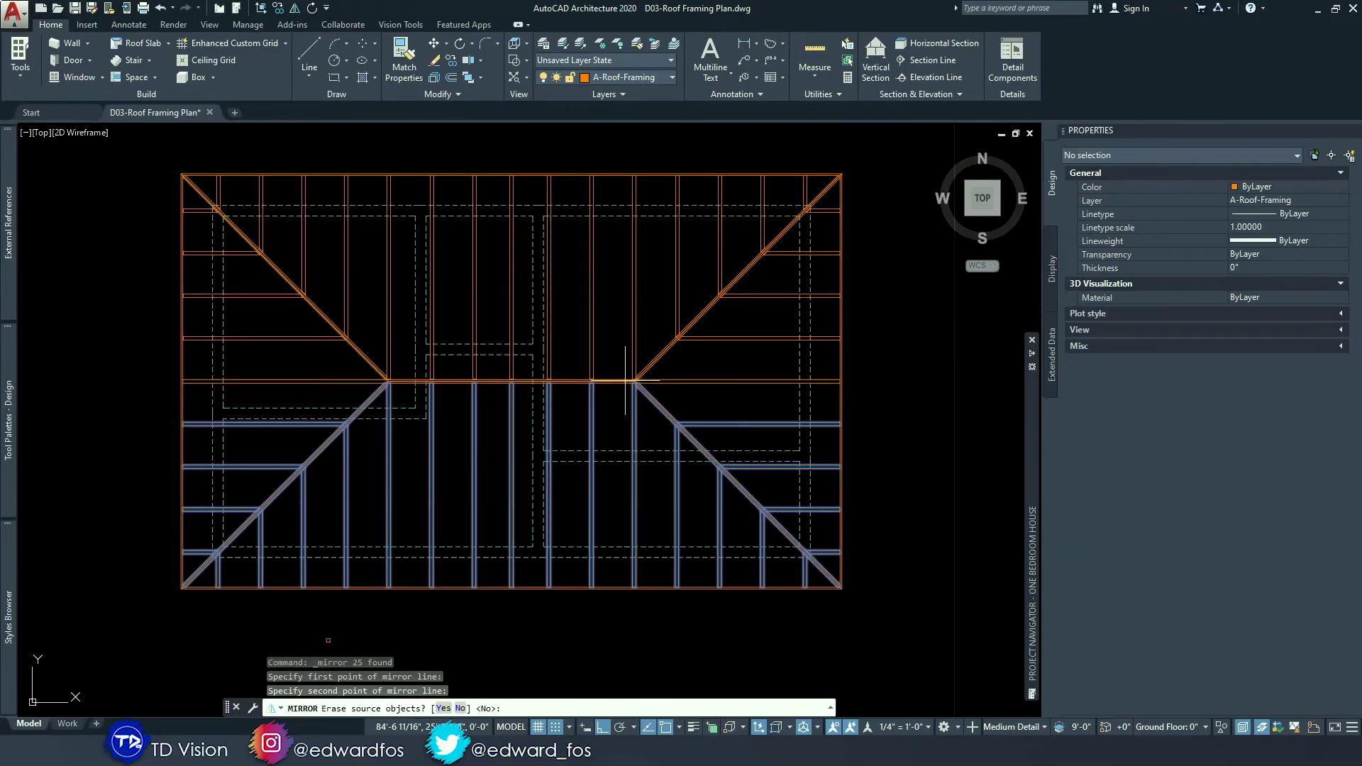
pyautogui.press('Return')
pyautogui.press('Escape')
pyautogui.press('Escape')
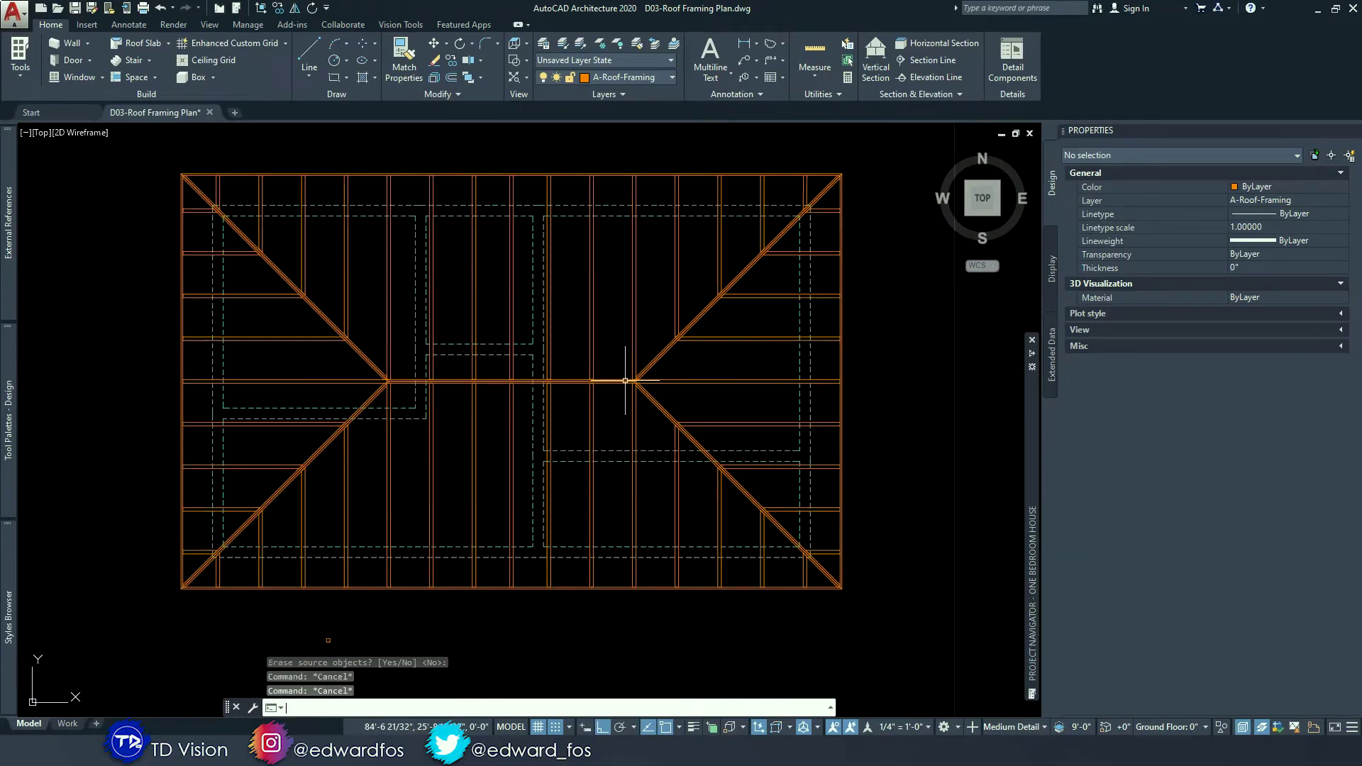
# - Delete the small stray square below the roof framing
pyautogui.moveTo(425, 487); pyautogui.dragTo(456, 390, button='middle')
pyautogui.click(390, 556)
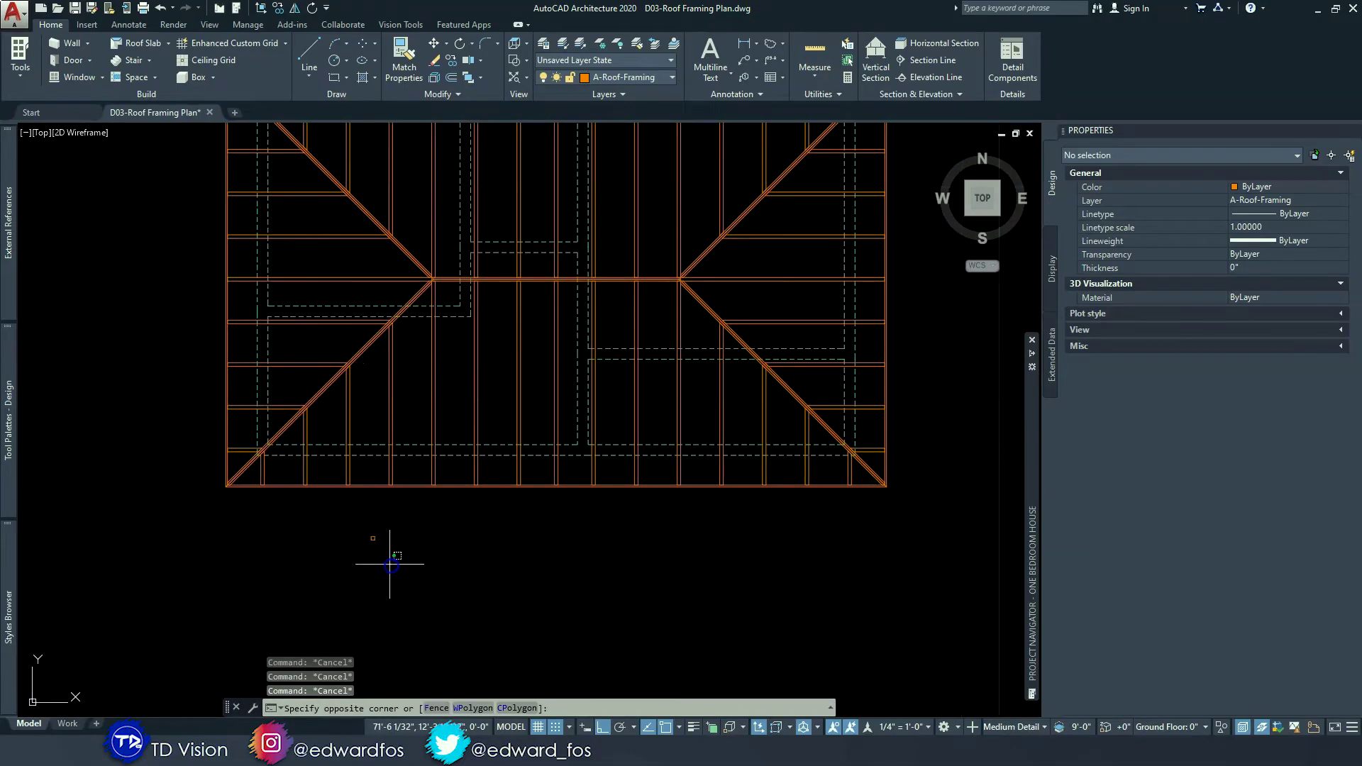
pyautogui.click(307, 509)
pyautogui.press('Delete')
# - Select all roof framing polylines similar to one of the upper rafters and combine them into one group
pyautogui.moveTo(485, 309); pyautogui.dragTo(456, 425, button='middle')
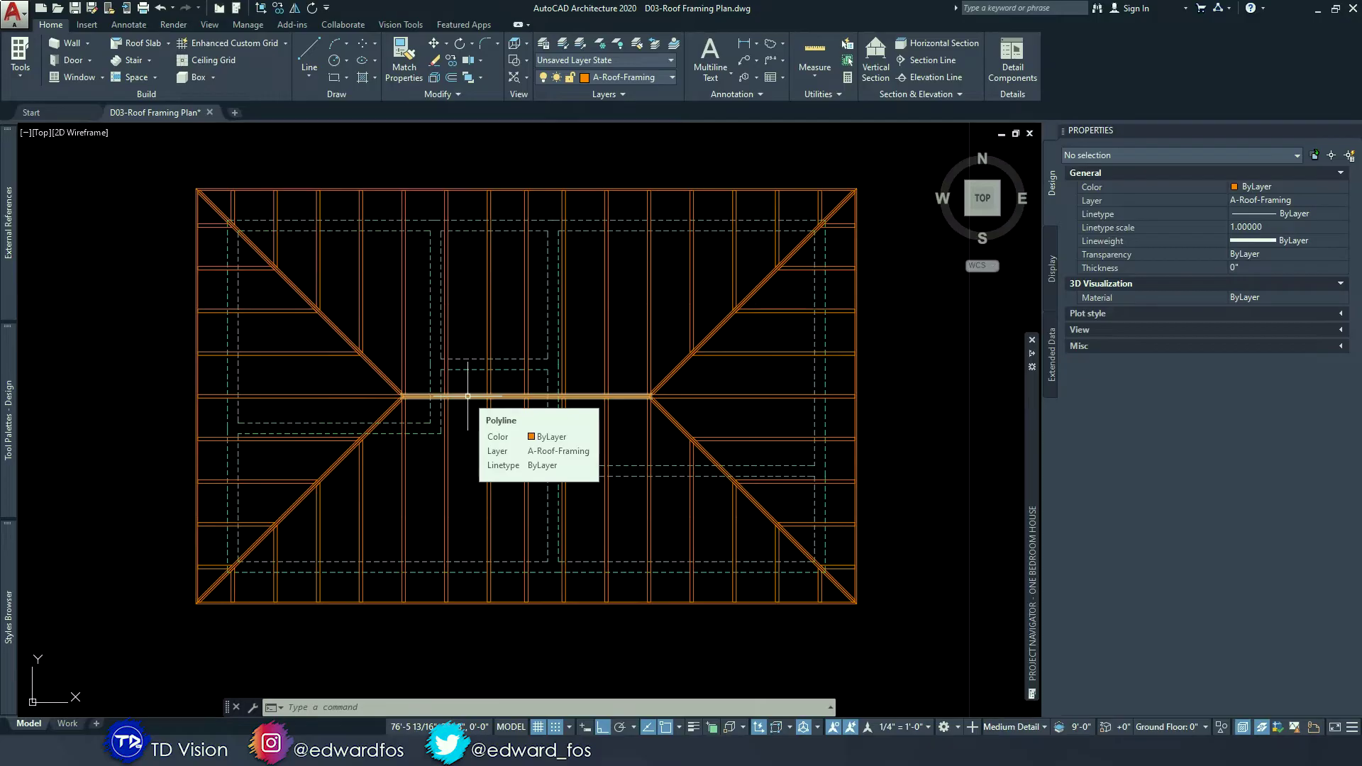
pyautogui.click(170, 225)
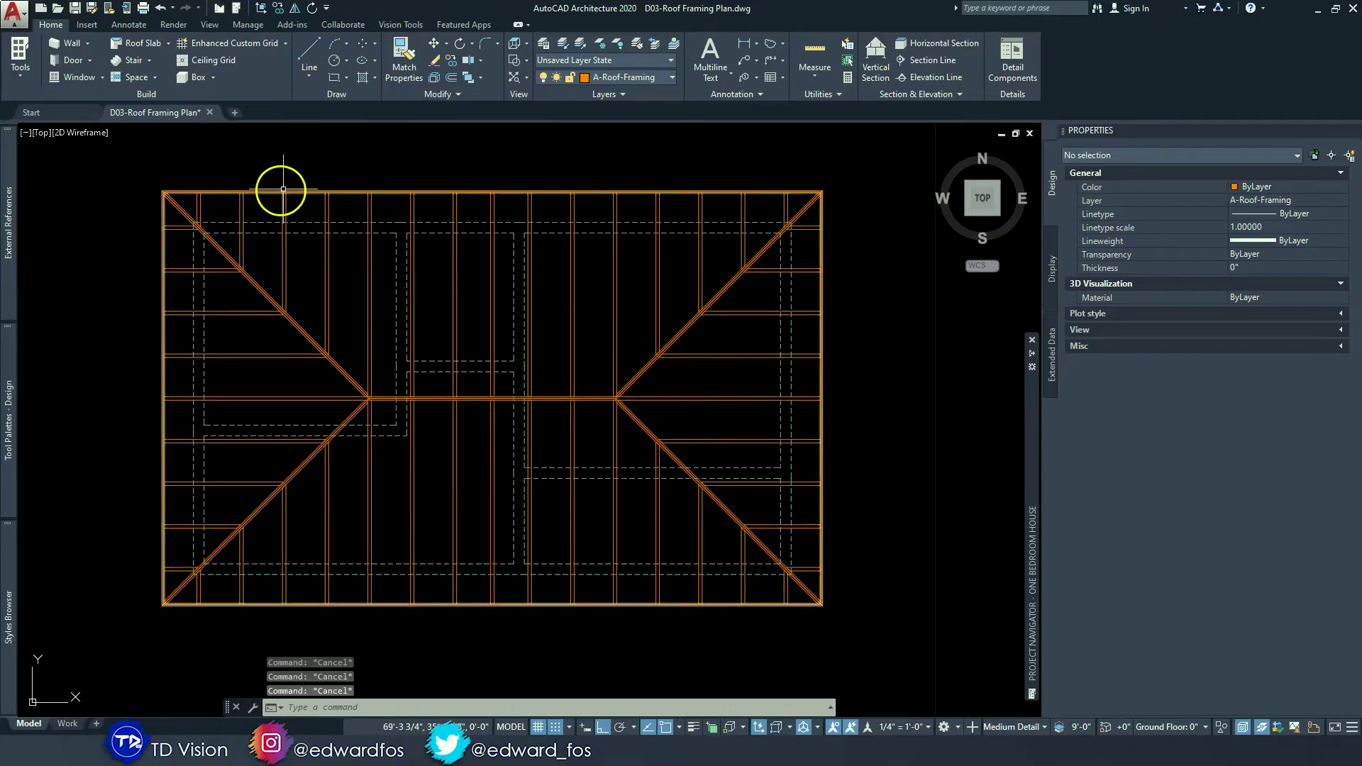
pyautogui.click(373, 203)
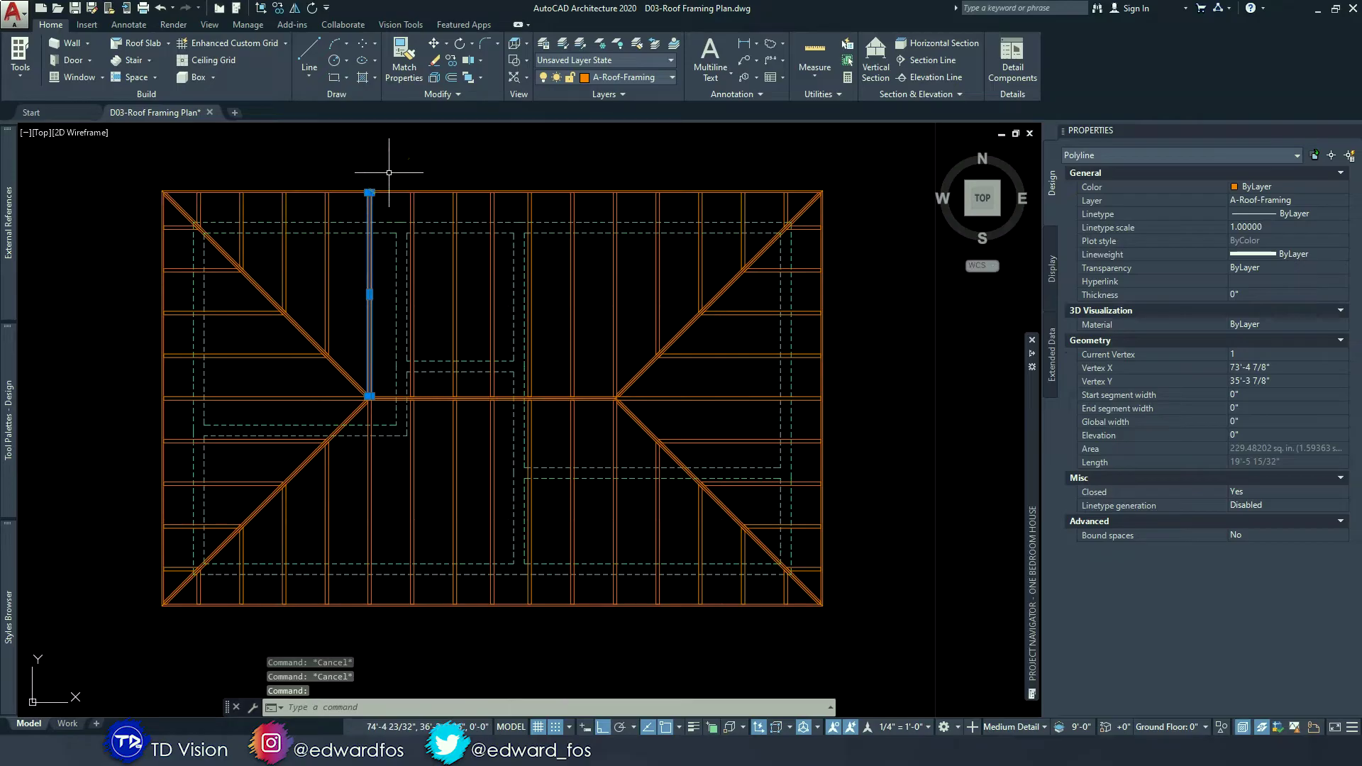
pyautogui.rightClick(412, 169)
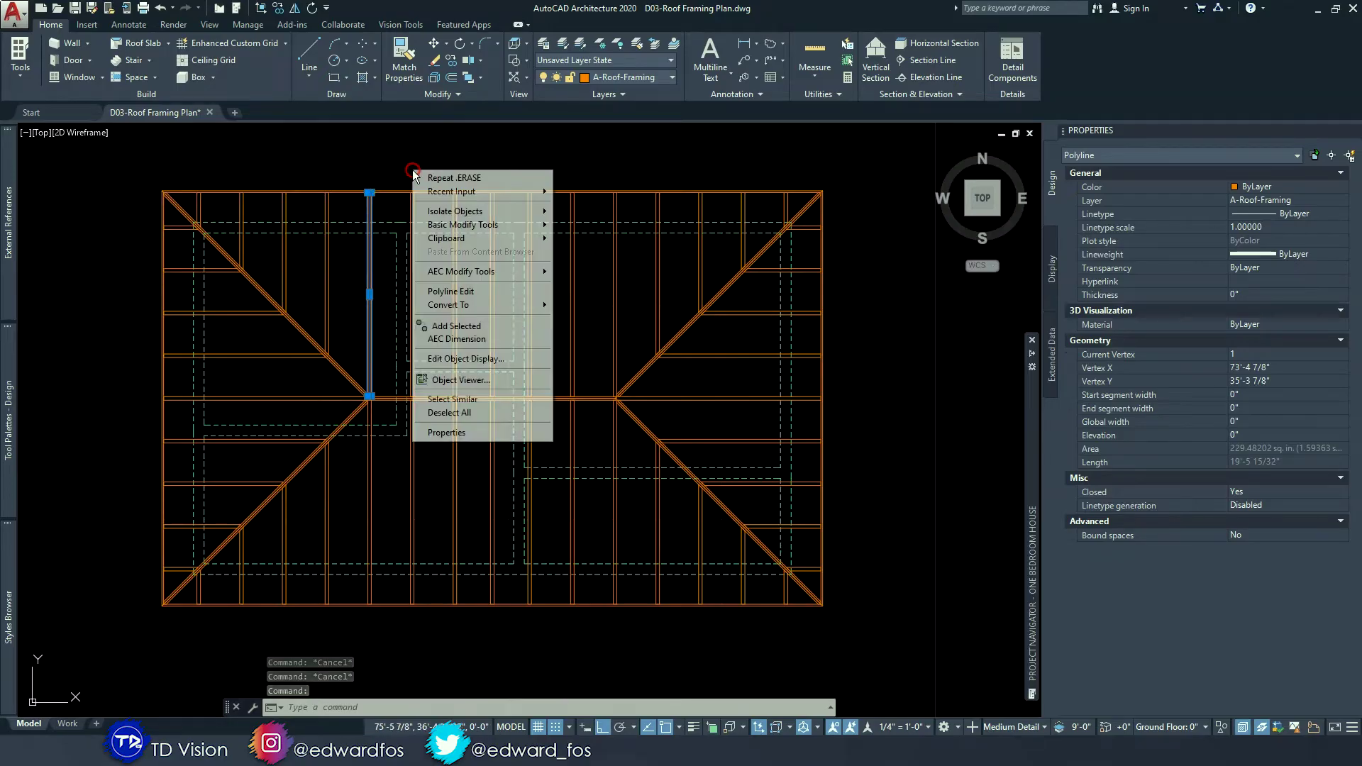
pyautogui.click(468, 399)
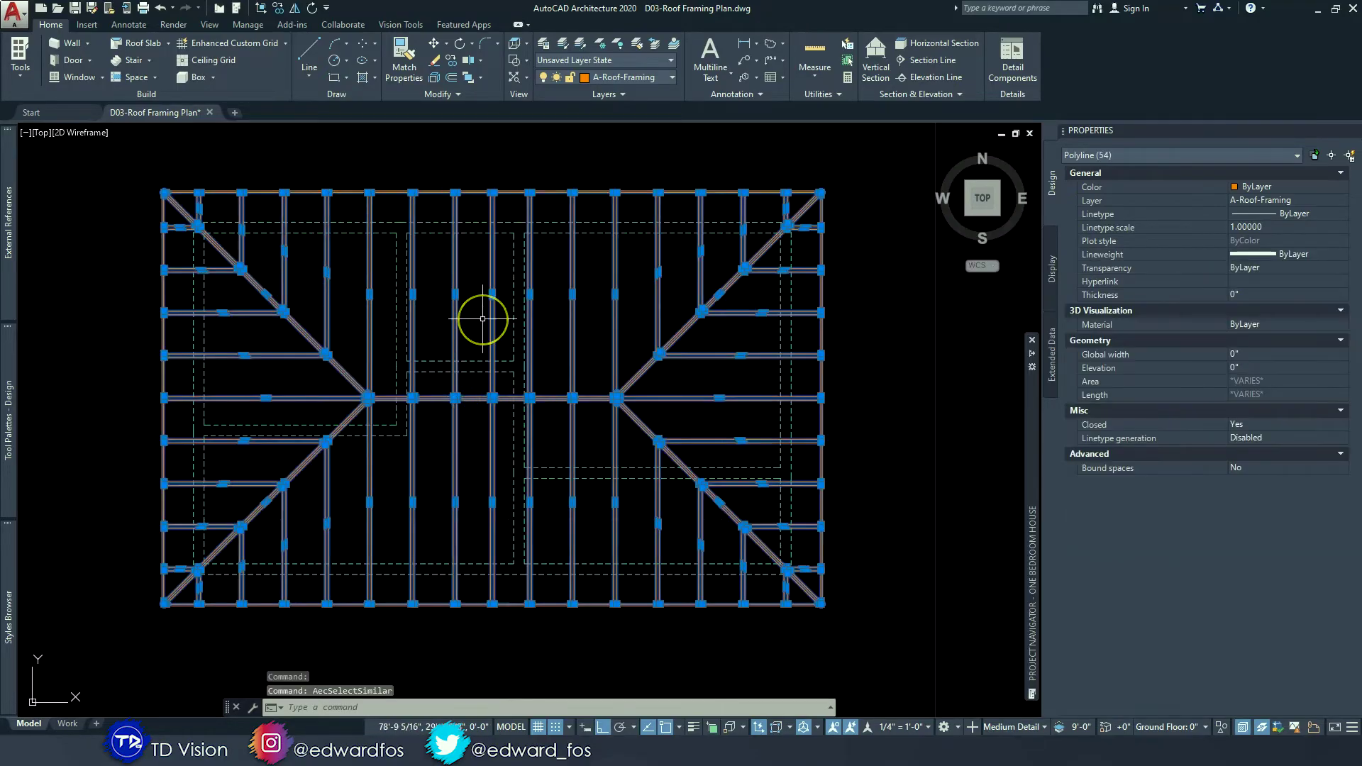
pyautogui.write('group')
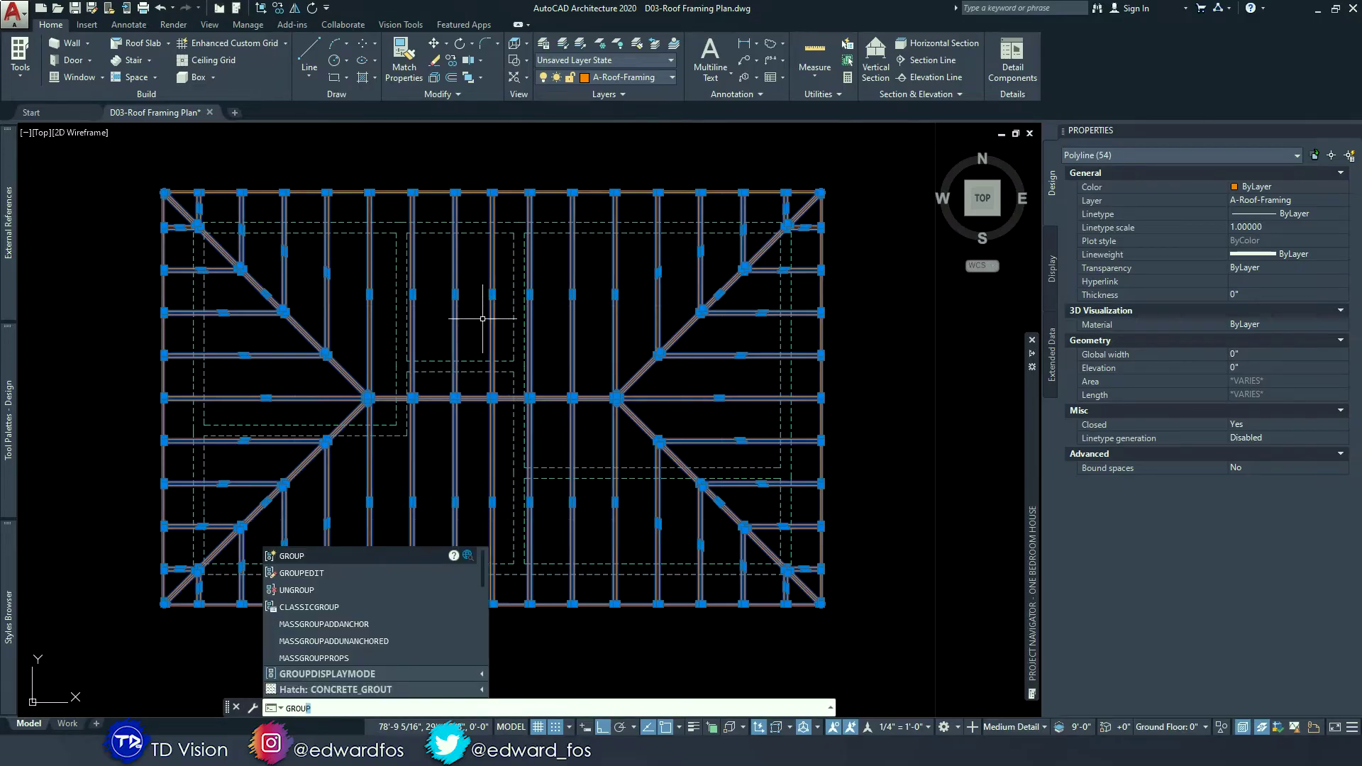
pyautogui.press('Return')
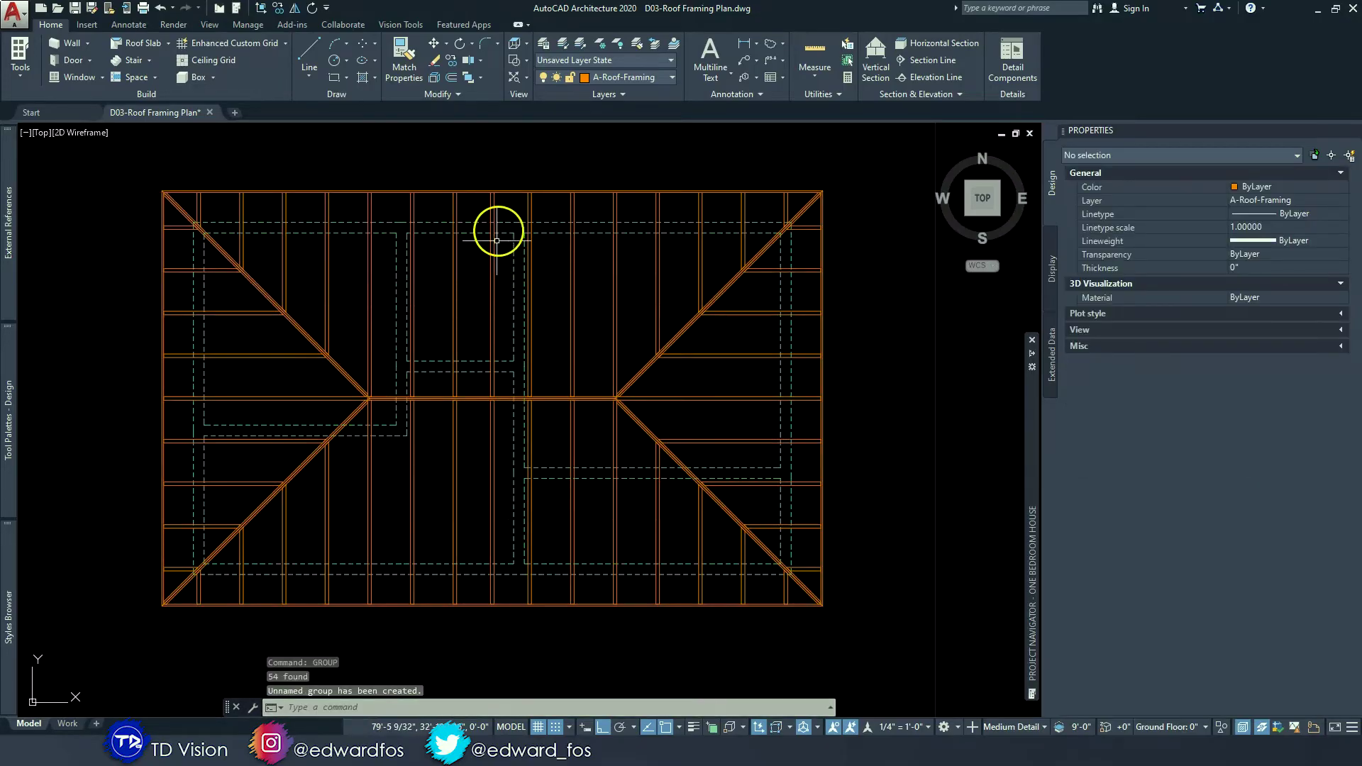
# - Check the roof framing group by selecting it through different members, leaving it deselected
pyautogui.click(490, 207)
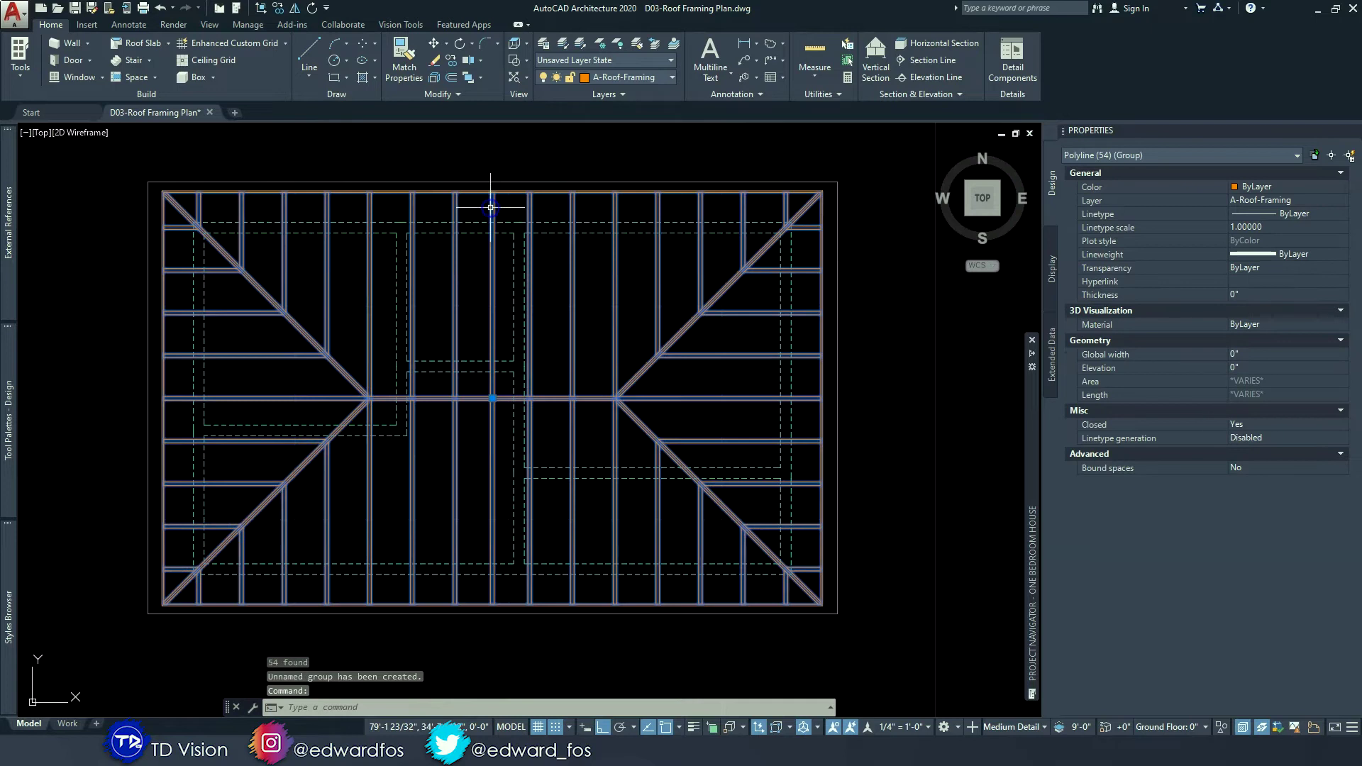
pyautogui.click(461, 276)
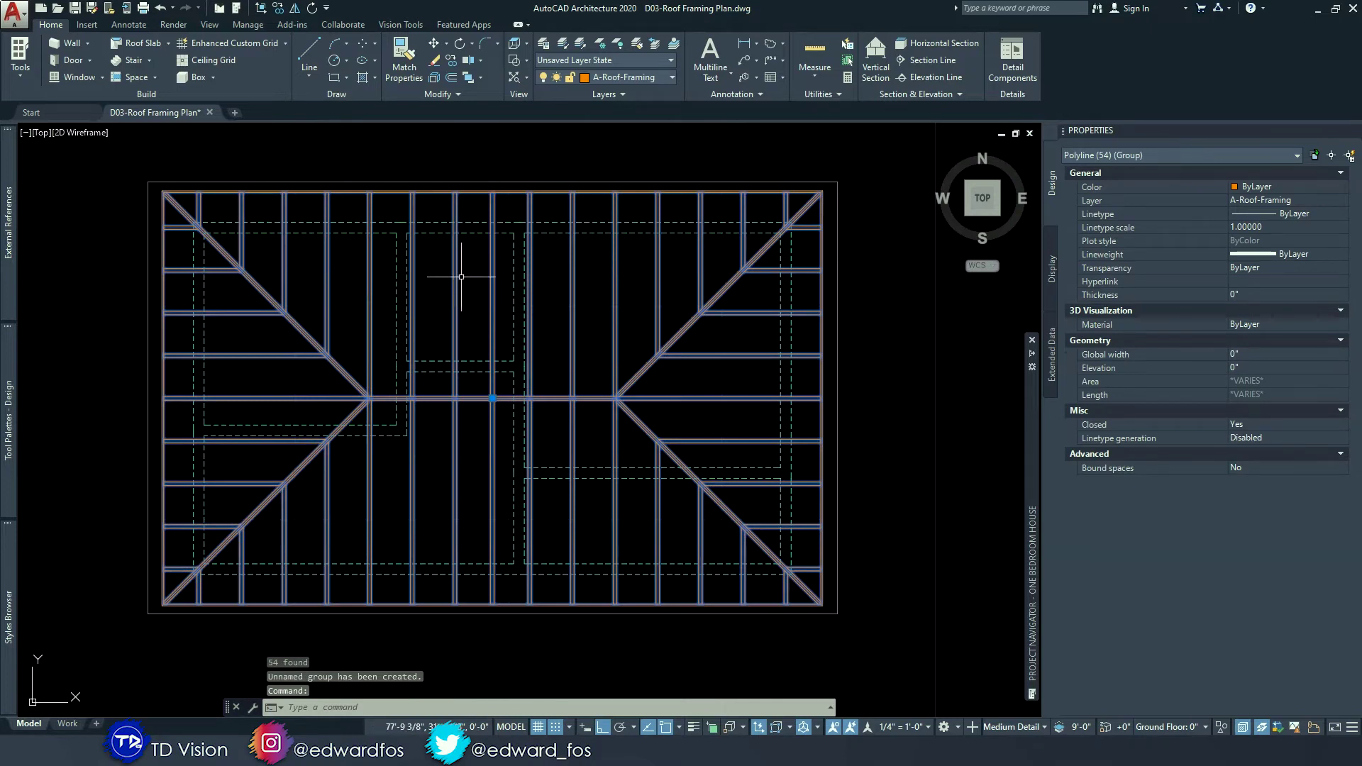
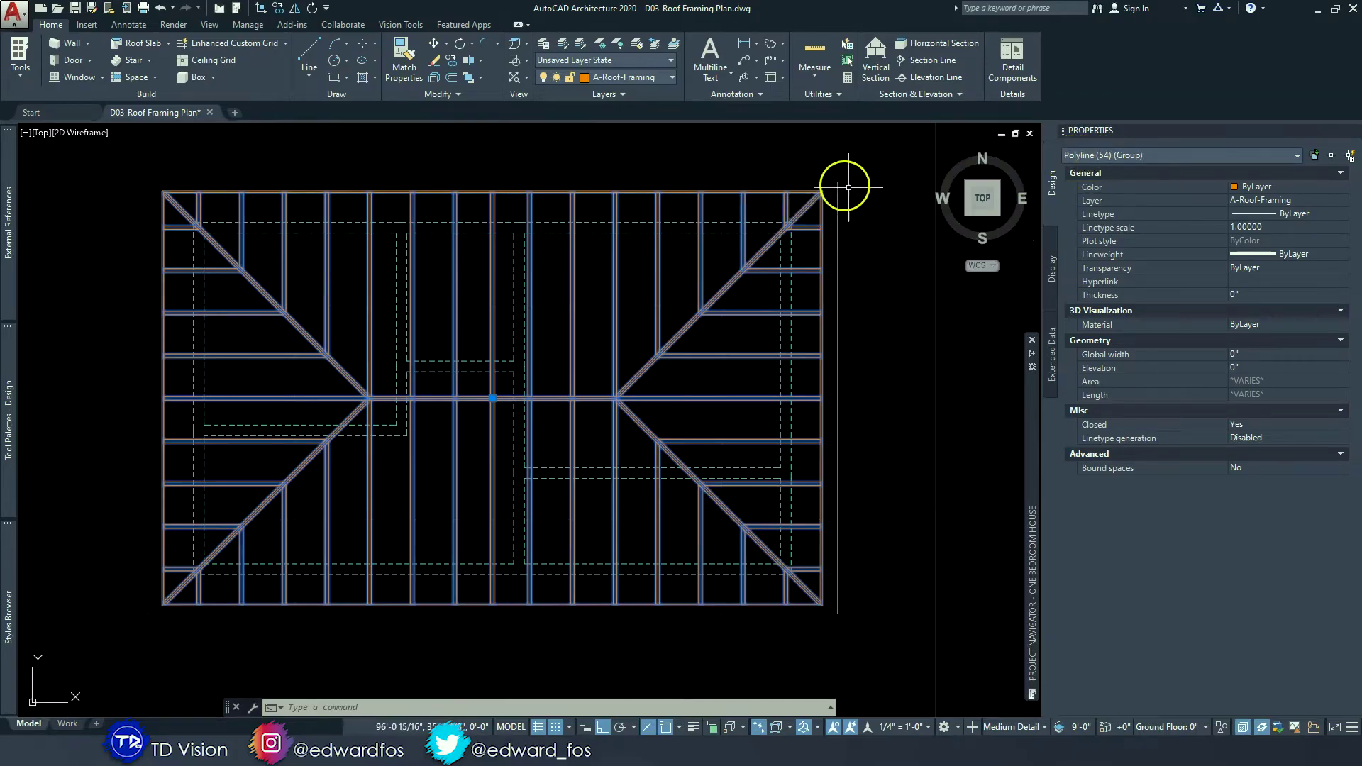
pyautogui.rightClick(748, 197)
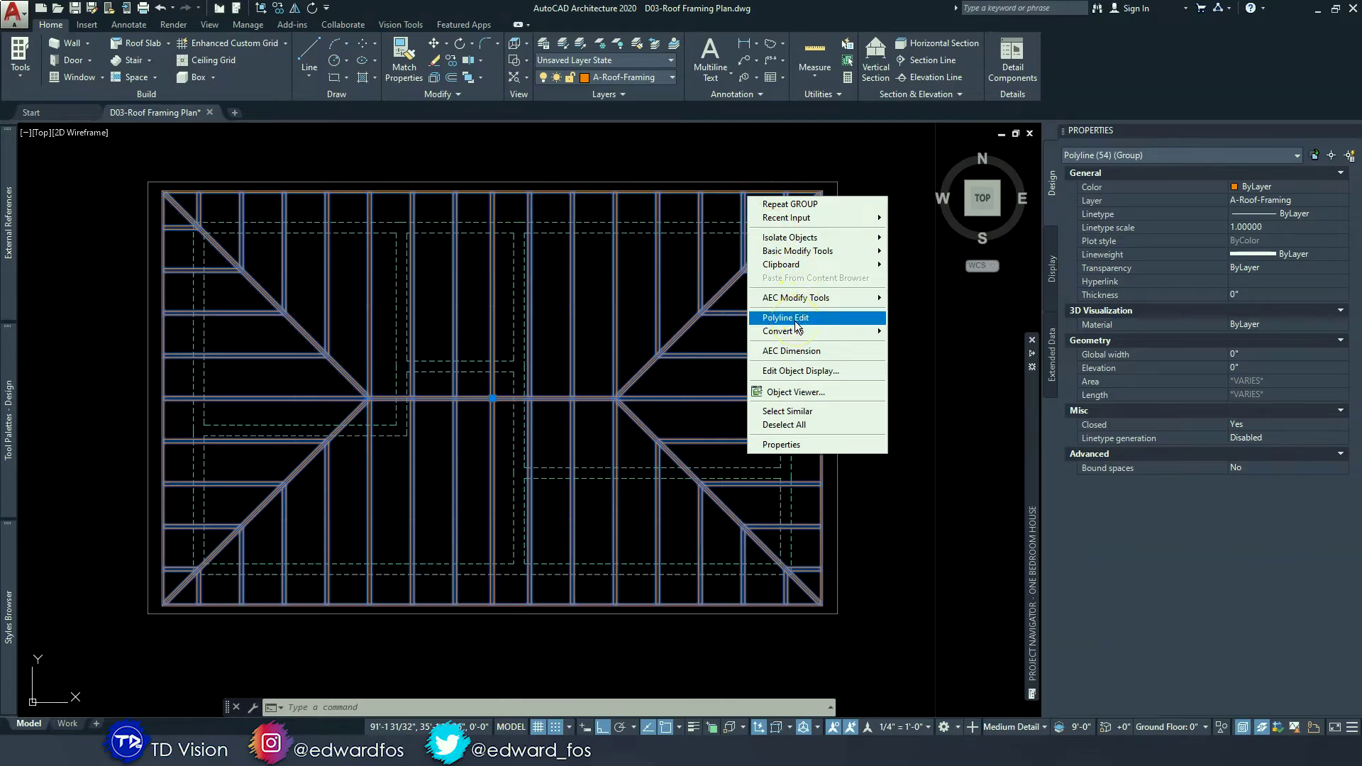
pyautogui.press('Escape')
pyautogui.press('Escape')
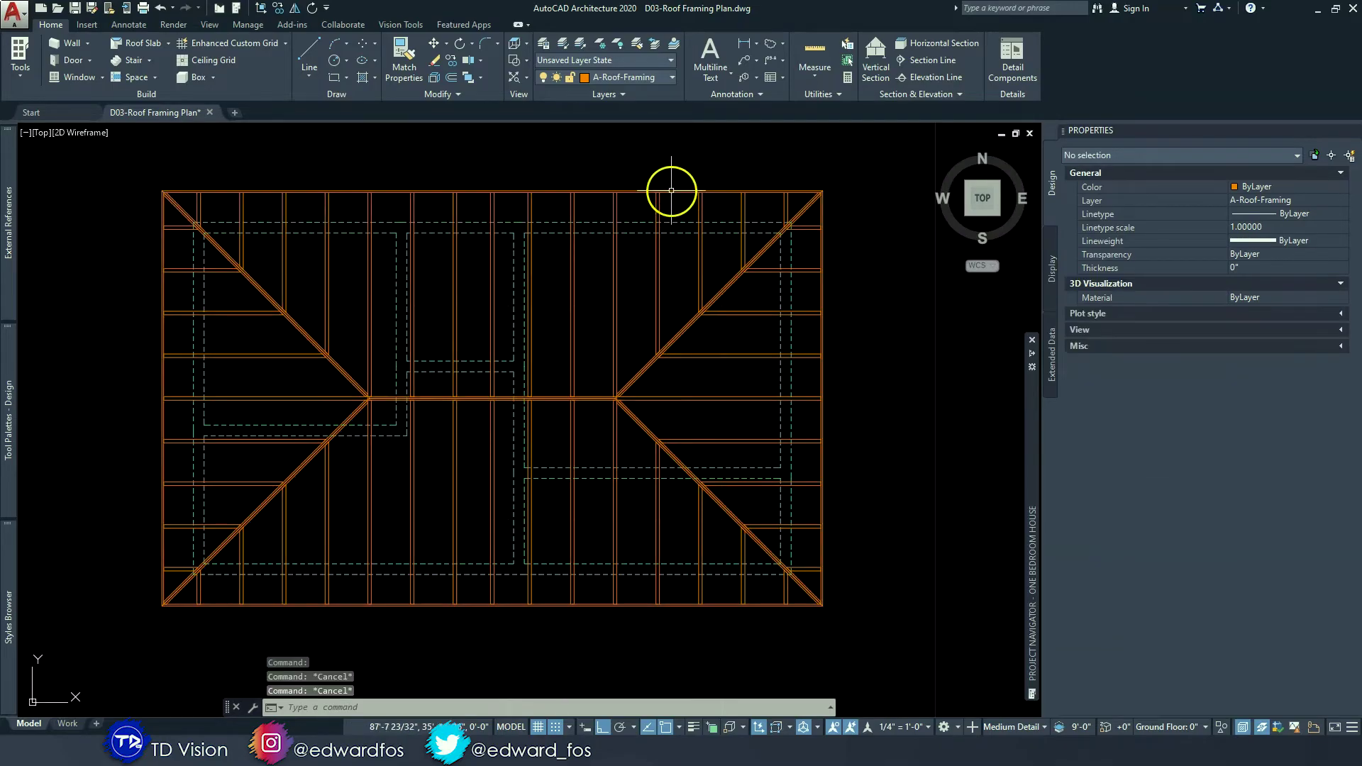
pyautogui.click(662, 190)
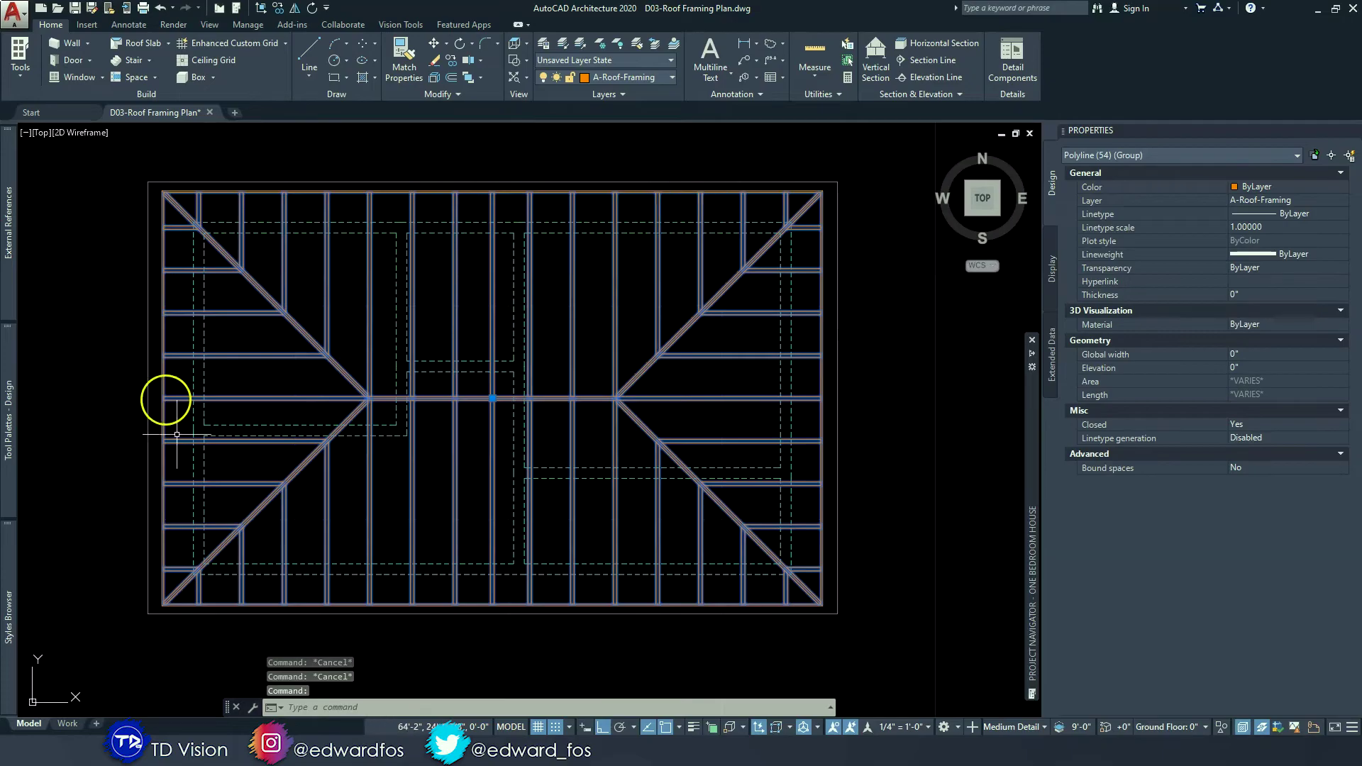
pyautogui.press('Escape')
pyautogui.press('Escape')
pyautogui.click(744, 192)
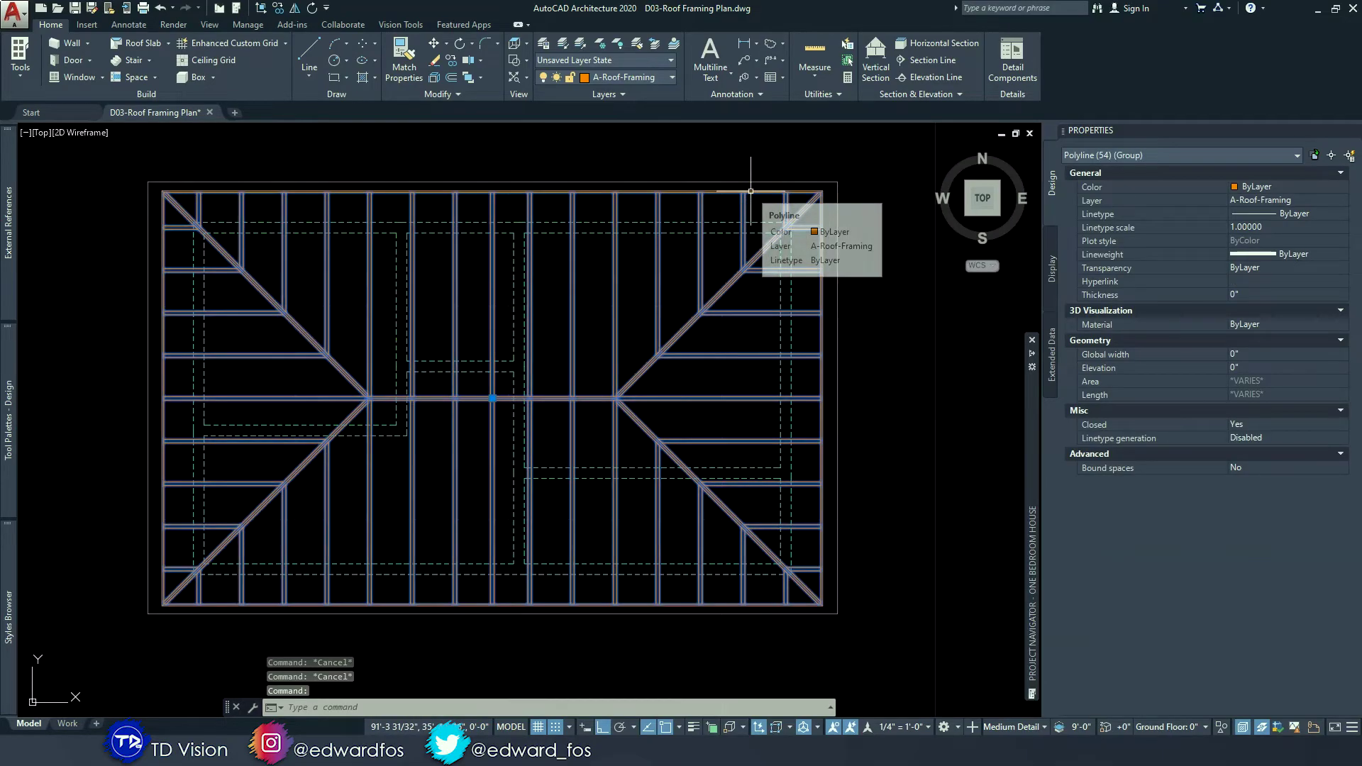
pyautogui.press('Escape')
# - Select all dashed wall lines similar to the upper wall line and combine them into one group
pyautogui.click(341, 222)
pyautogui.rightClick(343, 223)
pyautogui.click(383, 439)
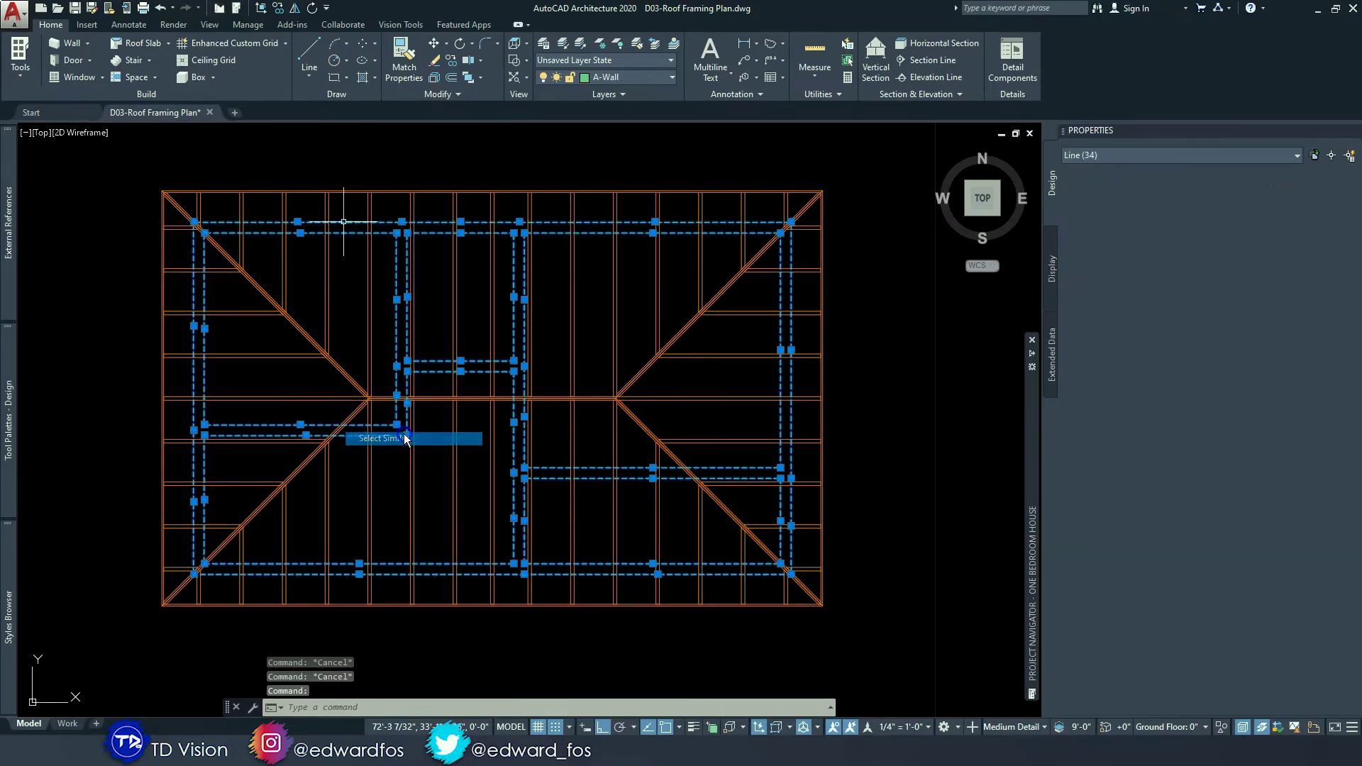
pyautogui.write('grouu')
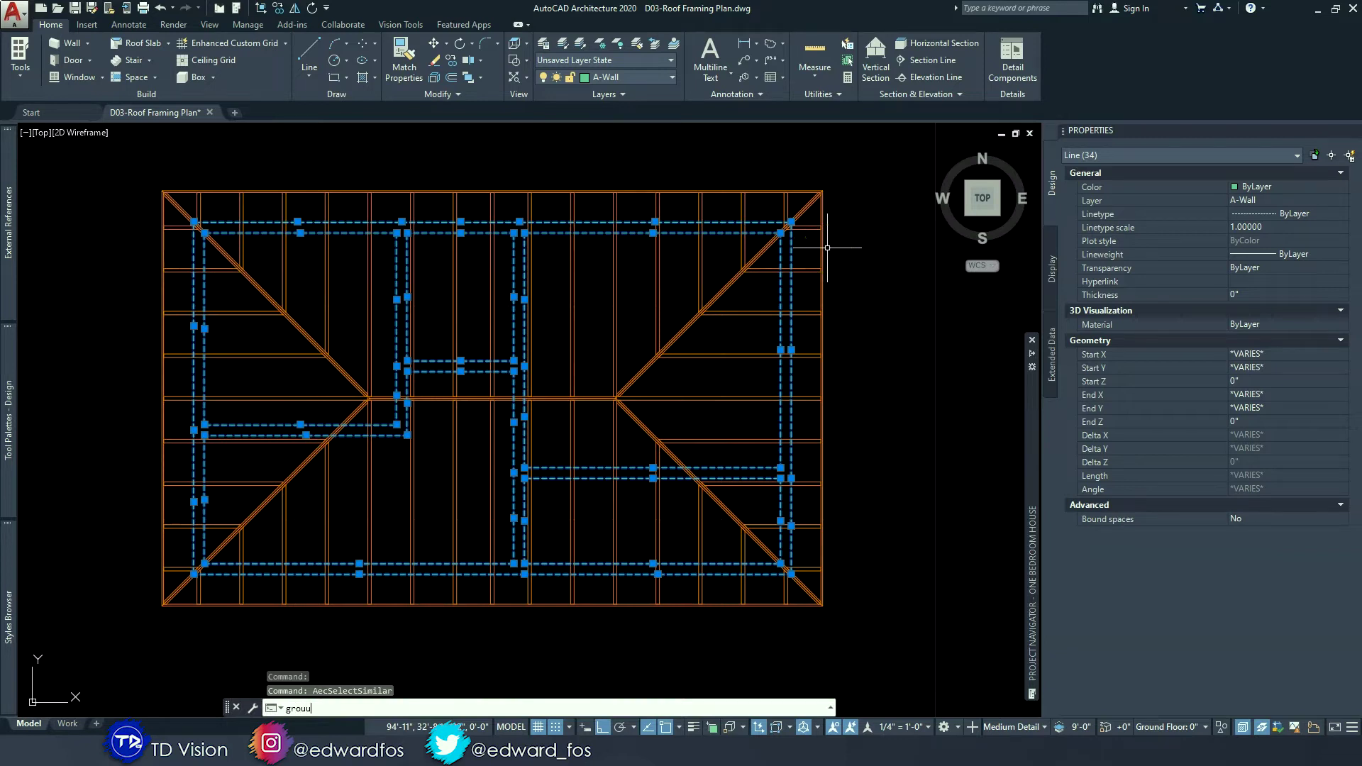
pyautogui.press('Return')
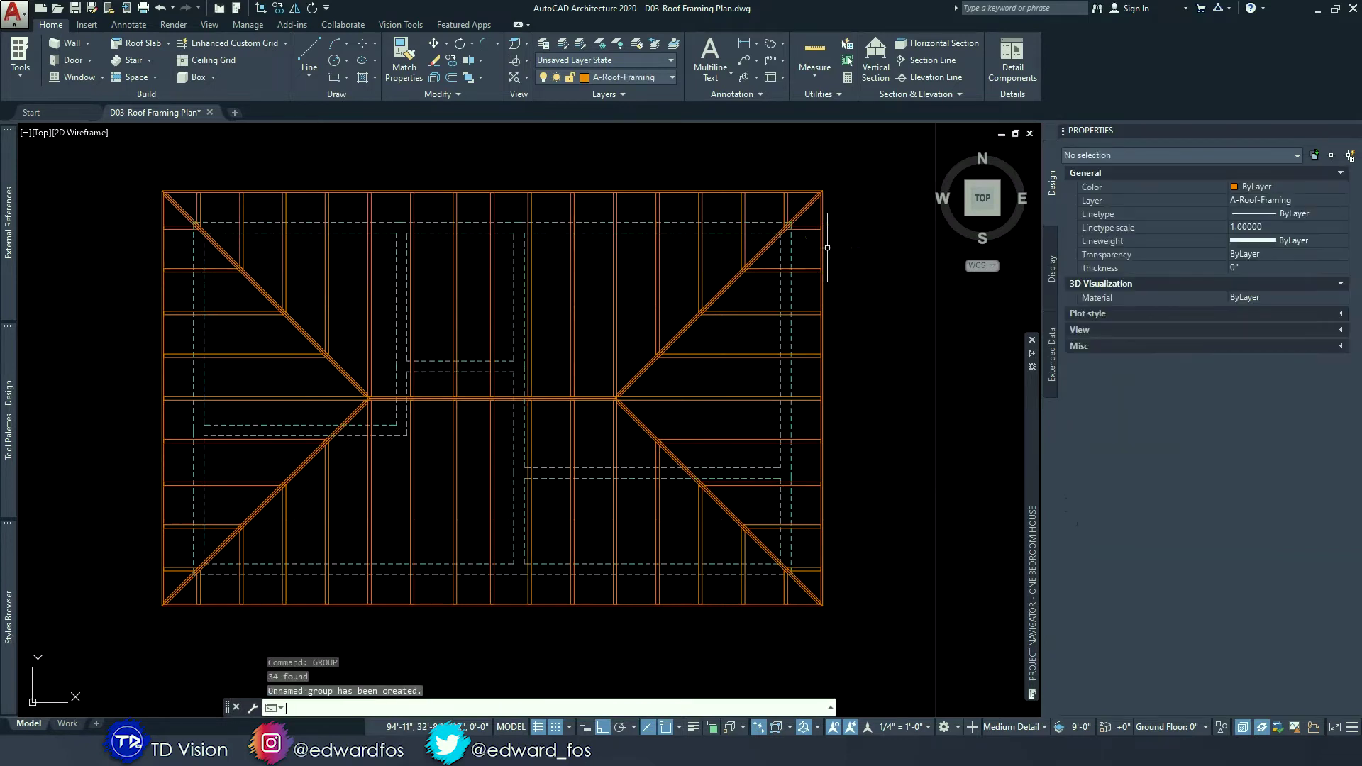
pyautogui.press('Escape')
pyautogui.press('Escape')
pyautogui.press('Escape')
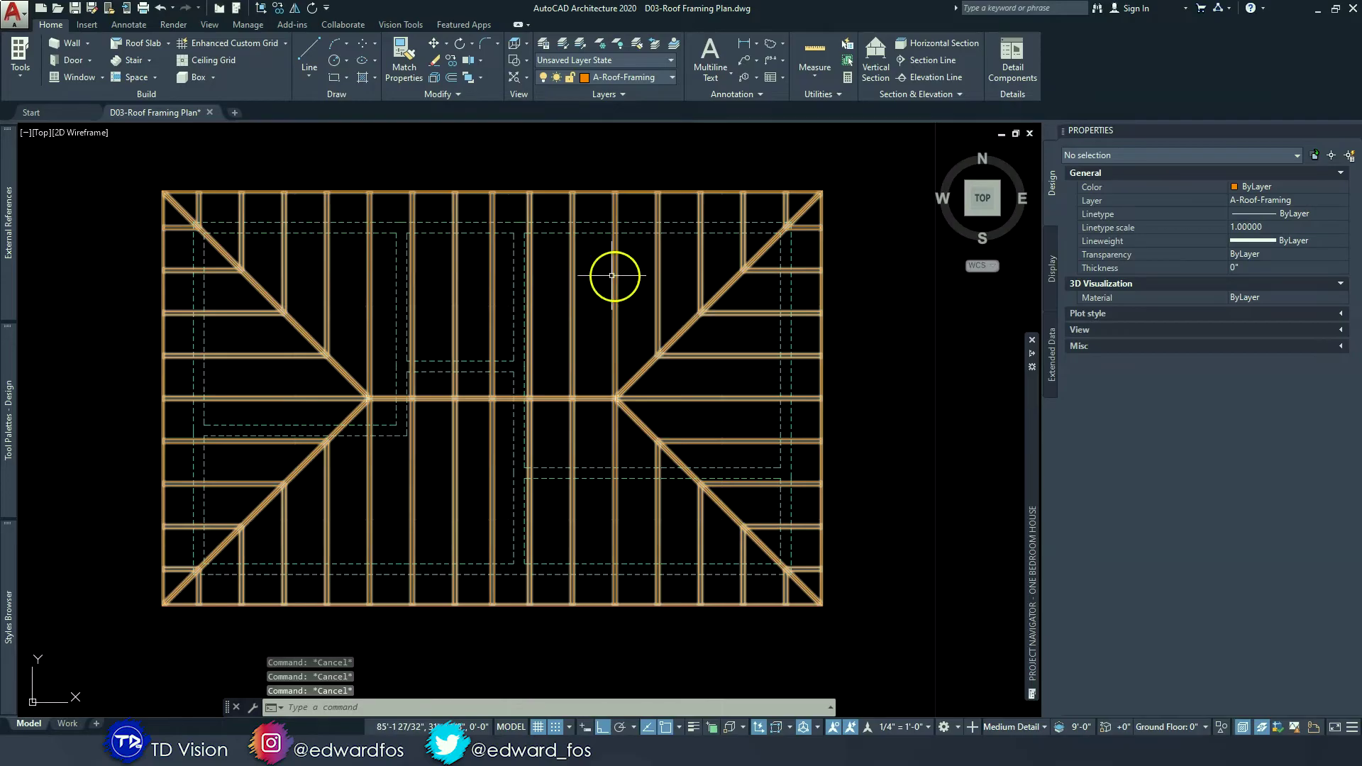
# - Check the wall line group and the roof framing group by selecting each, leaving both deselected
pyautogui.click(596, 233)
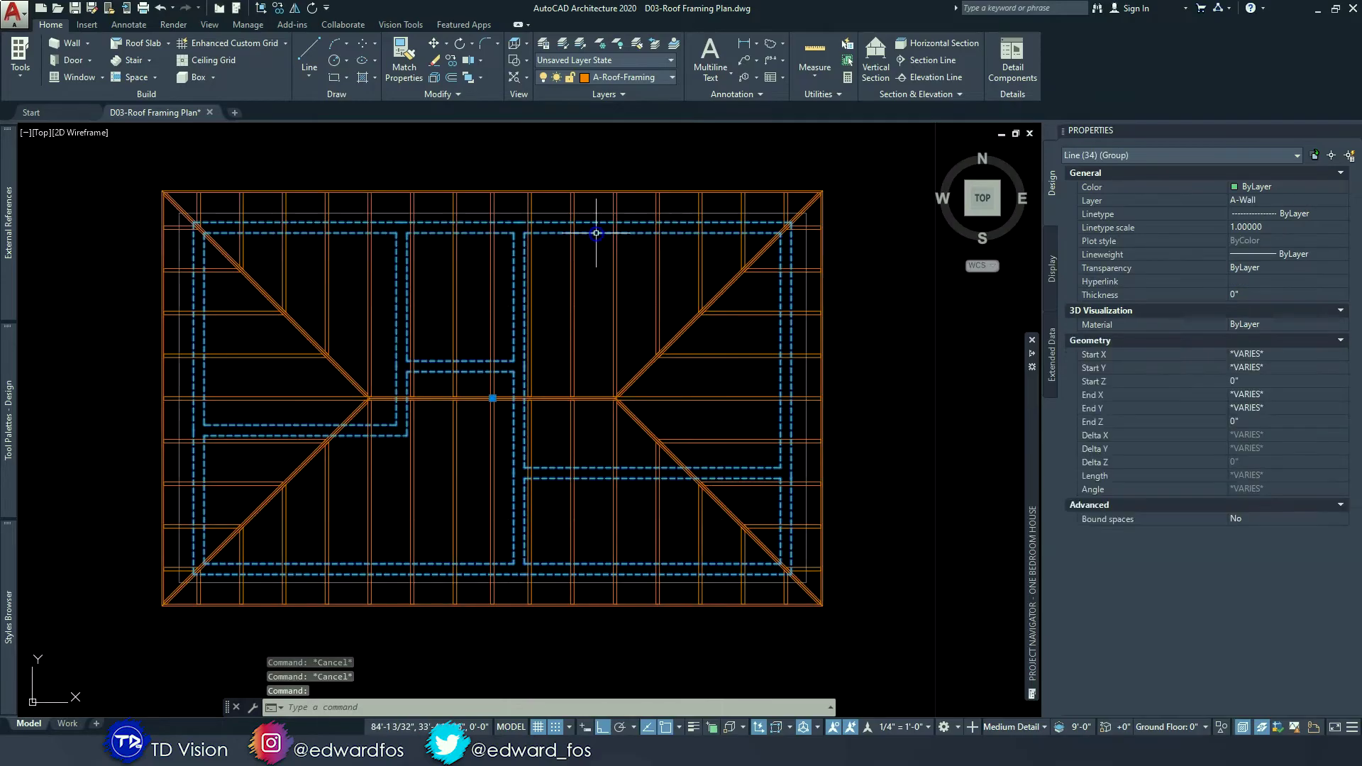
pyautogui.click(574, 291)
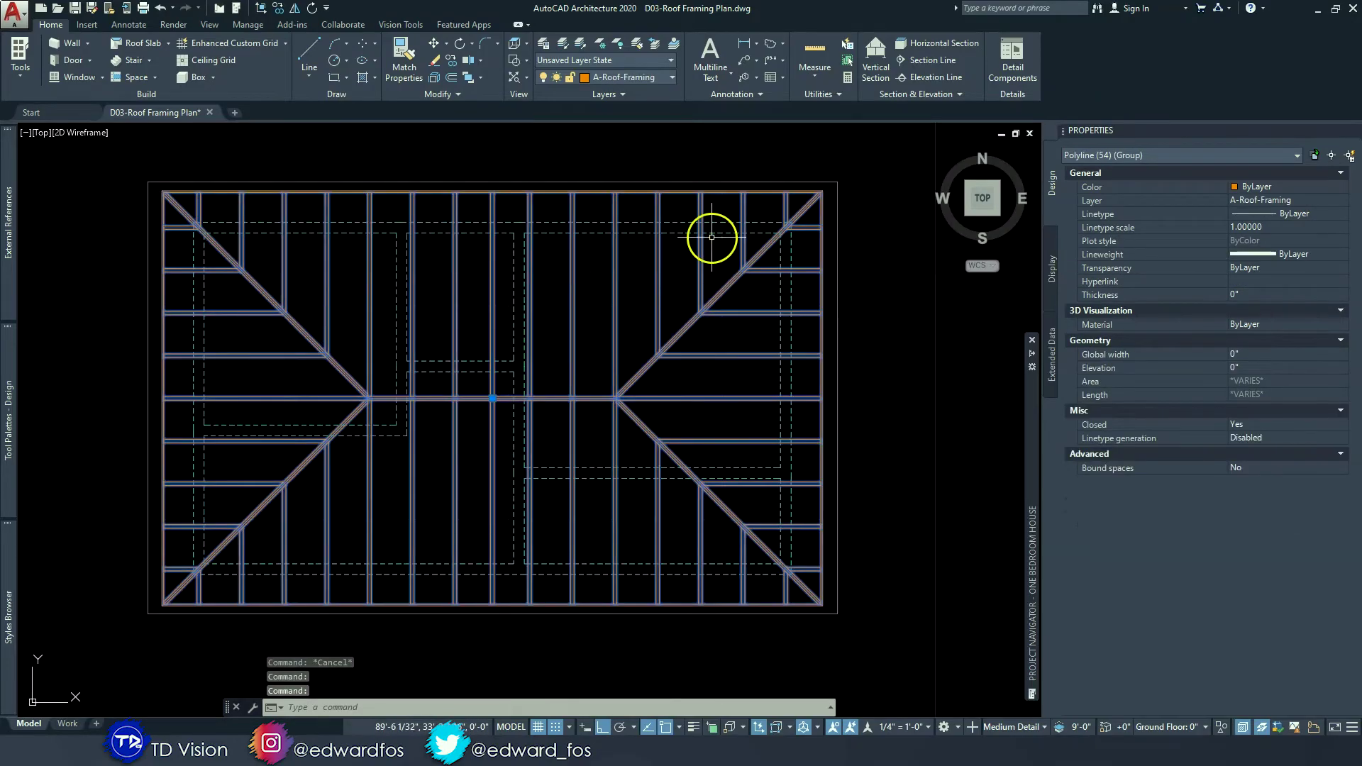
pyautogui.press('Escape')
pyautogui.press('Escape')
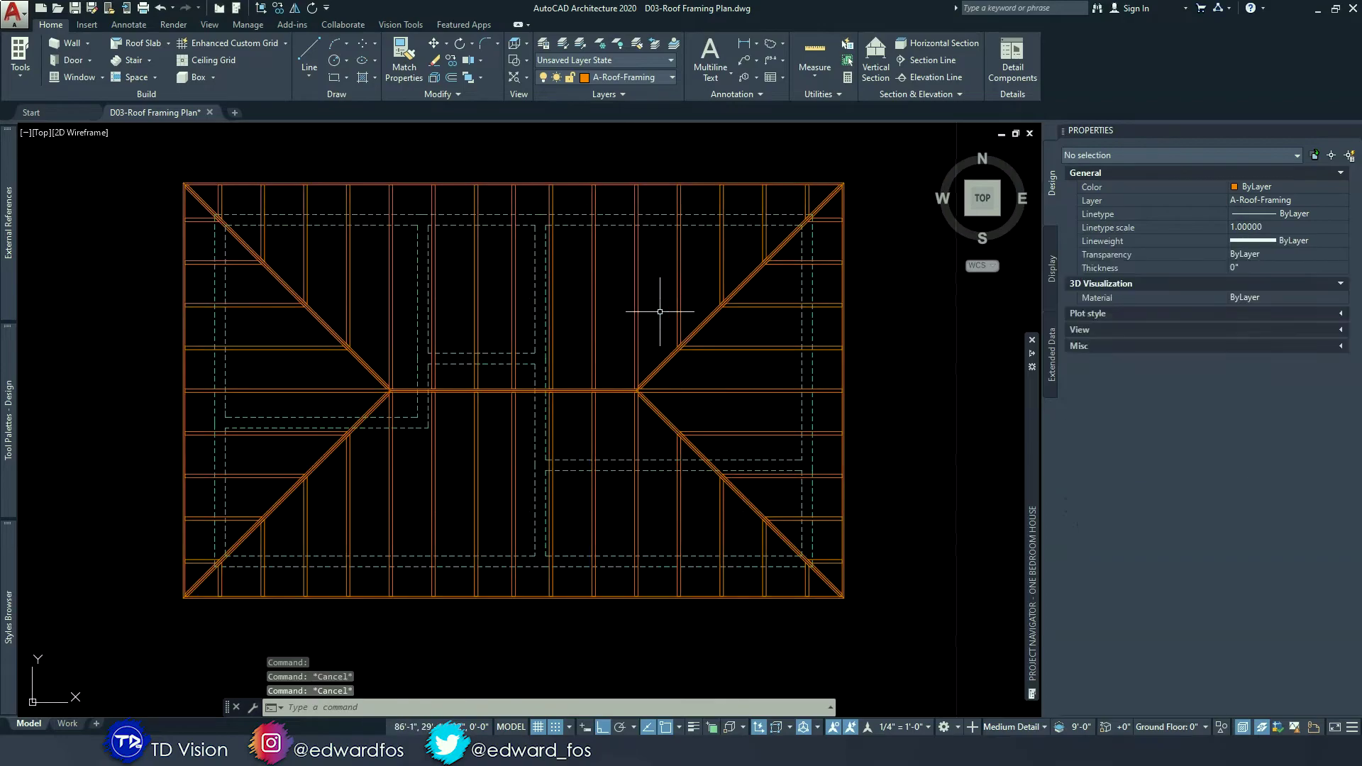
# - Draw a circle with a radius of about 2 7/32" centred on the upper end of a rafter along the top roof edge
pyautogui.moveTo(632, 256)
pyautogui.mouseDown(button='middle')
pyautogui.moveTo(654, 291)
pyautogui.moveTo(665, 277)
pyautogui.mouseUp(button='middle')
pyautogui.click(492, 213)
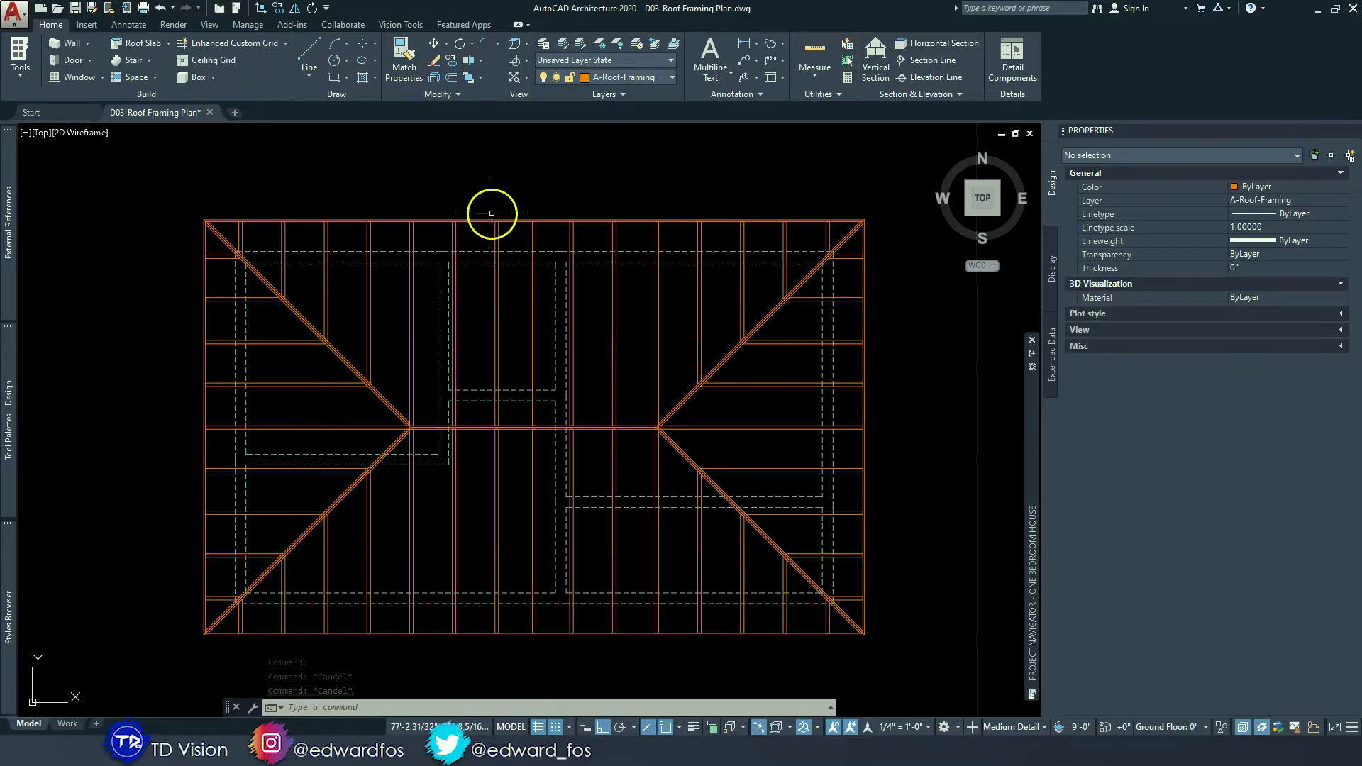
pyautogui.moveTo(492, 213); pyautogui.dragTo(494, 266, button='middle')
pyautogui.scroll(2, 429, 285)
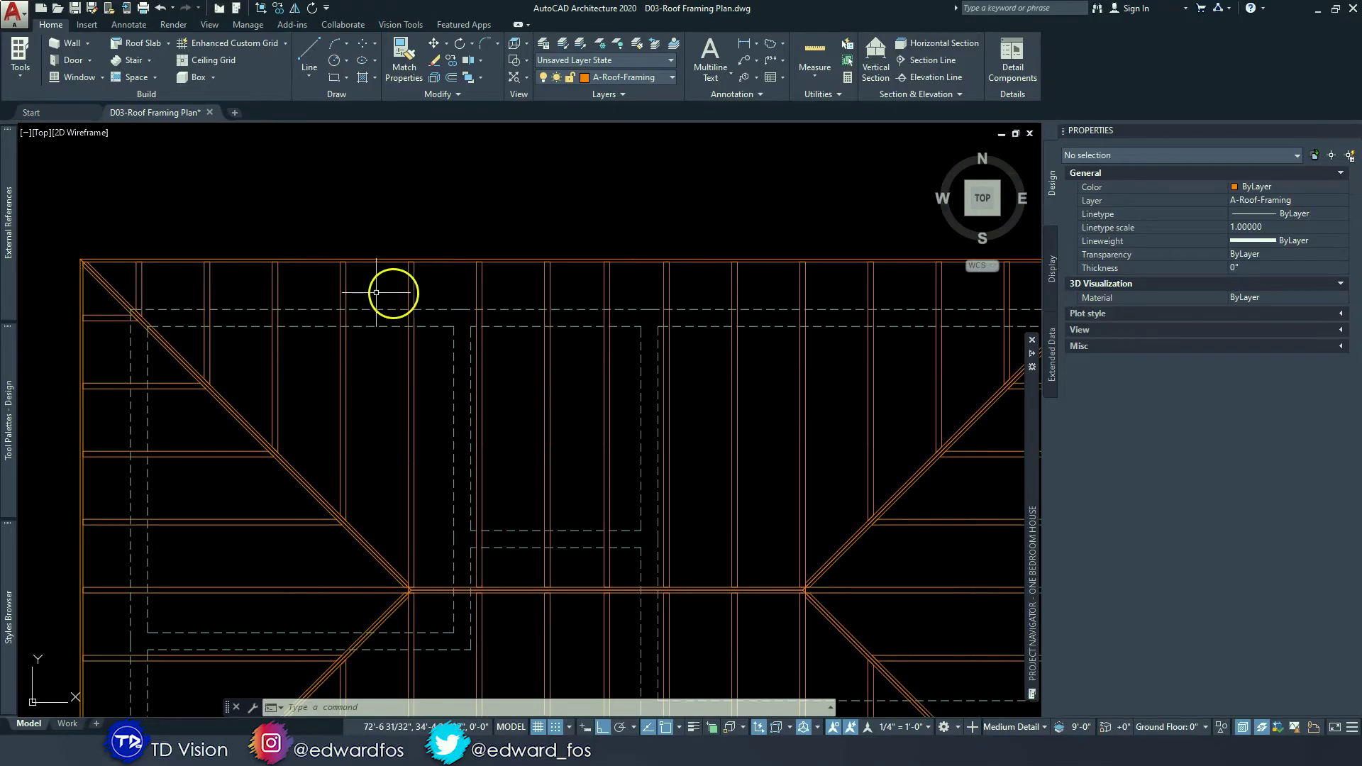
pyautogui.click(333, 68)
pyautogui.scroll(4, 340, 209)
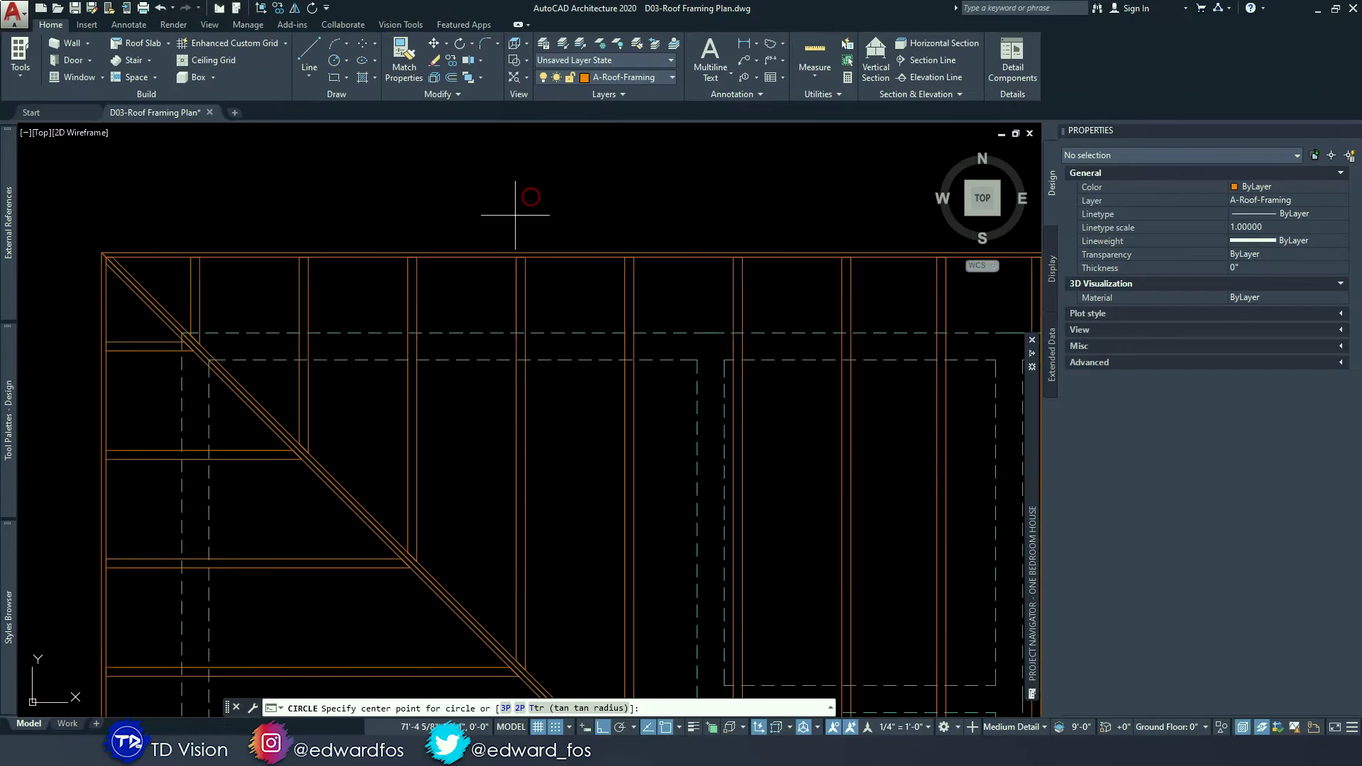
pyautogui.scroll(4, 487, 237)
pyautogui.click(468, 304)
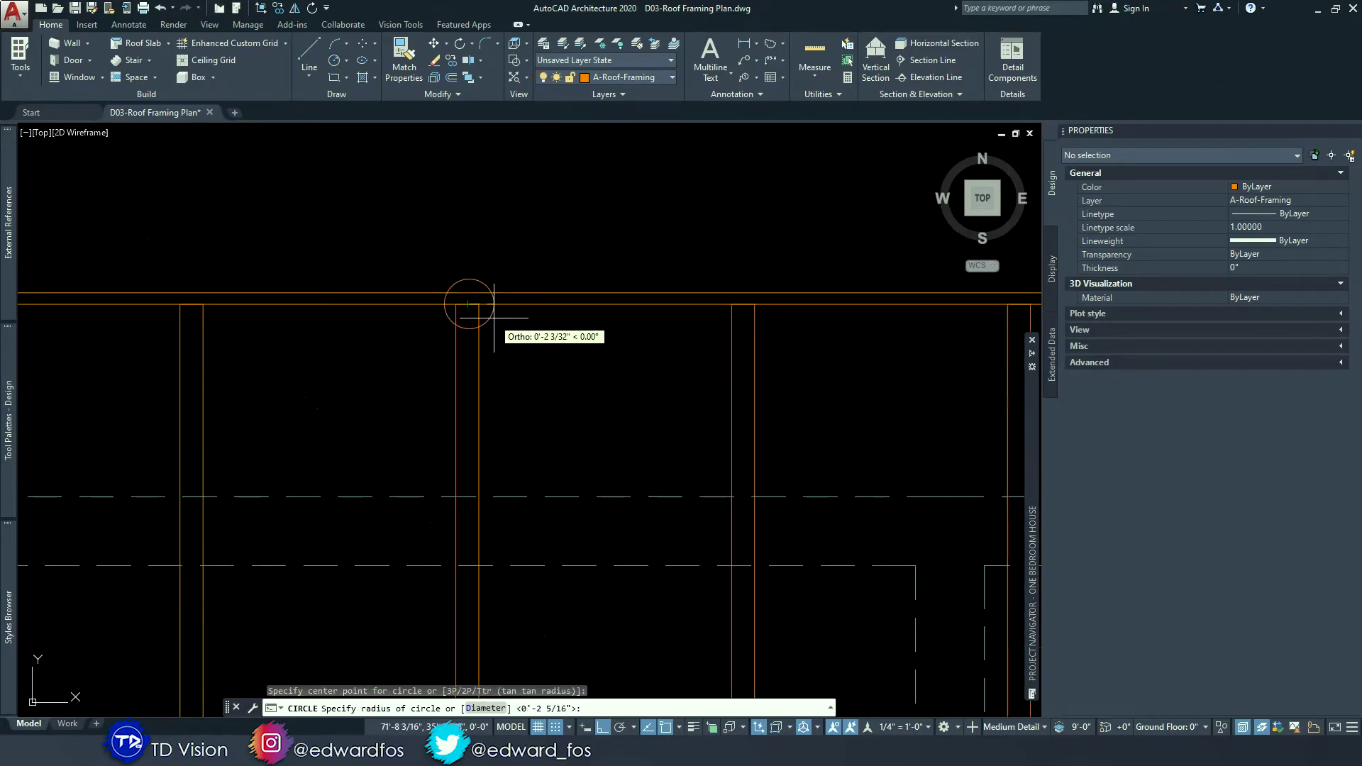
pyautogui.click(494, 319)
pyautogui.press('Escape')
pyautogui.press('Escape')
# - Move the circle straight up until it sits clear of the top roof edge
pyautogui.click(487, 287)
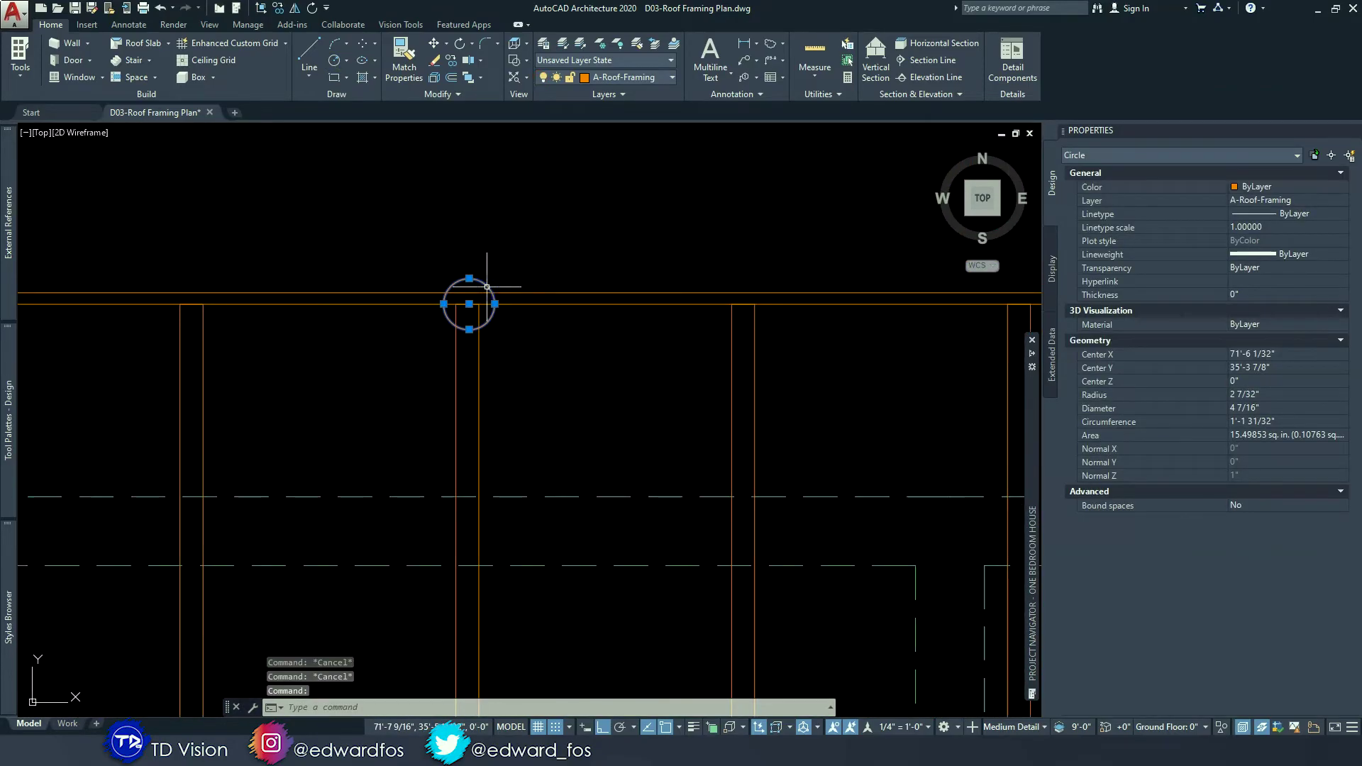
pyautogui.write('m')
pyautogui.press('space')
pyautogui.click(541, 245)
pyautogui.click(547, 191)
pyautogui.press('Escape')
pyautogui.press('Escape')
# - Make layer 0 the current layer with nothing selected
pyautogui.click(619, 76)
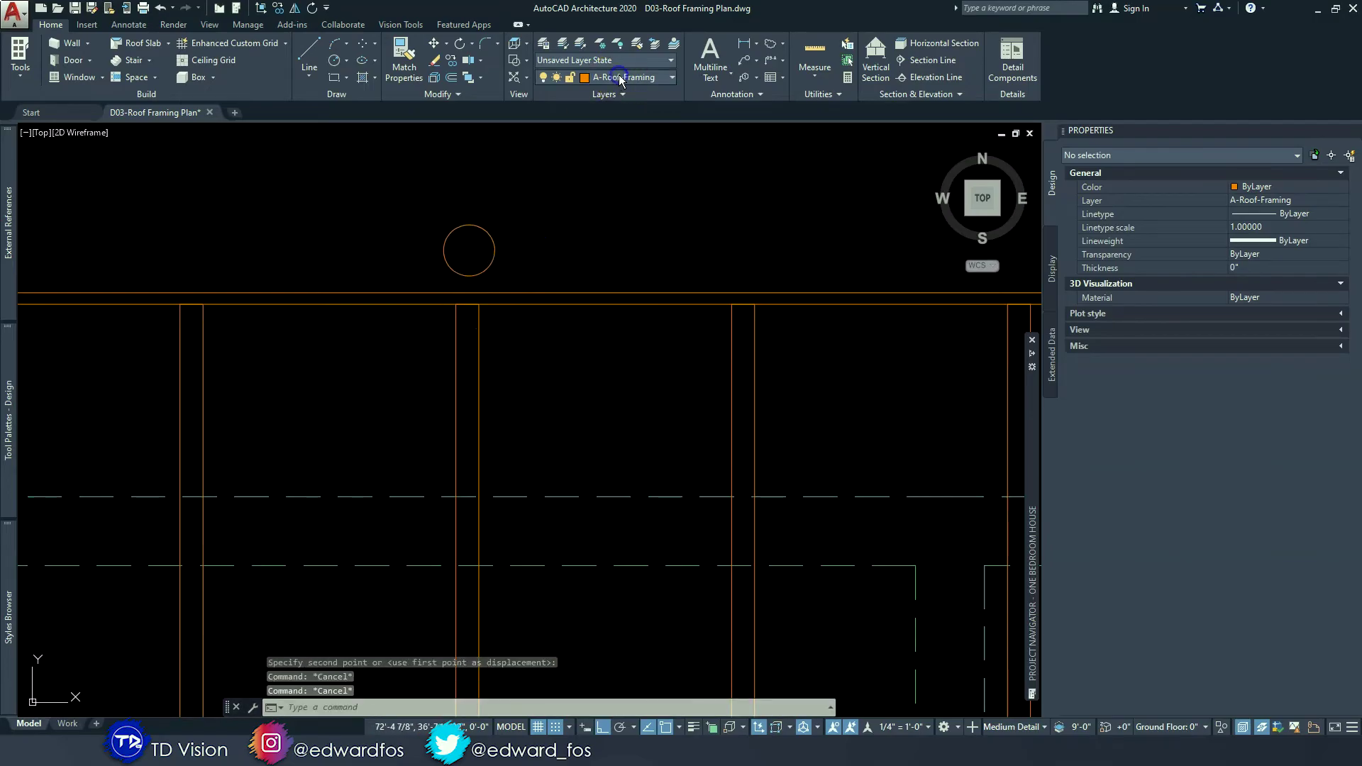
pyautogui.click(623, 92)
pyautogui.press('Escape')
pyautogui.press('Escape')
pyautogui.click(556, 261)
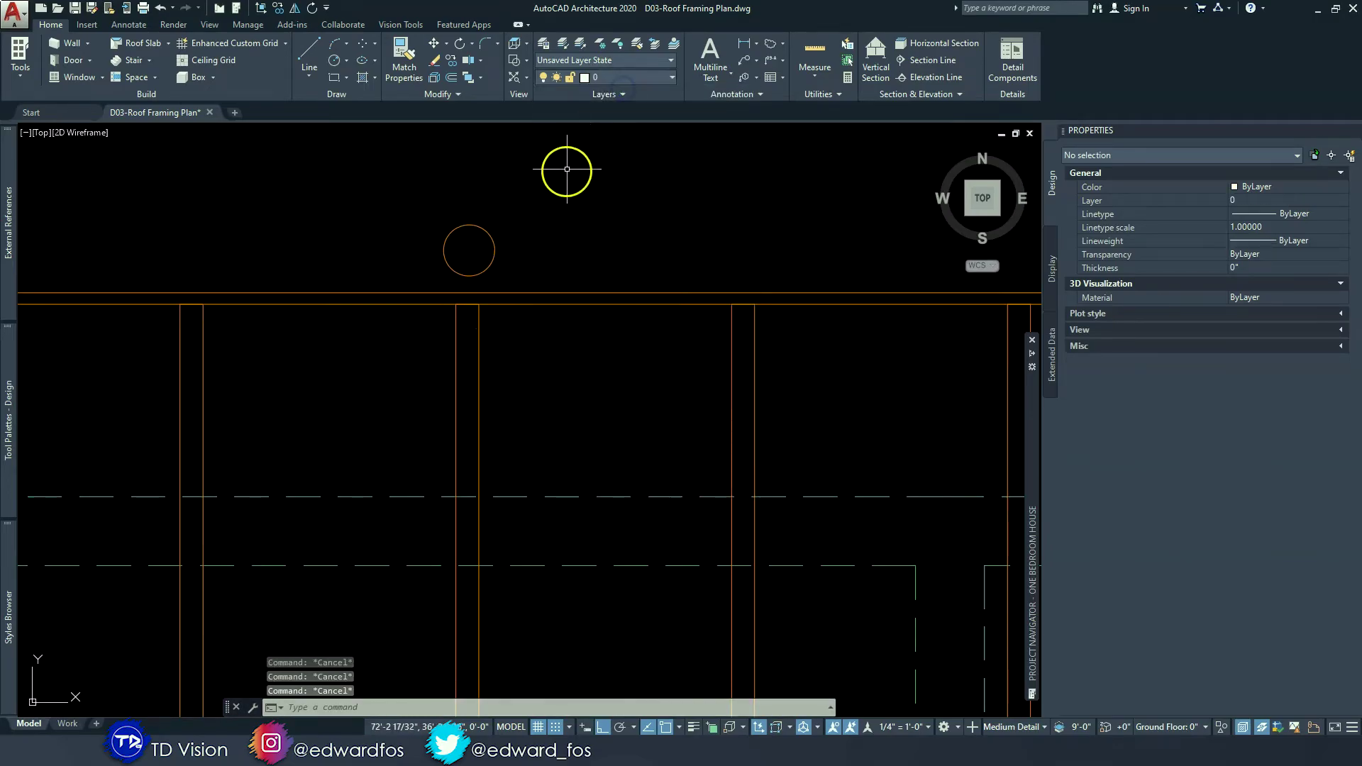
pyautogui.click(484, 205)
pyautogui.moveTo(489, 202); pyautogui.dragTo(484, 257, button='middle')
pyautogui.press('Escape')
pyautogui.press('Escape')
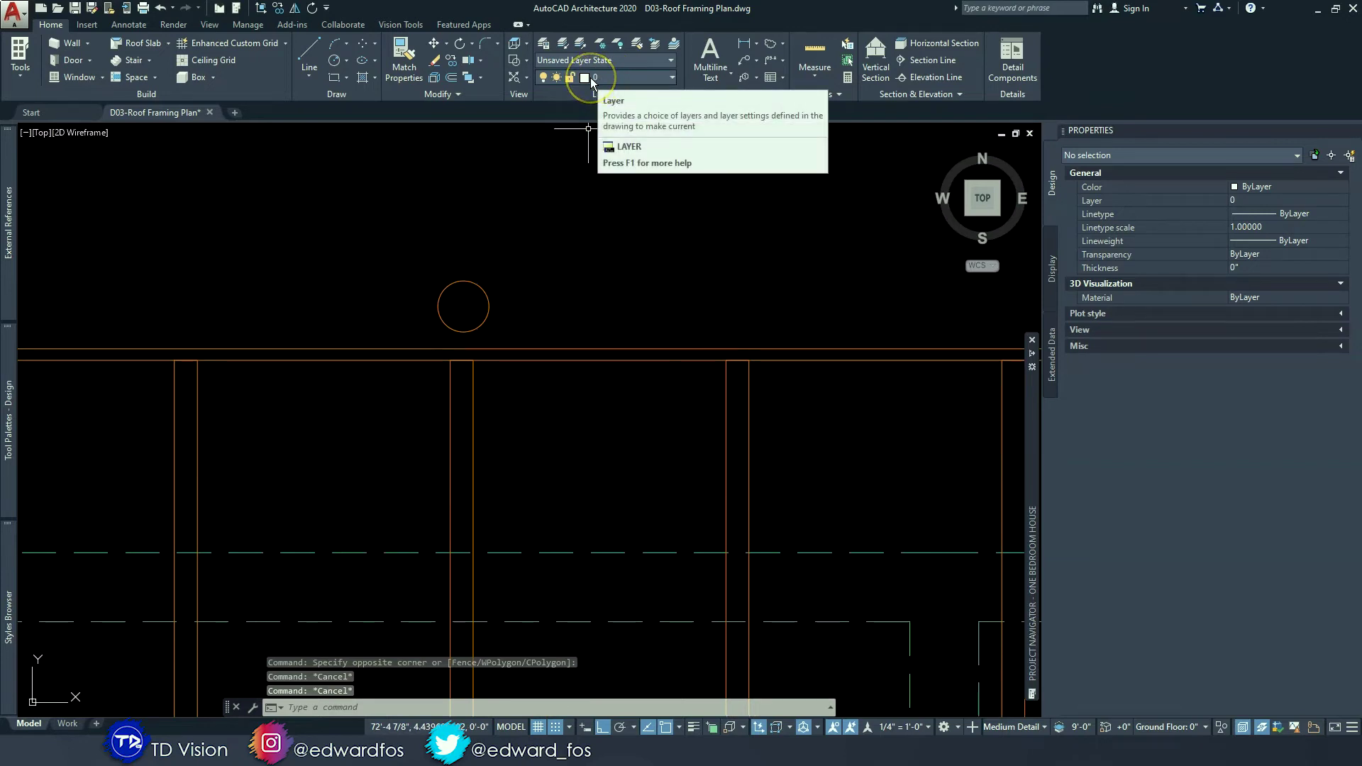
# - Assign the circle above the roof edge to layer 0 and leave it deselected
pyautogui.click(571, 296)
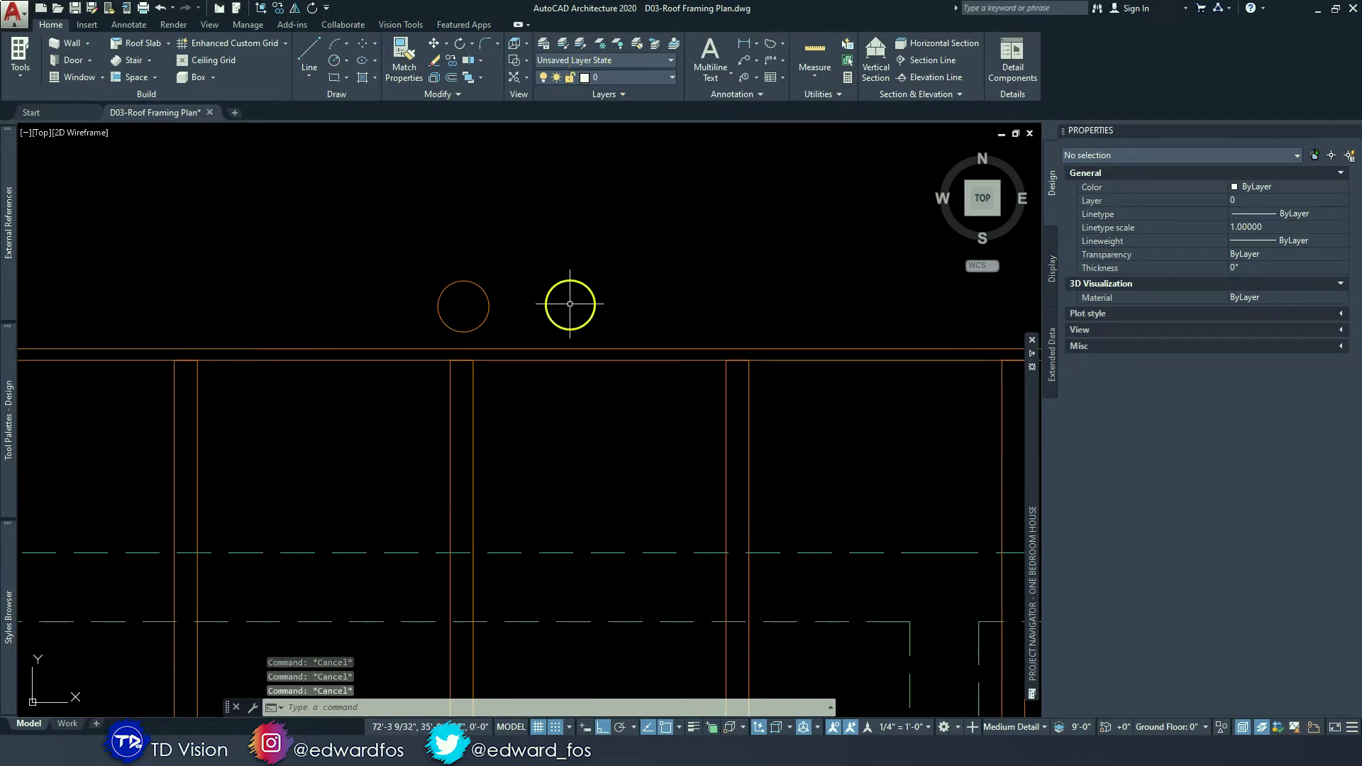
pyautogui.click(486, 284)
pyautogui.click(632, 78)
pyautogui.click(624, 91)
pyautogui.press('Escape')
pyautogui.press('Escape')
pyautogui.click(541, 316)
pyautogui.click(435, 256)
pyautogui.press('Escape')
# - Fill the circle with a SOLID hatch
pyautogui.write('h')
pyautogui.press('Return')
pyautogui.click(475, 304)
pyautogui.click(475, 303)
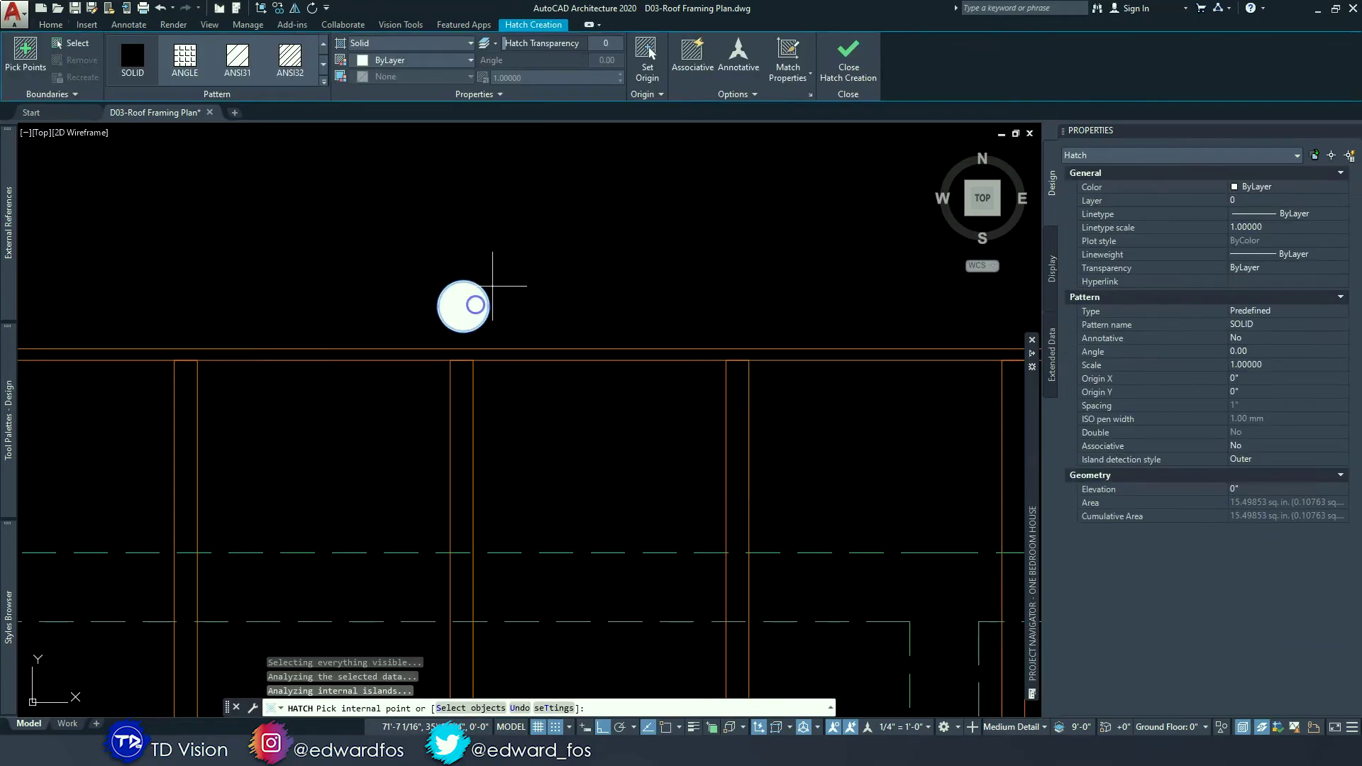
pyautogui.press('Return')
pyautogui.moveTo(523, 291); pyautogui.dragTo(495, 288, button='middle')
pyautogui.press('Escape')
pyautogui.press('Escape')
pyautogui.press('Escape')
# - Move the circle and its hatch by the centre onto the midpoint of the rafter's upper end
pyautogui.click(402, 253)
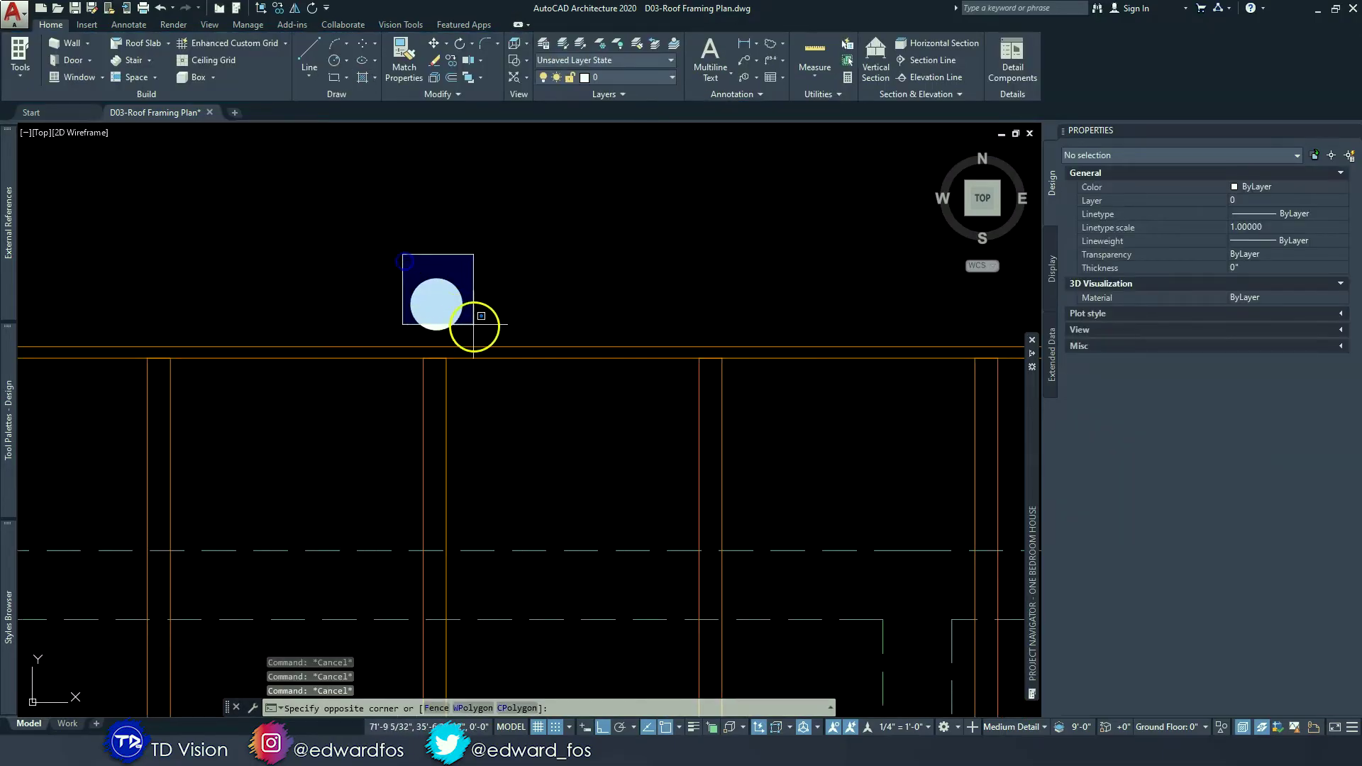
pyautogui.click(485, 335)
pyautogui.write('m')
pyautogui.press('Return')
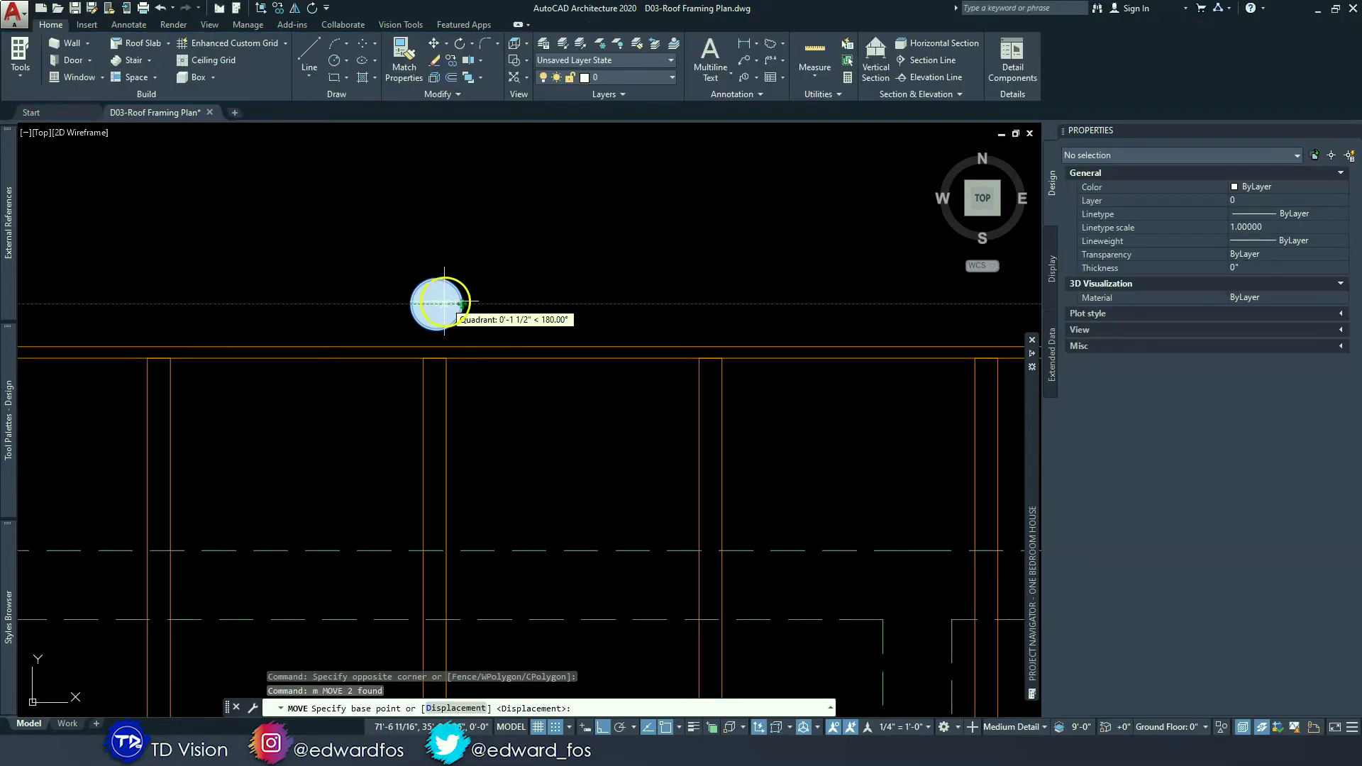
pyautogui.click(436, 304)
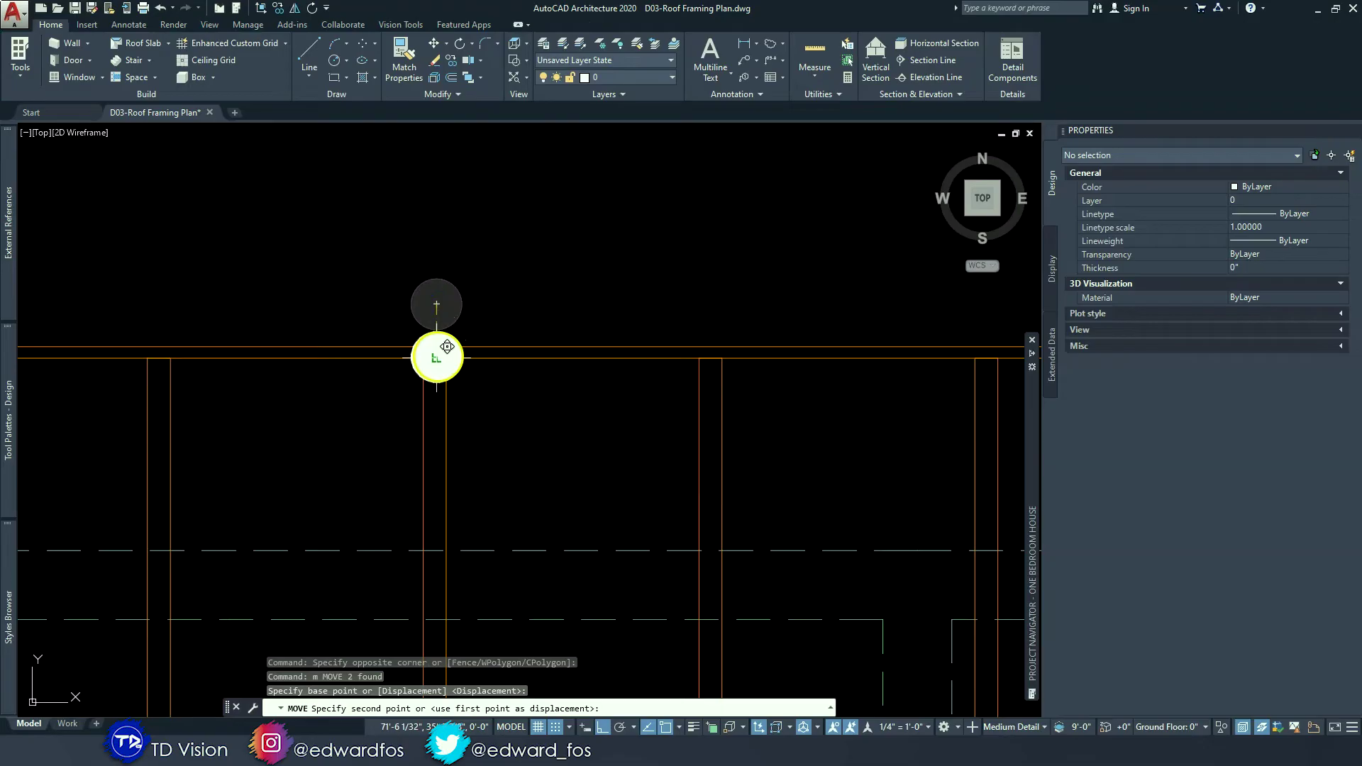
pyautogui.click(433, 359)
pyautogui.press('Escape')
# - Copy the filled dot from its centre to the upper ends of the next two rafters to the east
pyautogui.click(388, 313)
pyautogui.click(480, 419)
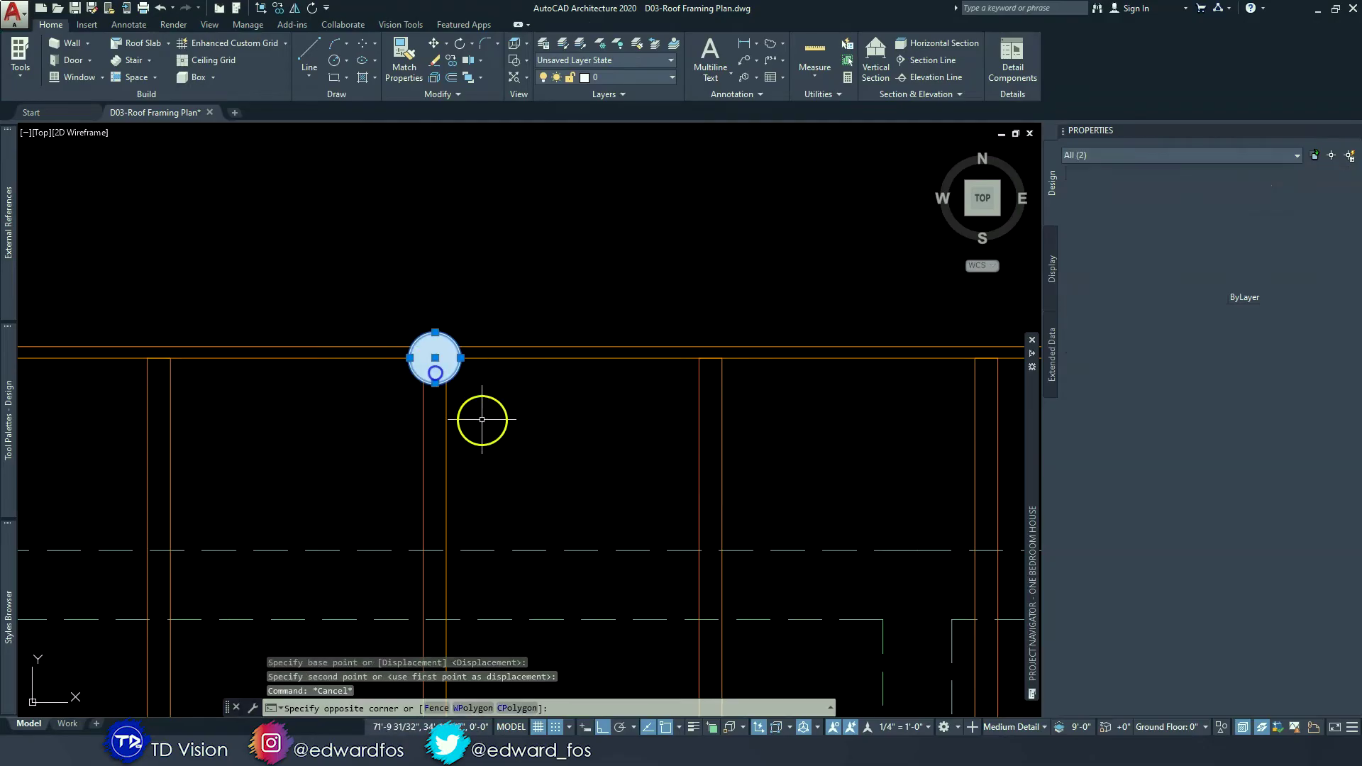
pyautogui.click(170, 54)
pyautogui.click(51, 25)
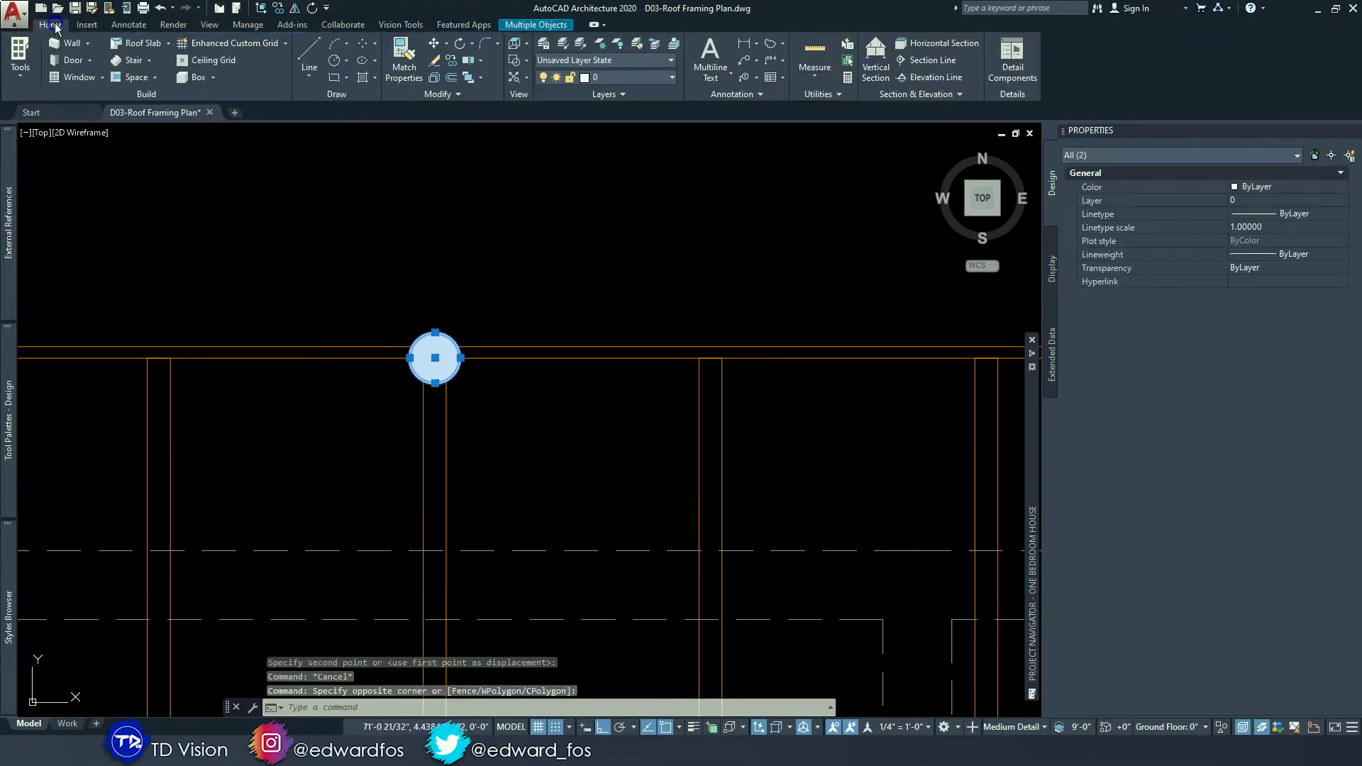
pyautogui.click(456, 62)
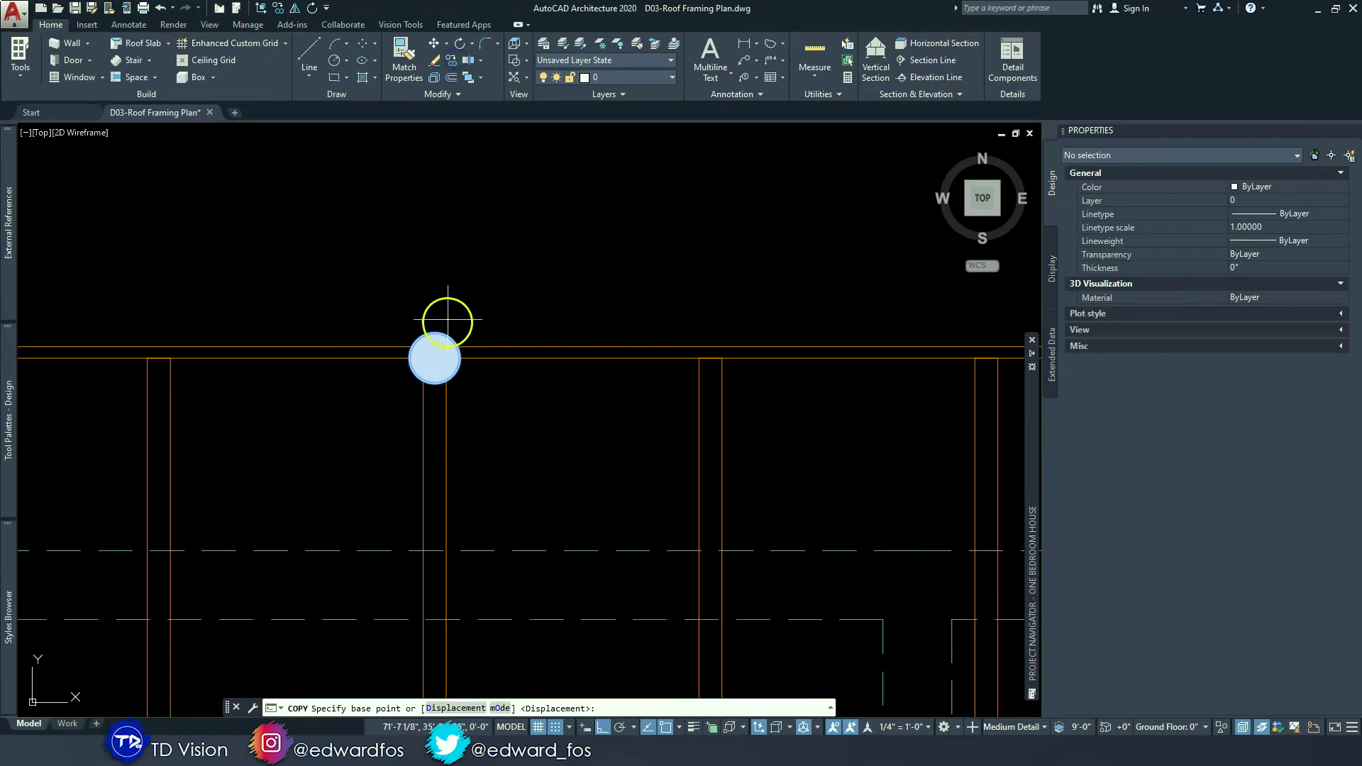
pyautogui.click(435, 358)
pyautogui.click(710, 358)
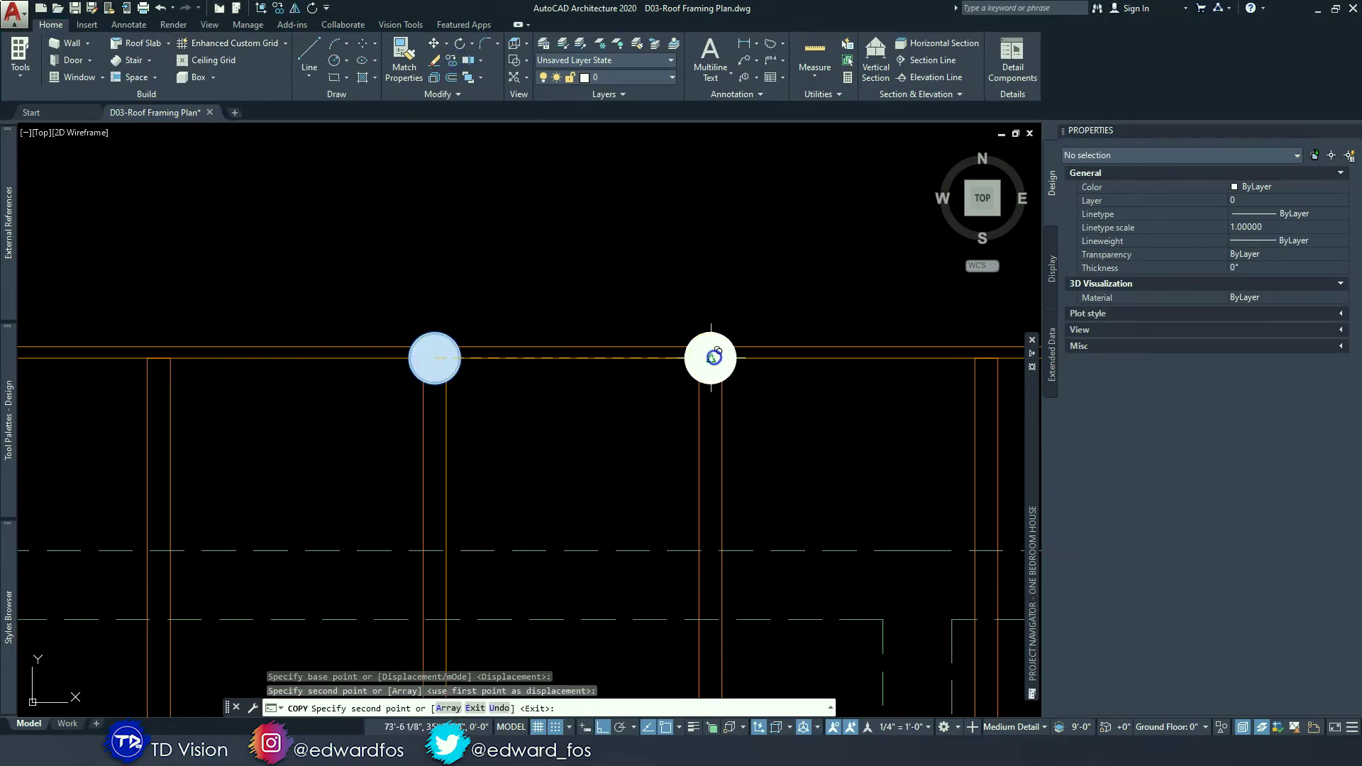
pyautogui.moveTo(830, 358); pyautogui.dragTo(625, 349, button='middle')
pyautogui.click(782, 356)
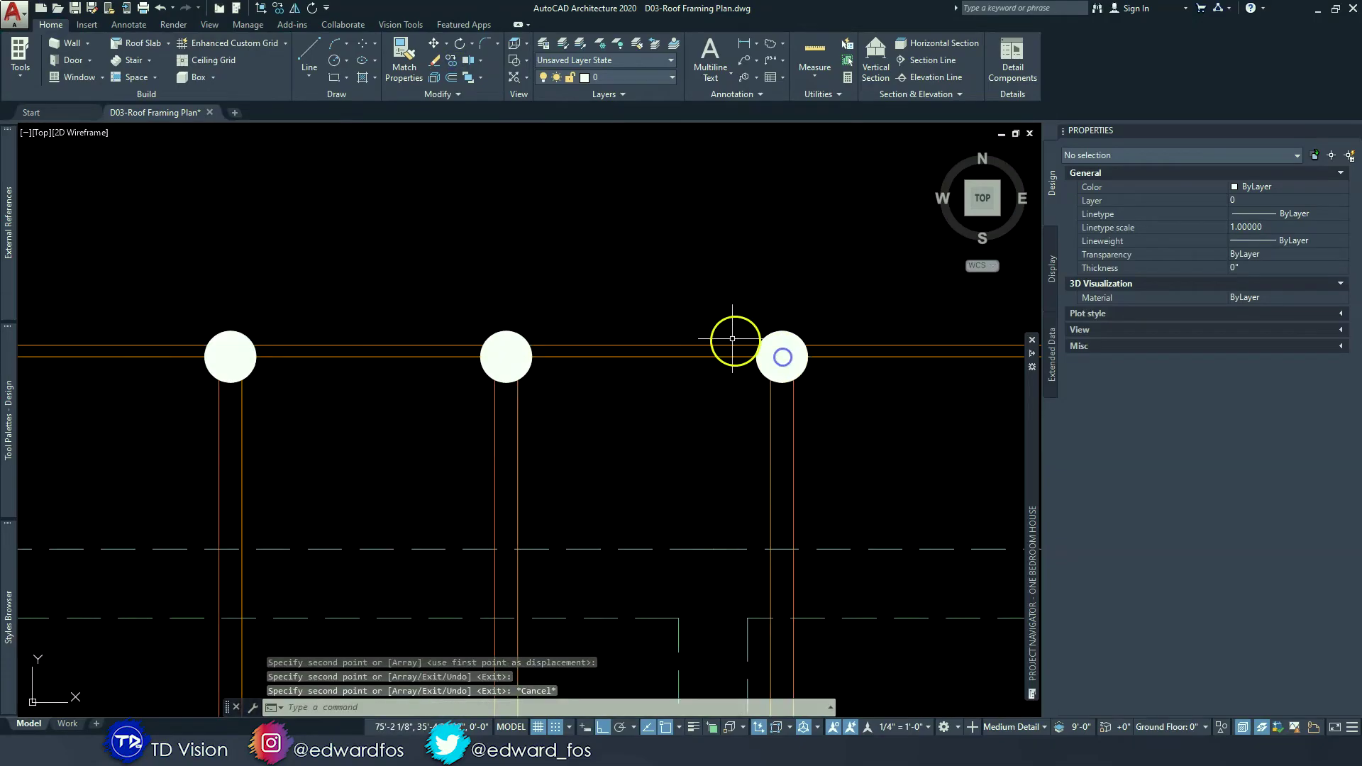
pyautogui.scroll(-2, 730, 341)
pyautogui.press('Escape')
# - Move all three filled dots straight down along their rafters, below the top roof edge
pyautogui.click(374, 293)
pyautogui.click(851, 423)
pyautogui.write('m')
pyautogui.press('space')
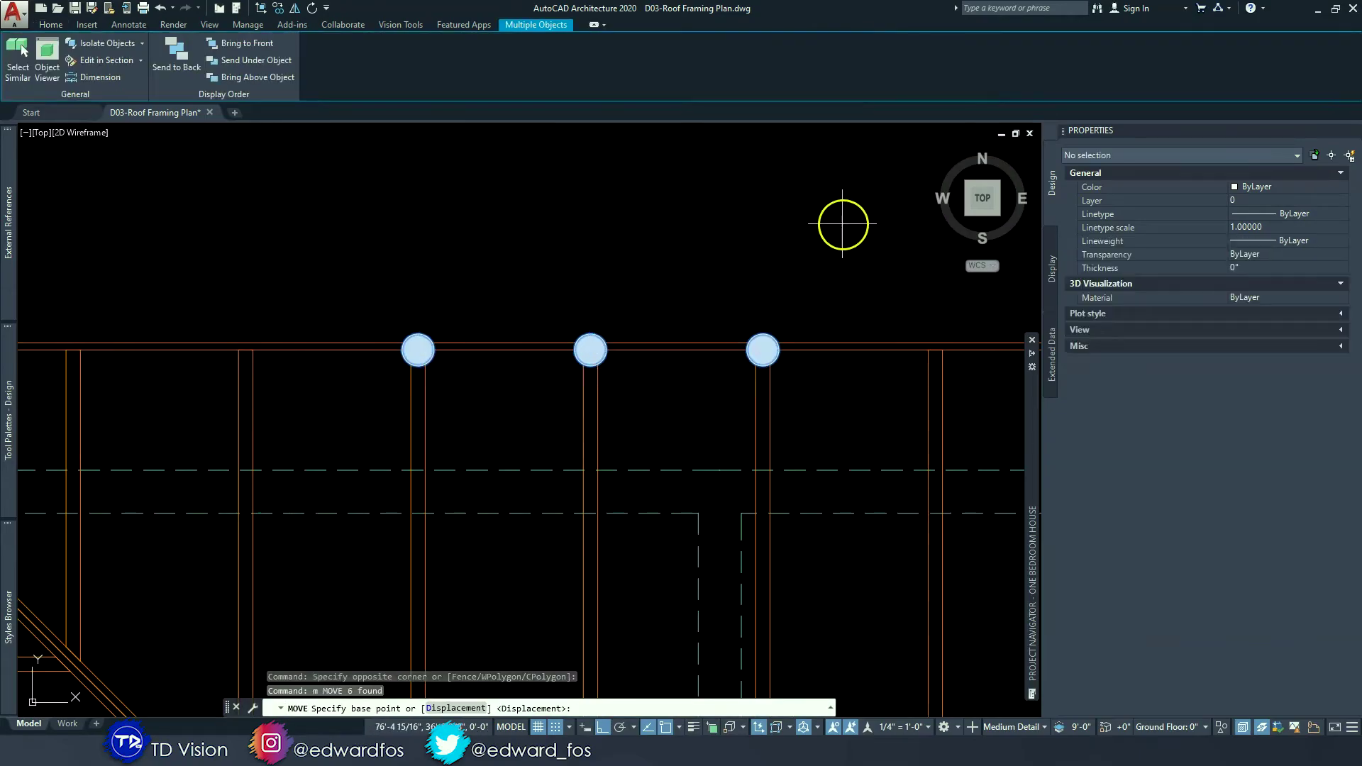
pyautogui.click(797, 212)
pyautogui.click(818, 265)
pyautogui.press('Escape')
pyautogui.press('Escape')
# - Draw a horizontal line connecting the first dot to the third across the middle one
pyautogui.click(385, 379)
pyautogui.click(860, 443)
pyautogui.press('Escape')
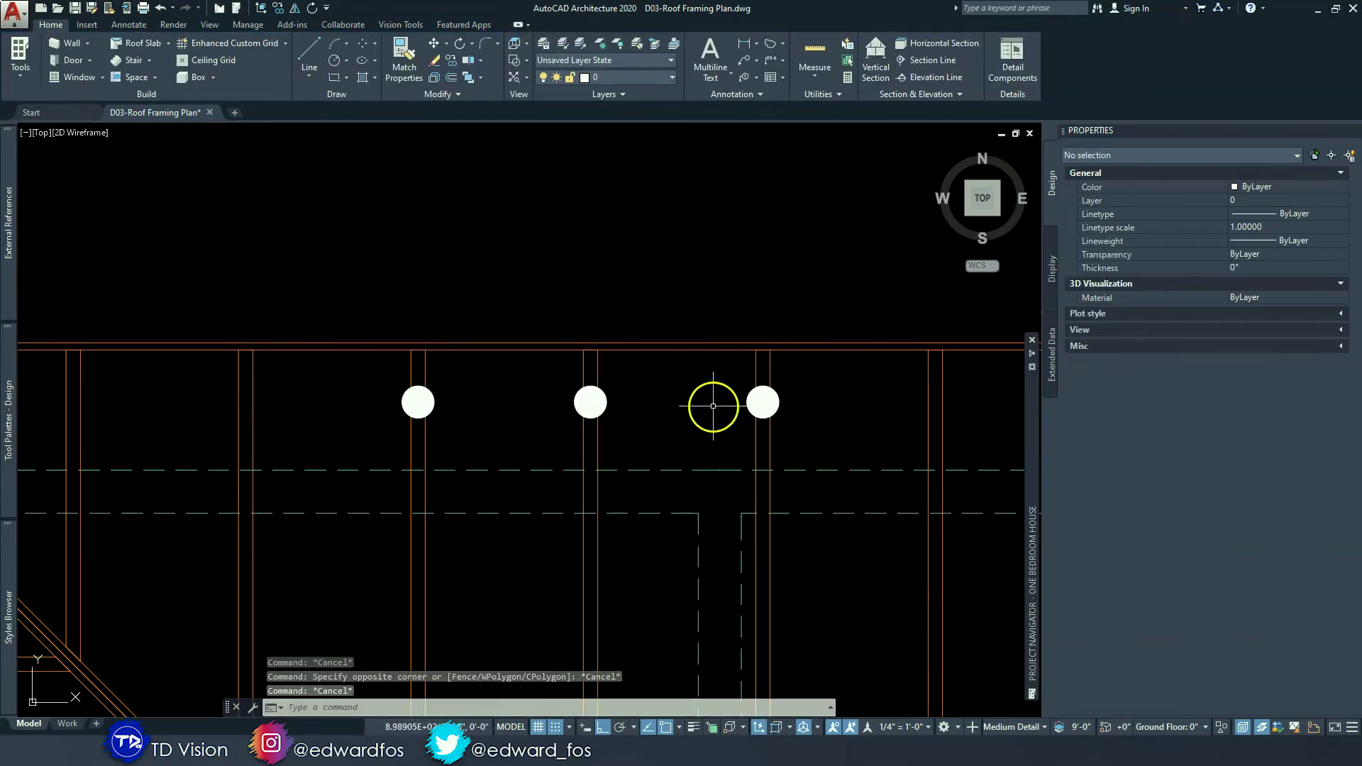
pyautogui.write('l')
pyautogui.press('space')
pyautogui.click(434, 402)
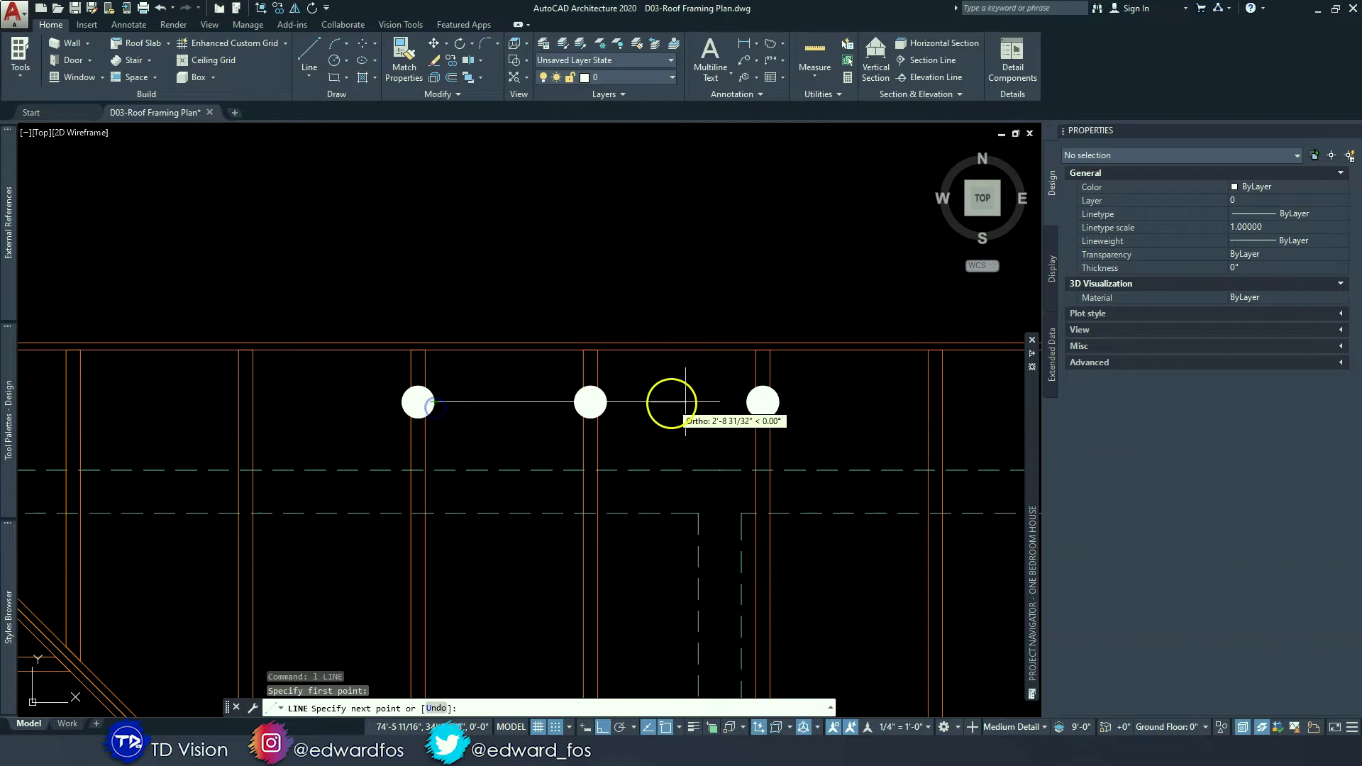
pyautogui.click(746, 402)
pyautogui.press('Escape')
# - Move the three dots and their connecting line together about 2" further down
pyautogui.click(388, 311)
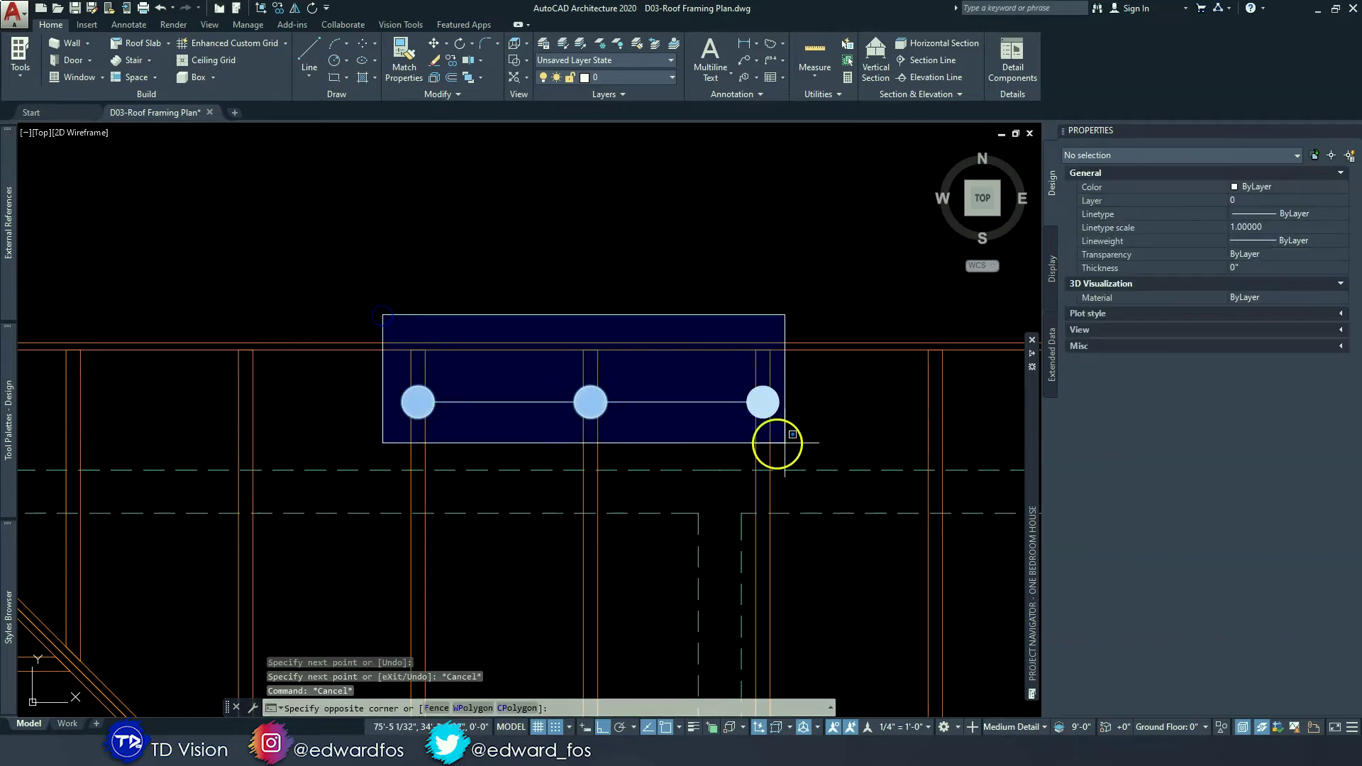
pyautogui.click(815, 448)
pyautogui.write('group')
pyautogui.press('space')
pyautogui.press('Escape')
pyautogui.click(817, 446)
pyautogui.click(590, 402)
pyautogui.write('m')
pyautogui.press('space')
pyautogui.click(648, 196)
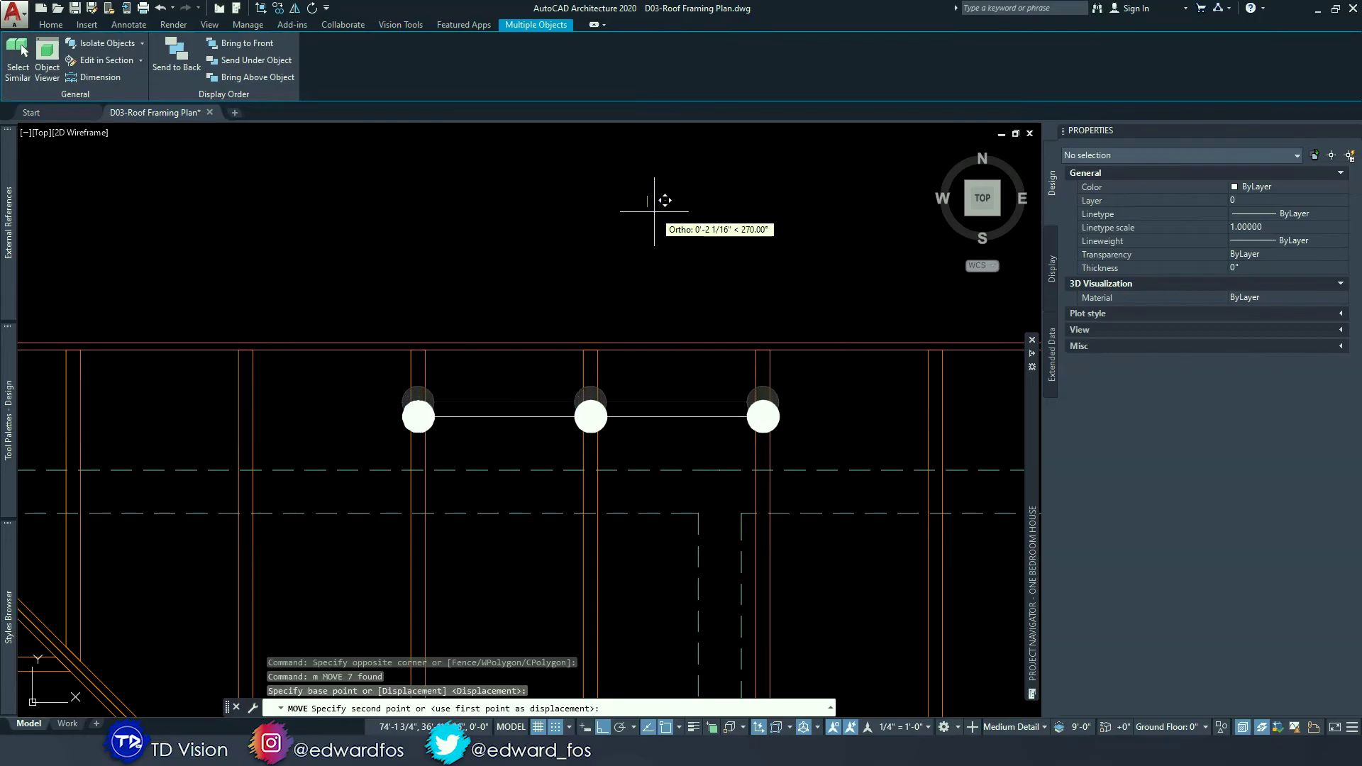
pyautogui.press('Escape')
pyautogui.press('Escape')
# - Add a multileader pointing to the connecting line, reading "2"x6" [50x150MM] W.P.P. COMMON/JACK RAFTERS @ MAINLY 2'-0" [600MM] C/C." above the roof
pyautogui.scroll(-5, 539, 383)
pyautogui.scroll(2, 518, 386)
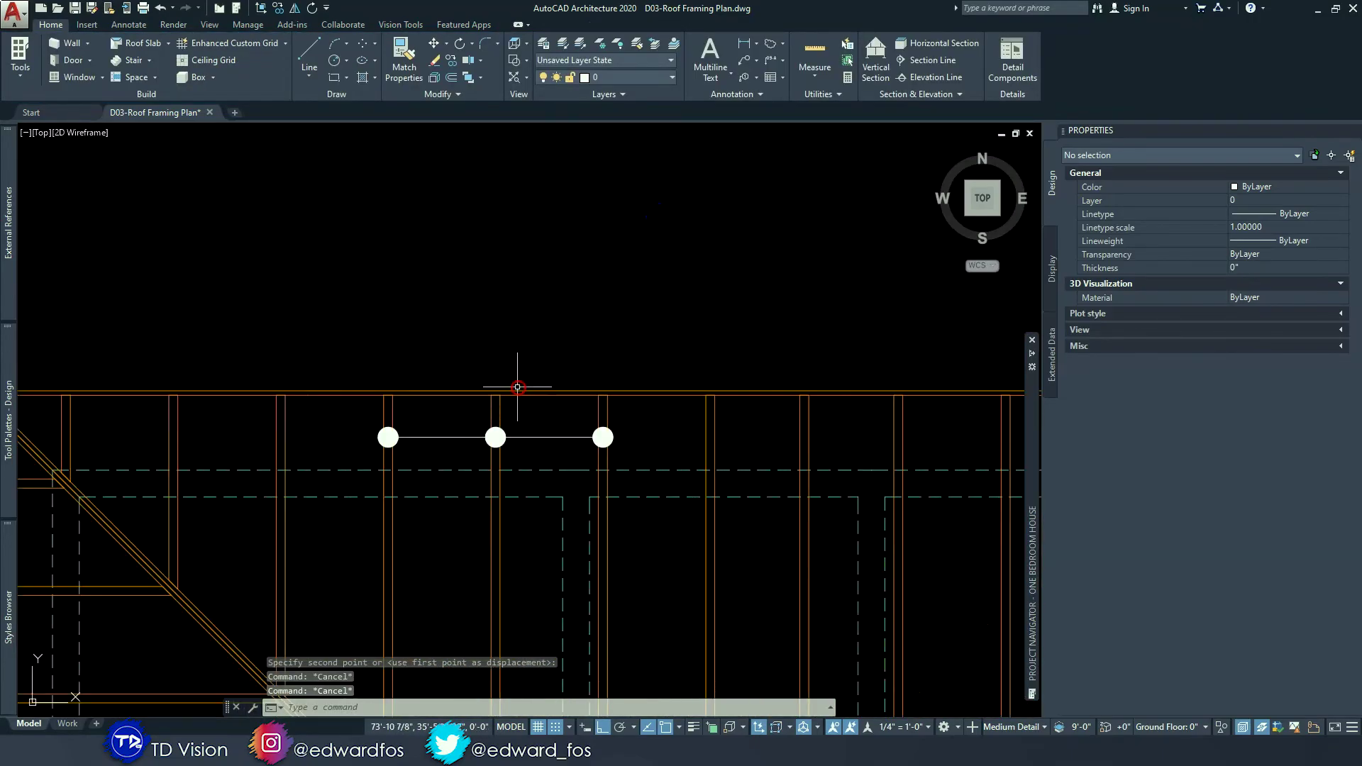
pyautogui.click(743, 63)
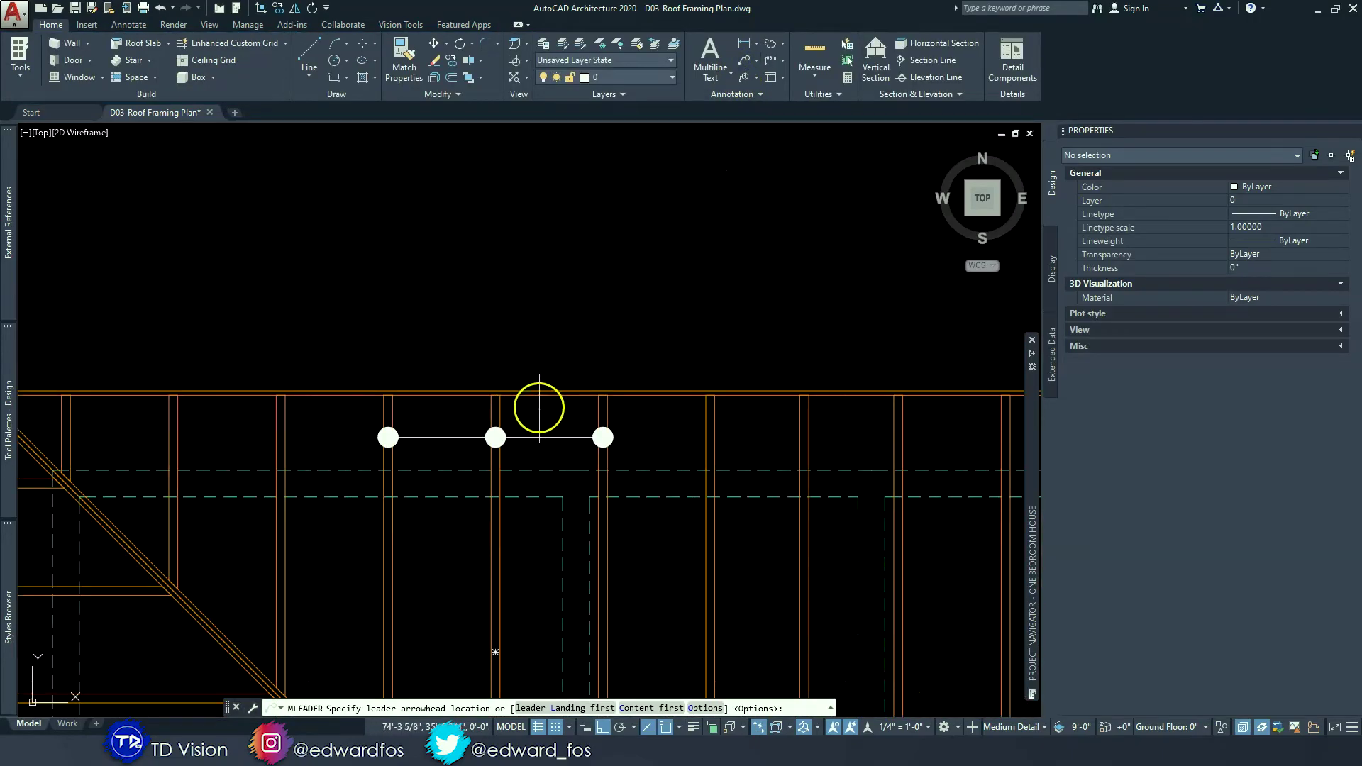
pyautogui.click(541, 435)
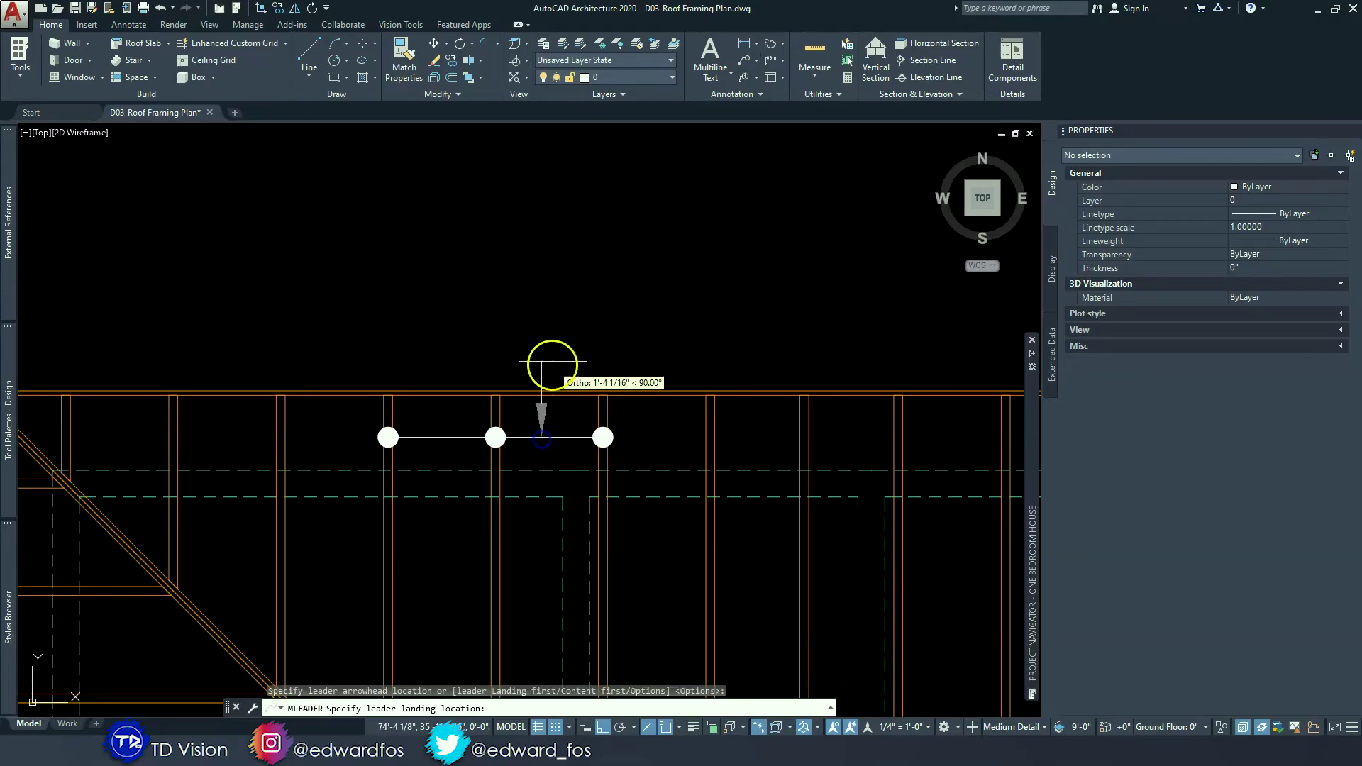
pyautogui.click(645, 286)
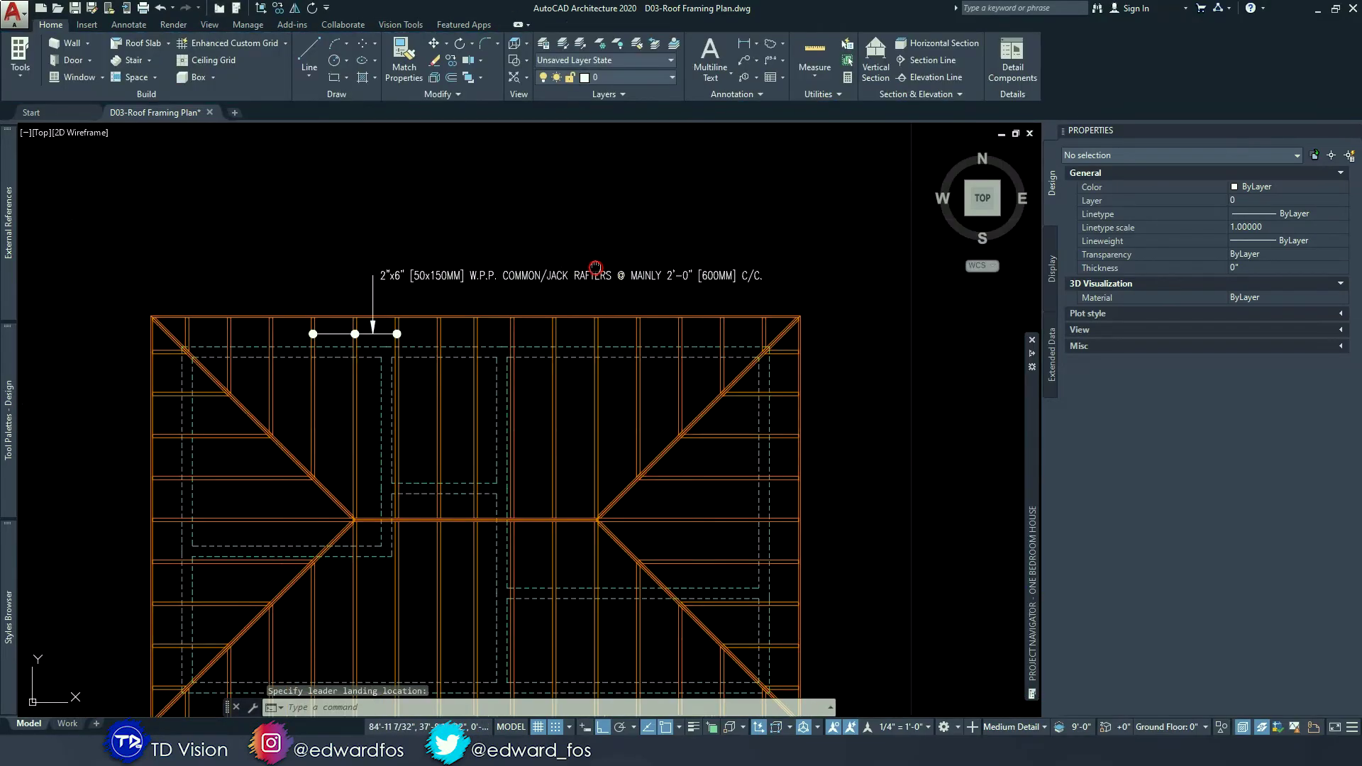
# - Review the rafter note's wording against the common and jack rafters of the framing plan
pyautogui.scroll(3, 595, 268)
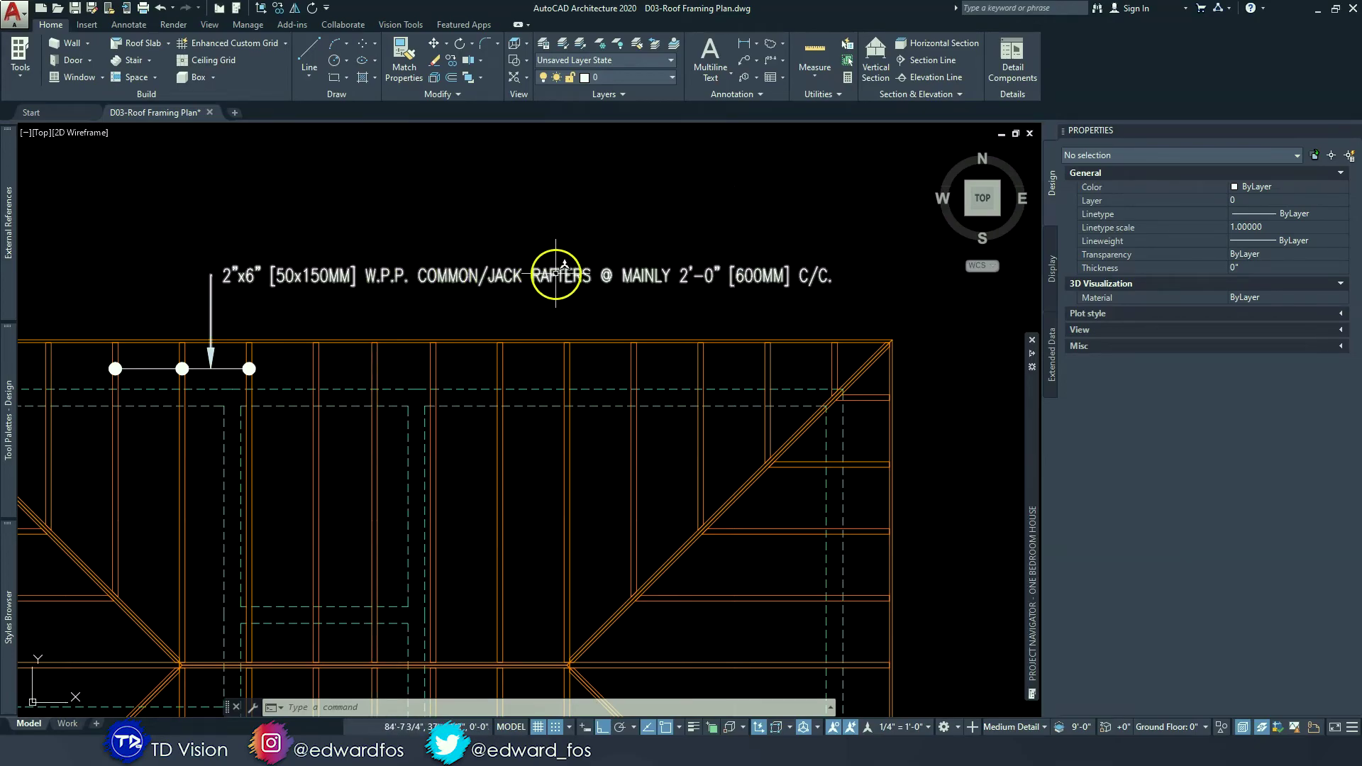
pyautogui.moveTo(447, 277); pyautogui.dragTo(581, 250, button='middle')
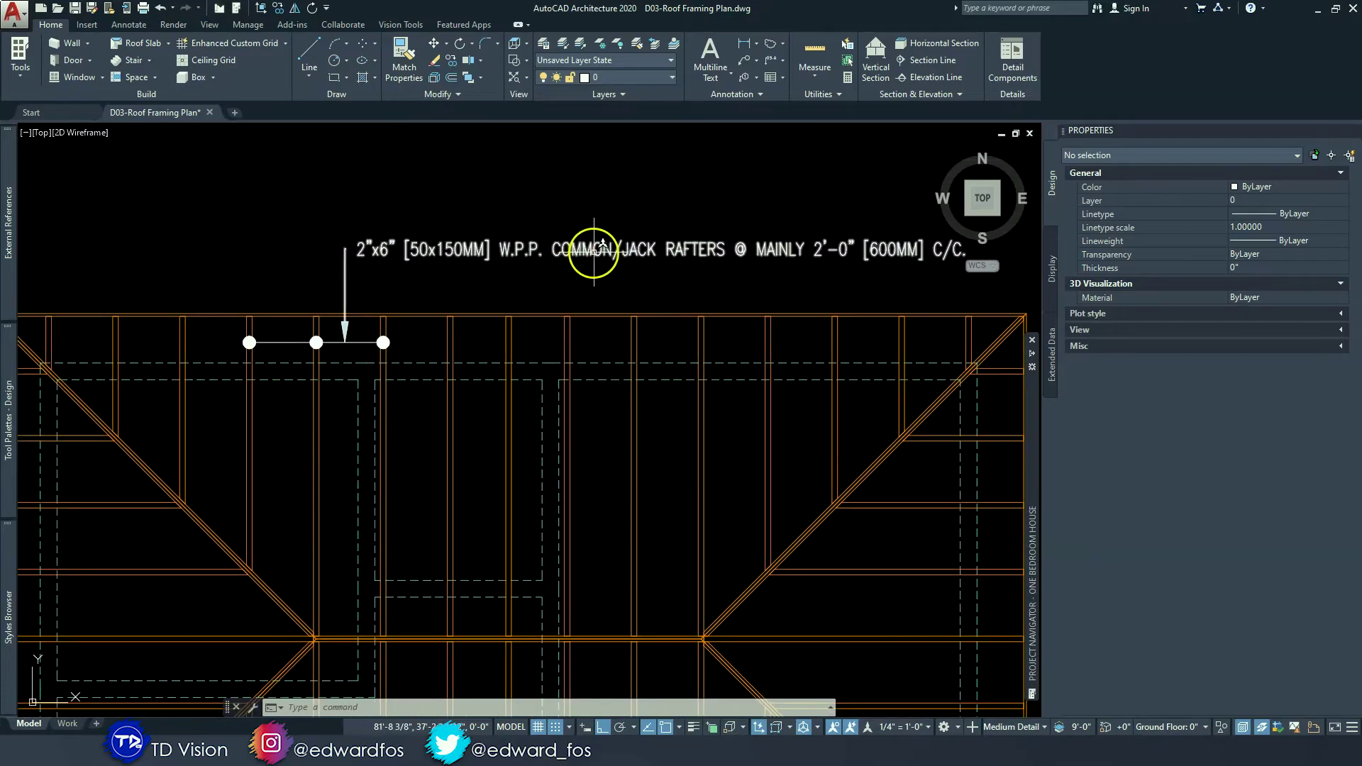
pyautogui.moveTo(399, 282); pyautogui.dragTo(429, 225, button='middle')
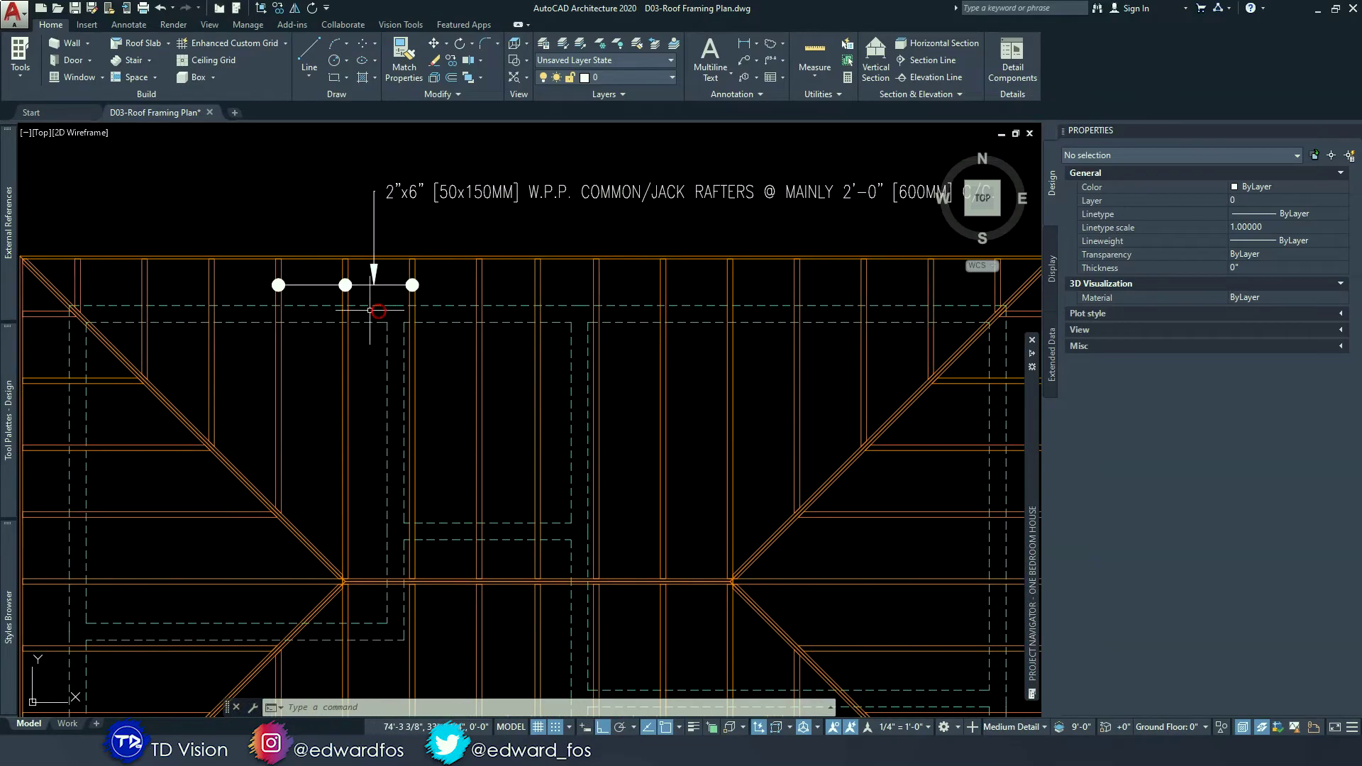
pyautogui.click(413, 374)
pyautogui.press('Escape')
pyautogui.press('Escape')
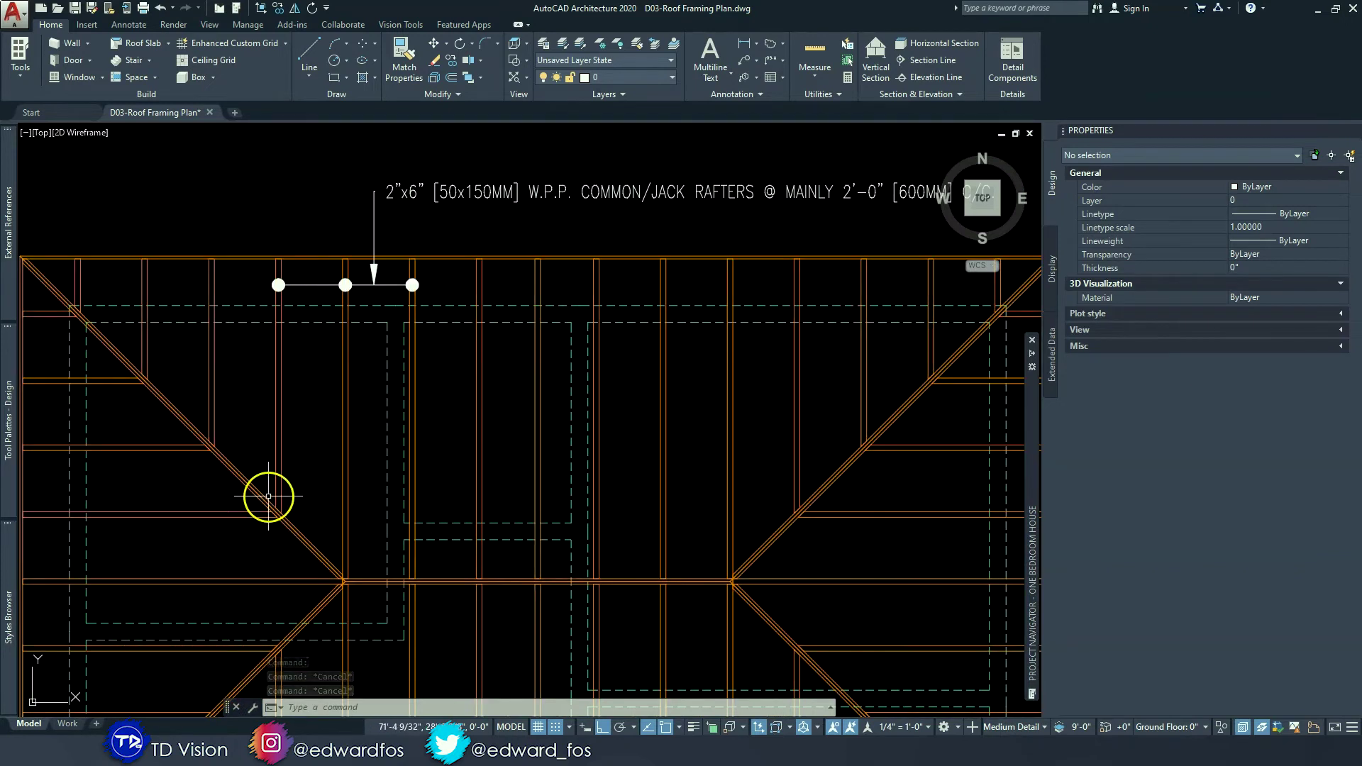
pyautogui.moveTo(603, 334); pyautogui.dragTo(490, 410, button='middle')
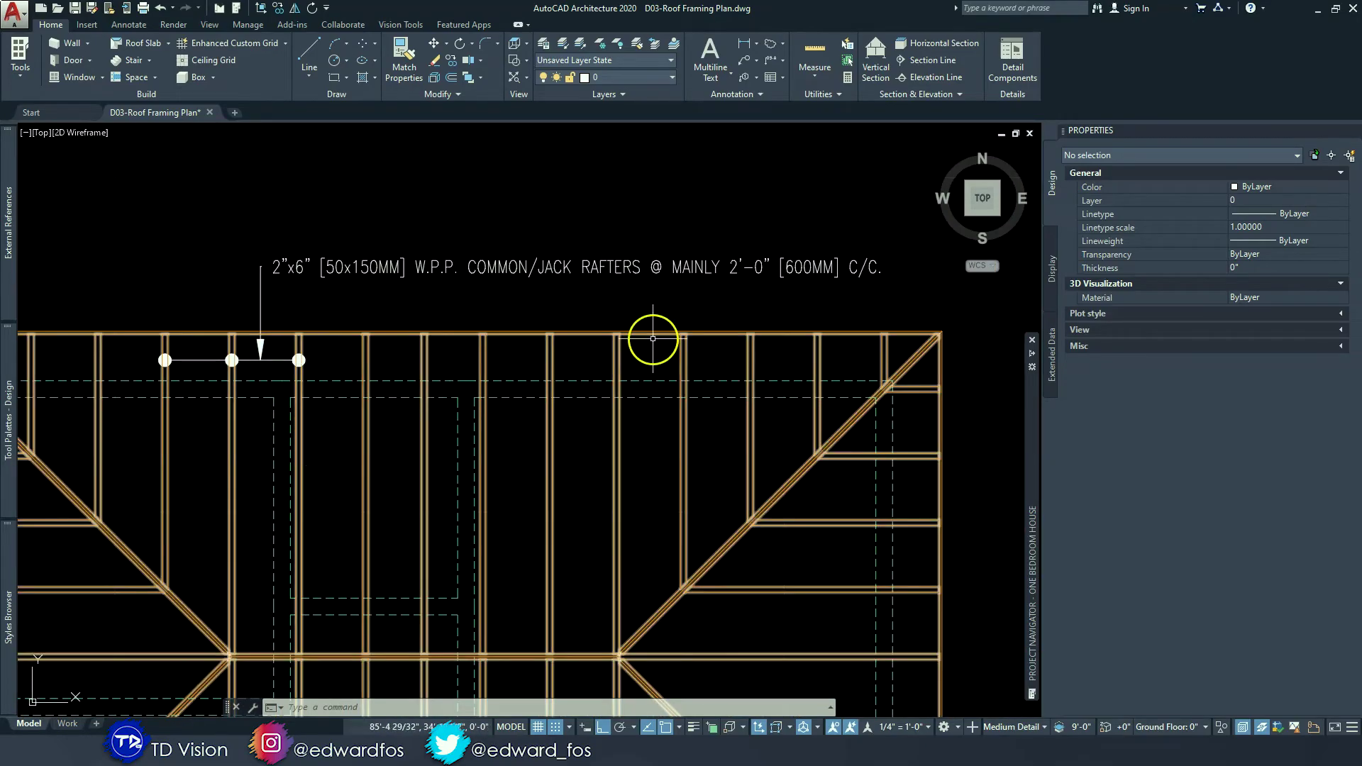
pyautogui.scroll(2, 691, 276)
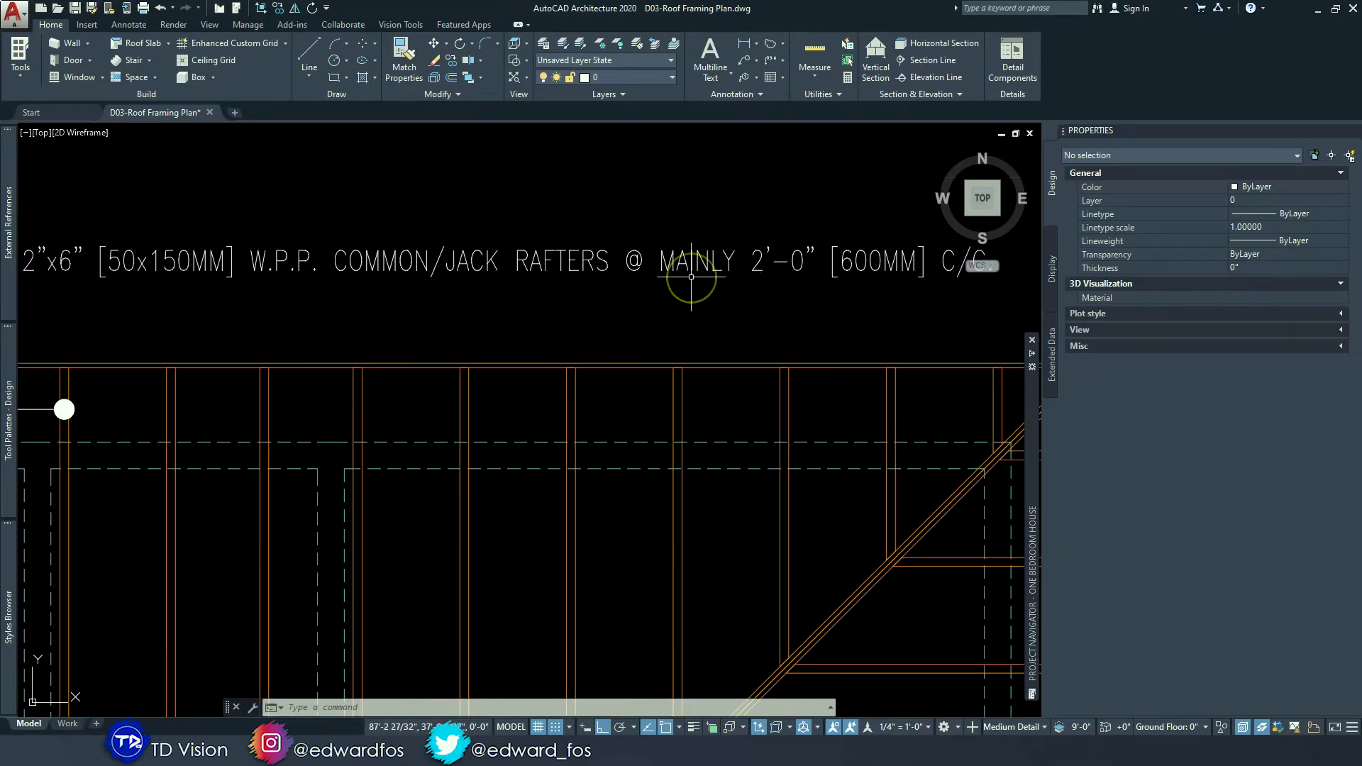
pyautogui.scroll(-2, 513, 400)
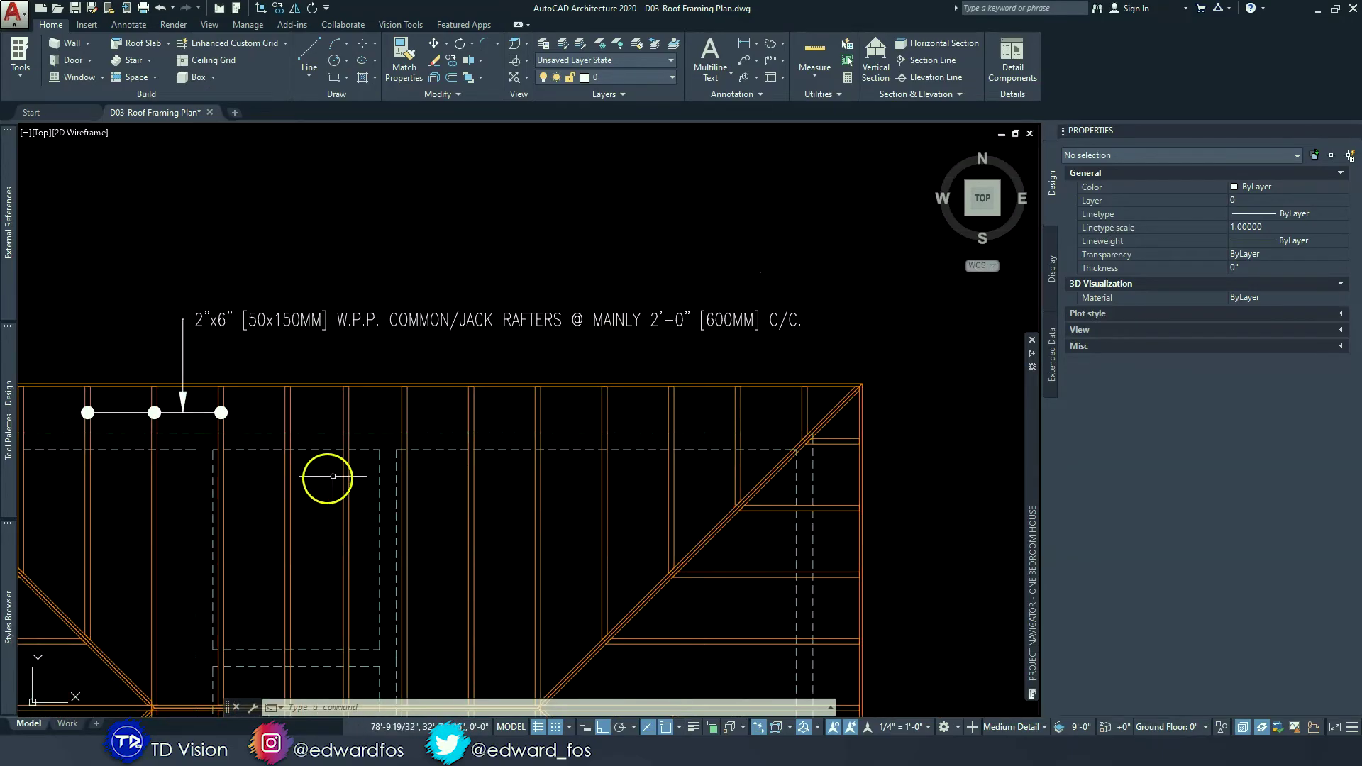
pyautogui.scroll(-2, 498, 390)
pyautogui.scroll(2, 481, 420)
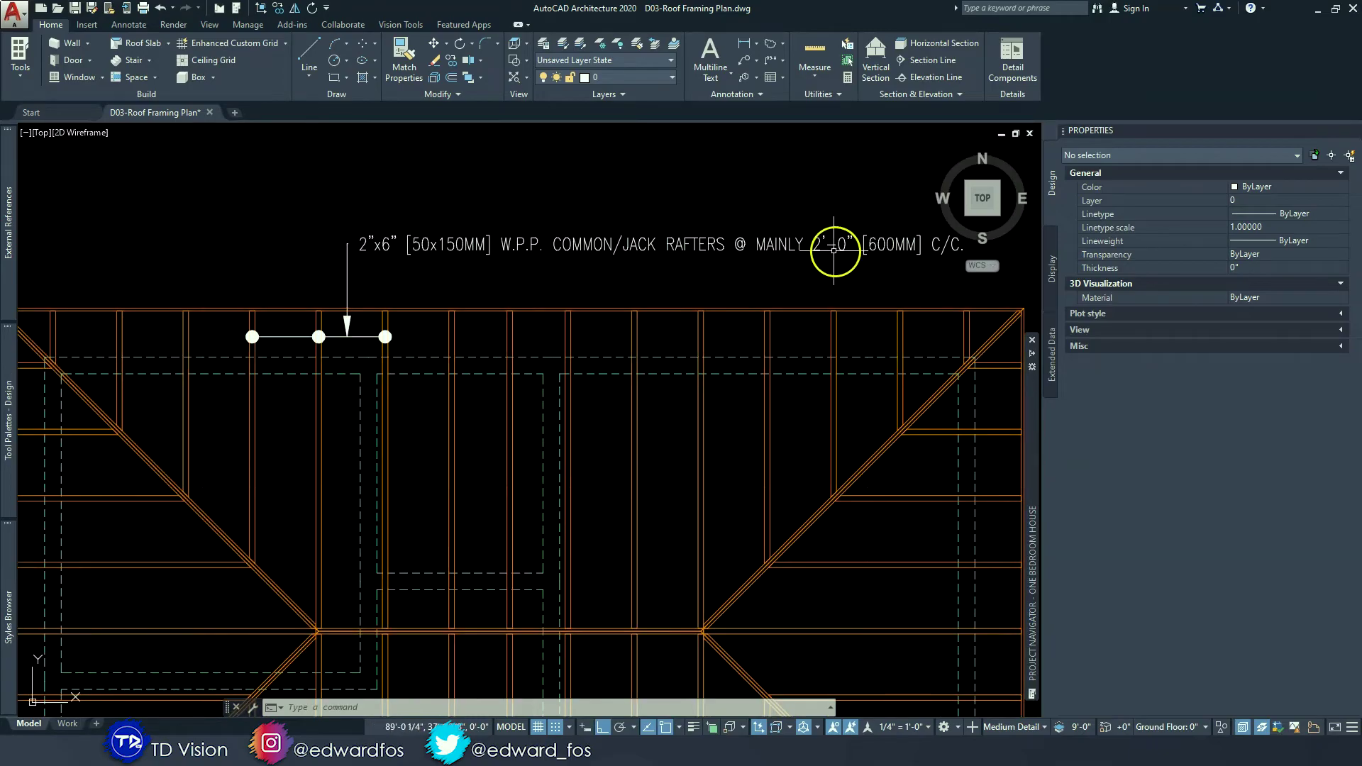
# - Narrow the common/jack rafter note's text width to about 9'-2" so it wraps onto two lines
pyautogui.moveTo(761, 262); pyautogui.dragTo(748, 270, button='middle')
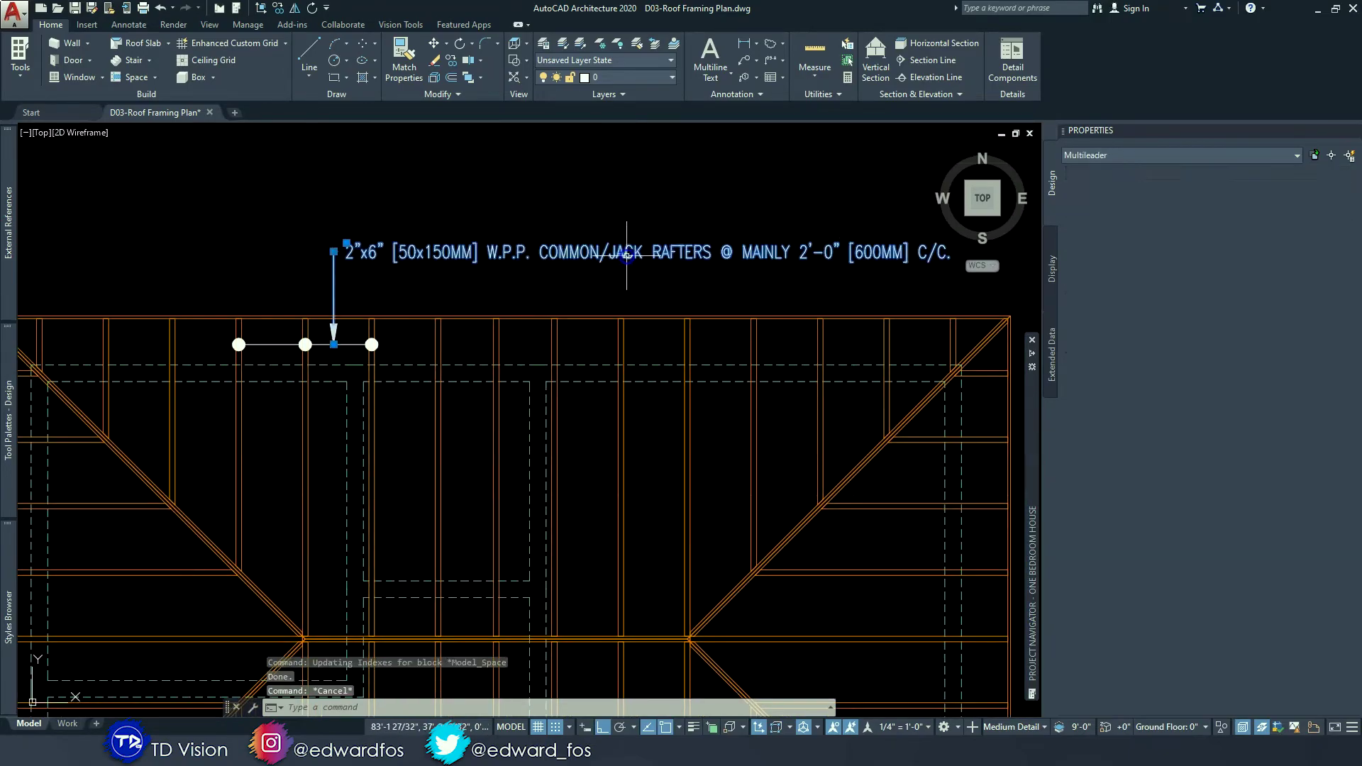
pyautogui.doubleClick(489, 255)
pyautogui.moveTo(359, 230); pyautogui.dragTo(662, 229)
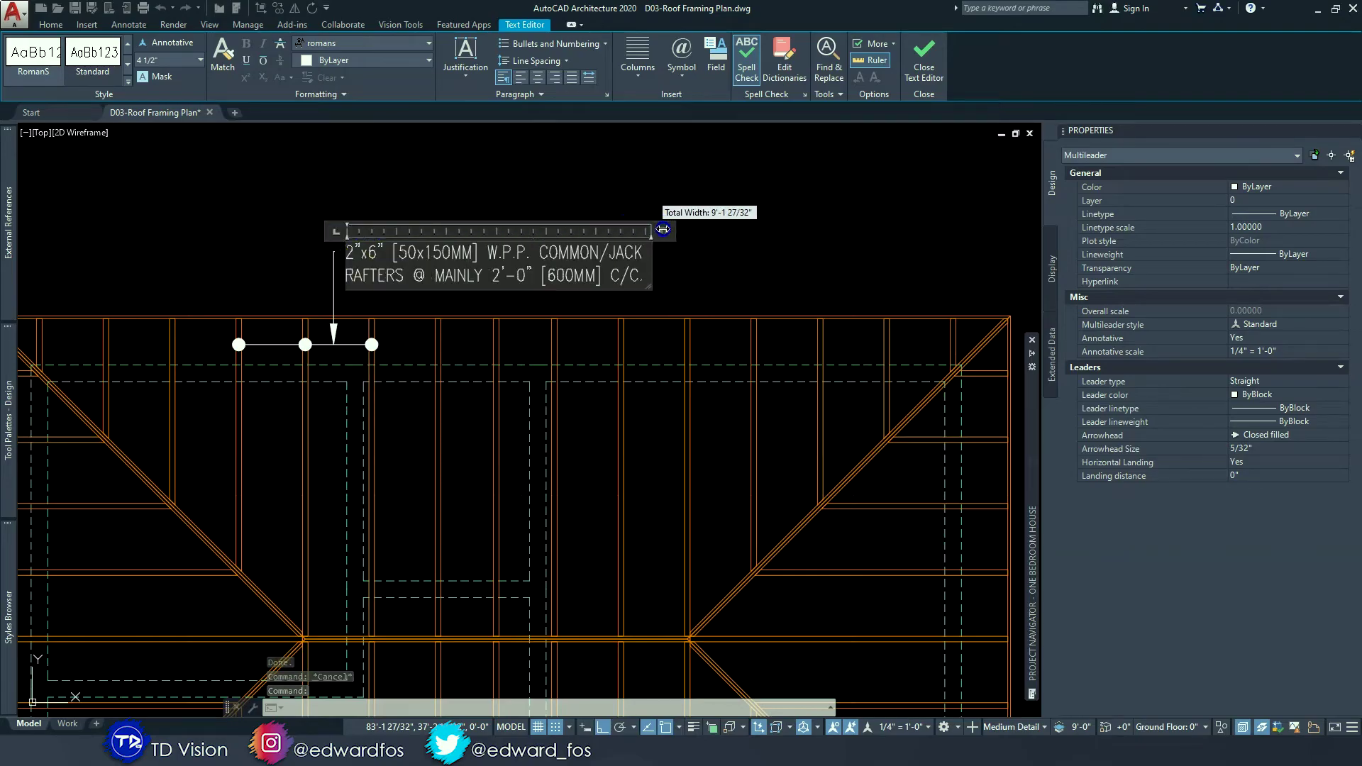
pyautogui.click(729, 231)
# - Lengthen the rafter note's horizontal landing by stretching it to the right, so the text sits clear of the vertical leader
pyautogui.click(334, 243)
pyautogui.scroll(8, 321, 269)
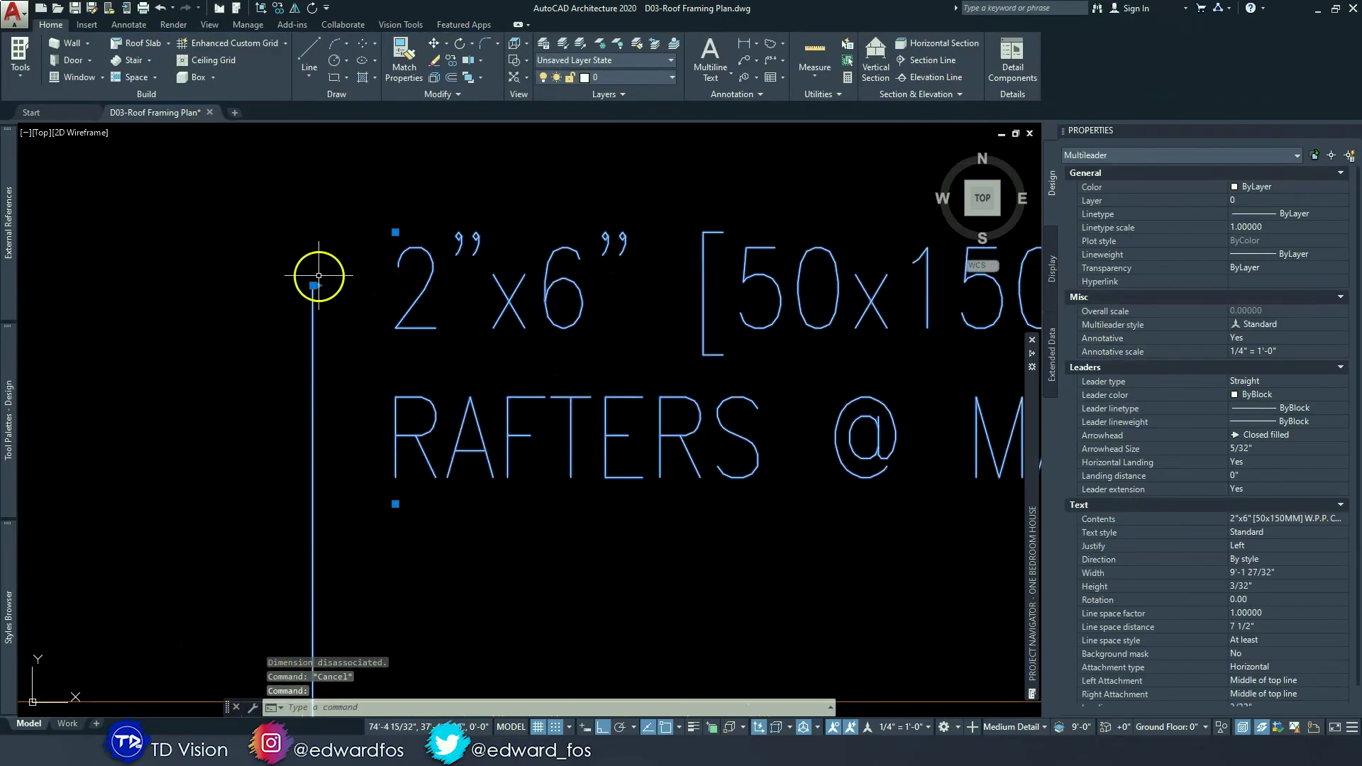
pyautogui.click(313, 285)
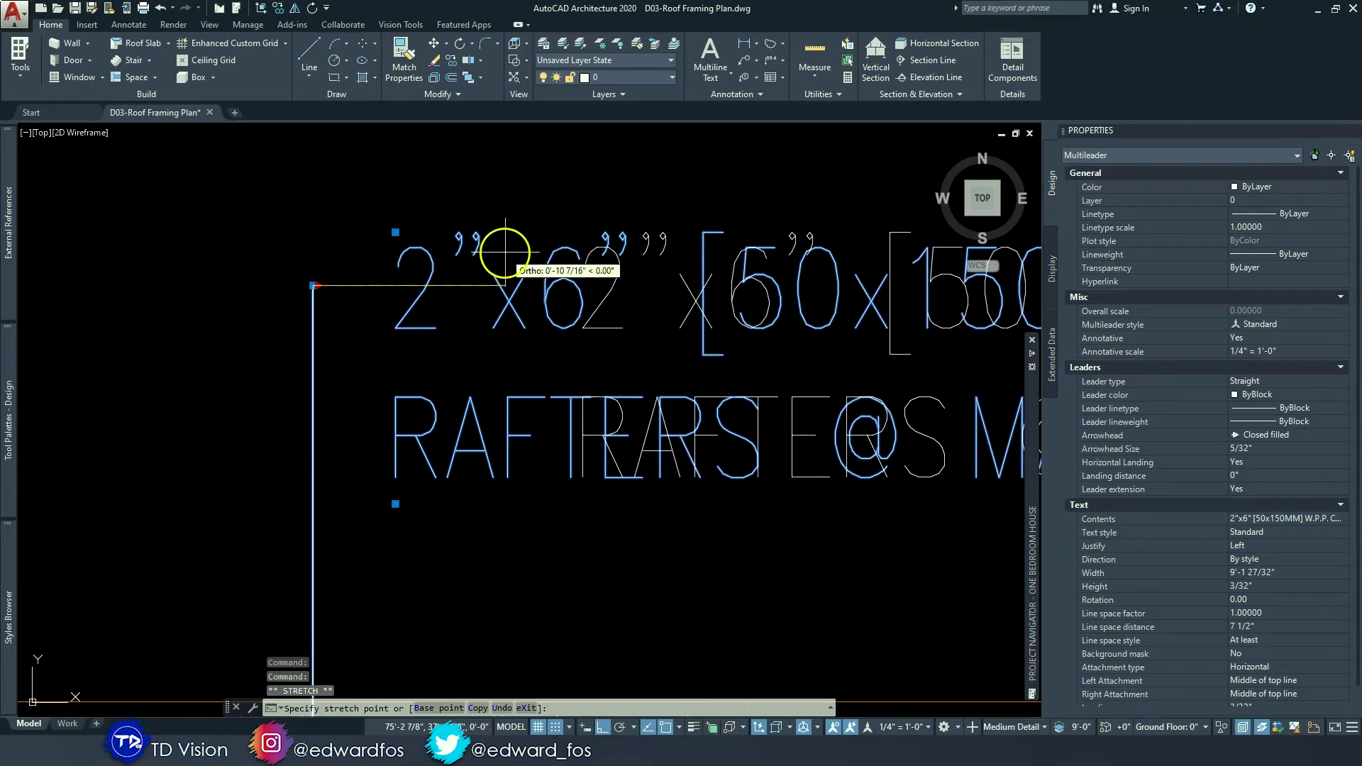
pyautogui.scroll(-8, 509, 245)
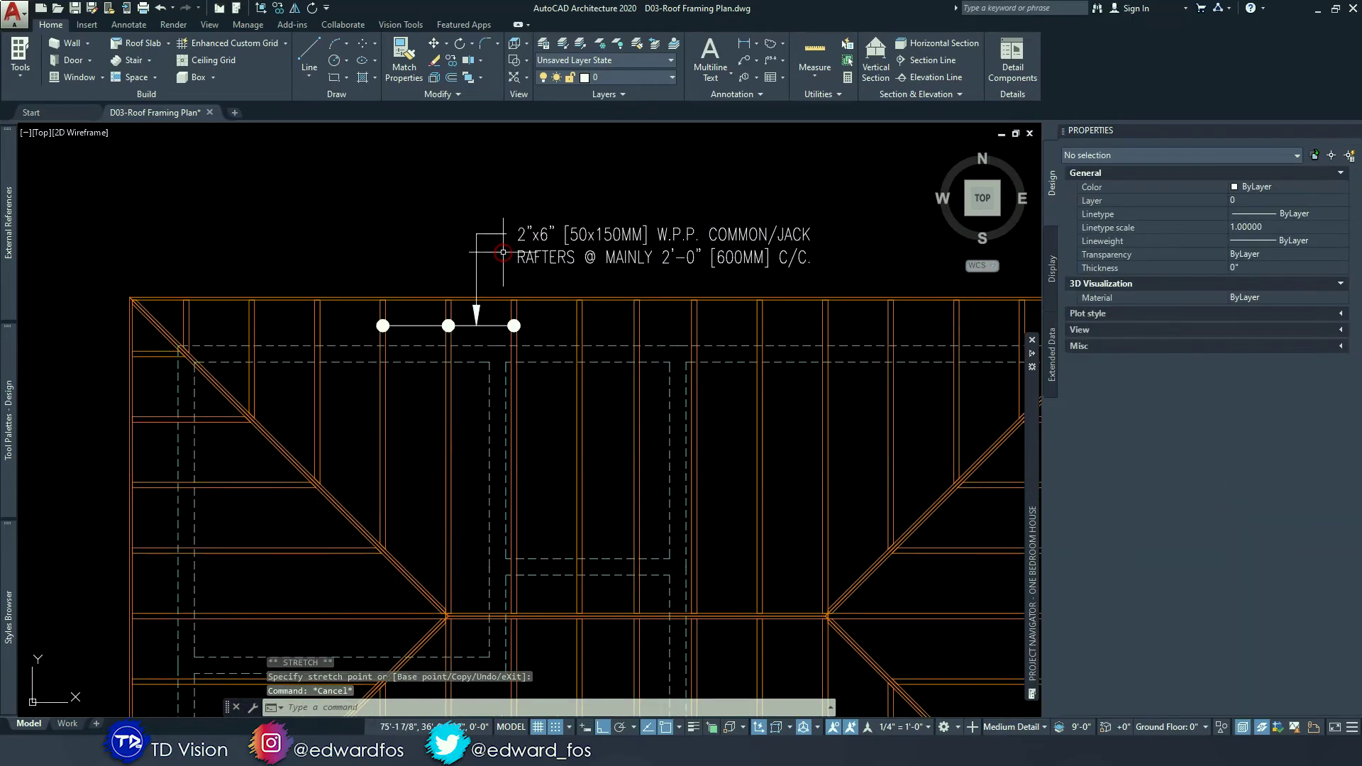
pyautogui.press('Escape')
pyautogui.scroll(4, 461, 274)
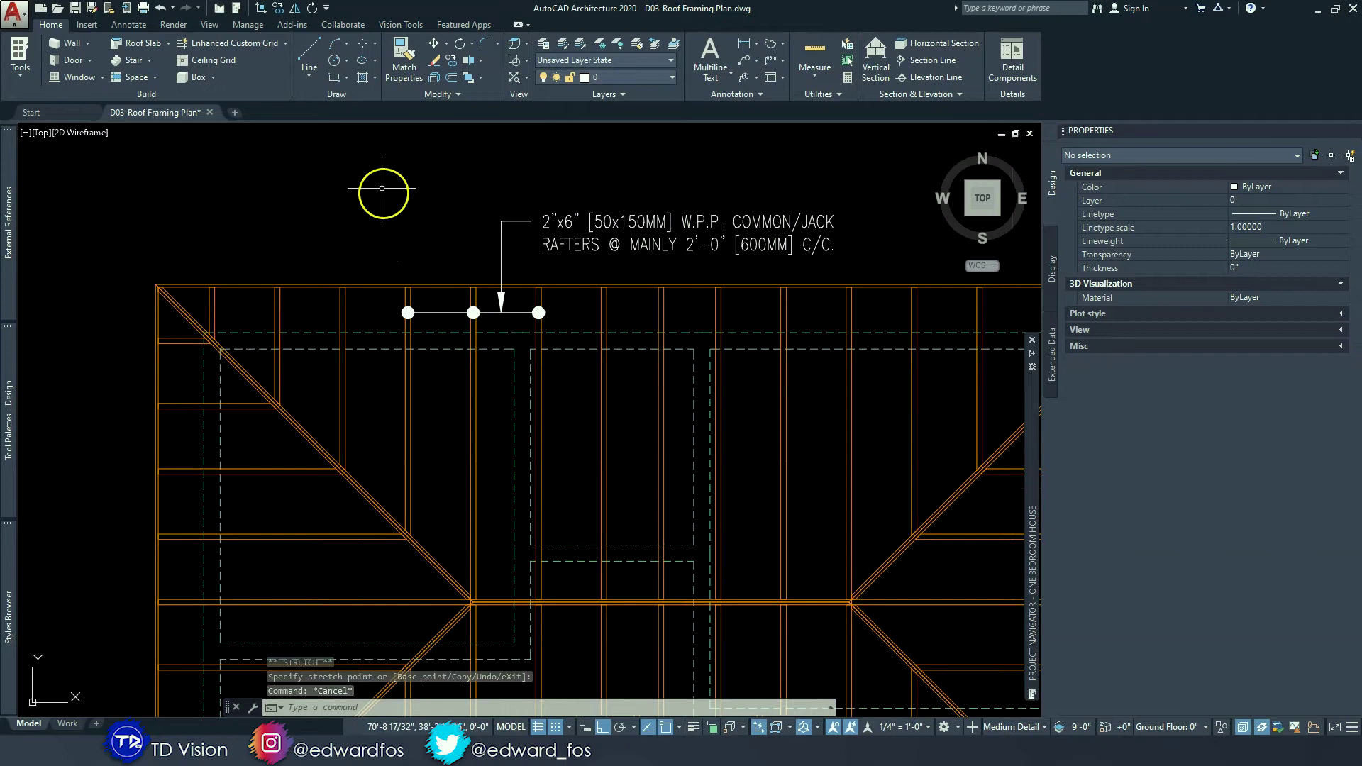
# - Mirror the dotted marker line and its rafter note about the roof's horizontal centre line to the lower side, keeping the originals
pyautogui.click(382, 188)
pyautogui.click(854, 325)
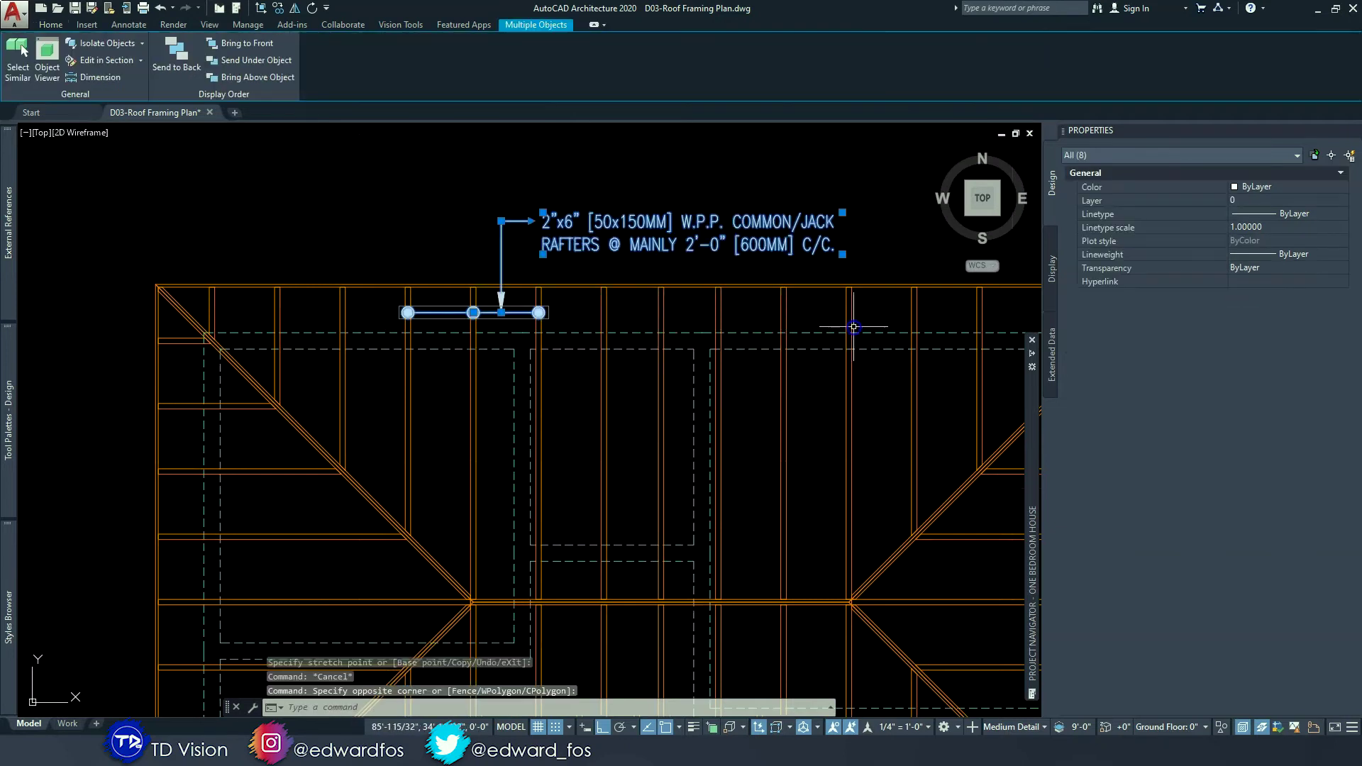
pyautogui.scroll(-3, 608, 193)
pyautogui.click(295, 10)
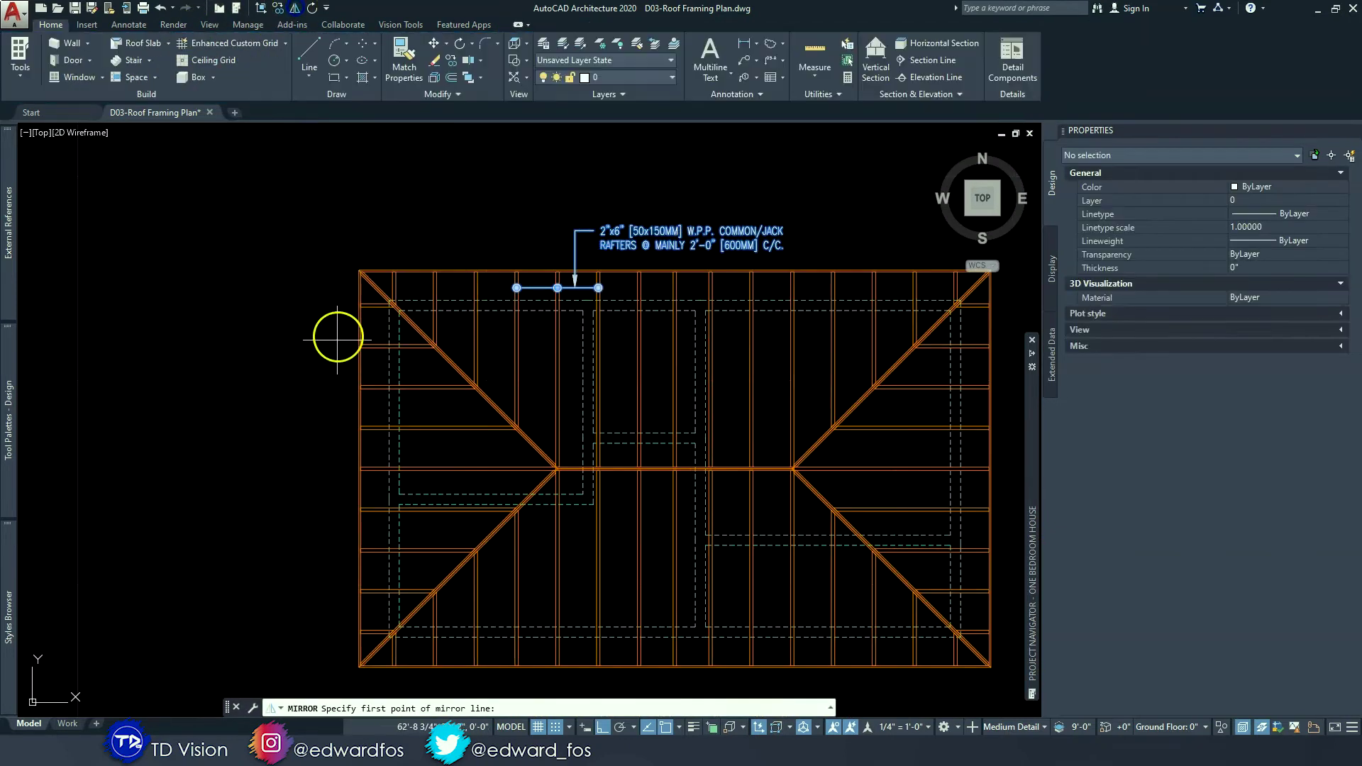
pyautogui.click(359, 468)
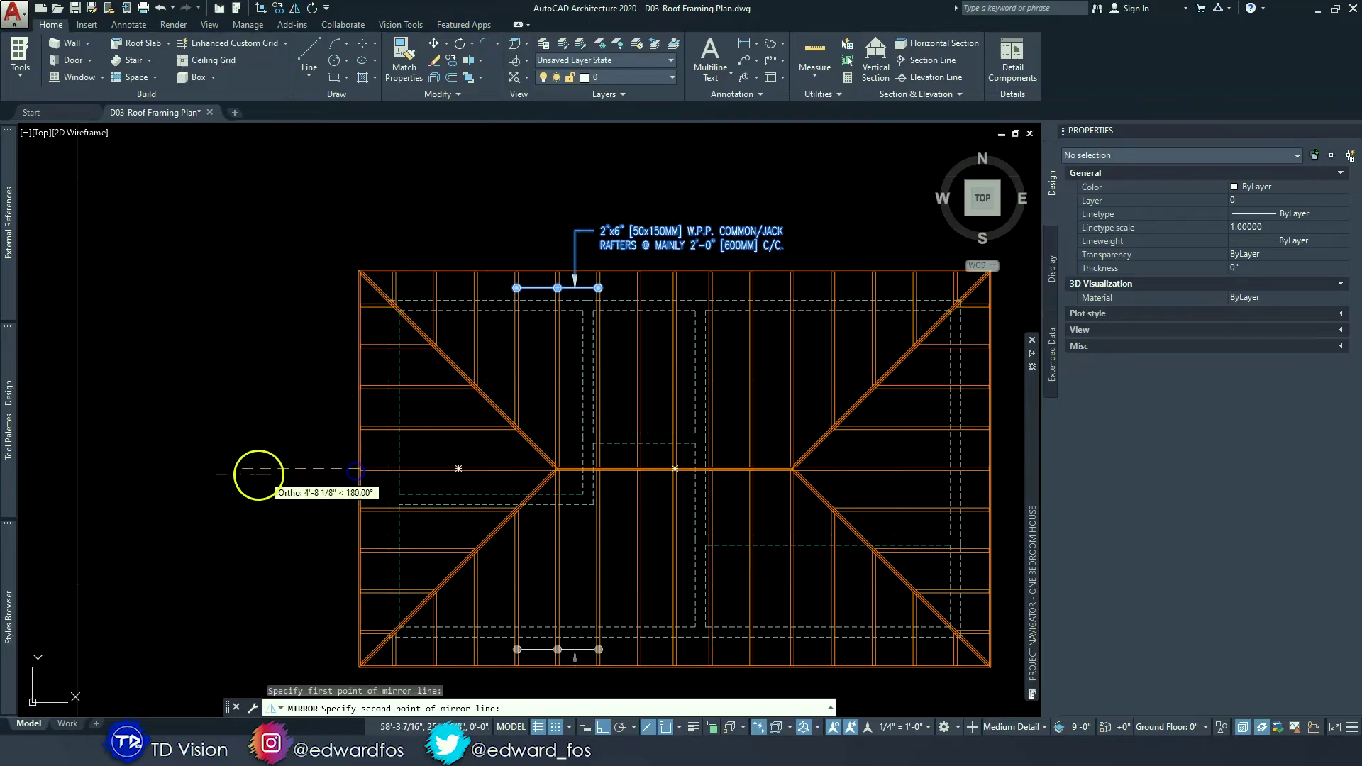
pyautogui.click(227, 471)
pyautogui.press('Return')
pyautogui.scroll(-2, 443, 465)
pyautogui.scroll(3, 473, 489)
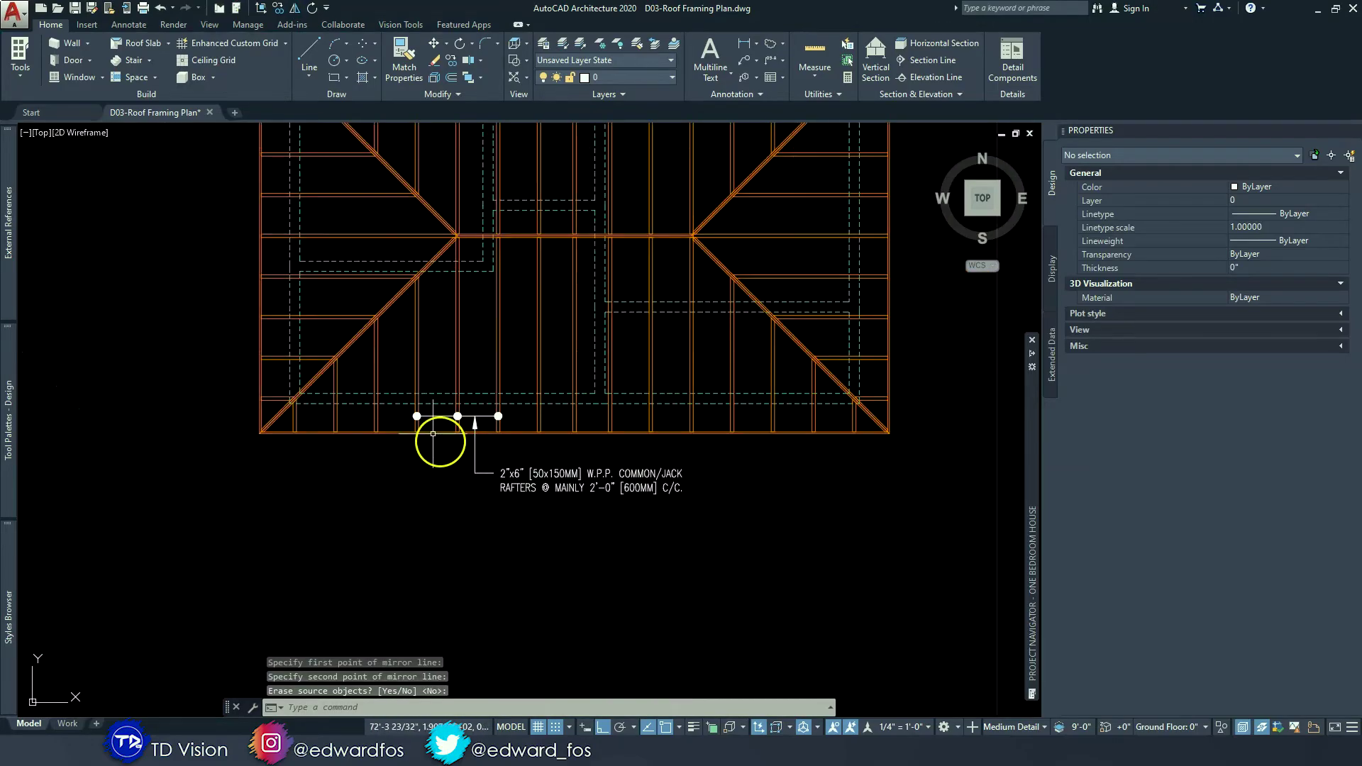
# - Mirror the lower dotted marker line across the lower-left hip onto the left end's rafters, keeping the original
pyautogui.click(429, 412)
pyautogui.moveTo(449, 321); pyautogui.dragTo(481, 481, button='middle')
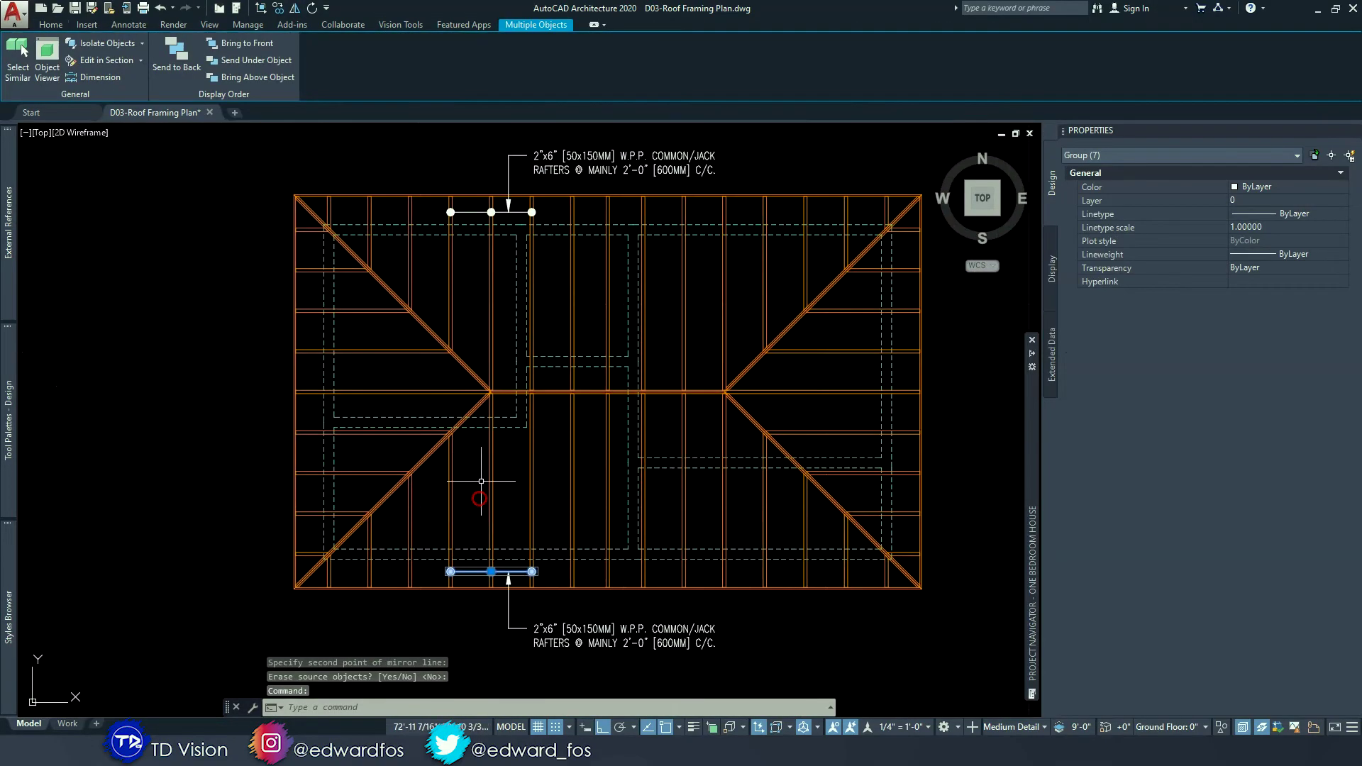
pyautogui.click(64, 31)
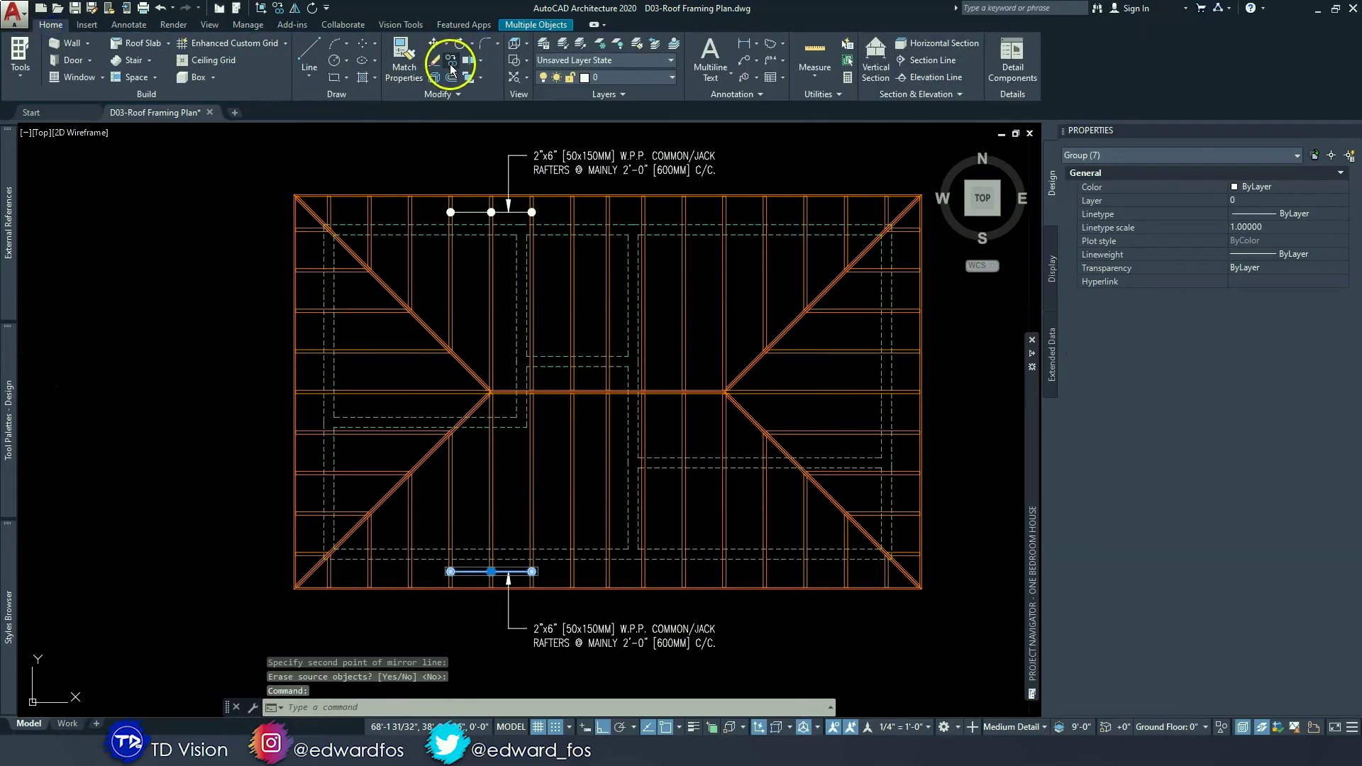
pyautogui.click(293, 10)
pyautogui.scroll(10, 284, 609)
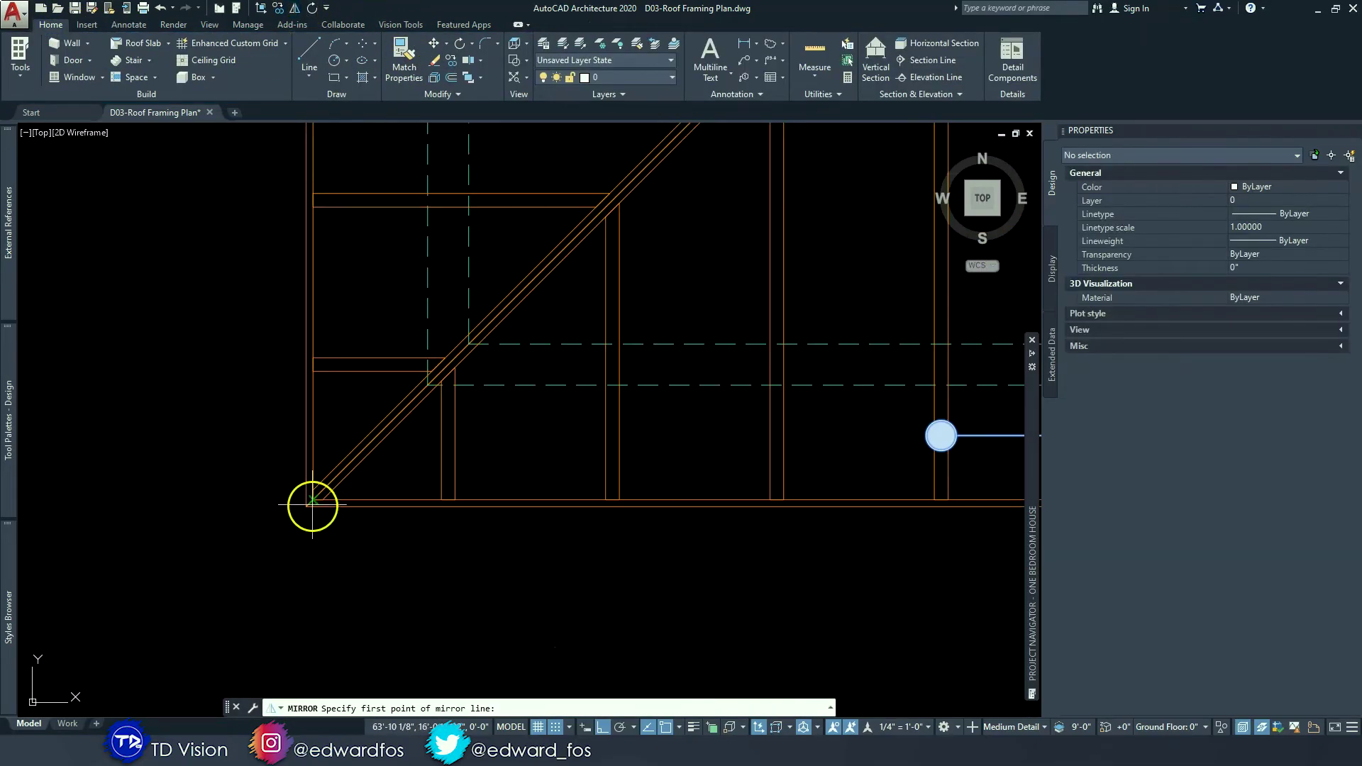
pyautogui.click(309, 487)
pyautogui.scroll(-6, 308, 486)
pyautogui.moveTo(367, 411); pyautogui.dragTo(304, 588, button='middle')
pyautogui.moveTo(465, 373); pyautogui.dragTo(296, 639, button='middle')
pyautogui.moveTo(661, 308); pyautogui.dragTo(513, 452, button='middle')
pyautogui.scroll(6, 701, 285)
pyautogui.click(647, 398)
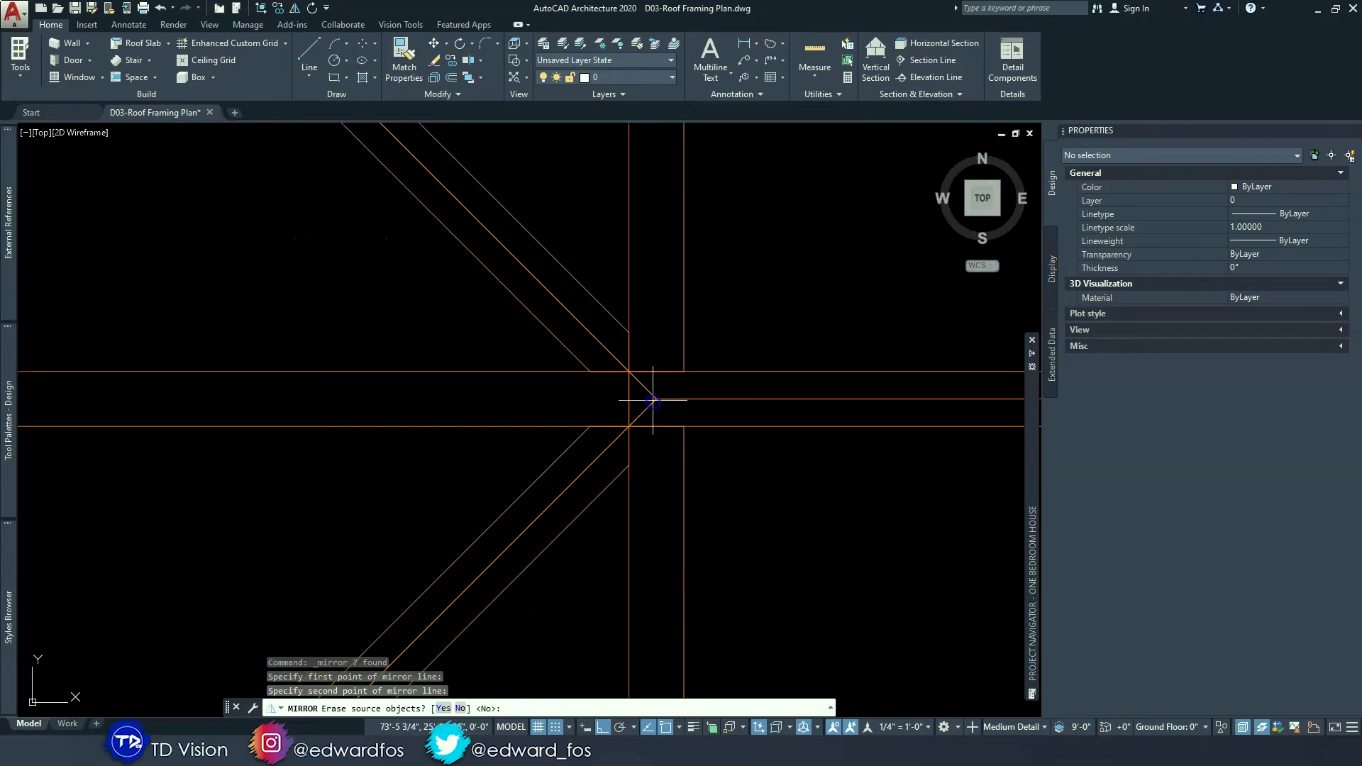
pyautogui.scroll(-8, 647, 398)
pyautogui.press('Return')
pyautogui.scroll(2, 454, 382)
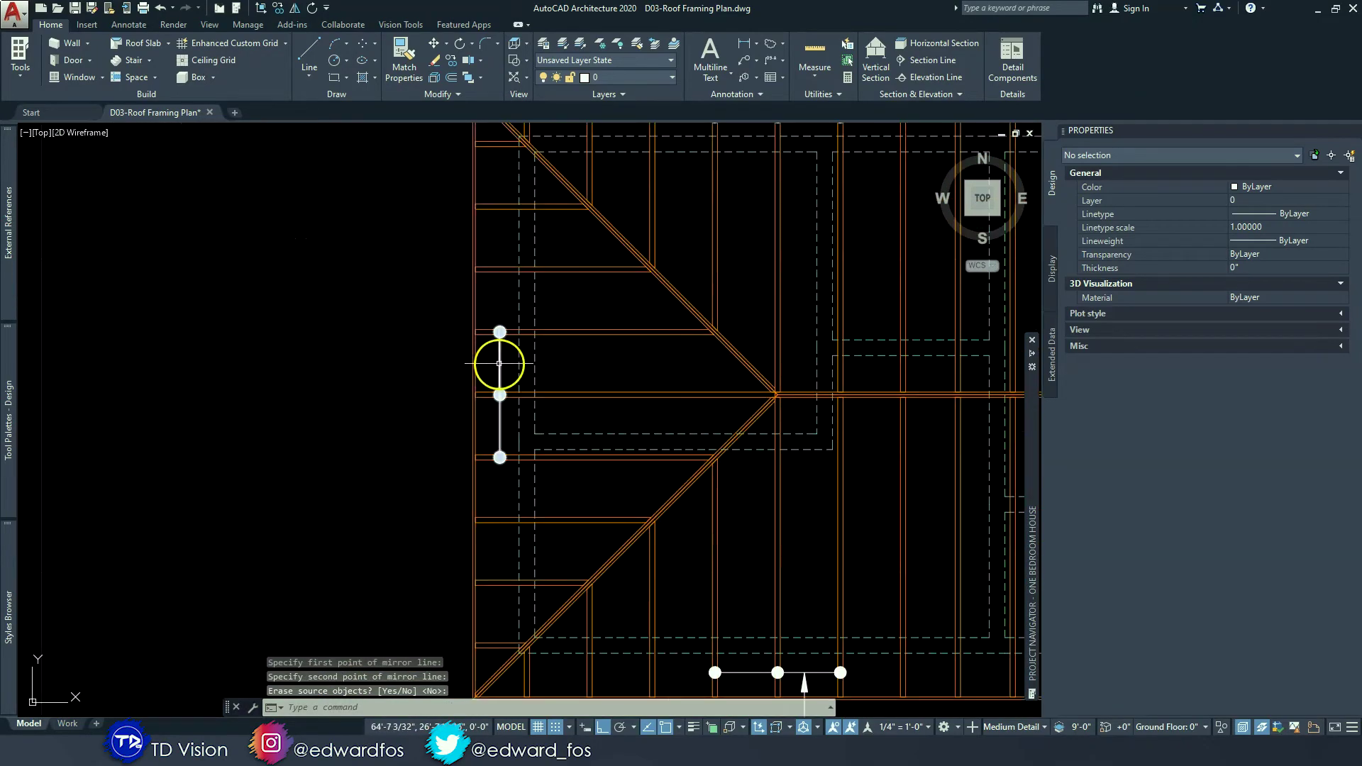
# - Mirror the left dotted marker line about the roof's vertical centre line onto the right end's rafters, keeping the original
pyautogui.click(499, 363)
pyautogui.press('Return')
pyautogui.scroll(-4, 492, 362)
pyautogui.moveTo(529, 359); pyautogui.dragTo(454, 401, button='middle')
pyautogui.scroll(2, 572, 321)
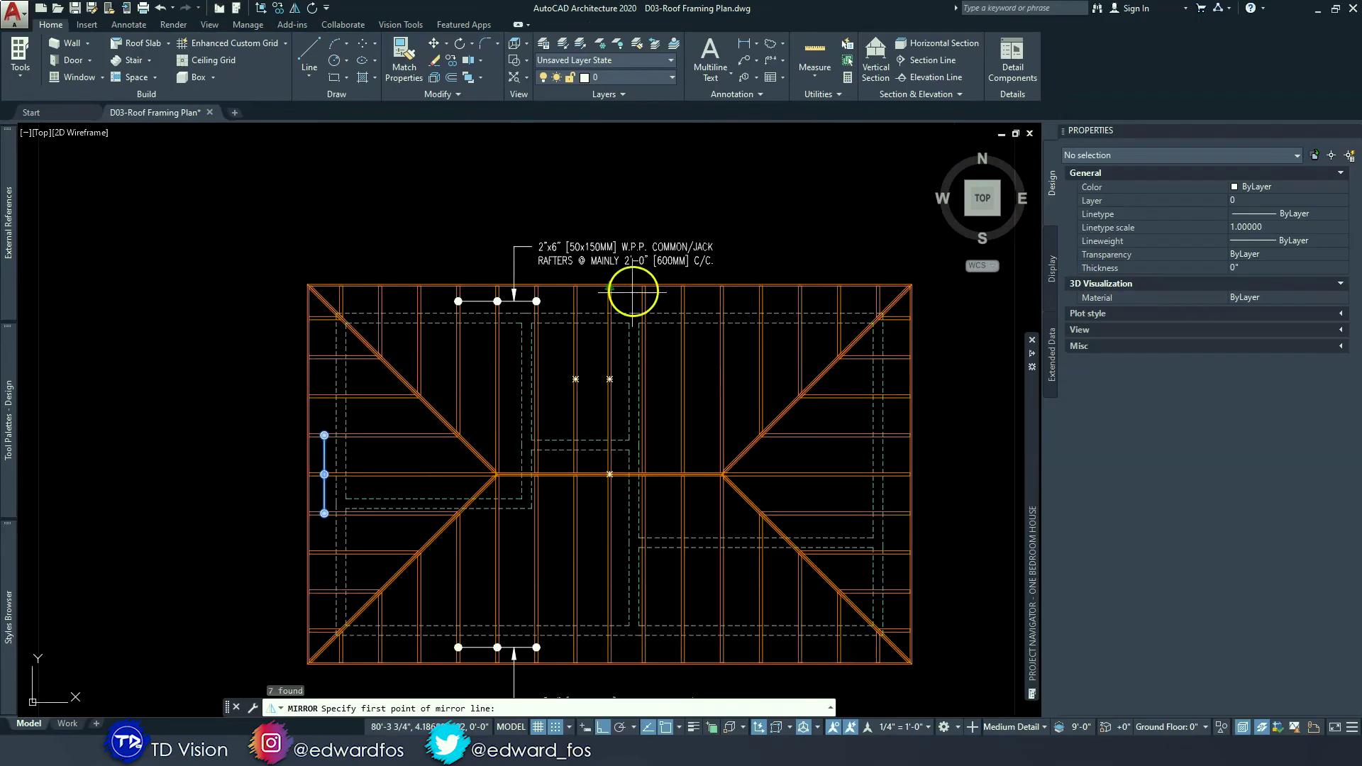
pyautogui.scroll(5, 641, 275)
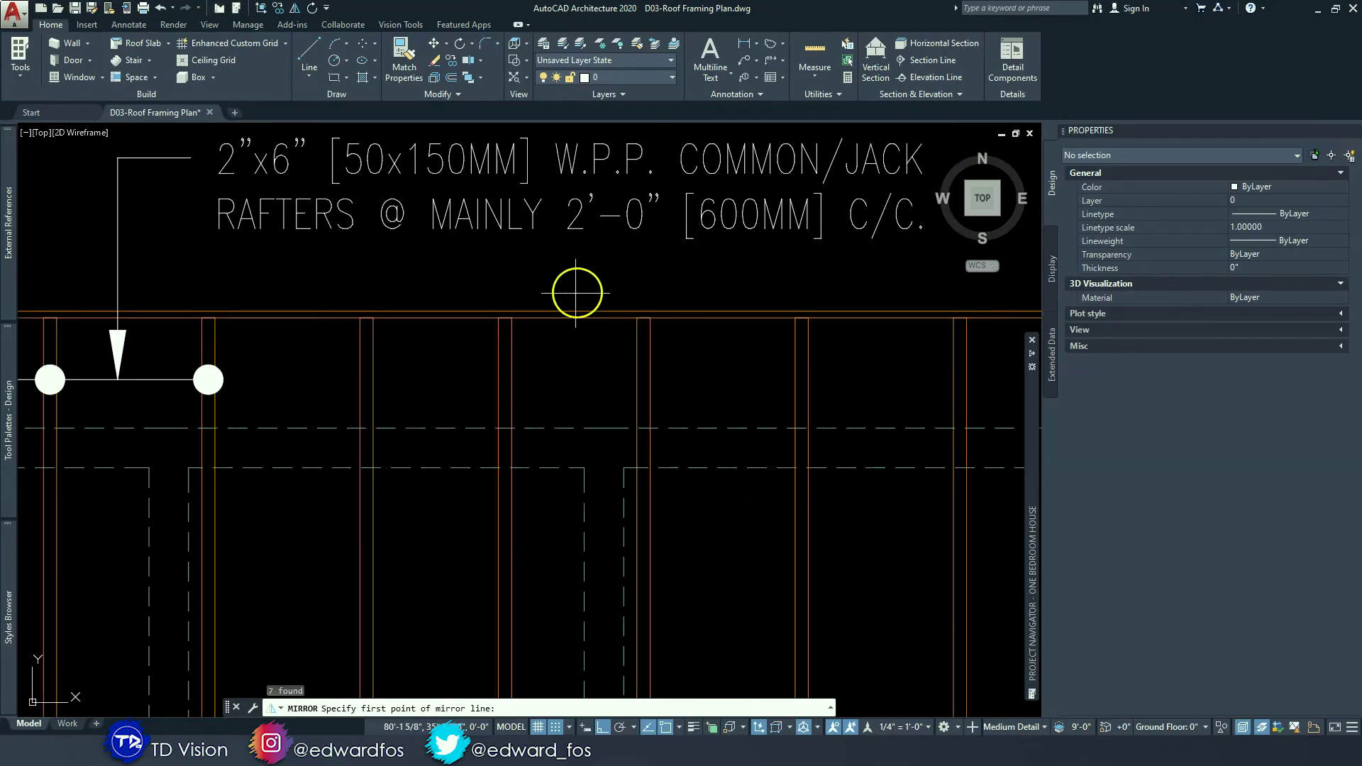
pyautogui.click(508, 310)
pyautogui.scroll(-5, 501, 291)
pyautogui.click(521, 207)
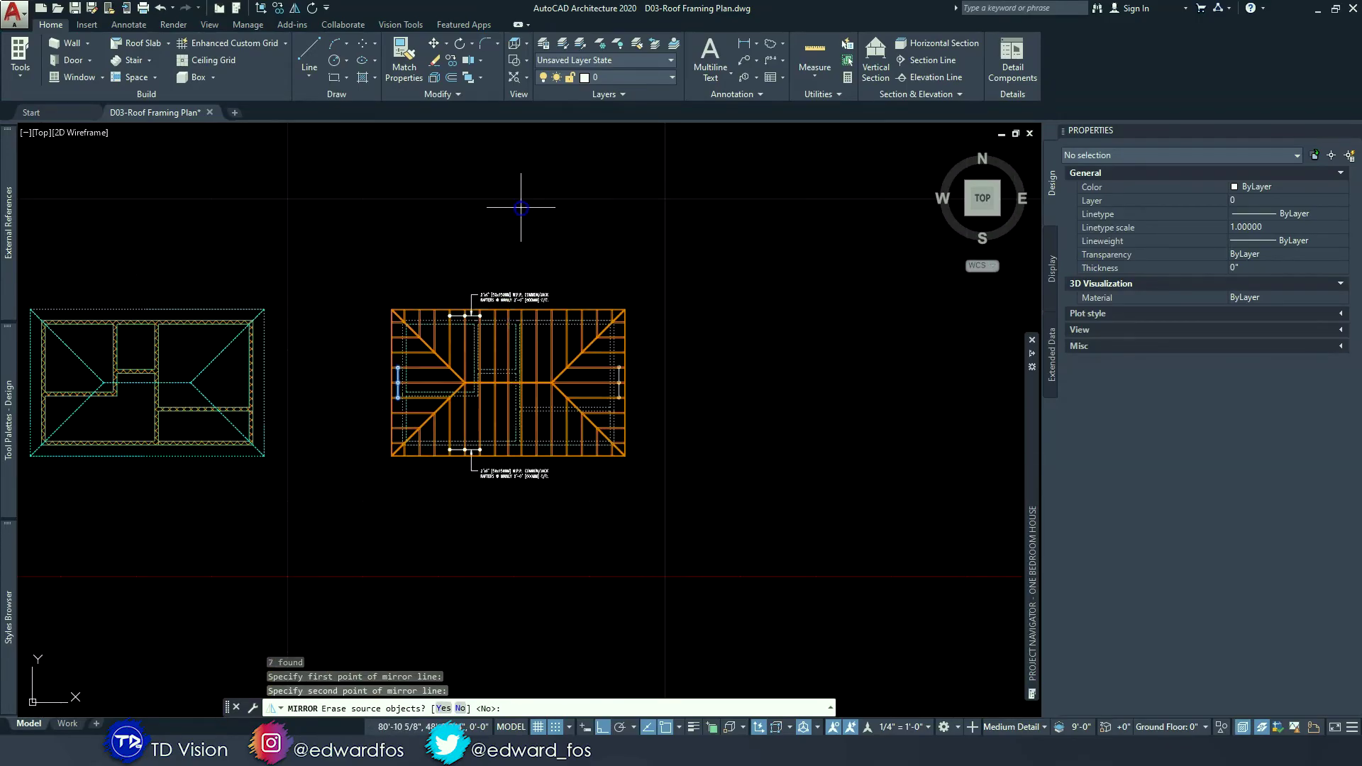
pyautogui.press('Return')
pyautogui.scroll(2, 663, 426)
pyautogui.scroll(3, 546, 303)
pyautogui.scroll(-3, 173, 393)
# - Copy the upper rafter note to the right of the roof, beside the right-hand dotted marker line
pyautogui.click(435, 241)
pyautogui.click(378, 165)
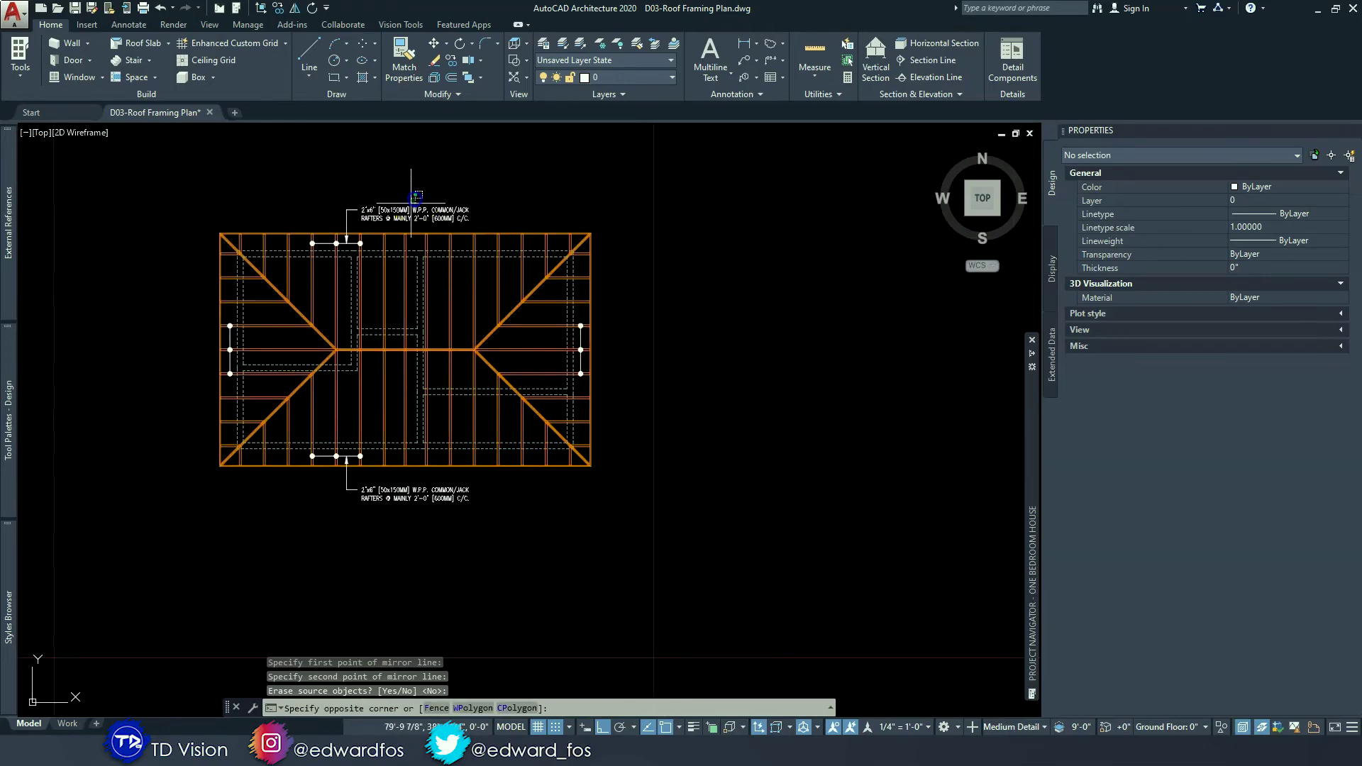
pyautogui.click(449, 63)
pyautogui.click(404, 172)
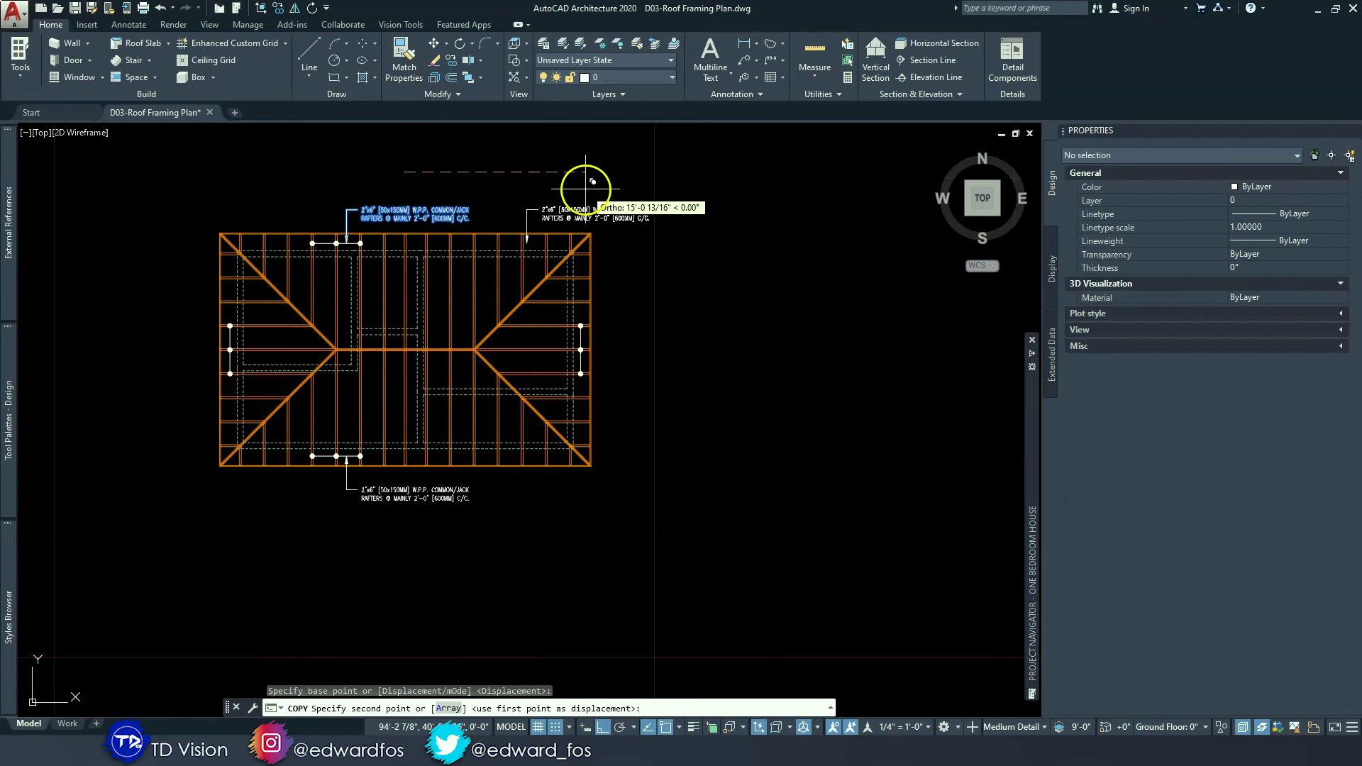
pyautogui.scroll(4, 648, 277)
pyautogui.press('F8')
pyautogui.click(663, 317)
pyautogui.press('Escape')
# - Stretch the copied note's arrowhead onto the right-hand dotted marker line so that its leader runs horizontally
pyautogui.click(562, 449)
pyautogui.click(522, 447)
pyautogui.click(515, 489)
pyautogui.scroll(6, 493, 426)
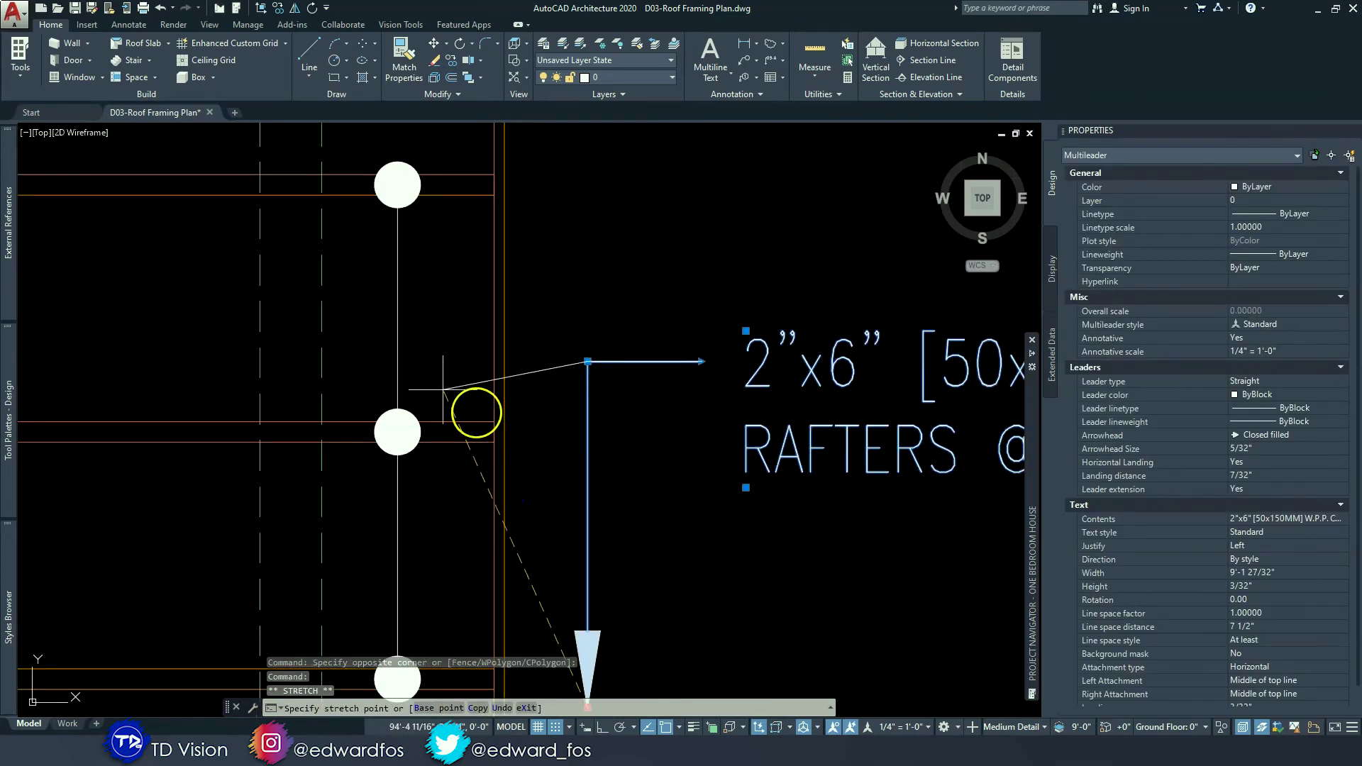
pyautogui.click(402, 360)
pyautogui.press('Escape')
pyautogui.scroll(-4, 593, 318)
pyautogui.scroll(-6, 593, 318)
# - Mirror the right-hand rafter note about the roof's vertical centre line to the left side, keeping the original
pyautogui.click(822, 410)
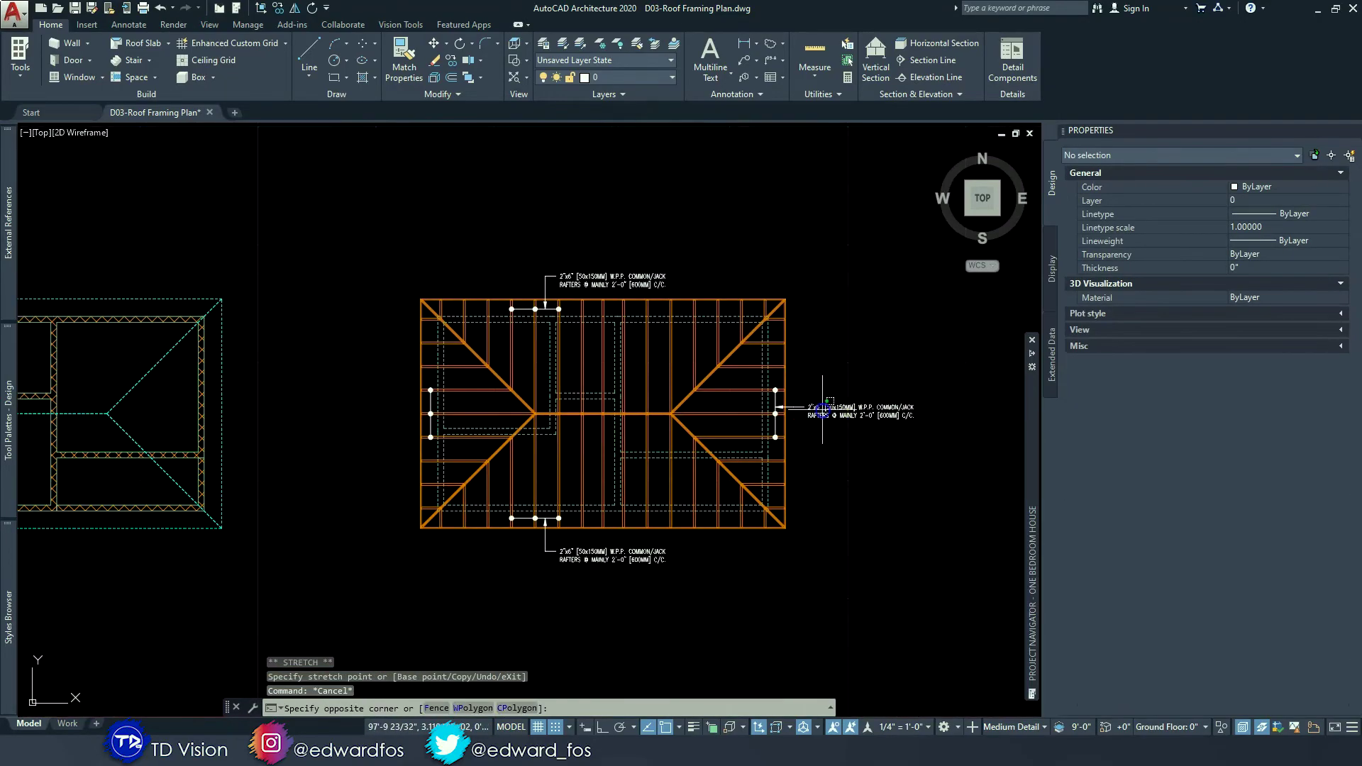
pyautogui.click(794, 346)
pyautogui.click(433, 94)
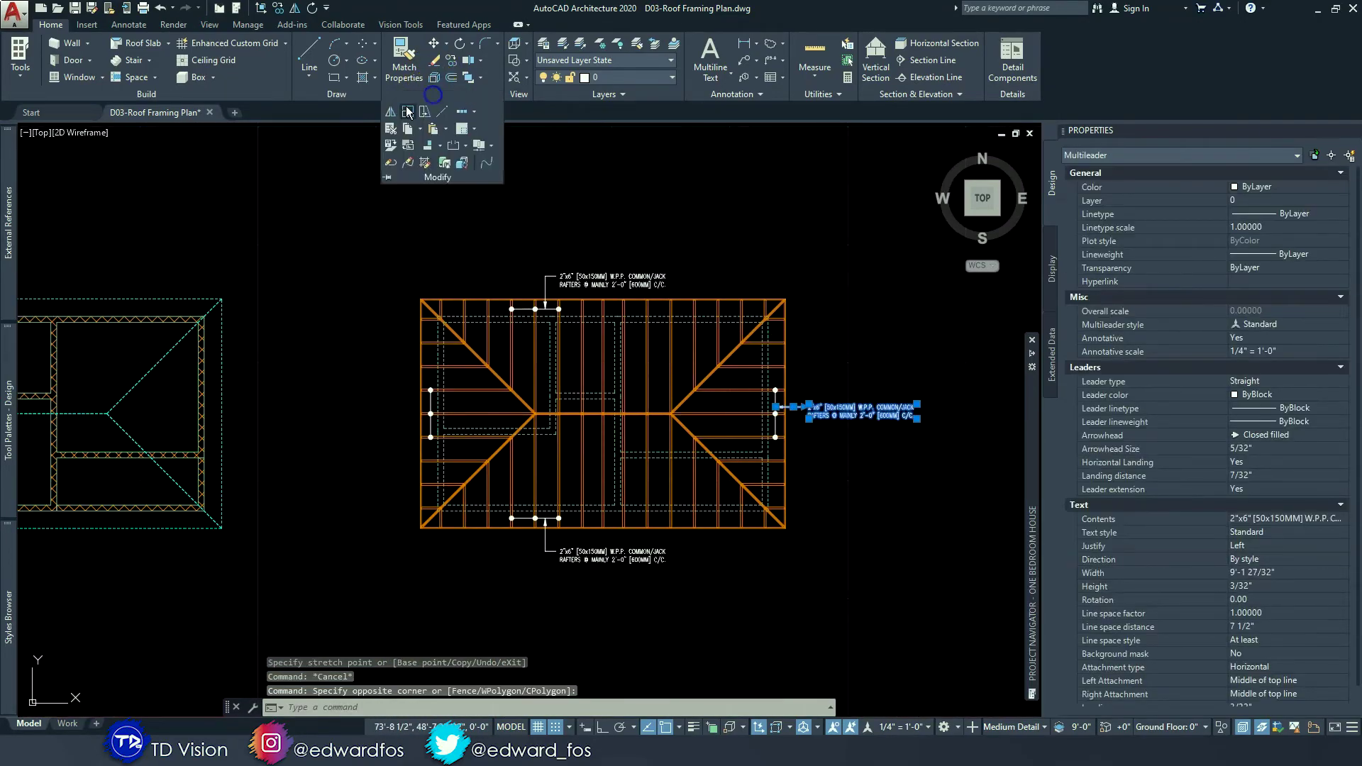
pyautogui.click(390, 113)
pyautogui.scroll(4, 602, 299)
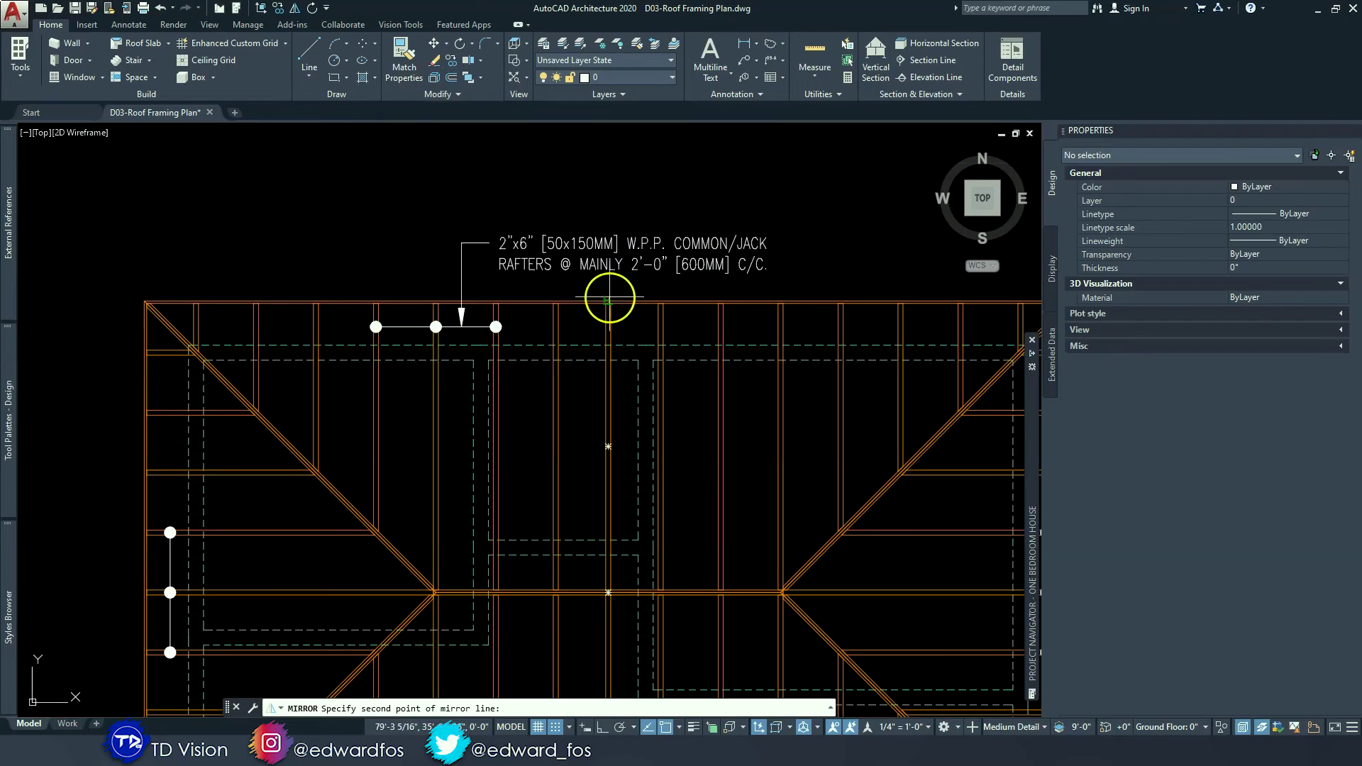
pyautogui.scroll(-5, 609, 297)
pyautogui.press('F8')
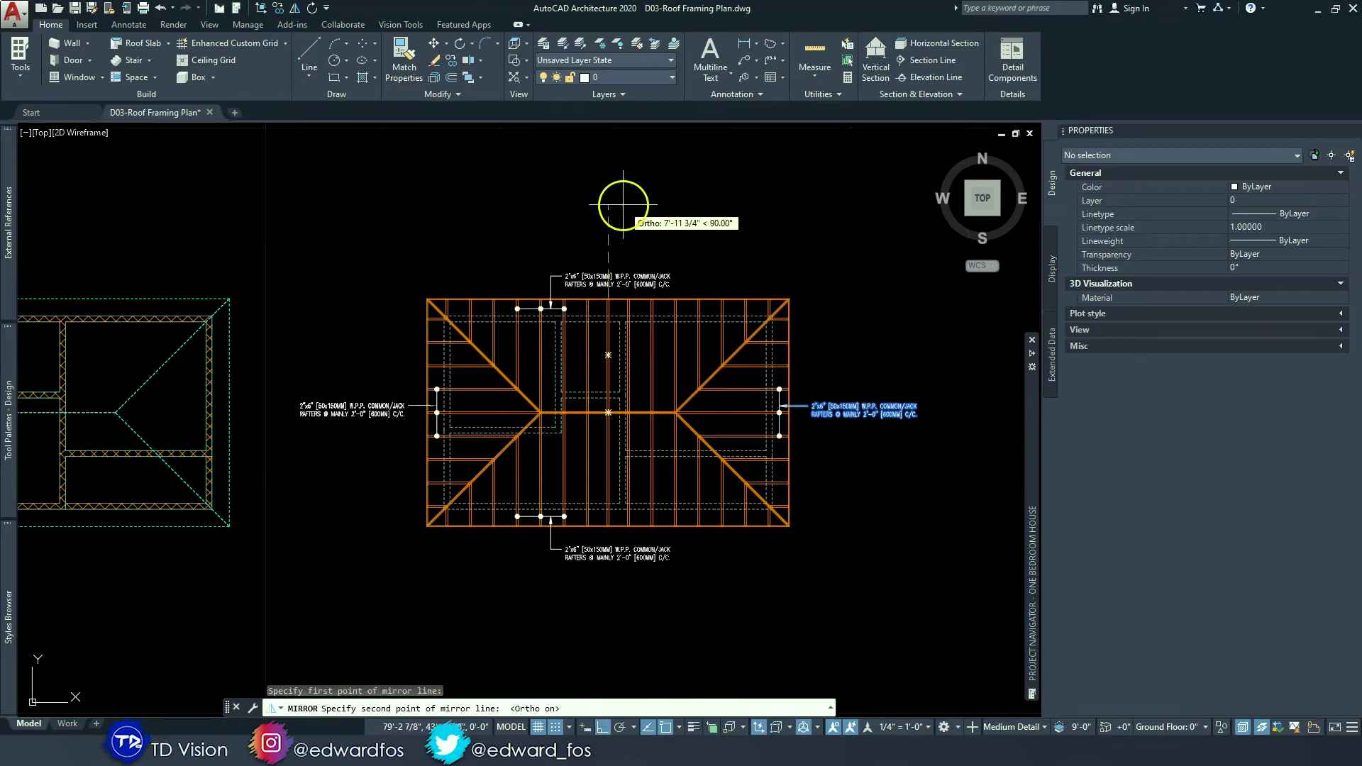
pyautogui.click(623, 205)
pyautogui.press('Return')
pyautogui.scroll(1, 481, 395)
pyautogui.scroll(-1, 473, 384)
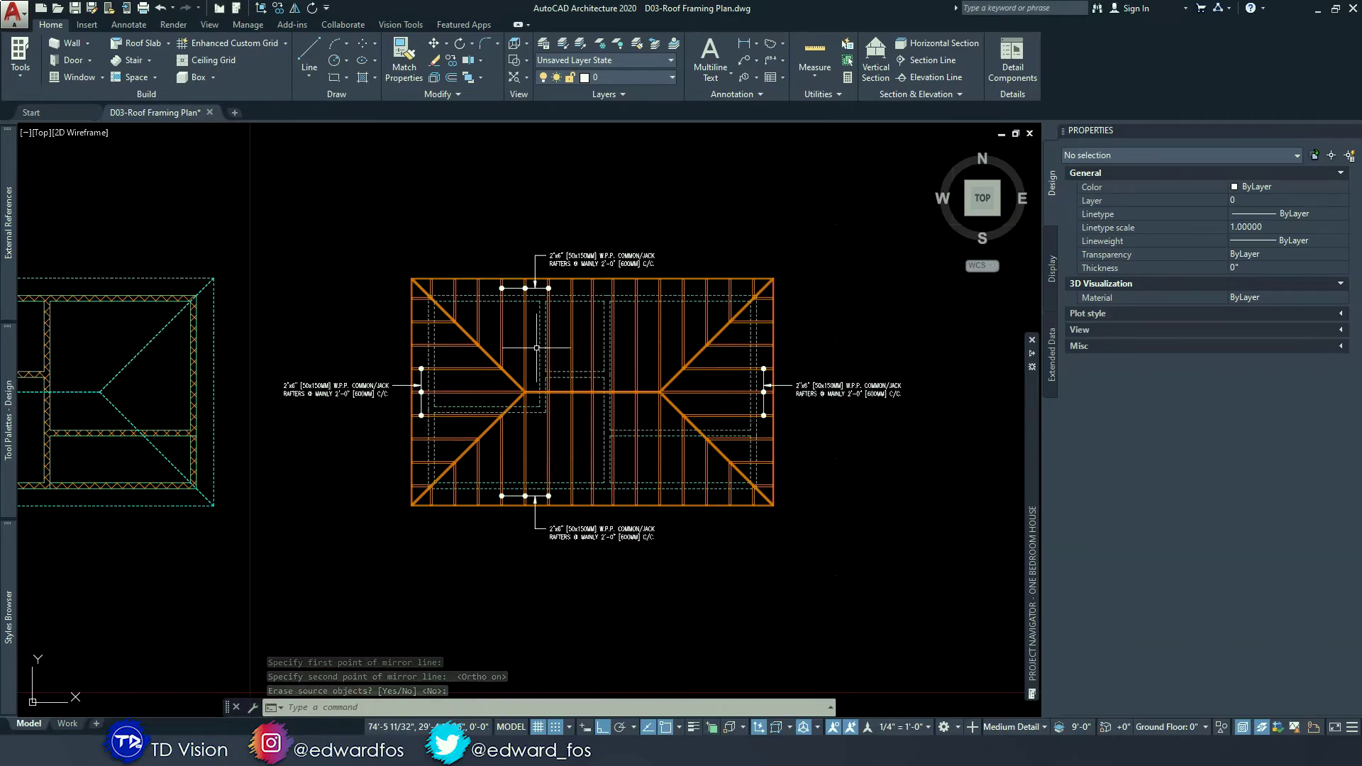
pyautogui.press('Escape')
pyautogui.press('Escape')
# - Copy the upper rafter note horizontally about 16' to the right, above the upper-right hip
pyautogui.moveTo(688, 278); pyautogui.dragTo(669, 283, button='middle')
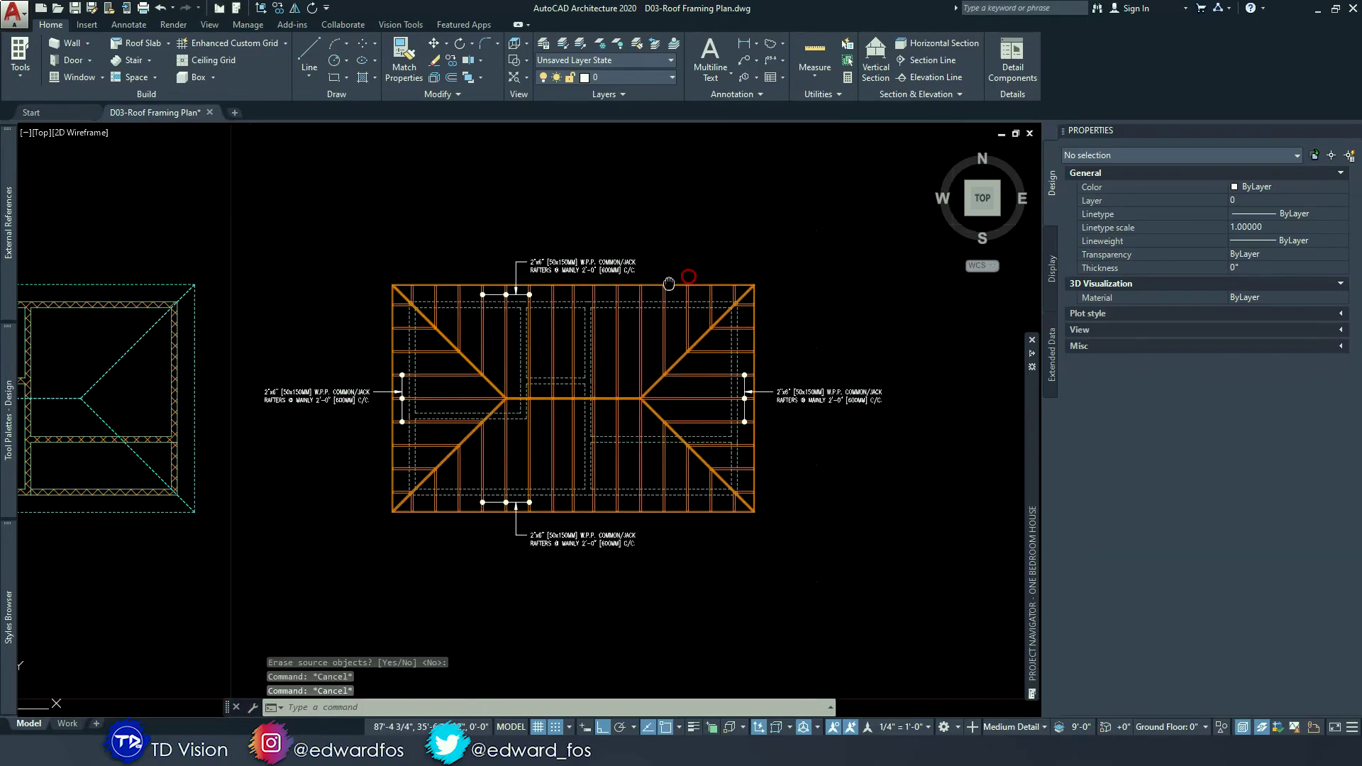
pyautogui.scroll(2, 669, 283)
pyautogui.click(539, 301)
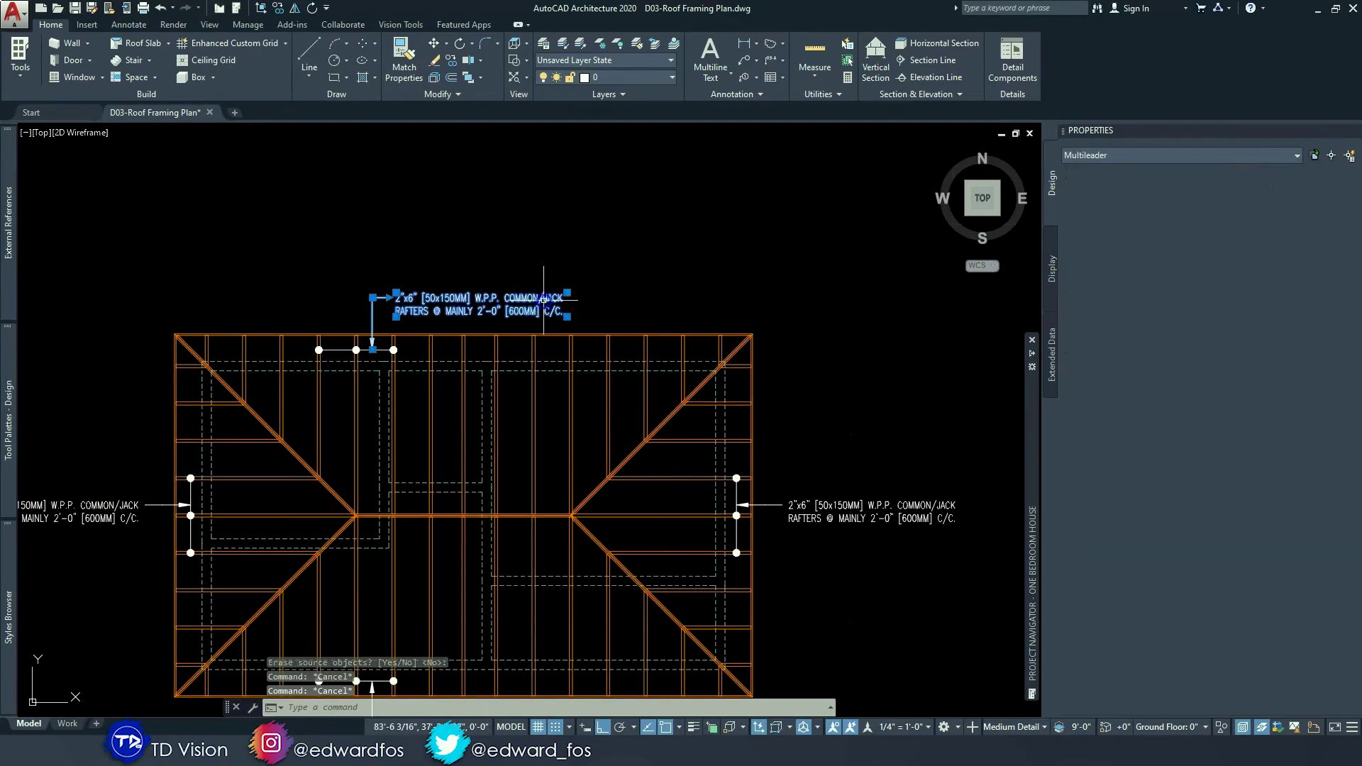
pyautogui.click(461, 60)
pyautogui.press('Escape')
pyautogui.press('Escape')
pyautogui.click(487, 298)
pyautogui.click(451, 61)
pyautogui.click(467, 237)
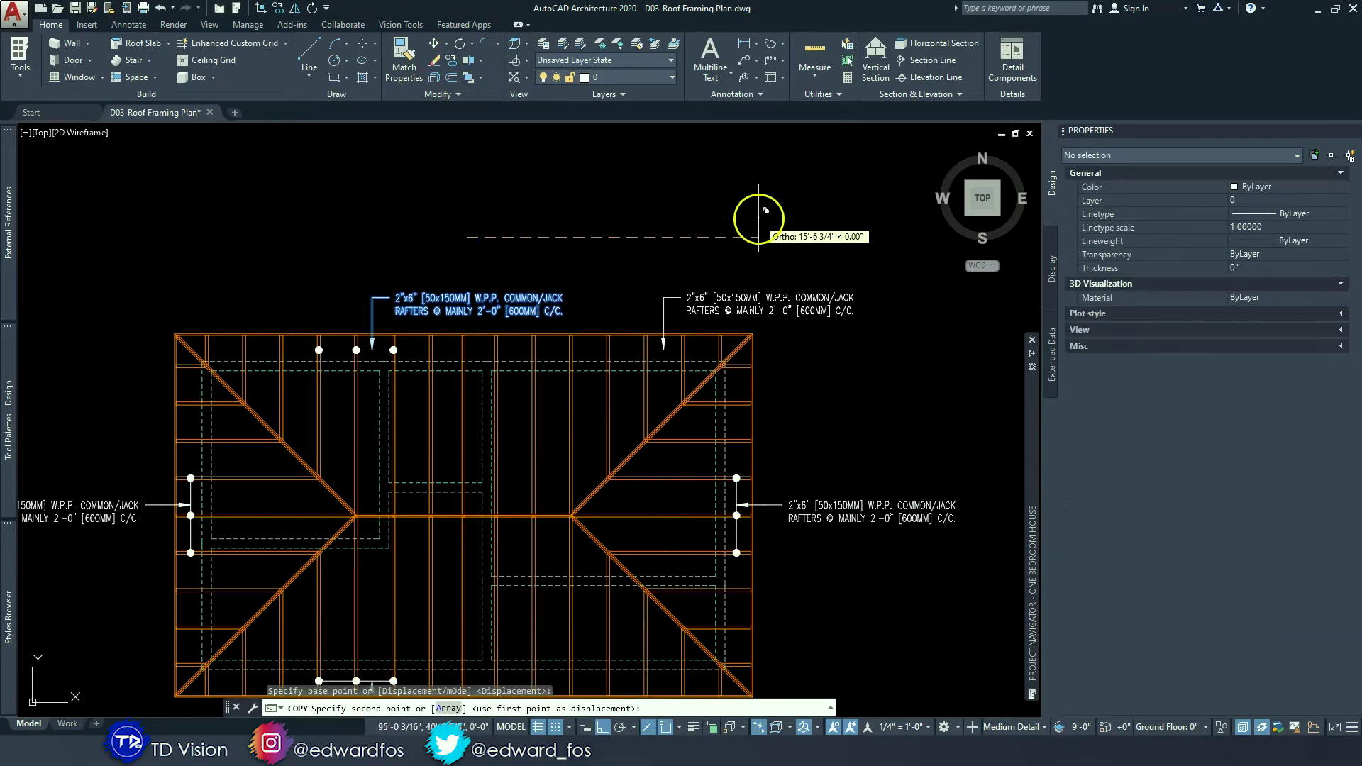
pyautogui.click(763, 218)
pyautogui.press('Escape')
pyautogui.press('Escape')
# - Stretch the new note's arrowhead straight down onto the upper-right hip rafter
pyautogui.click(724, 300)
pyautogui.scroll(4, 652, 350)
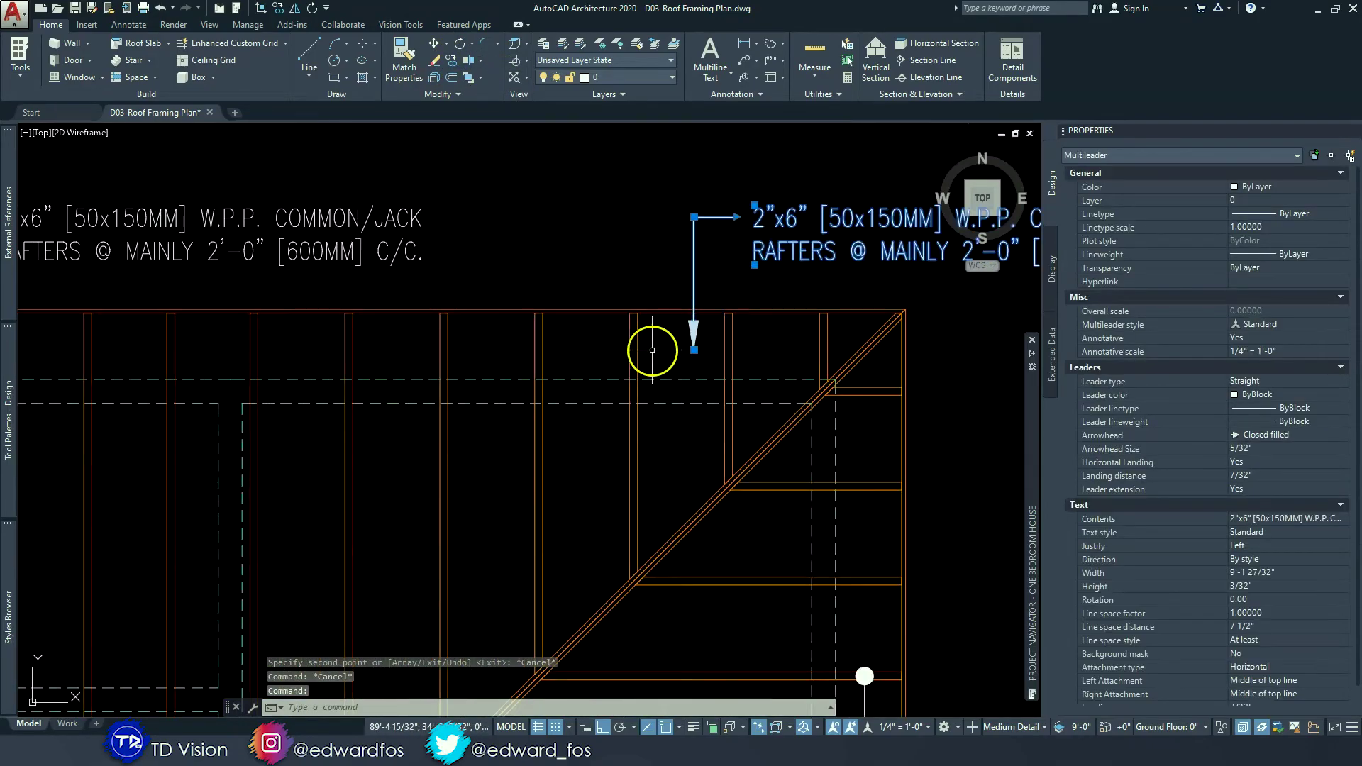
pyautogui.scroll(-4, 652, 350)
pyautogui.click(693, 310)
pyautogui.scroll(3, 681, 372)
pyautogui.scroll(2, 670, 489)
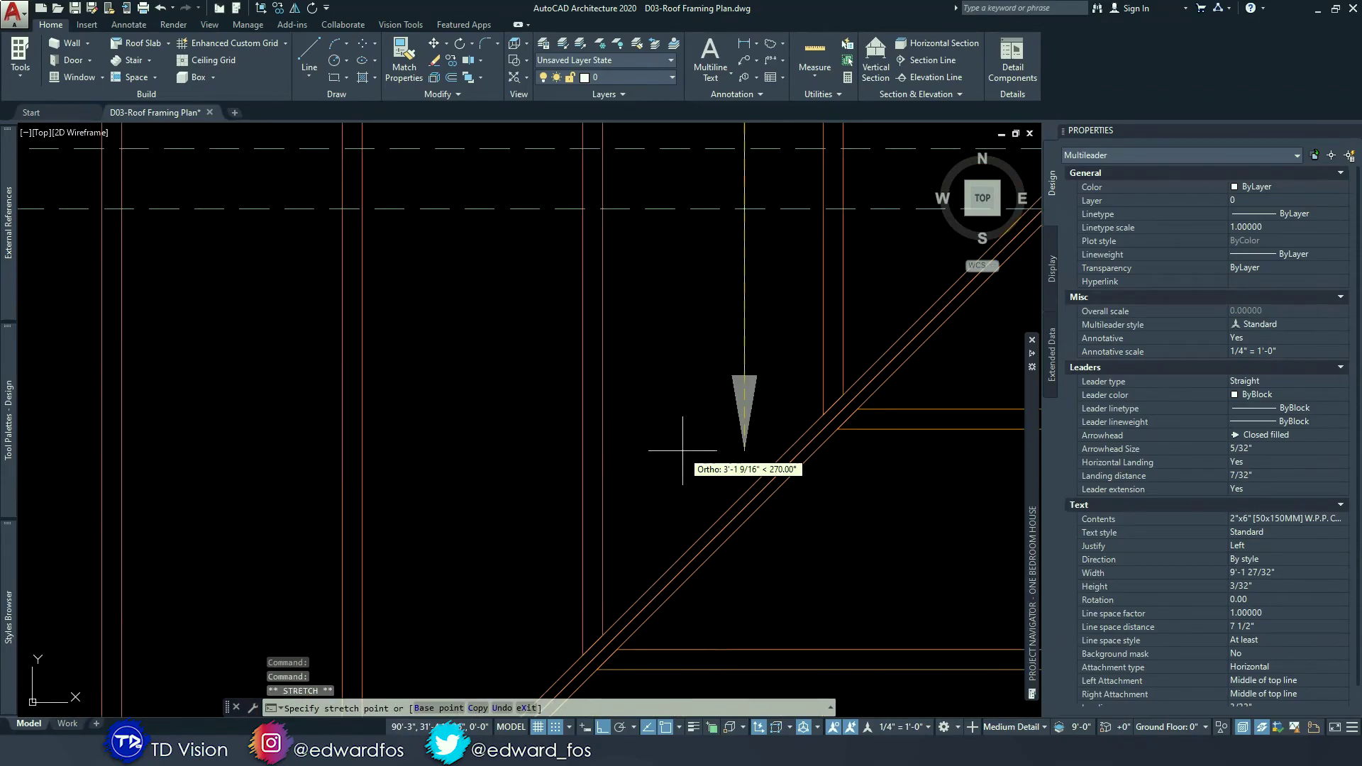
pyautogui.press('Escape')
pyautogui.press('Escape')
pyautogui.scroll(-5, 659, 490)
# - Change the upper-right note's text to "2"x8" [50x200MM] W.P.P. HIP RAFTER"
pyautogui.doubleClick(685, 310)
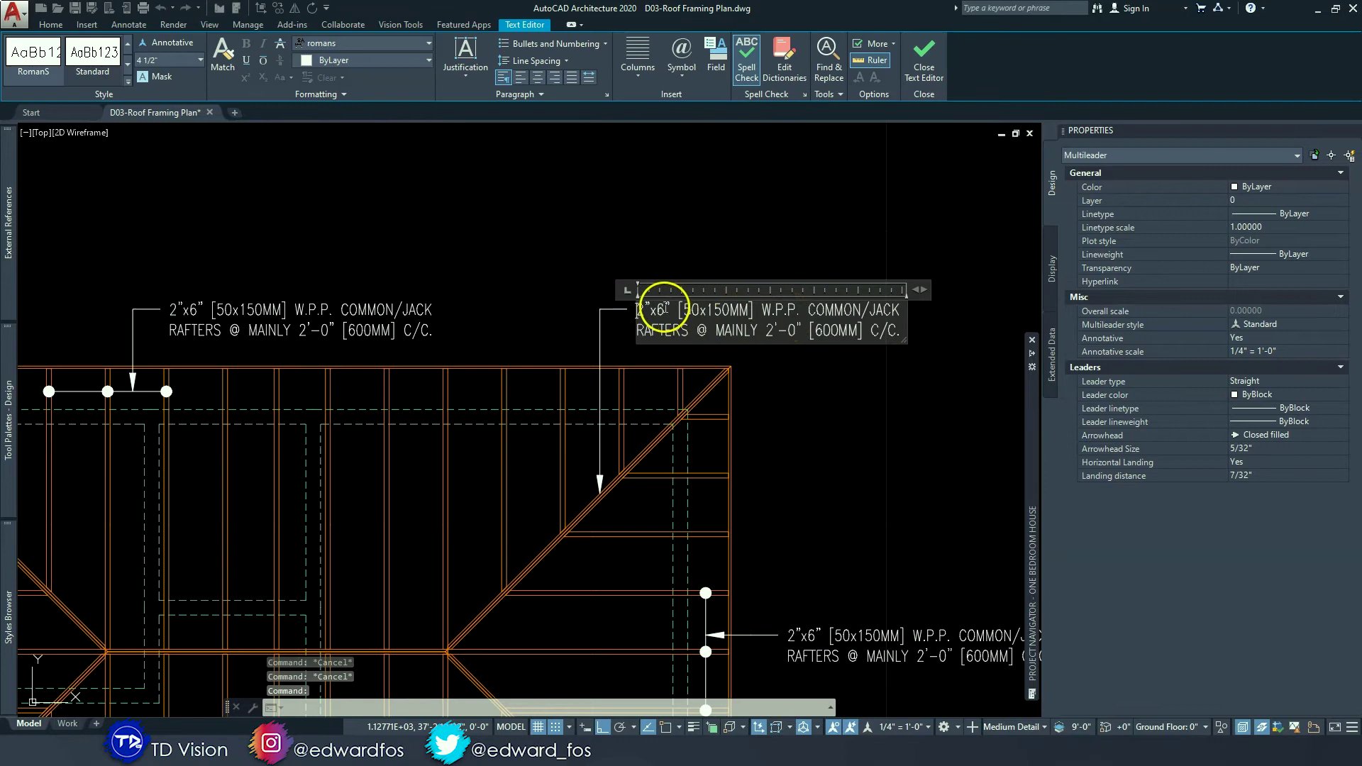
pyautogui.write('8')
pyautogui.moveTo(714, 310); pyautogui.dragTo(728, 314)
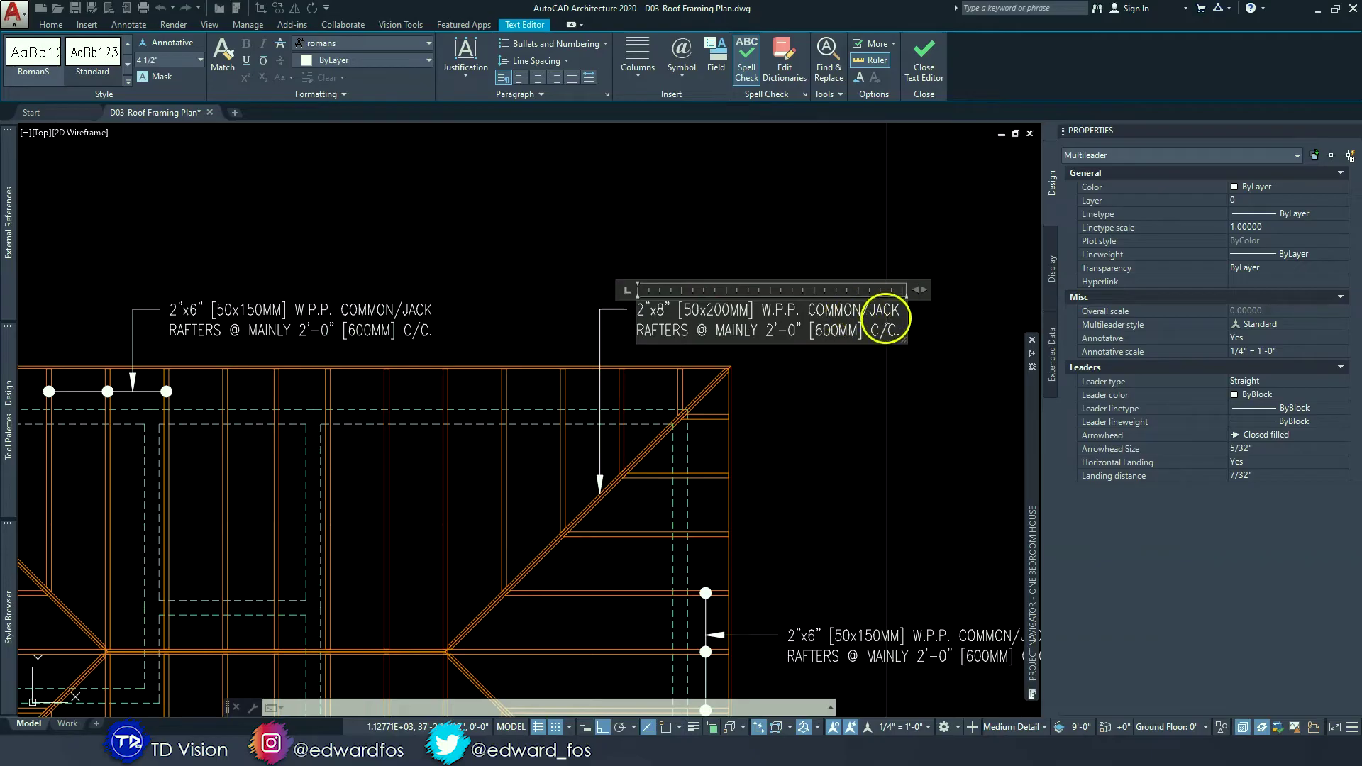
pyautogui.moveTo(899, 330); pyautogui.dragTo(809, 310)
pyautogui.write('HIP RAFTER')
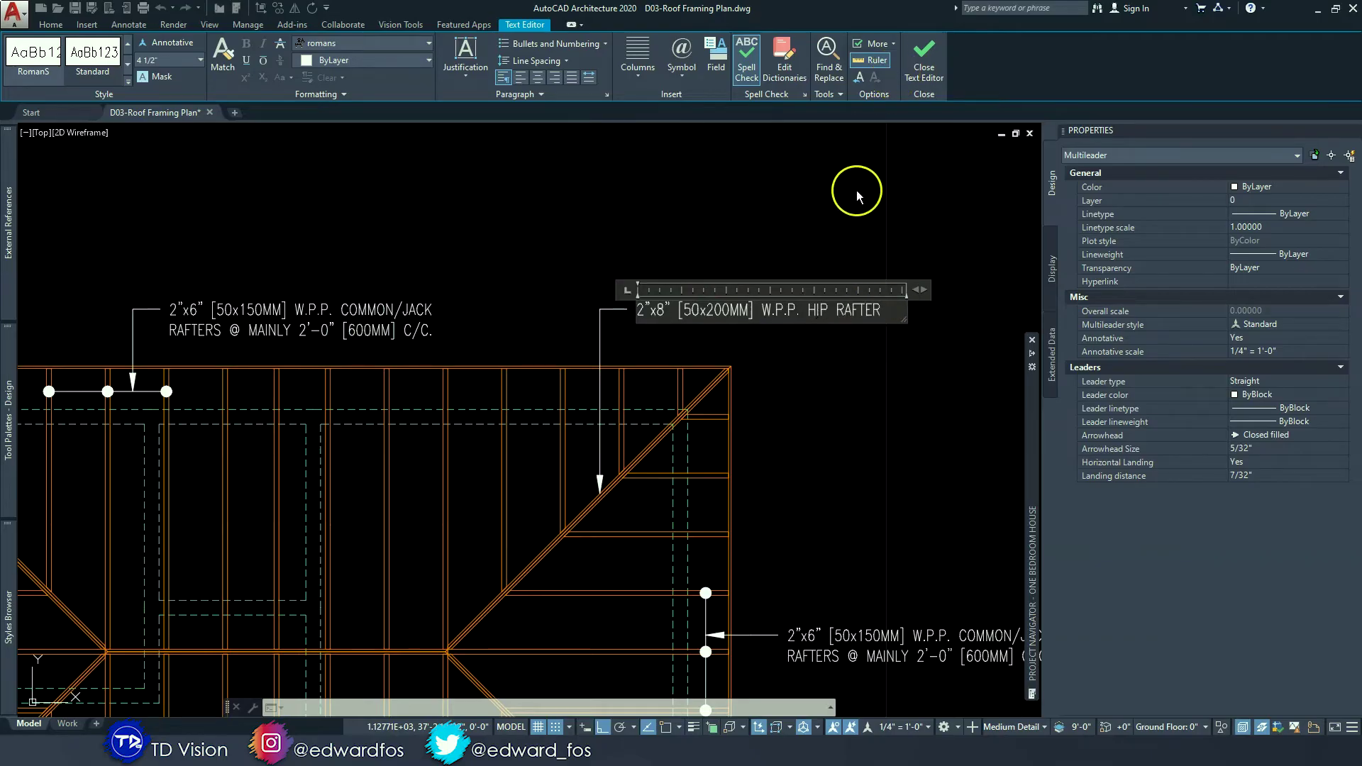
pyautogui.click(702, 247)
pyautogui.click(722, 310)
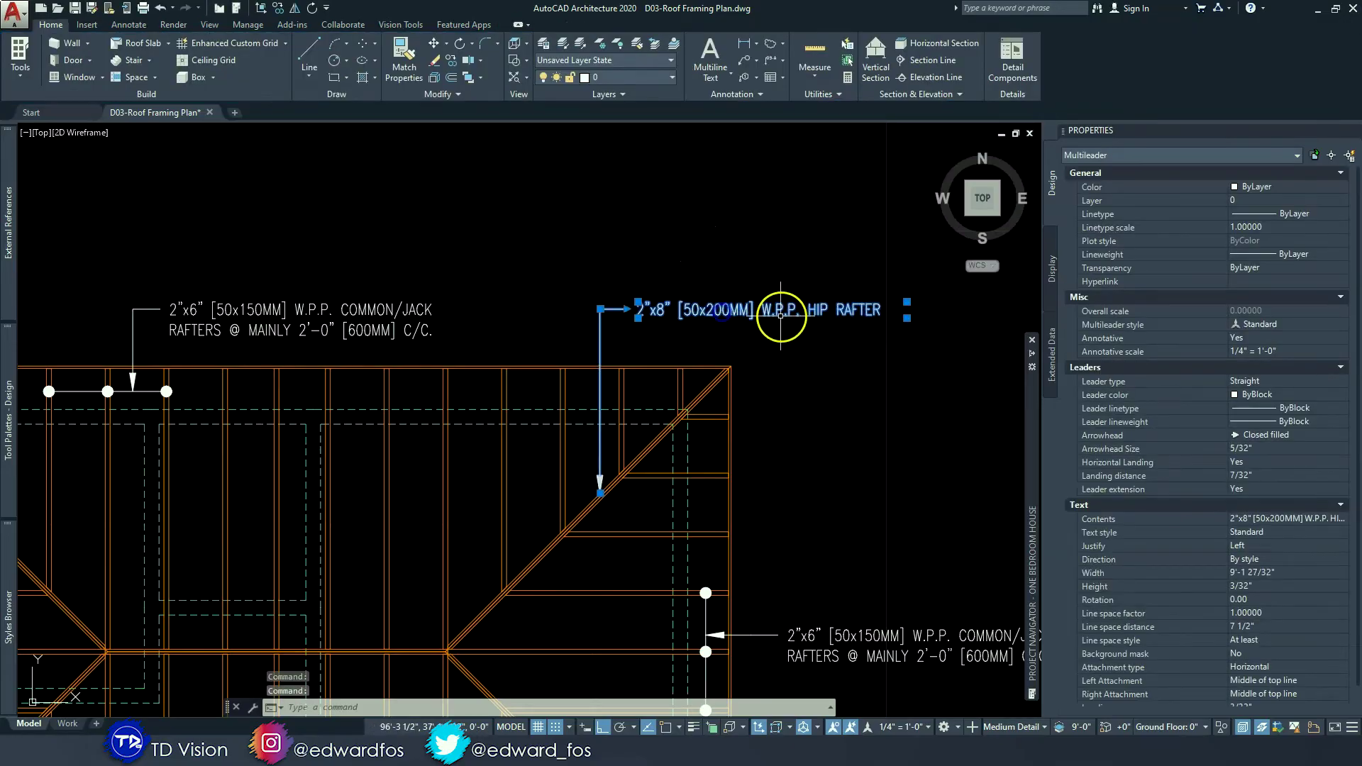
# - Narrow the text box of the upper-right hip rafter note so its text wraps onto two lines
pyautogui.click(827, 315)
pyautogui.press('Escape')
pyautogui.doubleClick(871, 310)
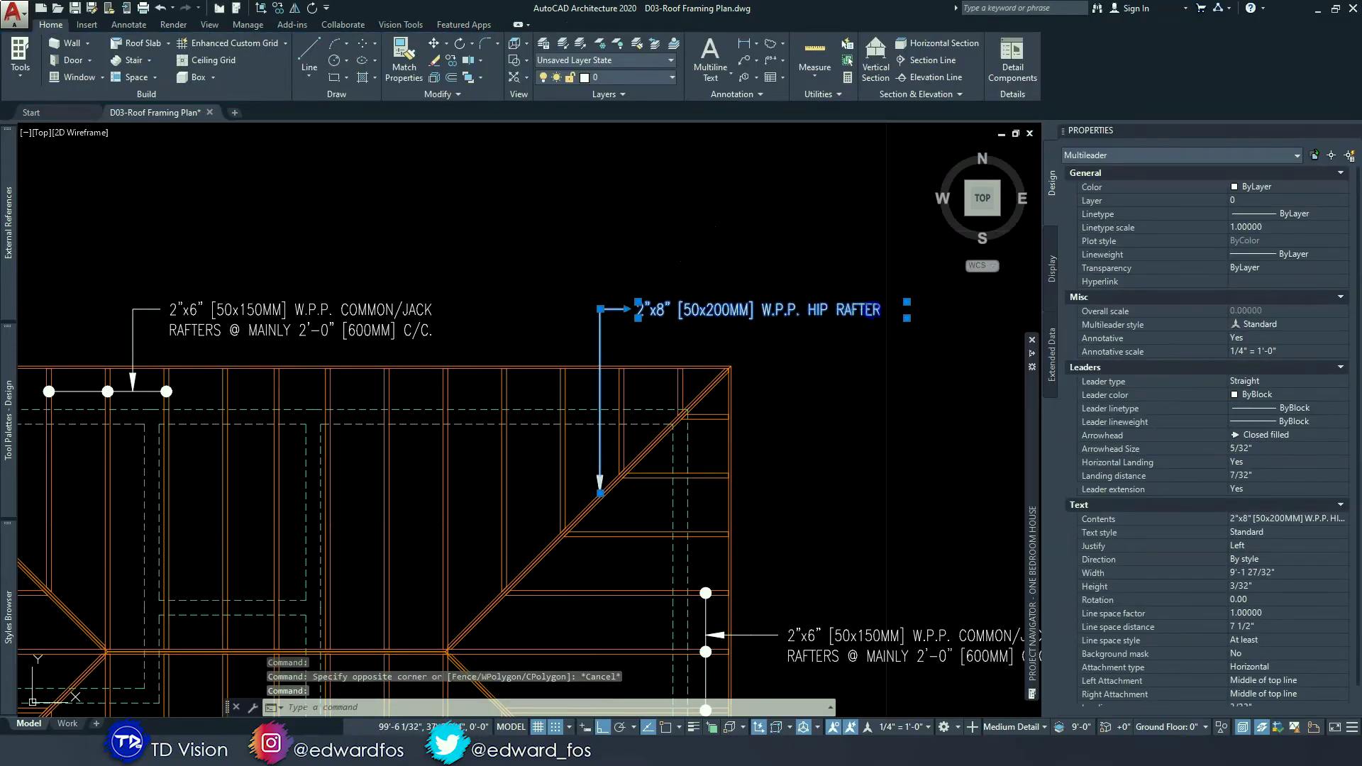
pyautogui.moveTo(920, 290); pyautogui.dragTo(834, 286)
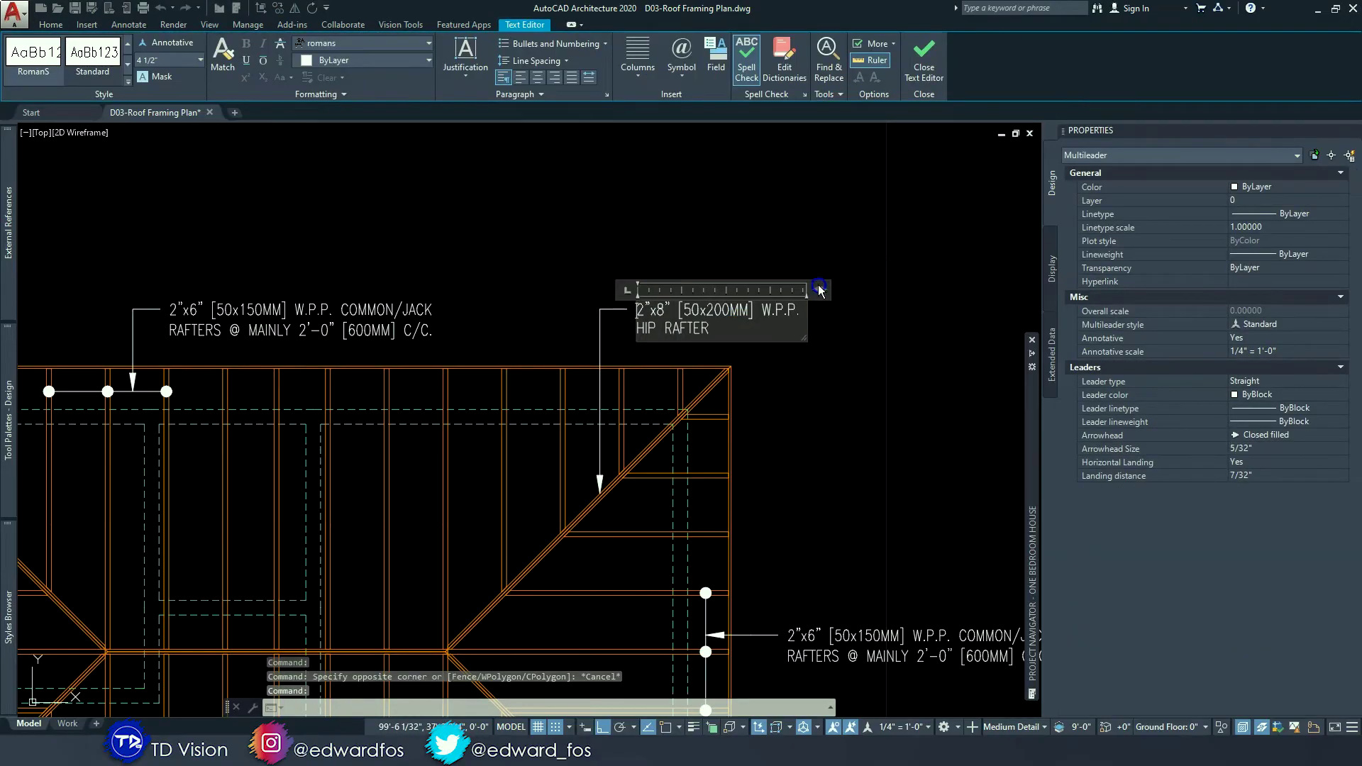
pyautogui.click(854, 305)
pyautogui.moveTo(668, 327); pyautogui.dragTo(751, 287, button='middle')
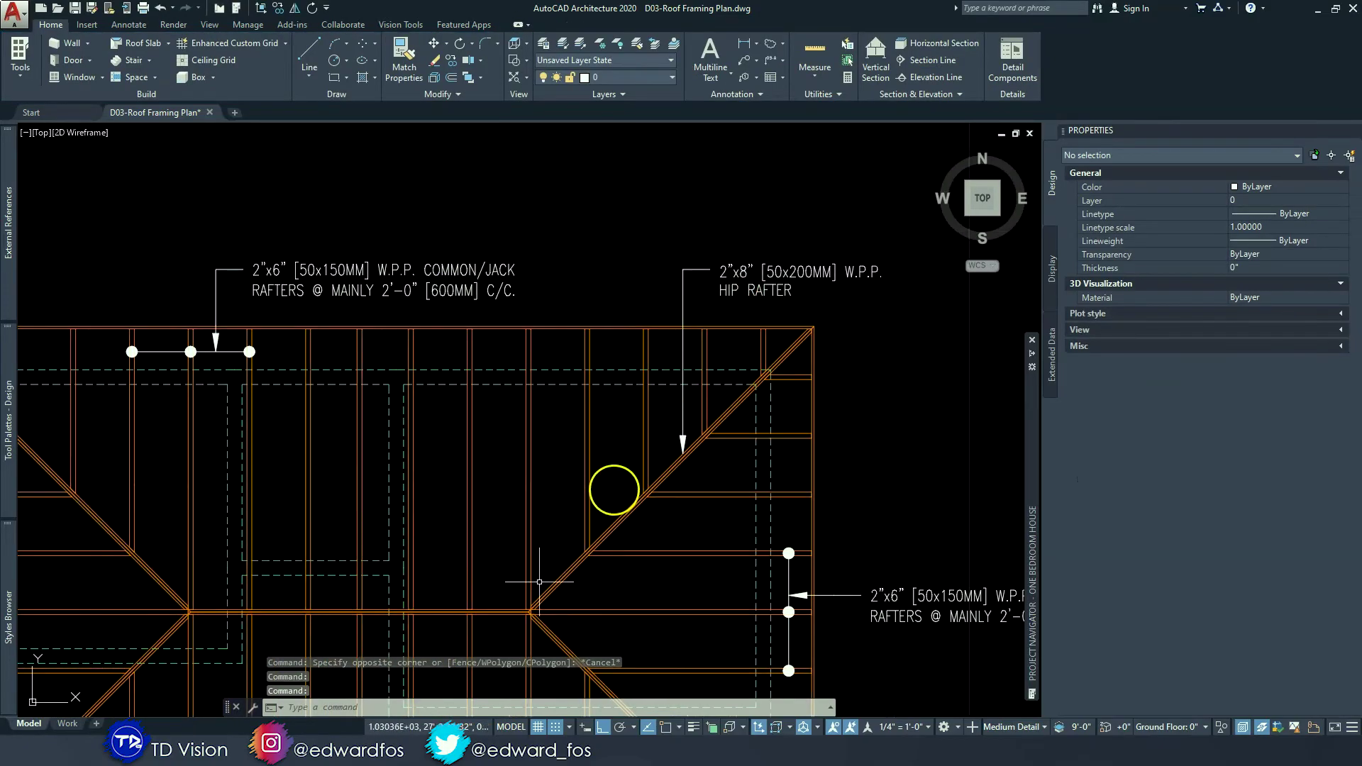
# - Mirror the upper-right hip rafter note about the roof's vertical centre line to the upper-left hip, keeping the original
pyautogui.scroll(-2, 694, 455)
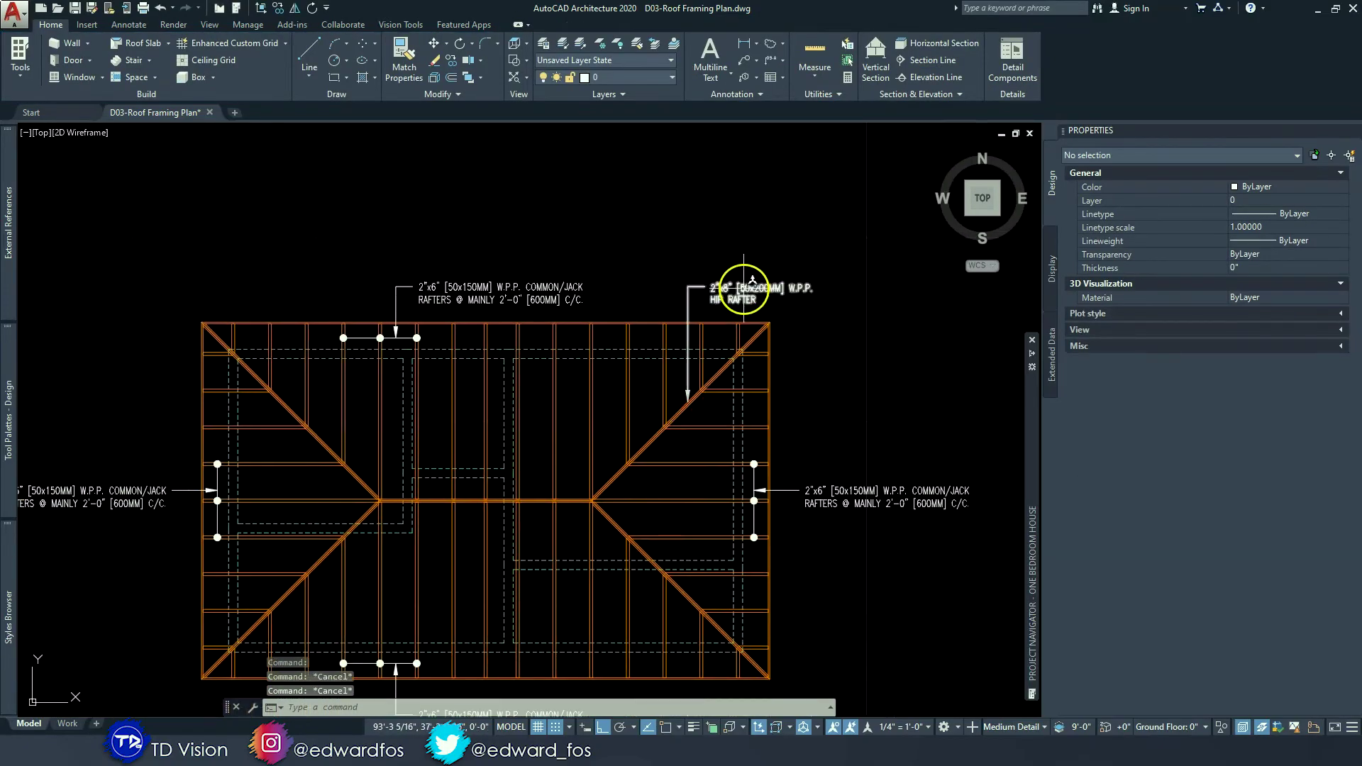
pyautogui.click(745, 289)
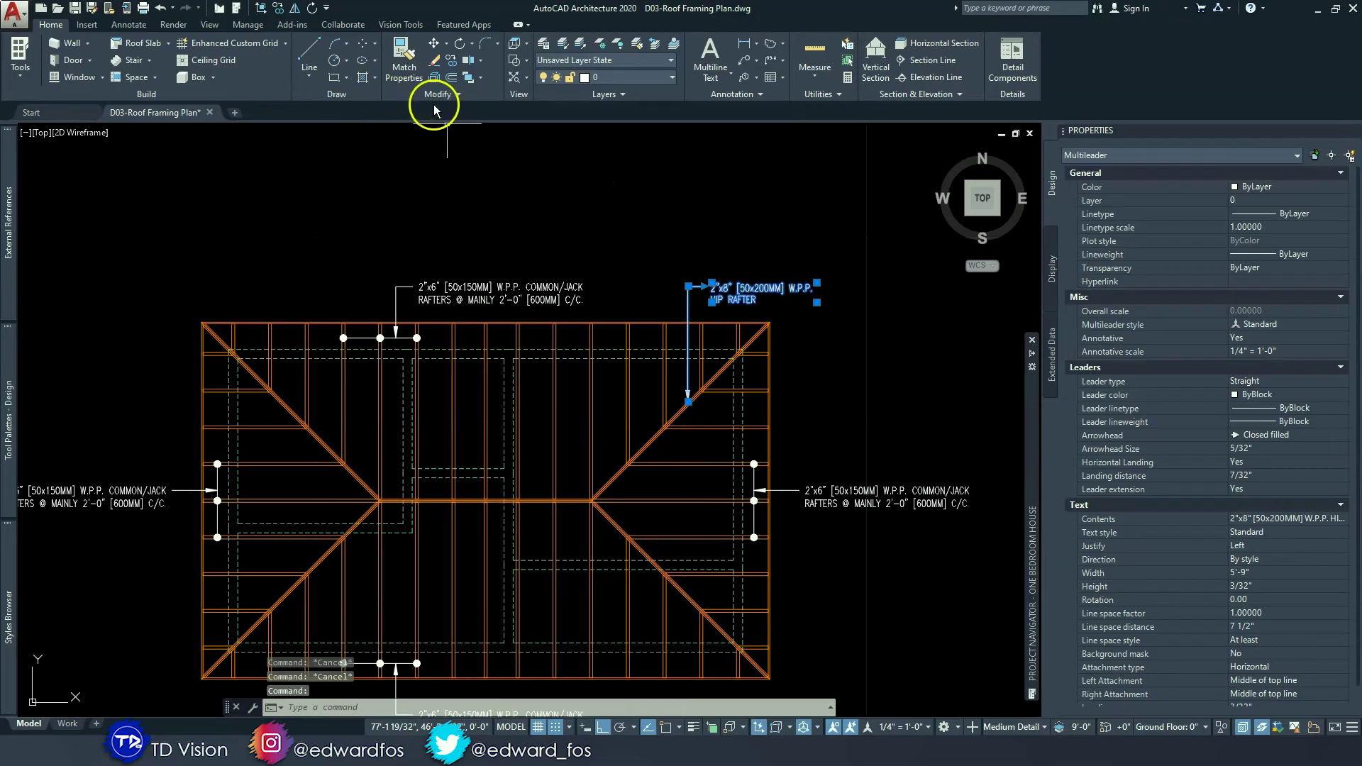
pyautogui.click(468, 59)
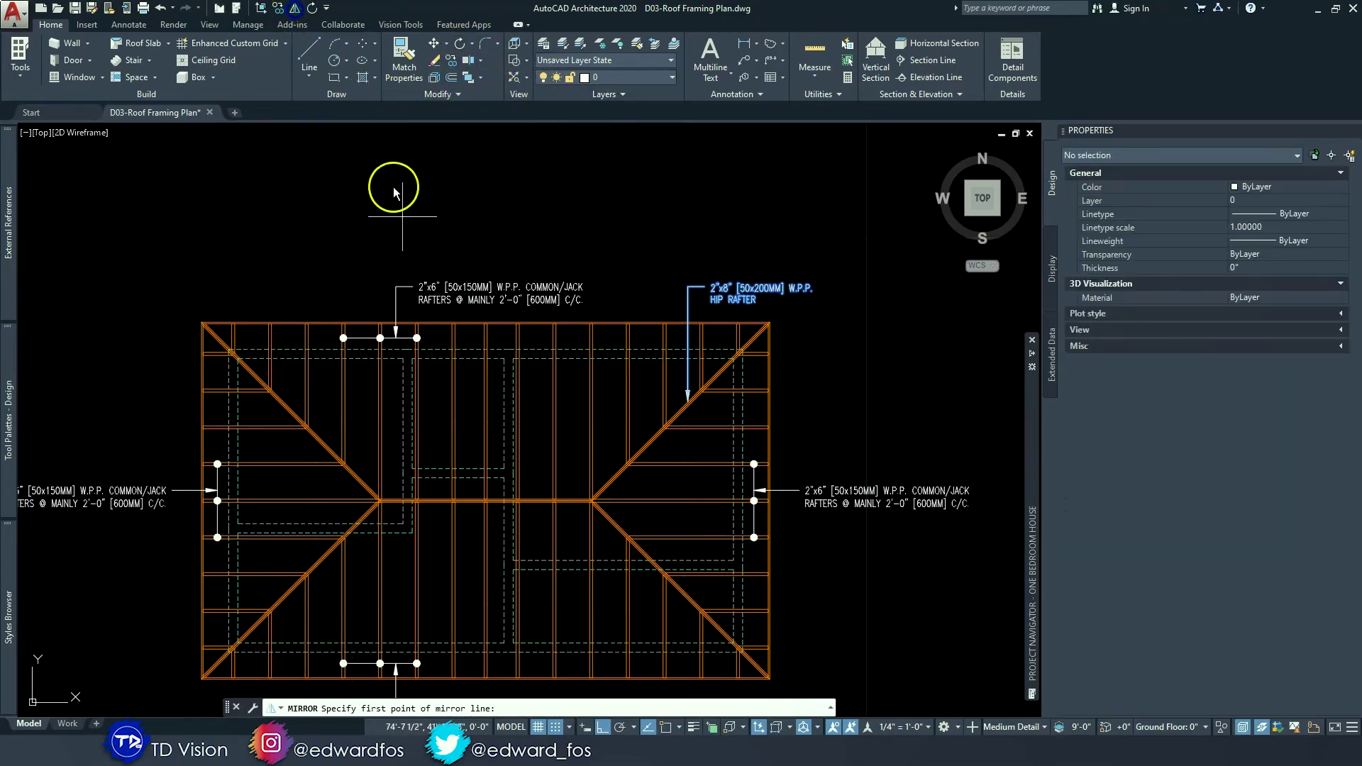
pyautogui.scroll(2, 473, 325)
pyautogui.press('F3')
pyautogui.click(487, 317)
pyautogui.press('Return')
pyautogui.scroll(-3, 508, 195)
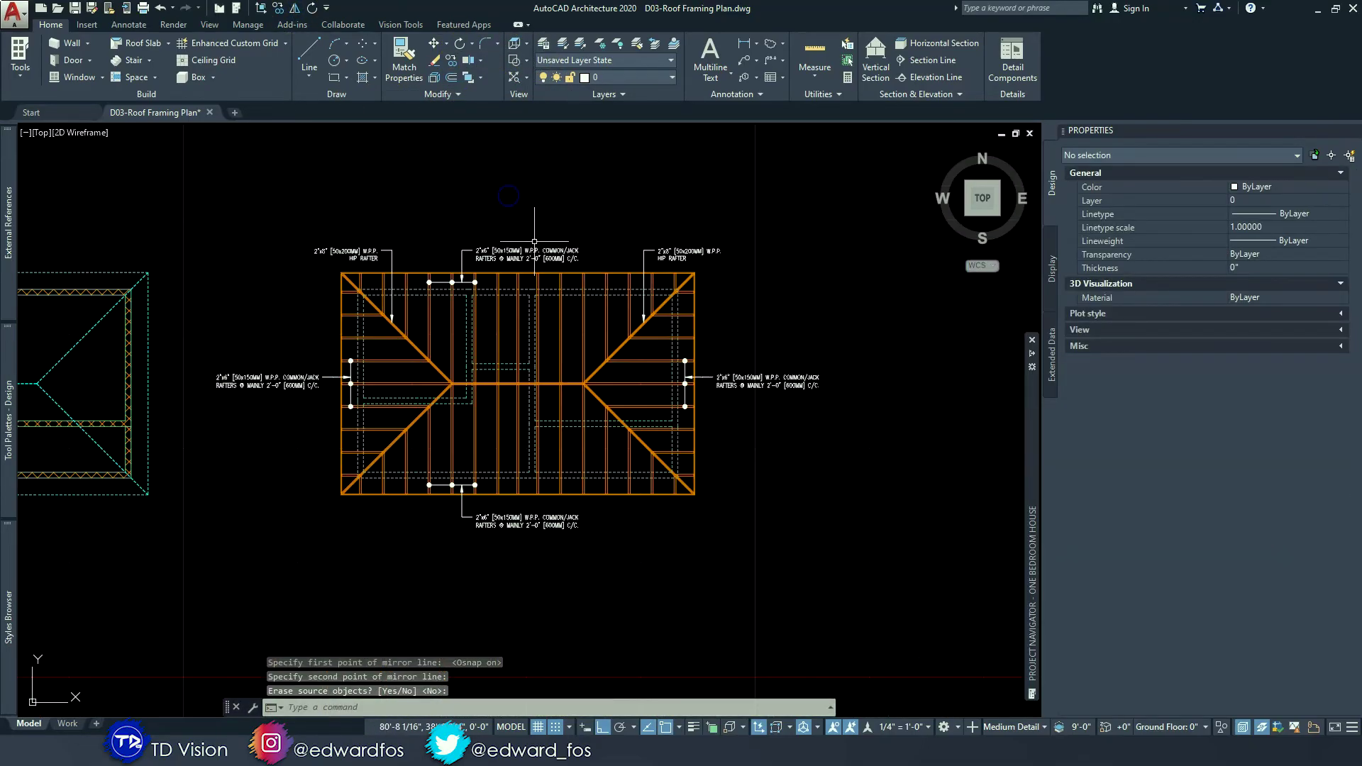
# - Mirror both upper hip rafter notes about the roof's horizontal centre line onto the lower hips, keeping the originals
pyautogui.click(649, 252)
pyautogui.click(371, 249)
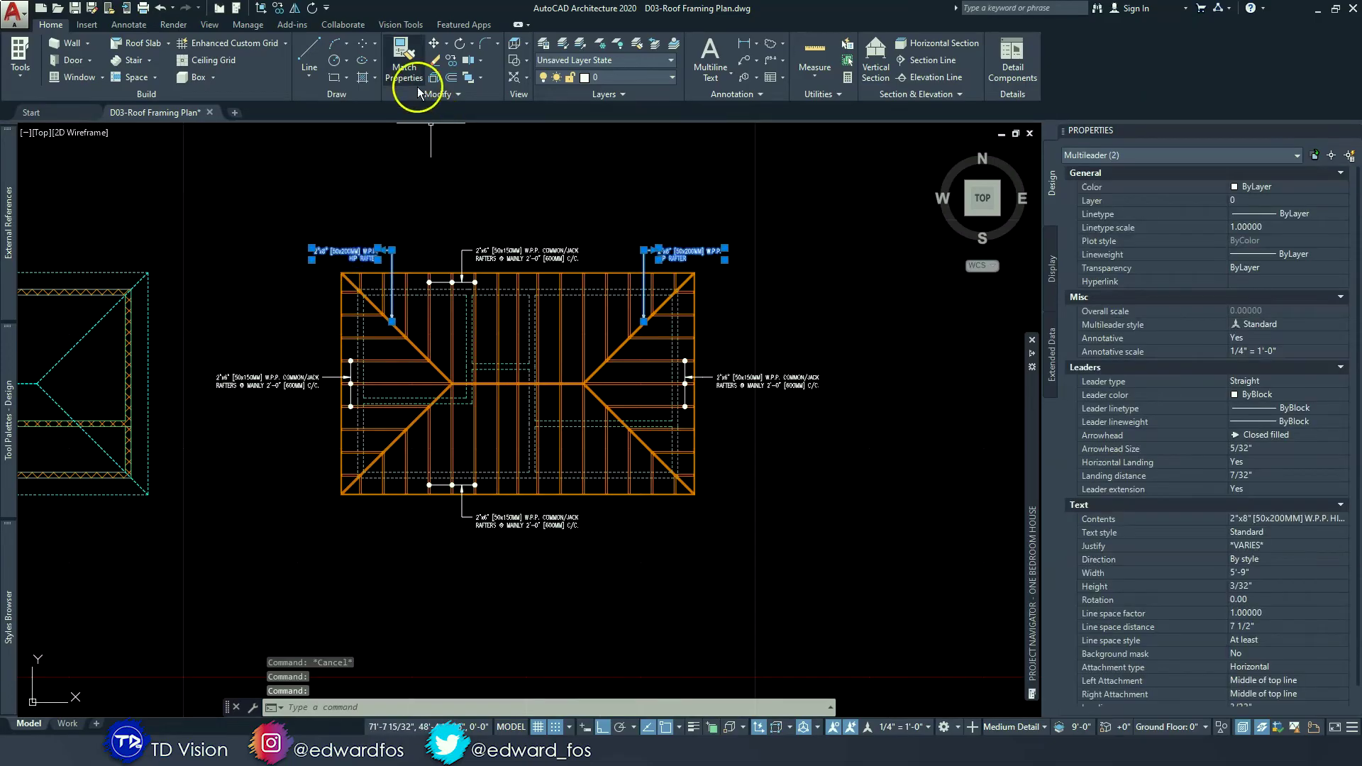
pyautogui.click(294, 8)
pyautogui.scroll(2, 311, 365)
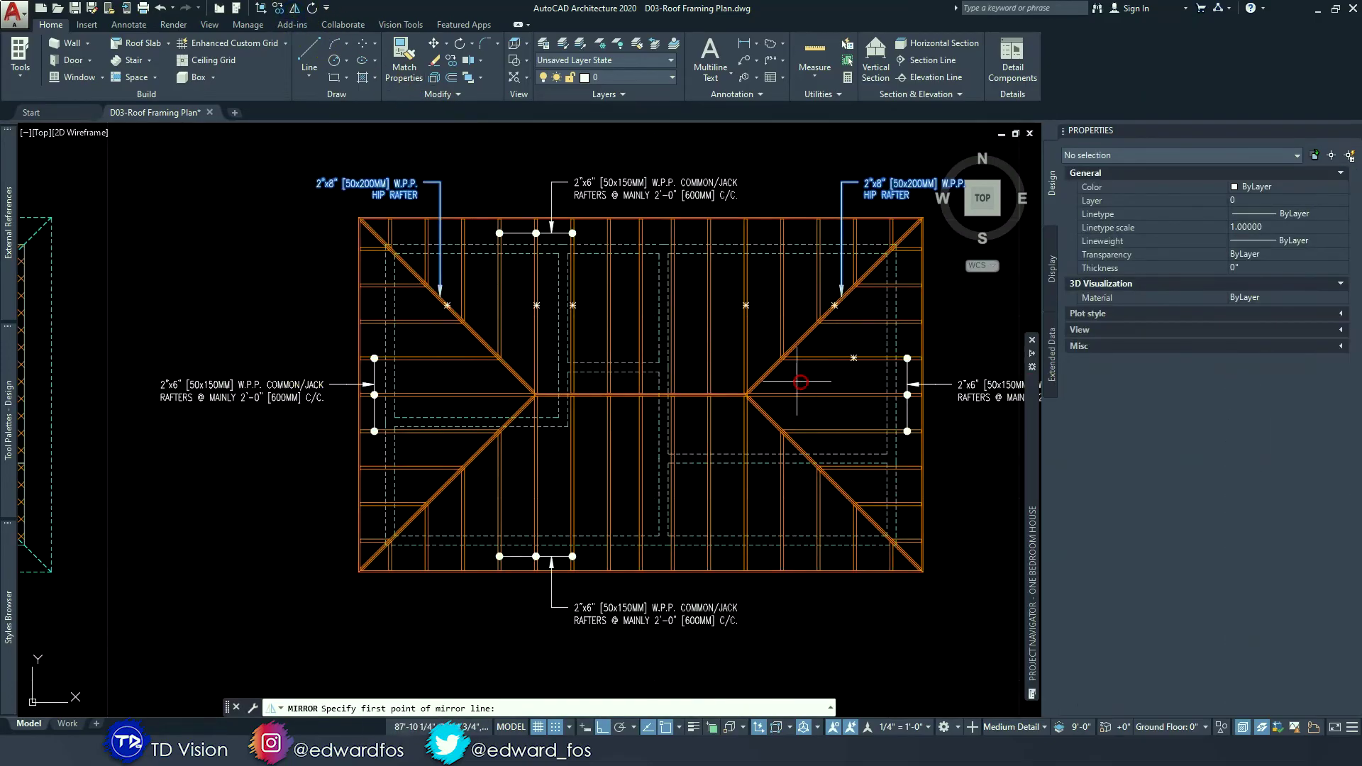
pyautogui.moveTo(937, 373); pyautogui.dragTo(641, 373, button='middle')
pyautogui.scroll(2, 640, 372)
pyautogui.click(615, 411)
pyautogui.scroll(-3, 615, 410)
pyautogui.click(898, 432)
pyautogui.press('Return')
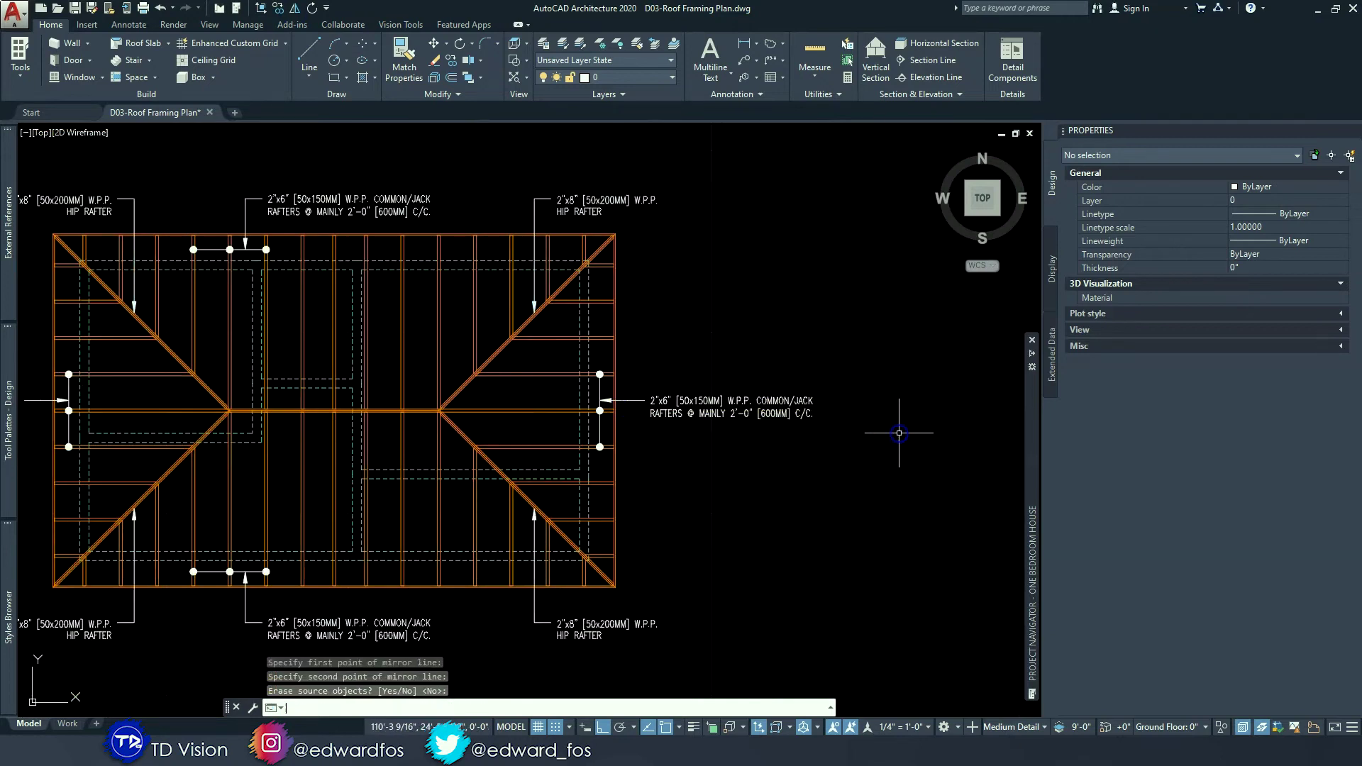
# - Copy the upper common/jack rafter note to just above the original
pyautogui.scroll(-3, 495, 385)
pyautogui.scroll(3, 539, 343)
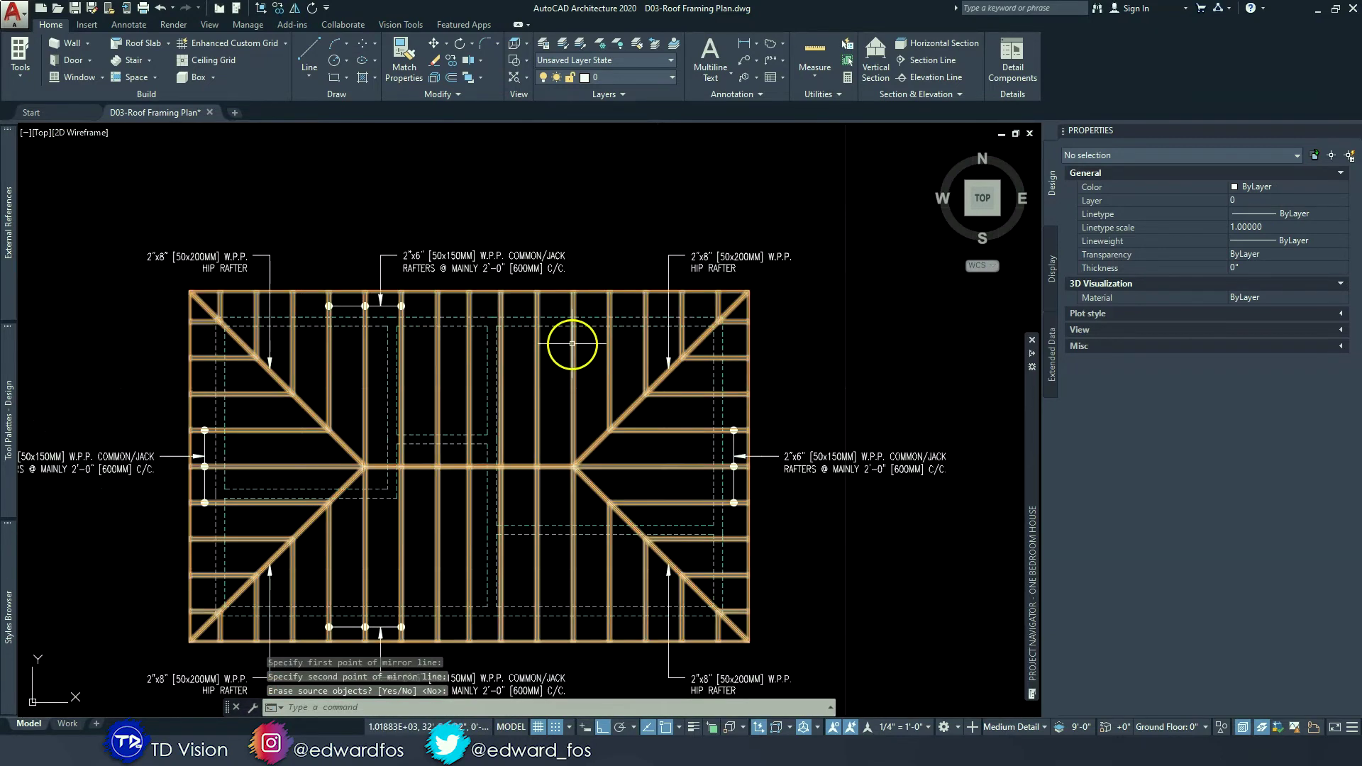
pyautogui.moveTo(572, 344); pyautogui.dragTo(612, 325, button='middle')
pyautogui.moveTo(615, 416); pyautogui.dragTo(583, 450, button='middle')
pyautogui.press('Escape')
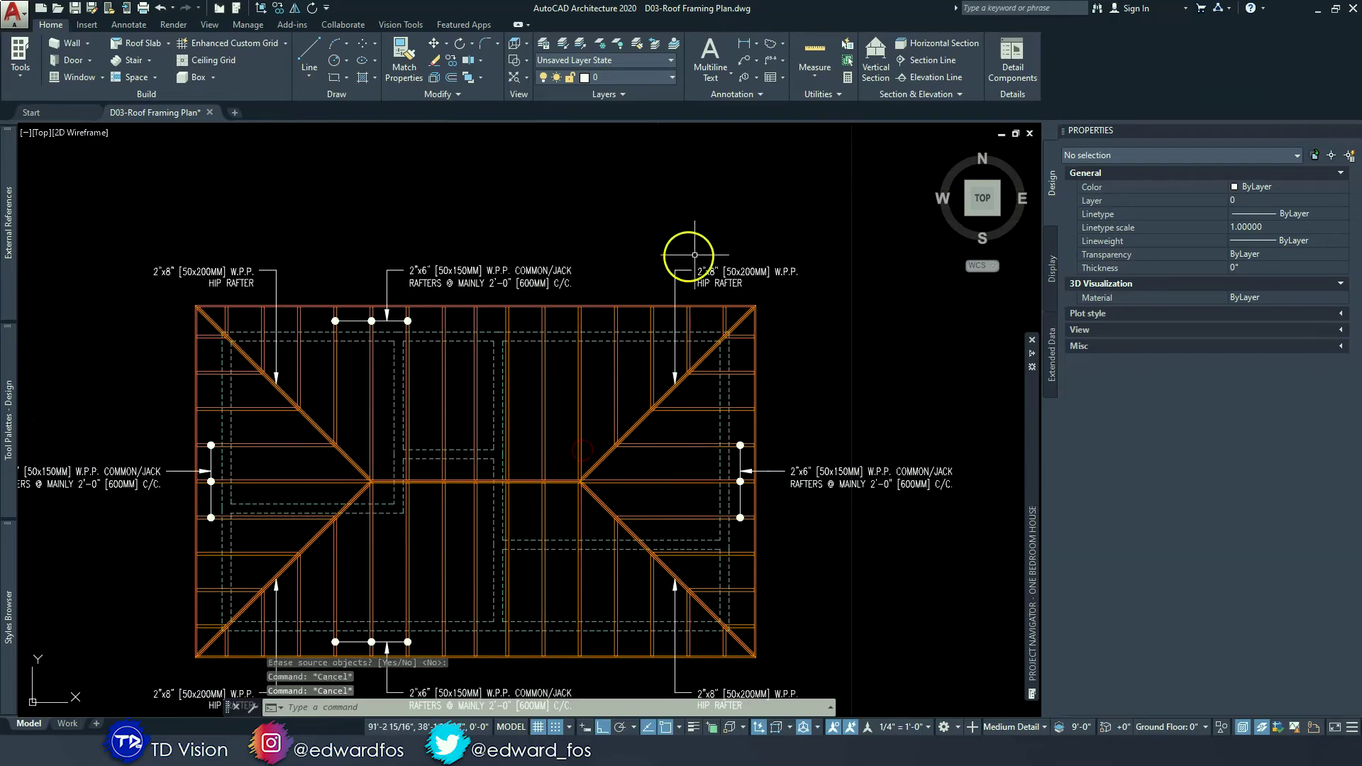
pyautogui.click(490, 275)
pyautogui.click(454, 65)
pyautogui.moveTo(443, 171); pyautogui.dragTo(492, 258, button='middle')
pyautogui.click(523, 305)
pyautogui.click(526, 264)
pyautogui.press('Escape')
pyautogui.press('Escape')
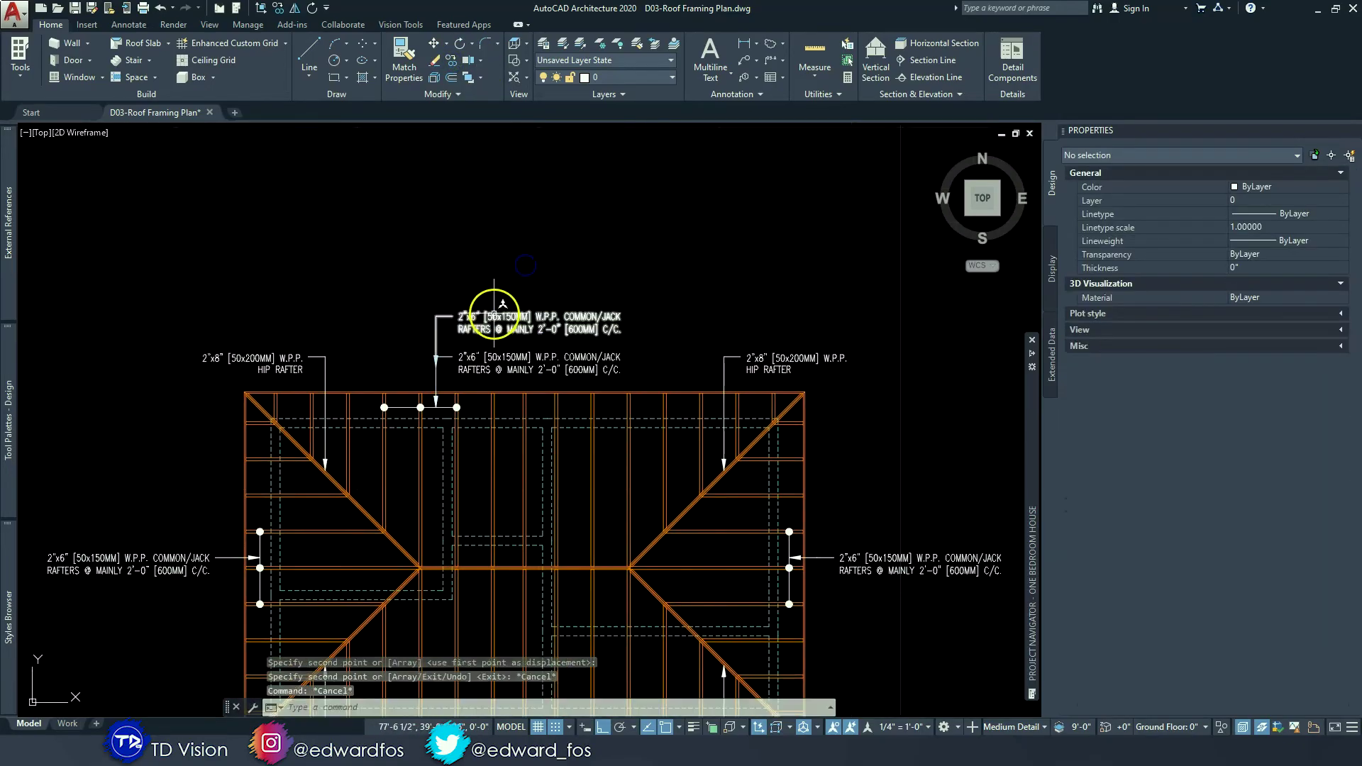
# - Change the copied upper note's text to "2"x10" [50x250MM] W.P.P. RIDGE BOARD."
pyautogui.scroll(2, 495, 310)
pyautogui.doubleClick(460, 318)
pyautogui.write('10')
pyautogui.moveTo(512, 319); pyautogui.dragTo(704, 343)
pyautogui.write('RID')
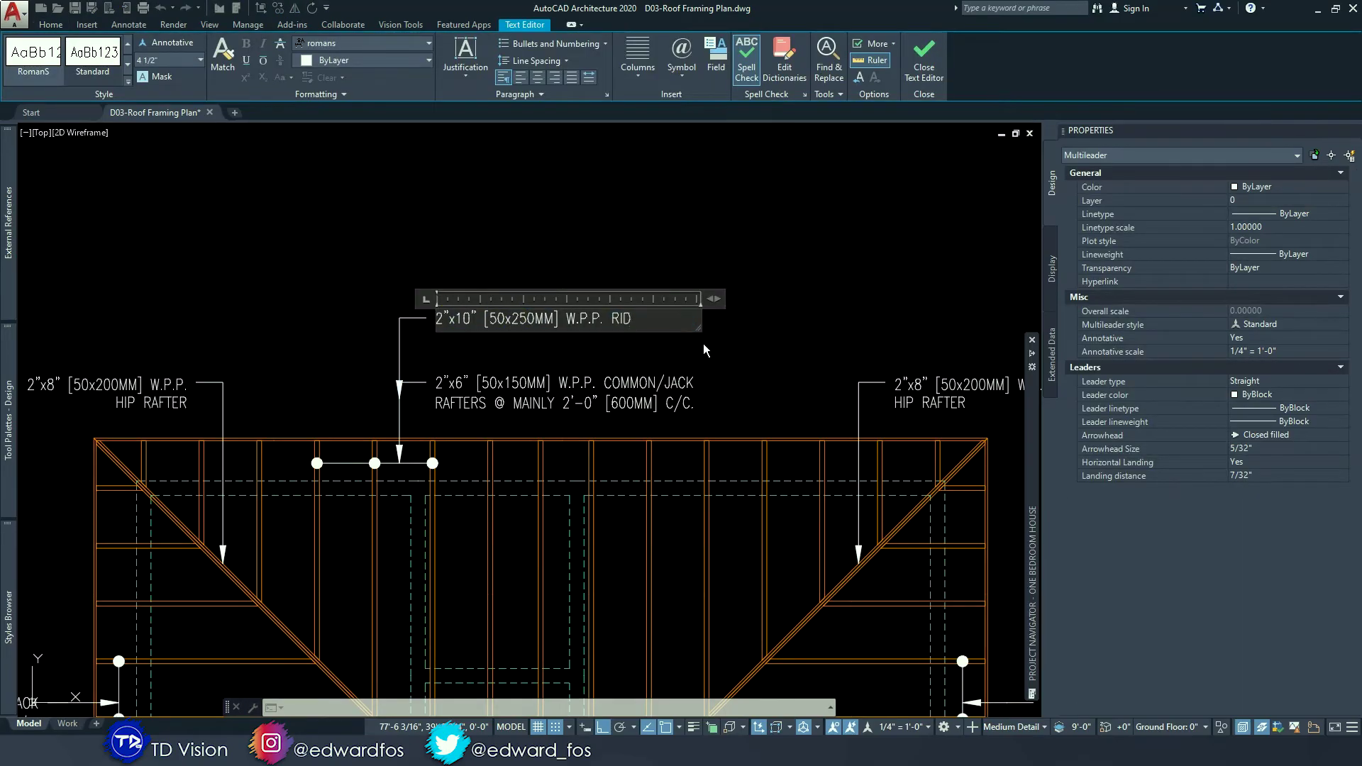
pyautogui.write('GE BOARD.')
pyautogui.click(658, 232)
# - With Ortho off, stretch the ridge board note's arrowhead down onto the ridge near its right end
pyautogui.click(565, 317)
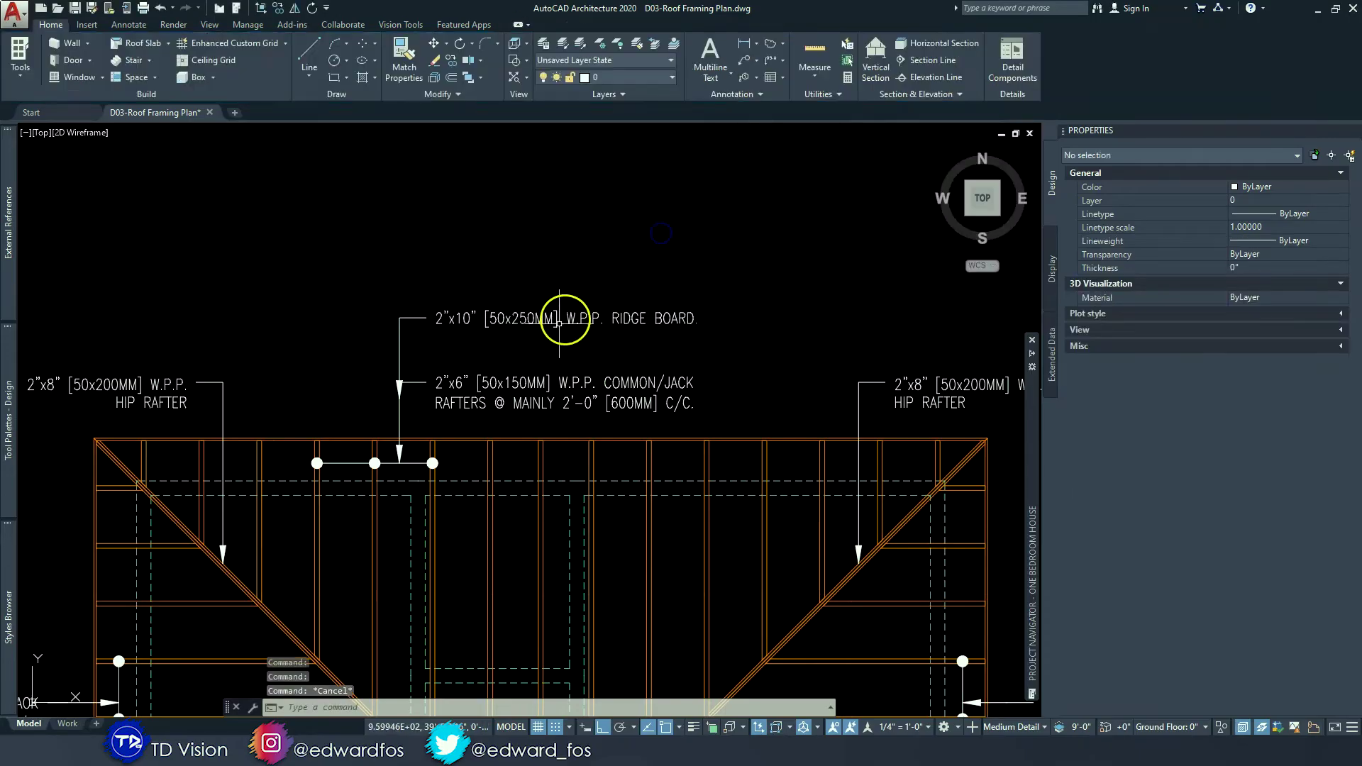
pyautogui.click(400, 398)
pyautogui.moveTo(773, 546); pyautogui.dragTo(804, 379, button='middle')
pyautogui.scroll(4, 717, 508)
pyautogui.press('F8')
pyautogui.click(721, 599)
pyautogui.scroll(-3, 722, 599)
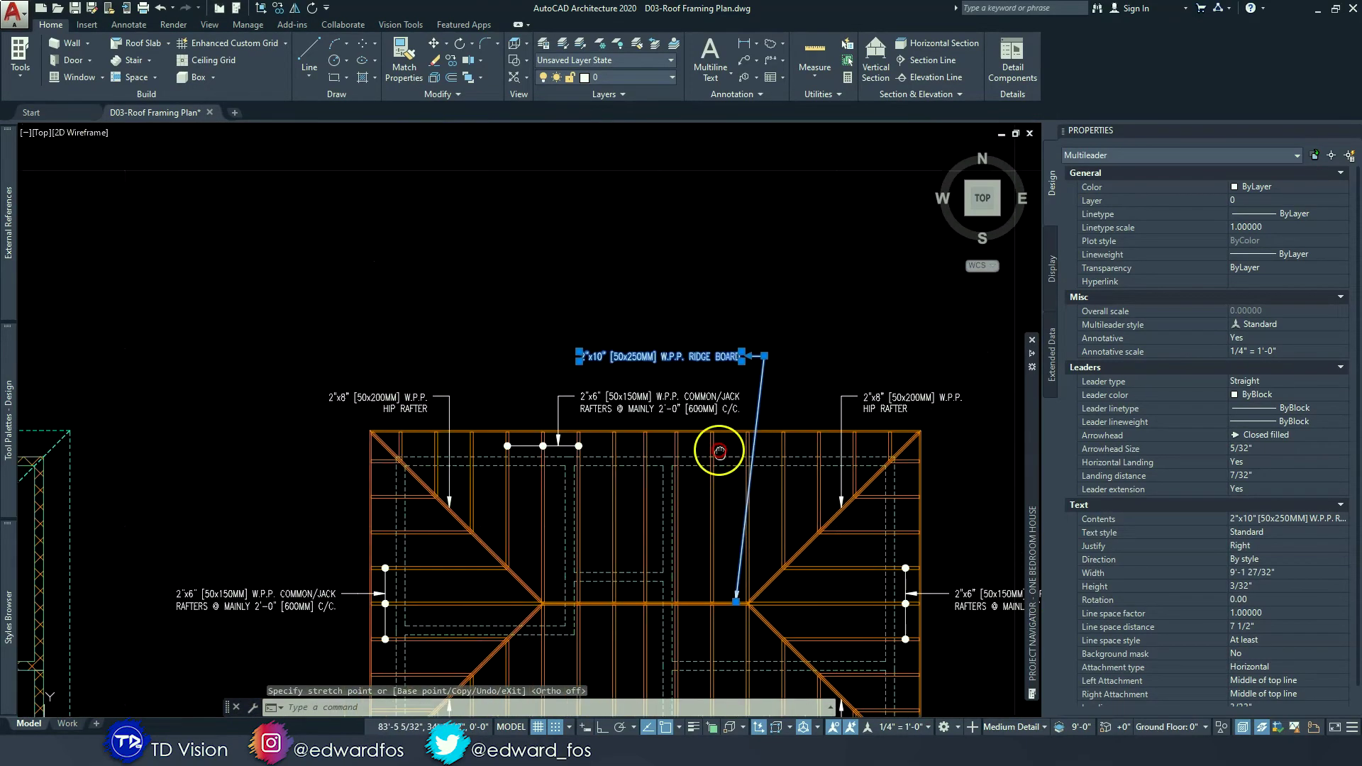
pyautogui.scroll(1, 724, 367)
pyautogui.press('Escape')
# - Move the ridge board note and the upper common/jack rafter note together about 1'-7" horizontally to the left
pyautogui.click(555, 413)
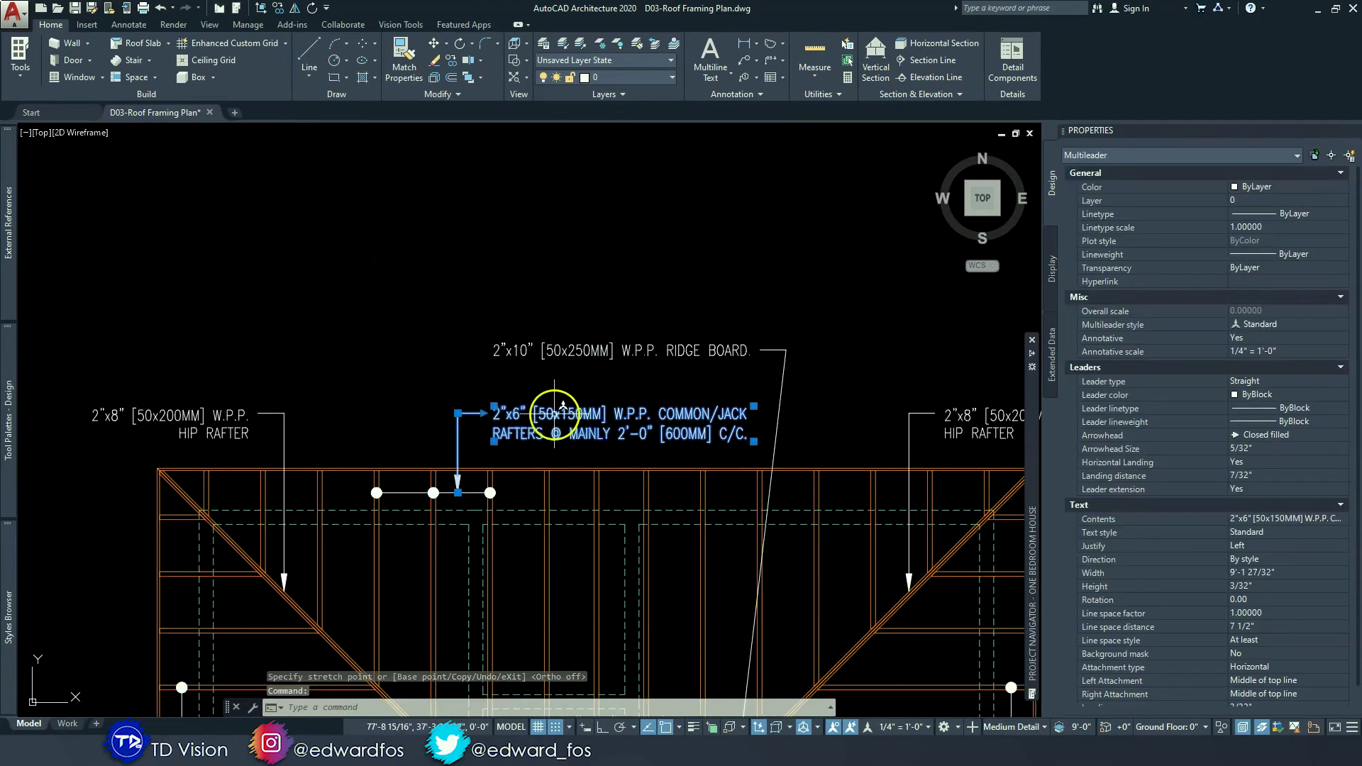
pyautogui.press('Escape')
pyautogui.press('Escape')
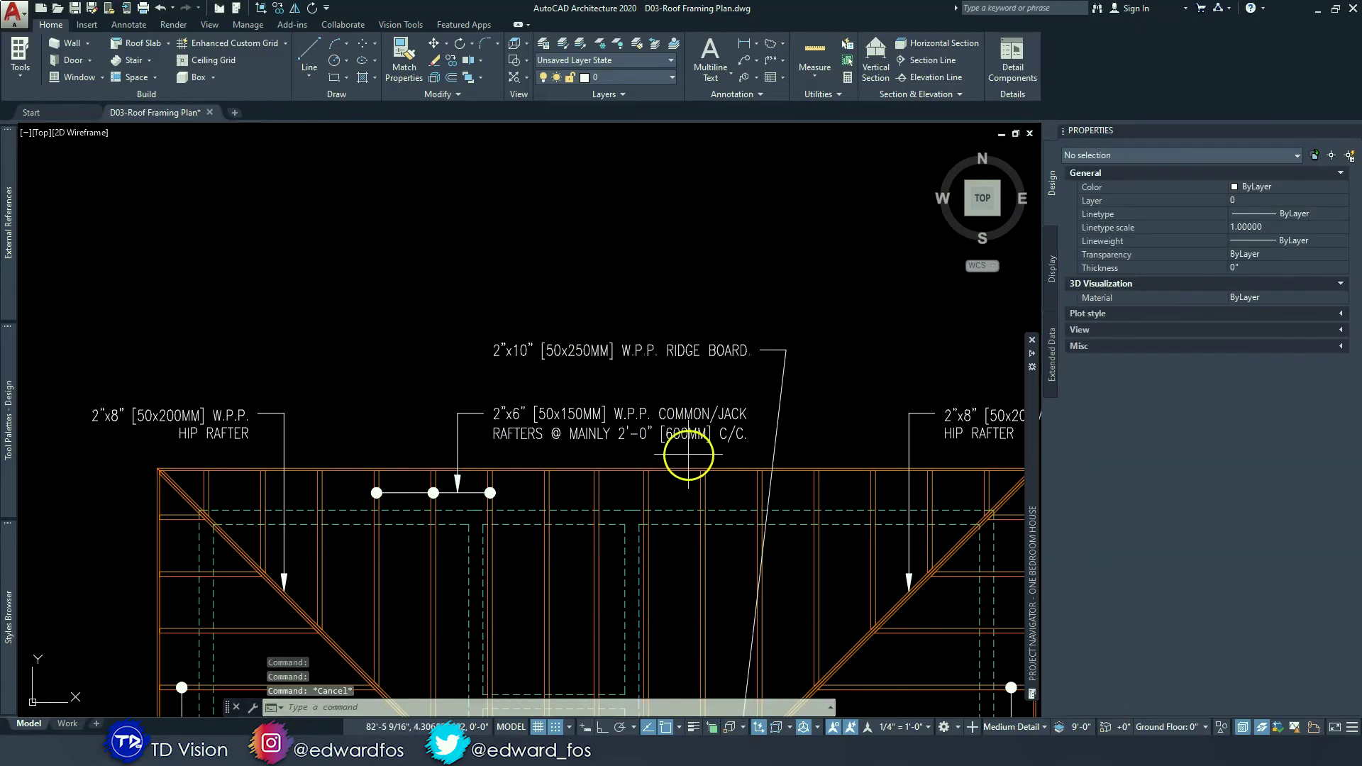
pyautogui.click(688, 456)
pyautogui.click(577, 303)
pyautogui.write('m')
pyautogui.press('Return')
pyautogui.click(585, 261)
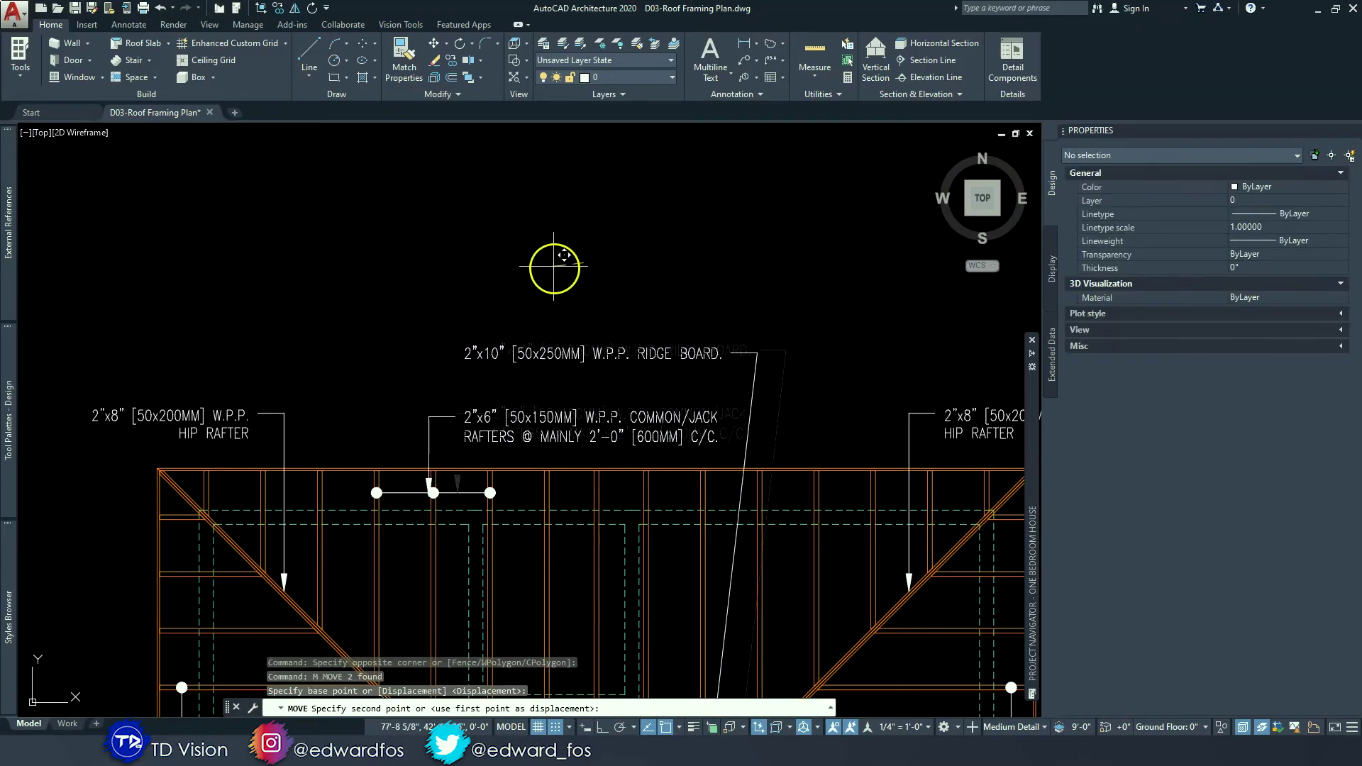
pyautogui.press('F8')
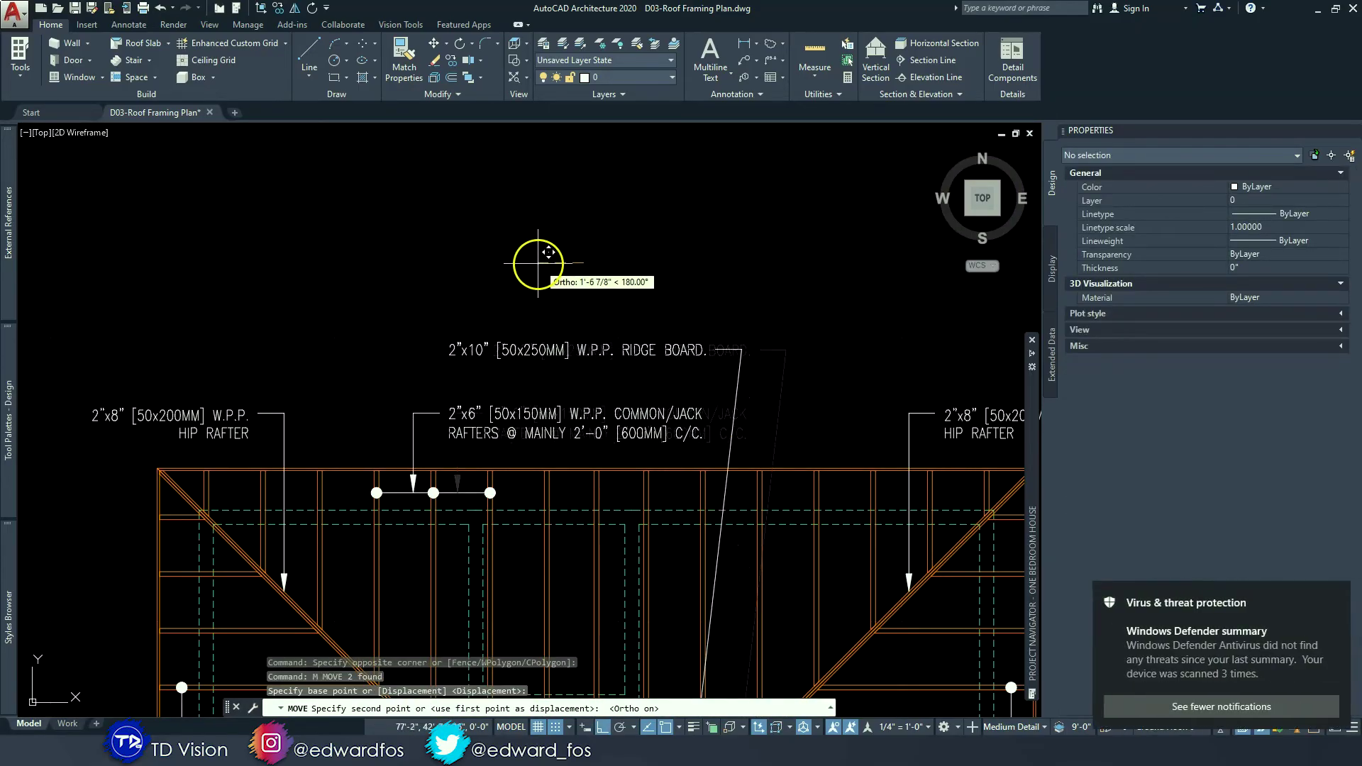
pyautogui.click(537, 263)
# - Stretch the ridge board note's arrowhead along the ridge so its leader drops vertically from the landing
pyautogui.press('F8')
pyautogui.click(599, 349)
pyautogui.moveTo(734, 464); pyautogui.dragTo(735, 271, button='middle')
pyautogui.click(699, 559)
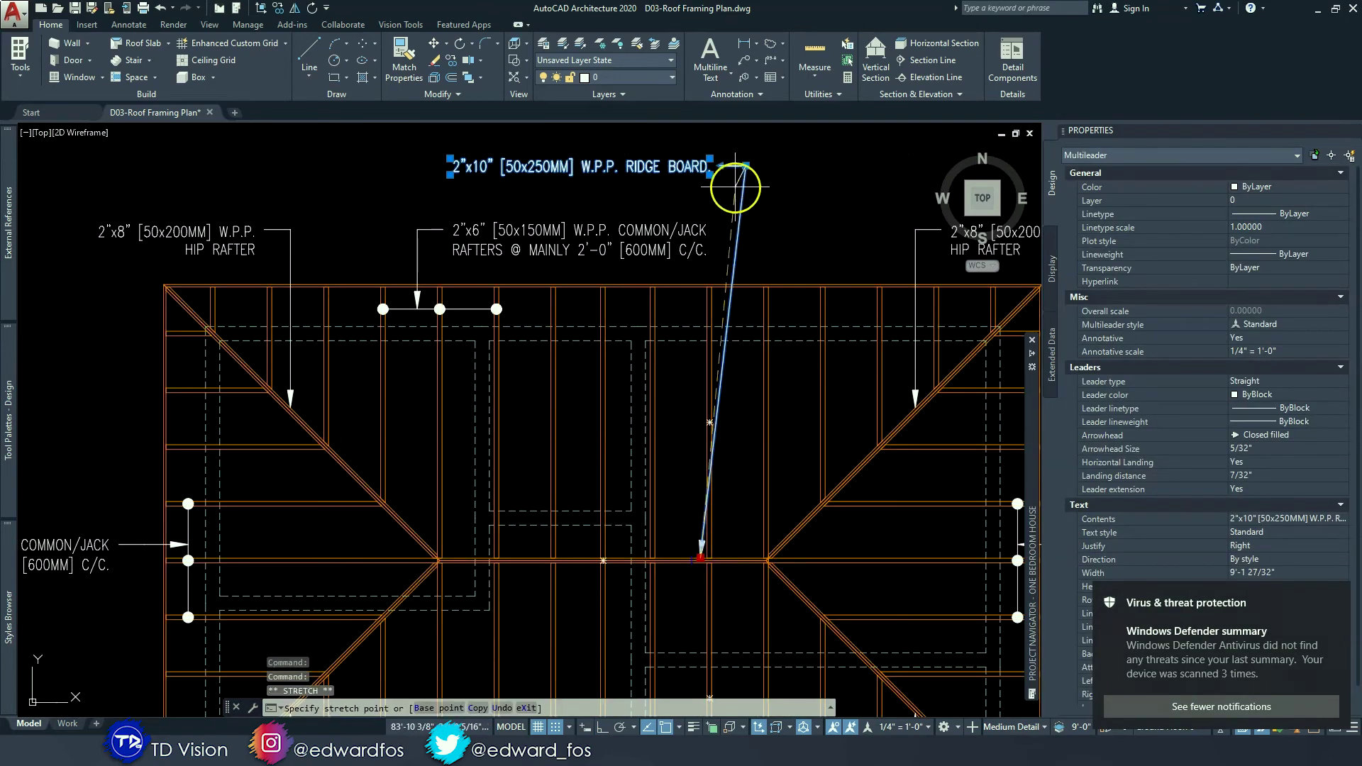
pyautogui.click(744, 550)
pyautogui.press('Escape')
# - Copy the right-hand common/jack rafter note straight up about 4'-7"
pyautogui.scroll(-2, 757, 435)
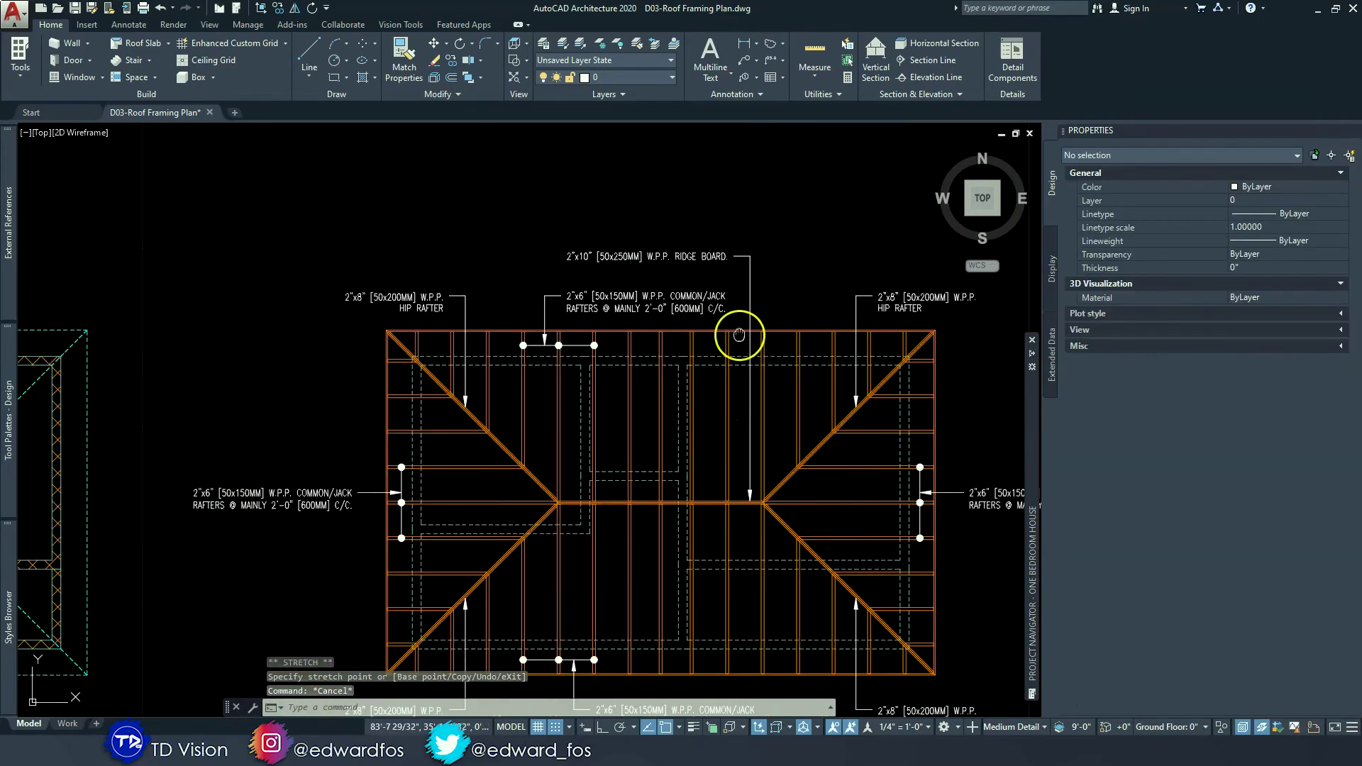
pyautogui.moveTo(730, 347); pyautogui.dragTo(717, 245, button='middle')
pyautogui.moveTo(698, 417)
pyautogui.mouseDown(button='middle')
pyautogui.moveTo(690, 389)
pyautogui.moveTo(660, 401)
pyautogui.moveTo(664, 431)
pyautogui.moveTo(528, 415)
pyautogui.moveTo(500, 432)
pyautogui.mouseUp(button='middle')
pyautogui.scroll(2, 736, 283)
pyautogui.moveTo(736, 283); pyautogui.dragTo(727, 365, button='middle')
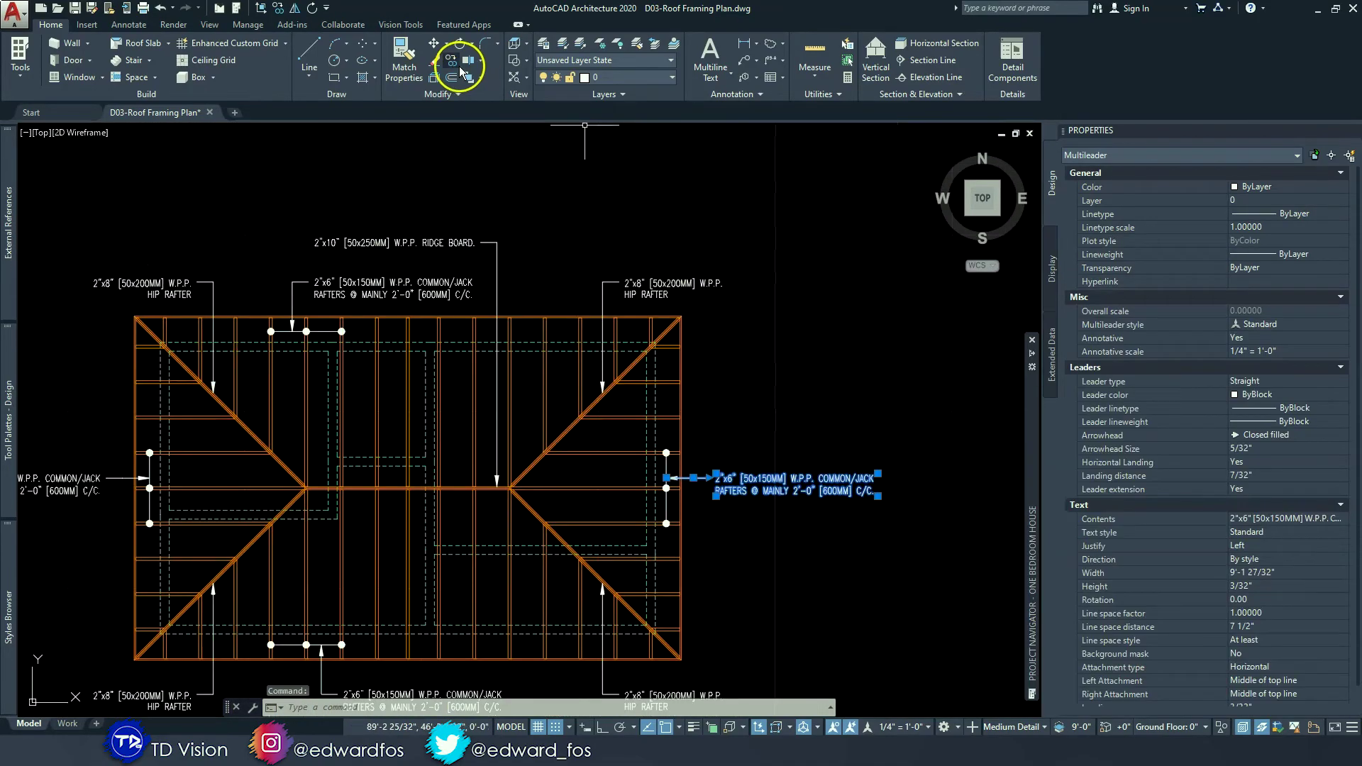
pyautogui.click(455, 63)
pyautogui.click(801, 400)
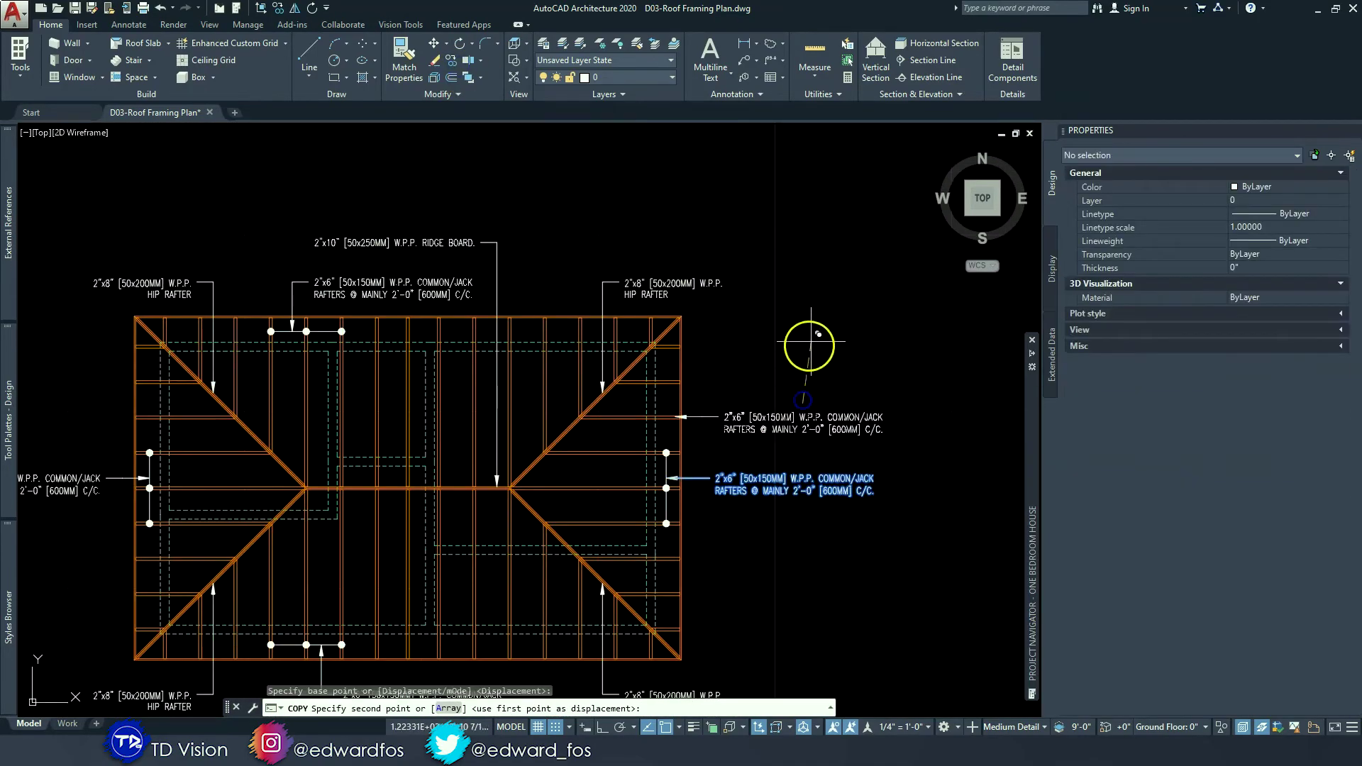
pyautogui.press('F8')
pyautogui.click(799, 319)
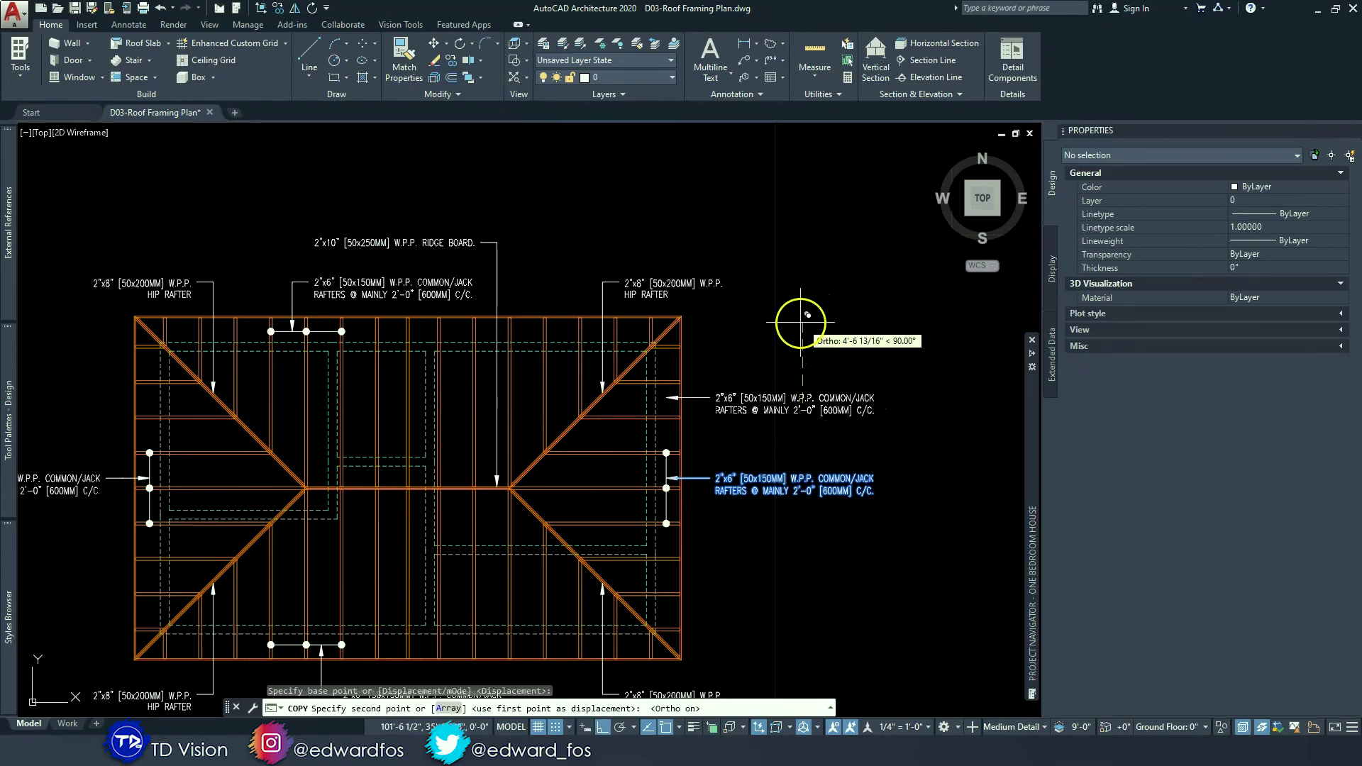
pyautogui.press('Escape')
pyautogui.press('Escape')
# - Stretch the copied note's arrowhead onto the roof's right outer edge and shift its landing and text to the right
pyautogui.scroll(2, 698, 387)
pyautogui.scroll(2, 700, 396)
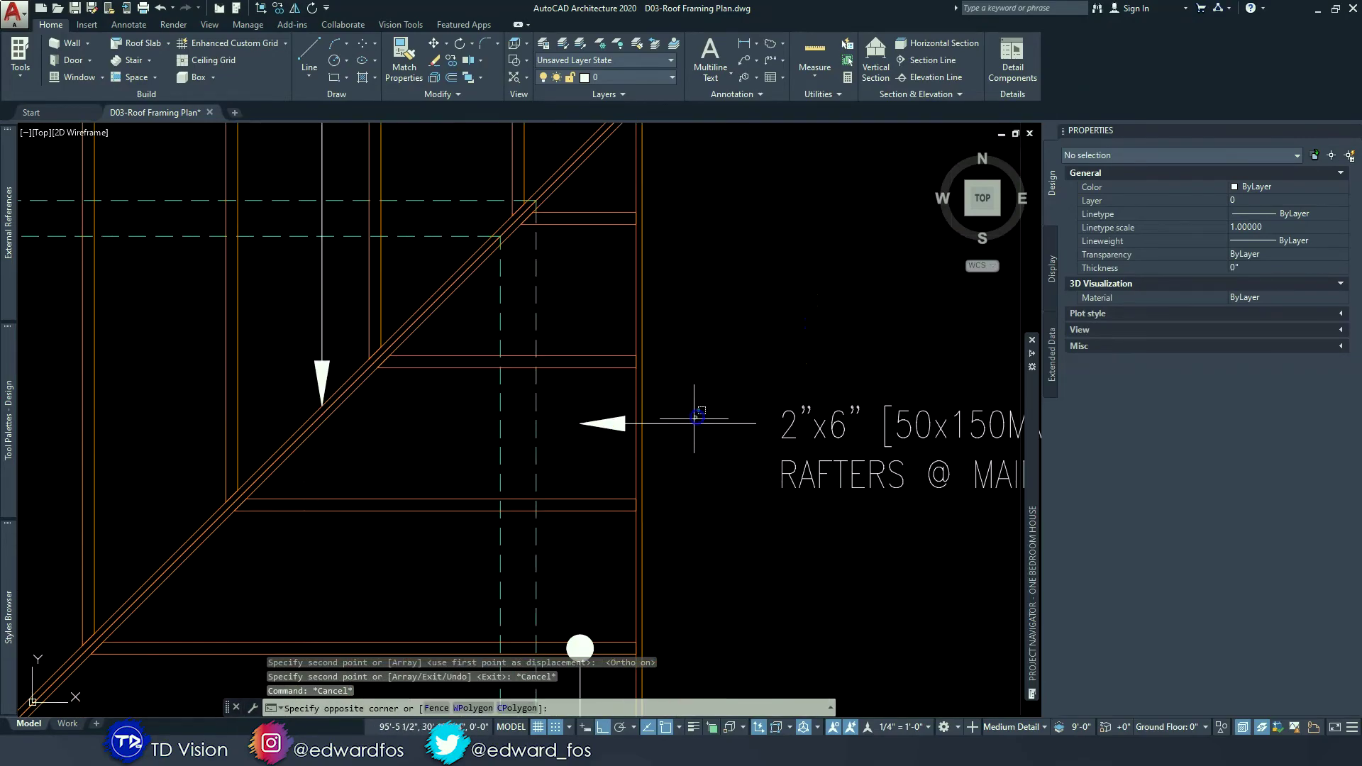
pyautogui.click(591, 421)
pyautogui.click(581, 424)
pyautogui.click(641, 424)
pyautogui.click(690, 423)
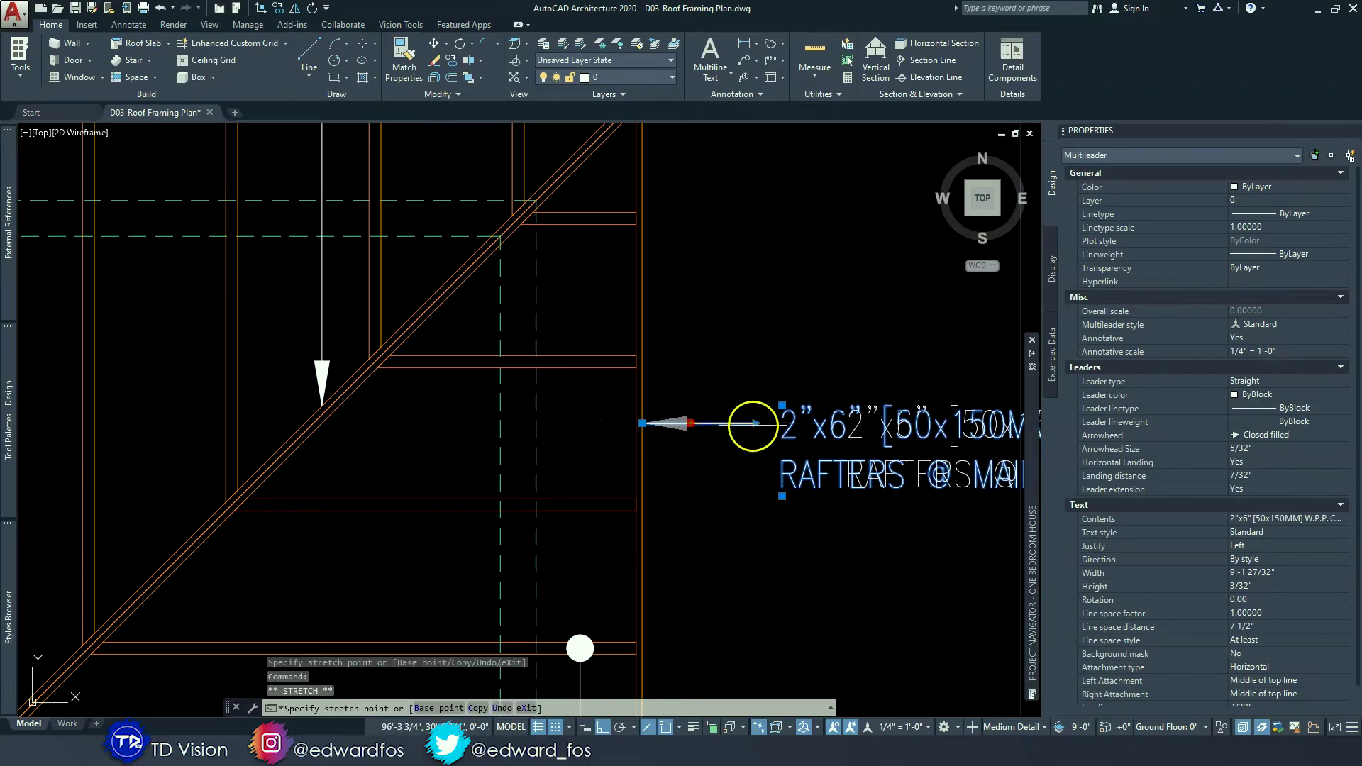
pyautogui.click(756, 424)
pyautogui.scroll(-3, 786, 427)
pyautogui.moveTo(799, 446); pyautogui.dragTo(792, 389, button='middle')
pyautogui.press('Escape')
# - Stretch the landing of the right-hand common/jack rafter note to the right, aligning its text with the note above
pyautogui.click(786, 488)
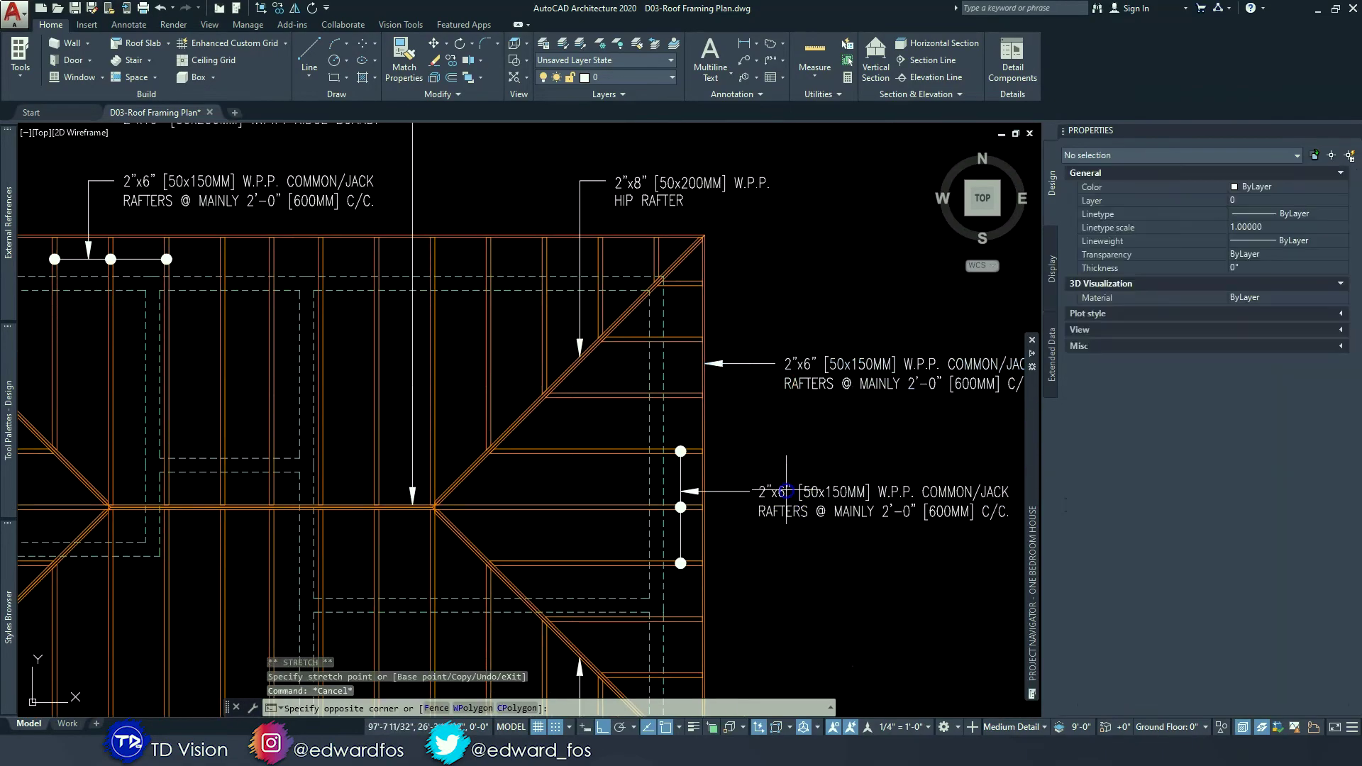
pyautogui.click(758, 503)
pyautogui.click(757, 482)
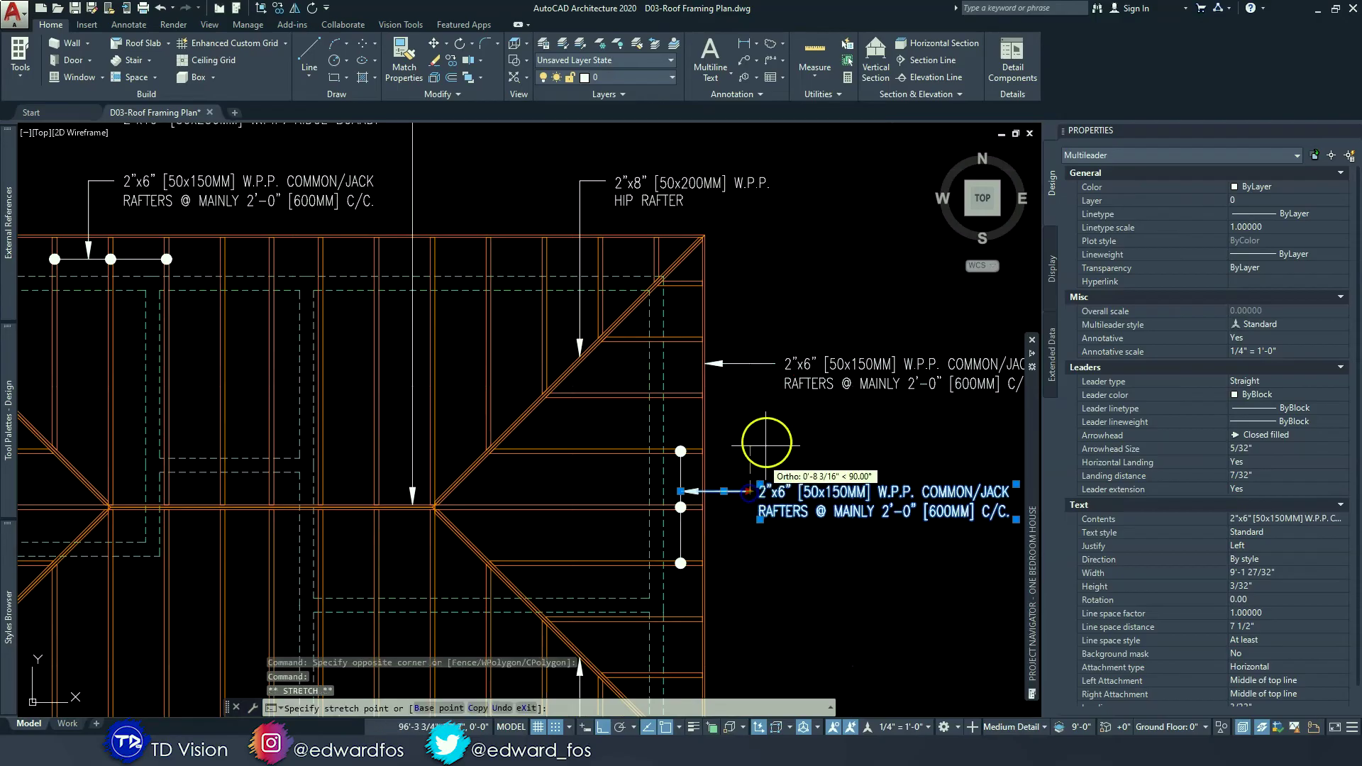
pyautogui.click(784, 366)
pyautogui.press('Escape')
# - Change the copied right-hand note's text to "1"x10" [25x25050MM] W.P.P. FASCIA BOARD.", wrapped onto two lines
pyautogui.moveTo(803, 392); pyautogui.dragTo(688, 445, button='middle')
pyautogui.doubleClick(677, 418)
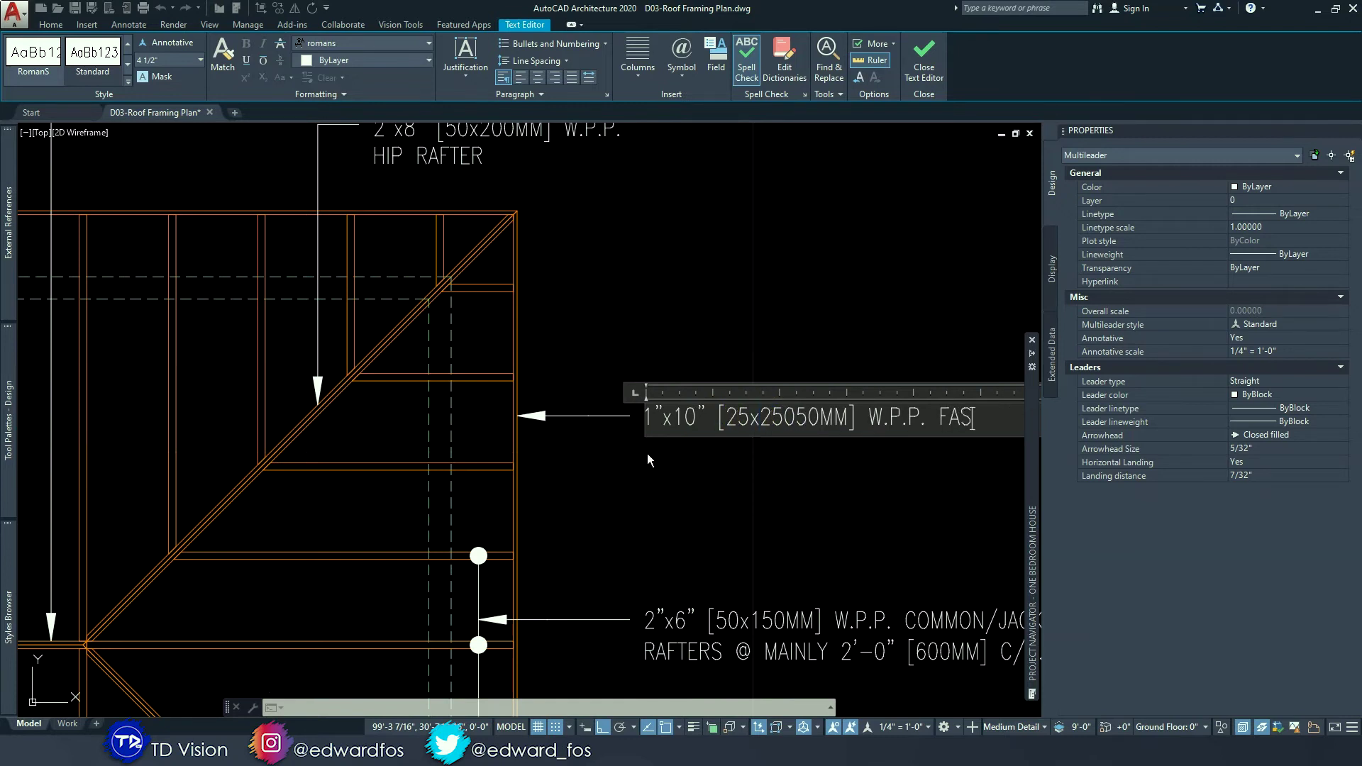
pyautogui.write('A BOARD.')
pyautogui.moveTo(440, 458); pyautogui.dragTo(748, 351, button='middle')
pyautogui.scroll(-5, 748, 351)
pyautogui.click(653, 345)
pyautogui.moveTo(653, 345); pyautogui.dragTo(795, 344, button='middle')
# - Mirror the fascia board note about the roof's vertical centre line to the left side, keeping the original
pyautogui.click(754, 331)
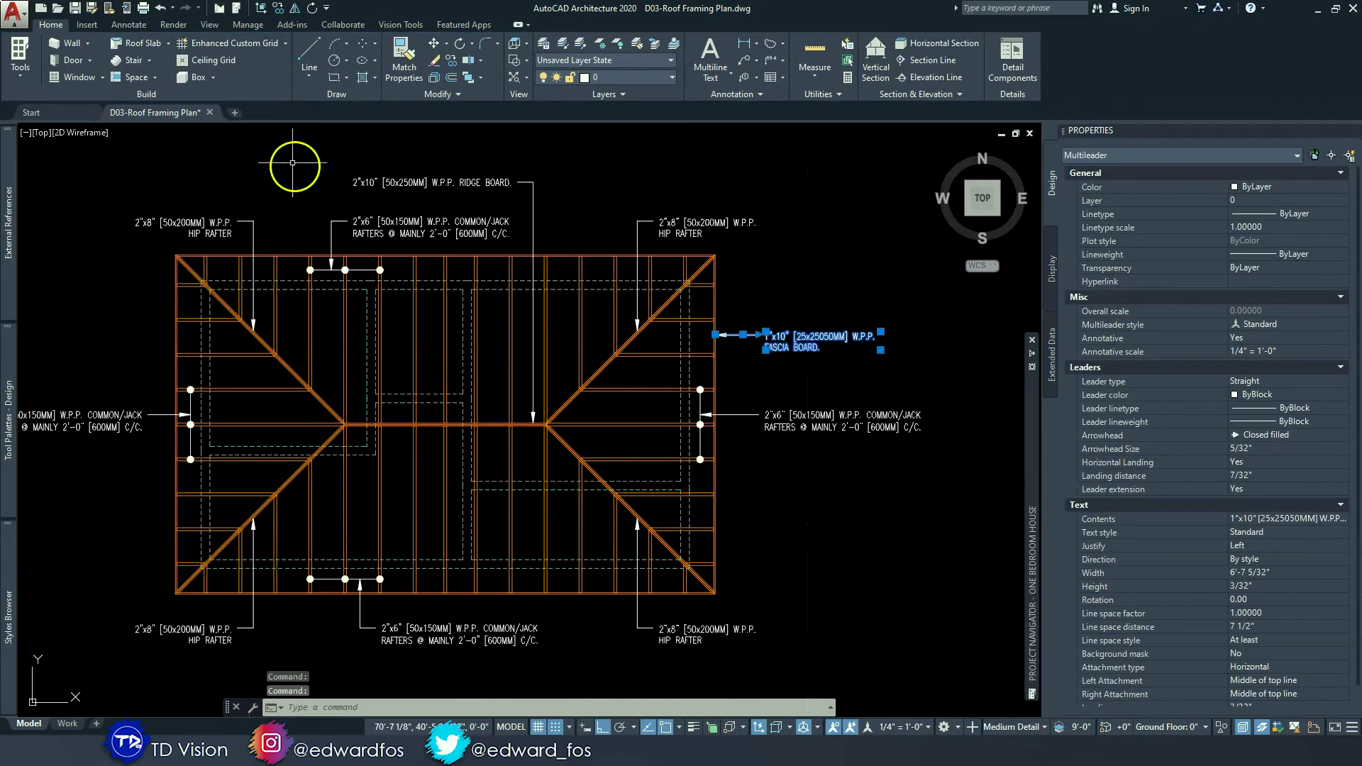
pyautogui.click(295, 10)
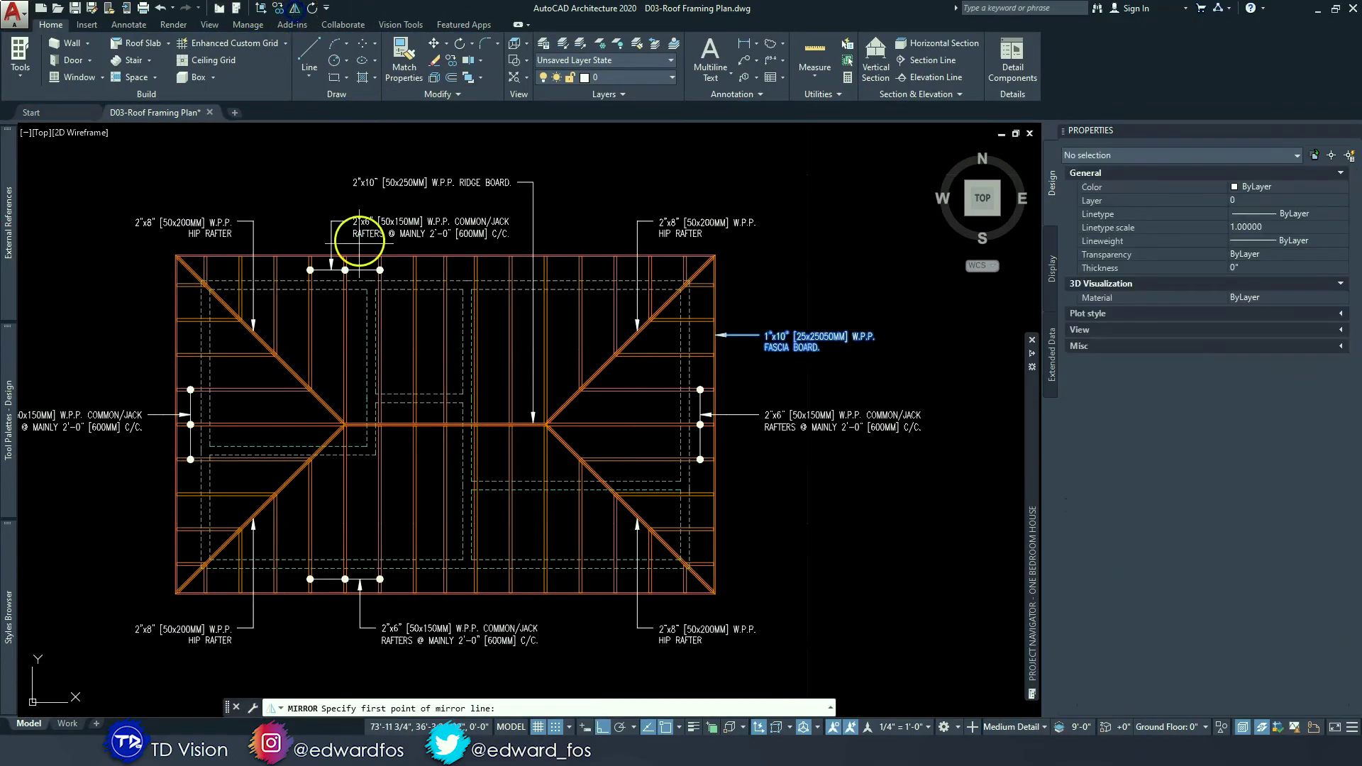
pyautogui.scroll(3, 373, 271)
pyautogui.click(555, 226)
pyautogui.scroll(-3, 555, 226)
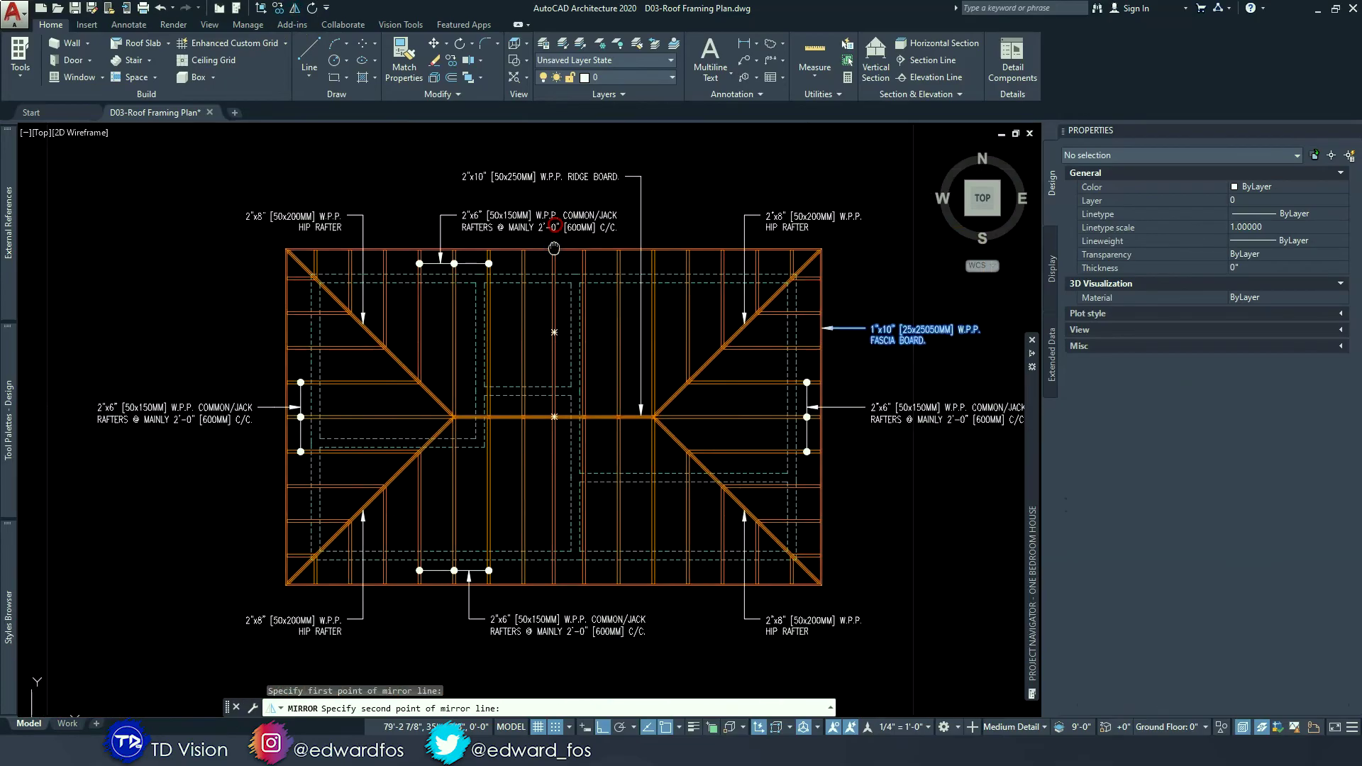
pyautogui.click(569, 201)
pyautogui.rightClick(359, 437)
pyautogui.moveTo(369, 419); pyautogui.dragTo(242, 360, button='middle')
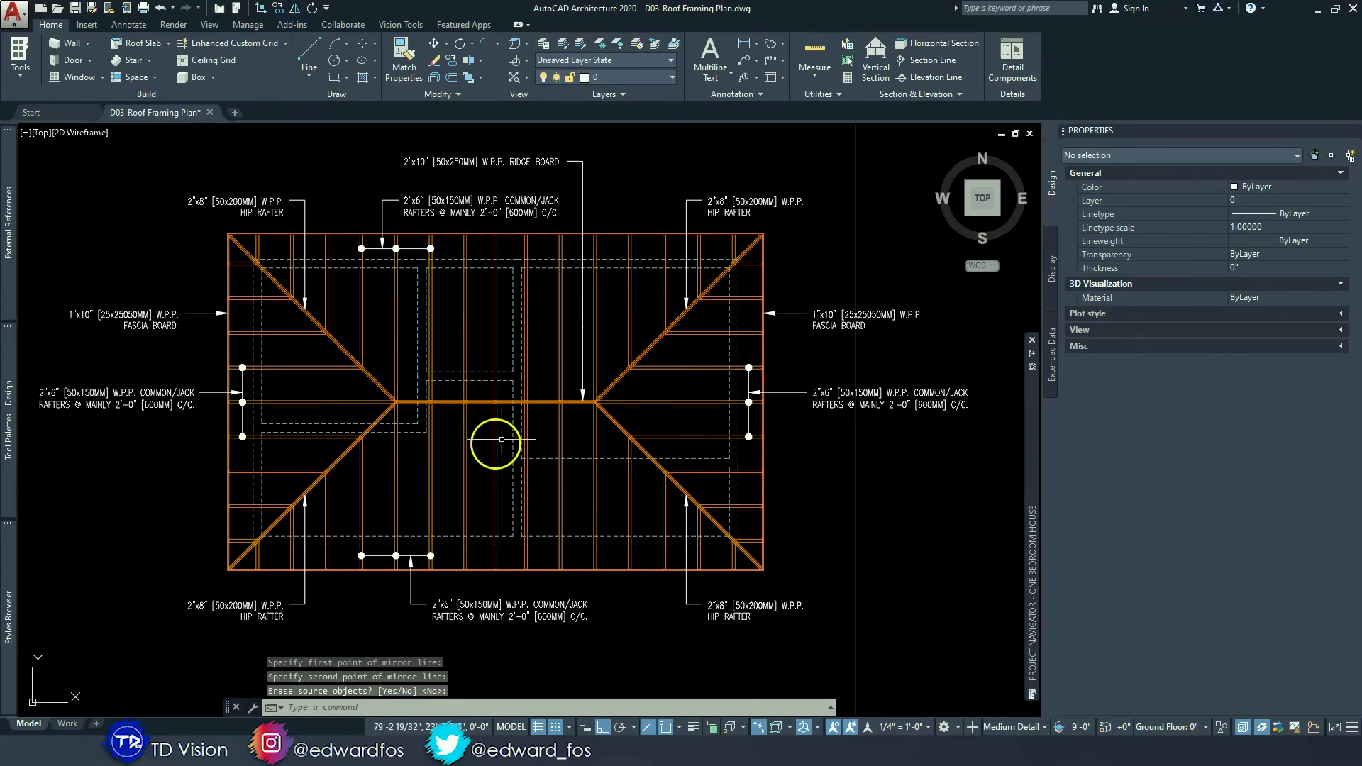
# - Copy the right-hand fascia board note to just below the bottom common/jack rafter note
pyautogui.moveTo(501, 439); pyautogui.dragTo(516, 387, button='middle')
pyautogui.click(858, 268)
pyautogui.click(450, 60)
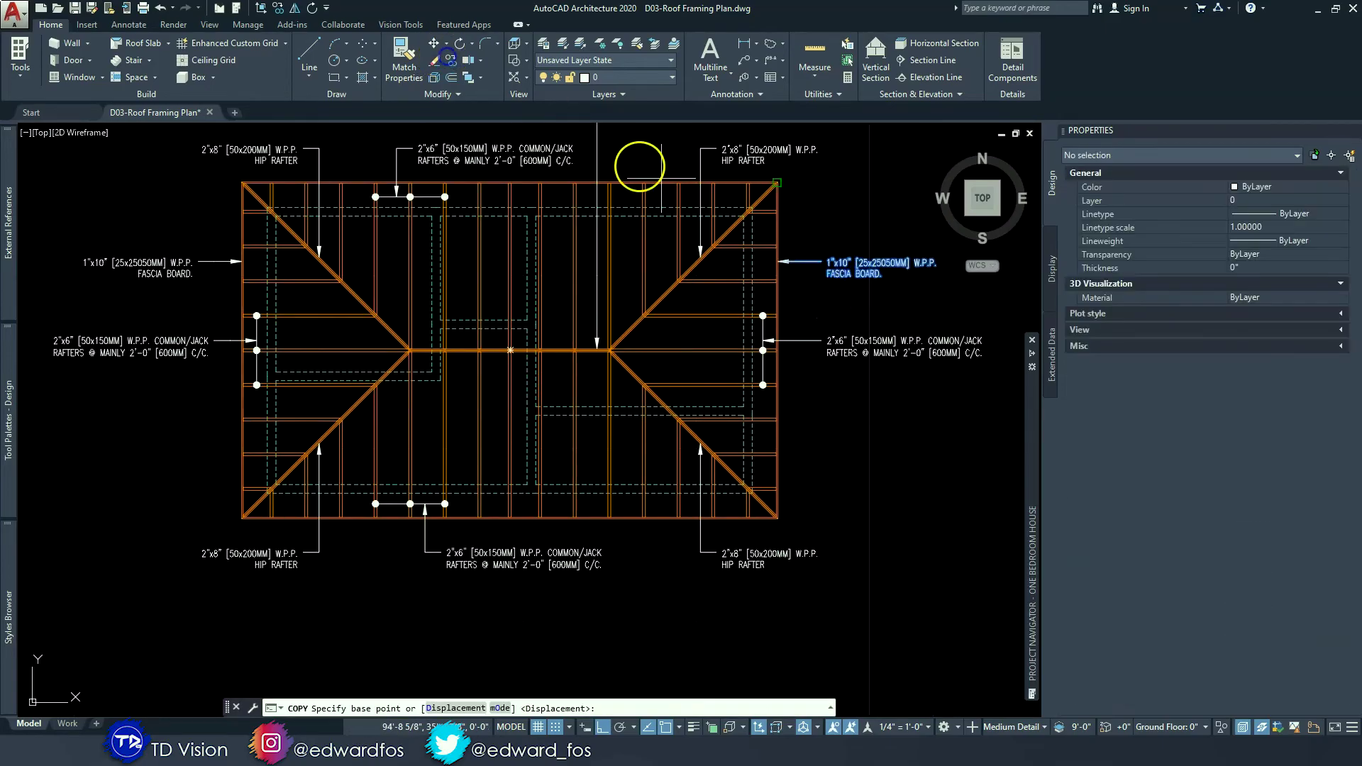
pyautogui.click(826, 295)
pyautogui.scroll(4, 429, 619)
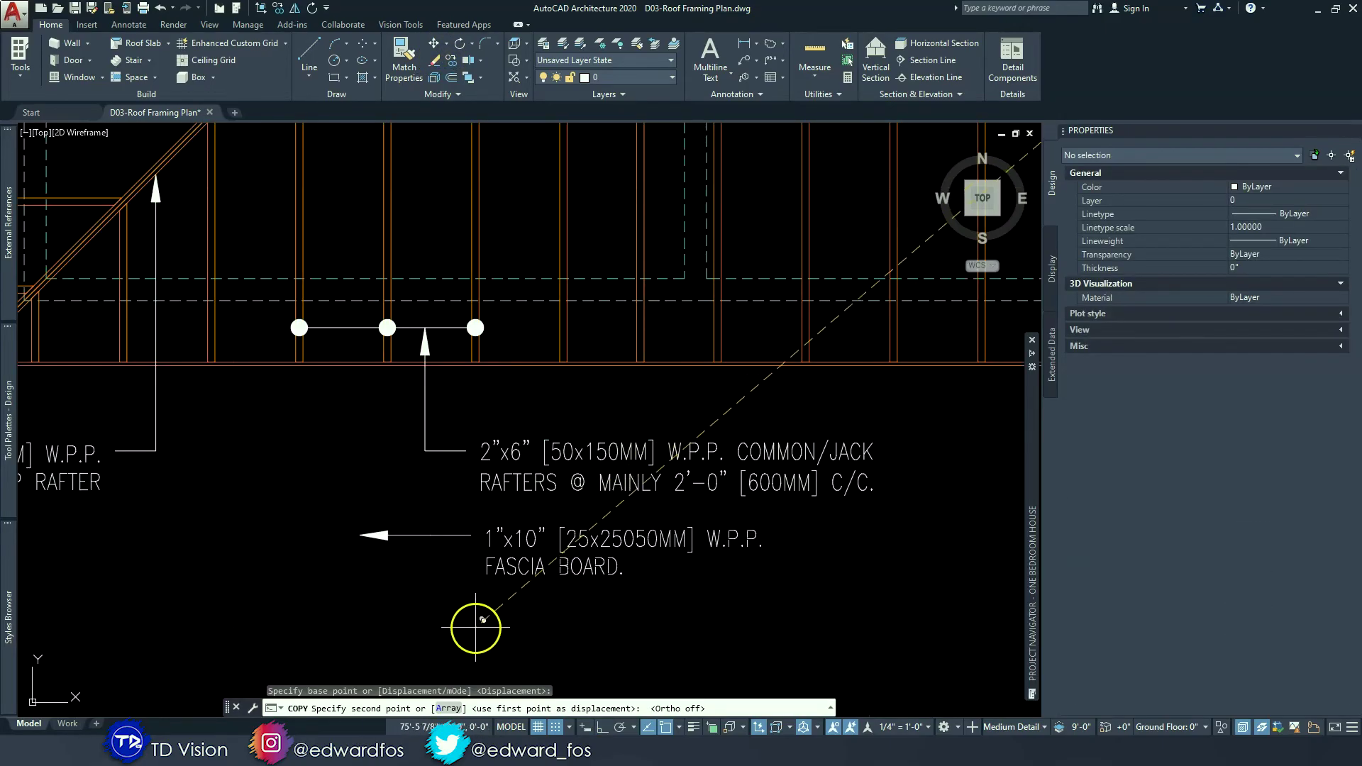
pyautogui.click(468, 633)
pyautogui.press('Escape')
pyautogui.press('Escape')
# - Stretch the copied fascia note's arrowhead onto the roof's bottom edge and square its leader, aligning the text with the common/jack rafter note above
pyautogui.click(487, 598)
pyautogui.click(451, 556)
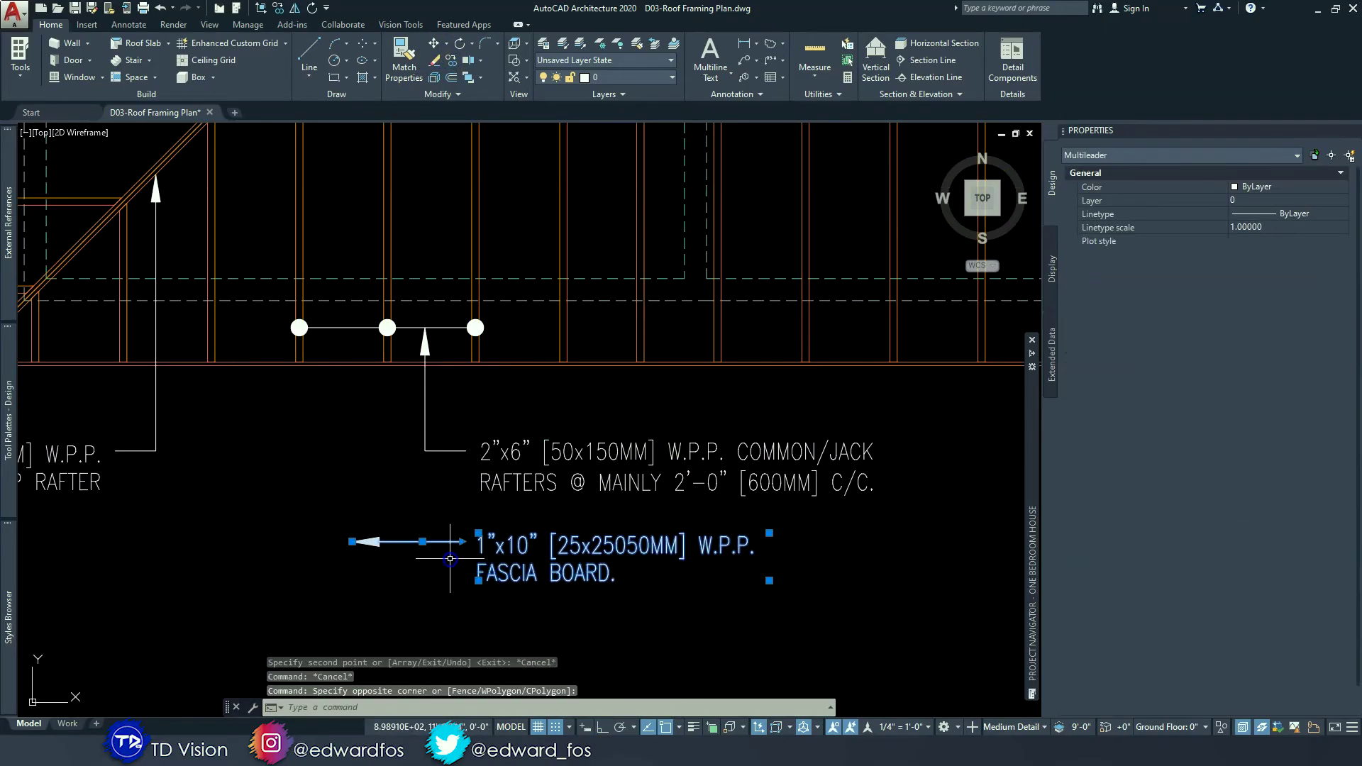
pyautogui.click(352, 541)
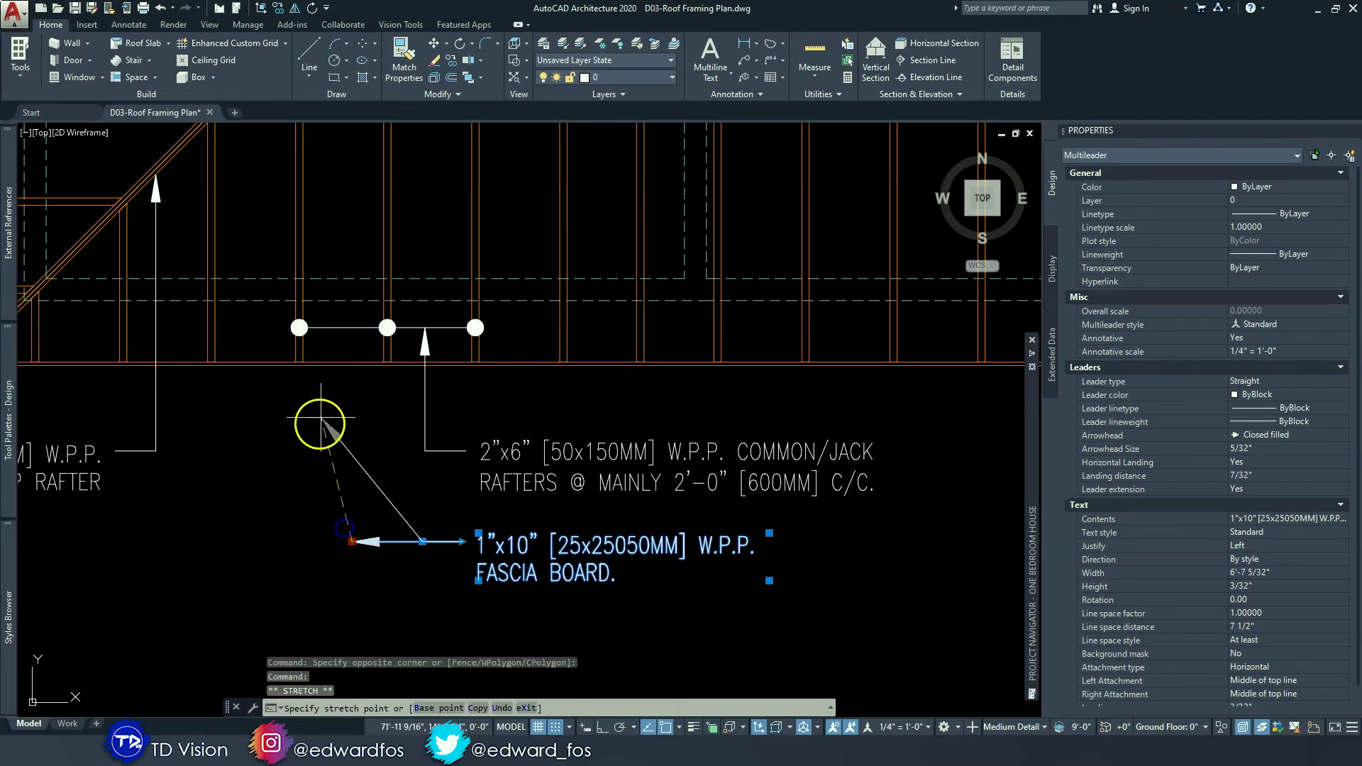
pyautogui.click(350, 366)
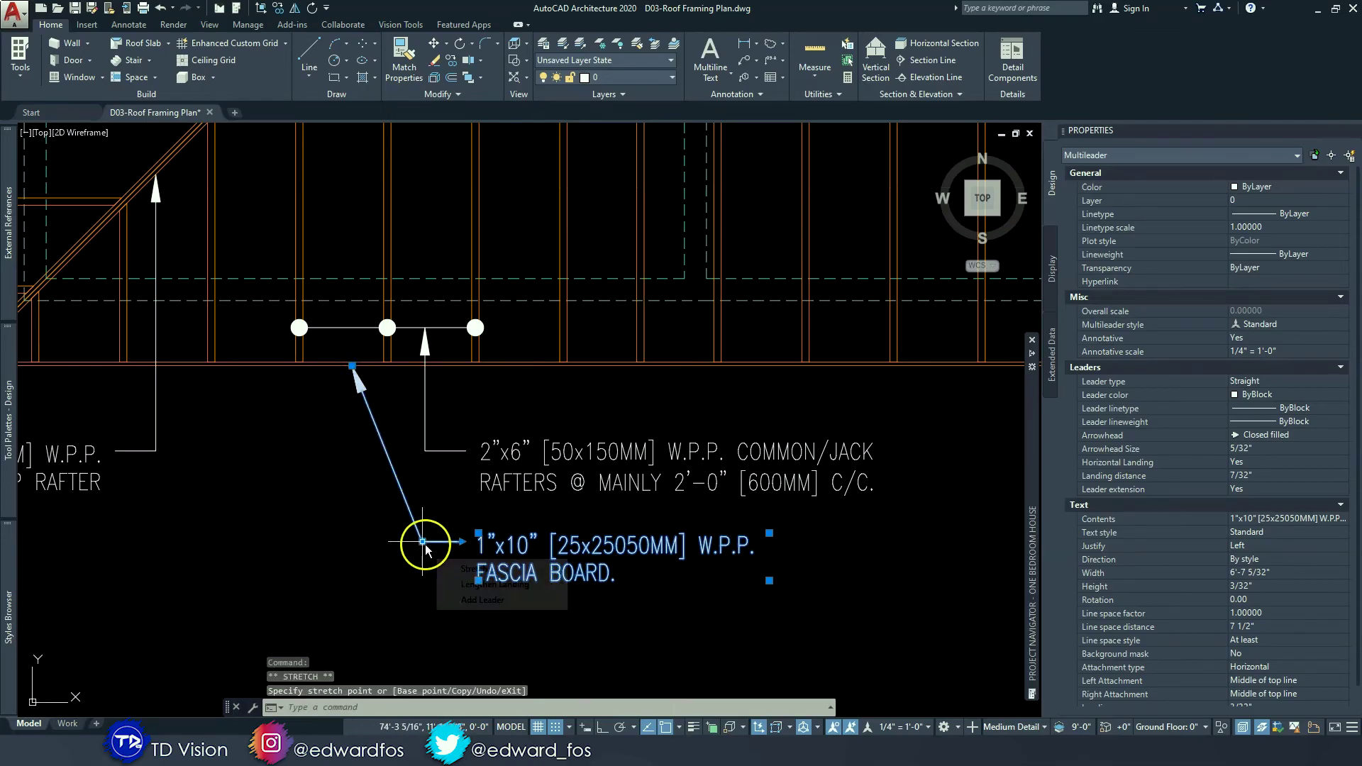
pyautogui.click(352, 554)
pyautogui.click(465, 554)
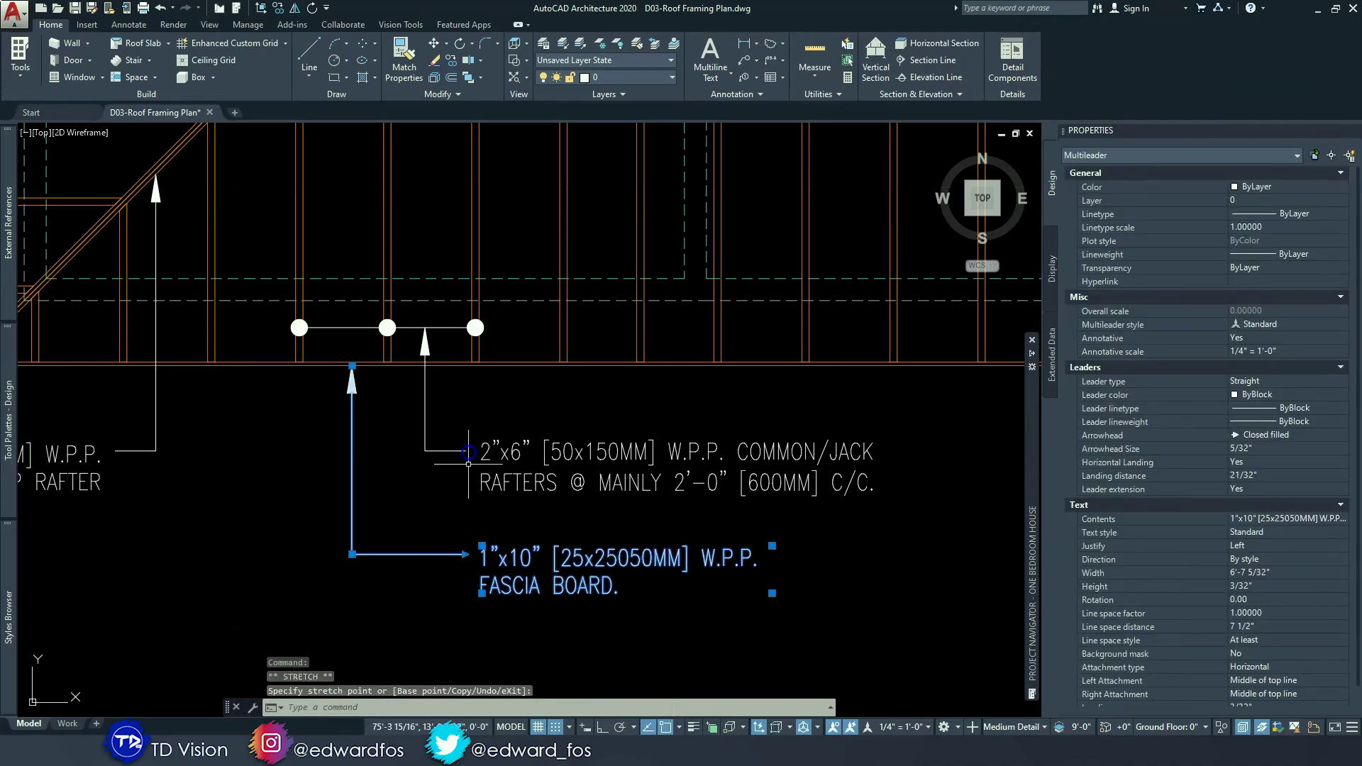
pyautogui.press('Escape')
# - Insert the "Arrows - Imperial" dynamic block from the DesignCenter sample Annotation - Imperial.dwg in the empty space right of the roof plan
pyautogui.scroll(-8, 502, 487)
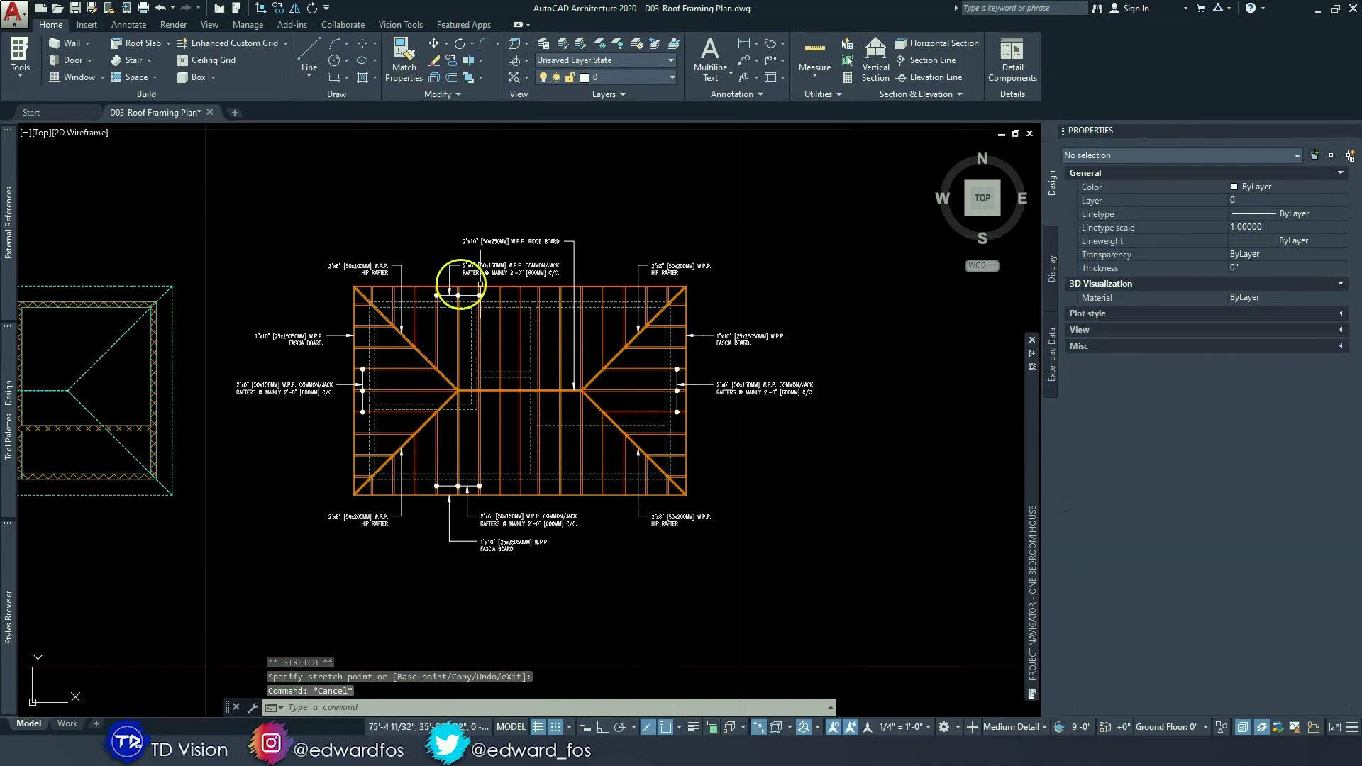
pyautogui.scroll(3, 517, 343)
pyautogui.moveTo(486, 444); pyautogui.dragTo(475, 417, button='middle')
pyautogui.moveTo(527, 382)
pyautogui.mouseDown(button='middle')
pyautogui.moveTo(530, 435)
pyautogui.moveTo(570, 426)
pyautogui.mouseUp(button='middle')
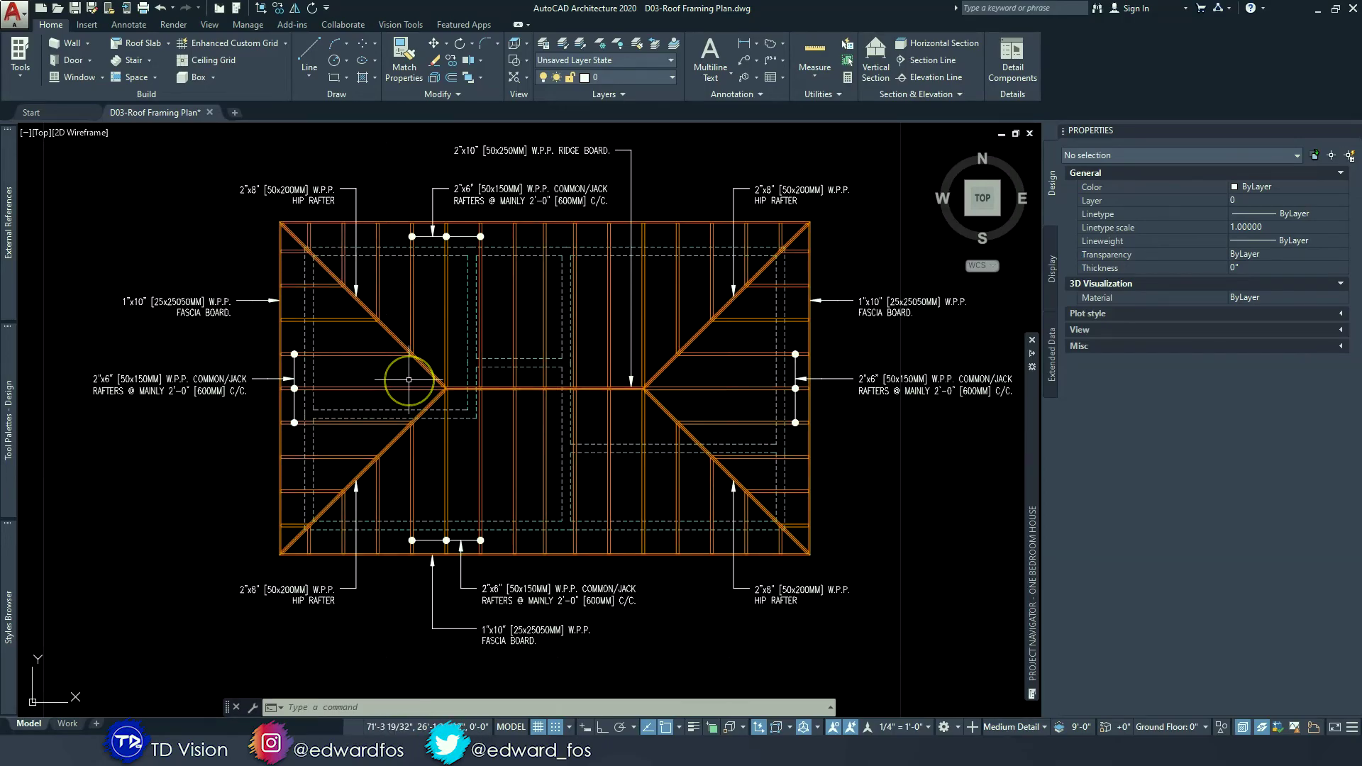
pyautogui.hotkey('ctrl', '2')
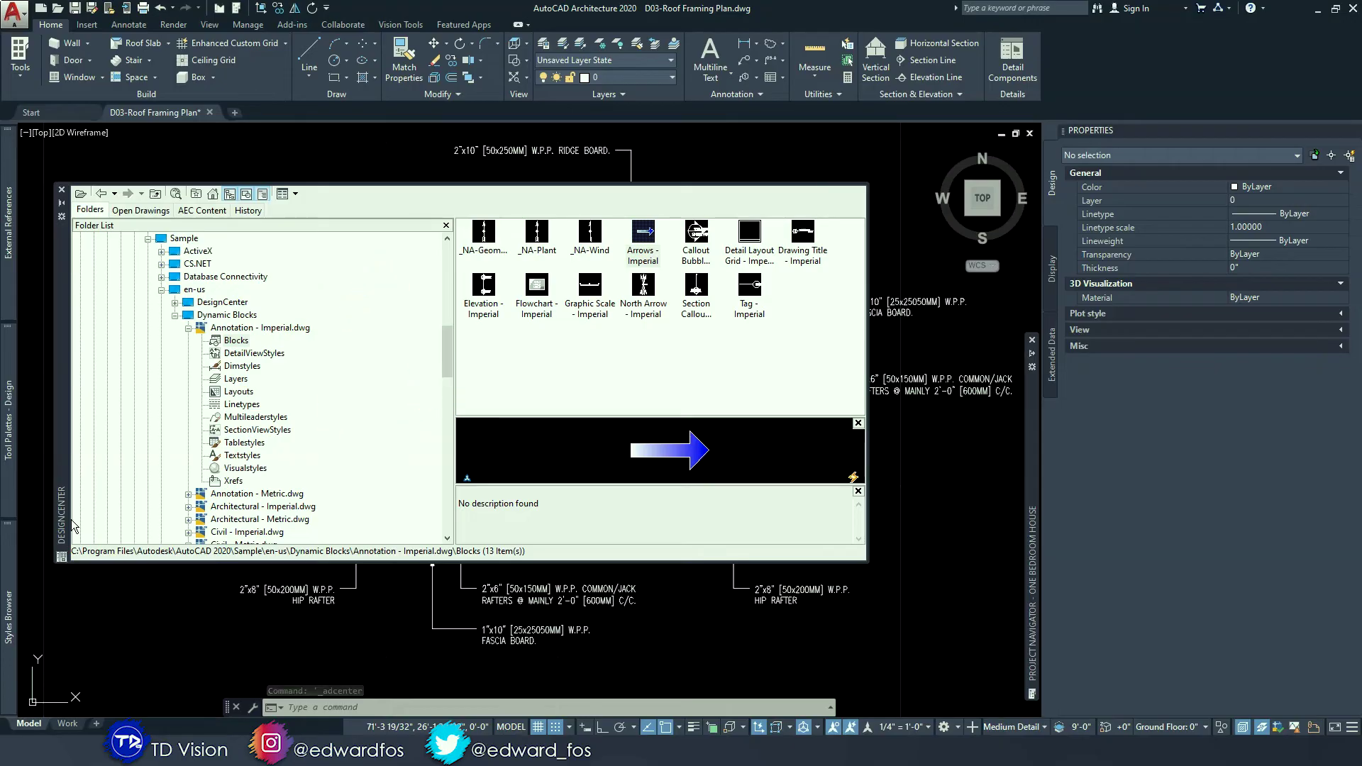
pyautogui.moveTo(452, 359); pyautogui.dragTo(440, 307)
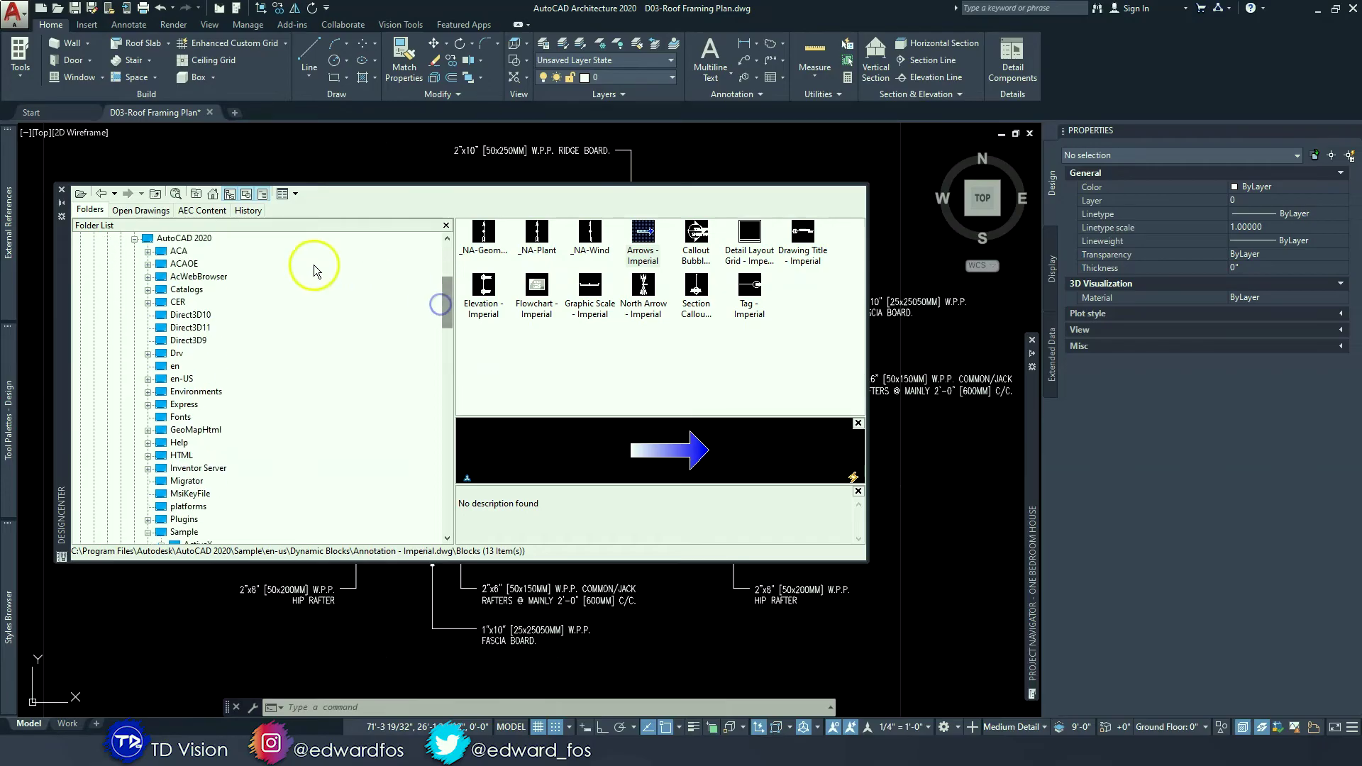
pyautogui.scroll(1, 309, 289)
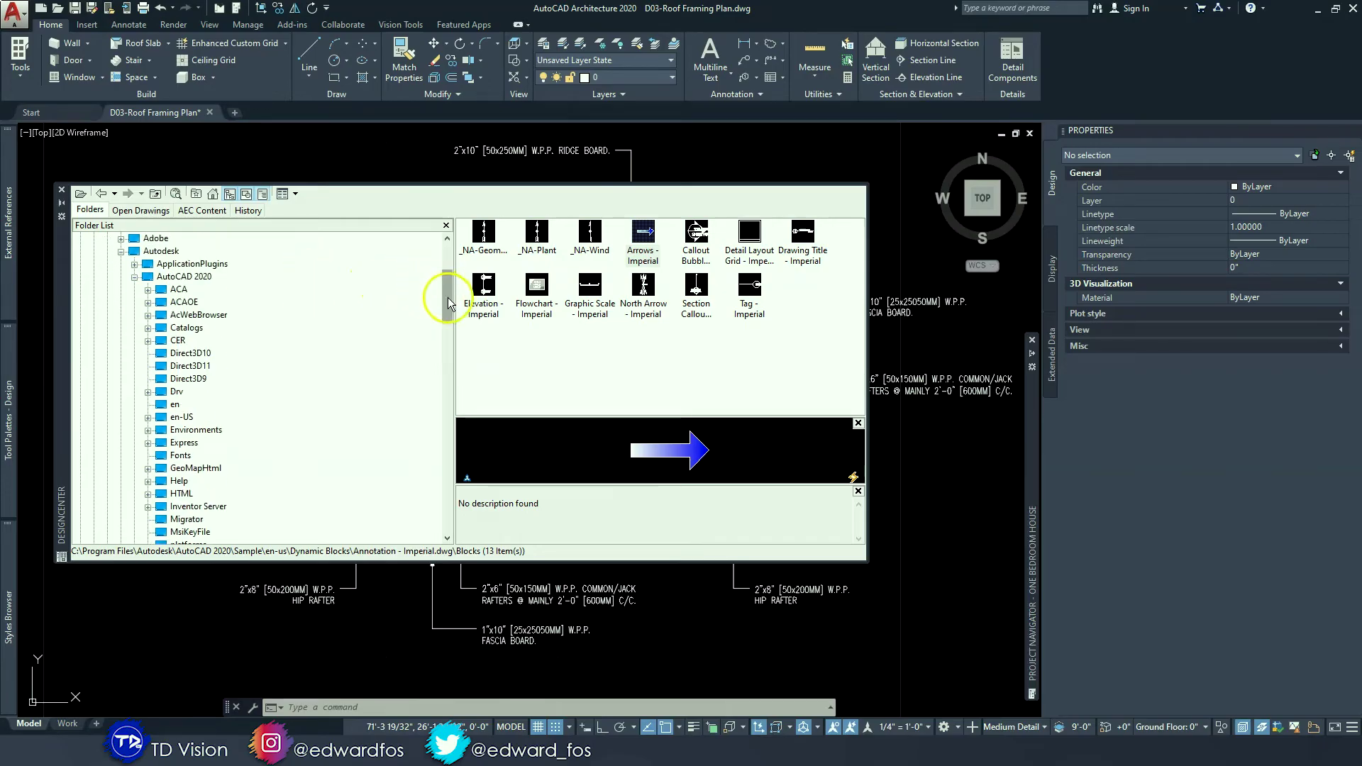
pyautogui.scroll(-8, 298, 340)
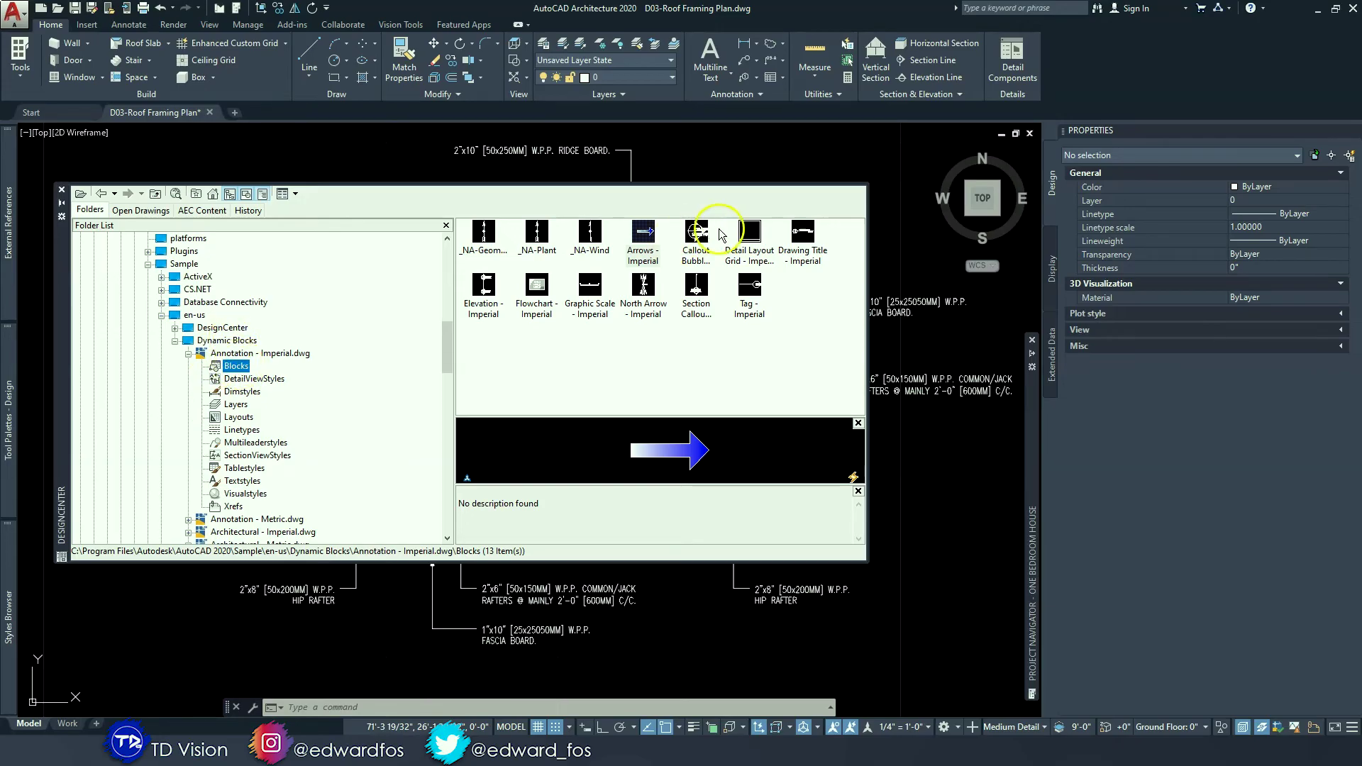
pyautogui.doubleClick(653, 241)
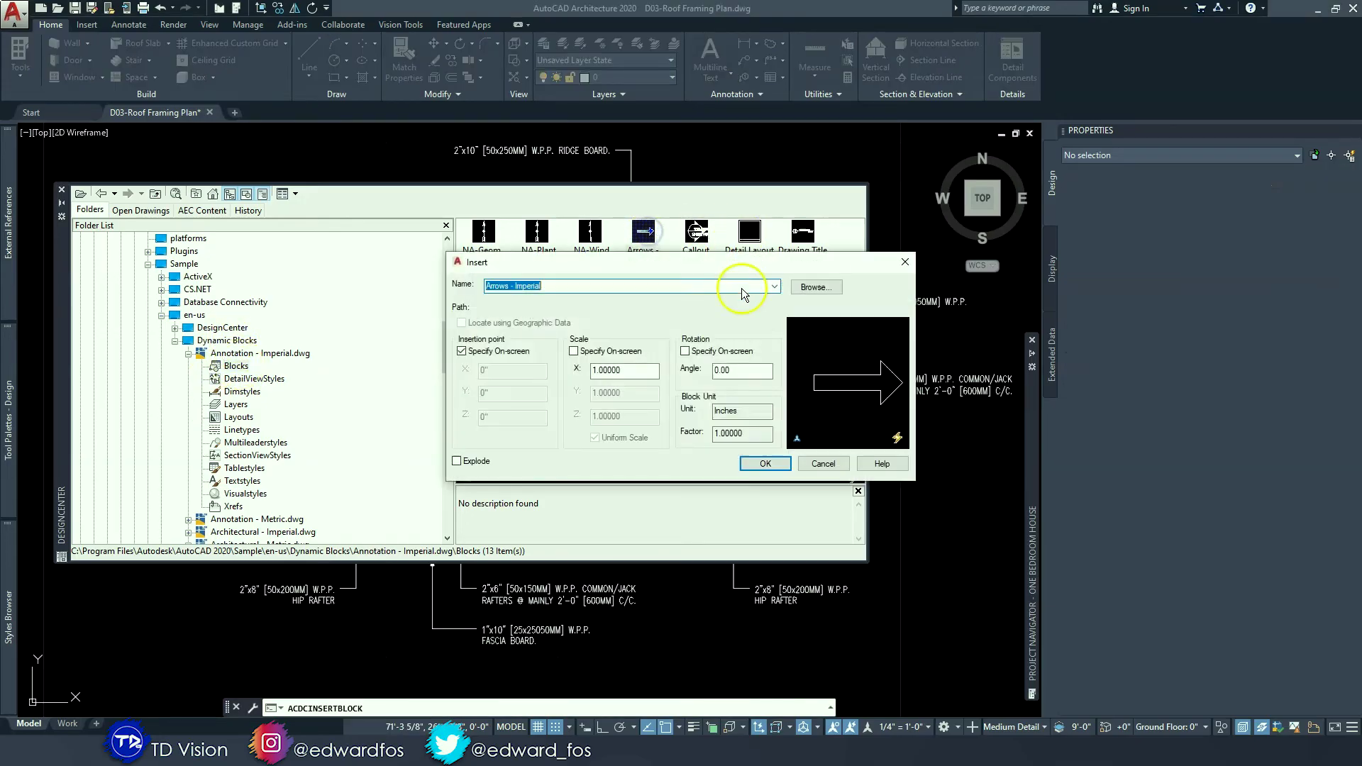
pyautogui.click(765, 462)
pyautogui.click(935, 456)
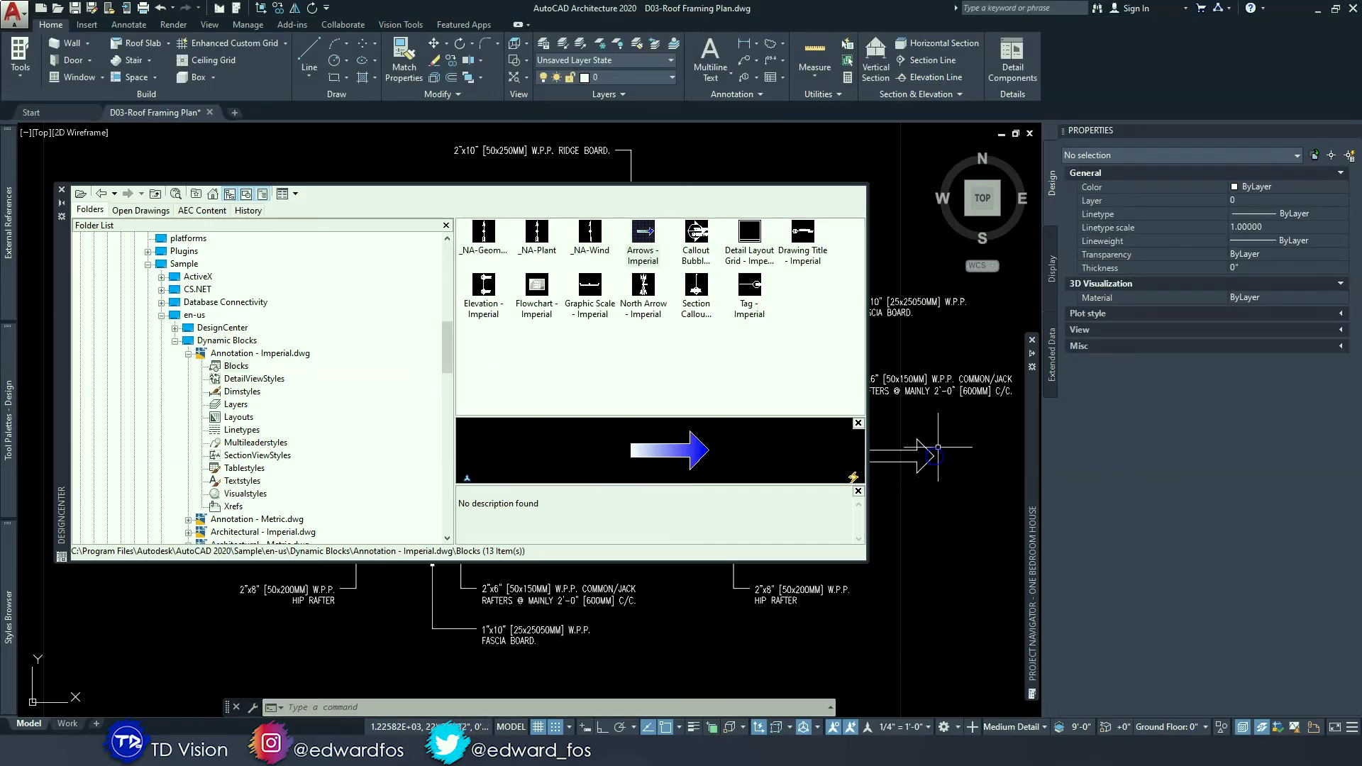
pyautogui.click(62, 190)
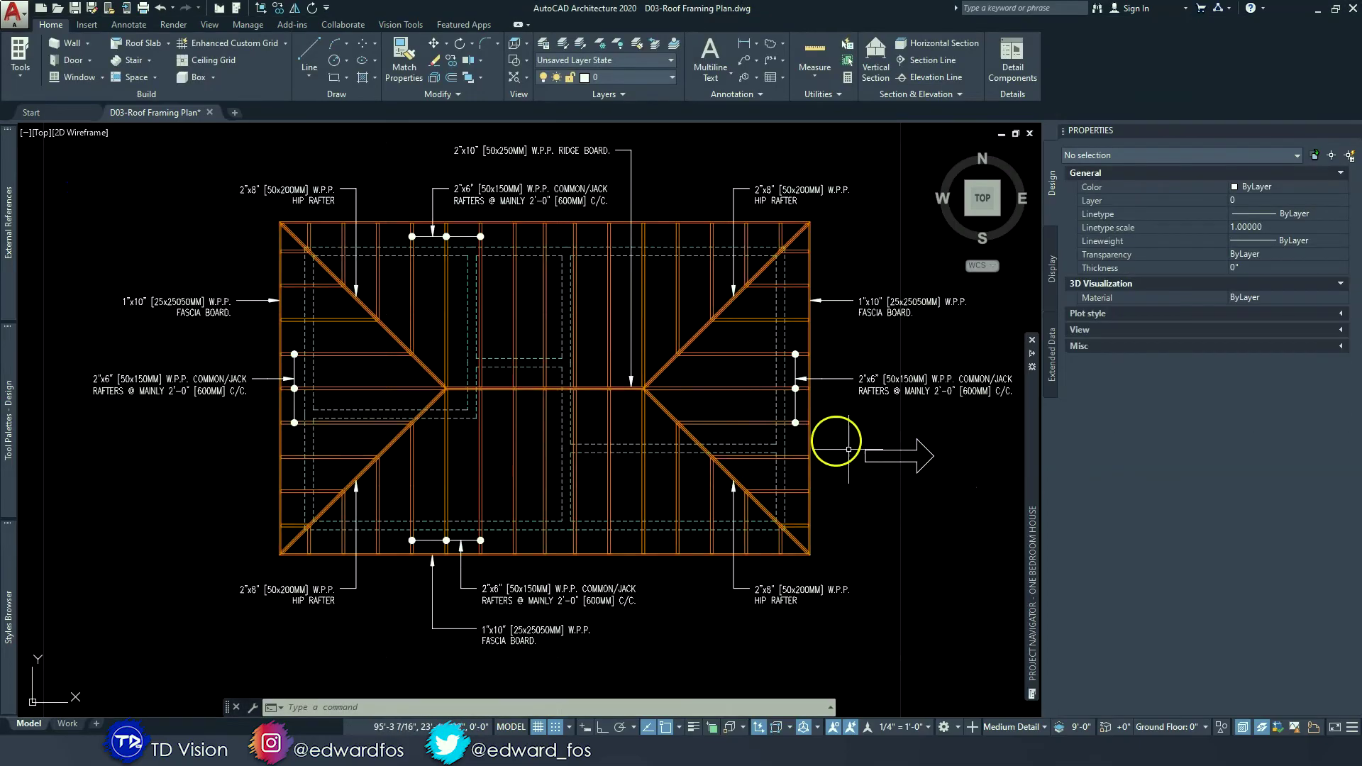
# - Scale the arrow block down to about 0.72 of its size from its lower-left tail corner
pyautogui.click(915, 454)
pyautogui.scroll(3, 922, 445)
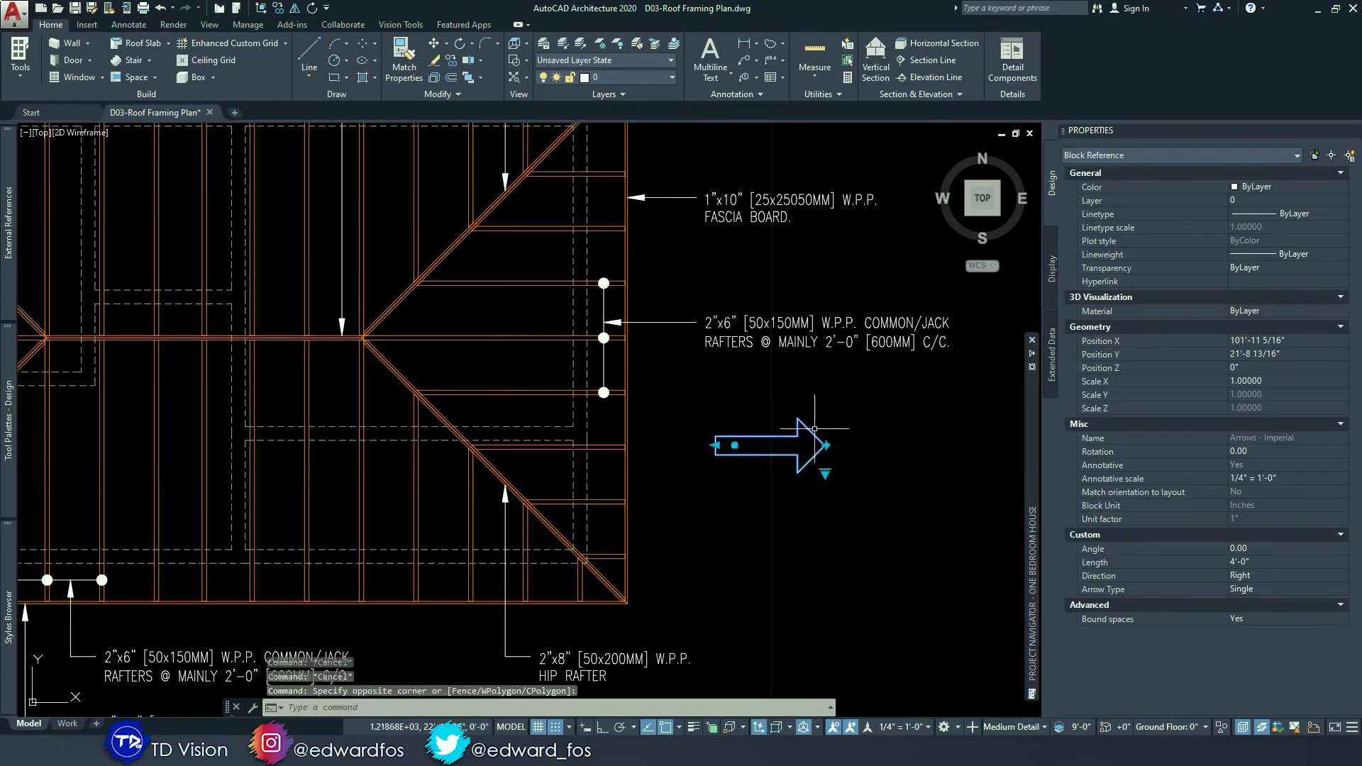
pyautogui.click(438, 95)
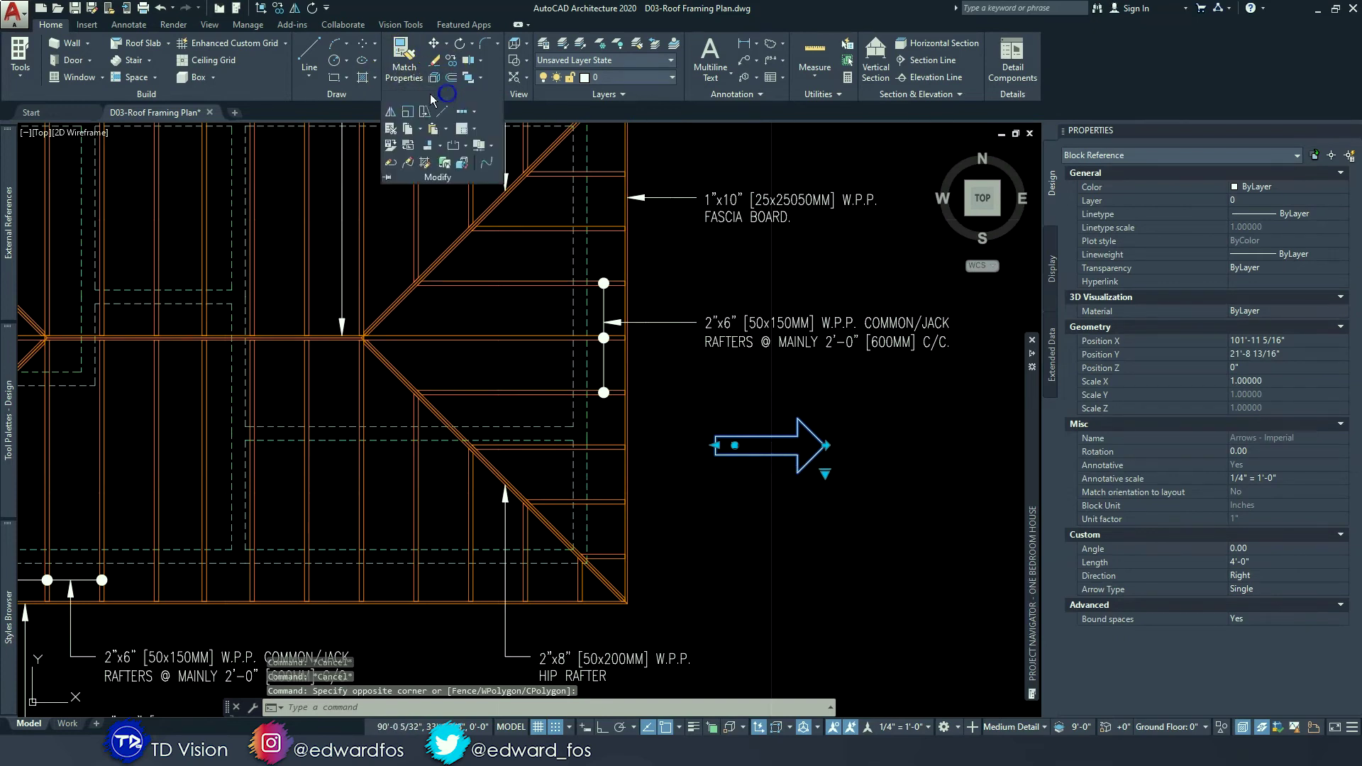
pyautogui.click(394, 122)
pyautogui.scroll(2, 830, 455)
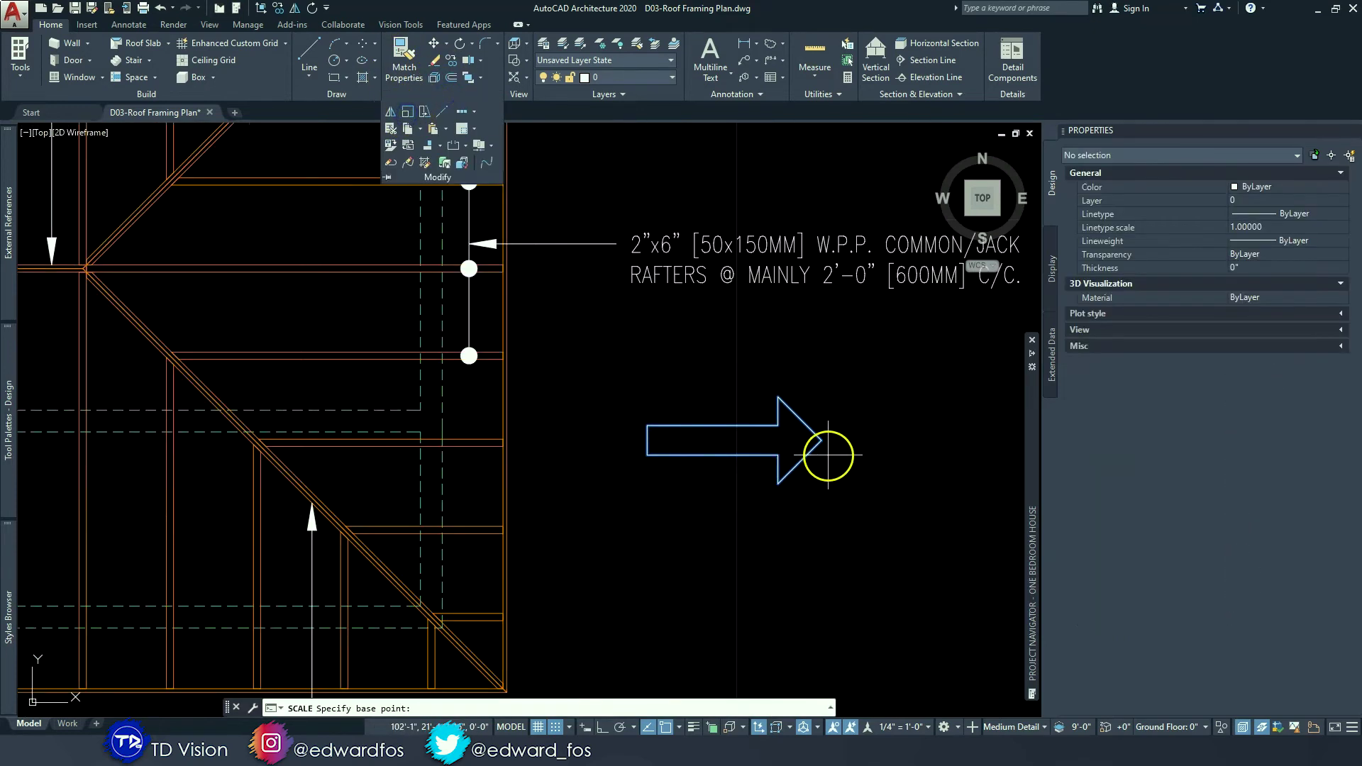
pyautogui.click(649, 456)
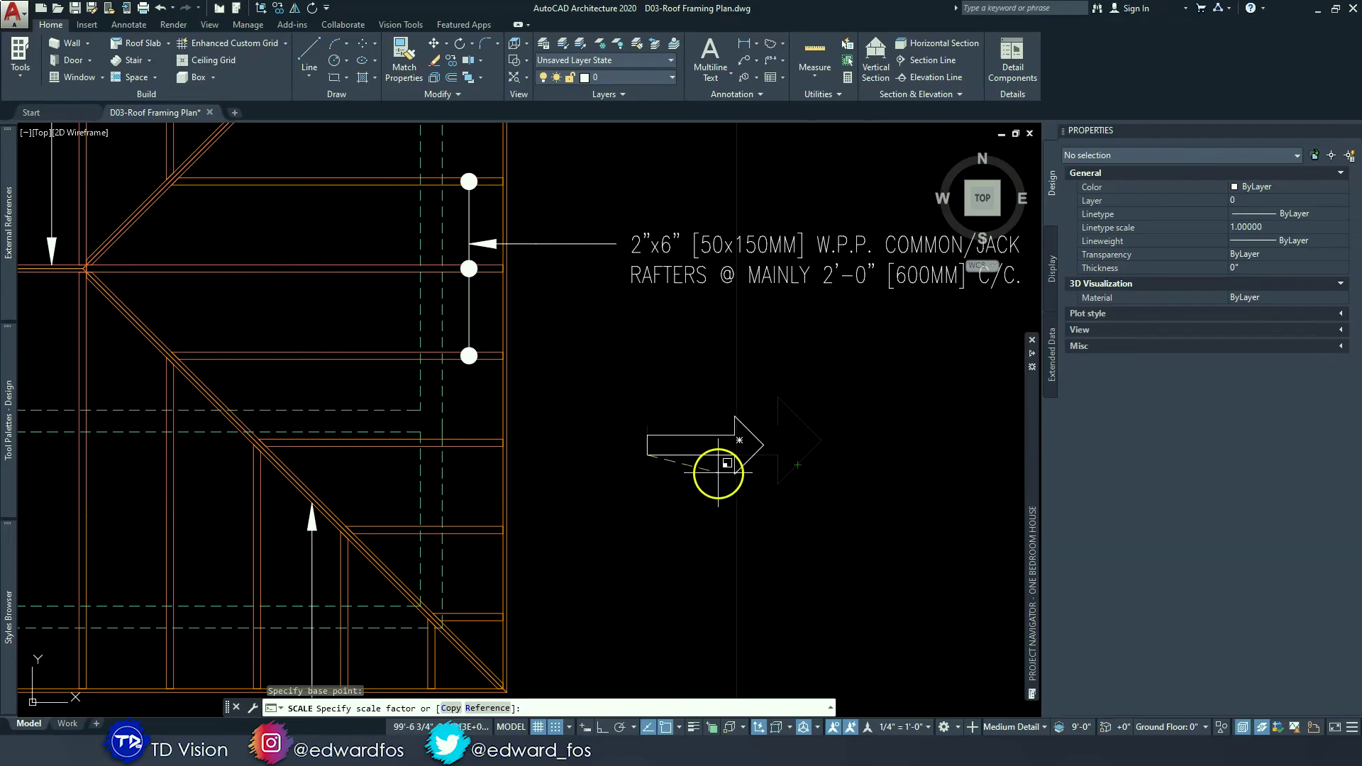
pyautogui.click(718, 472)
pyautogui.click(660, 432)
pyautogui.scroll(-2, 686, 404)
pyautogui.moveTo(686, 404); pyautogui.dragTo(683, 453, button='middle')
pyautogui.scroll(-2, 683, 453)
pyautogui.press('Escape')
# - Rotate the arrow block to 90 degrees with its rotation grip so it points straight up
pyautogui.click(684, 473)
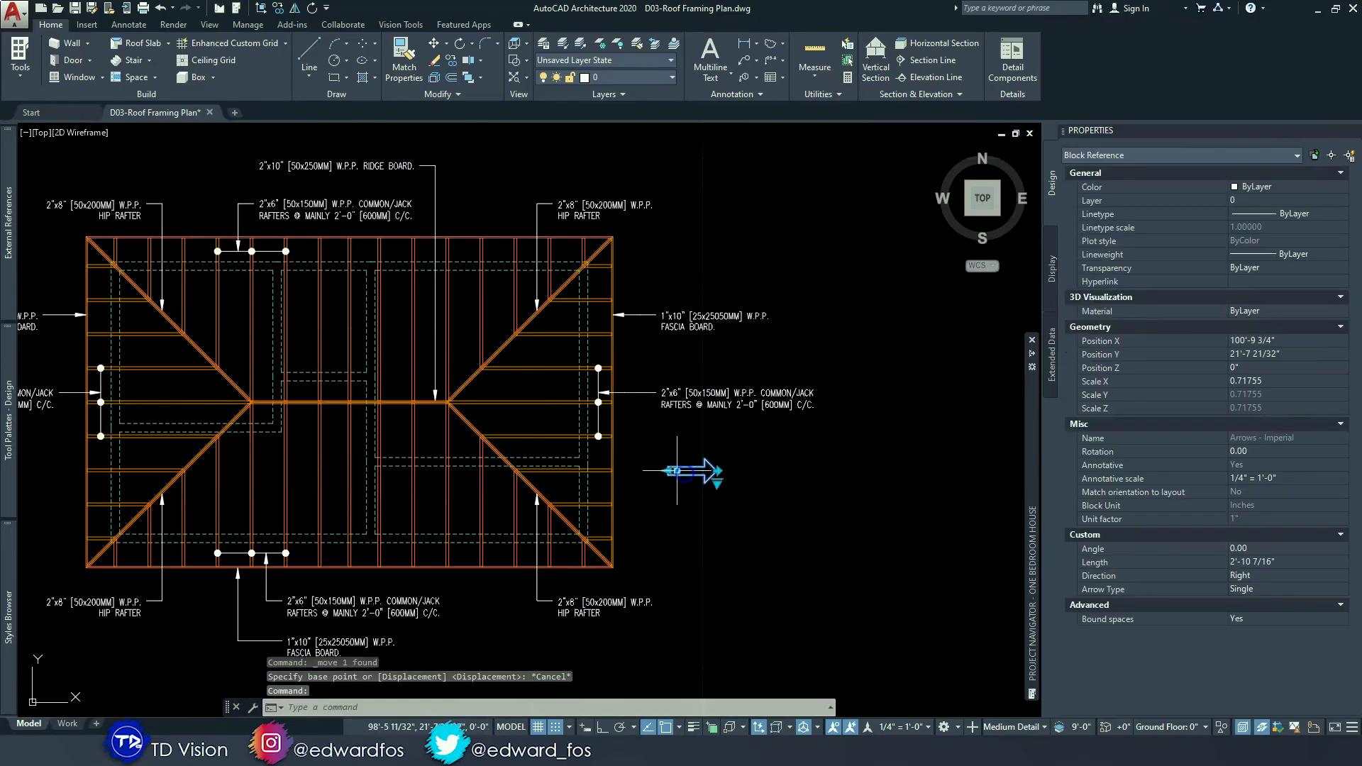
pyautogui.click(677, 472)
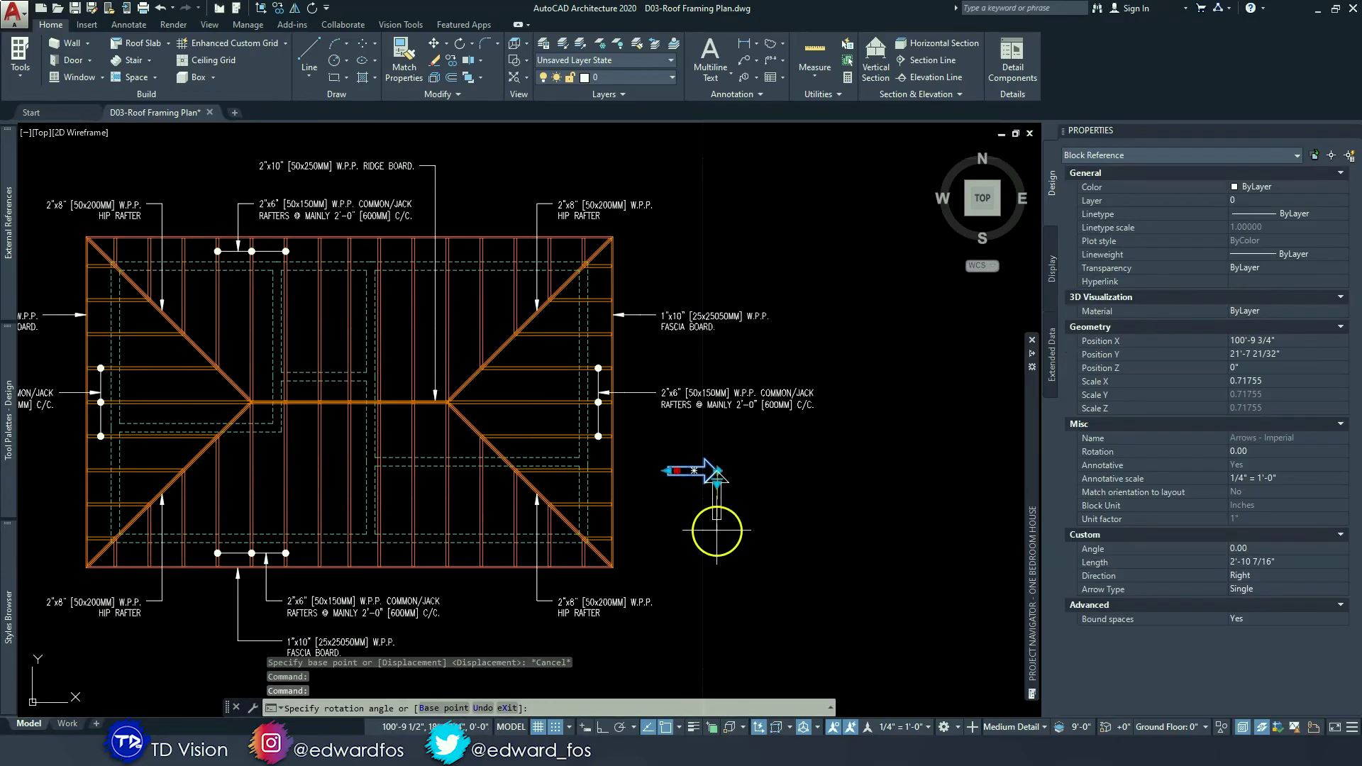
pyautogui.press('F8')
pyautogui.click(716, 532)
pyautogui.click(725, 512)
pyautogui.press('Escape')
pyautogui.press('Escape')
# - Move the upright arrow onto the upper roof slope, between the left hip rafter and the dotted marker line
pyautogui.click(735, 520)
pyautogui.click(708, 495)
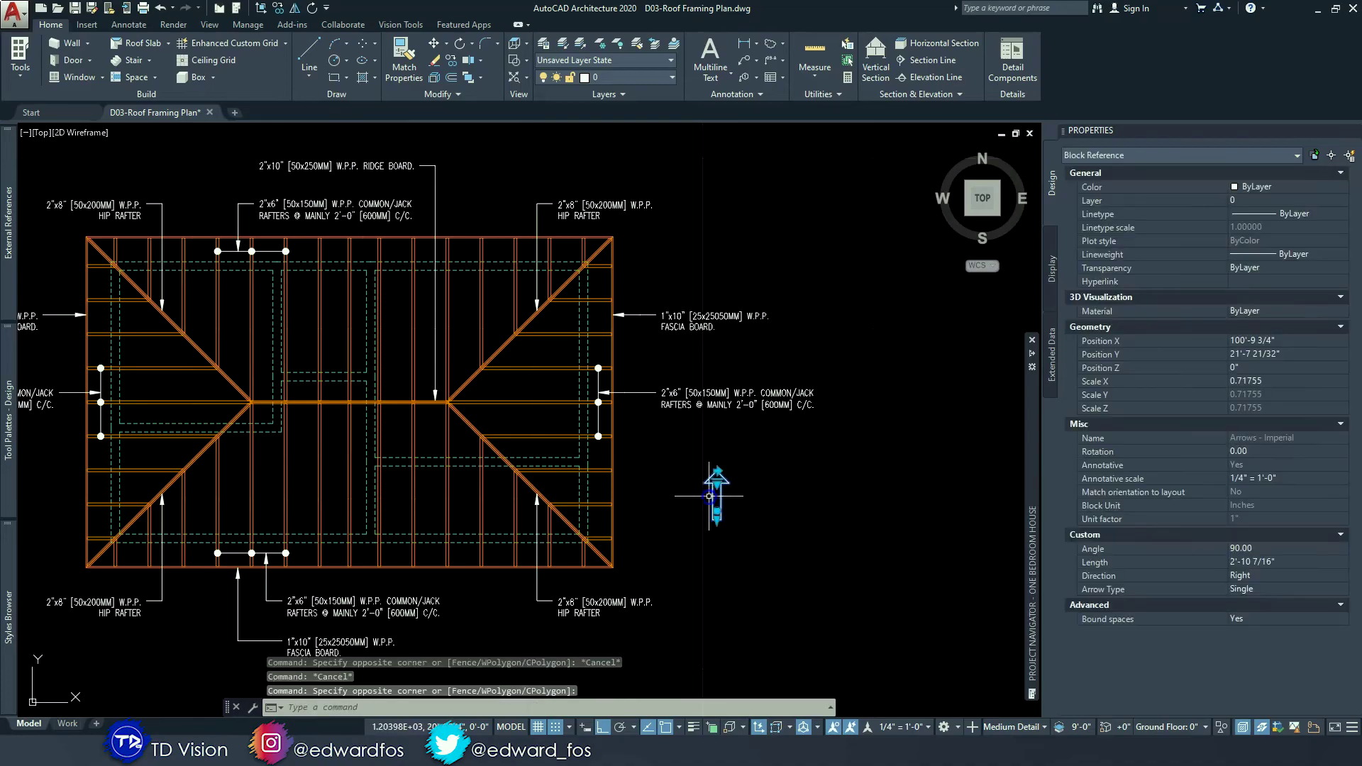
pyautogui.write('m')
pyautogui.press('Return')
pyautogui.scroll(5, 709, 496)
pyautogui.click(727, 491)
pyautogui.moveTo(527, 332); pyautogui.dragTo(880, 576, button='middle')
pyautogui.scroll(-3, 879, 576)
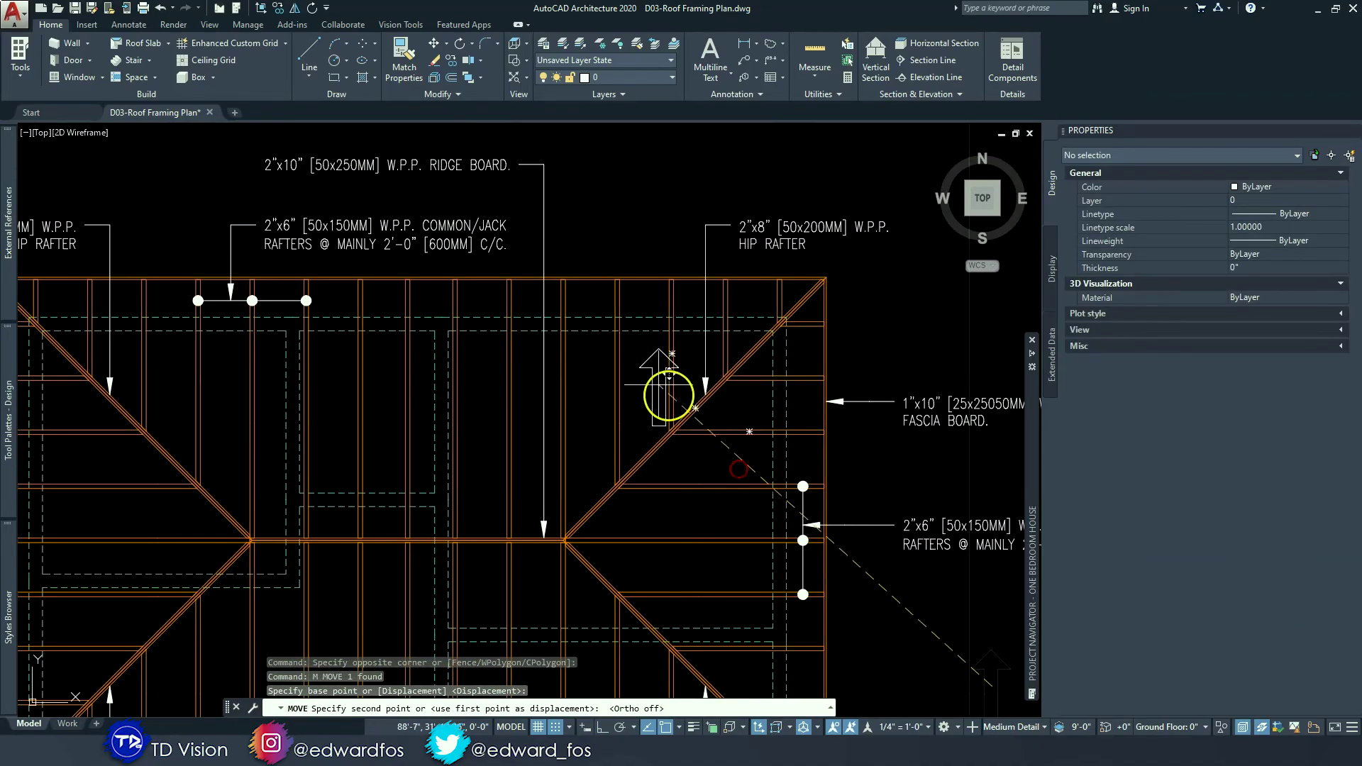
pyautogui.moveTo(637, 371); pyautogui.dragTo(900, 361, button='middle')
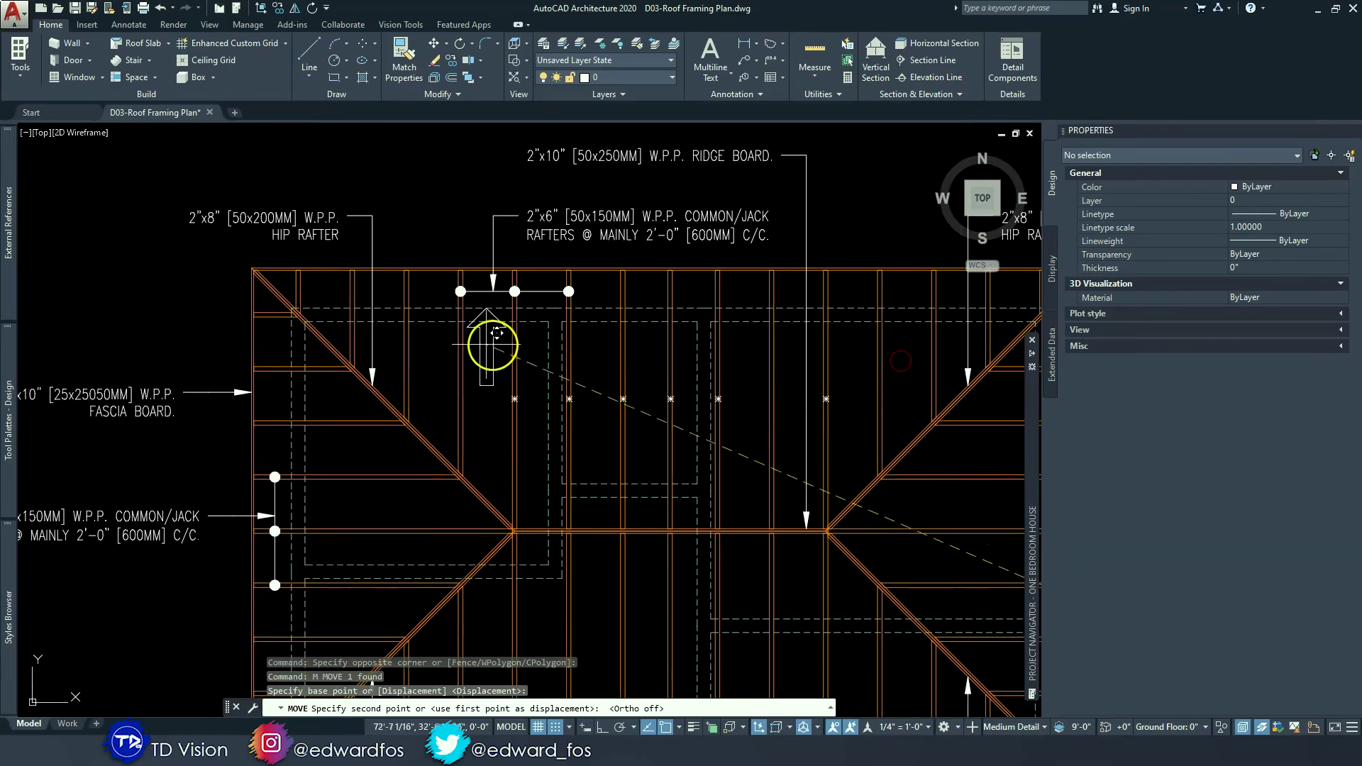
pyautogui.scroll(4, 435, 343)
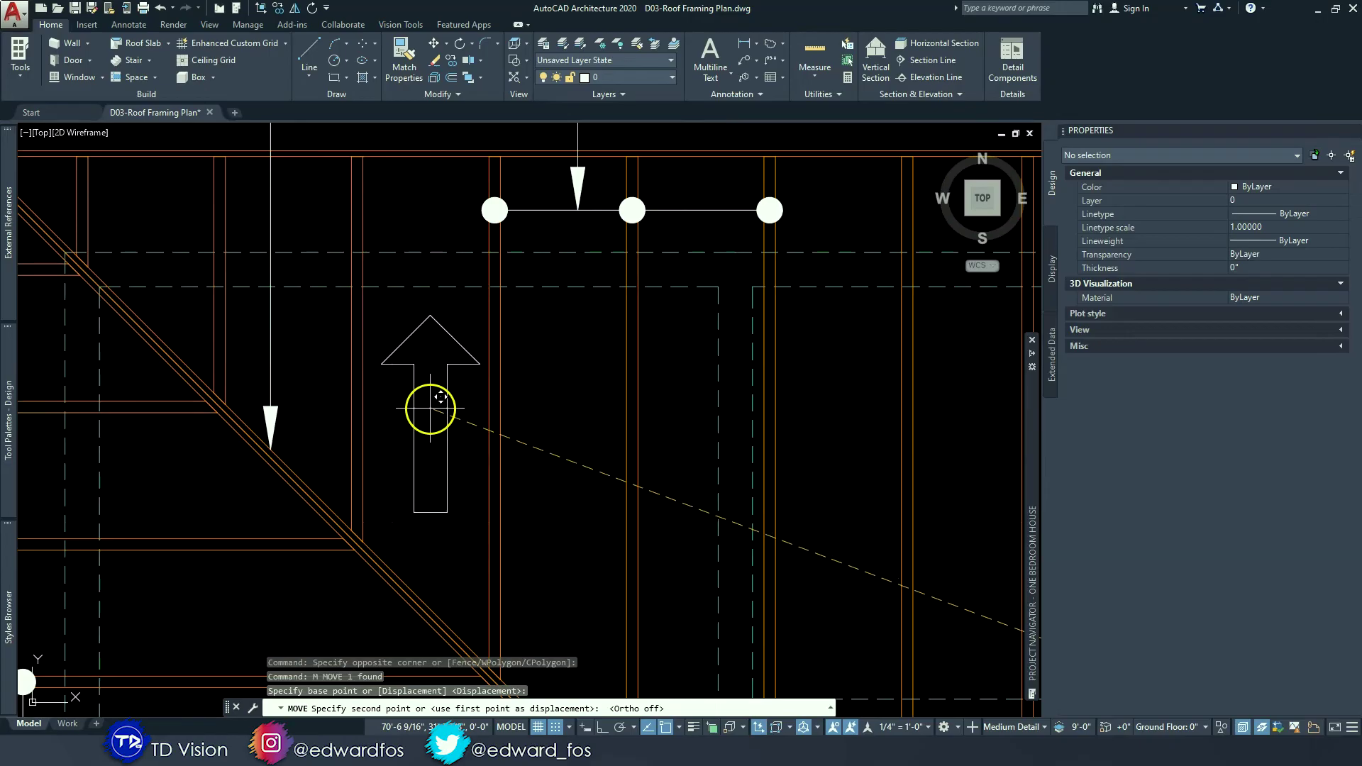
pyautogui.scroll(-3, 434, 404)
pyautogui.moveTo(435, 404); pyautogui.dragTo(434, 374, button='middle')
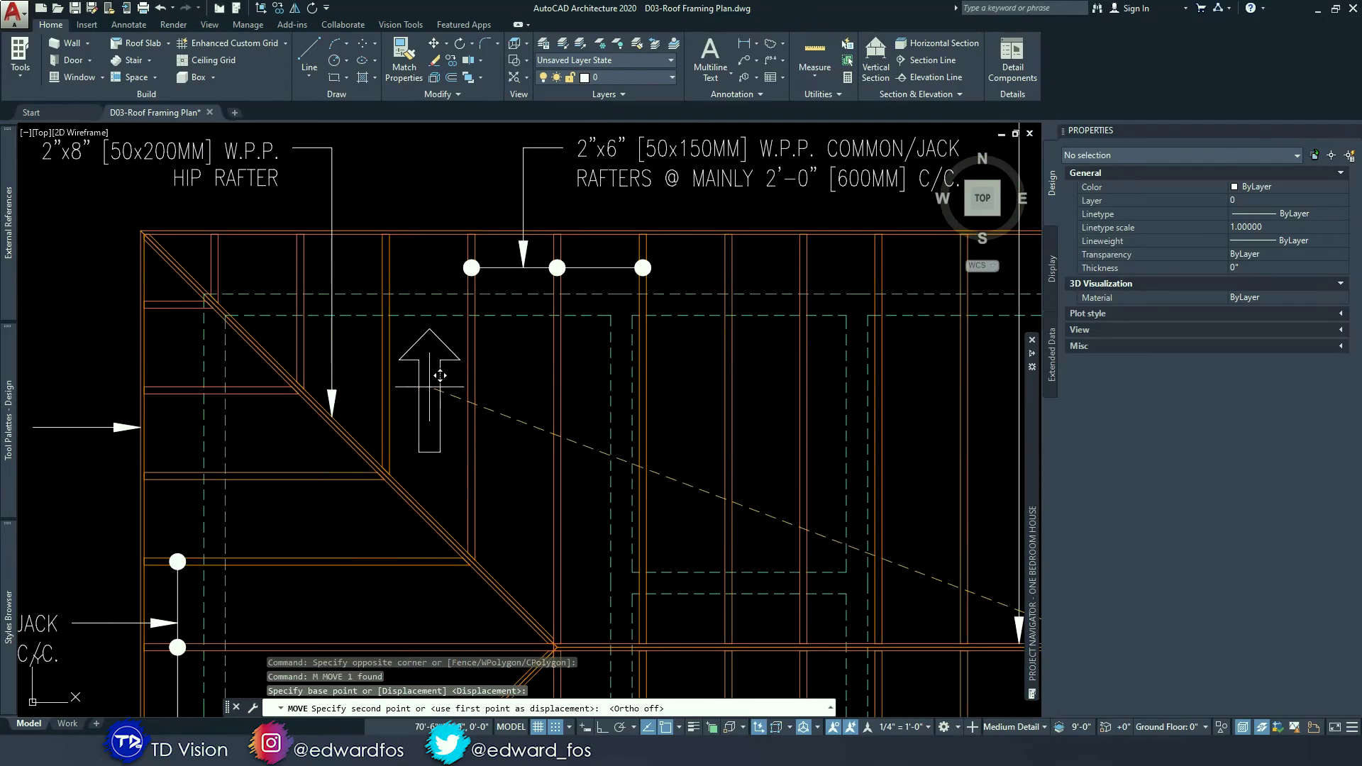
pyautogui.click(428, 387)
pyautogui.press('Escape')
pyautogui.press('Escape')
# - Mirror the arrow about the roof's vertical centre line to the right side, keeping the original
pyautogui.click(434, 401)
pyautogui.press('Escape')
pyautogui.click(437, 401)
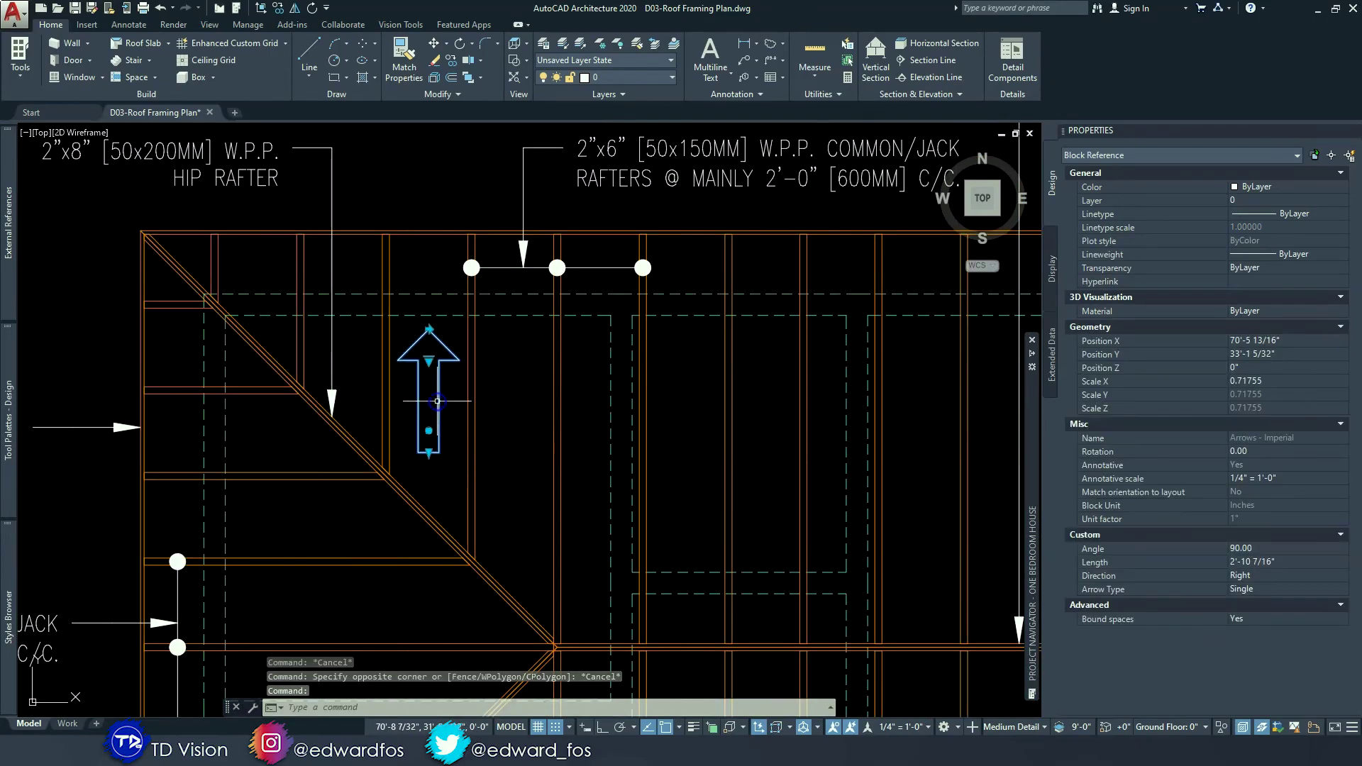
pyautogui.click(438, 94)
pyautogui.click(390, 112)
pyautogui.scroll(-3, 531, 471)
pyautogui.scroll(2, 658, 403)
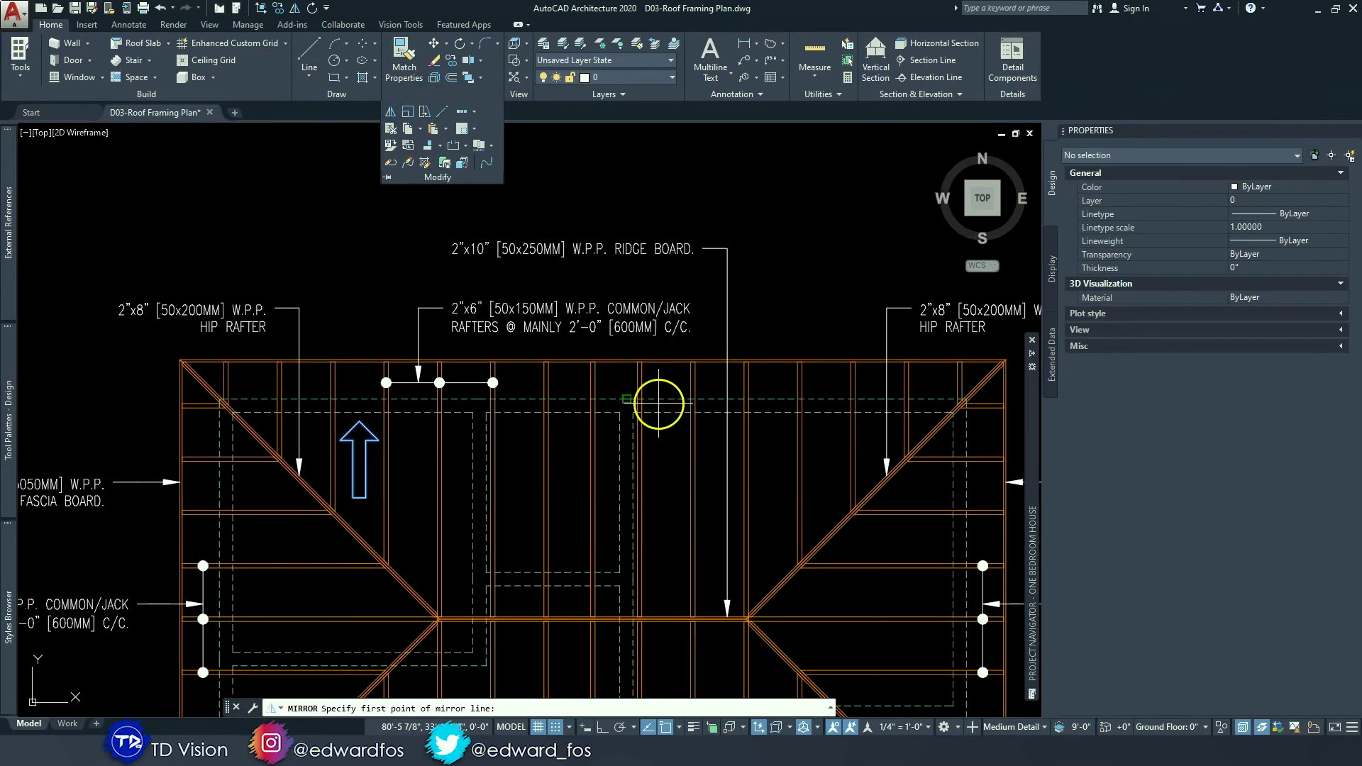
pyautogui.click(596, 361)
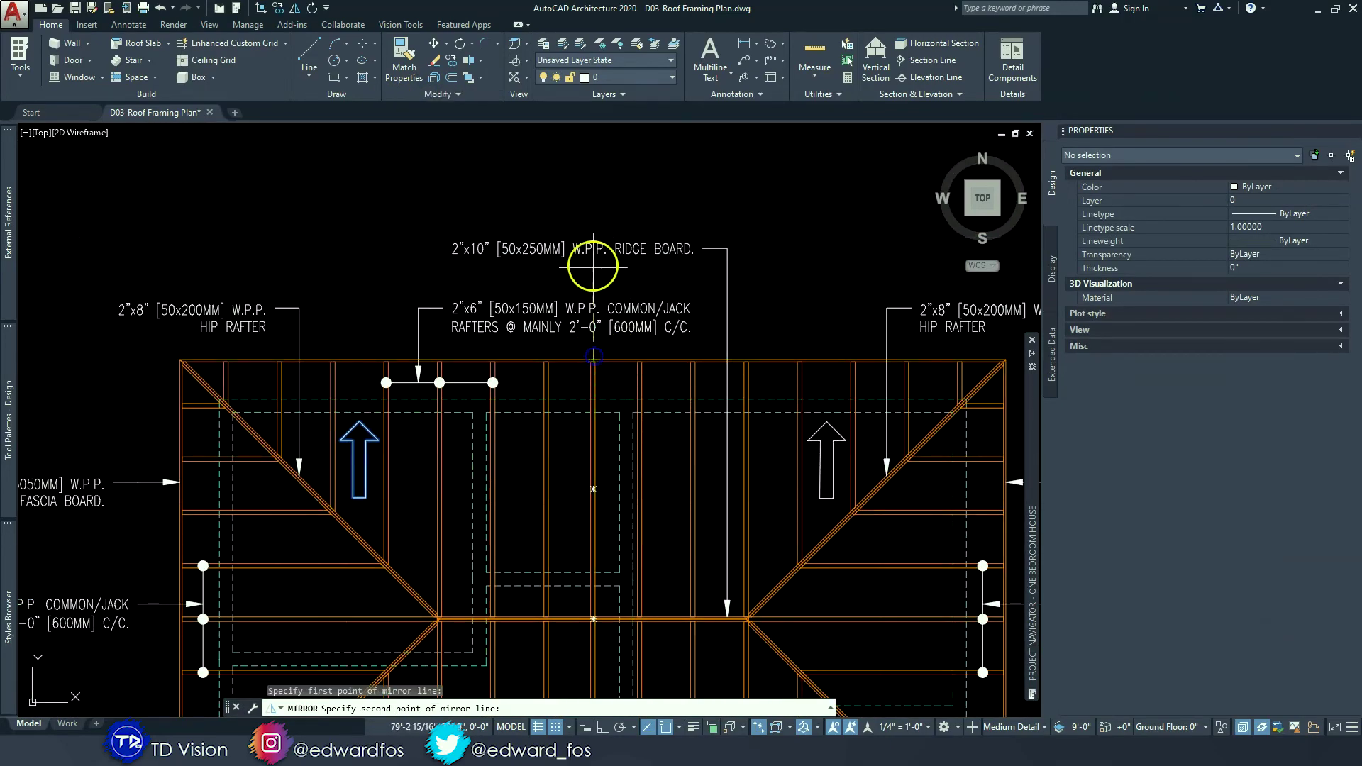
pyautogui.click(605, 183)
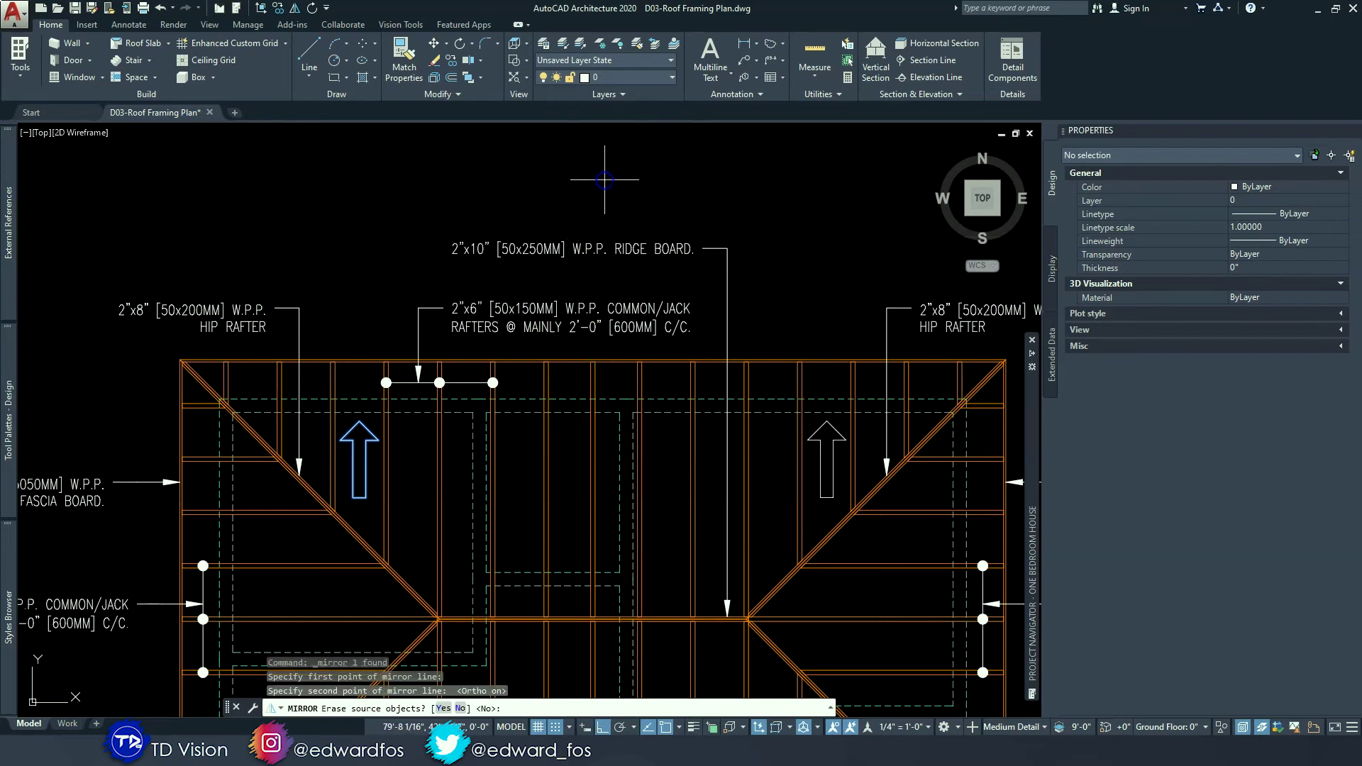
pyautogui.press('Return')
# - Mirror both upper-slope arrows about the horizontal ridge centre line onto the lower slope, keeping the originals
pyautogui.scroll(-2, 782, 437)
pyautogui.scroll(2, 781, 436)
pyautogui.click(802, 437)
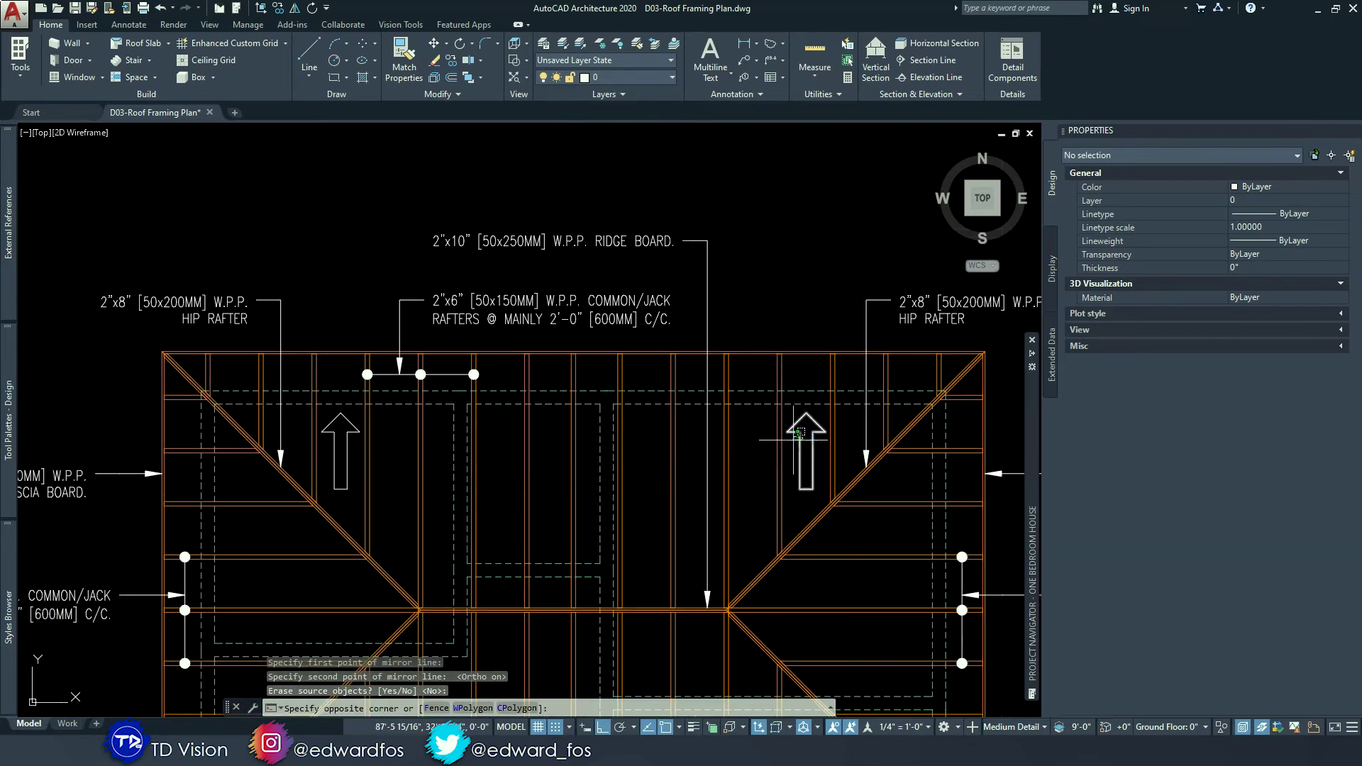
pyautogui.click(402, 435)
pyautogui.click(348, 457)
pyautogui.scroll(-2, 514, 343)
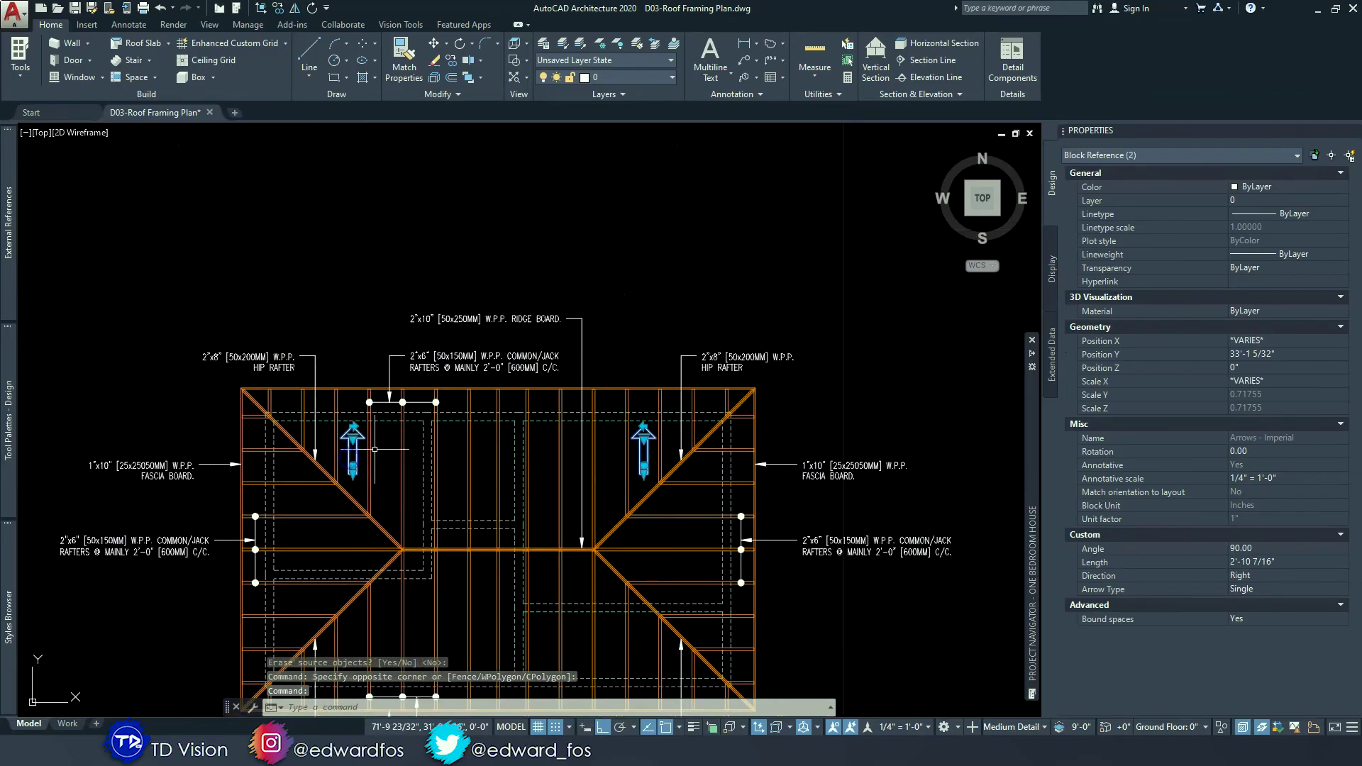
pyautogui.click(438, 95)
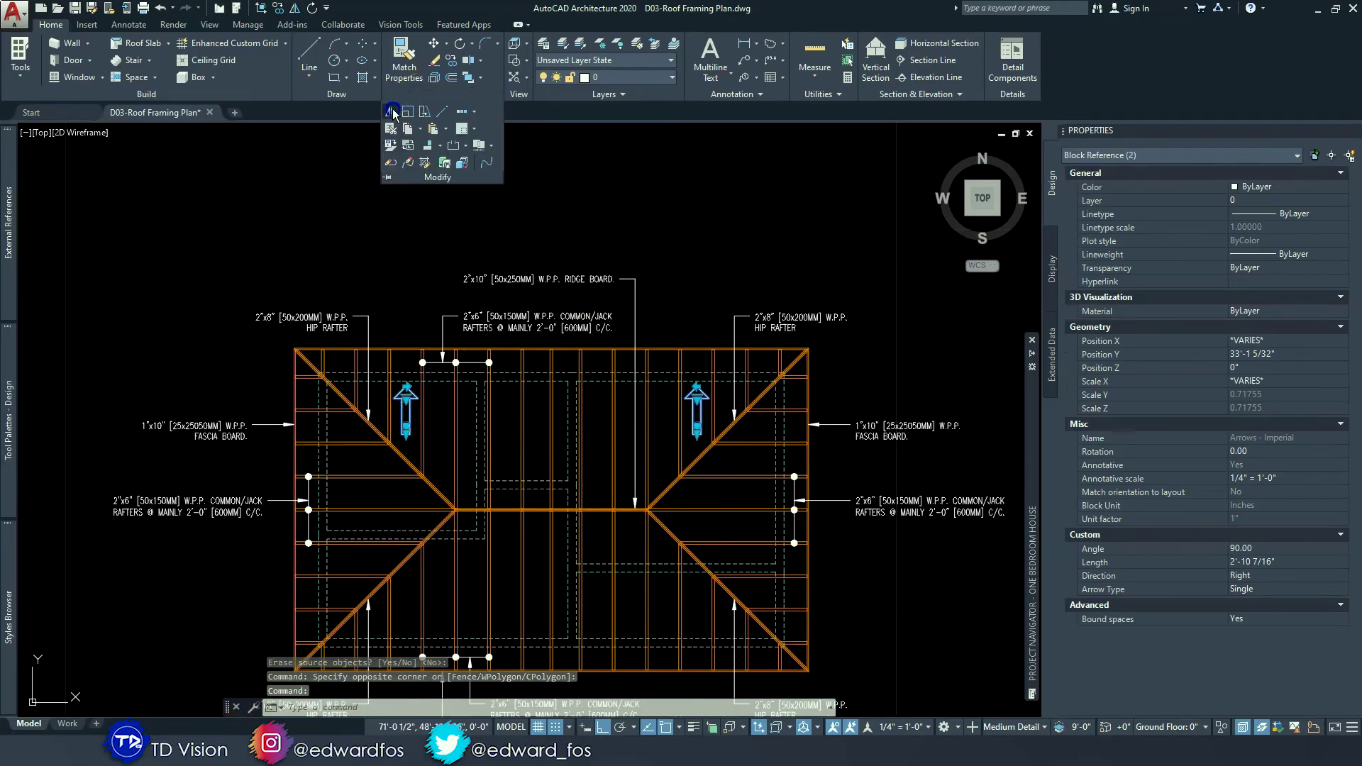
pyautogui.click(393, 113)
pyautogui.scroll(4, 300, 536)
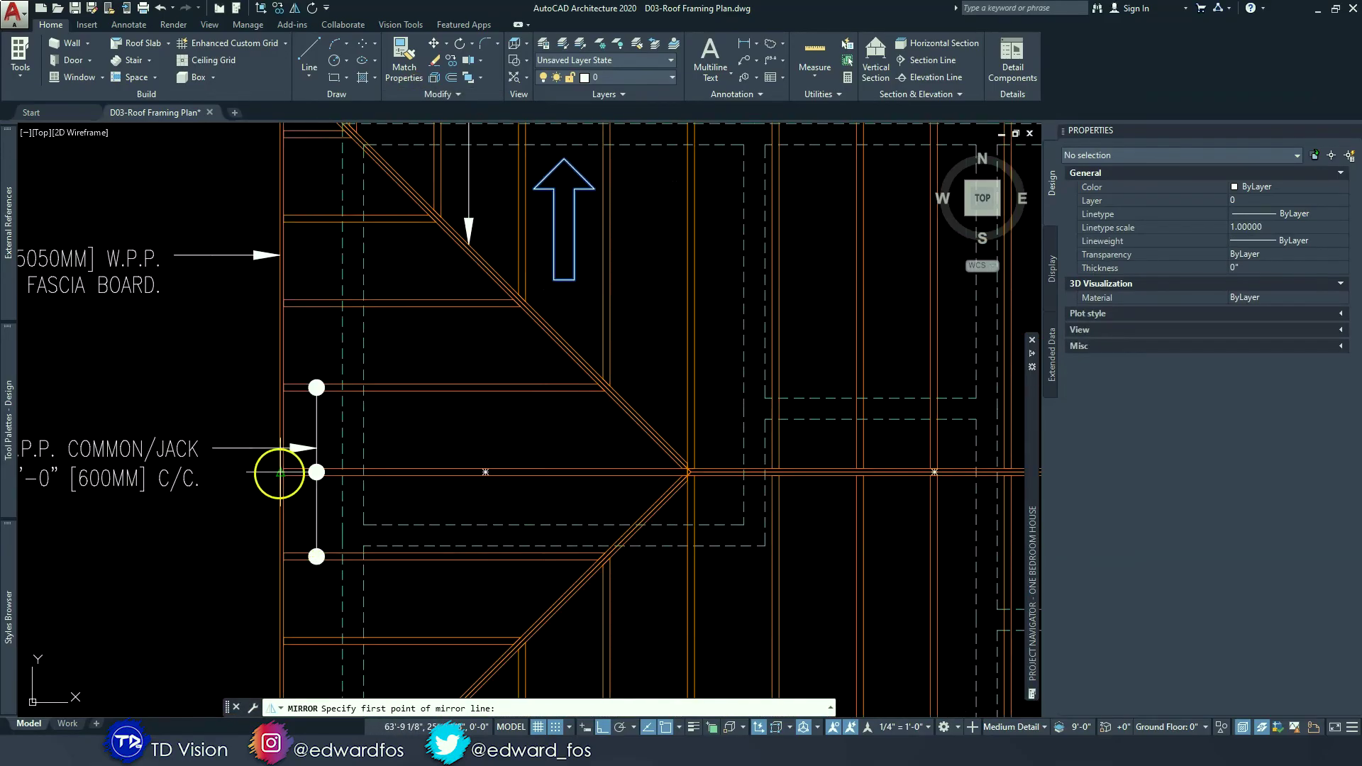
pyautogui.scroll(-1, 279, 471)
pyautogui.scroll(-2, 116, 390)
pyautogui.scroll(-3, 85, 420)
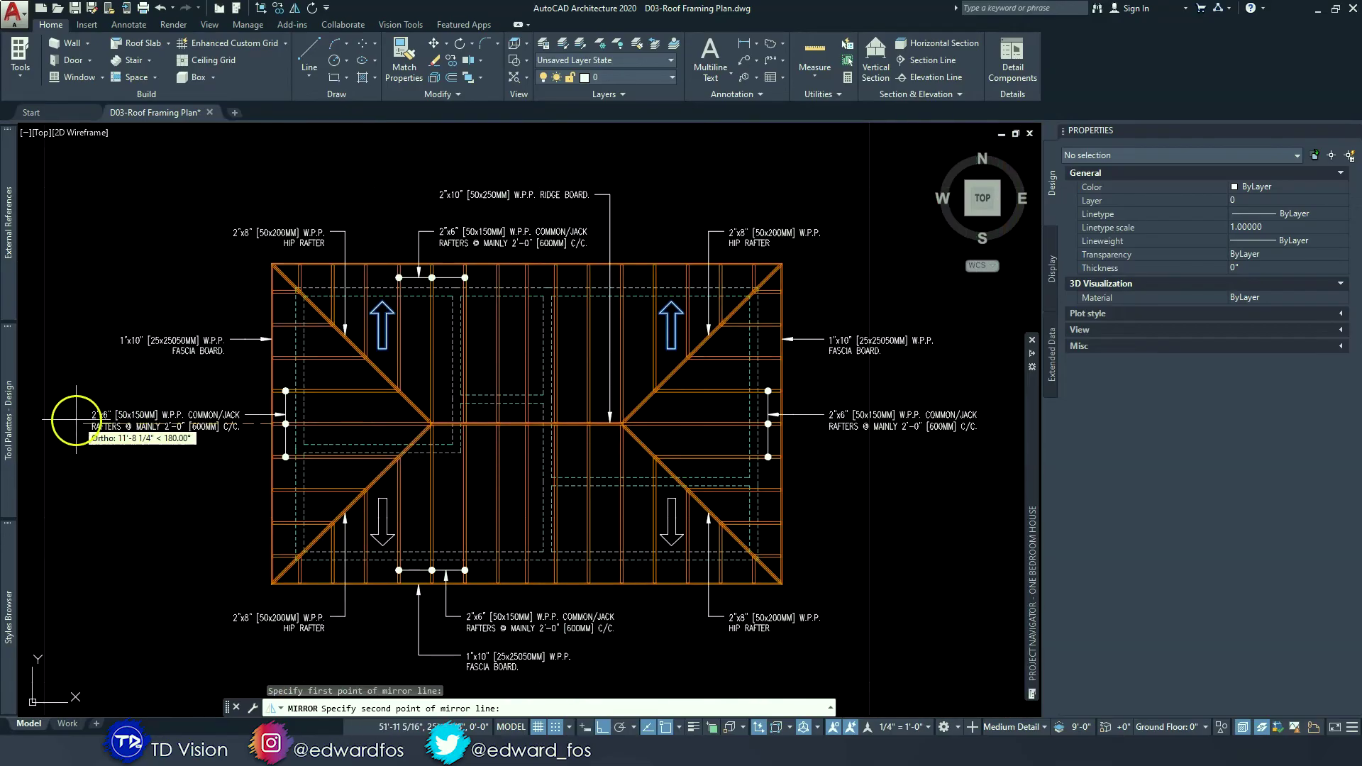
pyautogui.click(51, 421)
pyautogui.press('Return')
# - Mirror the lower-left downward arrow about the lower-left hip rafter line onto the left slope, keeping the original
pyautogui.click(388, 526)
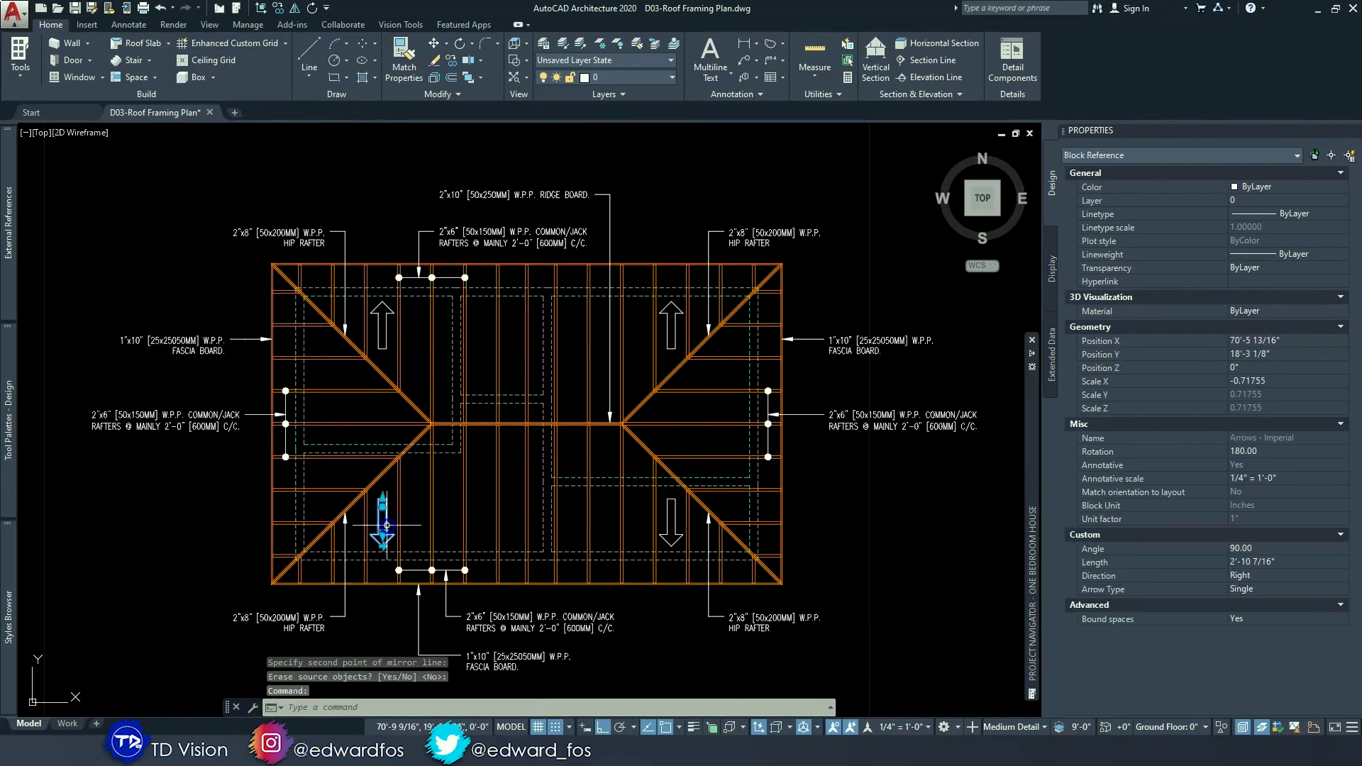
pyautogui.scroll(2, 370, 540)
pyautogui.press('Return')
pyautogui.scroll(5, 238, 606)
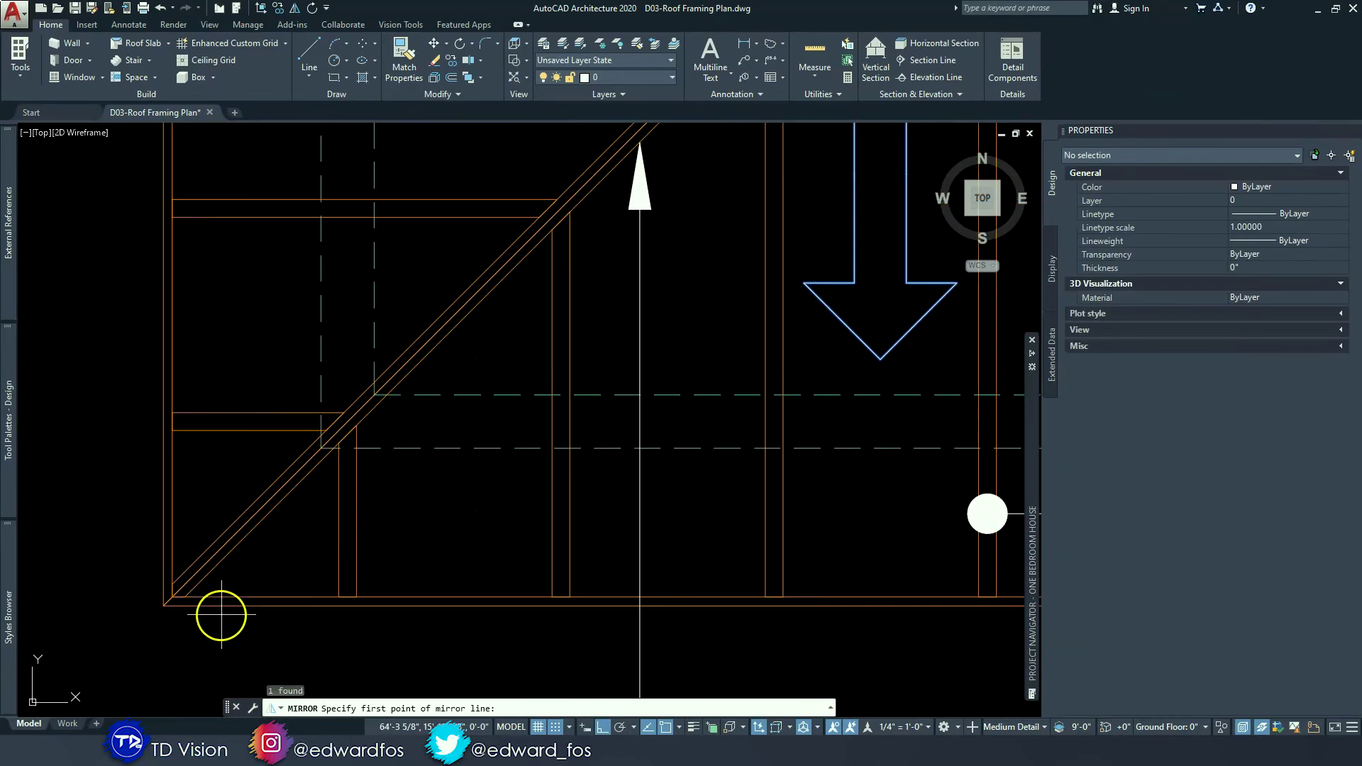
pyautogui.click(171, 596)
pyautogui.scroll(-3, 380, 334)
pyautogui.scroll(3, 539, 249)
pyautogui.click(562, 224)
pyautogui.press('Return')
pyautogui.scroll(-6, 571, 255)
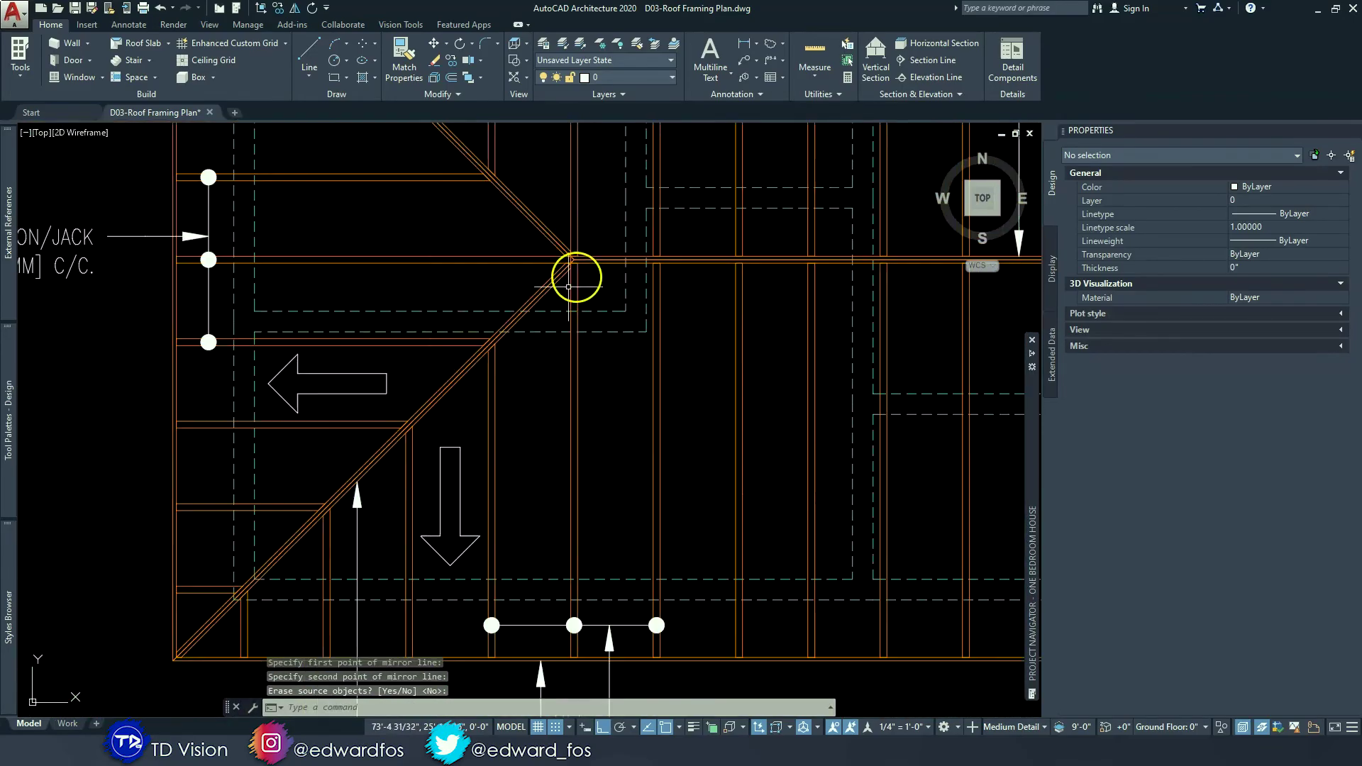
# - Mirror the left-pointing arrow about the horizontal ridge centre line to the upper half of the left slope, keeping the original
pyautogui.press('Return')
pyautogui.scroll(8, 571, 415)
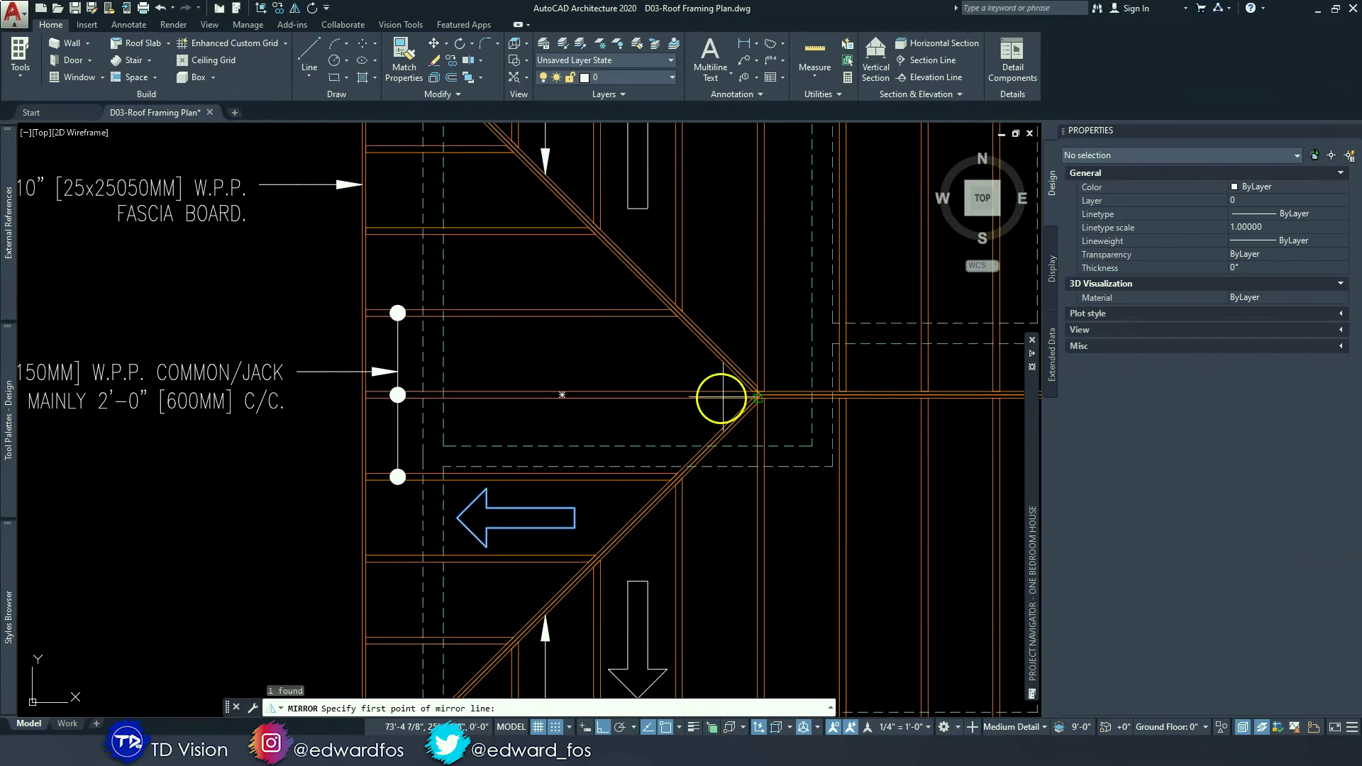
pyautogui.click(825, 387)
pyautogui.click(447, 386)
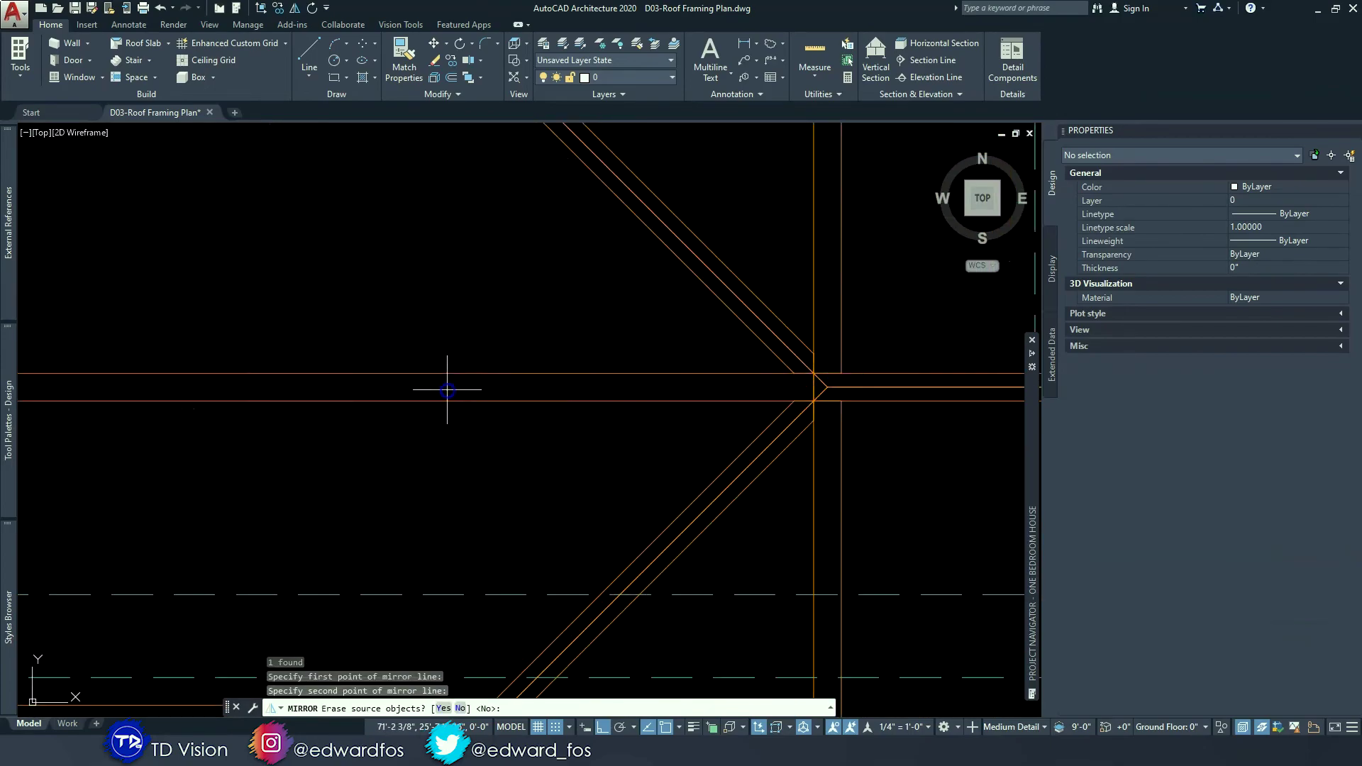
pyautogui.press('Return')
pyautogui.scroll(-5, 433, 390)
# - Mirror both left-slope arrows about the roof's vertical centre line onto the right slope, keeping the originals
pyautogui.click(396, 346)
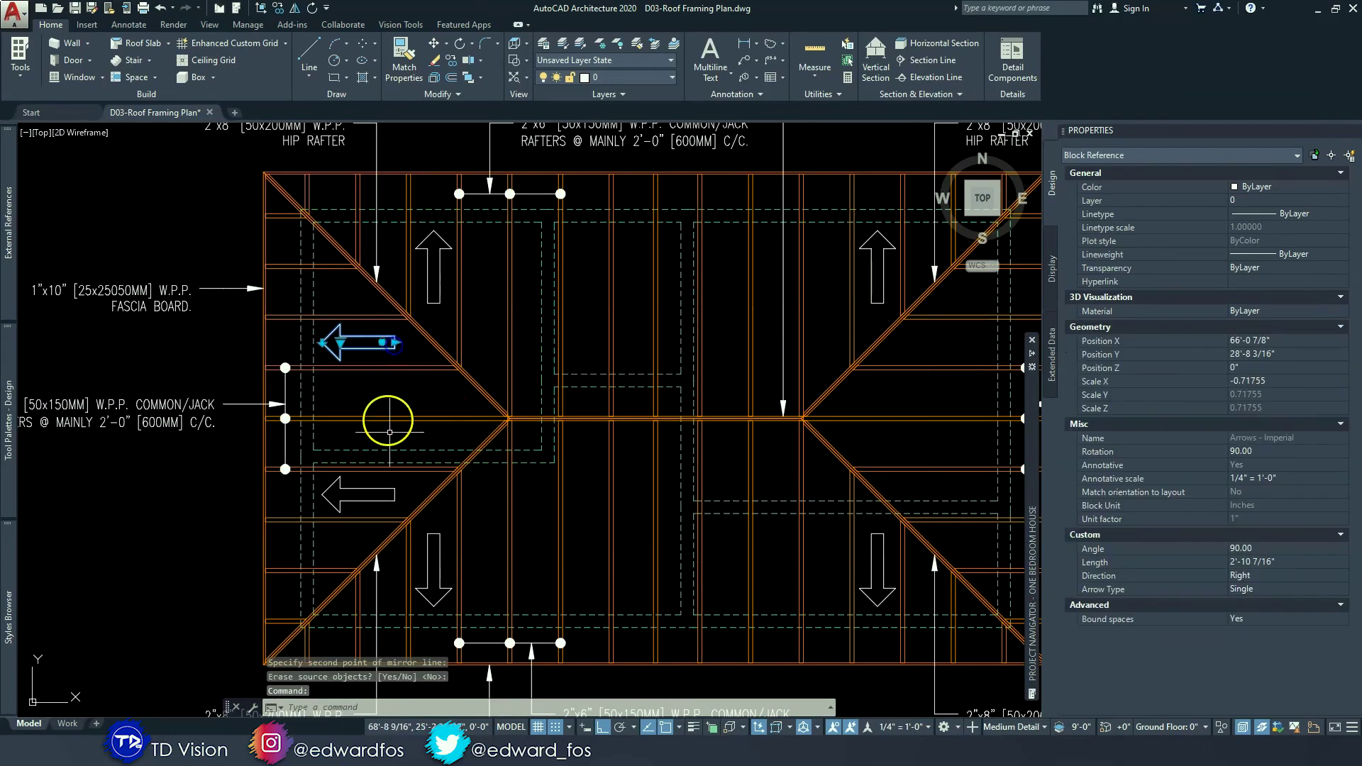
pyautogui.click(388, 489)
pyautogui.press('Return')
pyautogui.scroll(6, 556, 269)
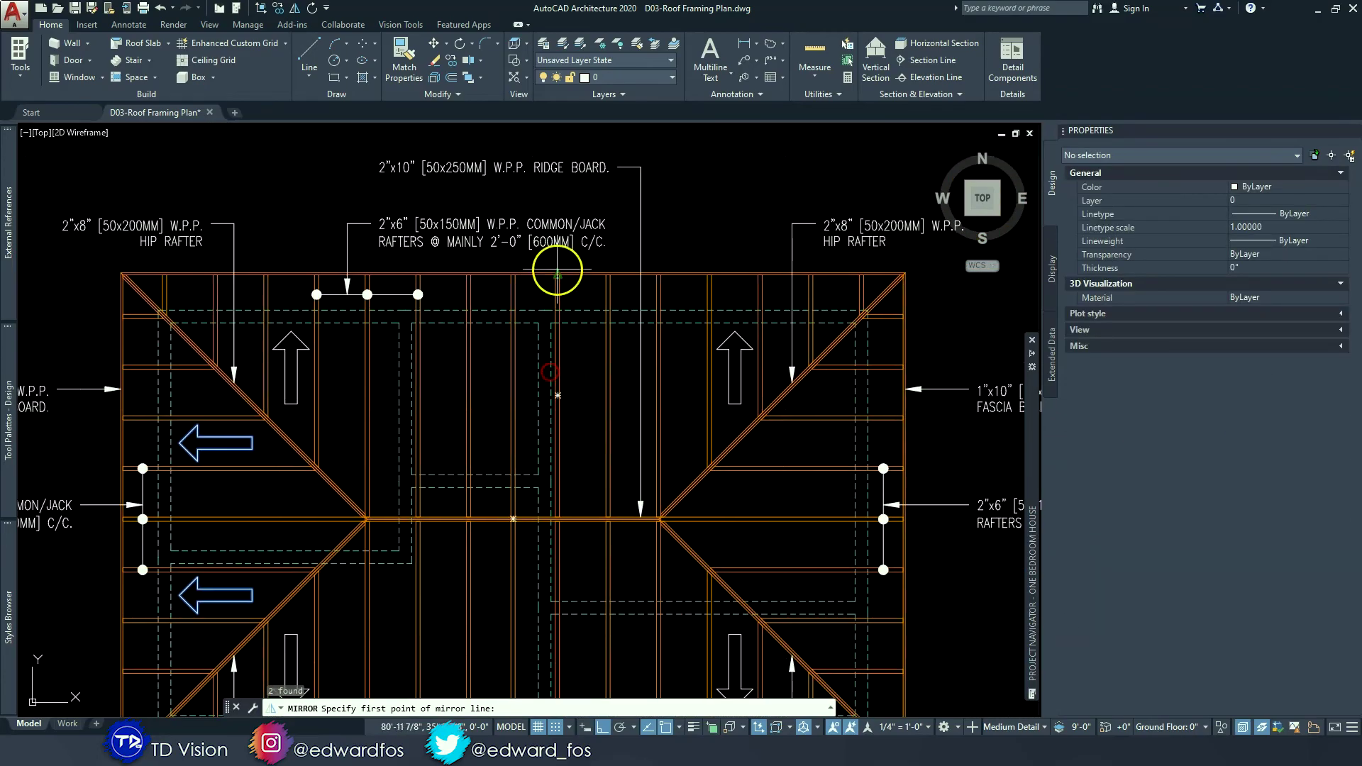
pyautogui.click(443, 276)
pyautogui.scroll(-6, 443, 275)
pyautogui.moveTo(443, 277); pyautogui.dragTo(474, 453, button='middle')
pyautogui.click(475, 304)
pyautogui.press('Return')
pyautogui.moveTo(607, 402); pyautogui.dragTo(596, 213, button='middle')
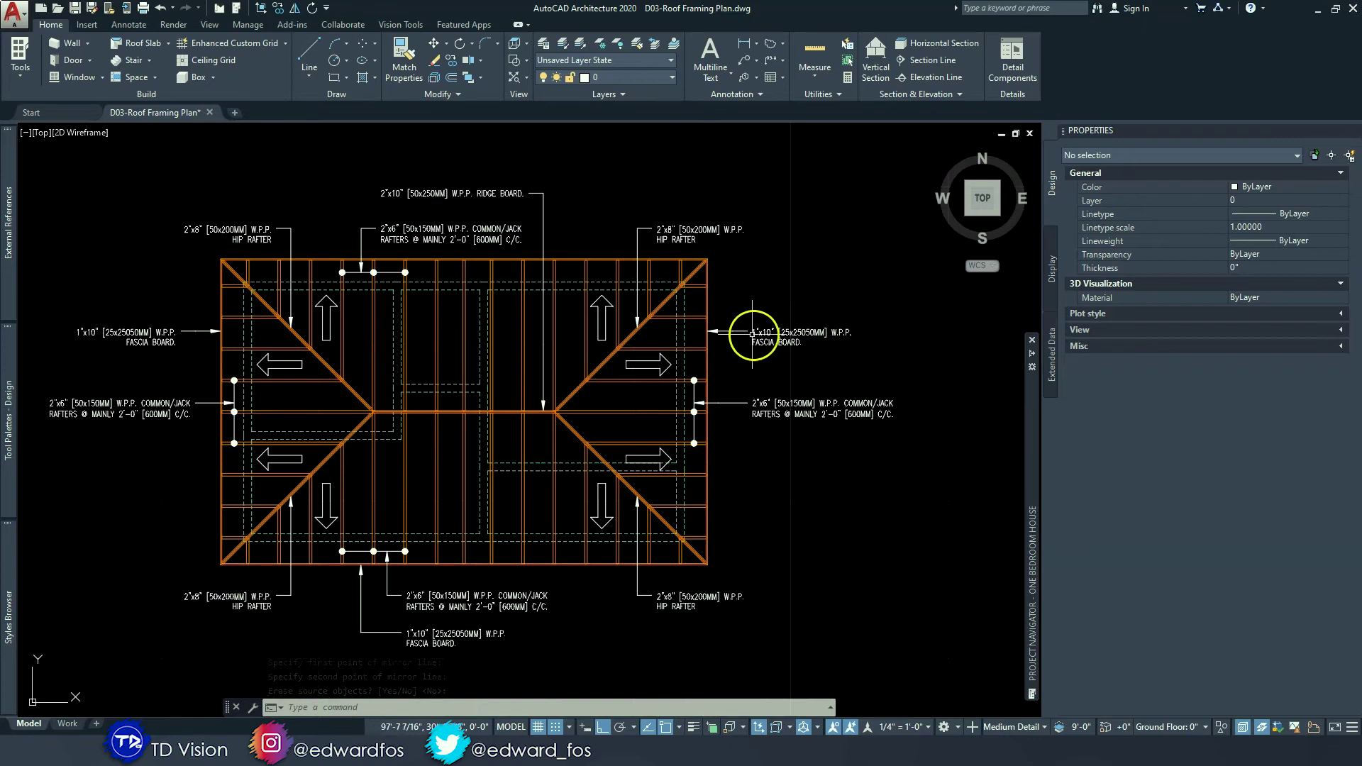
pyautogui.moveTo(525, 389)
pyautogui.mouseDown(button='middle')
pyautogui.moveTo(516, 370)
pyautogui.moveTo(516, 404)
pyautogui.mouseUp(button='middle')
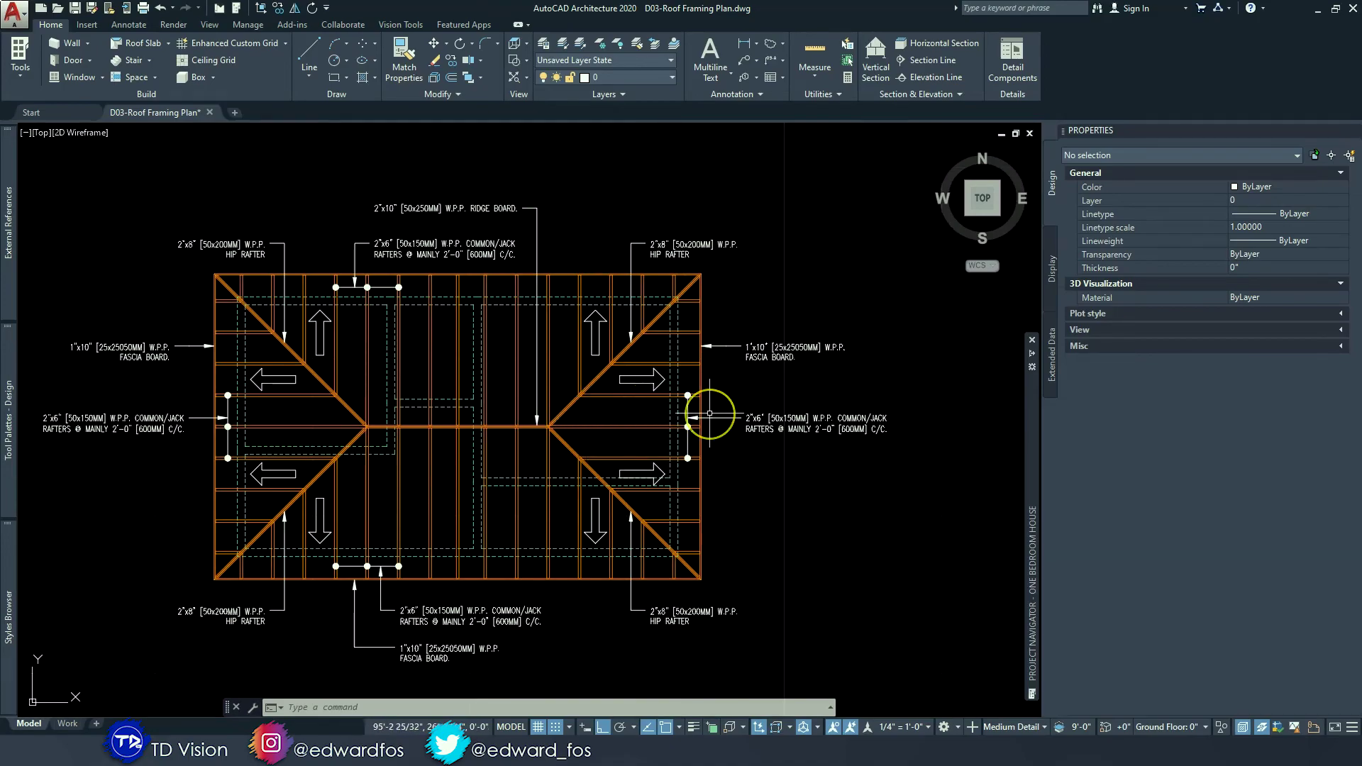
# - Examine the project's Details views, checking the eave and belt beam detail and the ridge detail
pyautogui.moveTo(1027, 456)
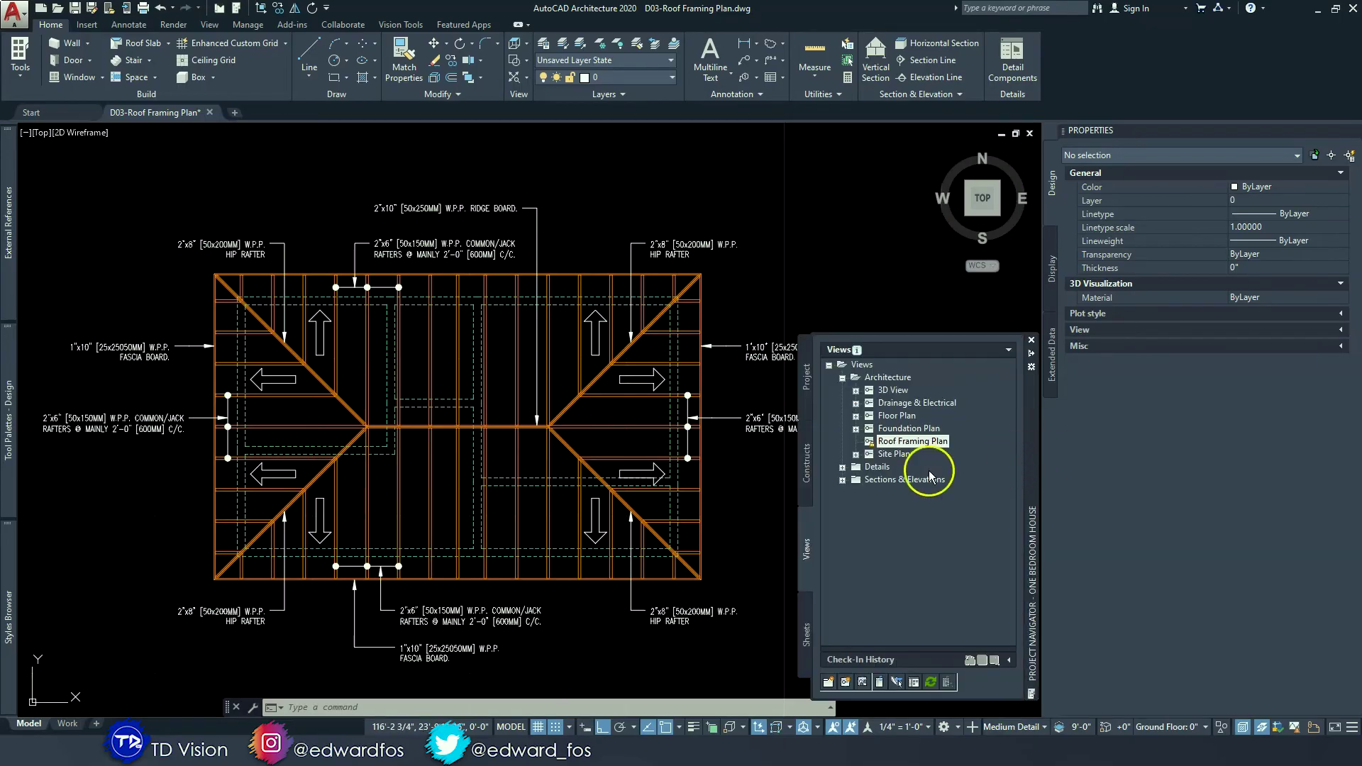
pyautogui.click(842, 468)
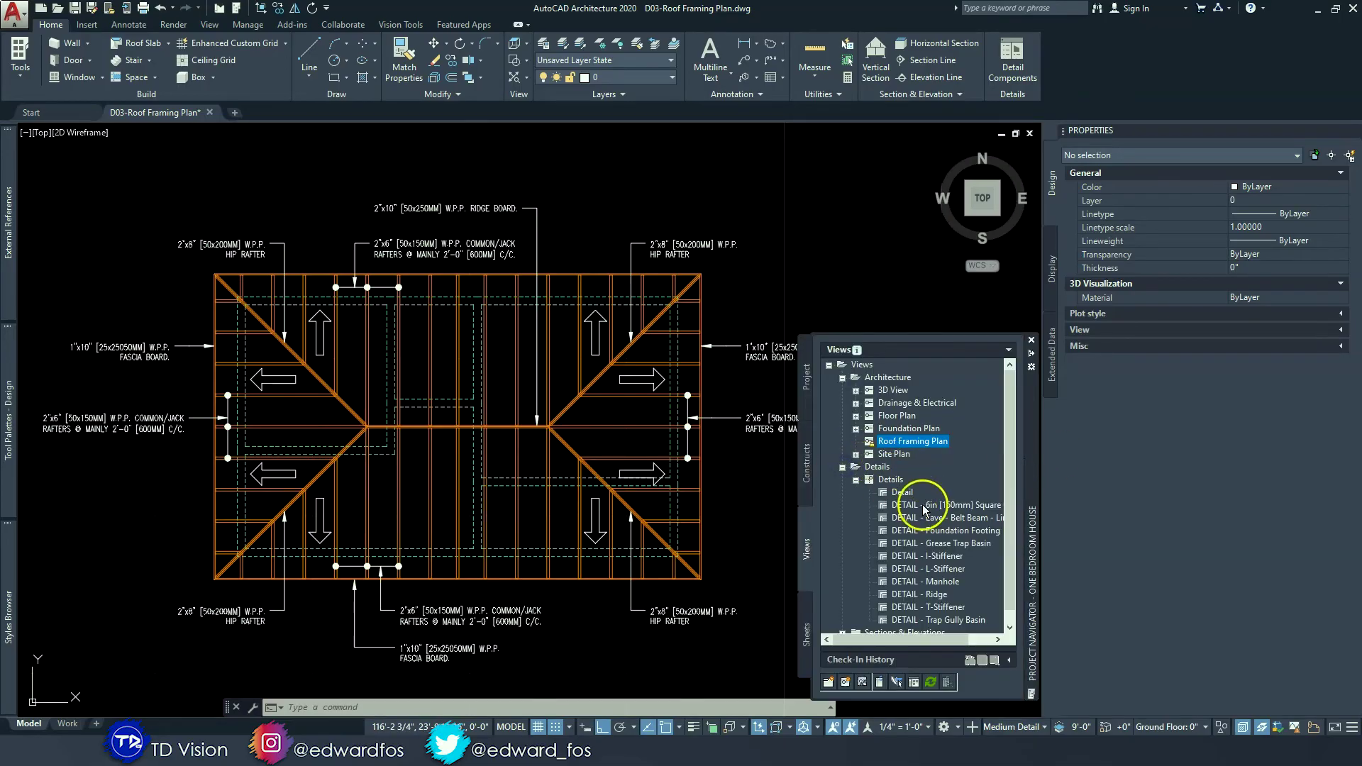
pyautogui.scroll(-1, 943, 525)
pyautogui.click(953, 508)
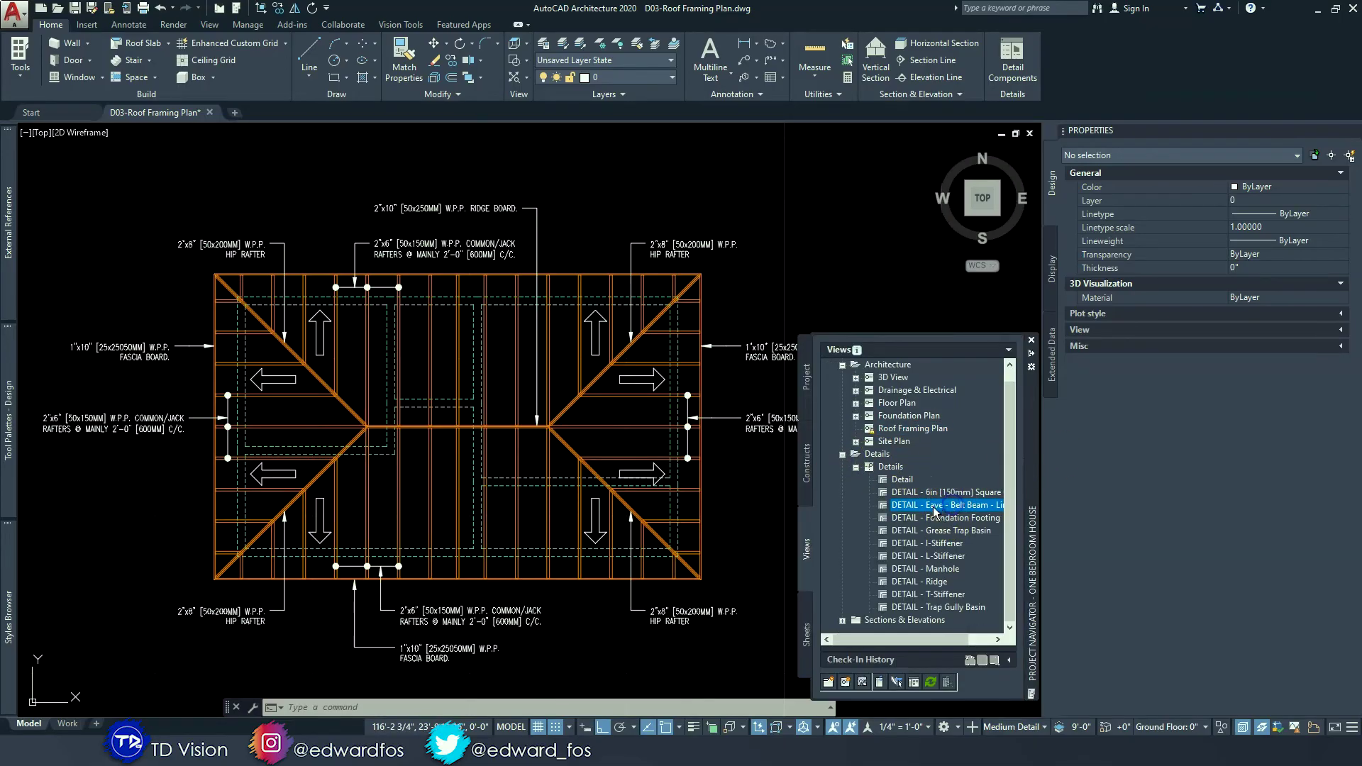
pyautogui.click(930, 583)
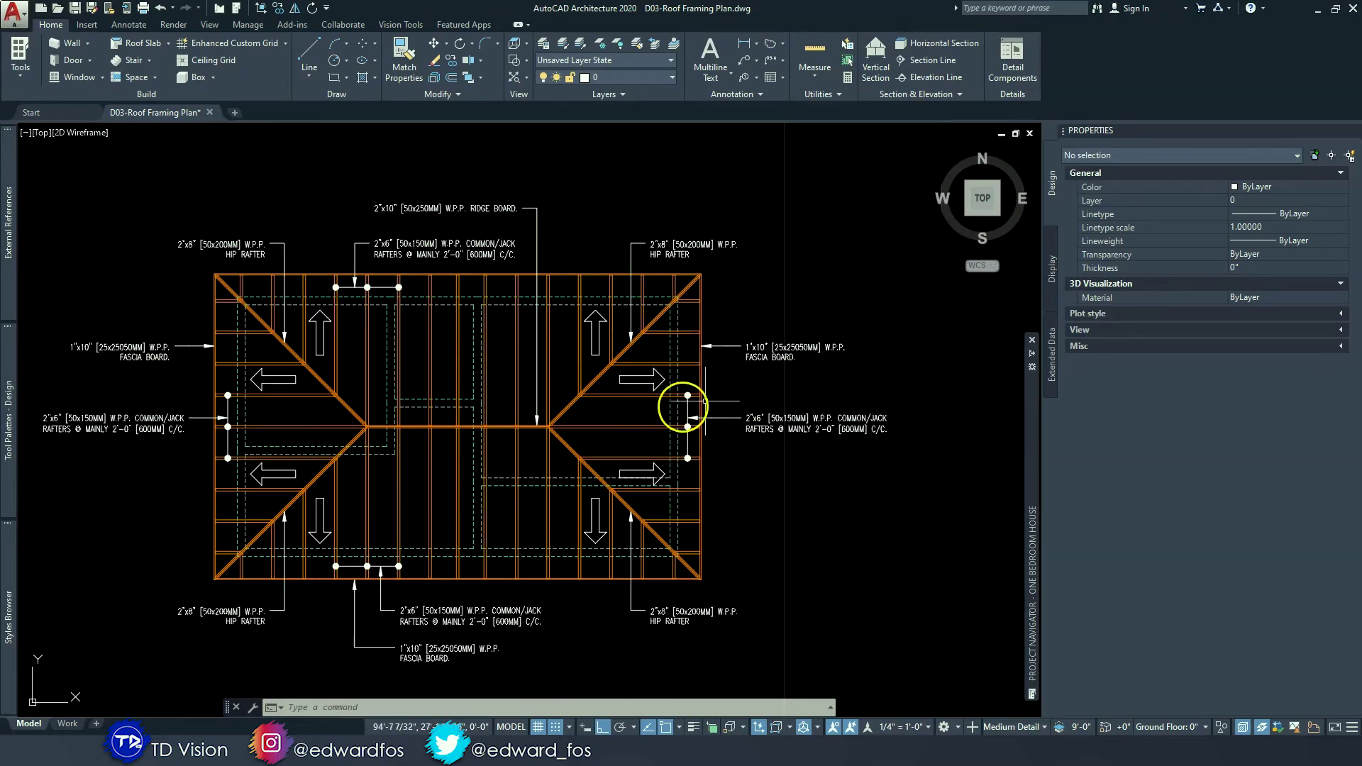
pyautogui.click(754, 292)
# - Draw a Detail (Sheet No., Tail) callout line horizontally across the right eave, from inside the lower half of the right slope outward
pyautogui.click(130, 25)
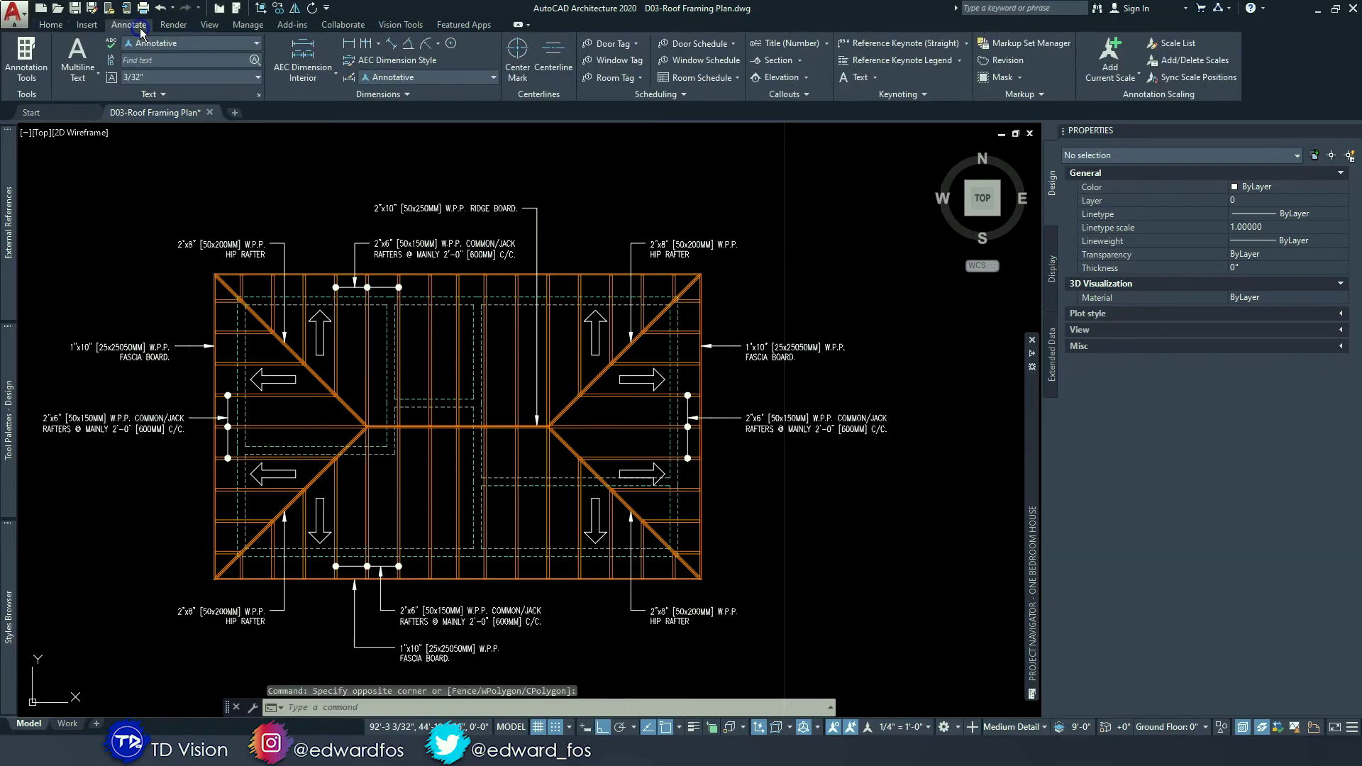
pyautogui.click(771, 98)
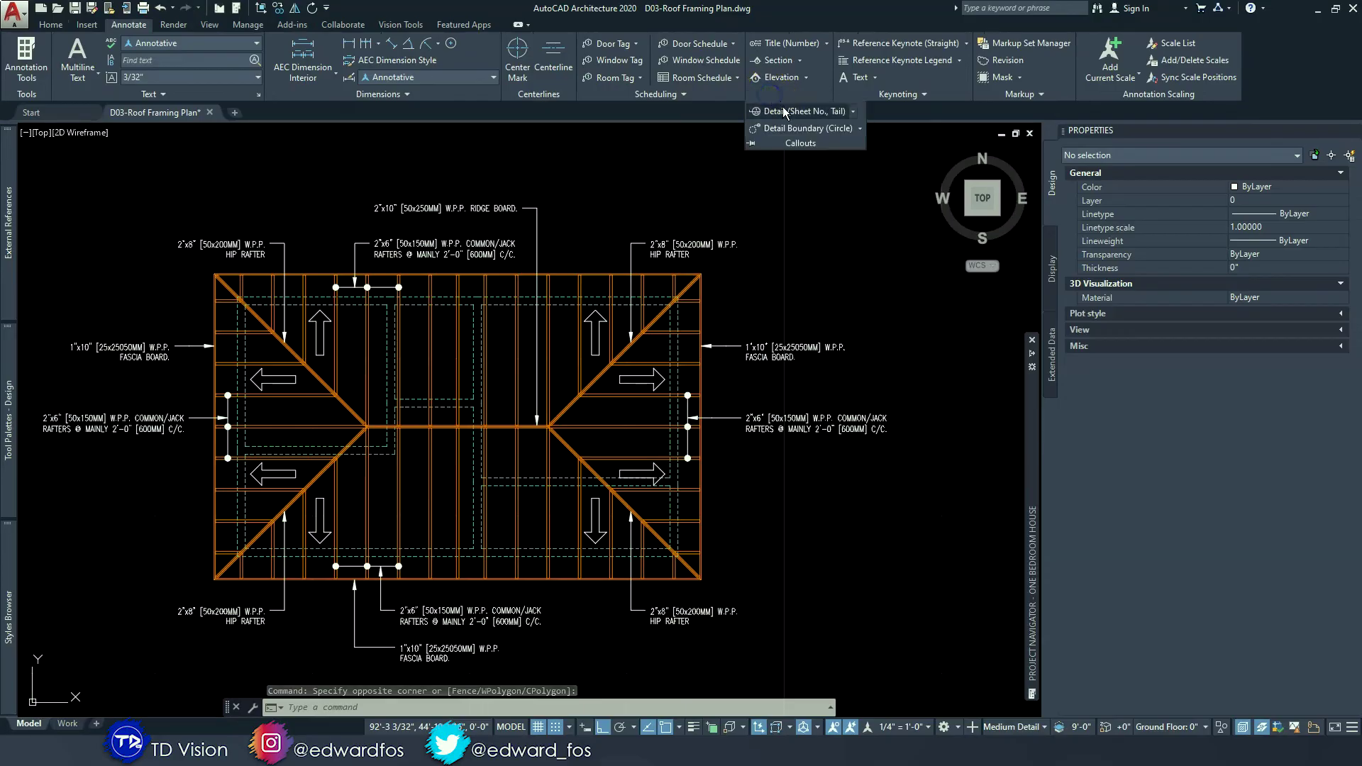
pyautogui.click(852, 111)
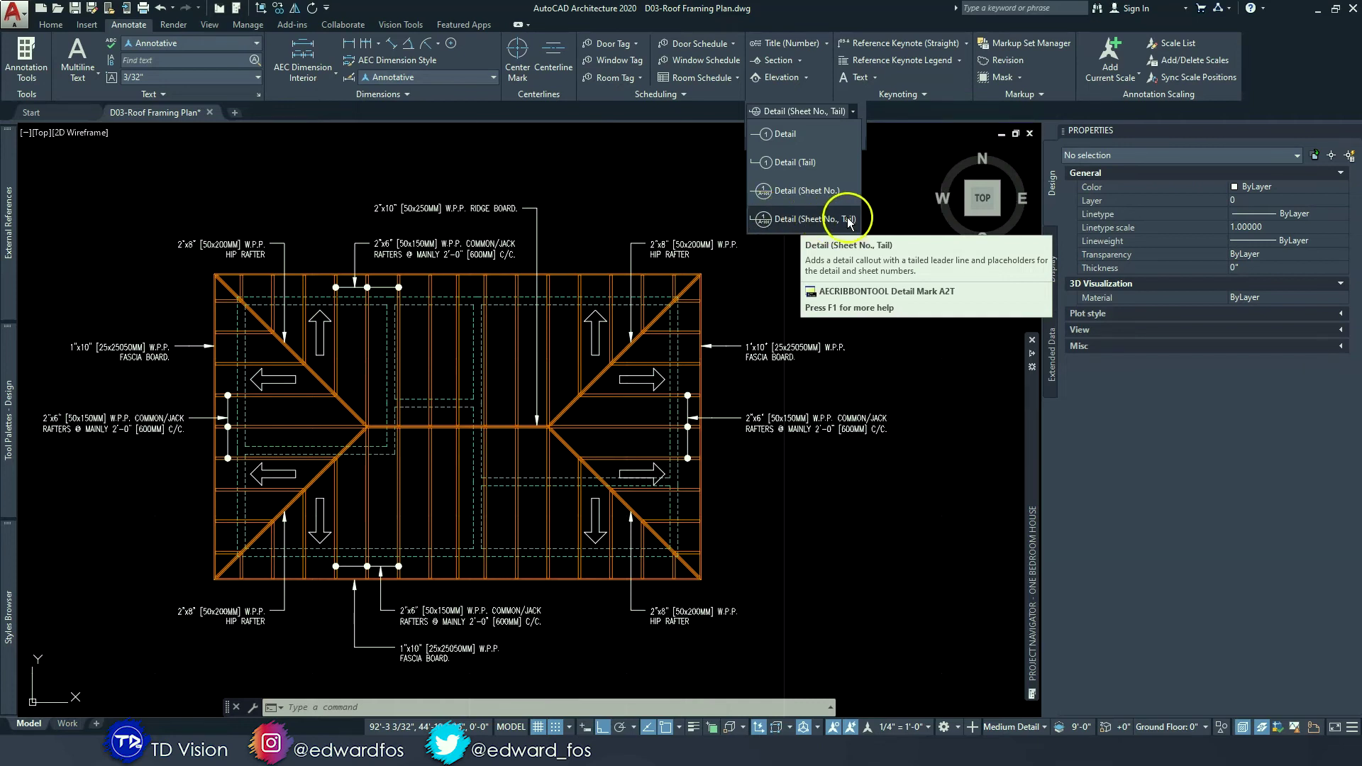
pyautogui.click(827, 225)
pyautogui.scroll(4, 738, 424)
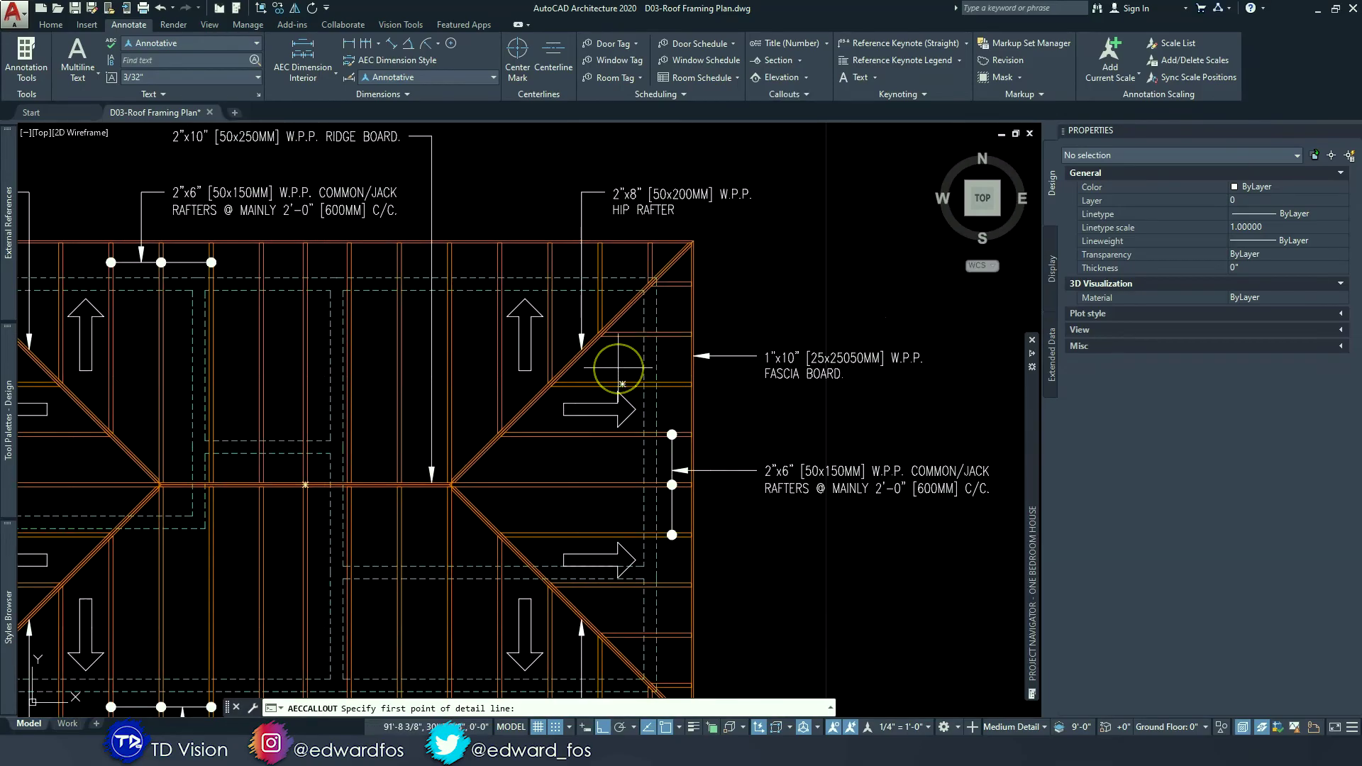
pyautogui.moveTo(618, 362); pyautogui.dragTo(709, 189, button='middle')
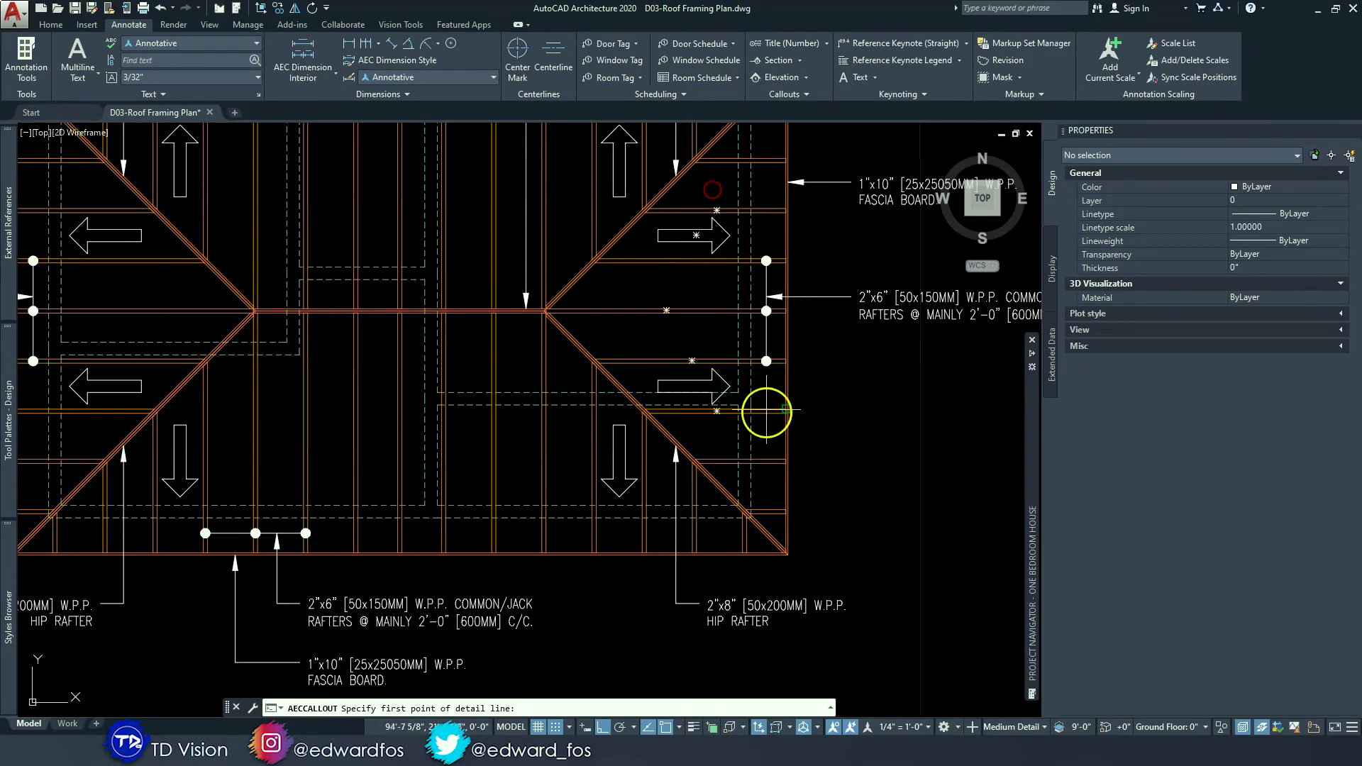
pyautogui.click(712, 439)
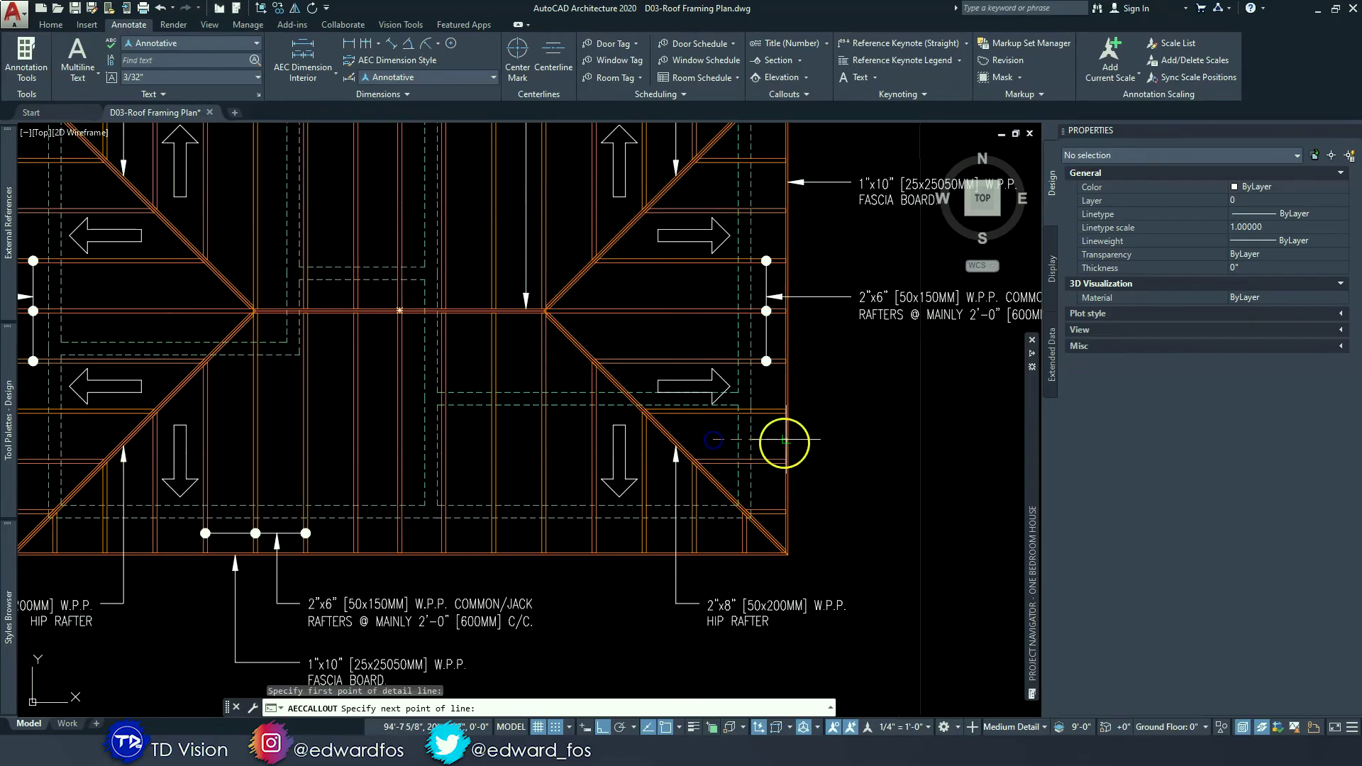
pyautogui.click(841, 434)
pyautogui.press('Return')
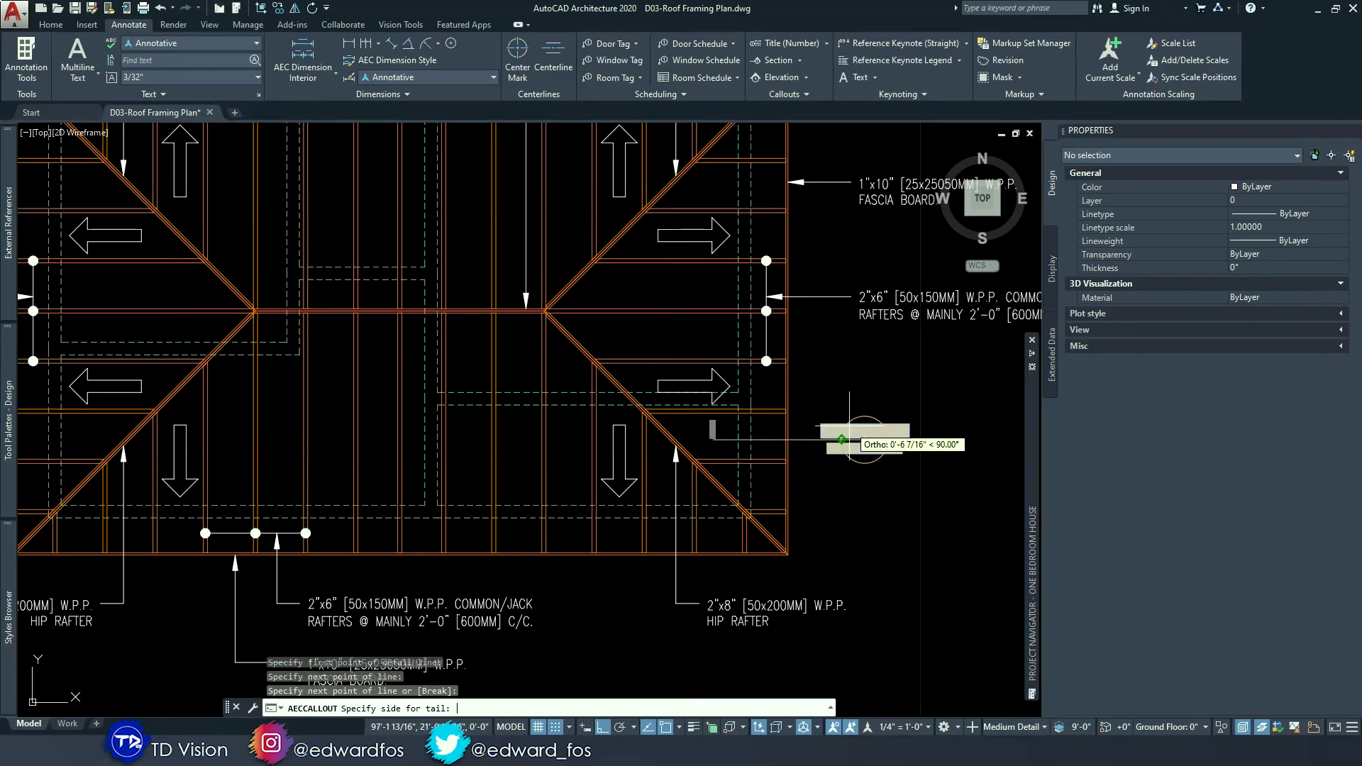
# - Set the eave callout's tail to the upper side of its line and place it as Callout Only
pyautogui.moveTo(912, 395); pyautogui.dragTo(899, 391, button='middle')
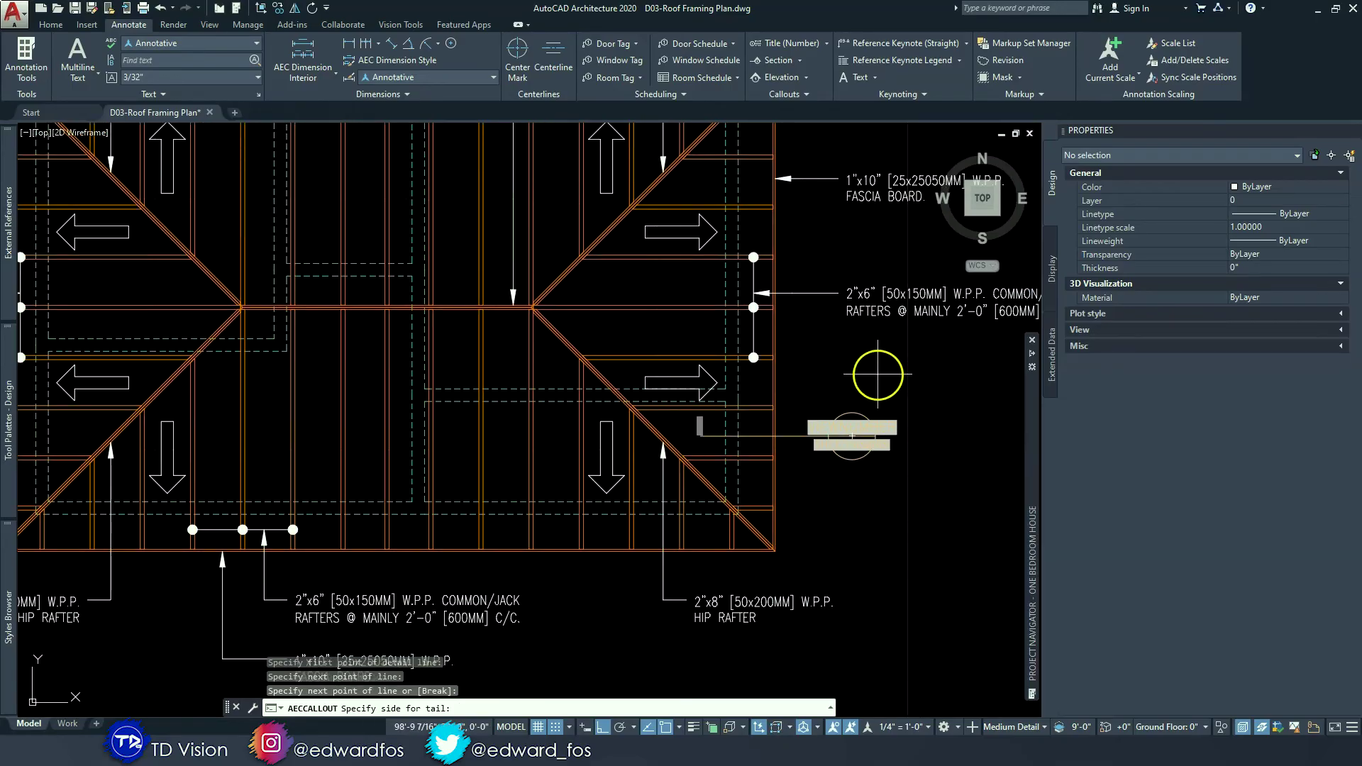
pyautogui.click(878, 374)
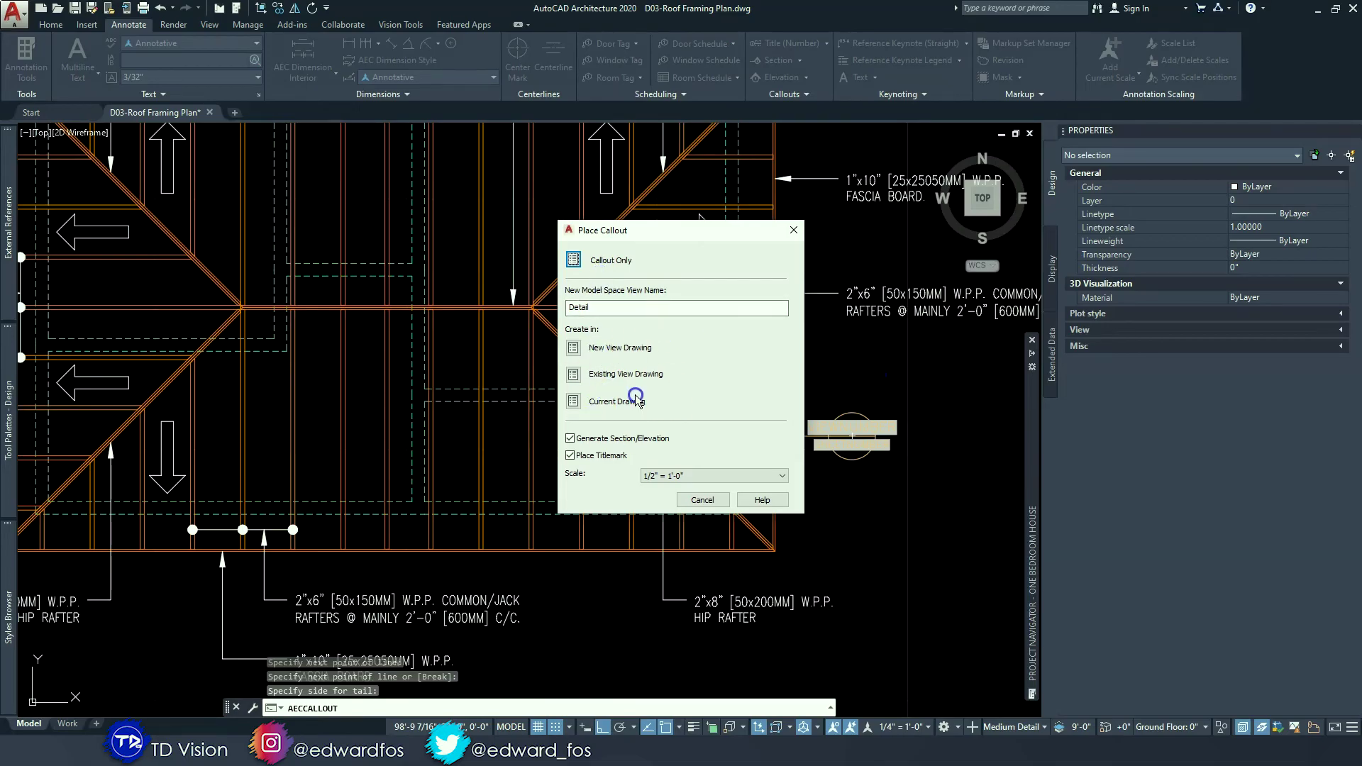
pyautogui.click(575, 259)
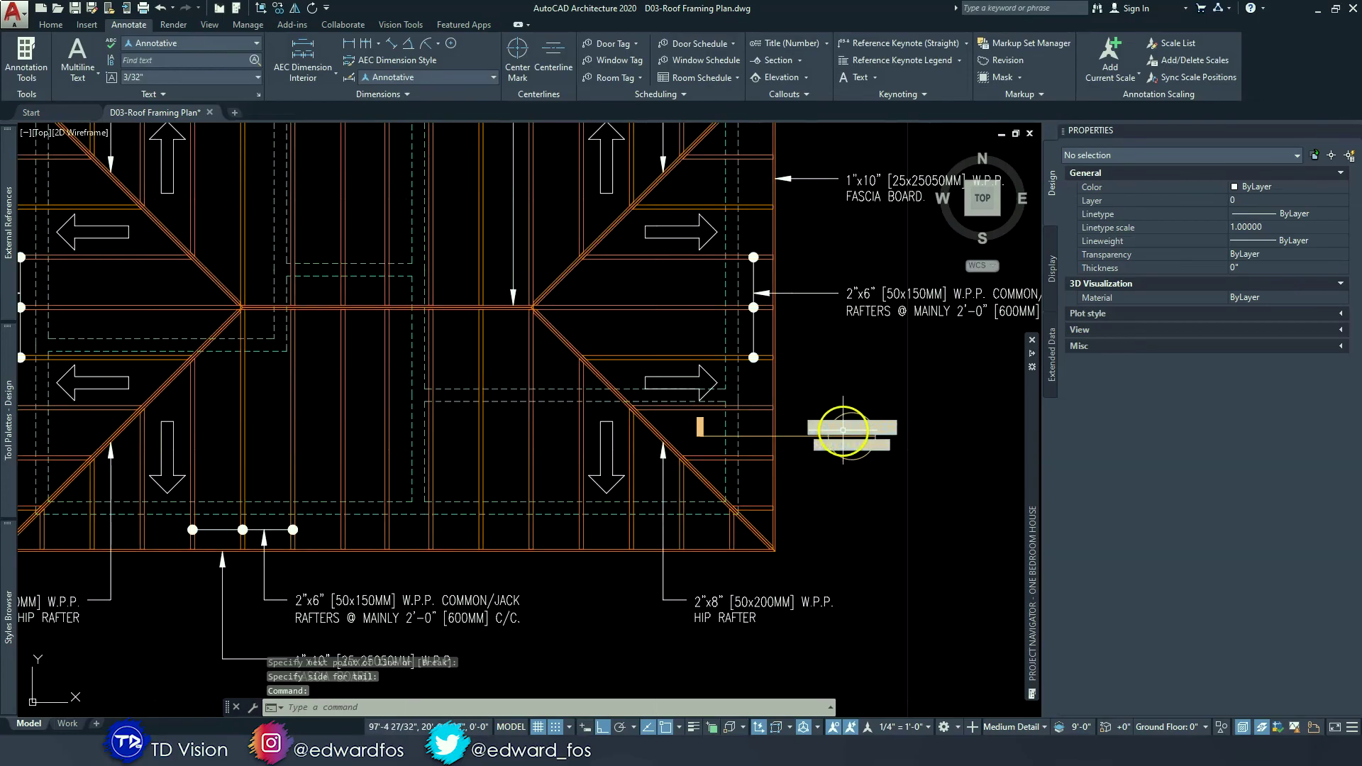
# - Draw a vertical detail callout line across the roof's ridge, near its left end, running from the lower slope up into the upper slope
pyautogui.scroll(2, 843, 430)
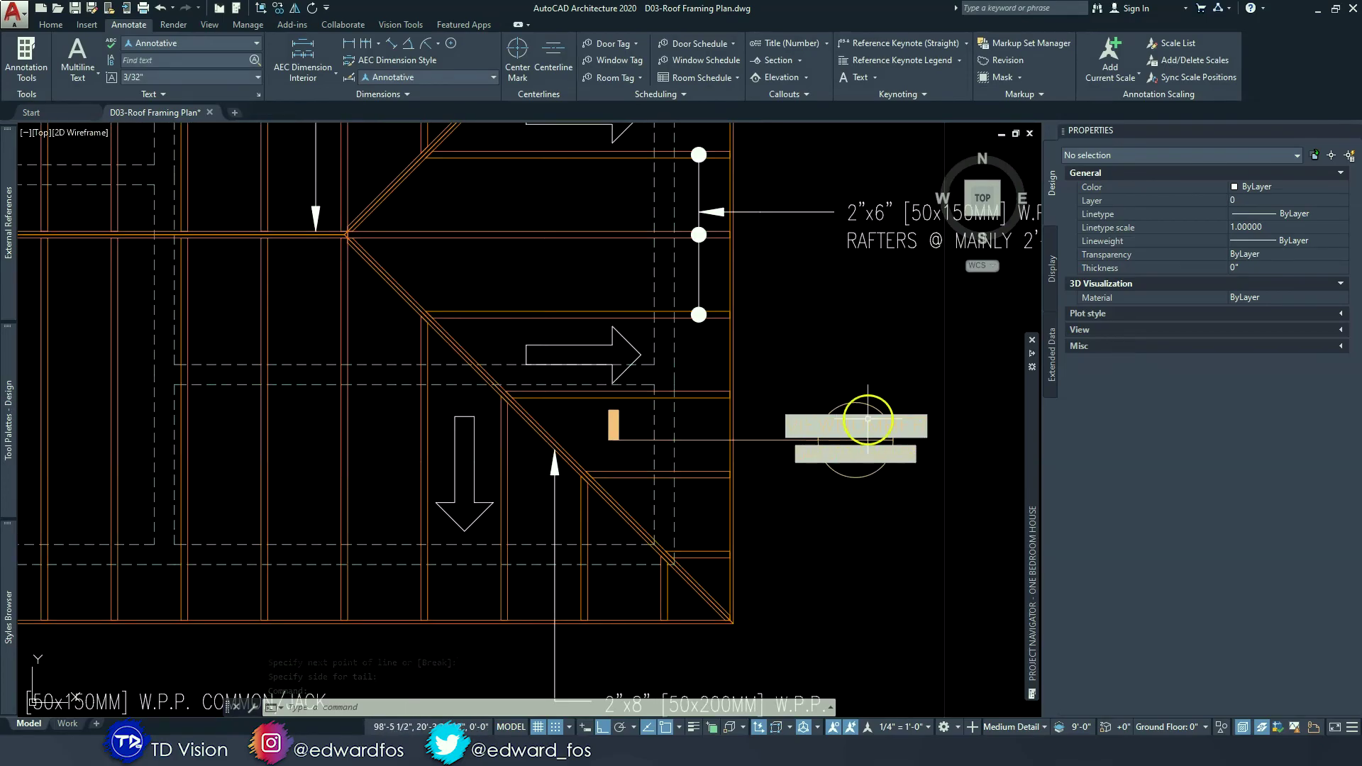
pyautogui.scroll(-4, 857, 445)
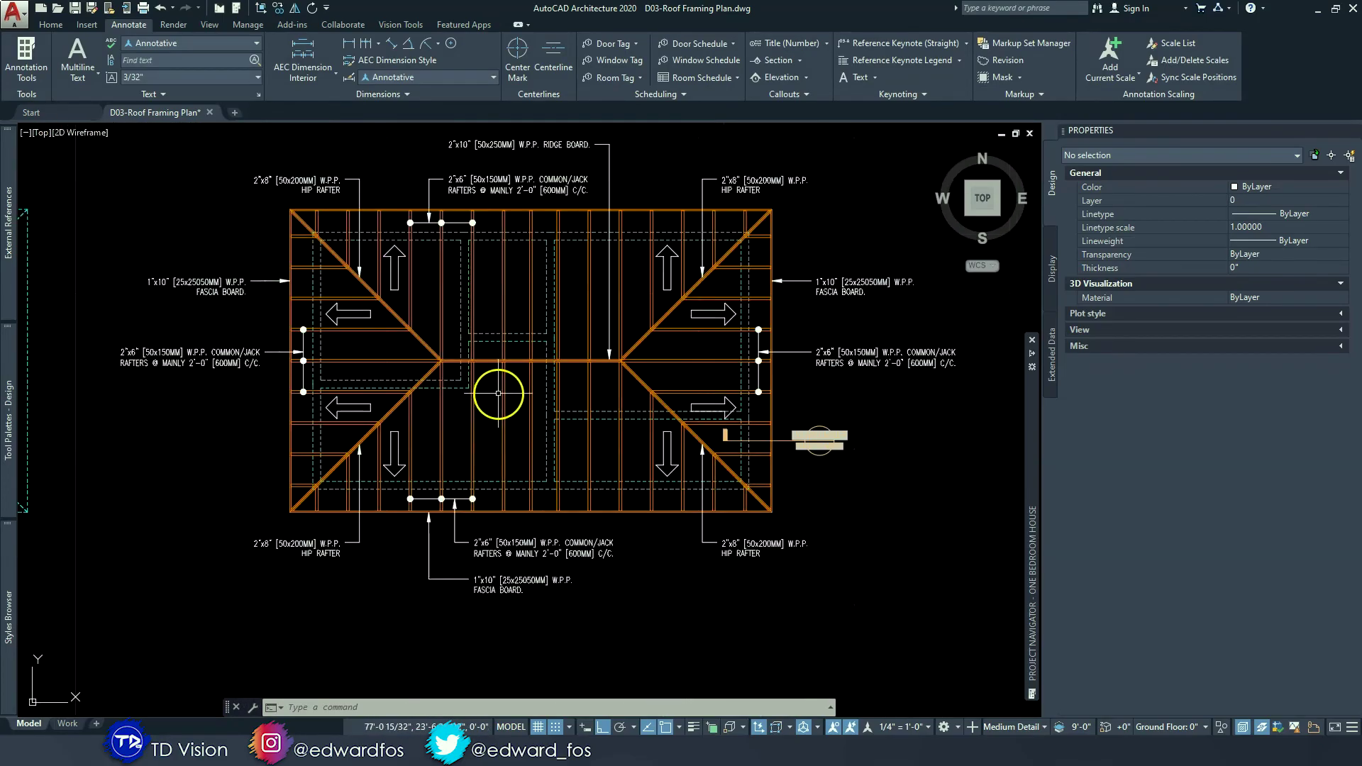
pyautogui.scroll(1, 486, 312)
pyautogui.scroll(2, 554, 343)
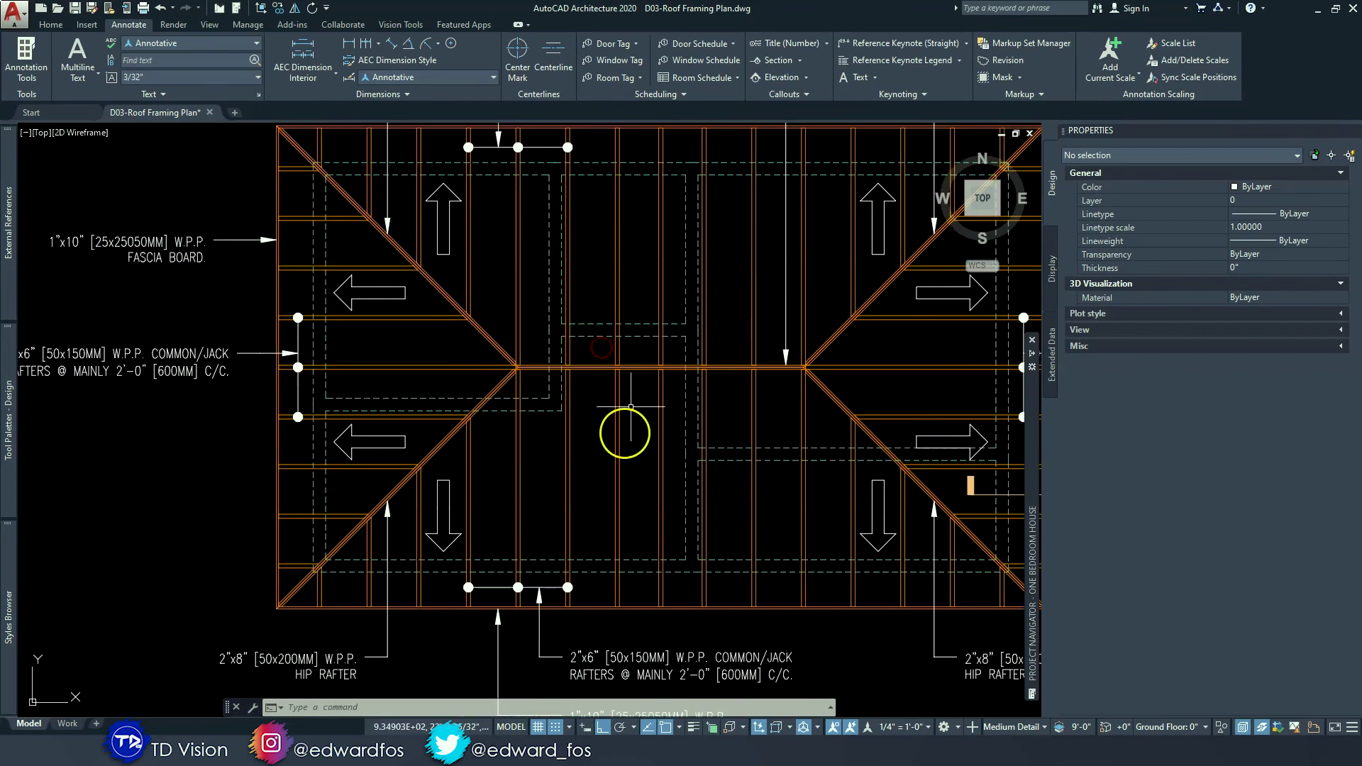
pyautogui.click(786, 93)
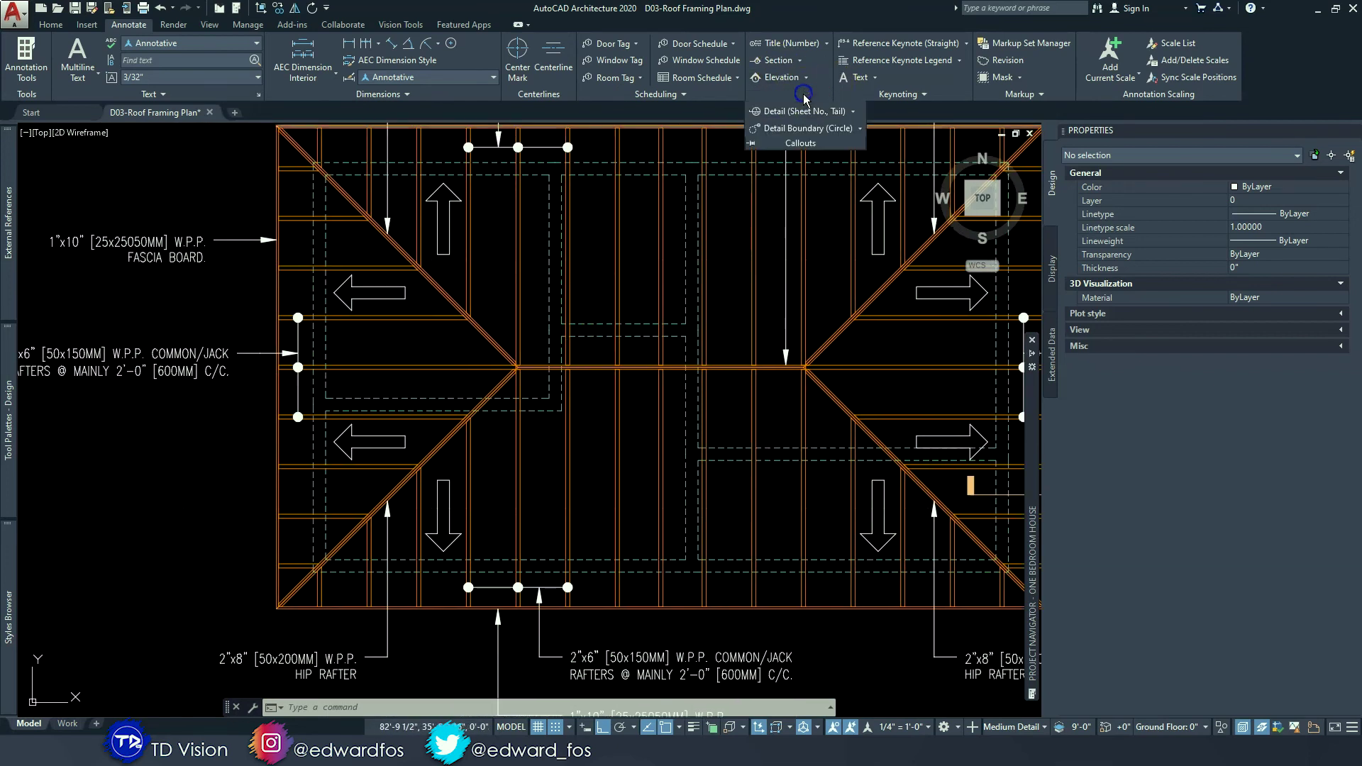
pyautogui.click(769, 132)
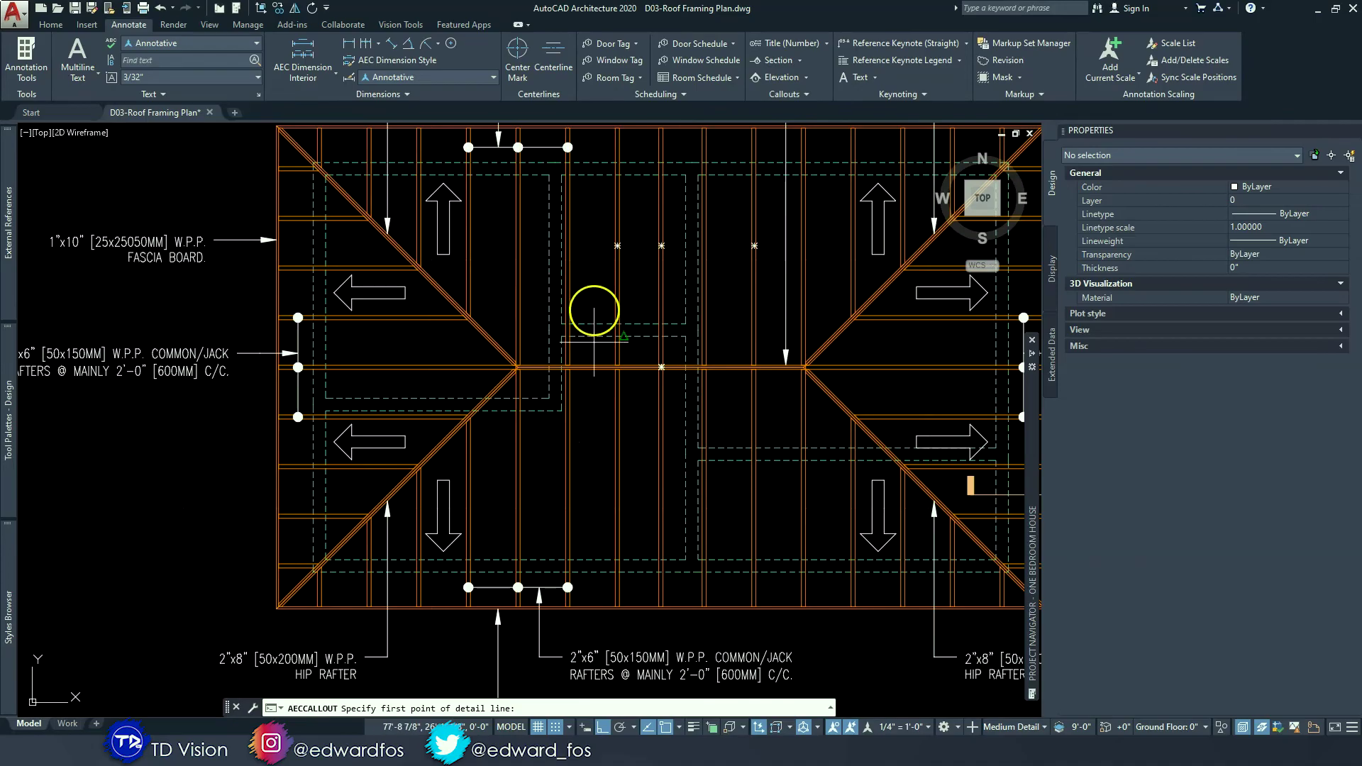
pyautogui.click(592, 424)
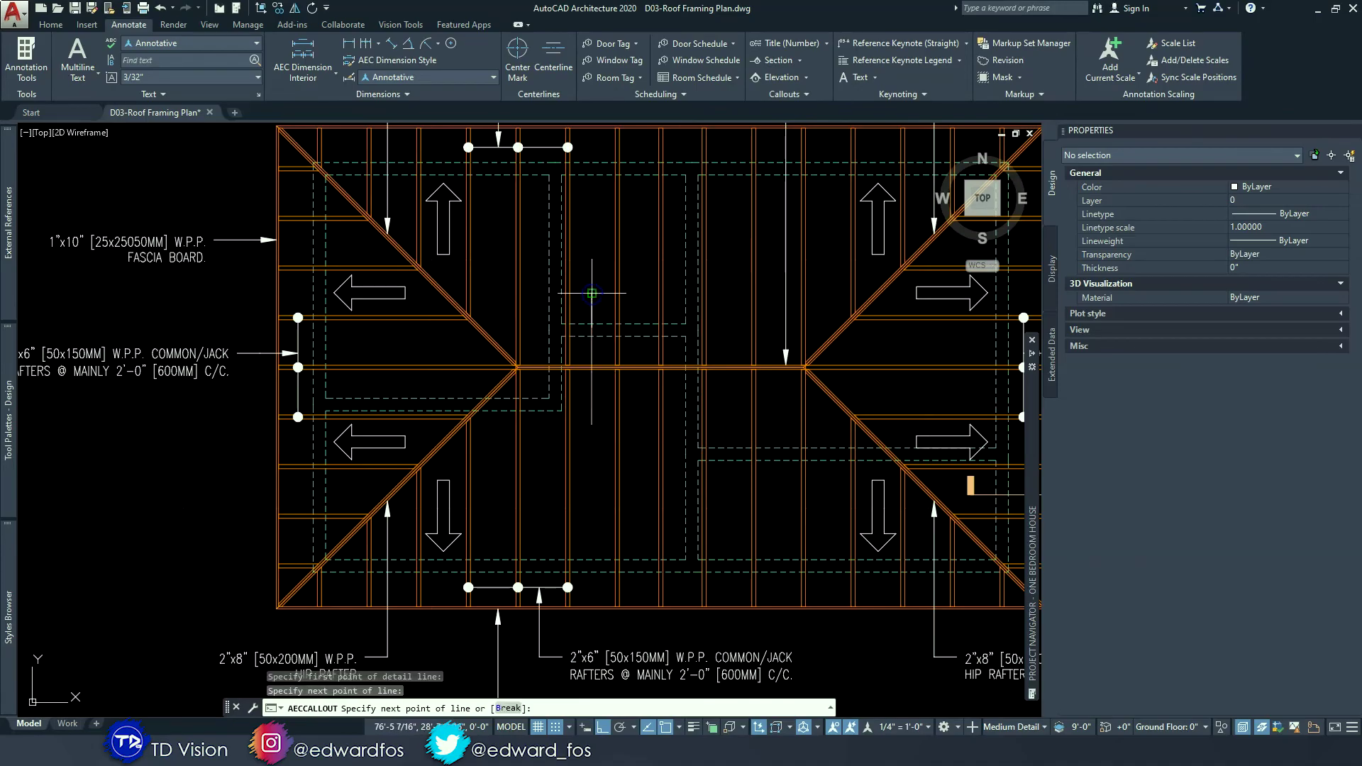
pyautogui.press('Return')
# - Set the ridge callout's tail to the left side of its line and place the callout
pyautogui.scroll(4, 531, 317)
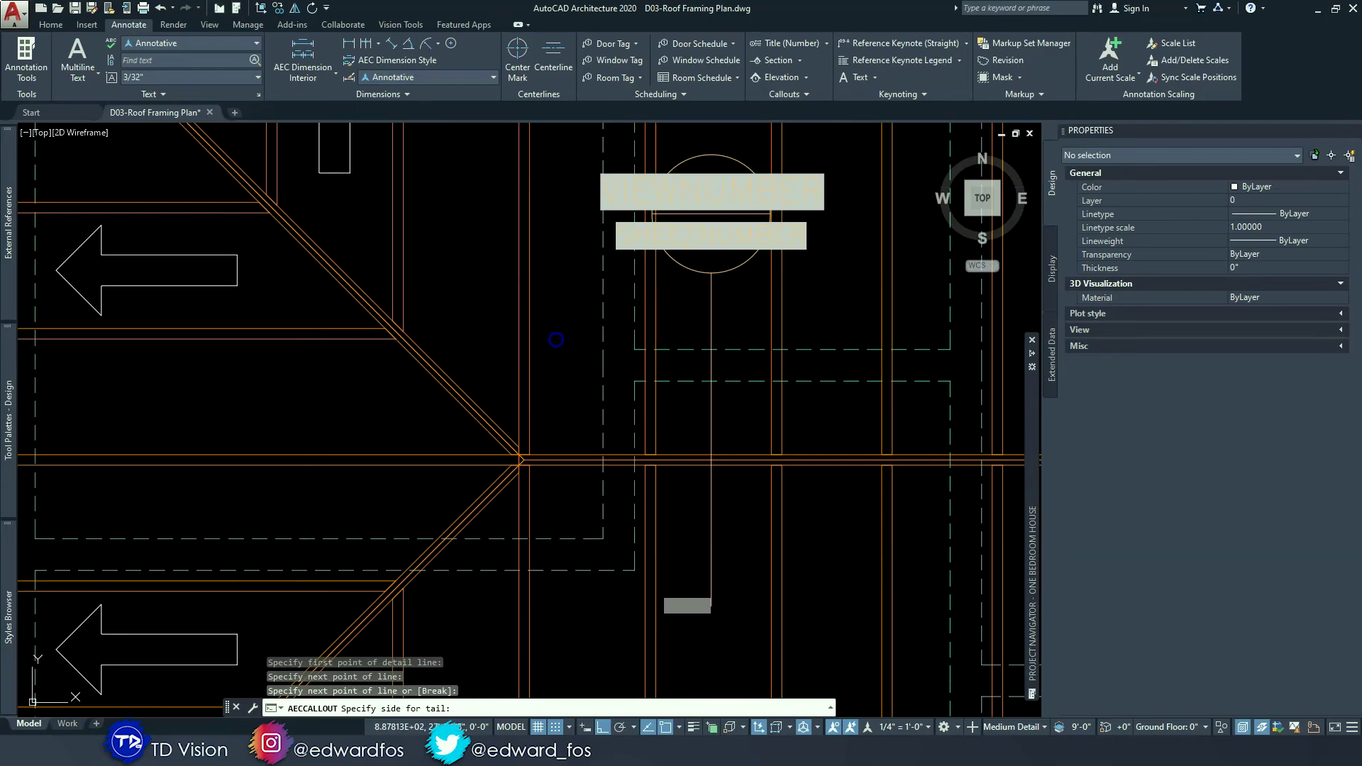
pyautogui.click(556, 339)
pyautogui.click(574, 261)
pyautogui.scroll(-8, 571, 309)
pyautogui.moveTo(584, 345); pyautogui.dragTo(512, 378, button='middle')
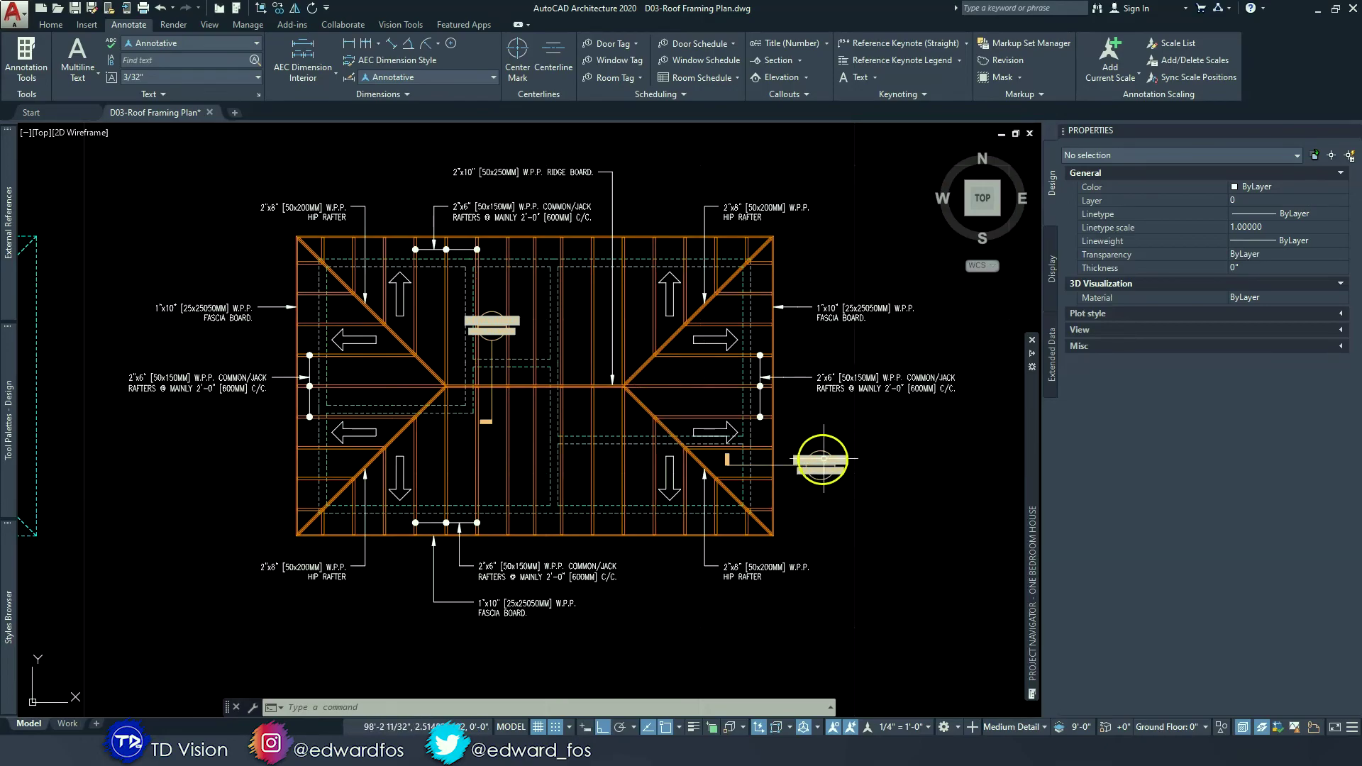
# - Create a named view called Roof Framing Plan, windowing its boundary around the annotated framing plan and leaving out the neighbouring plan
pyautogui.moveTo(601, 396); pyautogui.dragTo(610, 401, button='middle')
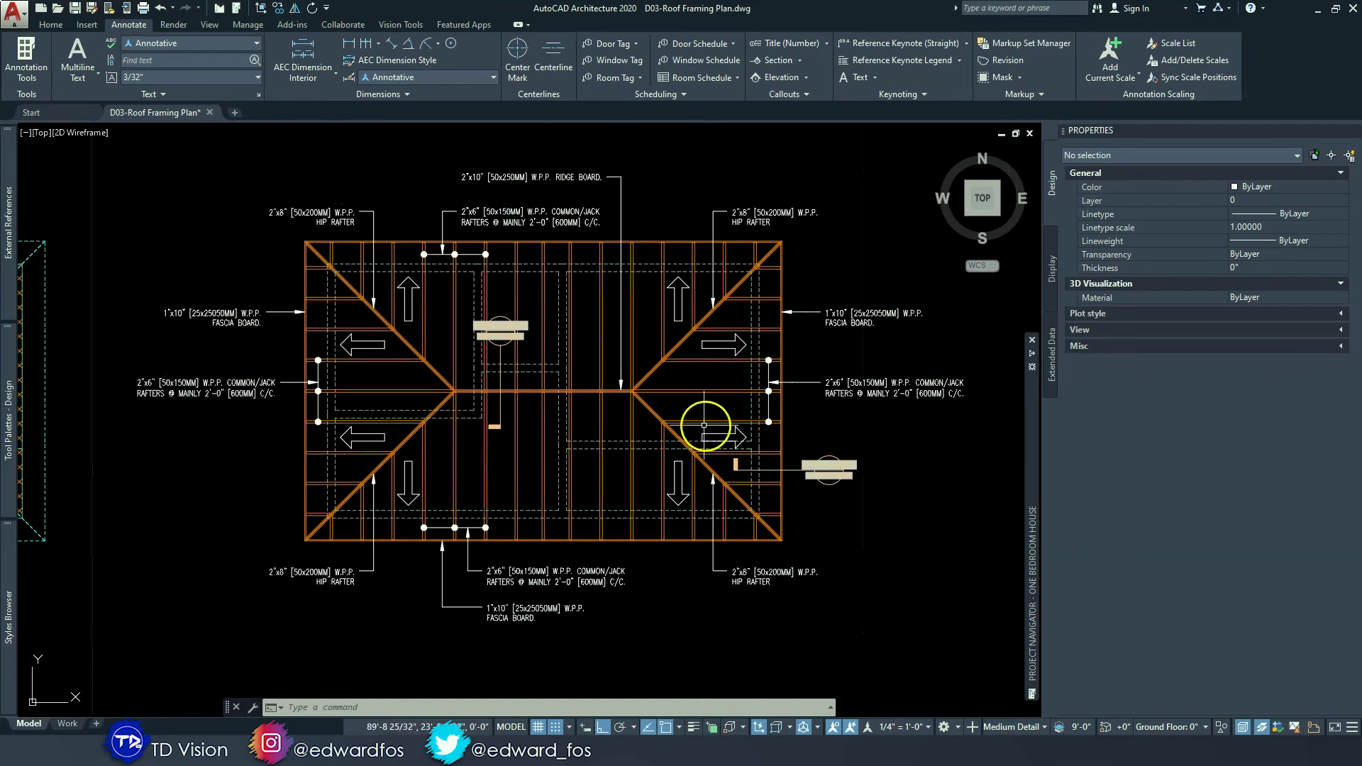
pyautogui.moveTo(592, 409)
pyautogui.mouseDown(button='middle')
pyautogui.moveTo(614, 400)
pyautogui.moveTo(571, 387)
pyautogui.mouseUp(button='middle')
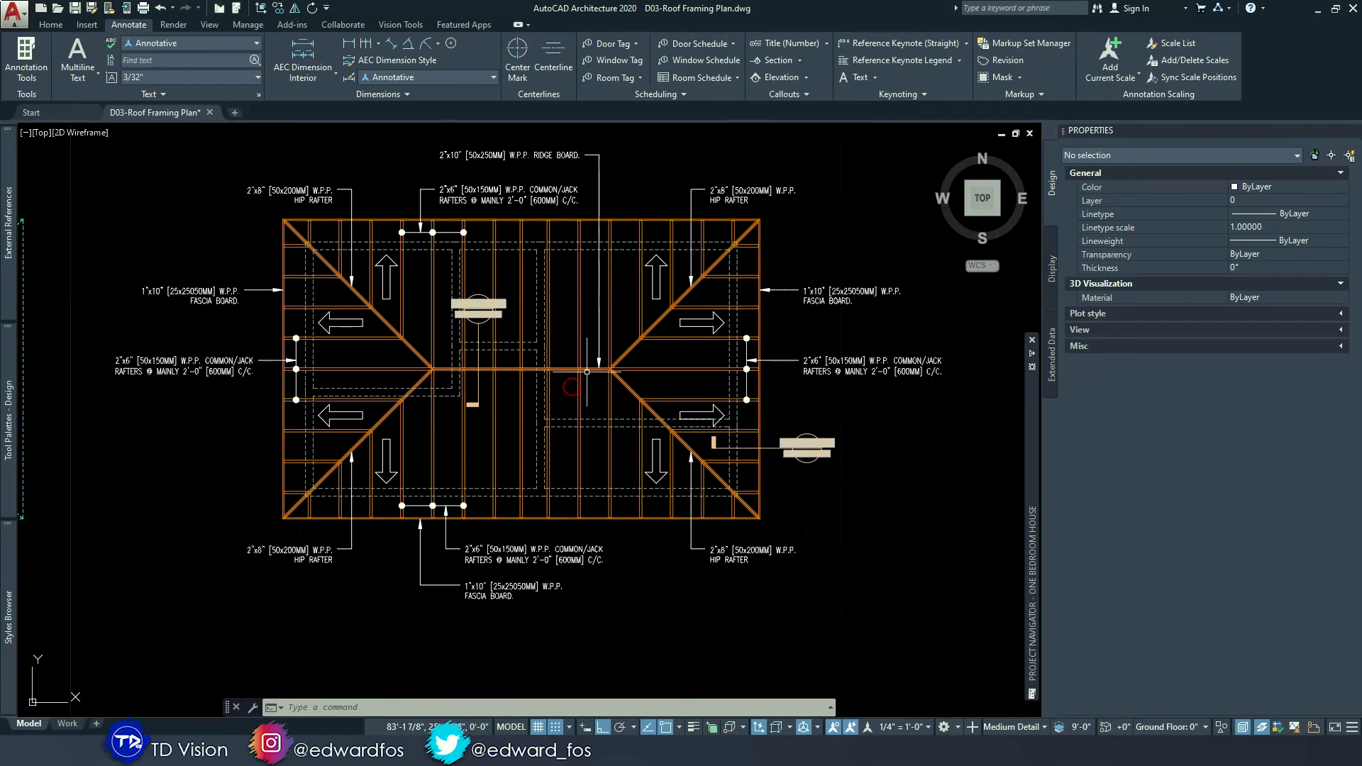
pyautogui.click(224, 26)
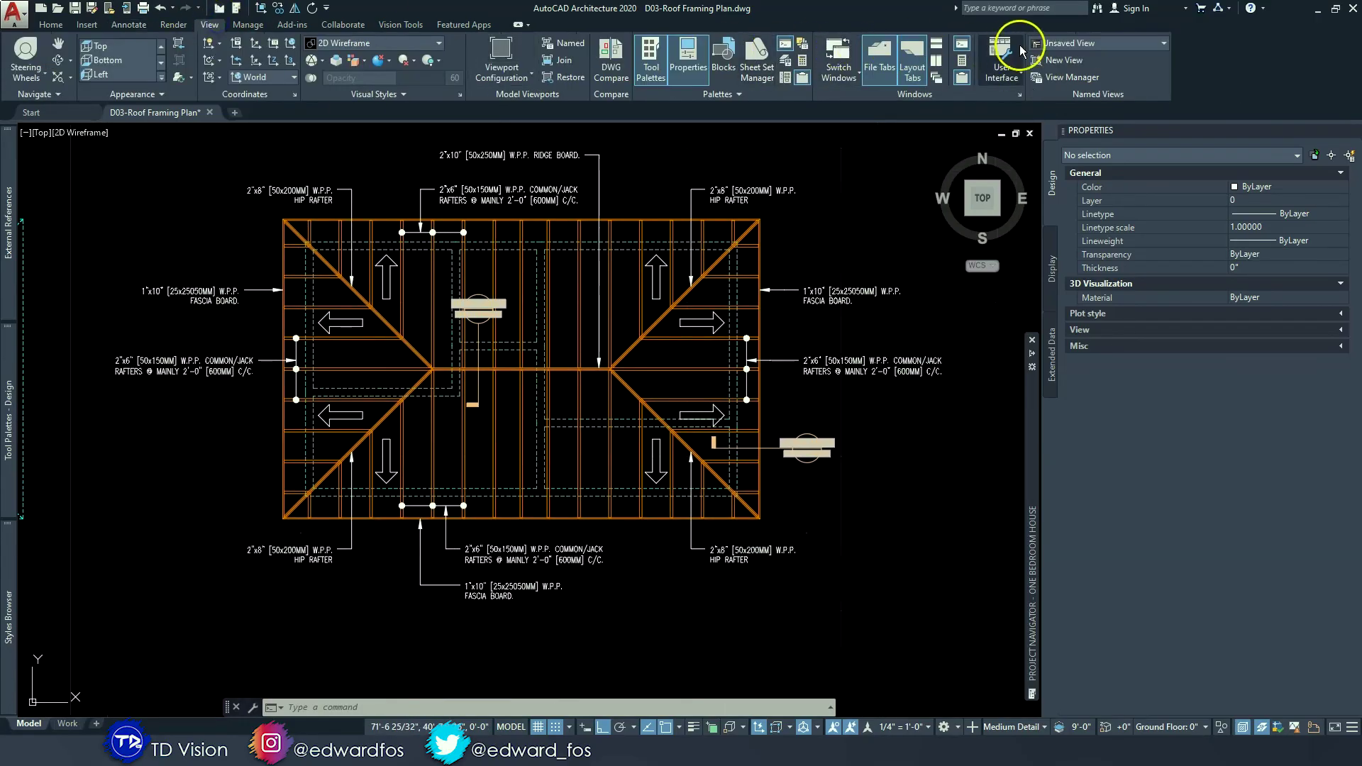
pyautogui.click(1060, 60)
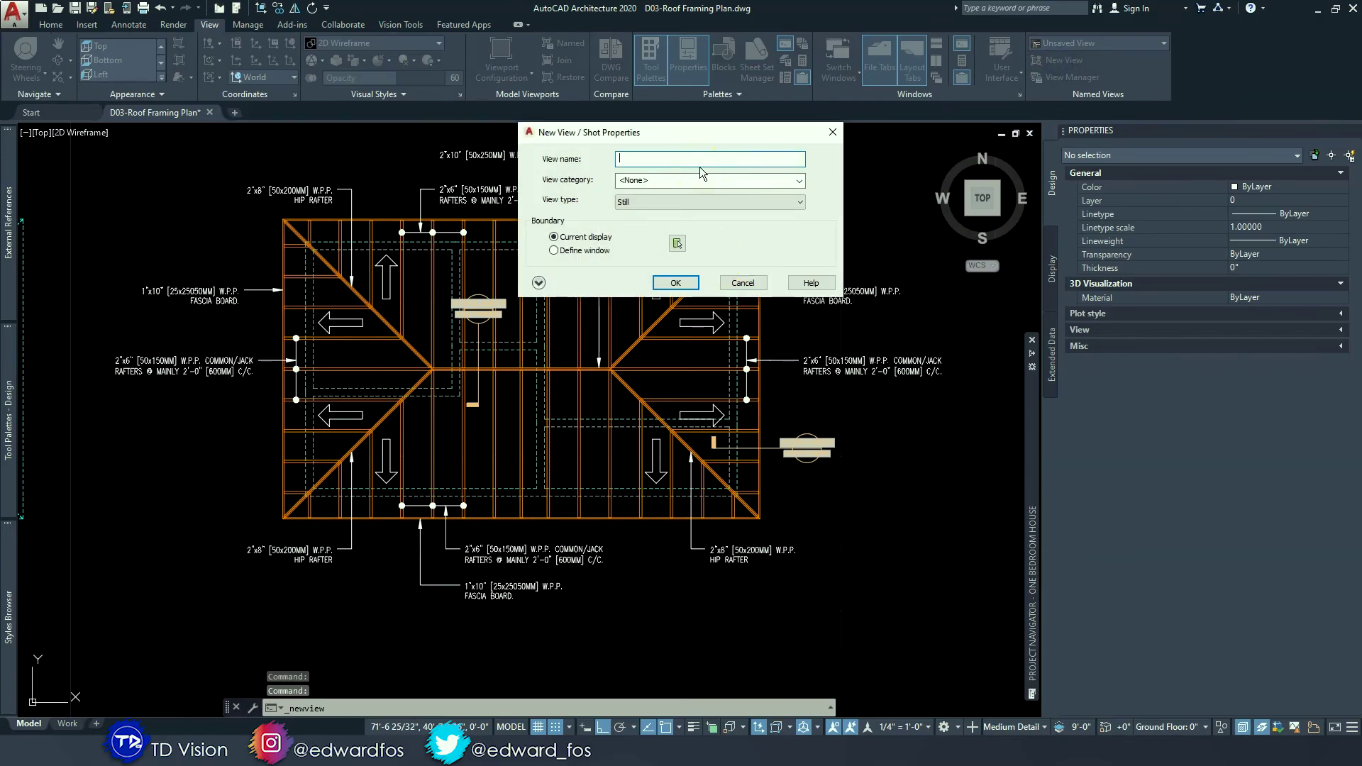
pyautogui.click(678, 243)
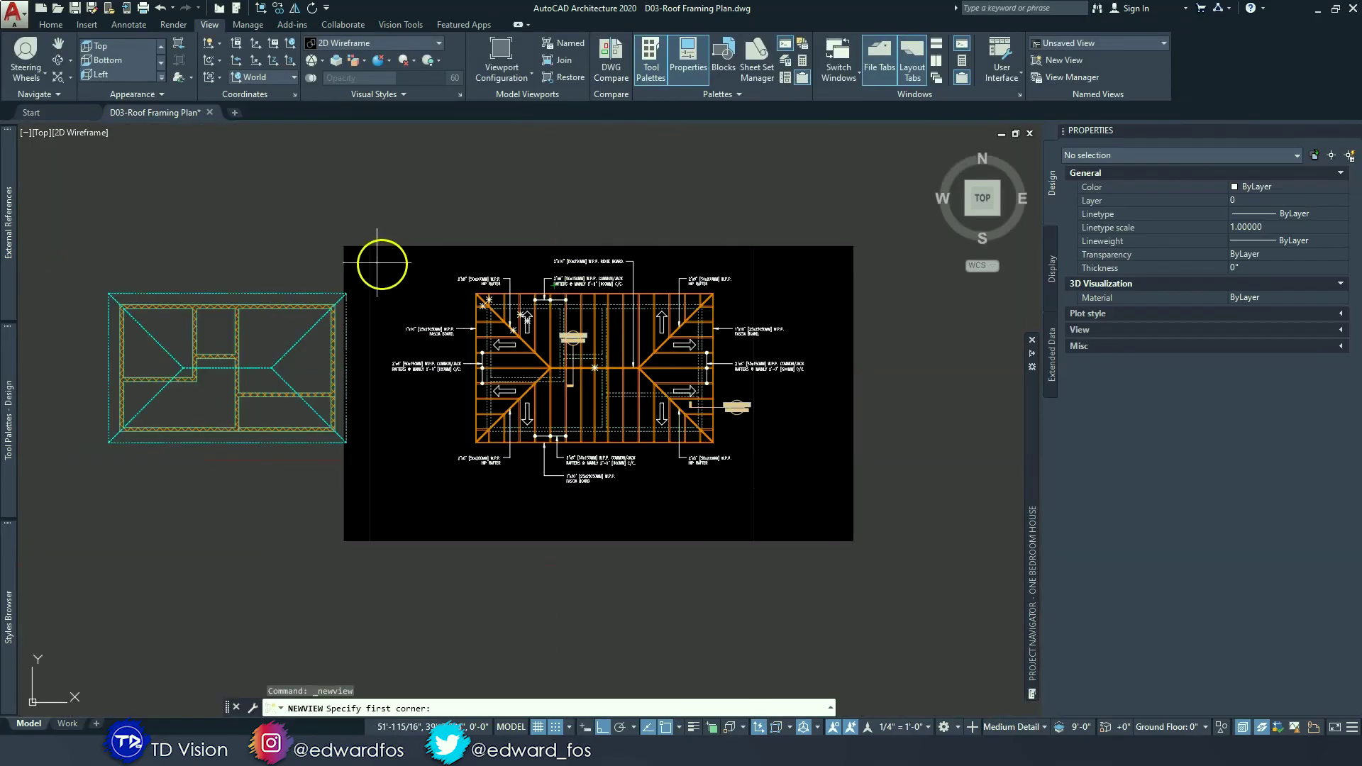
pyautogui.click(381, 251)
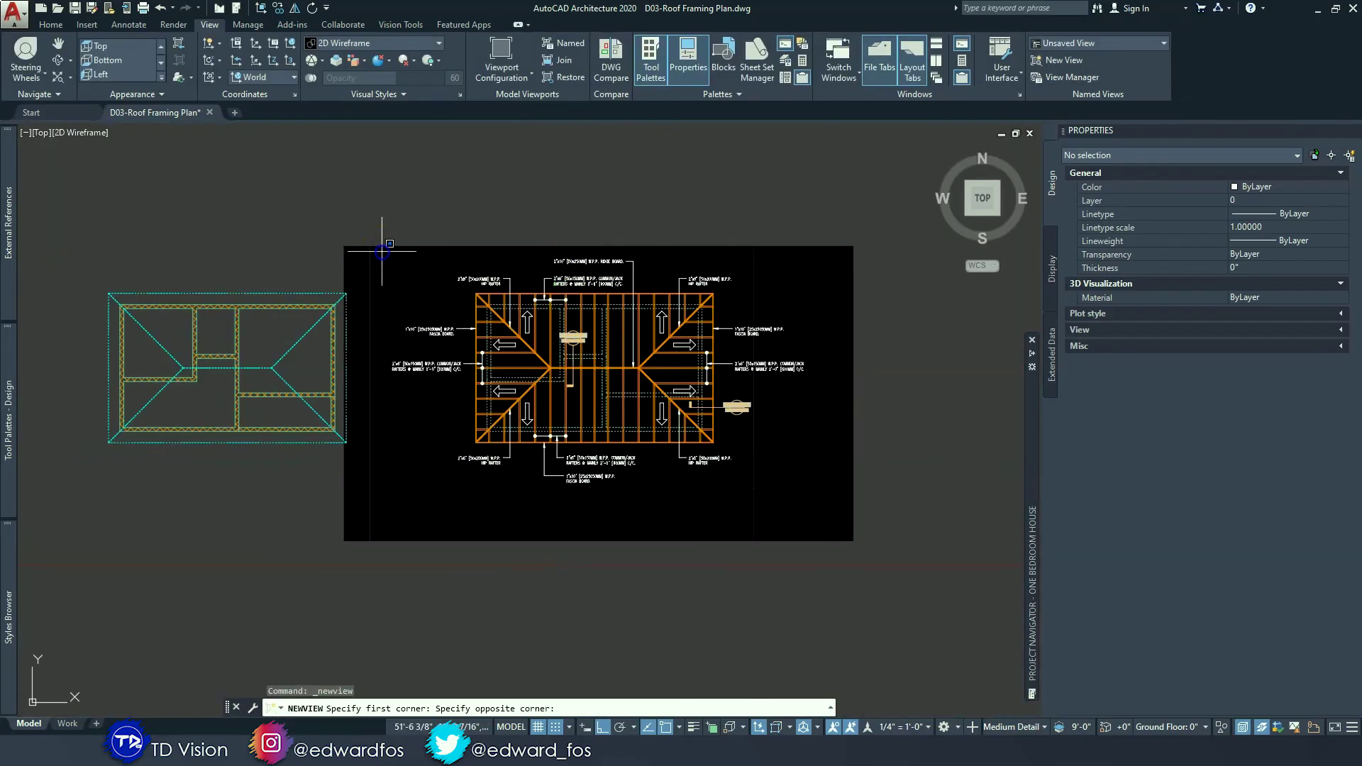
pyautogui.click(814, 517)
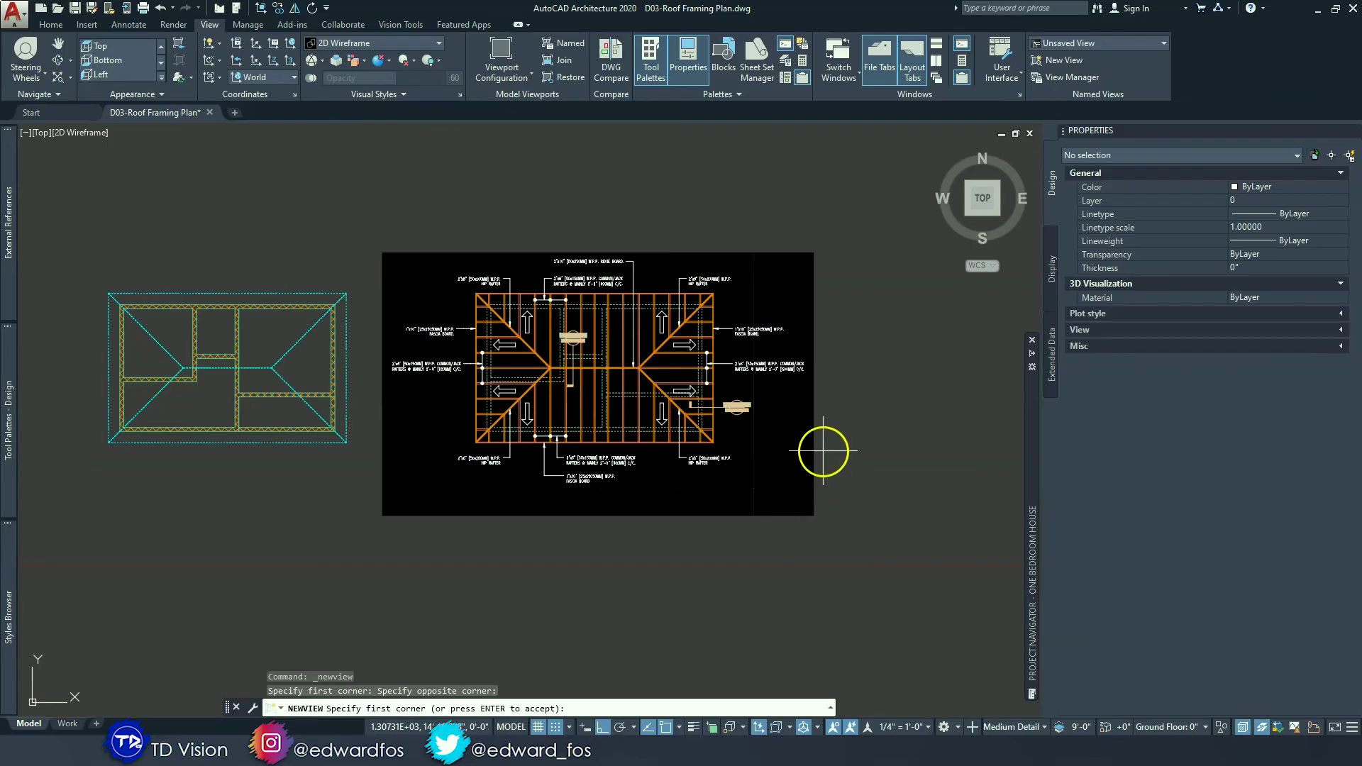
pyautogui.press('Return')
pyautogui.click(681, 287)
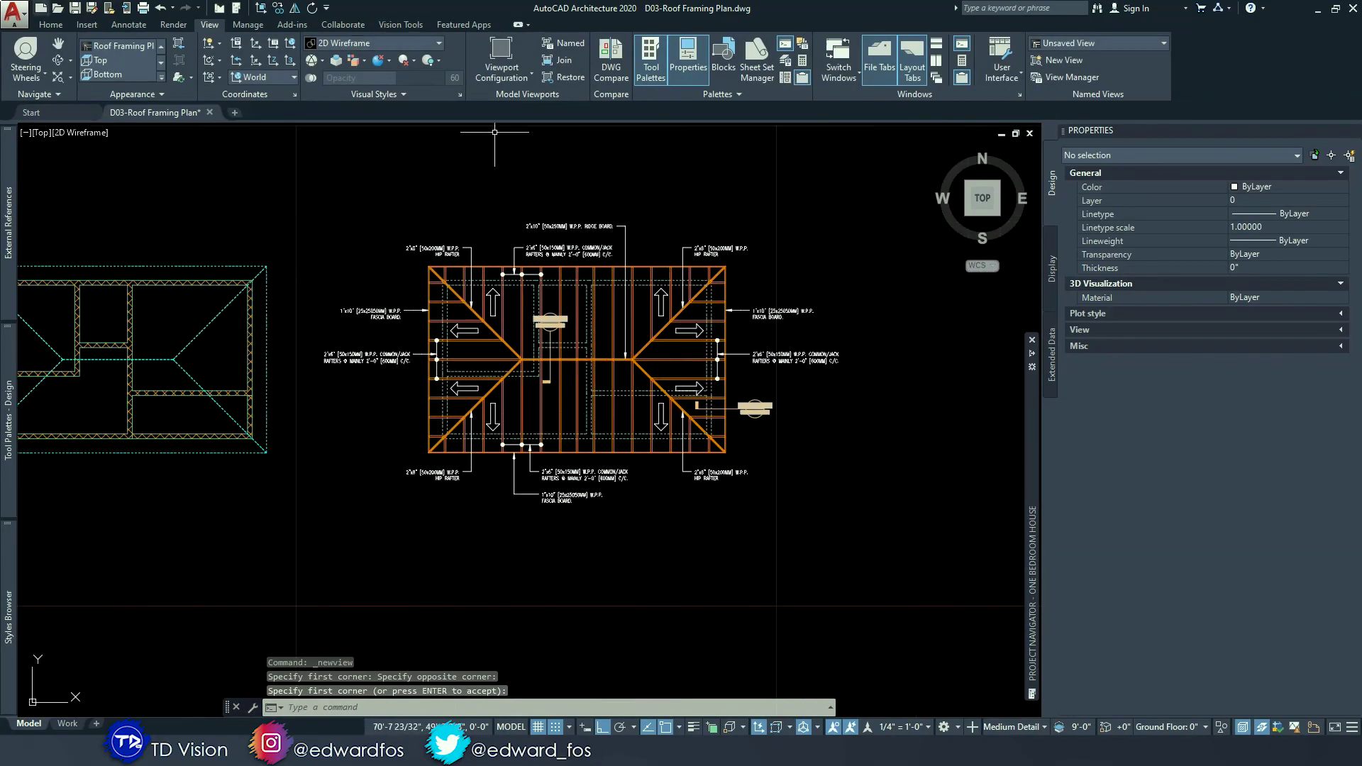
# - Add a numbered title mark for the roof framing plan beneath the drawing, with its line spanning the annotated plan's width
pyautogui.click(126, 24)
pyautogui.click(787, 43)
pyautogui.click(333, 529)
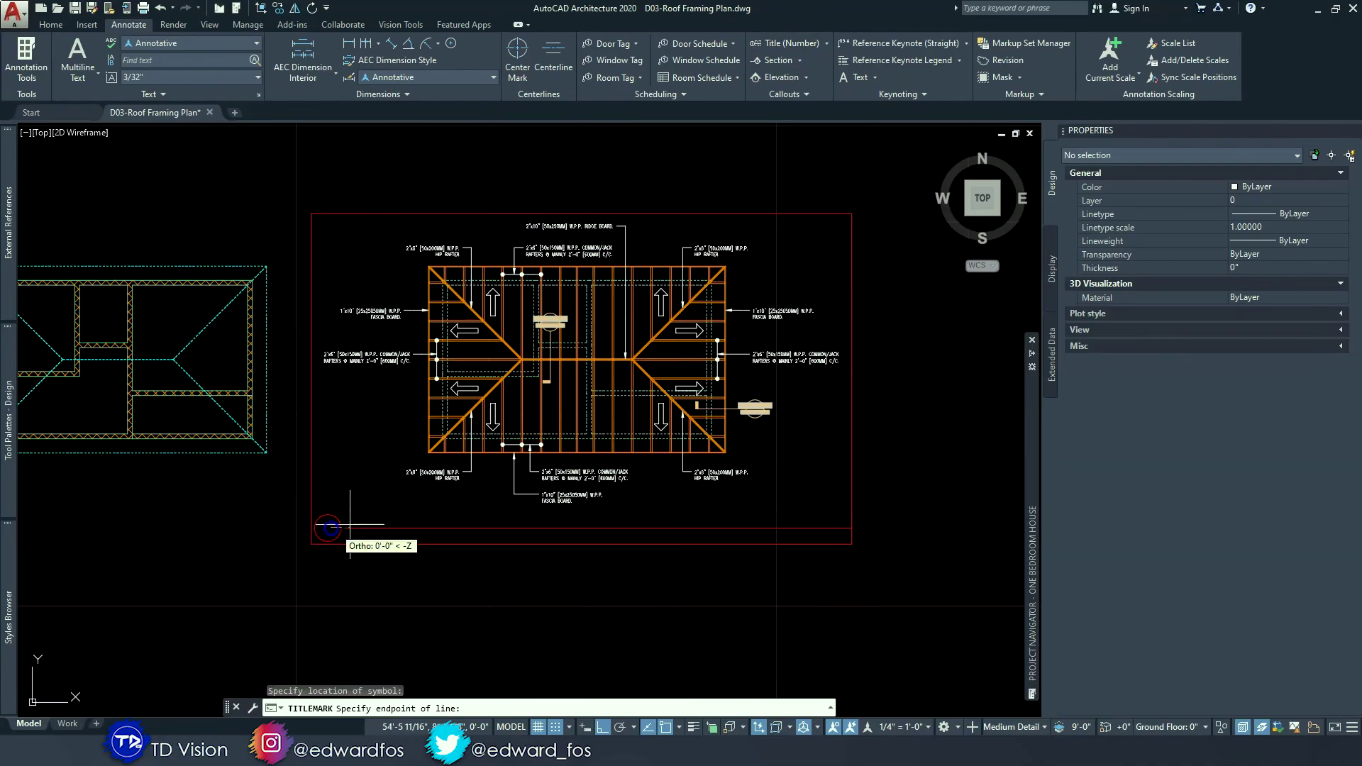
pyautogui.click(806, 510)
pyautogui.scroll(6, 358, 531)
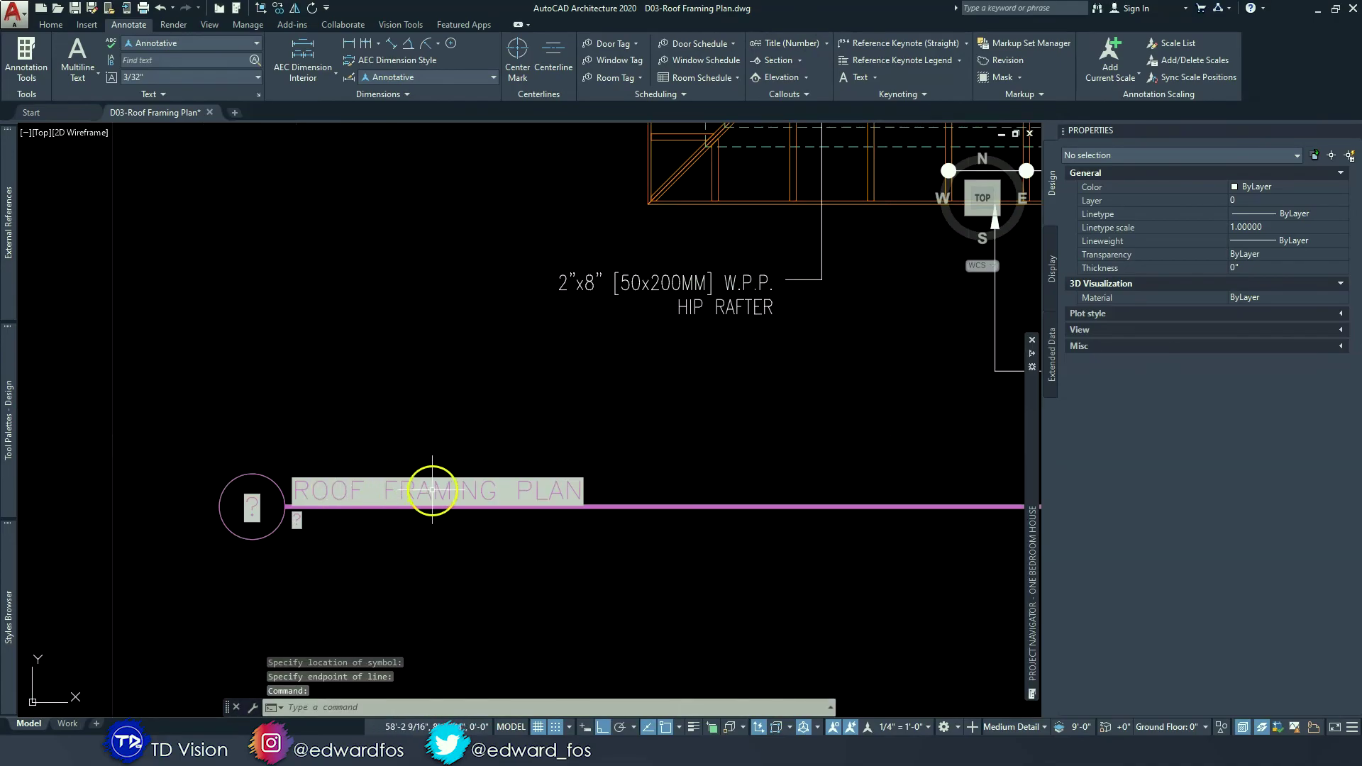
pyautogui.scroll(-3, 328, 504)
pyautogui.scroll(4, 342, 520)
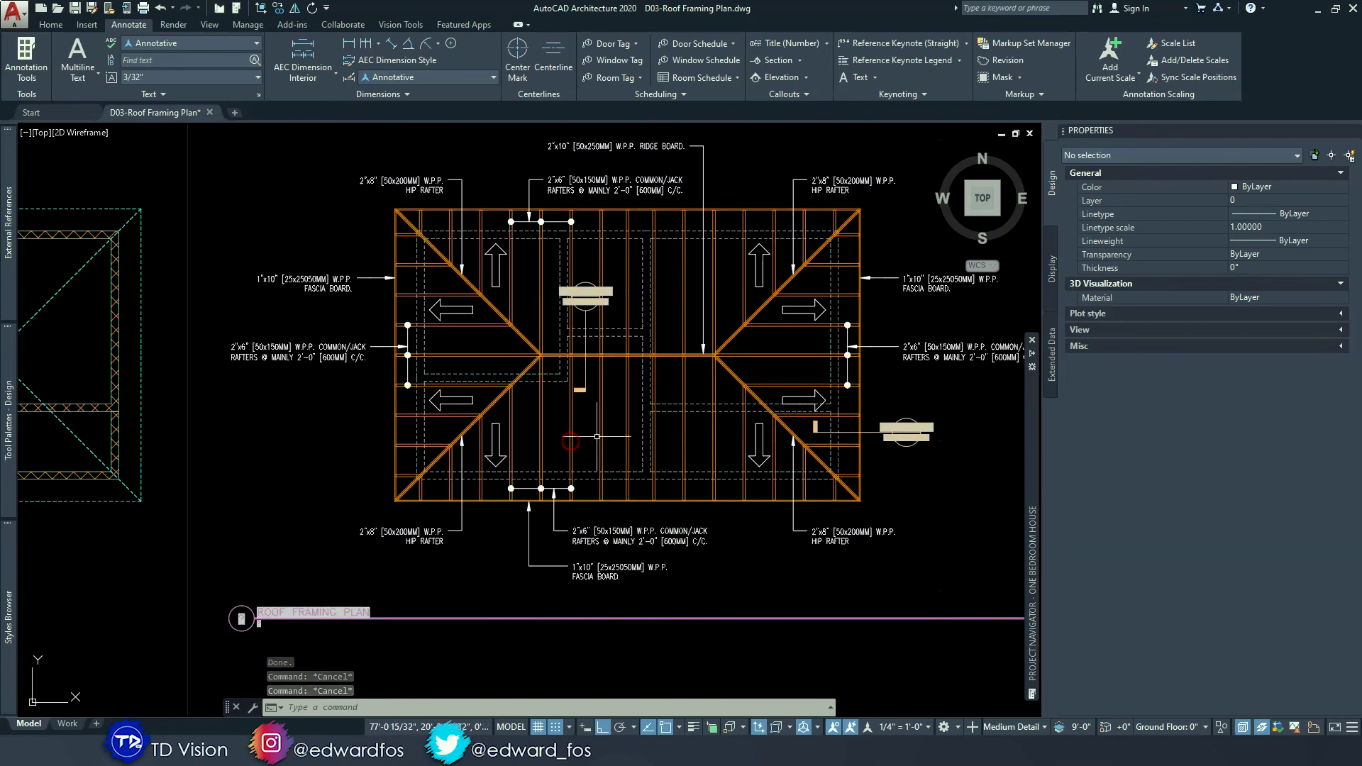
pyautogui.moveTo(597, 436); pyautogui.dragTo(470, 458, button='middle')
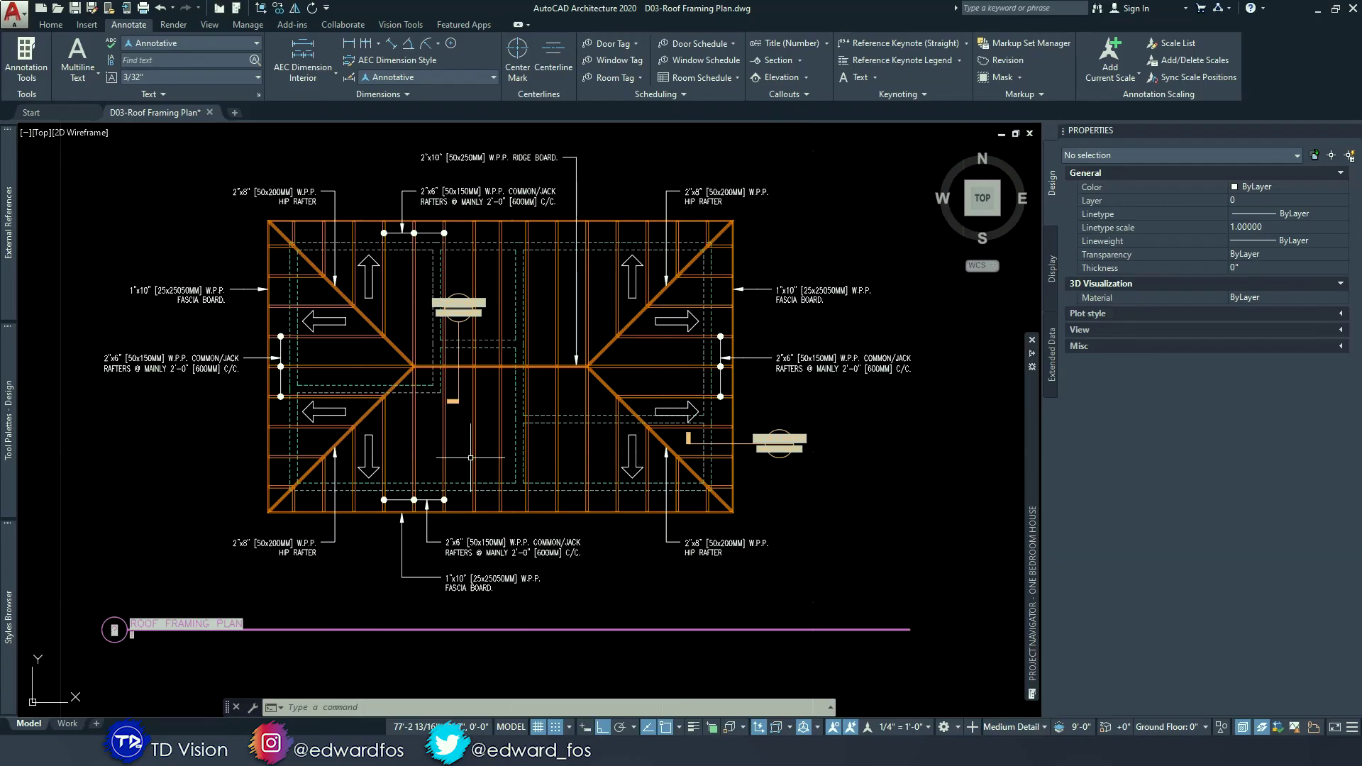
# - Open the project's Details view drawing, examine the eave and ridge details, and close it without saving
pyautogui.moveTo(1034, 471)
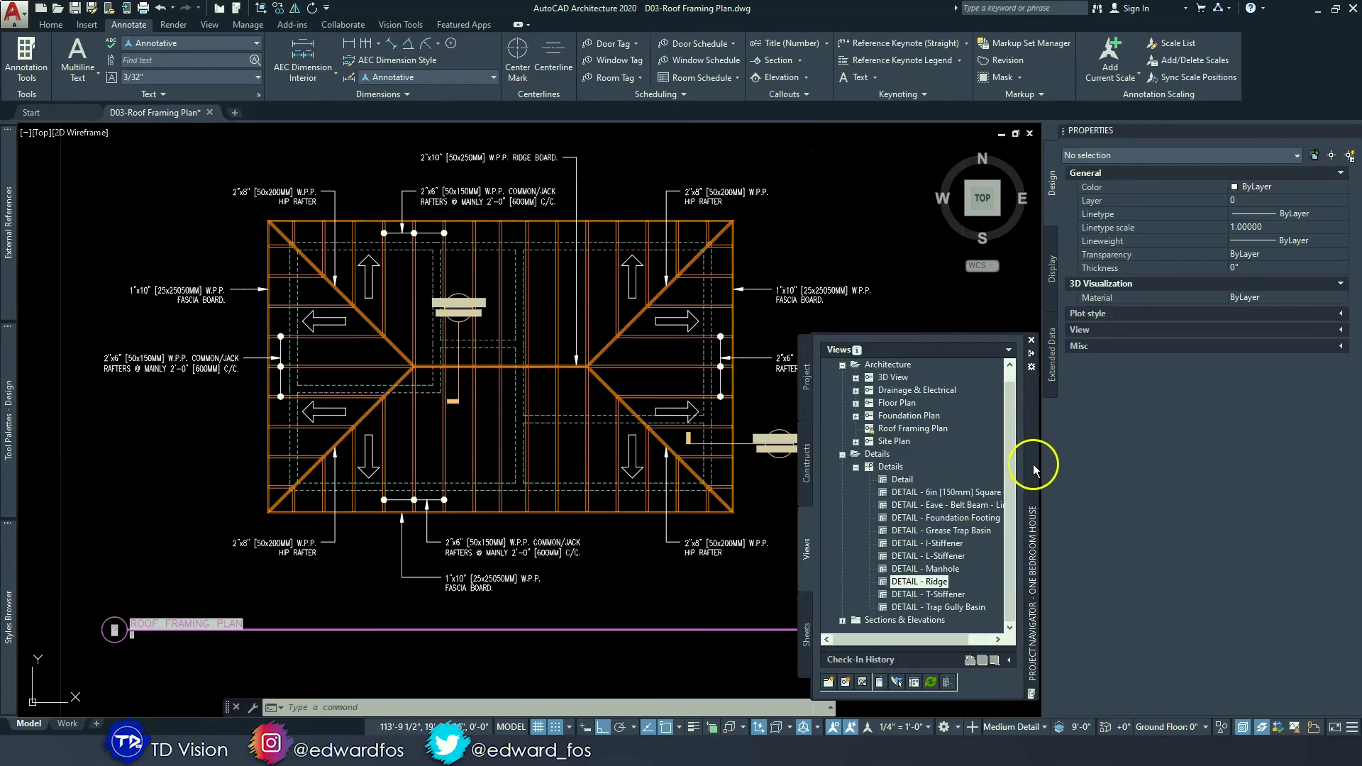
pyautogui.doubleClick(892, 467)
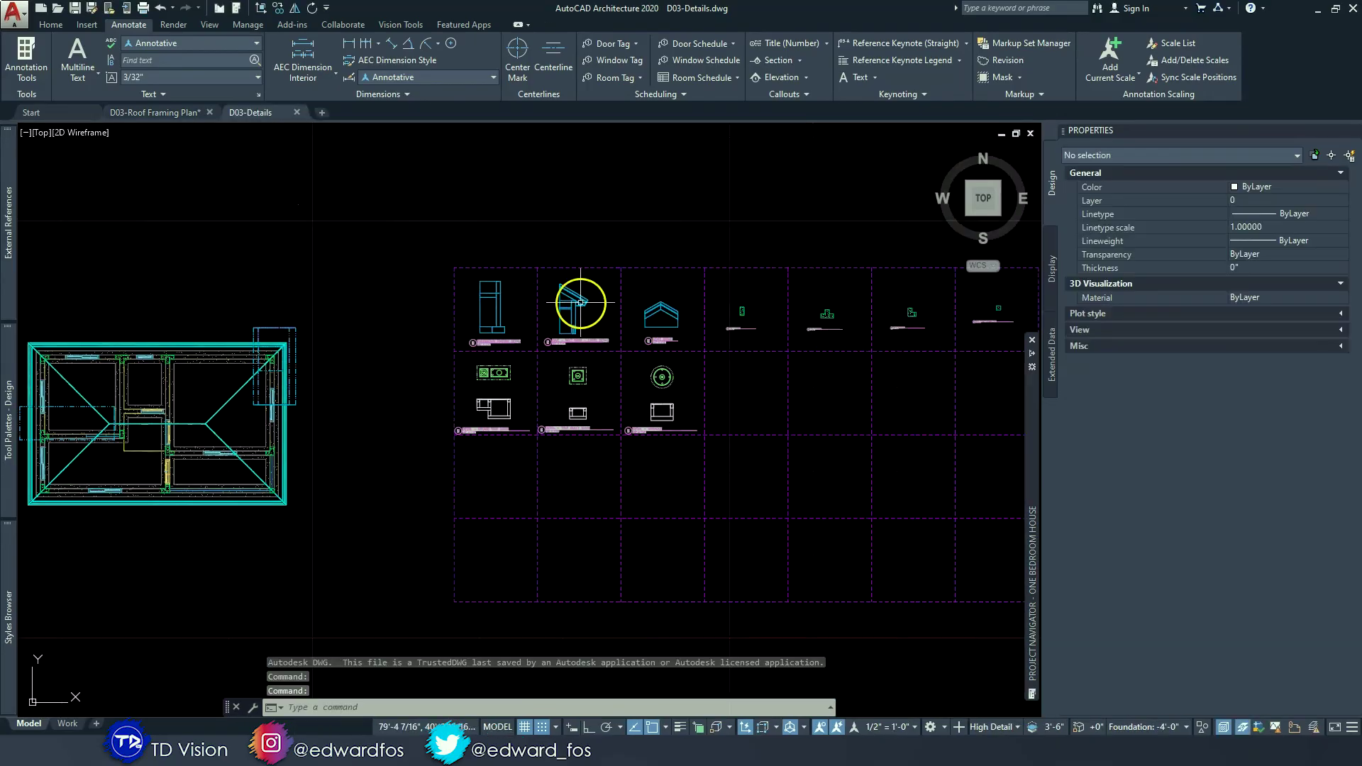
pyautogui.scroll(5, 532, 299)
pyautogui.scroll(-3, 710, 334)
pyautogui.scroll(1, 595, 421)
pyautogui.moveTo(562, 397); pyautogui.dragTo(676, 399, button='middle')
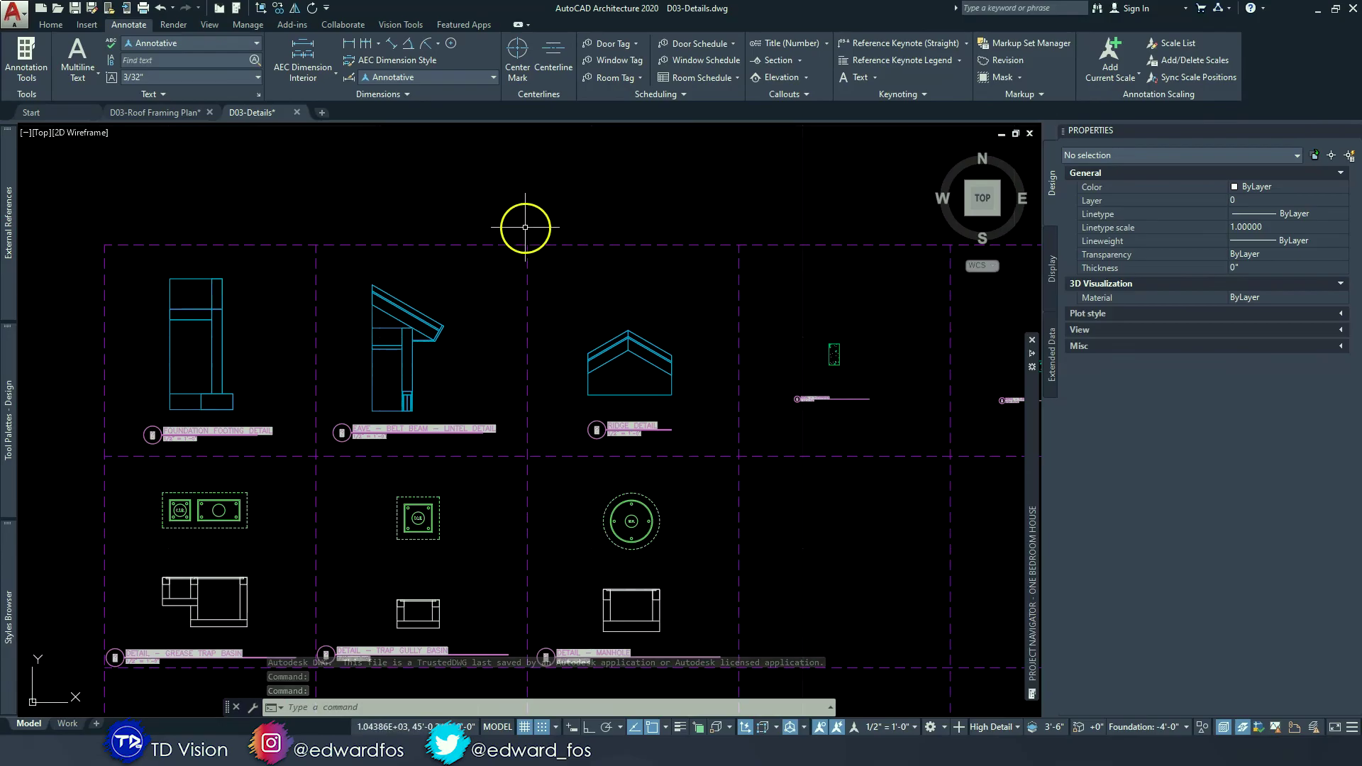
pyautogui.scroll(-2, 605, 338)
pyautogui.moveTo(782, 369)
pyautogui.mouseDown(button='middle')
pyautogui.moveTo(360, 383)
pyautogui.moveTo(755, 297)
pyautogui.mouseUp(button='middle')
pyautogui.click(296, 112)
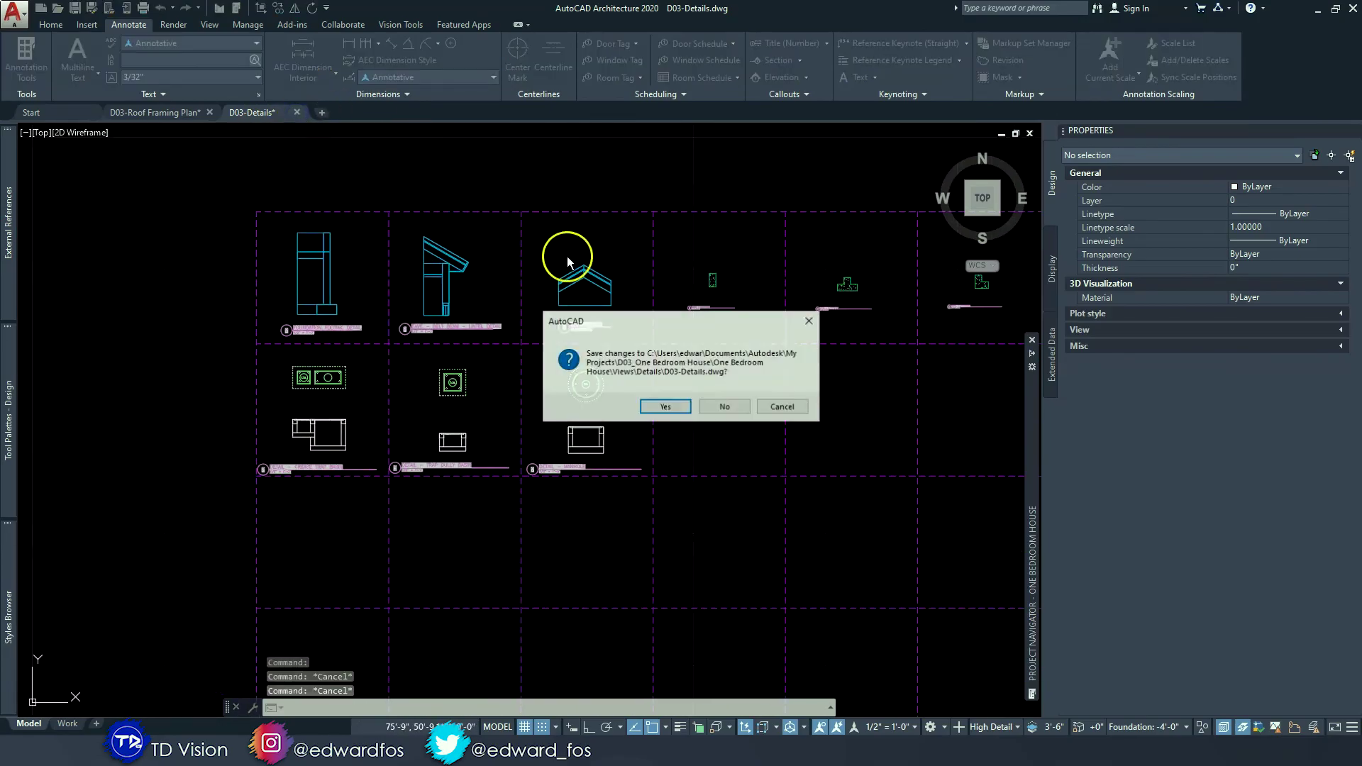
pyautogui.click(706, 406)
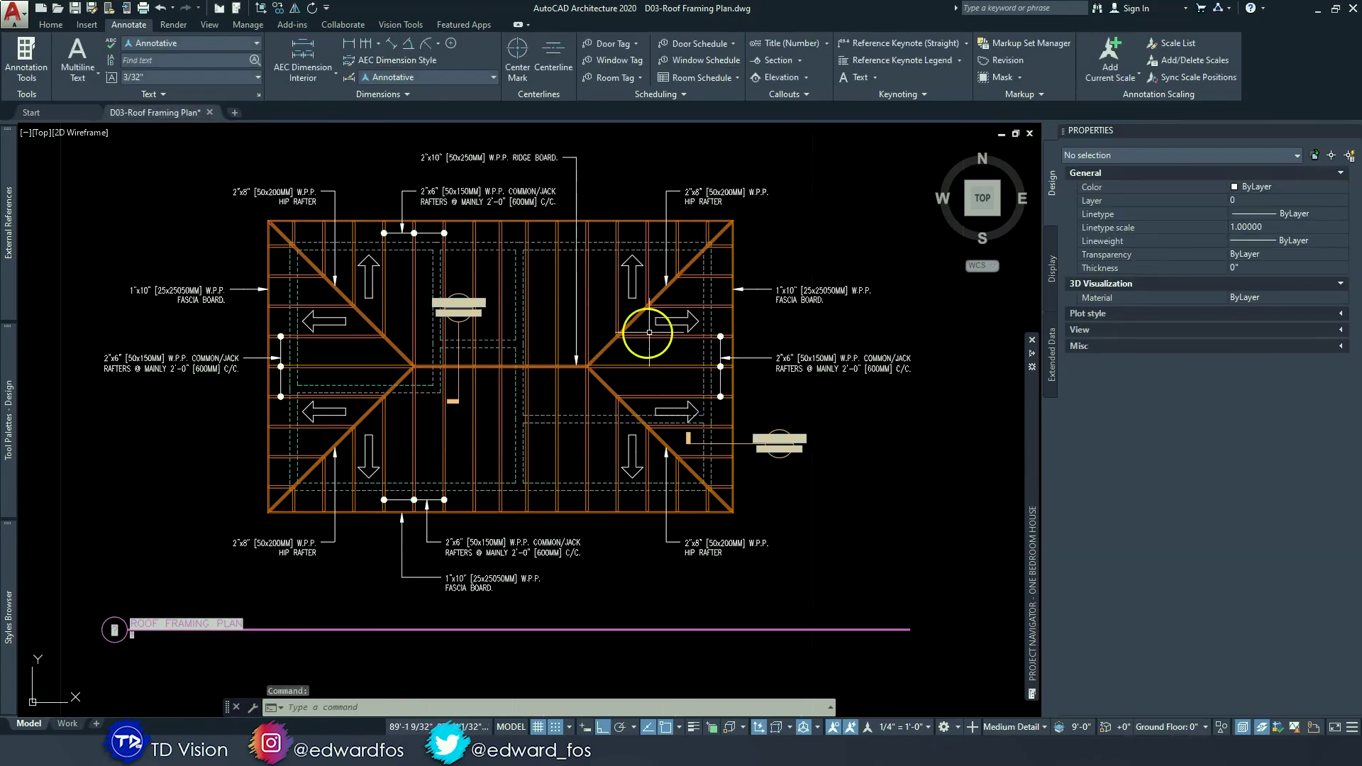
# - Draw a three-sided polygon in the empty area to the right of the roof's upper right corner
pyautogui.moveTo(480, 335); pyautogui.dragTo(483, 352, button='middle')
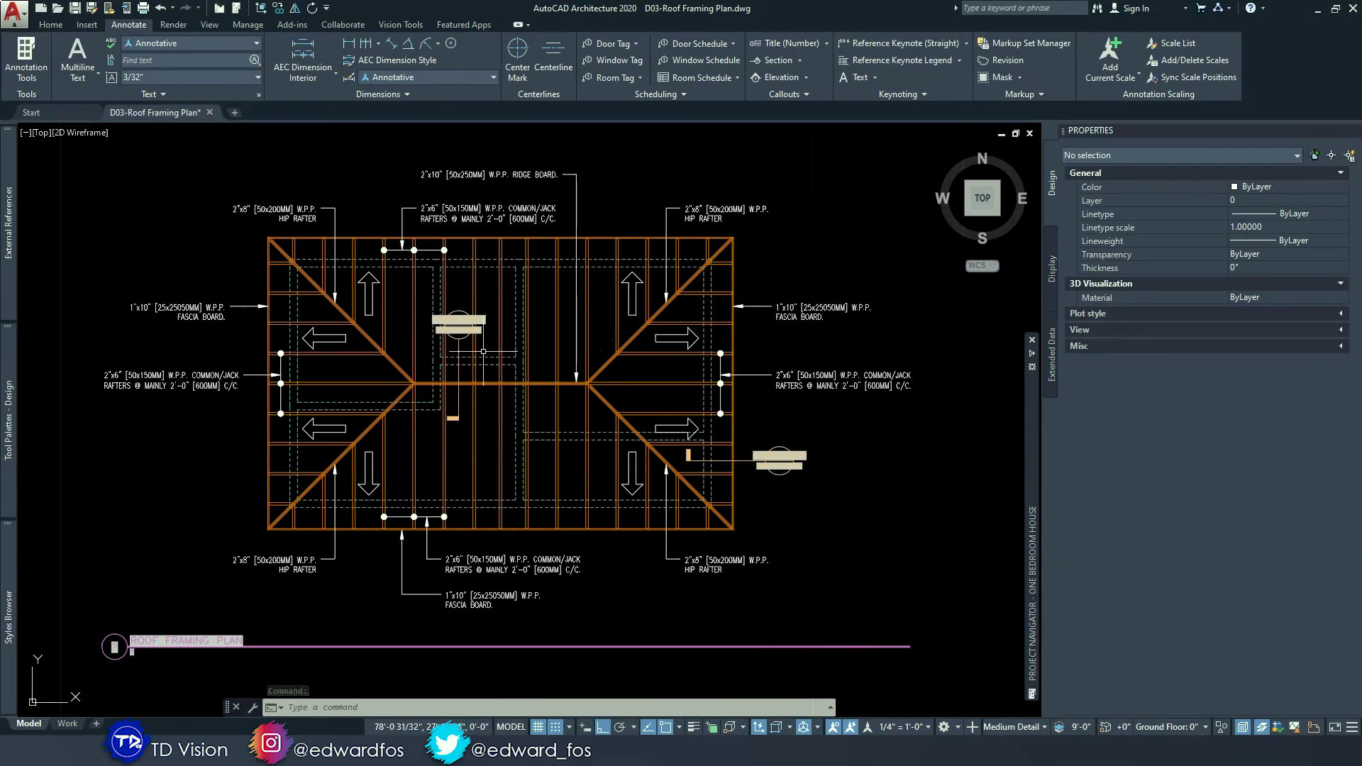
pyautogui.click(626, 299)
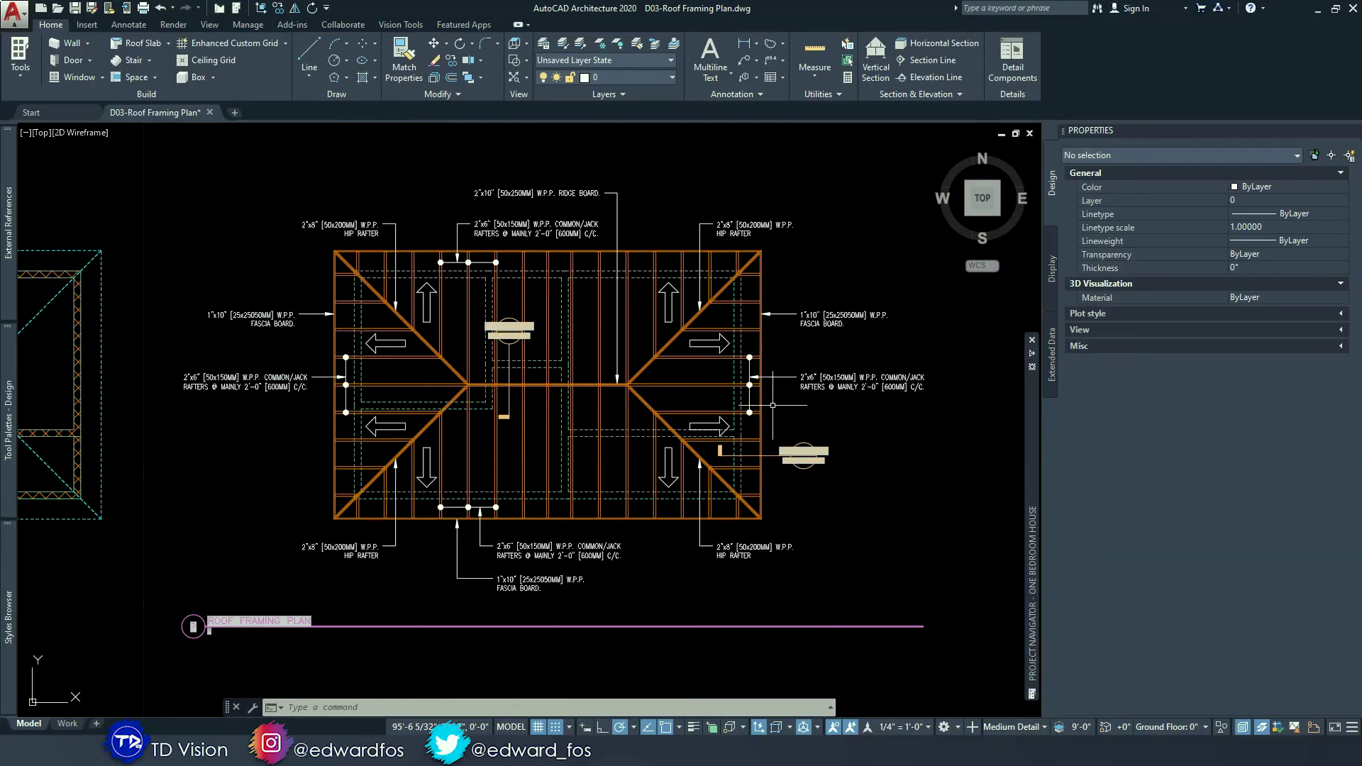
pyautogui.scroll(5, 815, 266)
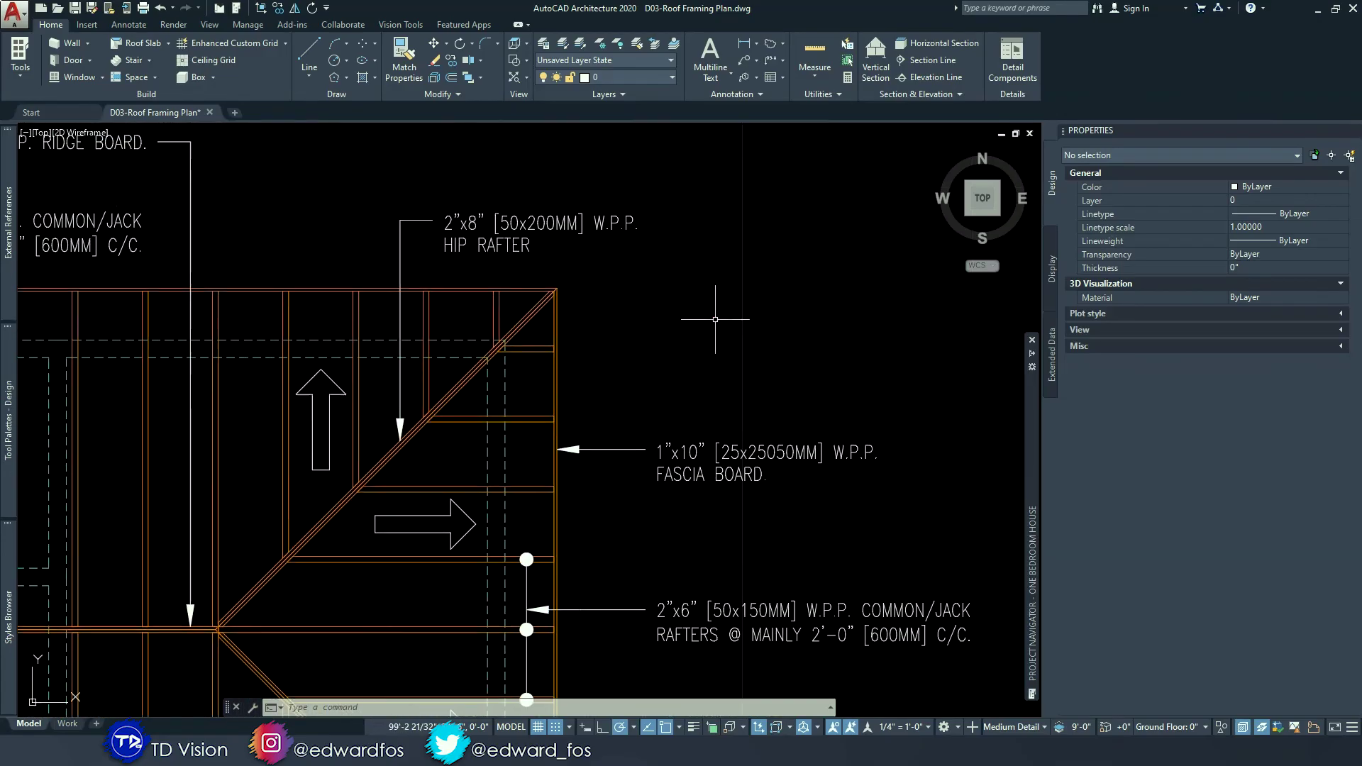
pyautogui.scroll(-5, 663, 398)
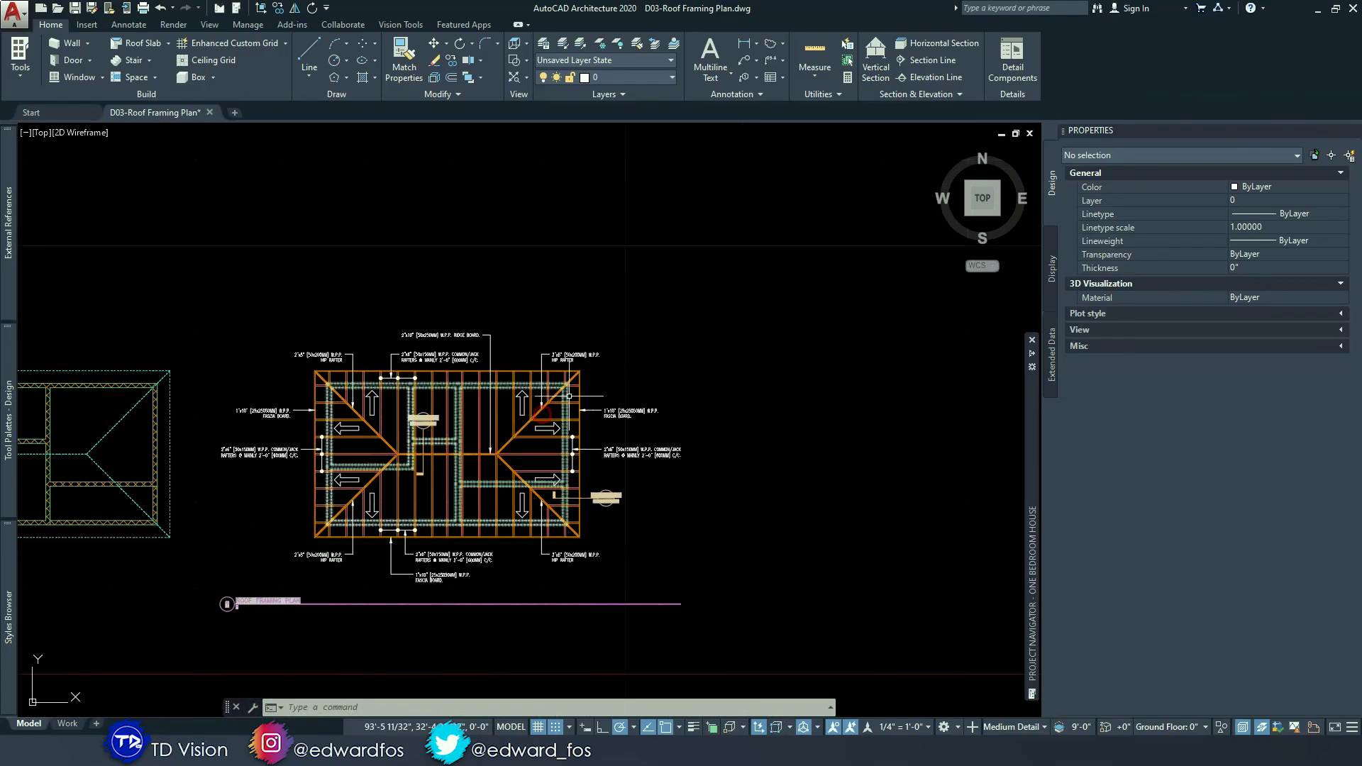
pyautogui.scroll(2, 542, 348)
pyautogui.scroll(5, 688, 354)
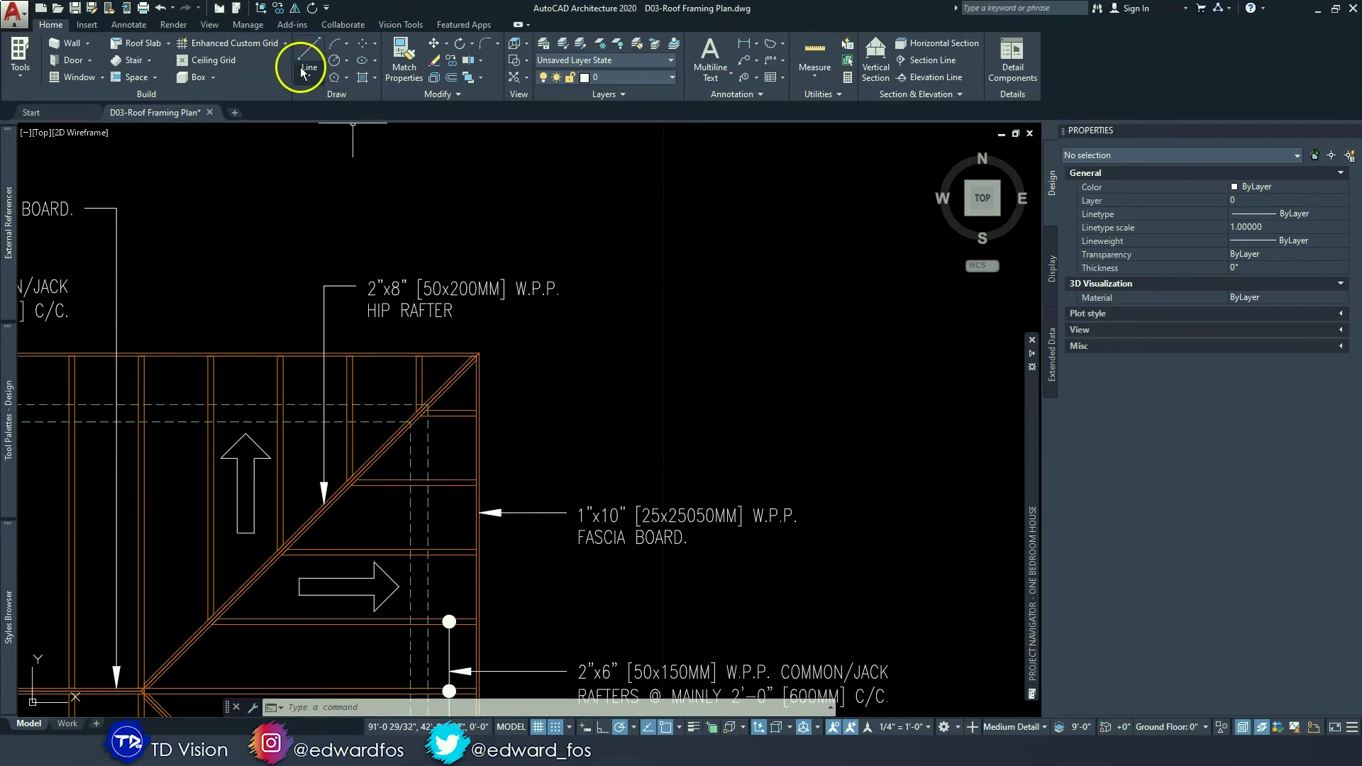
pyautogui.click(346, 77)
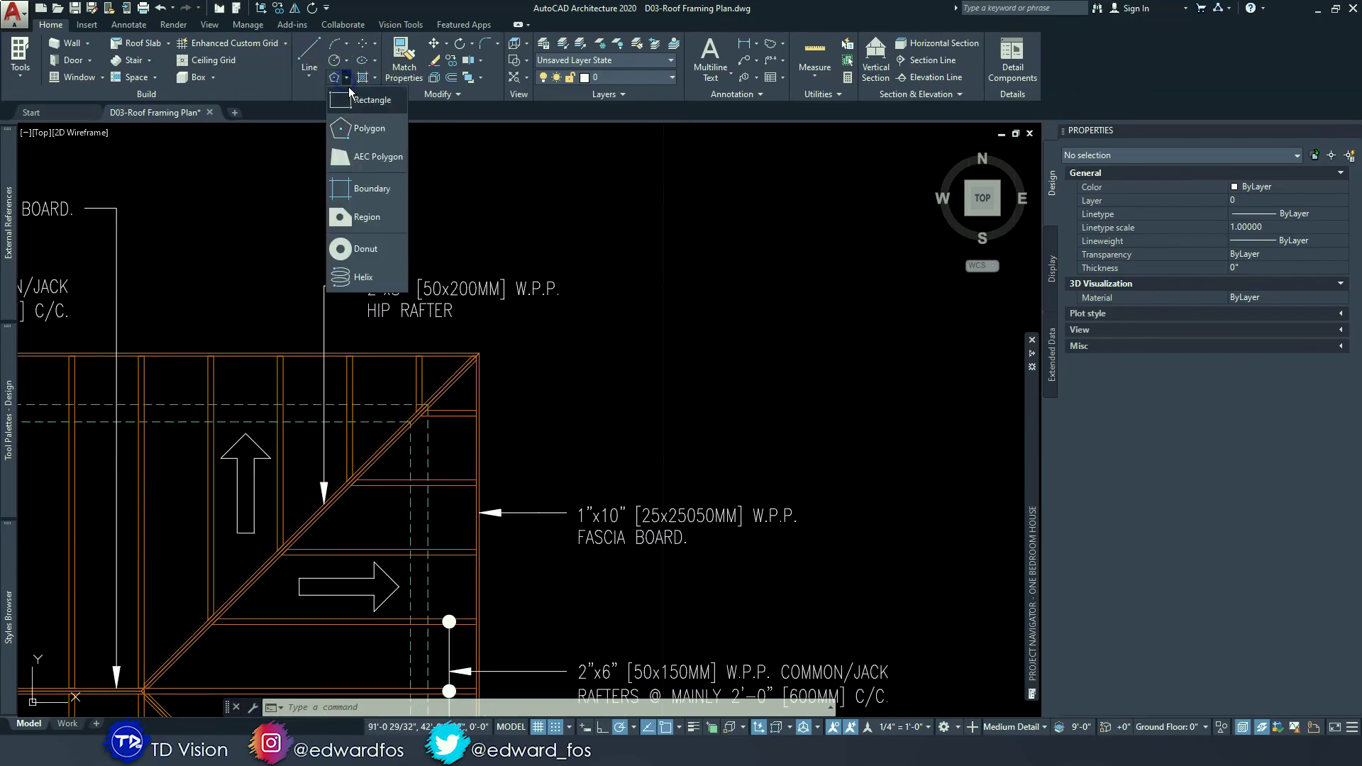
pyautogui.click(361, 127)
pyautogui.write('3')
pyautogui.press('Return')
pyautogui.click(625, 423)
pyautogui.click(461, 709)
pyautogui.click(626, 358)
pyautogui.press('Escape')
pyautogui.press('Escape')
# - Move the triangle diagonally up and to the right, farther away from the roof's upper right corner
pyautogui.click(680, 378)
pyautogui.click(558, 356)
pyautogui.write('m')
pyautogui.press('space')
pyautogui.click(705, 459)
pyautogui.click(768, 424)
# - Stretch the triangle's apex to a low point directly above its right base corner, forming a shallow right-angled slope triangle
pyautogui.click(738, 386)
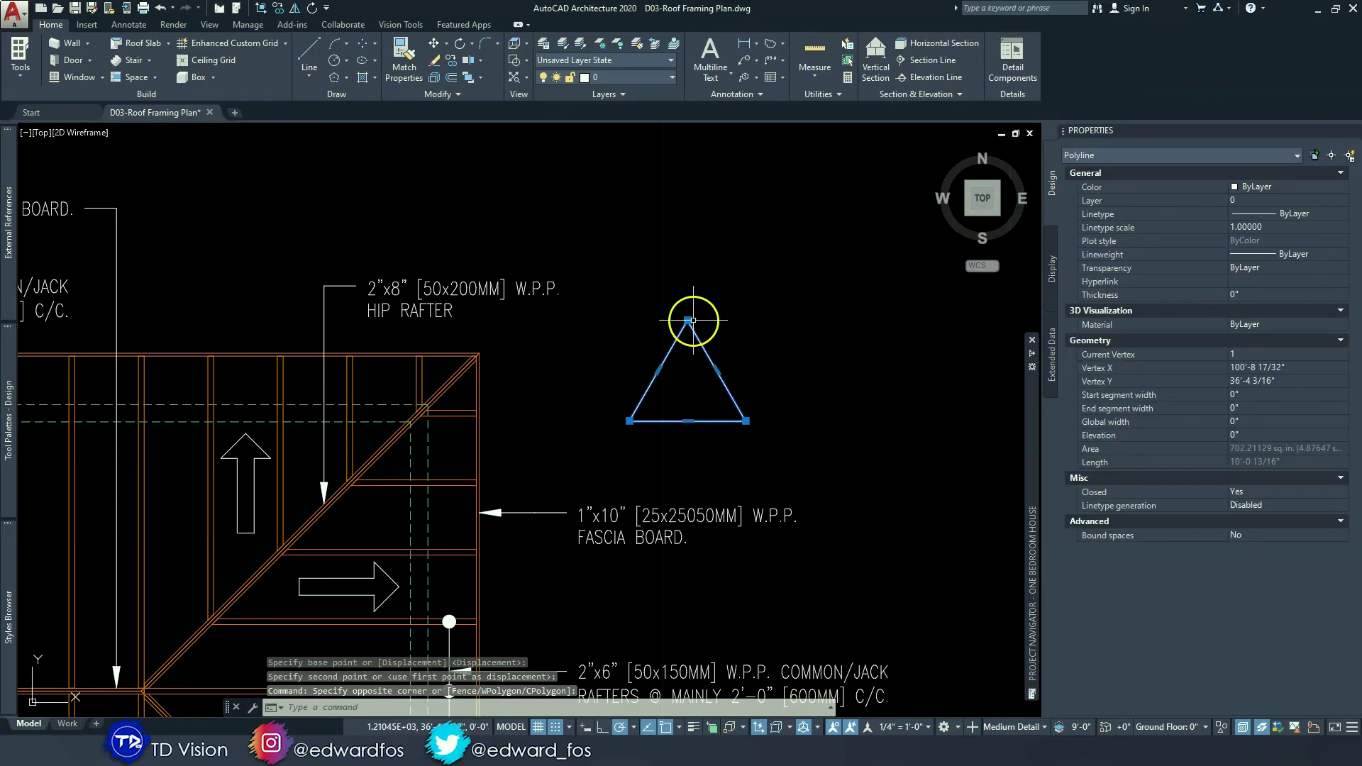
pyautogui.click(687, 321)
pyautogui.scroll(2, 745, 393)
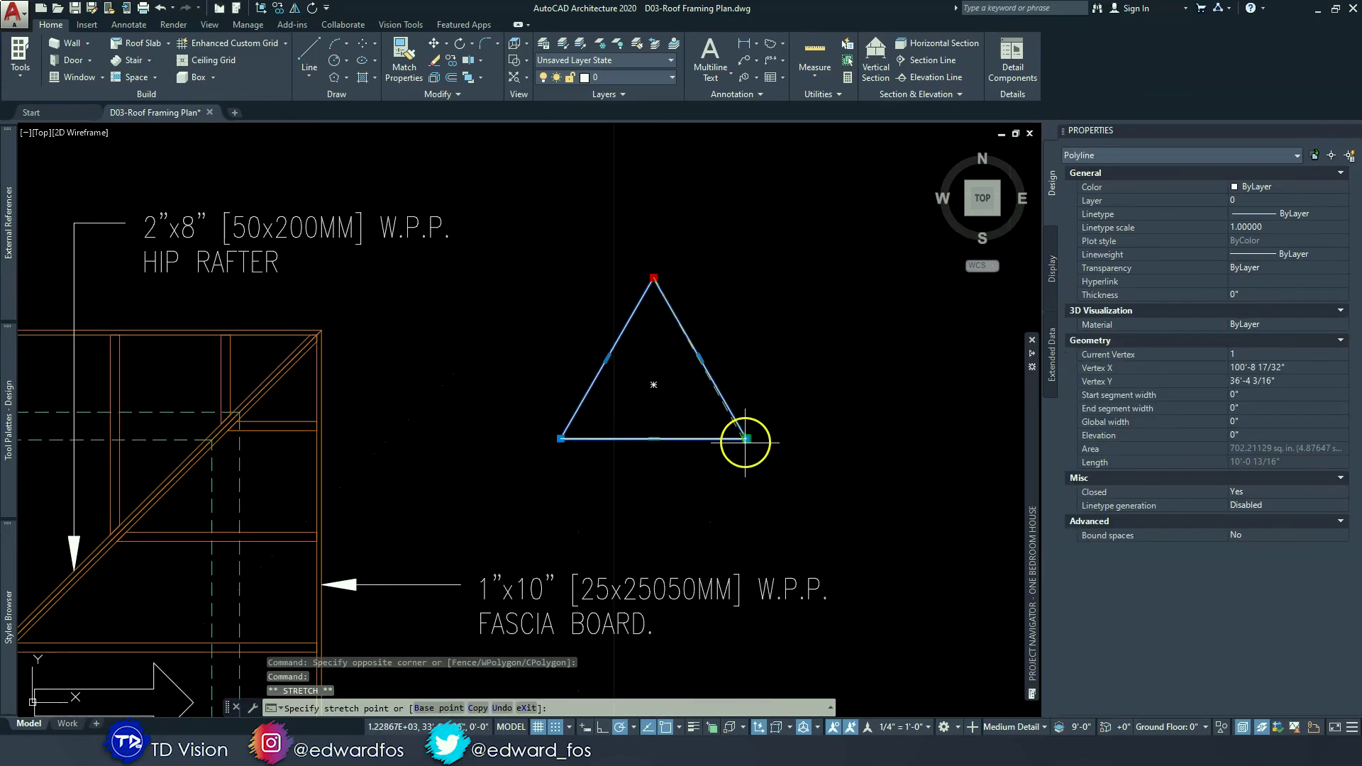
pyautogui.click(748, 368)
pyautogui.scroll(-3, 749, 387)
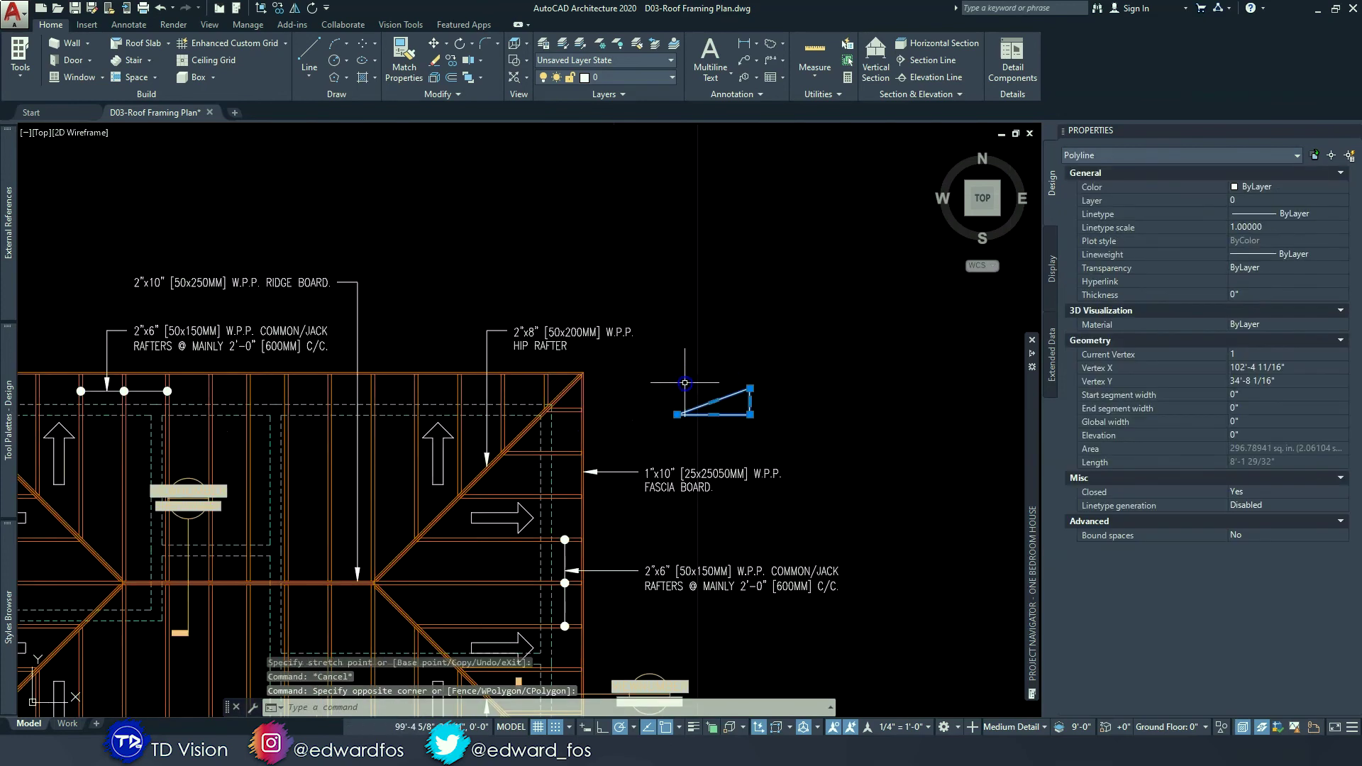
pyautogui.press('Escape')
pyautogui.scroll(2, 674, 401)
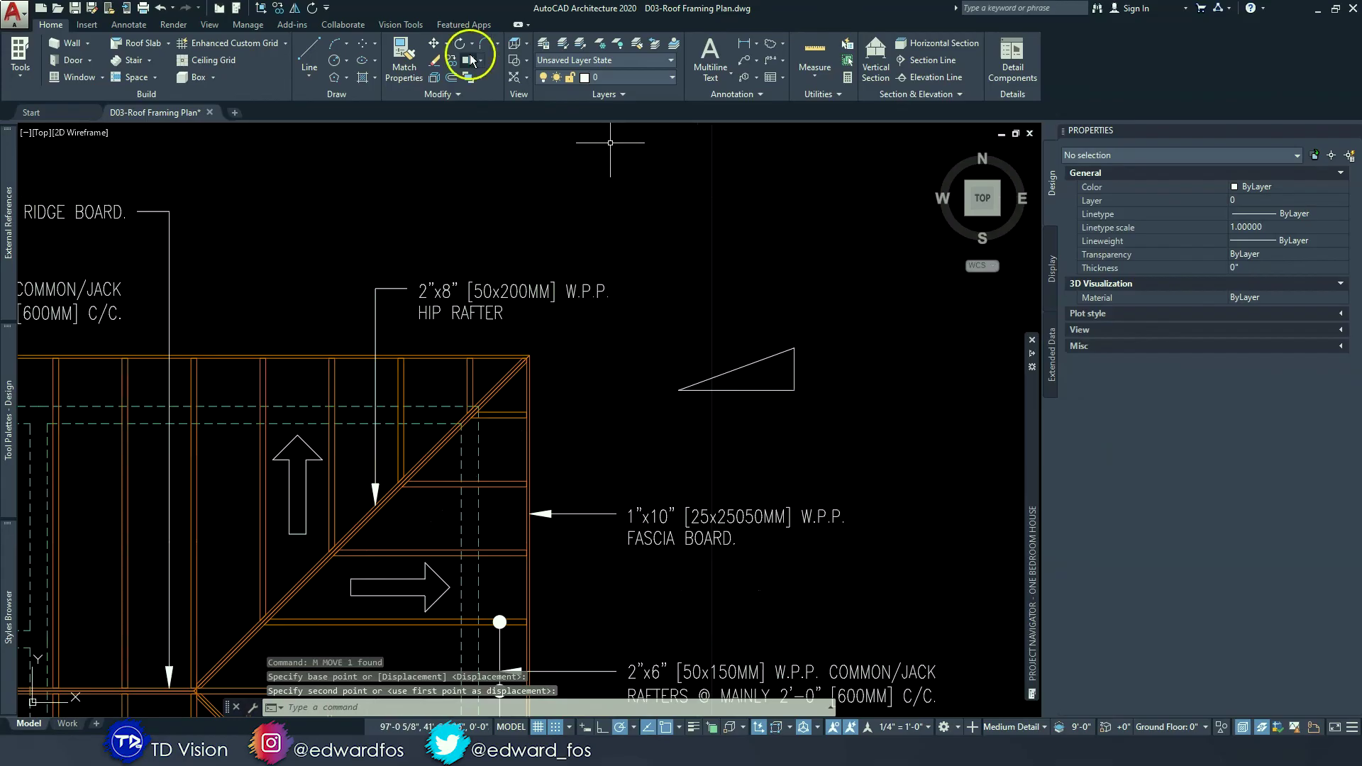
# - Place multiline text reading "6.94 : 12" directly beneath the slope triangle's base
pyautogui.click(710, 55)
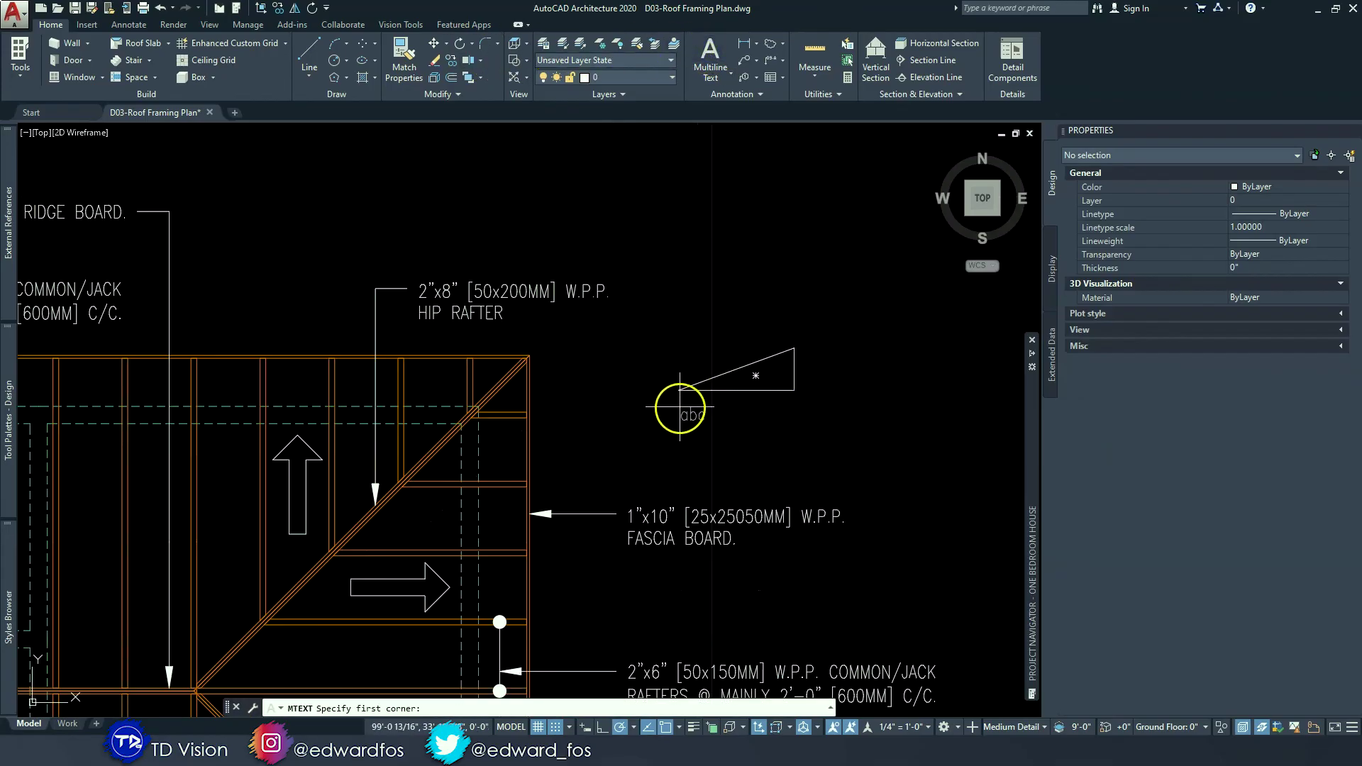
pyautogui.click(681, 407)
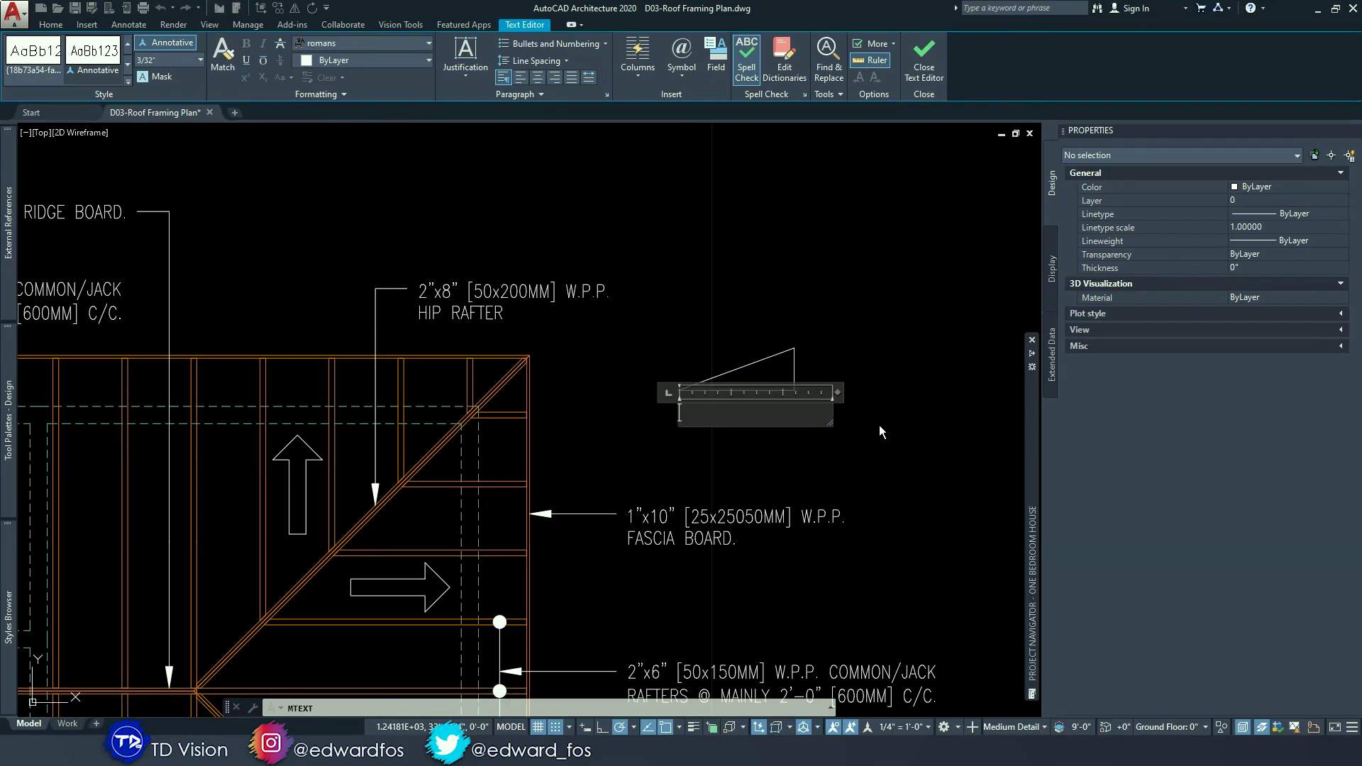
pyautogui.write('6.94')
pyautogui.write(' 12')
pyautogui.press('Left')
pyautogui.press('Left')
pyautogui.press('Left')
pyautogui.press('Right')
pyautogui.press('Right')
pyautogui.press('Right')
pyautogui.click(720, 445)
# - Add the word "SLOPE" in front of the 6.94 : 12 ratio in the text beneath the triangle
pyautogui.doubleClick(685, 405)
pyautogui.press('Escape')
pyautogui.doubleClick(698, 406)
pyautogui.scroll(4, 683, 412)
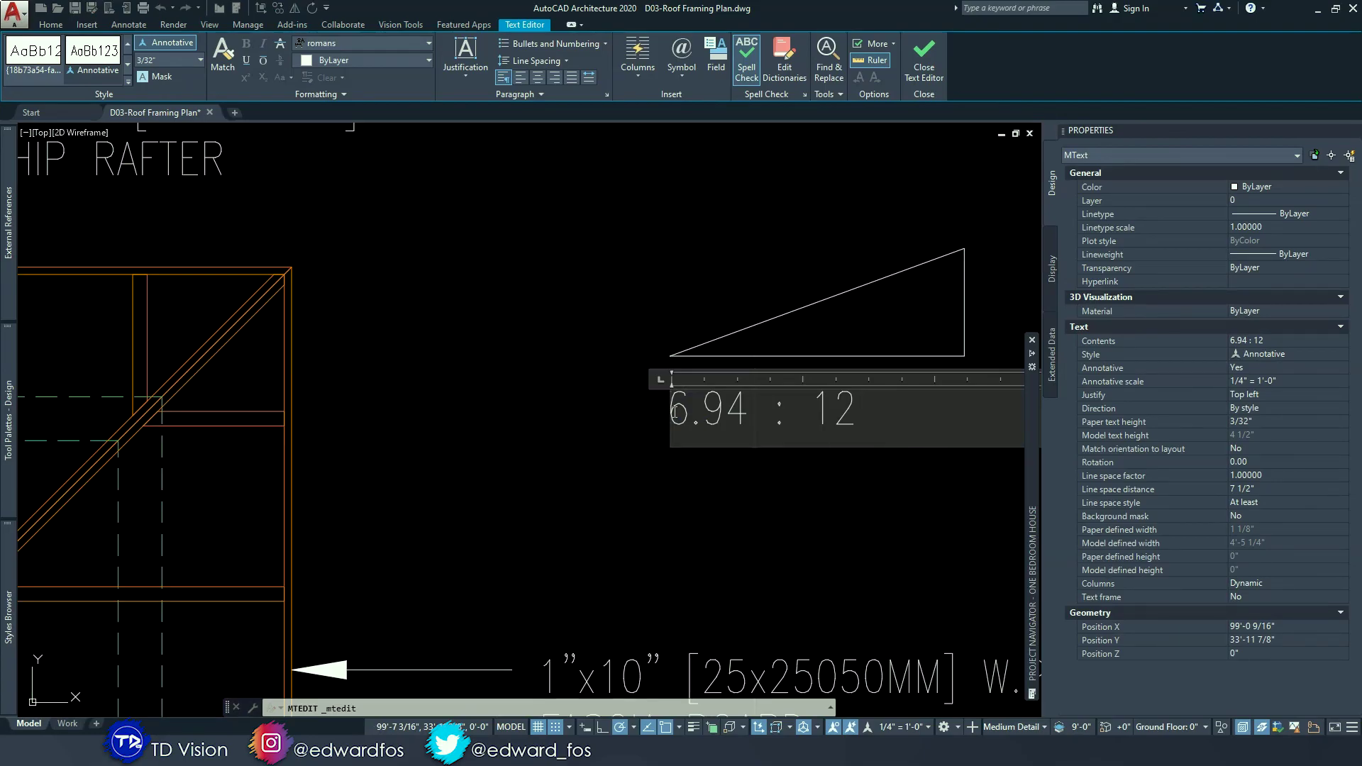
pyautogui.write('SLOPE')
pyautogui.press('Escape')
# - Move the slope triangle and its text together to the left, closer to the roof's upper right corner
pyautogui.scroll(-3, 801, 416)
pyautogui.click(940, 464)
pyautogui.click(801, 297)
pyautogui.write('m')
pyautogui.press('Return')
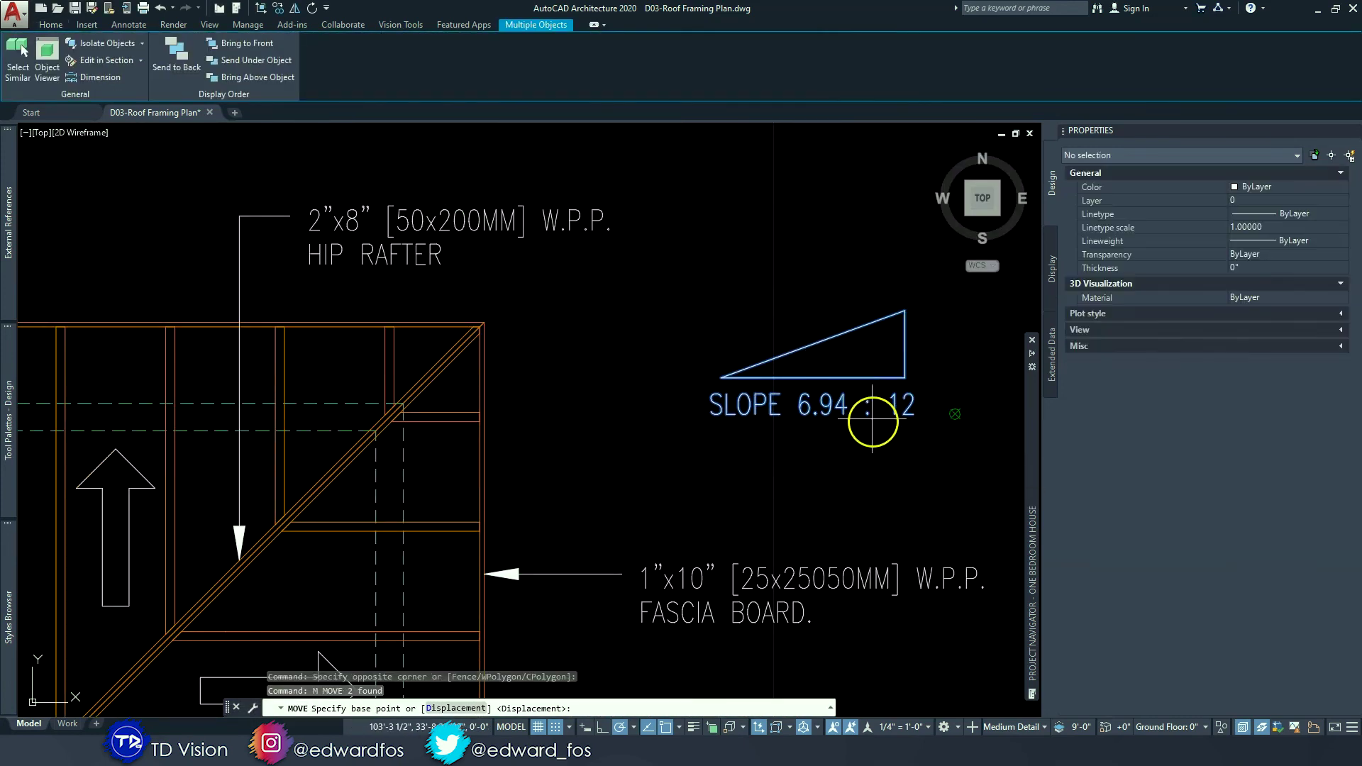
pyautogui.click(884, 455)
pyautogui.click(765, 469)
pyautogui.press('Escape')
pyautogui.press('Escape')
# - Add a second line reading "TYP. FOR ENTIRE ROOF" to the slope text beneath the triangle
pyautogui.doubleClick(688, 415)
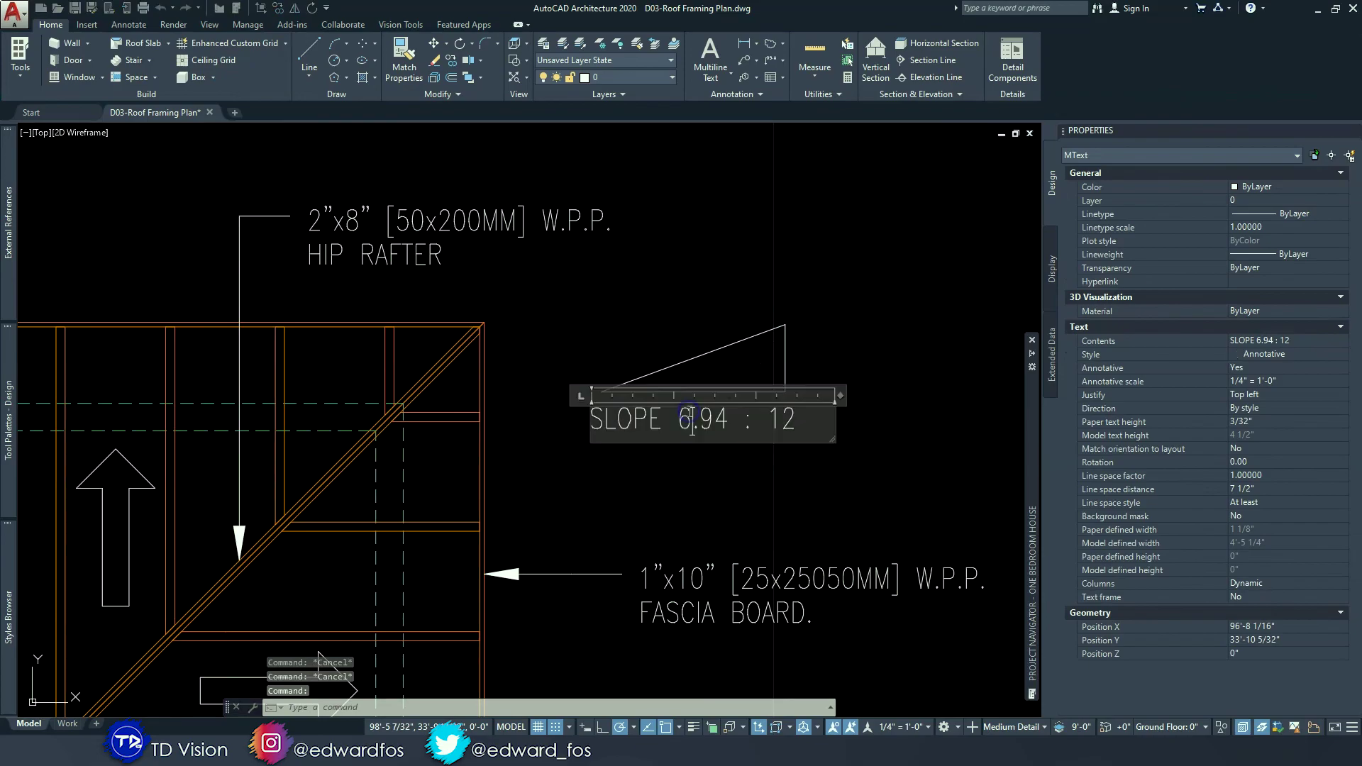
pyautogui.press('Return')
pyautogui.write('TY')
pyautogui.write('P. FOR ENTIRE ROOF')
# - Replace "ENTIRE ROOF" with "ALL SLOPES" in the slope note and widen its text frame so the second line does not wrap
pyautogui.moveTo(682, 489); pyautogui.dragTo(712, 444)
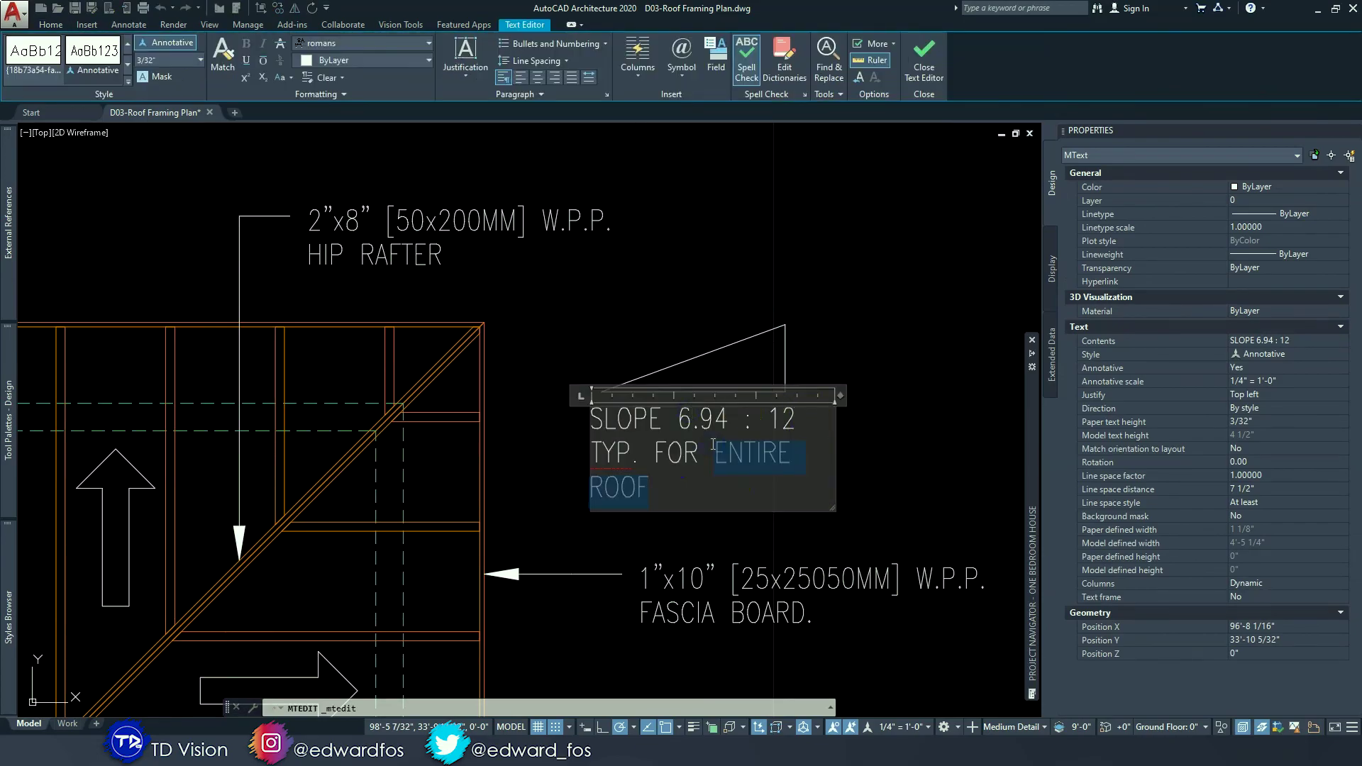
pyautogui.write('ALL')
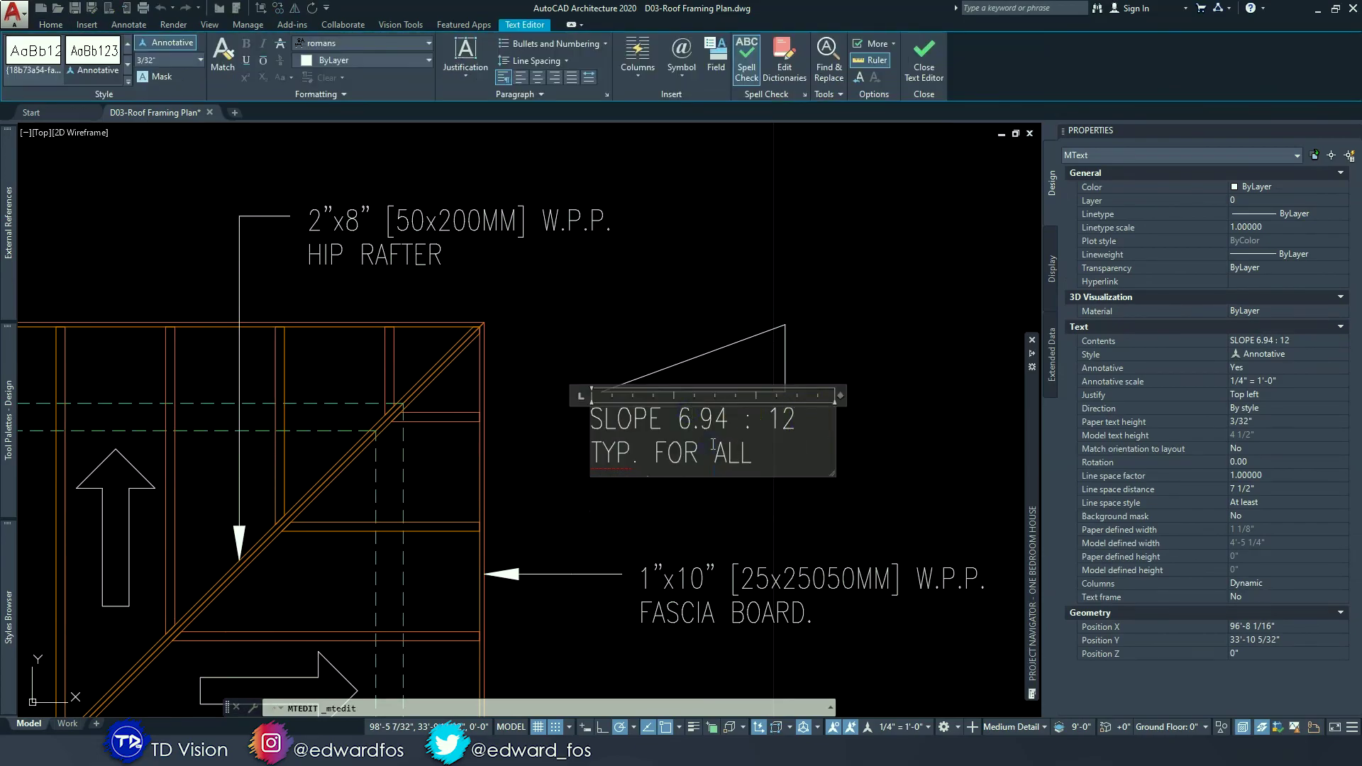
pyautogui.write(' SLOPES')
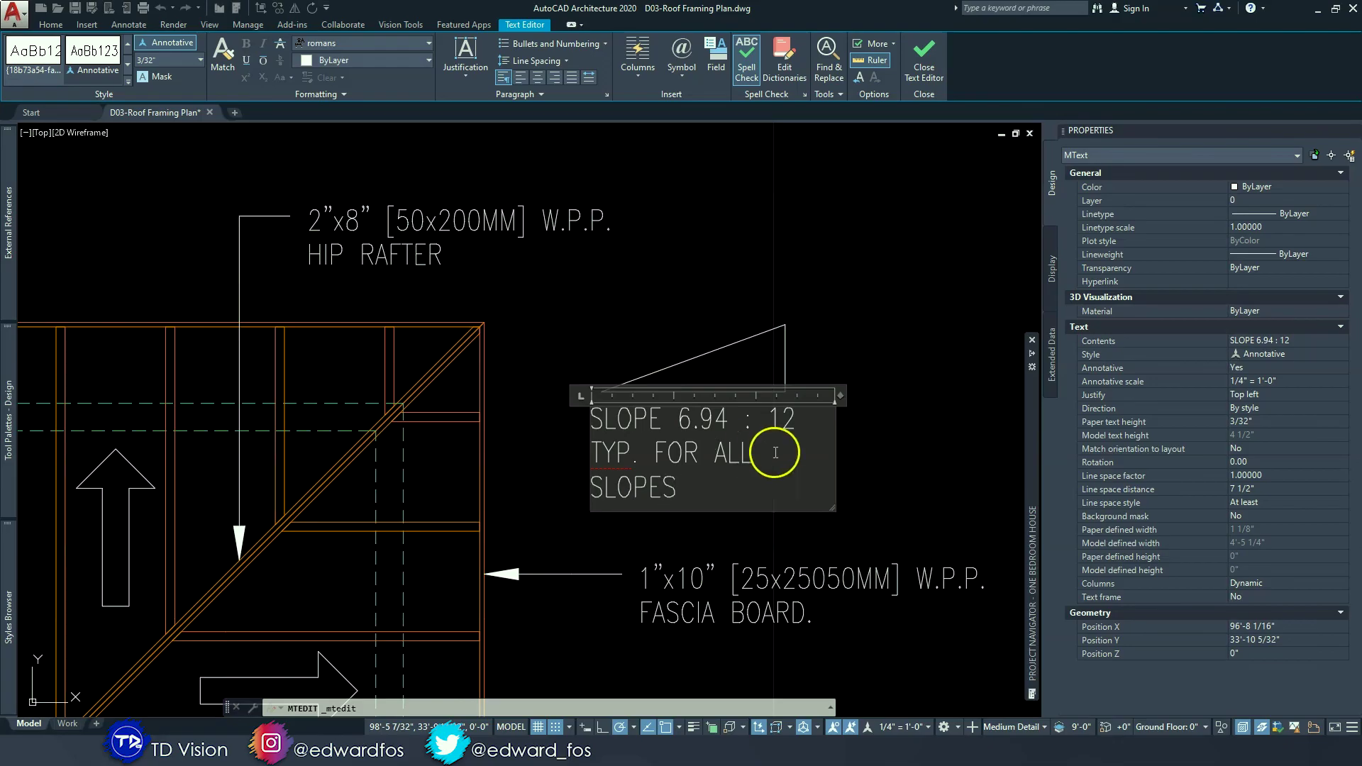
pyautogui.moveTo(840, 395); pyautogui.dragTo(862, 396)
pyautogui.click(844, 359)
pyautogui.press('Escape')
pyautogui.press('Escape')
pyautogui.scroll(-6, 843, 359)
pyautogui.scroll(2, 784, 394)
pyautogui.scroll(-2, 747, 400)
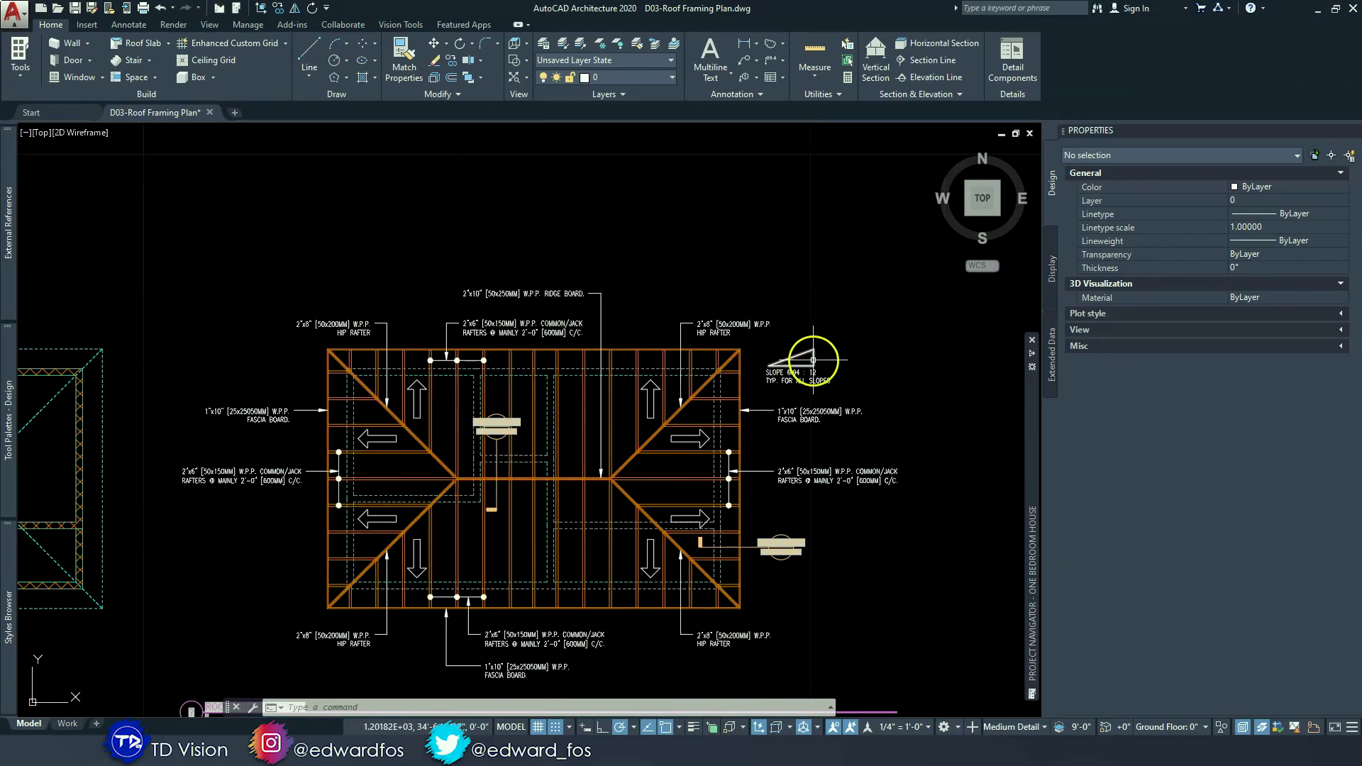
pyautogui.moveTo(664, 519); pyautogui.dragTo(680, 413, button='middle')
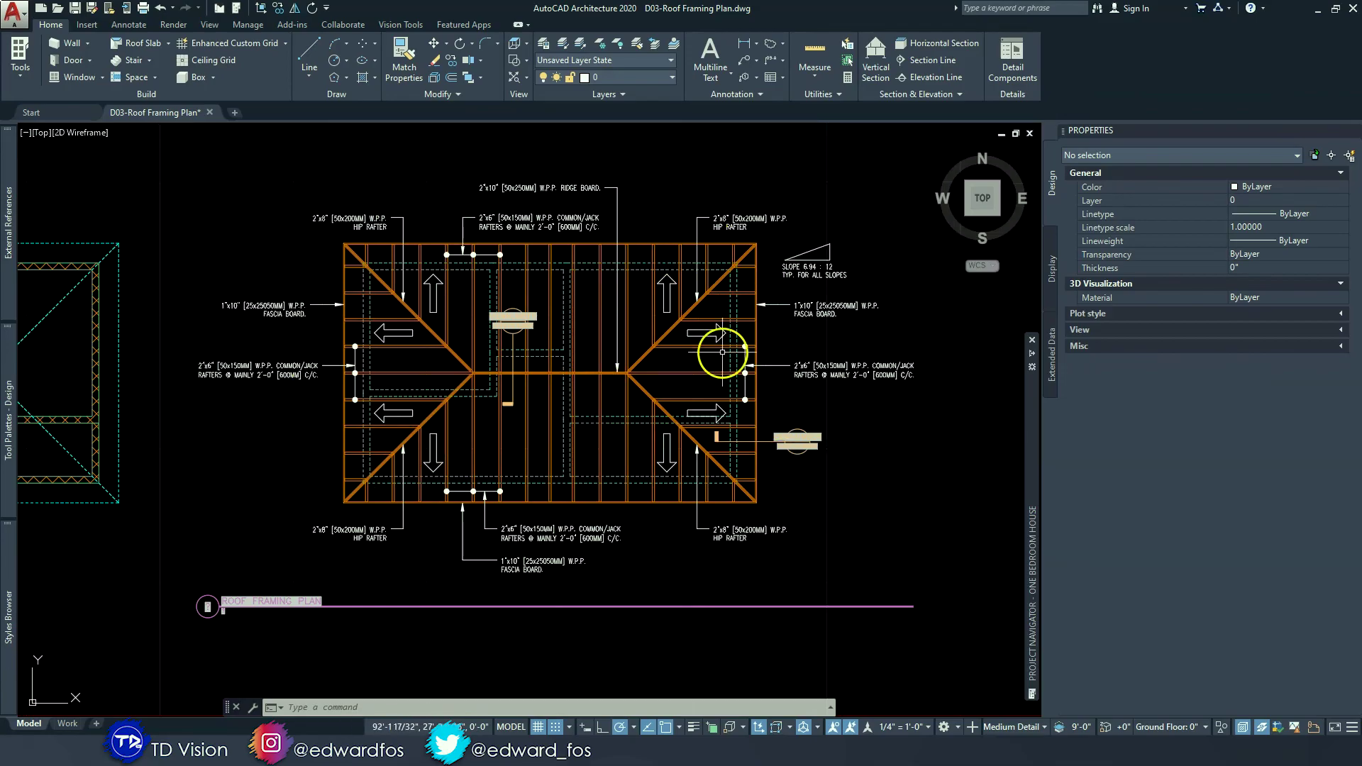
pyautogui.scroll(2, 787, 227)
pyautogui.scroll(-2, 833, 298)
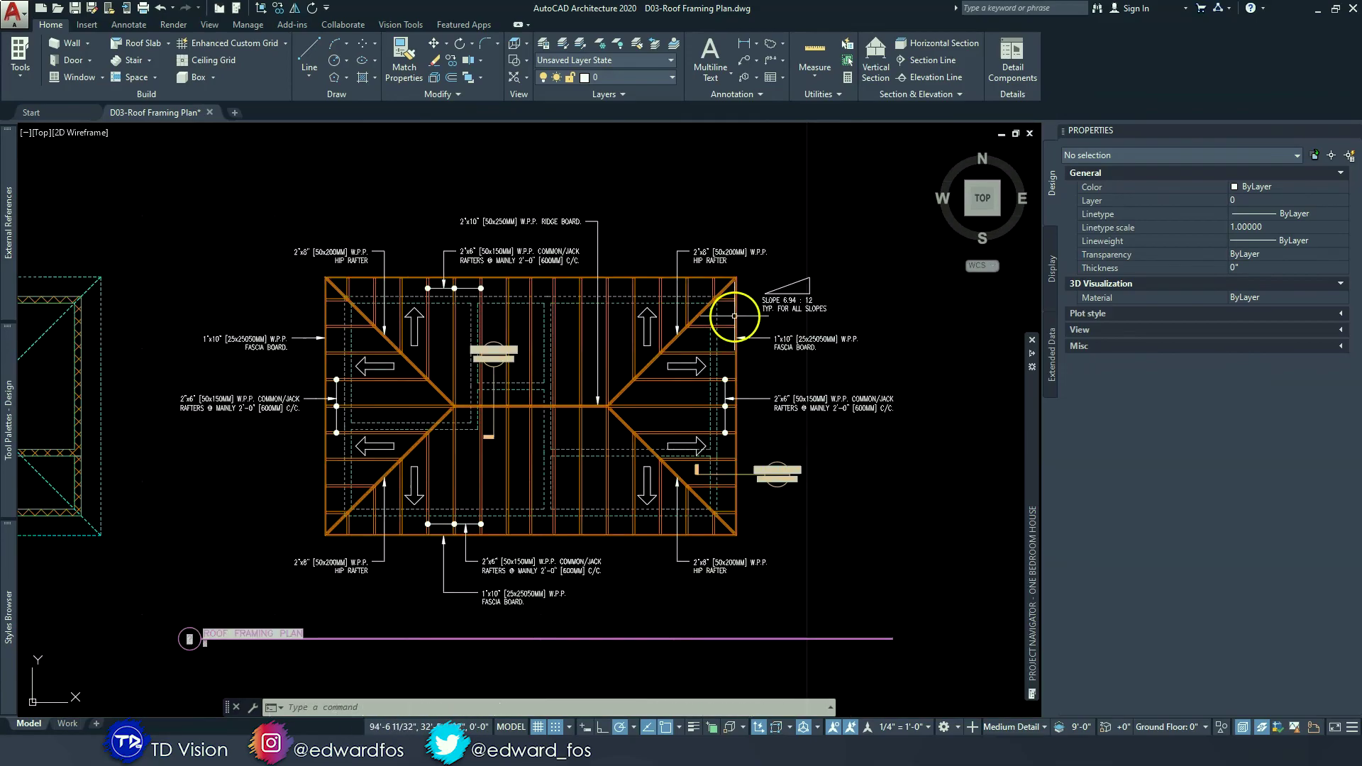